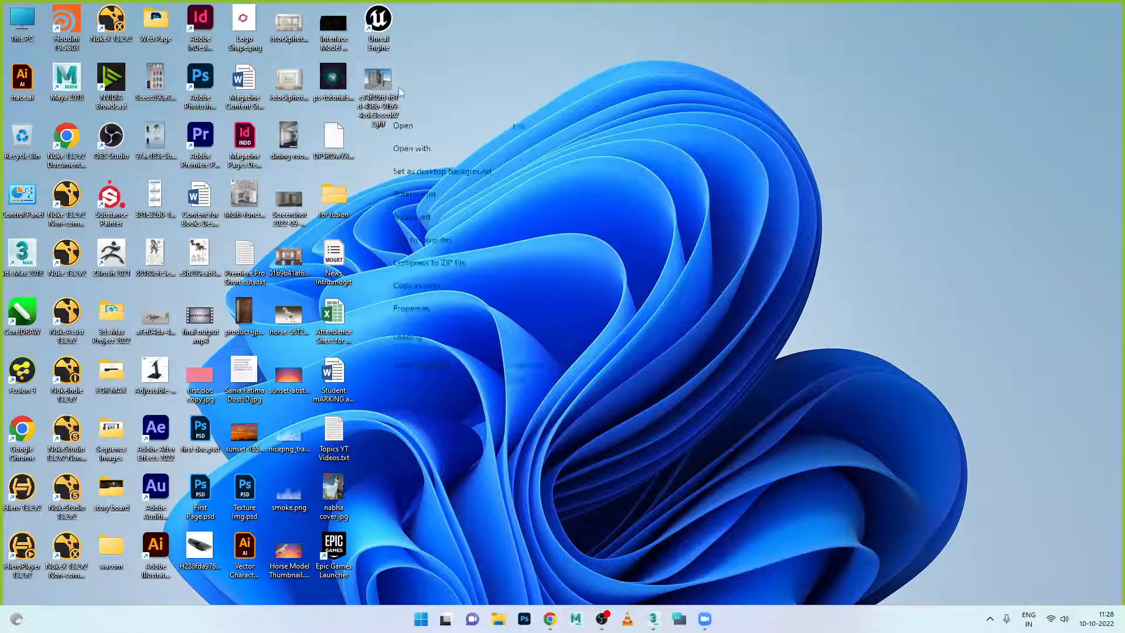
# - Open the apartment building render in Windows Photos
pyautogui.rightClick(368, 86)
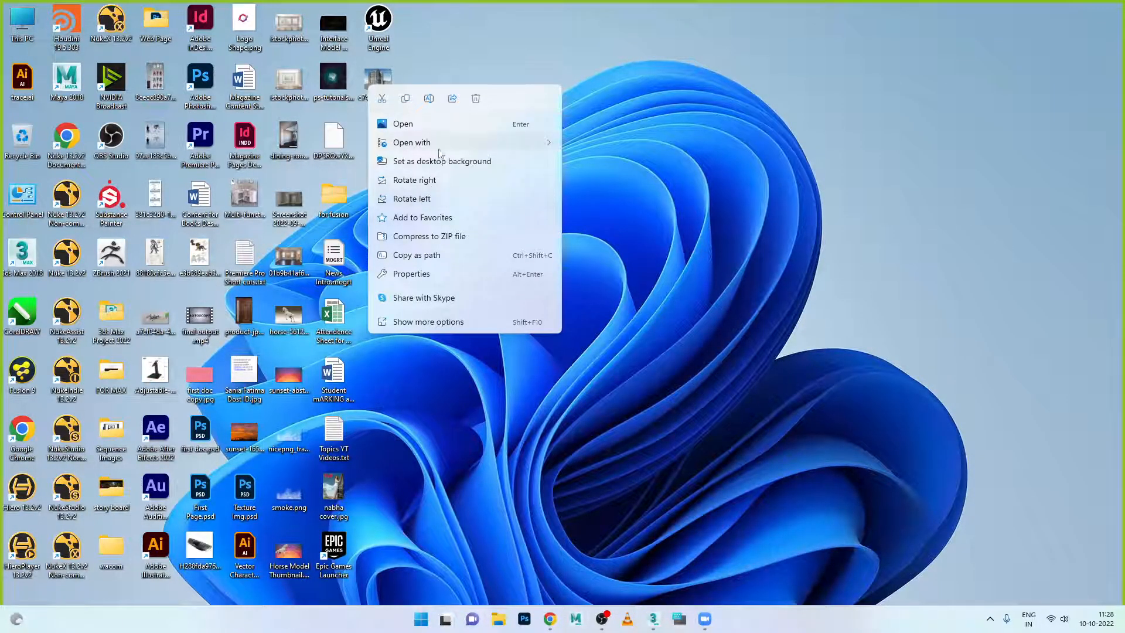
pyautogui.moveTo(441, 144)
pyautogui.click(606, 187)
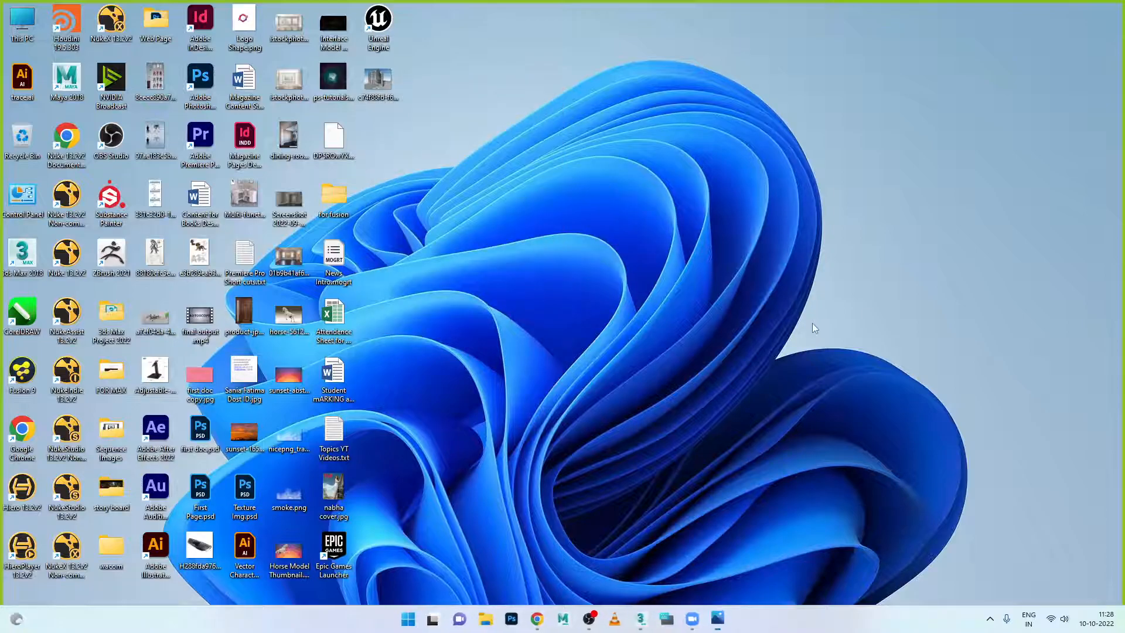
# - Zoom and pan the render to study the storefronts, then return to 3ds Max
pyautogui.scroll(5, 601, 332)
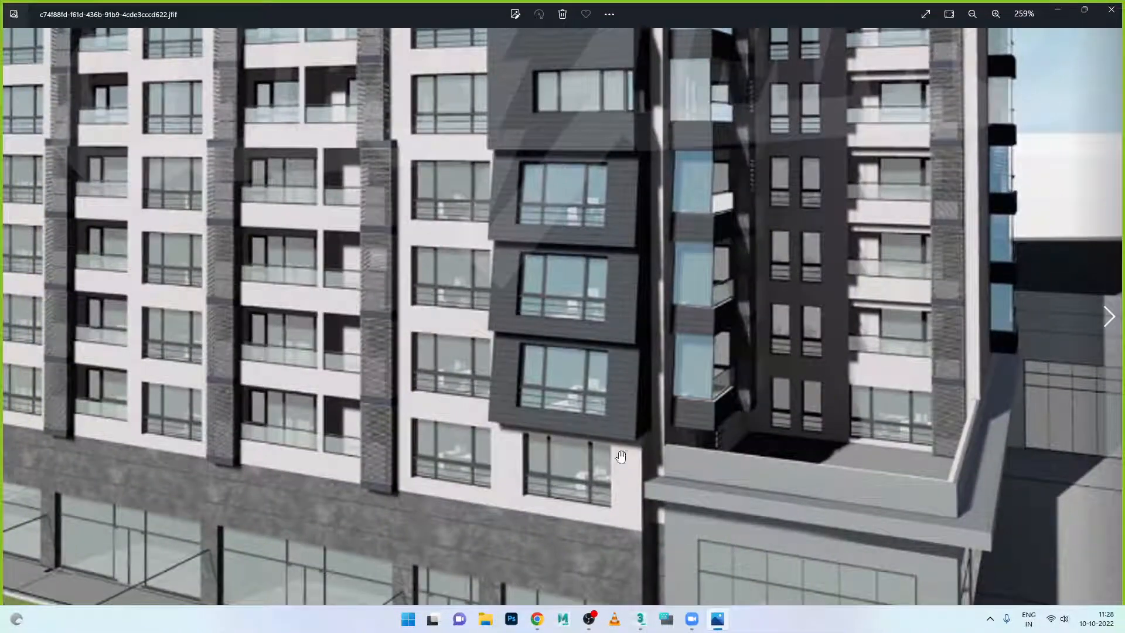
pyautogui.moveTo(621, 456); pyautogui.dragTo(764, 331)
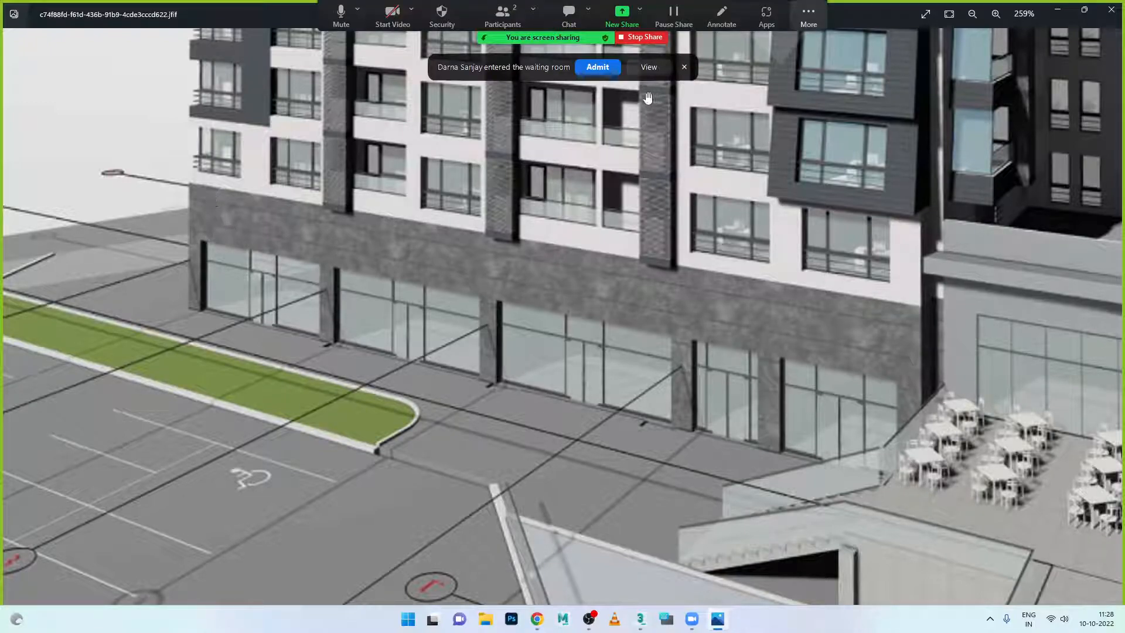
pyautogui.click(607, 69)
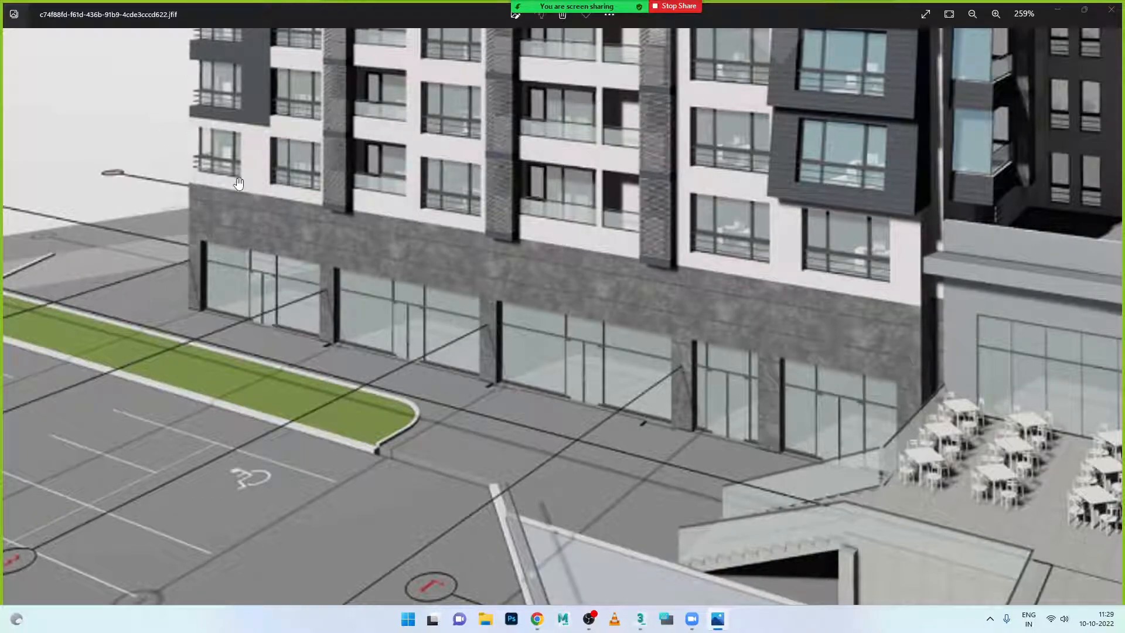
pyautogui.moveTo(269, 276)
pyautogui.scroll(-4, 960, 432)
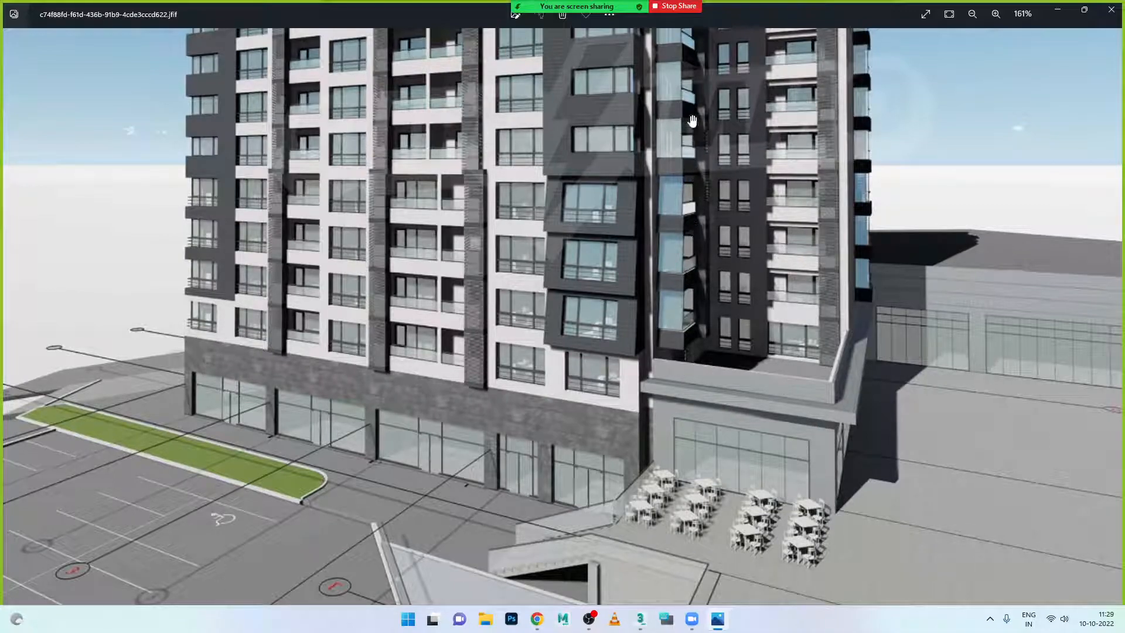
pyautogui.scroll(-3, 446, 444)
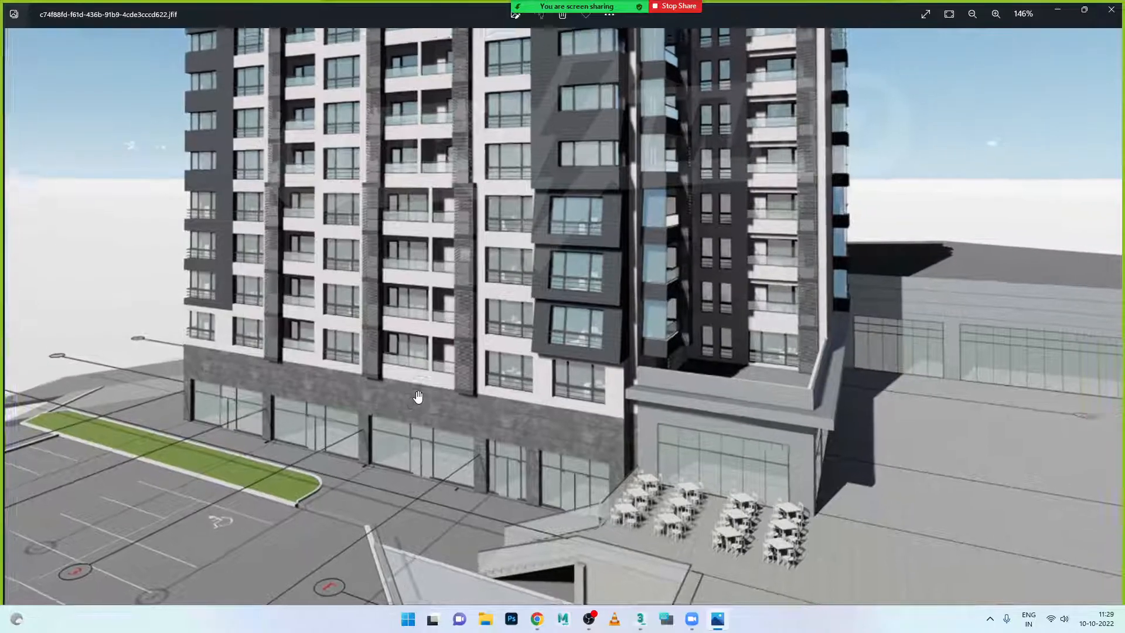
pyautogui.scroll(5, 437, 446)
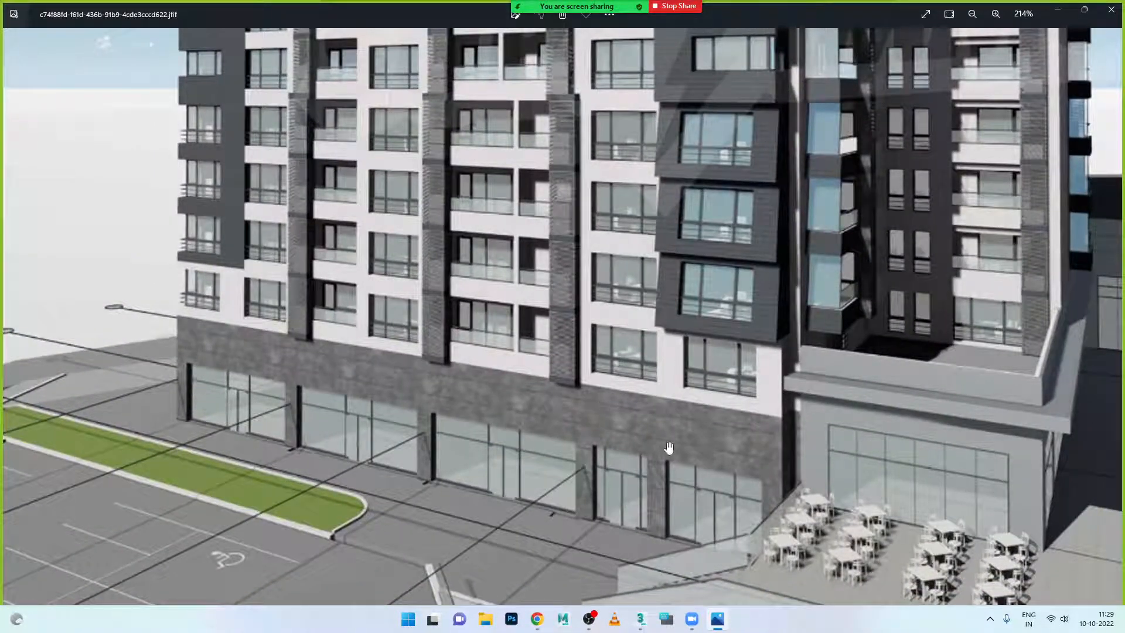
pyautogui.click(640, 620)
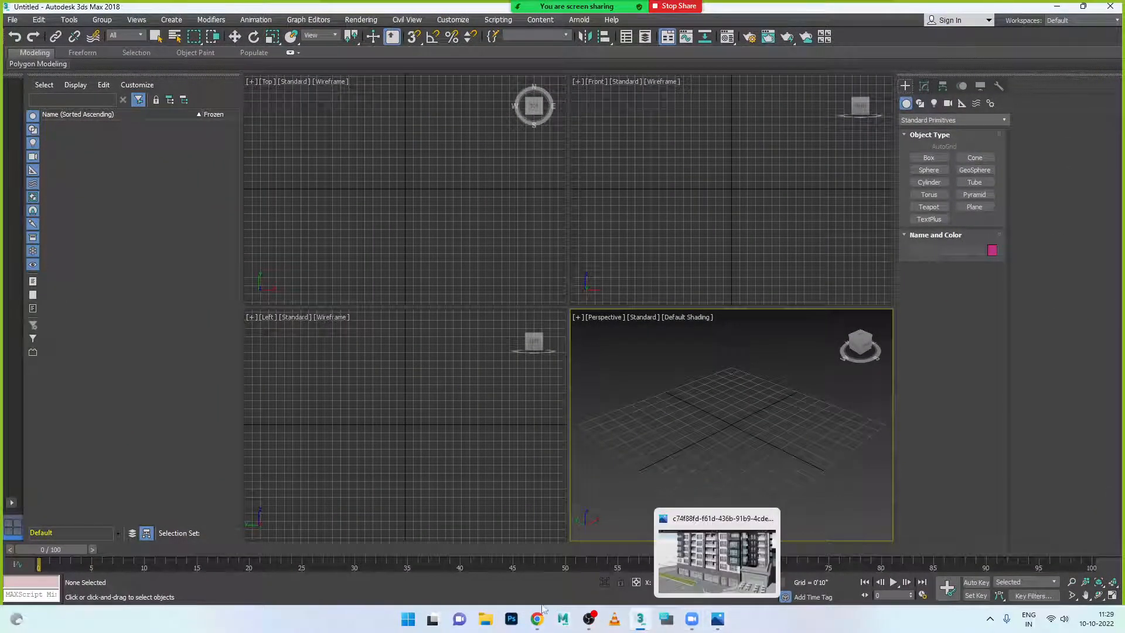
# - Send a join-now reminder to a student in the 3Ds MAX WhatsApp group
pyautogui.click(538, 617)
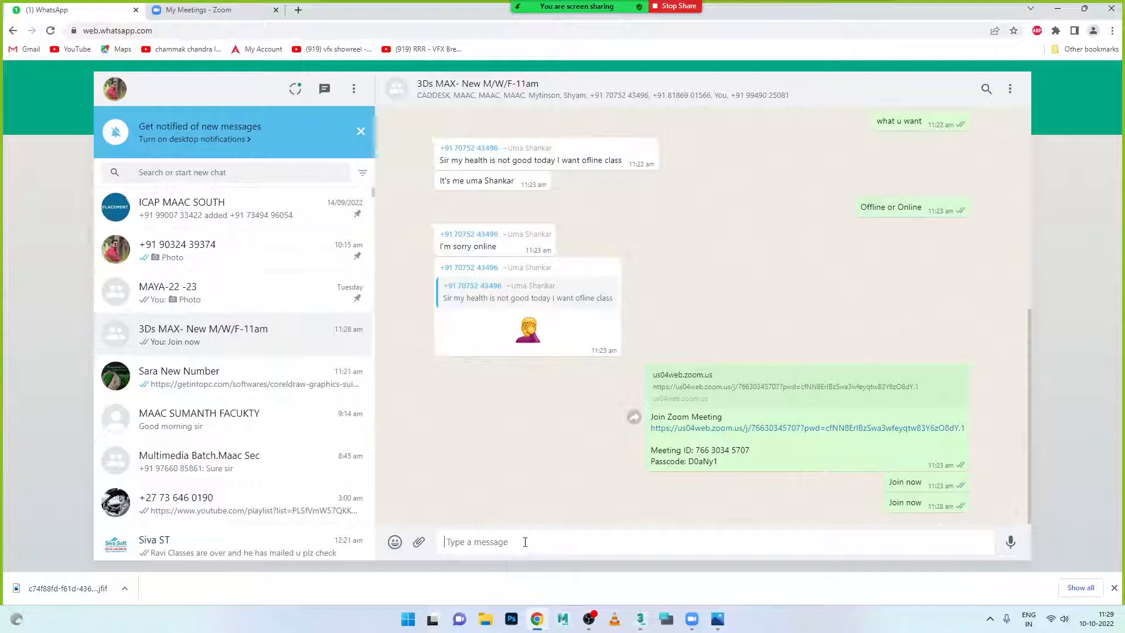
pyautogui.press('Return')
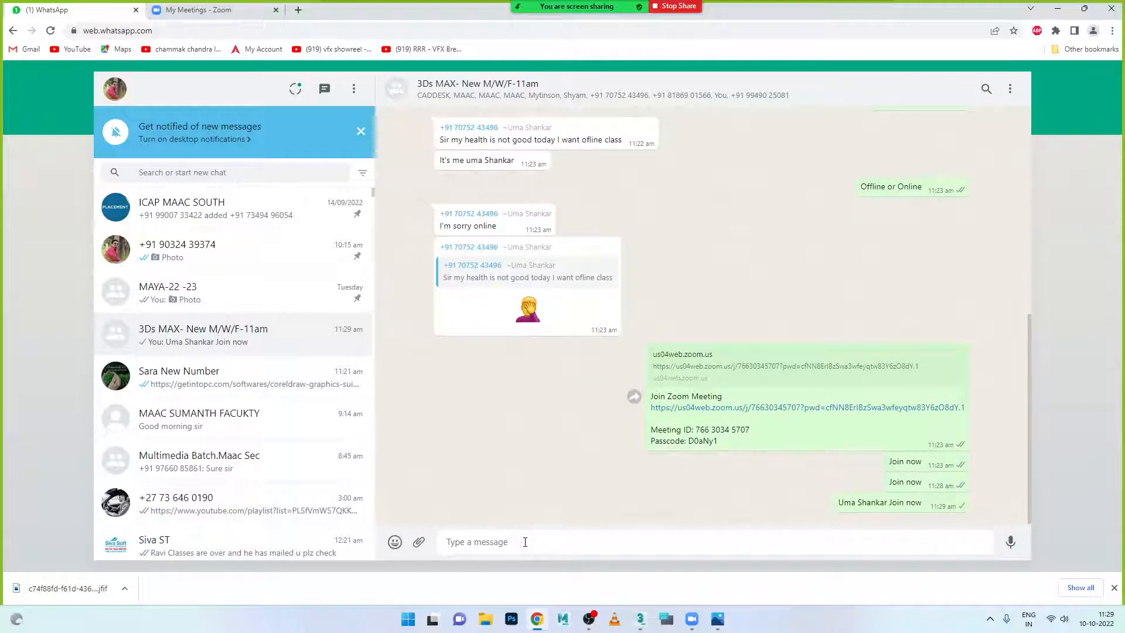
# - Send the 'Other people' message and minimize the browser
pyautogui.write('Ohthe')
pyautogui.write('th')
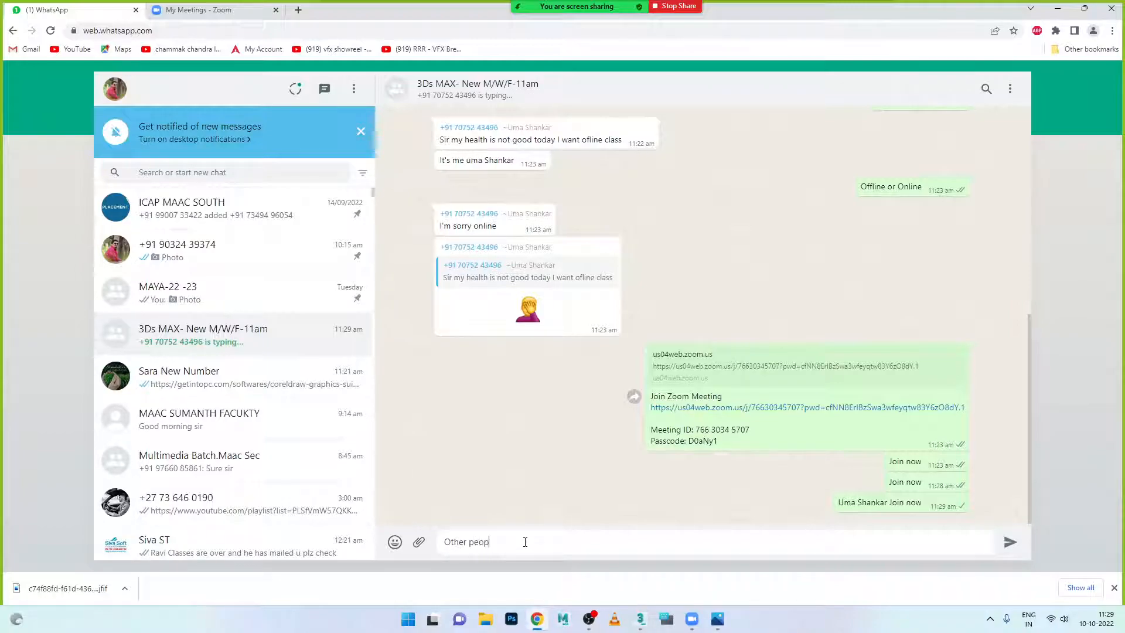
pyautogui.press('Return')
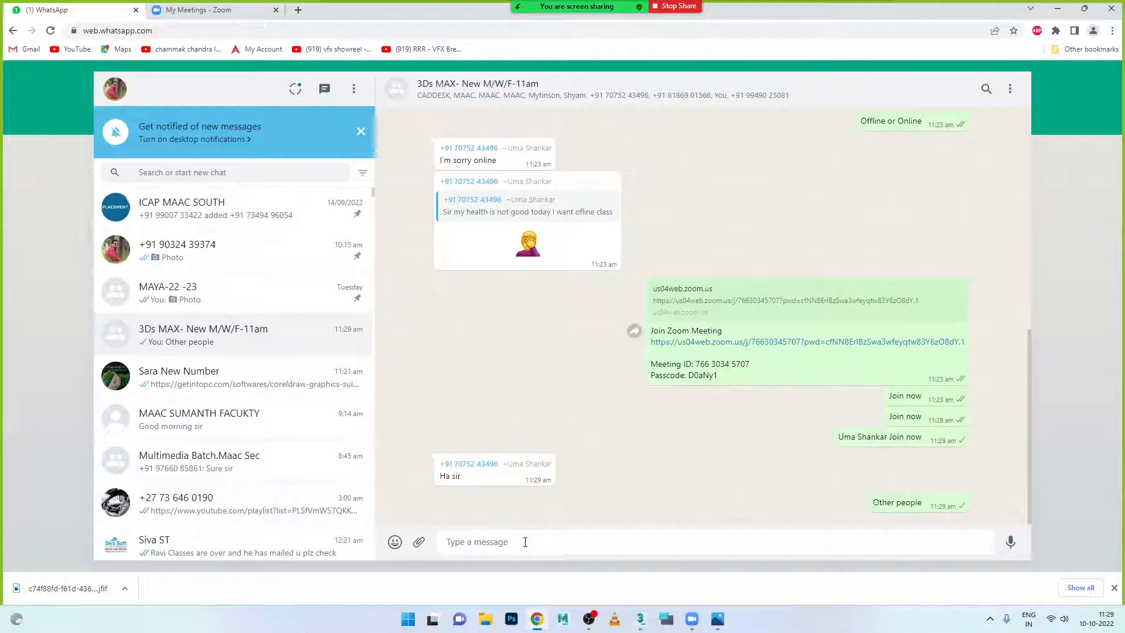
pyautogui.click(1058, 8)
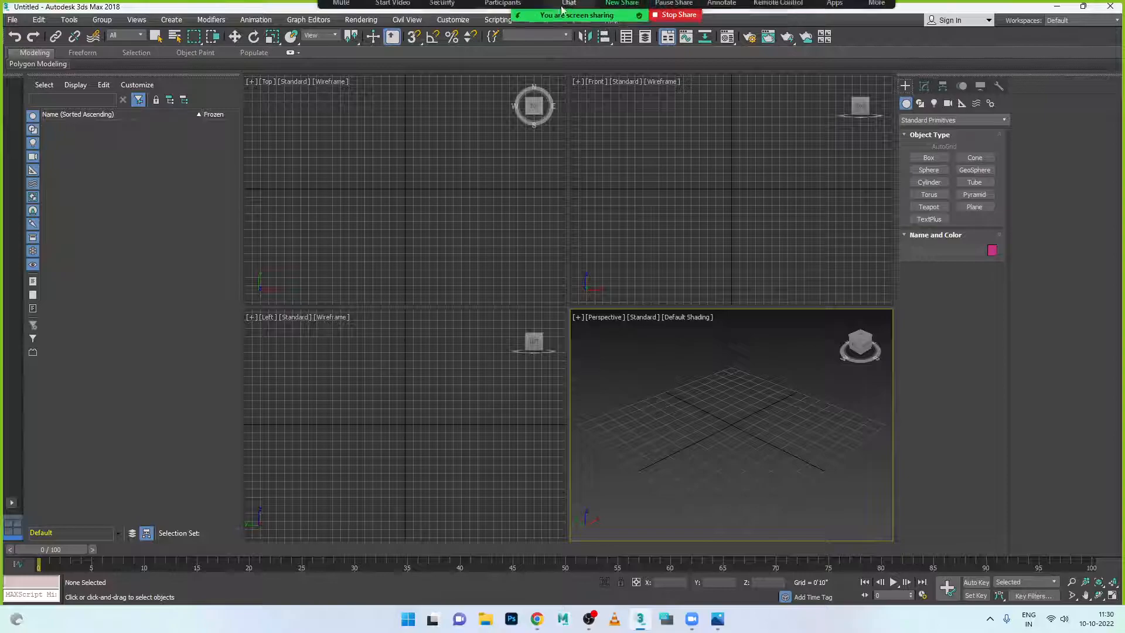
# - Check the meeting's two-person participant list in Zoom and close it
pyautogui.moveTo(561, 6)
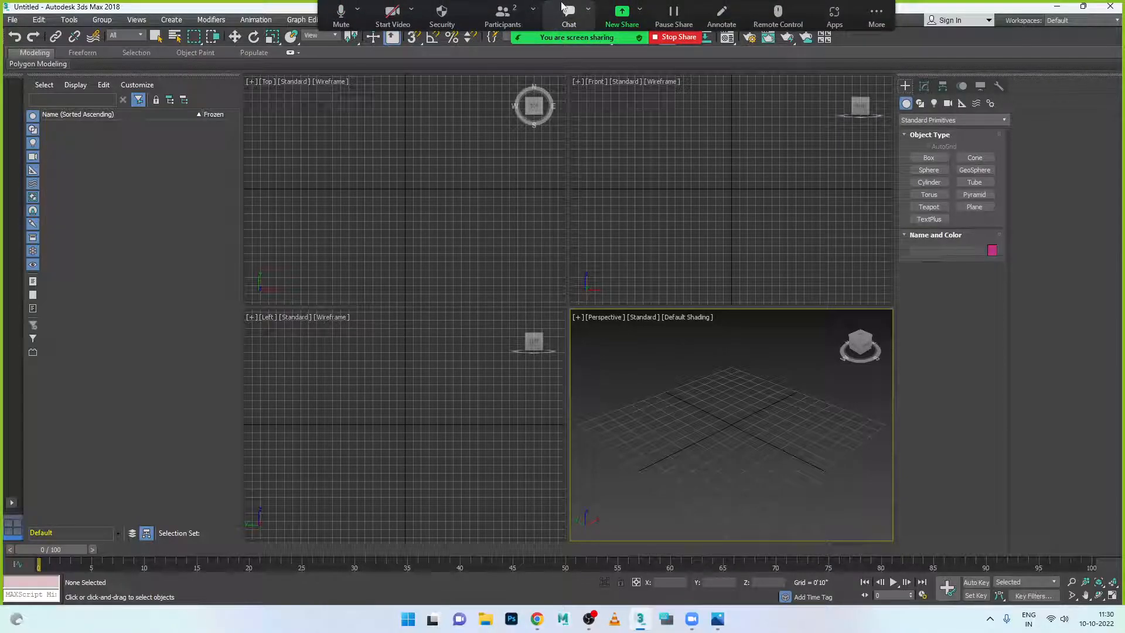
pyautogui.click(502, 14)
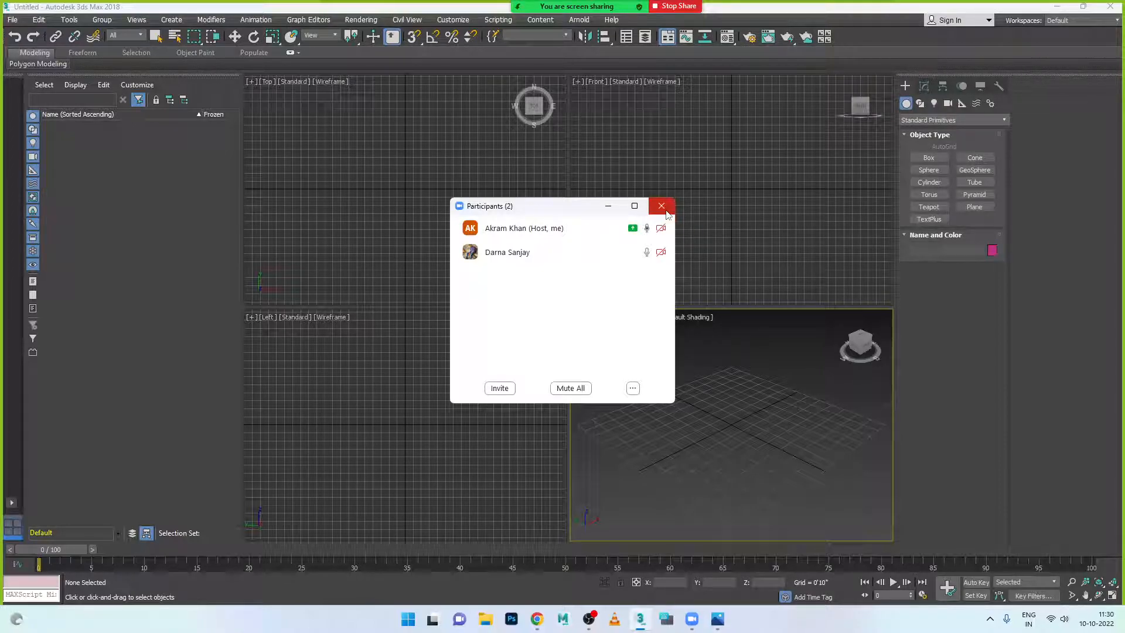
pyautogui.click(662, 206)
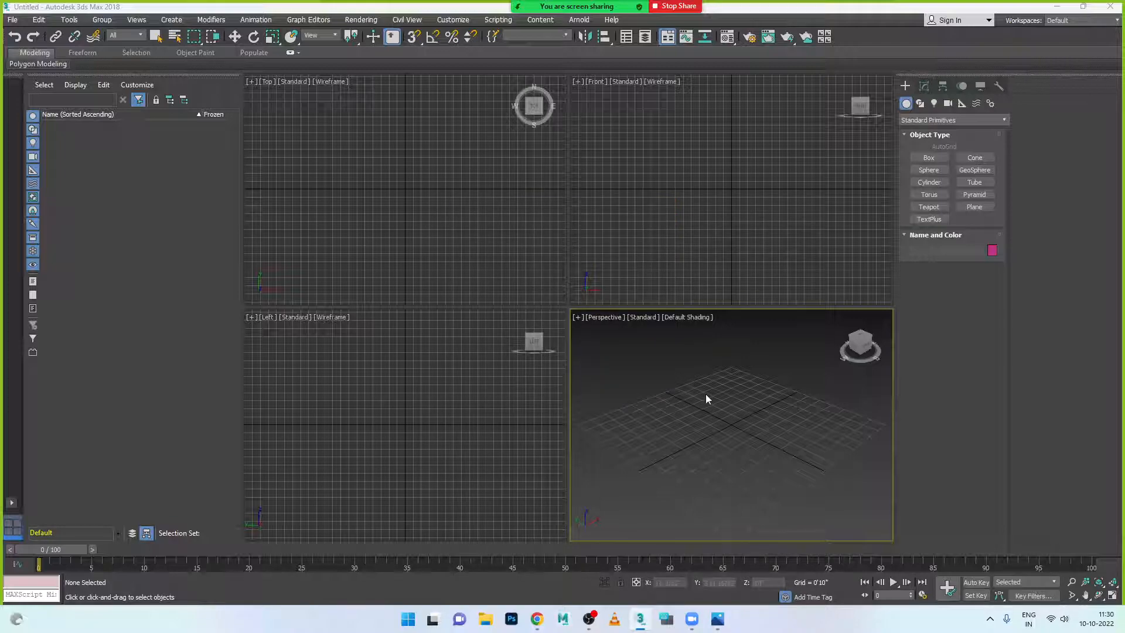
# - Review the whole building render zoomed out, then return to 3ds Max with the Box tool active
pyautogui.click(718, 619)
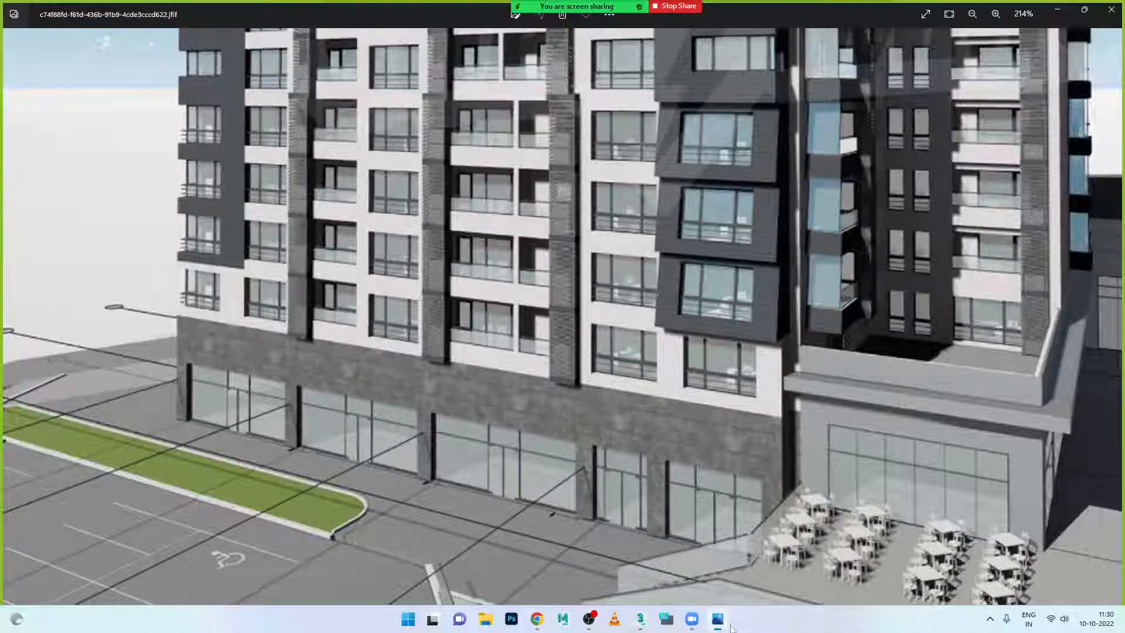
pyautogui.scroll(-5, 401, 417)
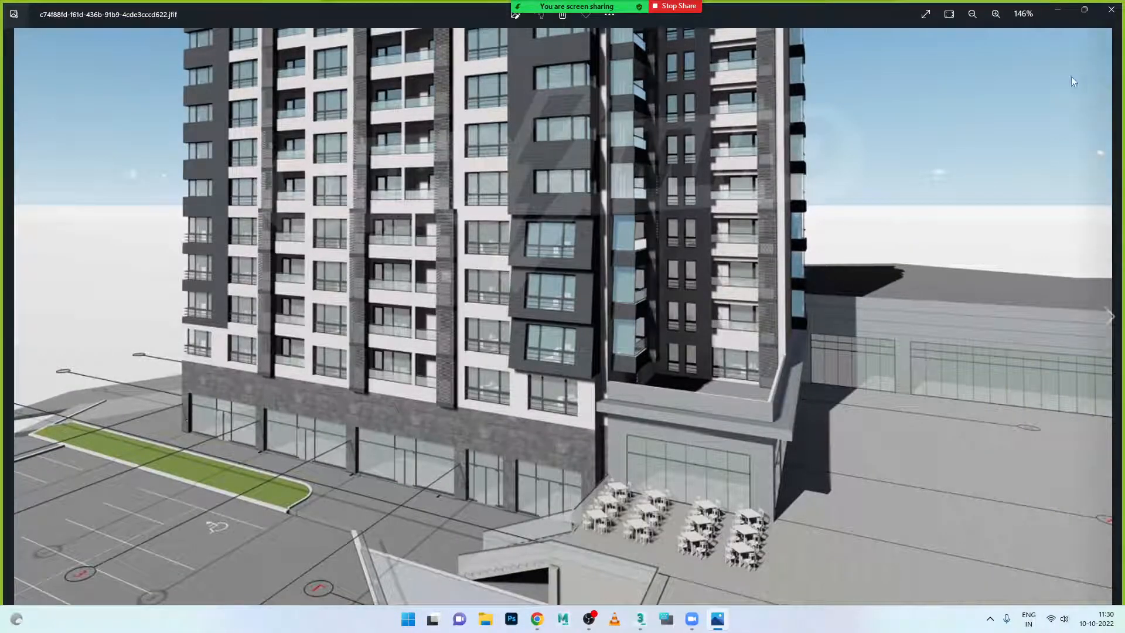
pyautogui.click(1058, 9)
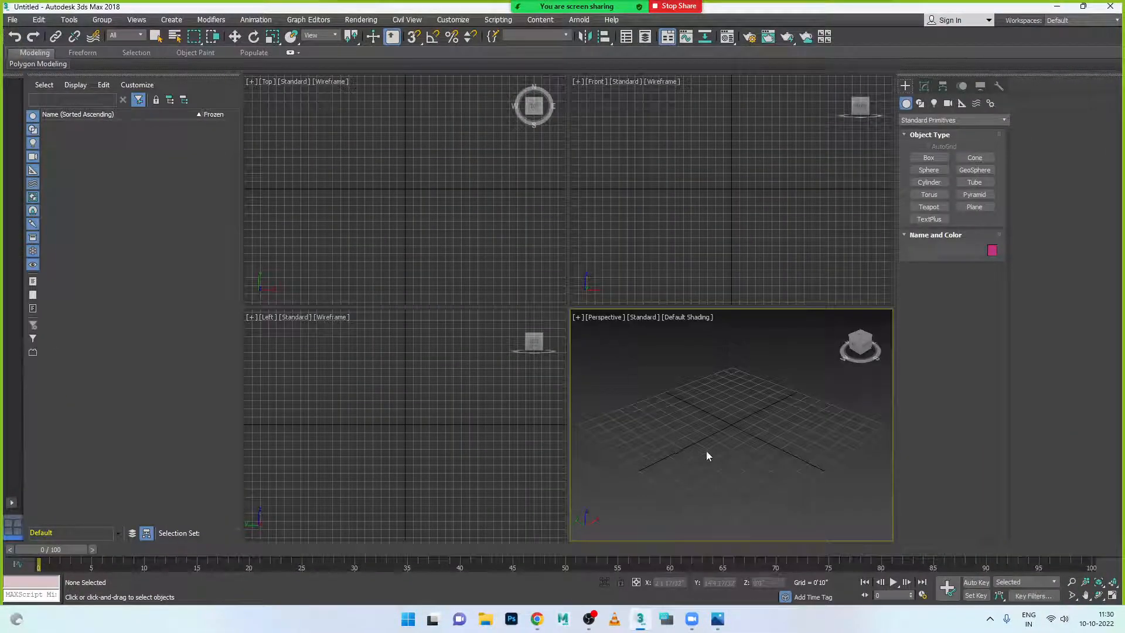
pyautogui.click(718, 619)
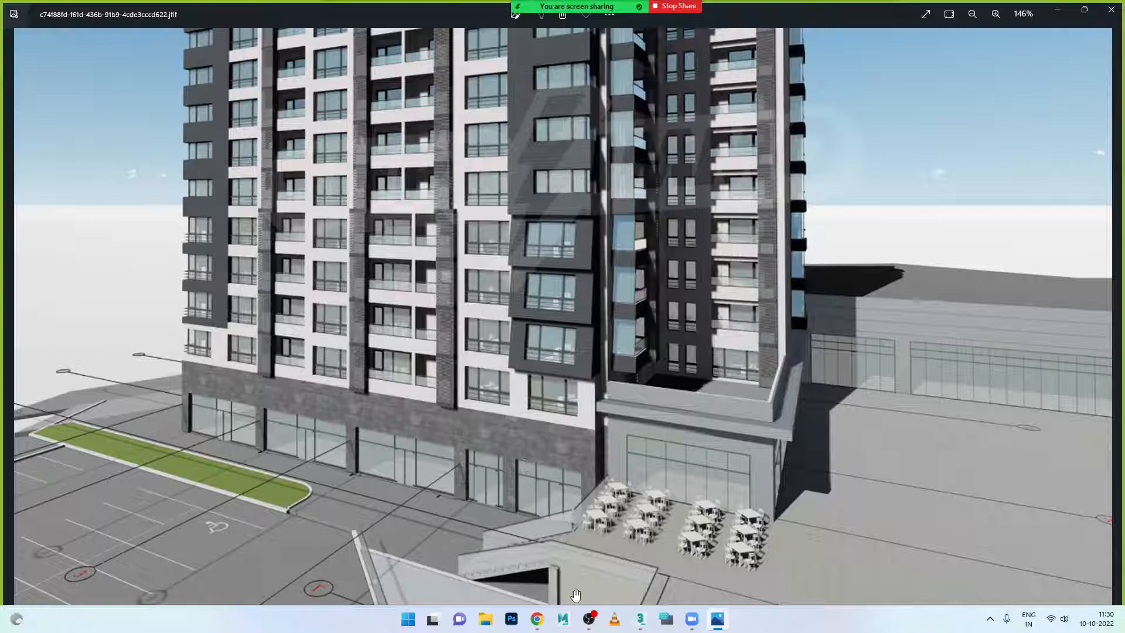
pyautogui.click(640, 620)
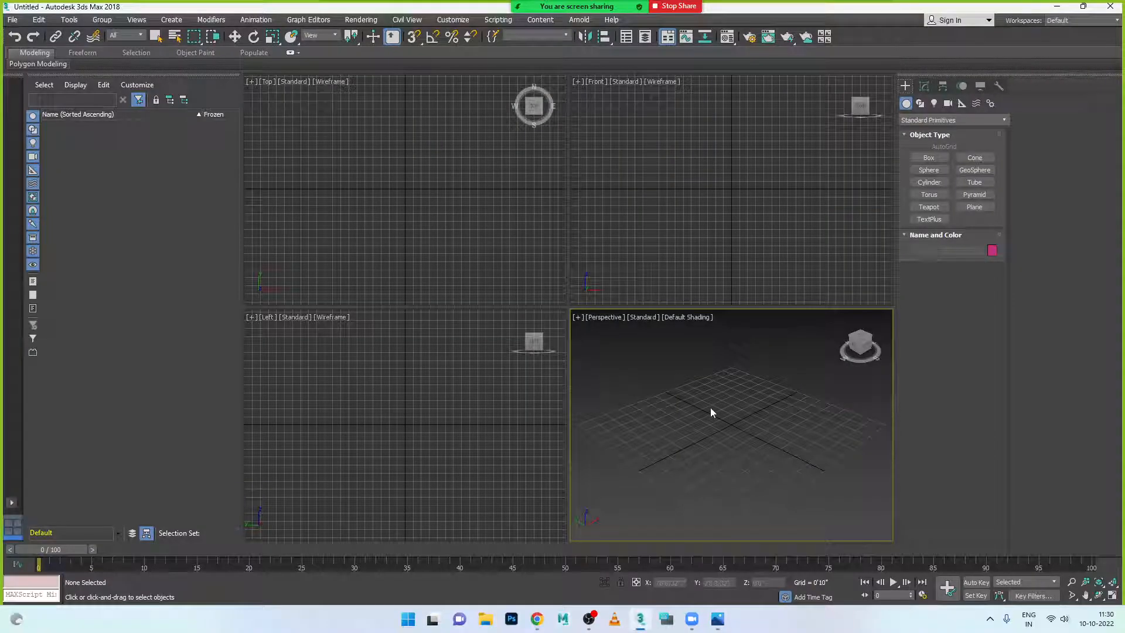
pyautogui.click(929, 158)
# - Draw a box in the Perspective viewport with length 30' and width 80'
pyautogui.moveTo(628, 458); pyautogui.dragTo(873, 420)
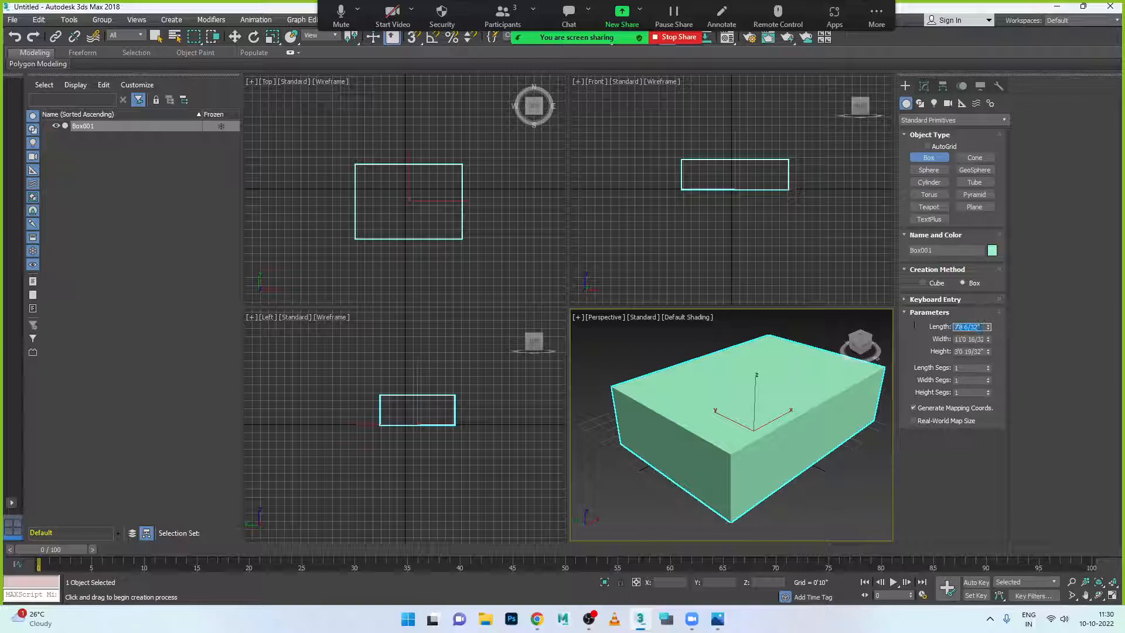
pyautogui.write('30')
pyautogui.press('Return')
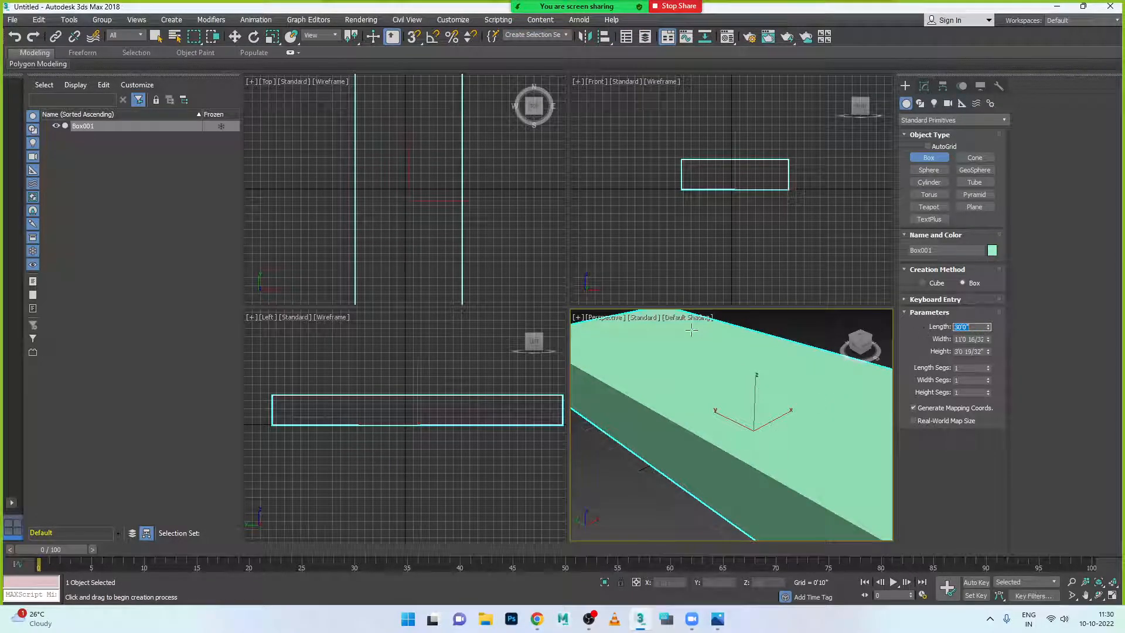
pyautogui.scroll(-5, 714, 385)
pyautogui.click(957, 340)
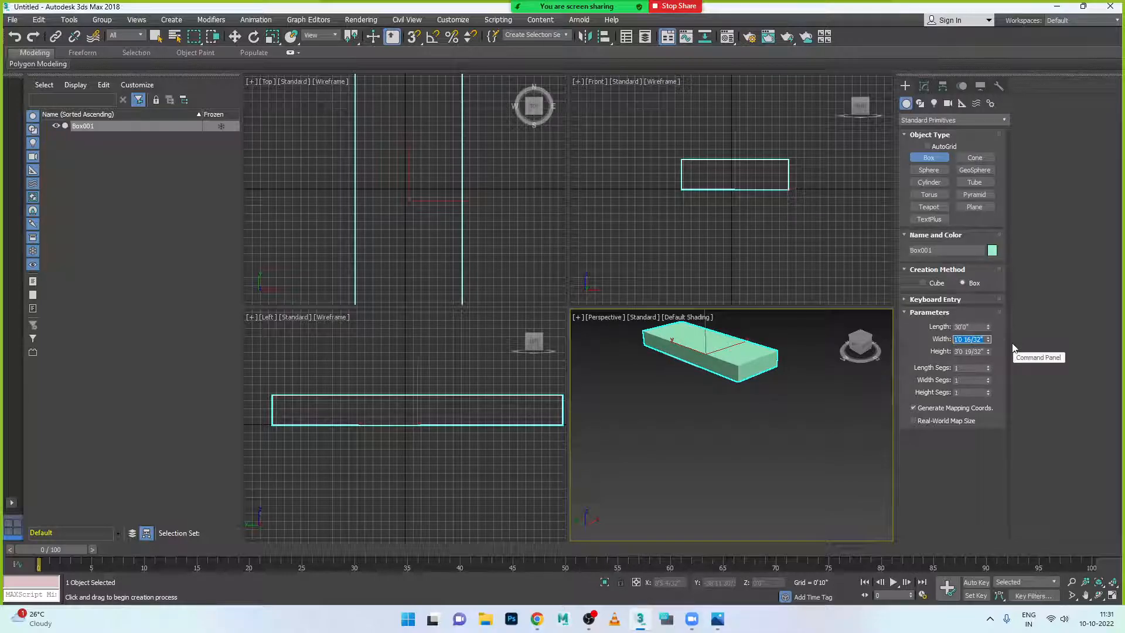
pyautogui.write('80')
pyautogui.press('Return')
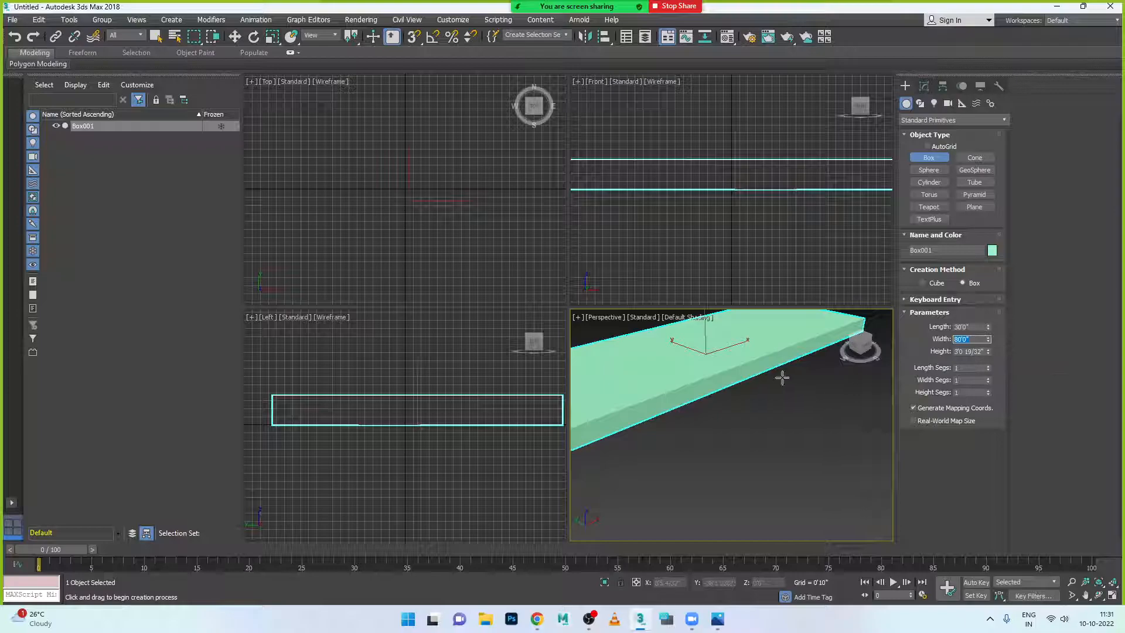
pyautogui.scroll(-5, 784, 377)
pyautogui.scroll(2, 762, 375)
# - Change the box length to 60' and set its height to 12'
pyautogui.hotkey('shift', 'Tab')
pyautogui.write('60')
pyautogui.press('Return')
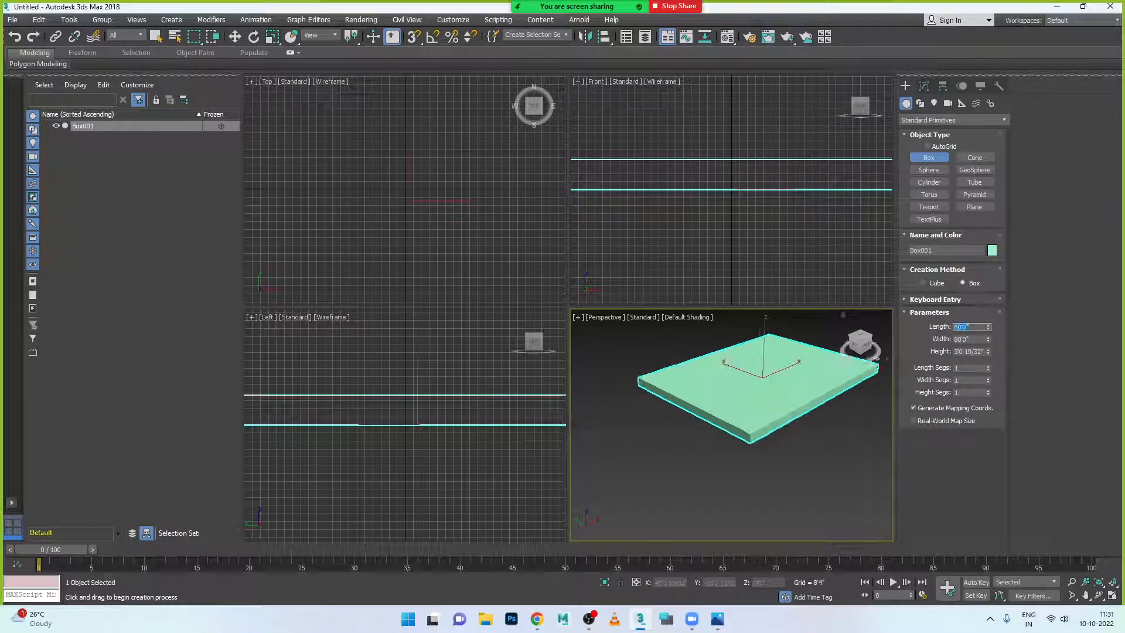
pyautogui.click(983, 352)
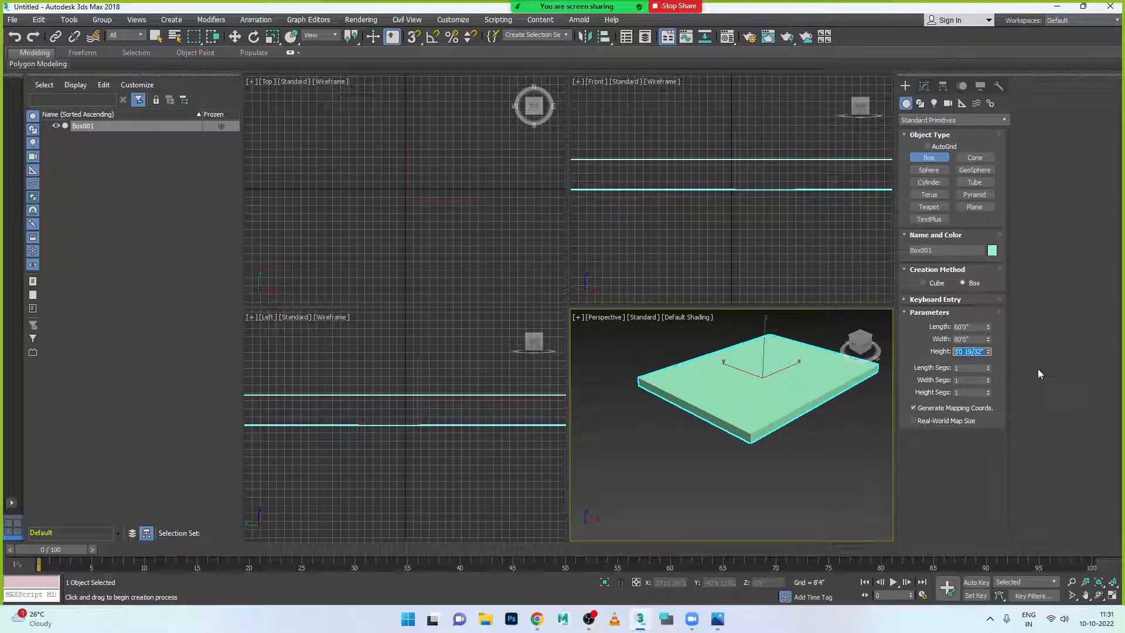
pyautogui.write('12')
pyautogui.press('Return')
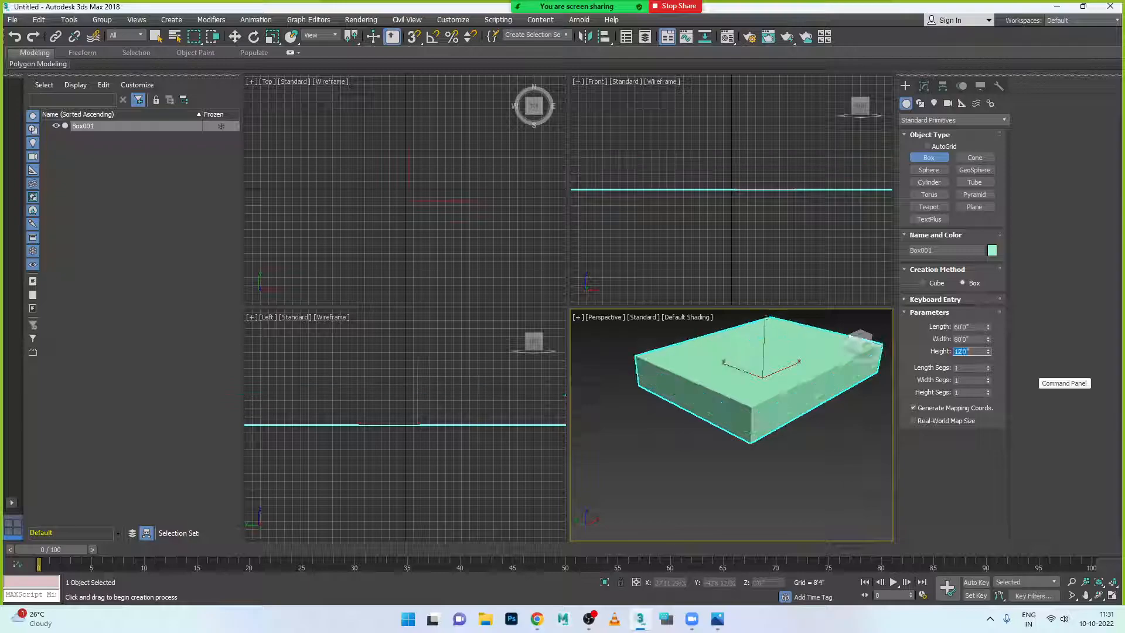
pyautogui.click(827, 399)
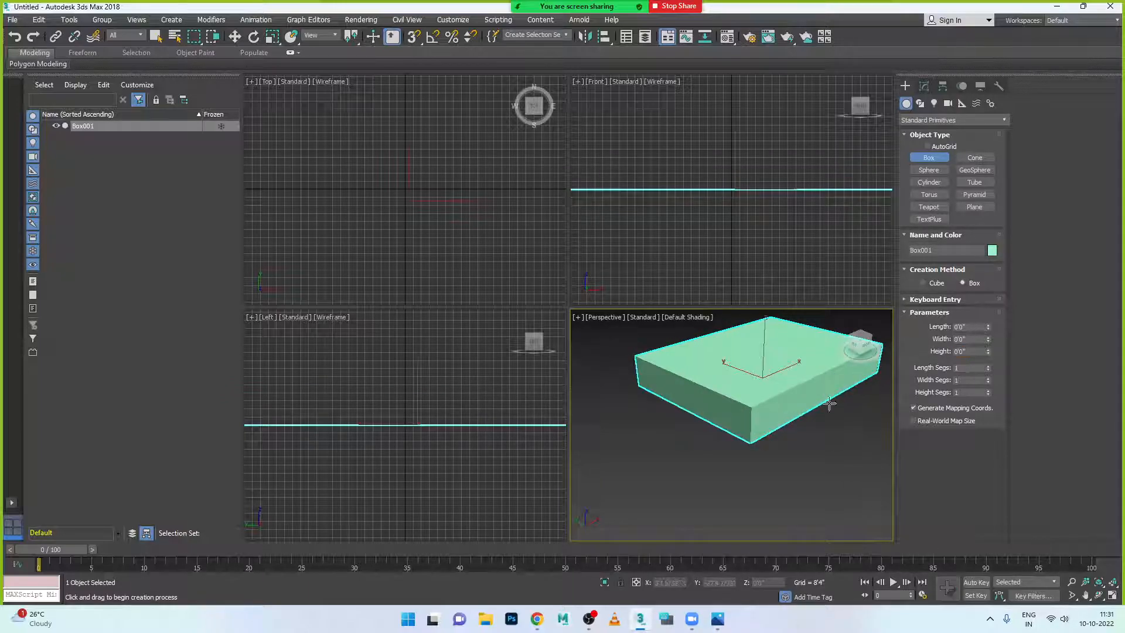
# - Orbit to look down on the slab and maximize the Perspective viewport with Alt+W
pyautogui.scroll(5, 786, 420)
pyautogui.scroll(-5, 767, 414)
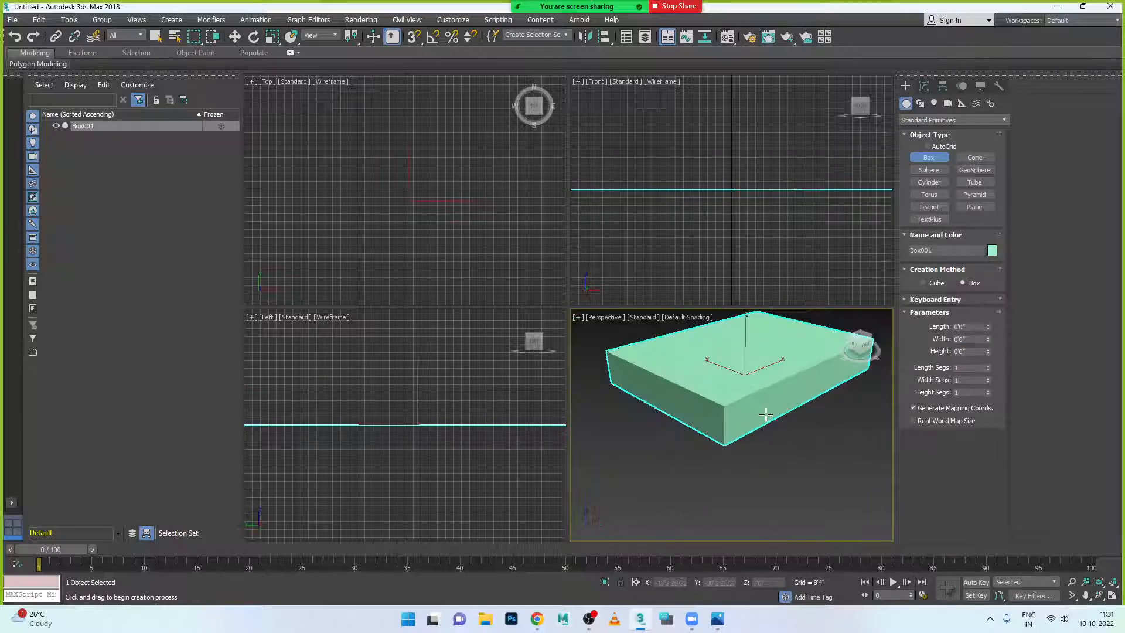
pyautogui.scroll(6, 772, 414)
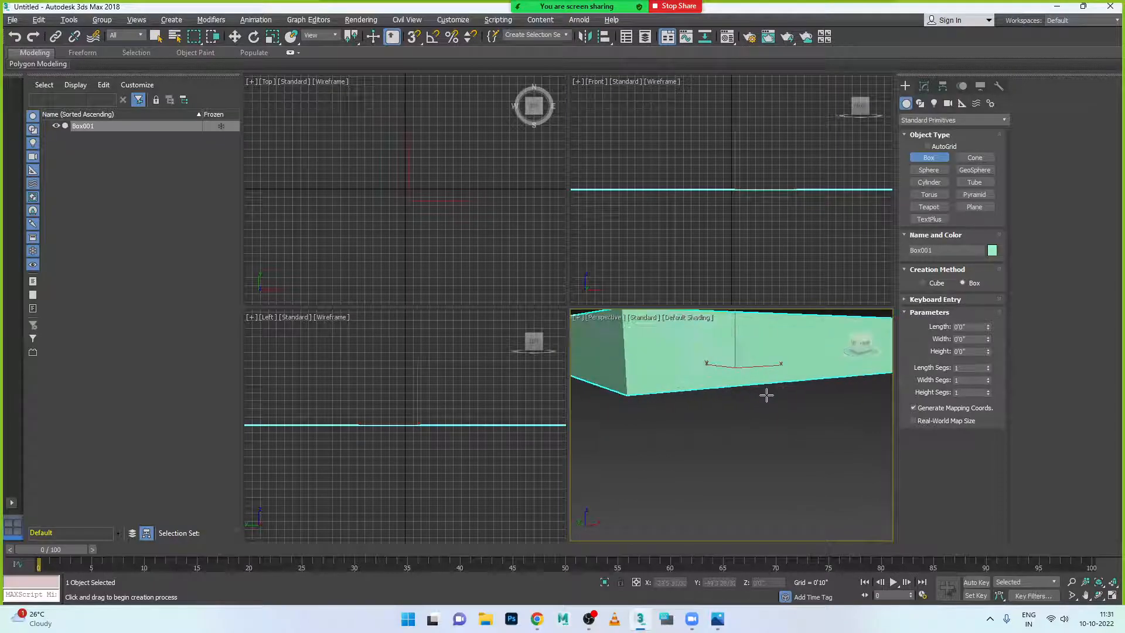
pyautogui.keyDown('alt'); pyautogui.moveTo(767, 396); pyautogui.dragTo(774, 410, button='middle'); pyautogui.keyUp('alt')
pyautogui.scroll(-8, 710, 410)
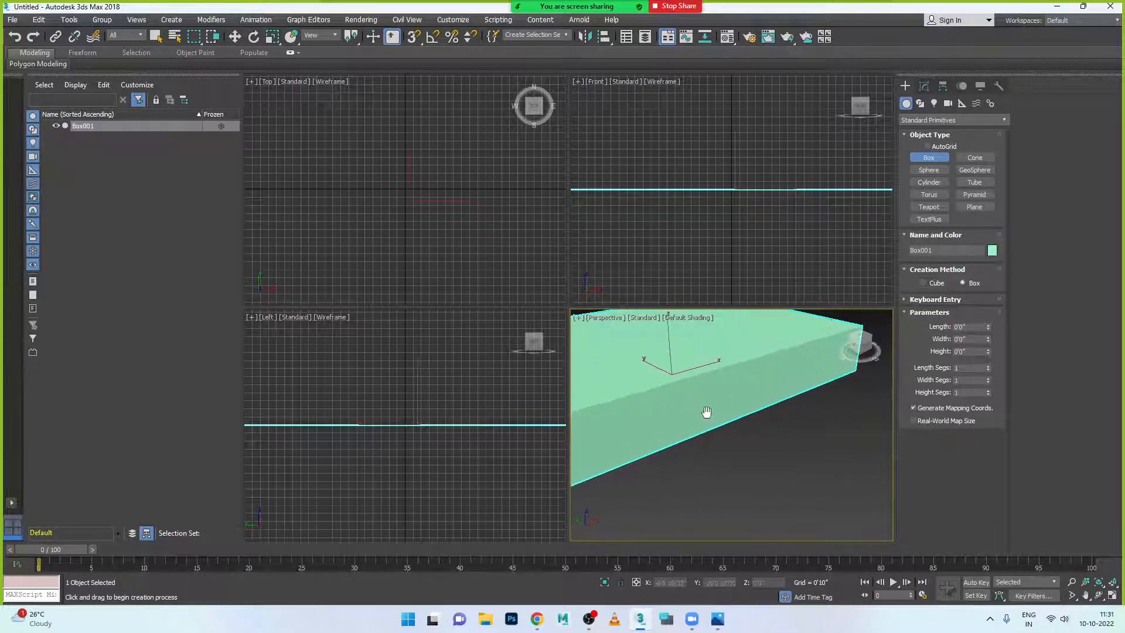
pyautogui.scroll(2, 719, 407)
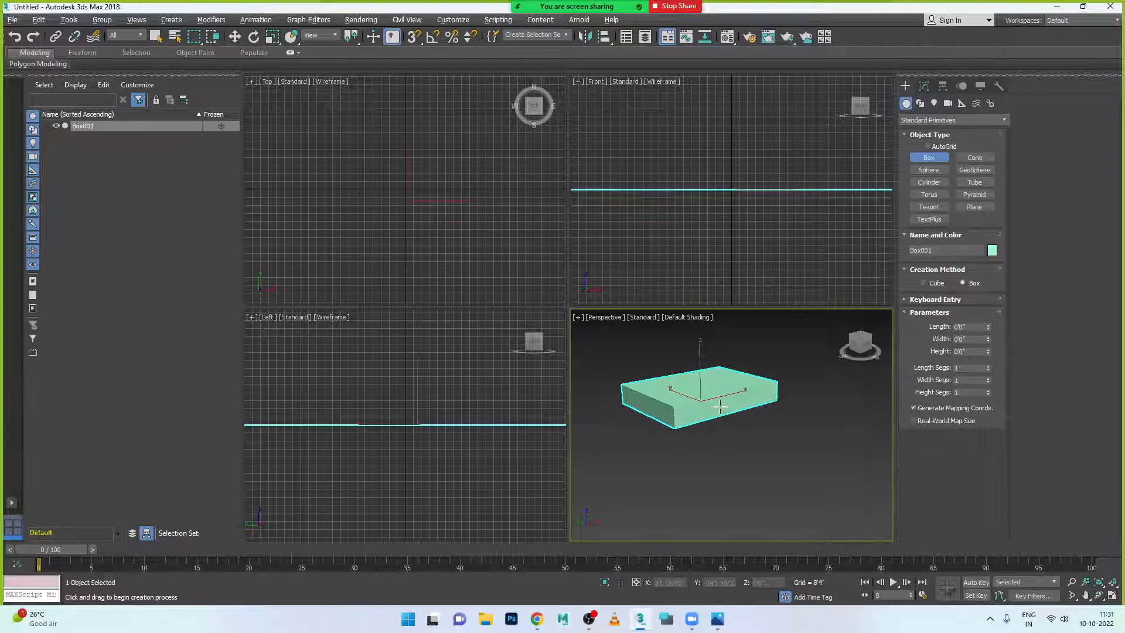
pyautogui.hotkey('alt', 'w')
pyautogui.scroll(8, 495, 255)
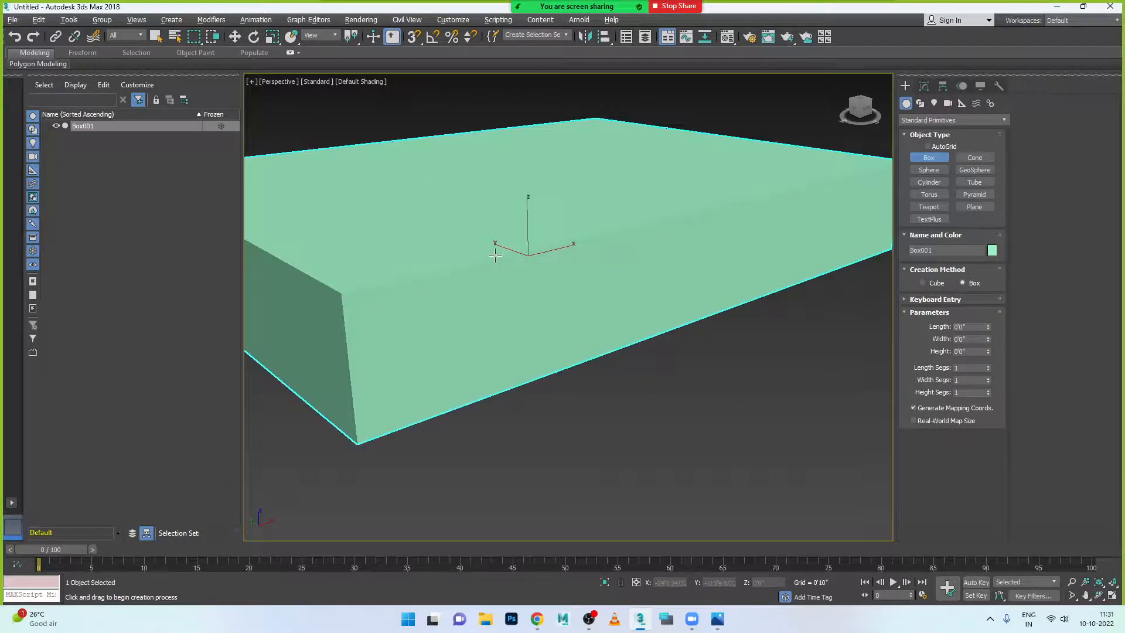
pyautogui.scroll(-1, 496, 255)
# - Switch to Select and Move and display the viewport in Edged Faces mode
pyautogui.click(234, 36)
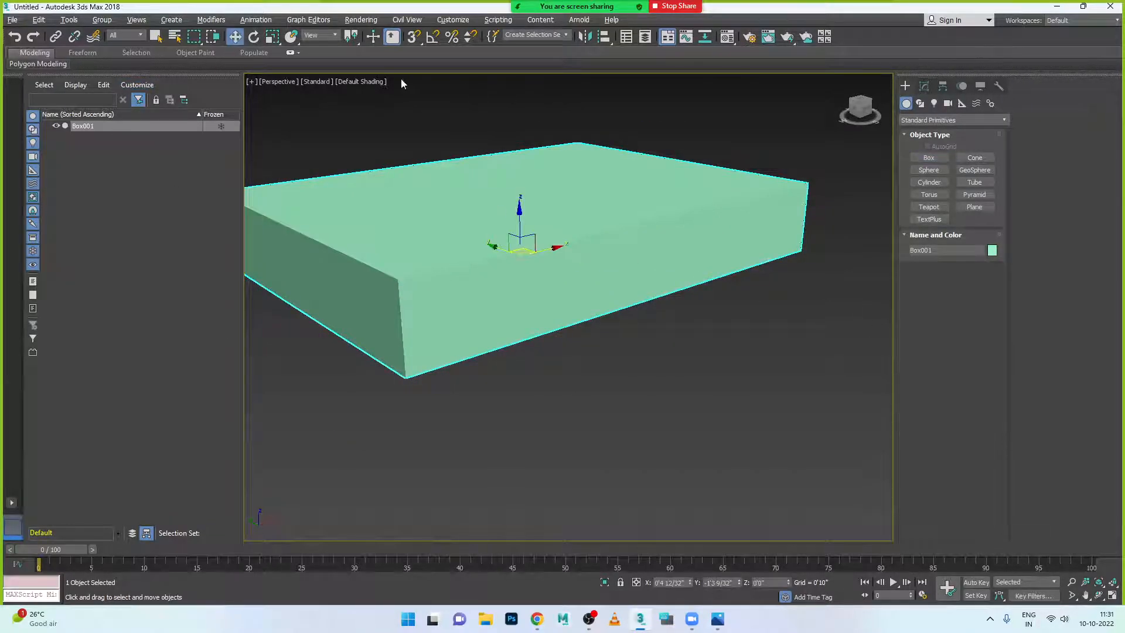
pyautogui.click(358, 82)
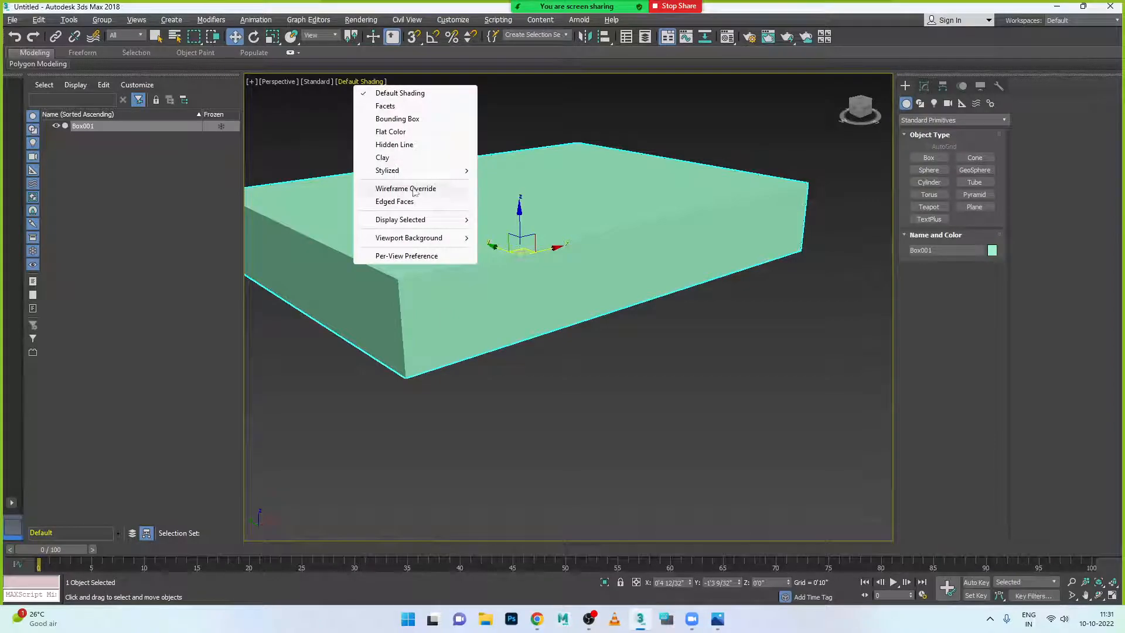
pyautogui.click(407, 203)
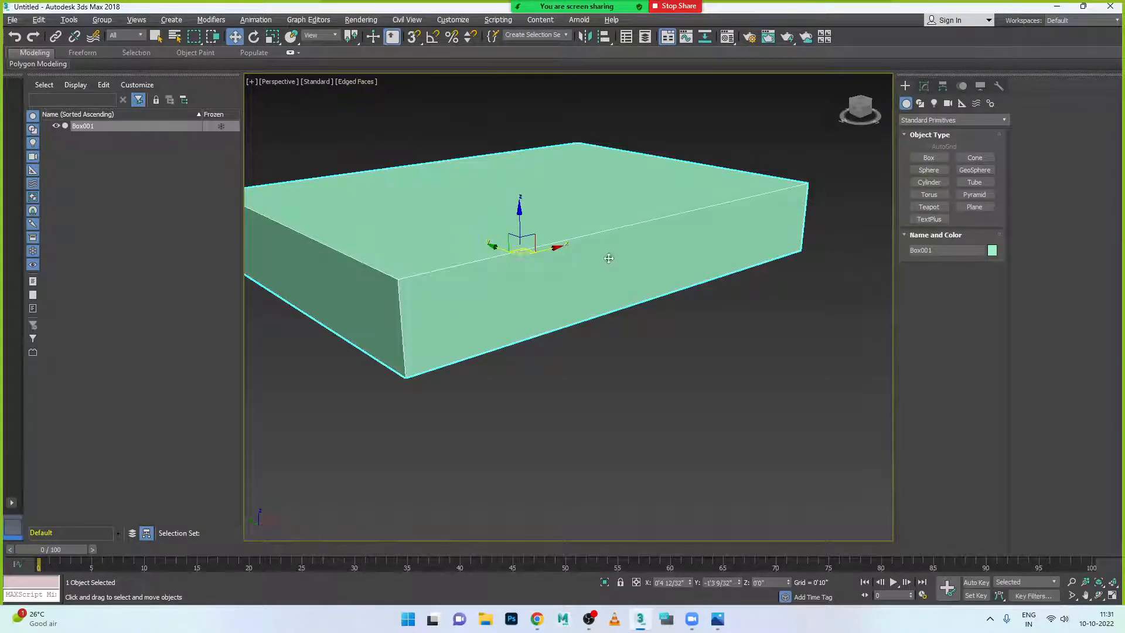
pyautogui.moveTo(561, 340)
pyautogui.keyDown('alt'); pyautogui.mouseDown(button='middle')
pyautogui.moveTo(573, 334)
pyautogui.moveTo(562, 343)
pyautogui.mouseUp(button='middle'); pyautogui.keyUp('alt')
# - After checking the reference, give the box 12 width segments in the Modify panel
pyautogui.click(718, 619)
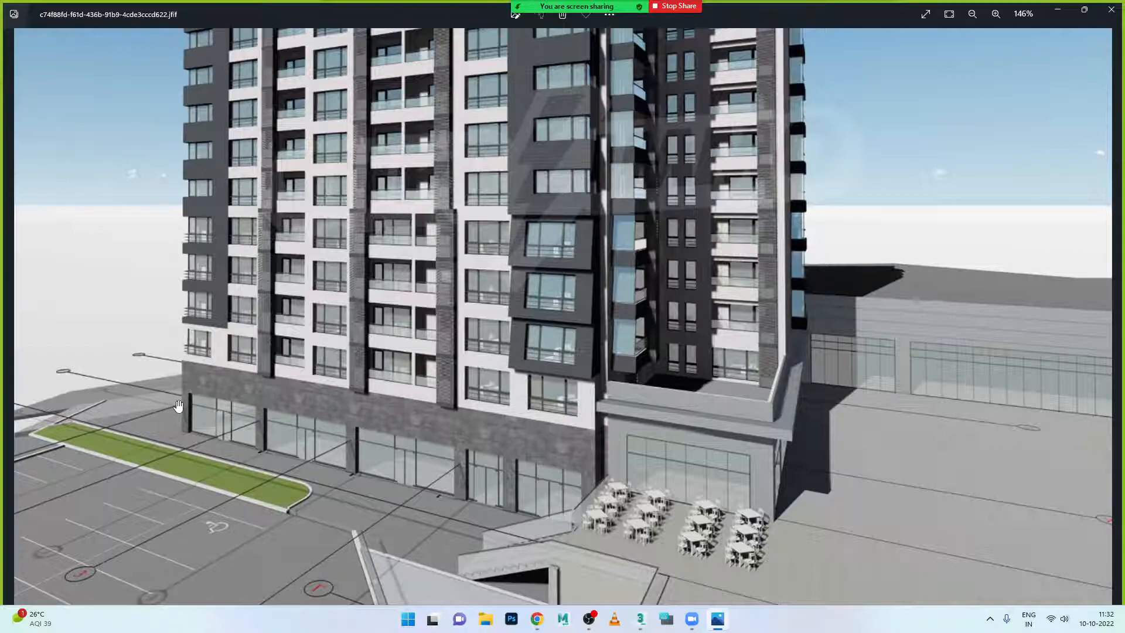
pyautogui.click(641, 619)
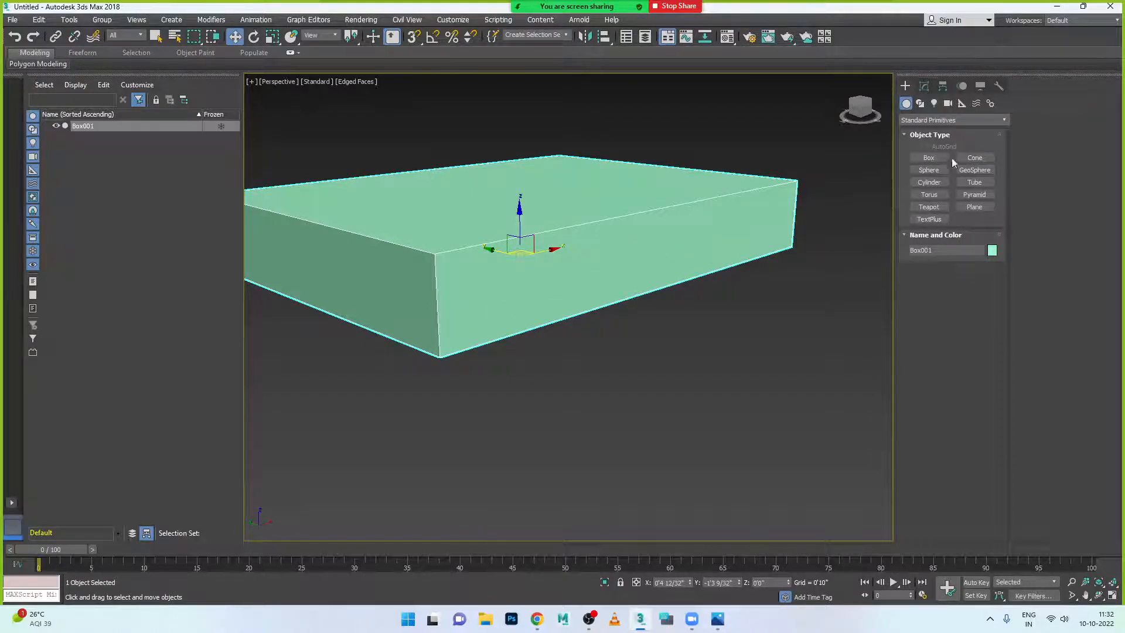
pyautogui.click(924, 86)
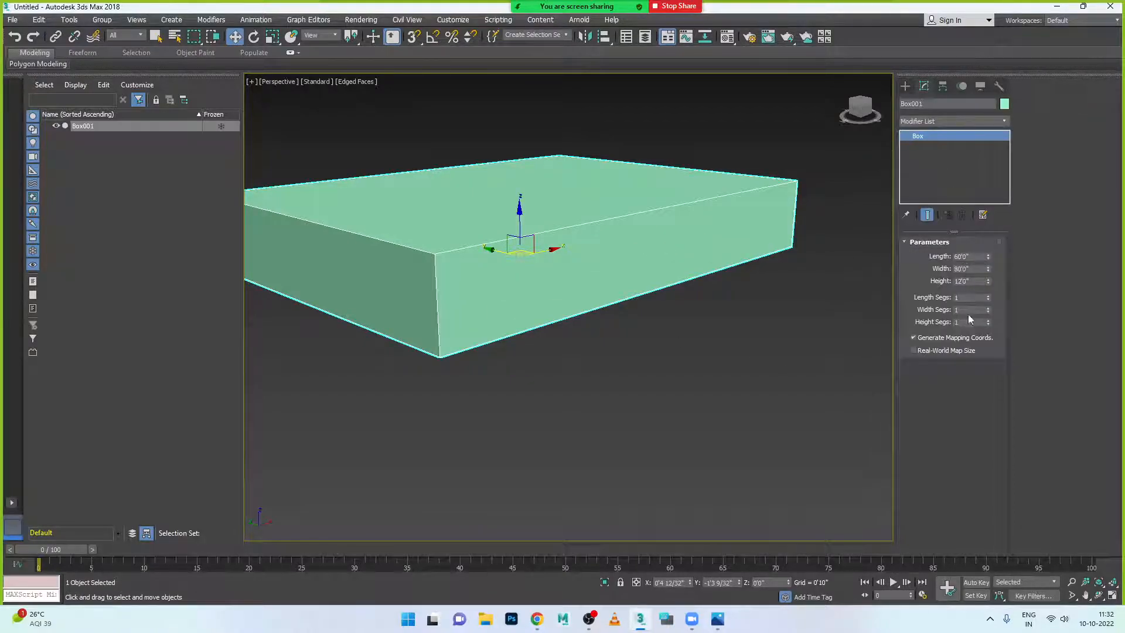
pyautogui.click(972, 310)
pyautogui.press('Return')
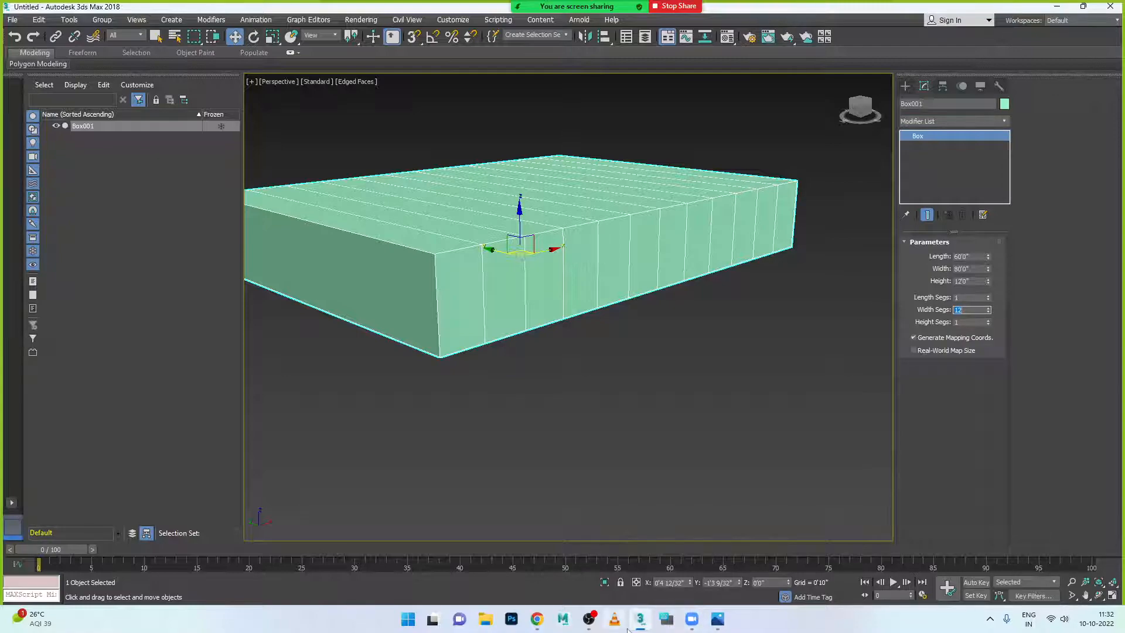
pyautogui.click(717, 620)
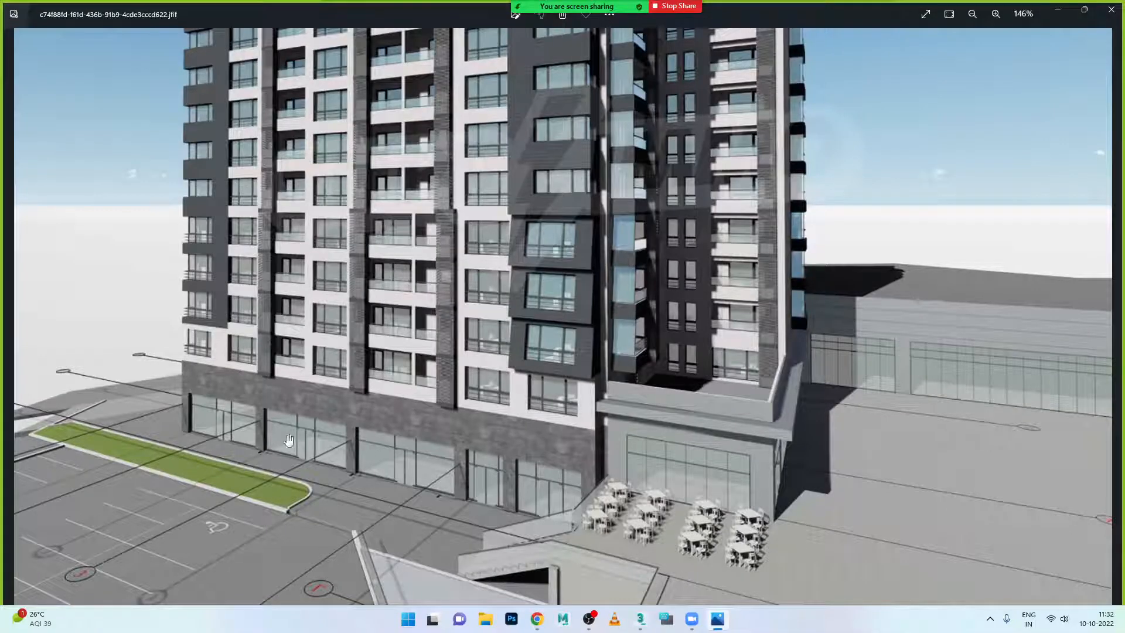
# - Zoom the reference render to 417%, then back to 235% to study the ground floor
pyautogui.scroll(10, 281, 463)
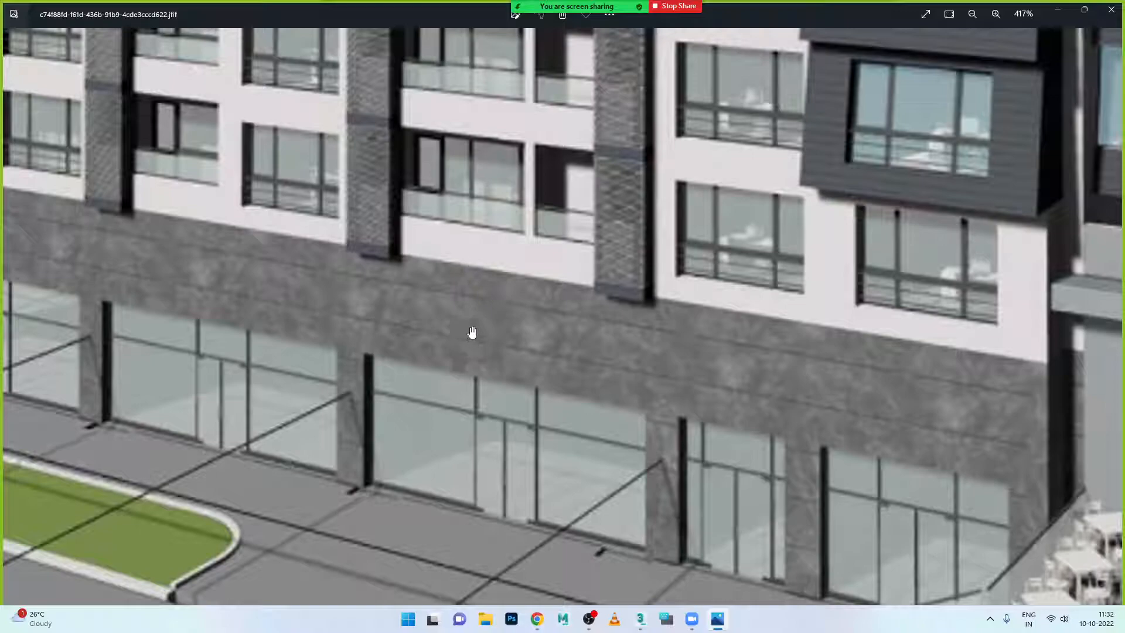
pyautogui.scroll(-5, 469, 302)
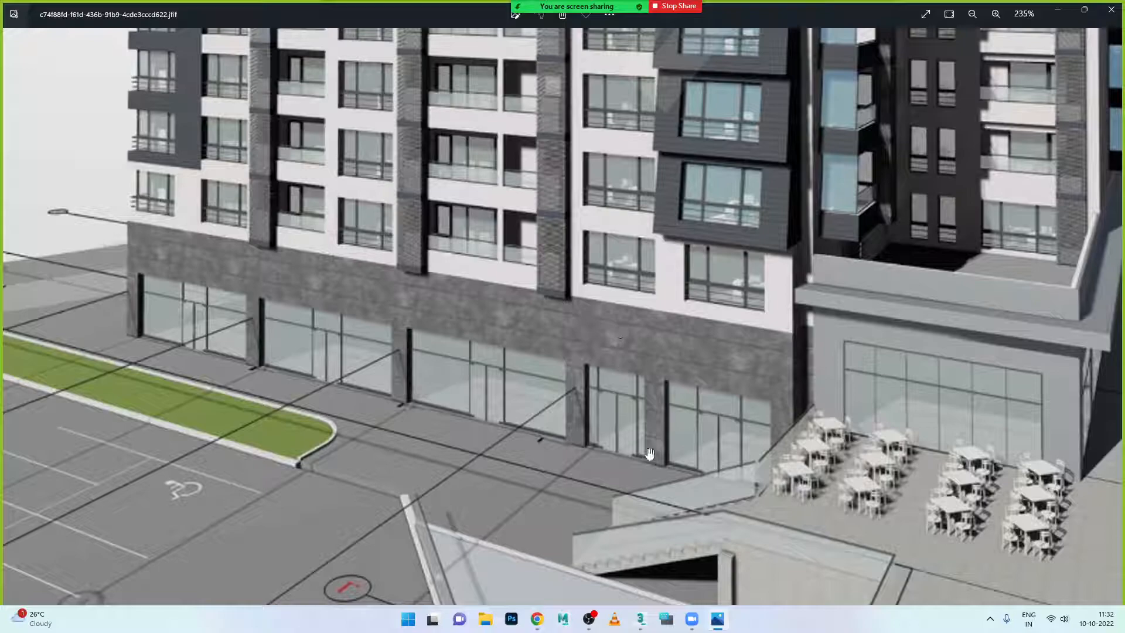
pyautogui.moveTo(719, 625)
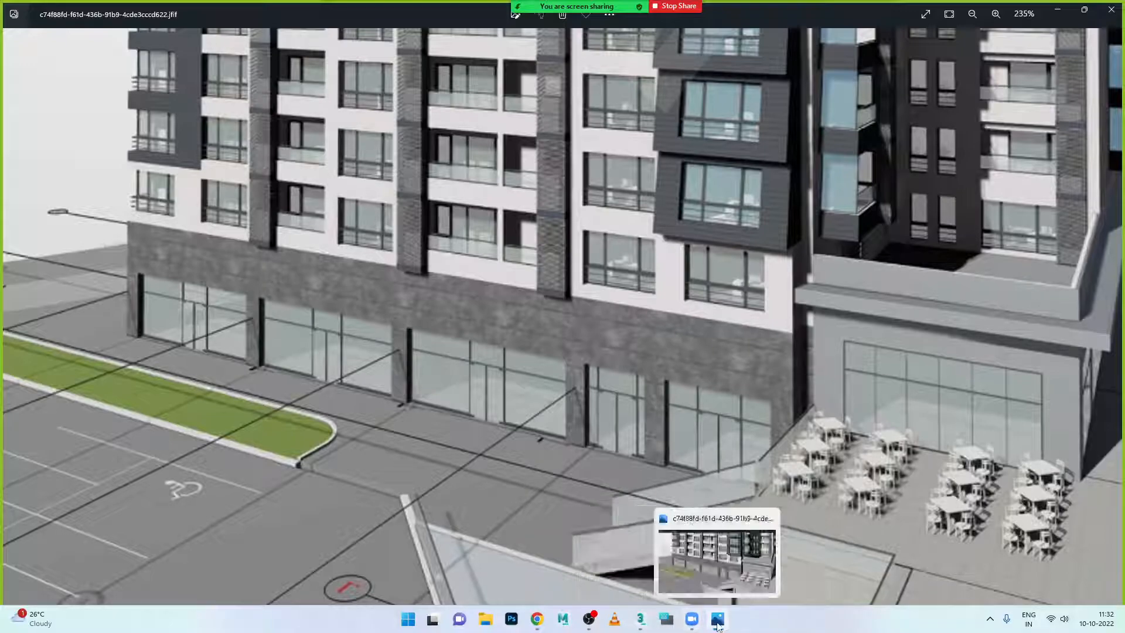
# - Set the box to 5 height segments and 5 length segments
pyautogui.click(640, 619)
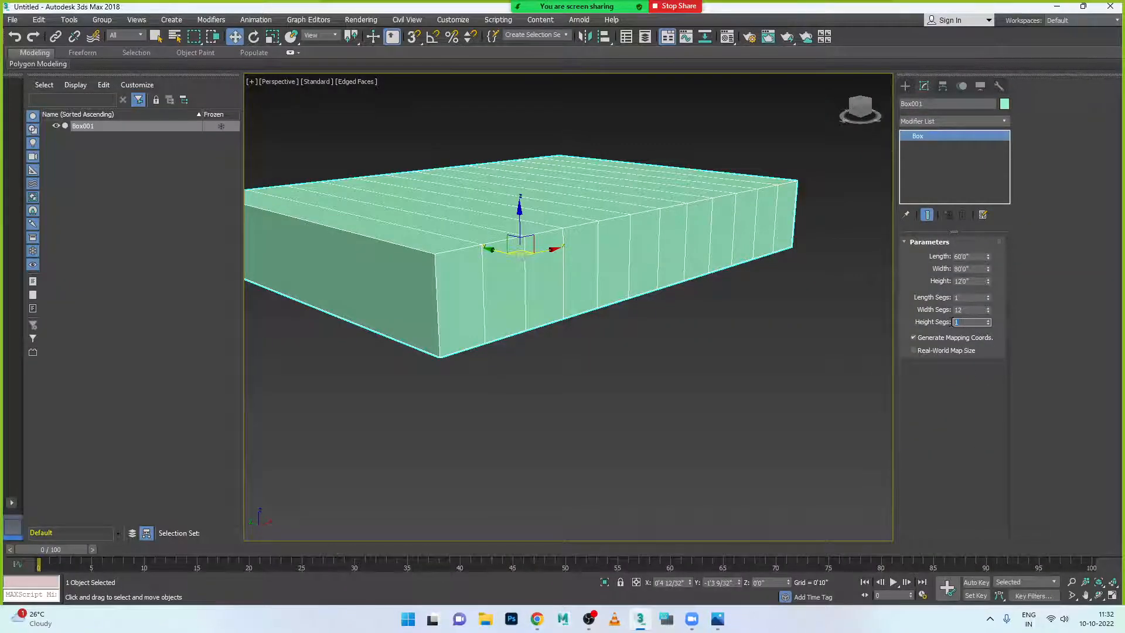
pyautogui.write('4')
pyautogui.press('Return')
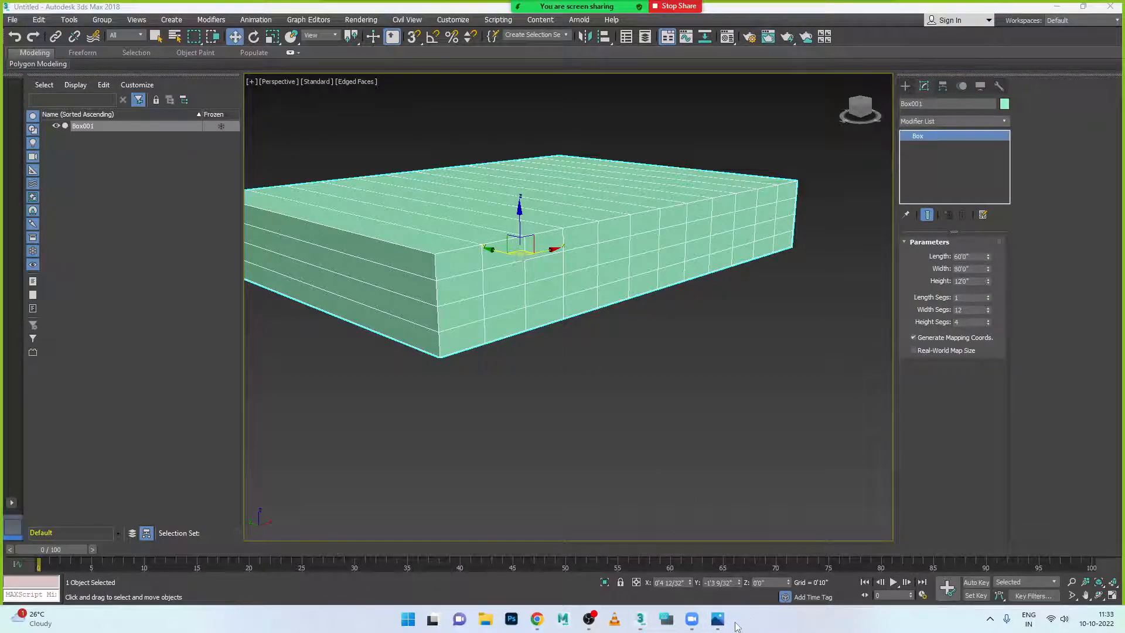
pyautogui.click(718, 619)
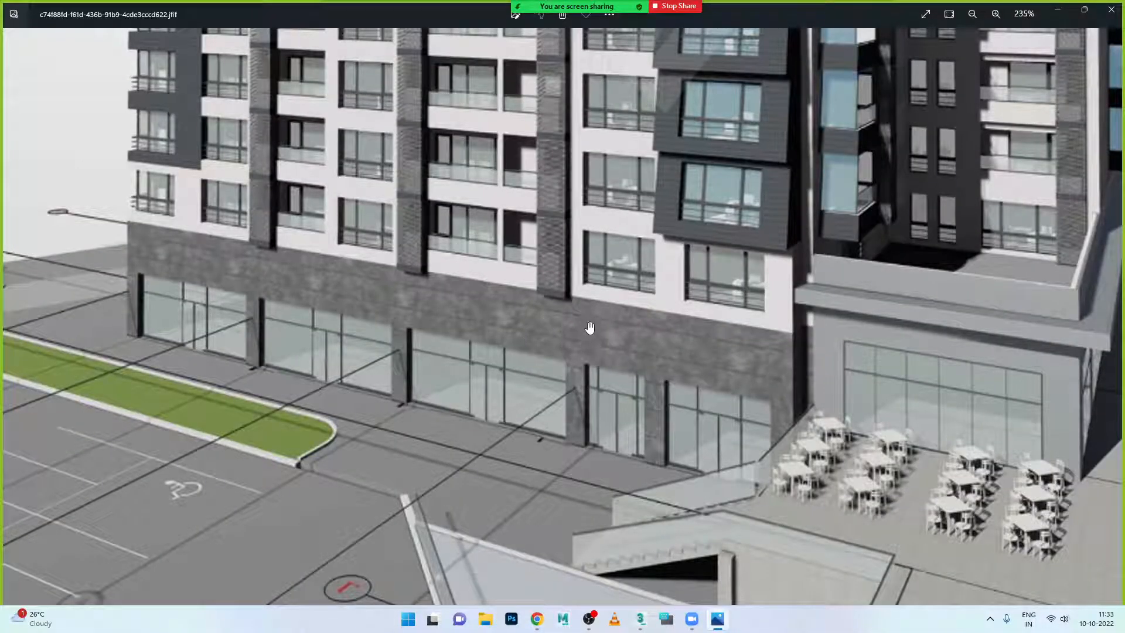
pyautogui.click(717, 619)
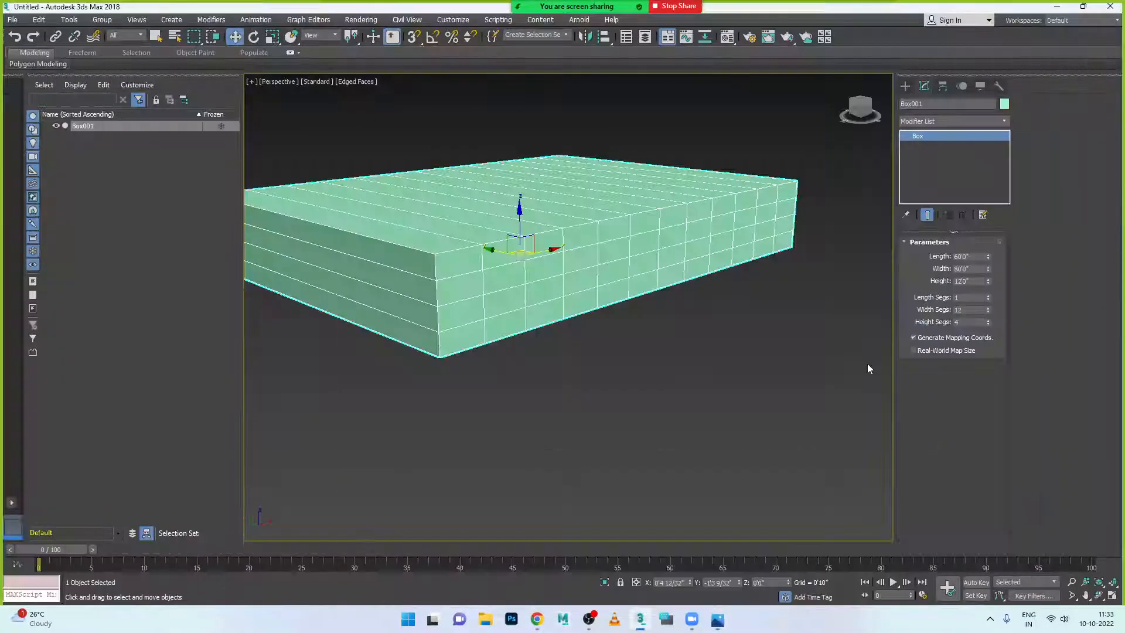
pyautogui.click(969, 323)
pyautogui.write('5')
pyautogui.press('Return')
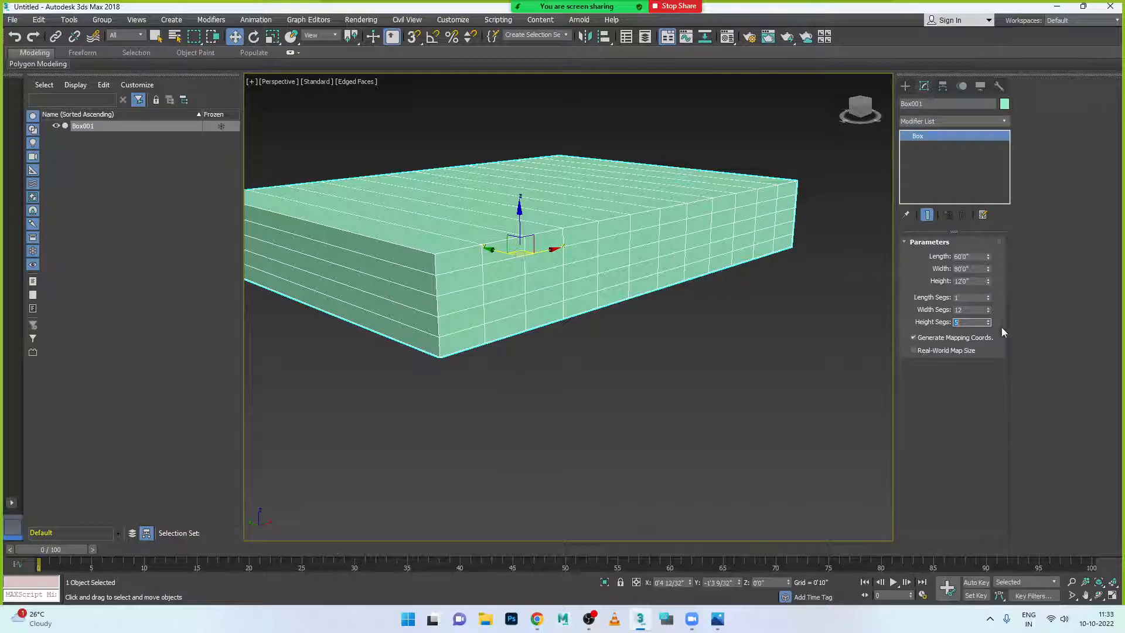
pyautogui.click(973, 298)
pyautogui.write('5')
pyautogui.press('Return')
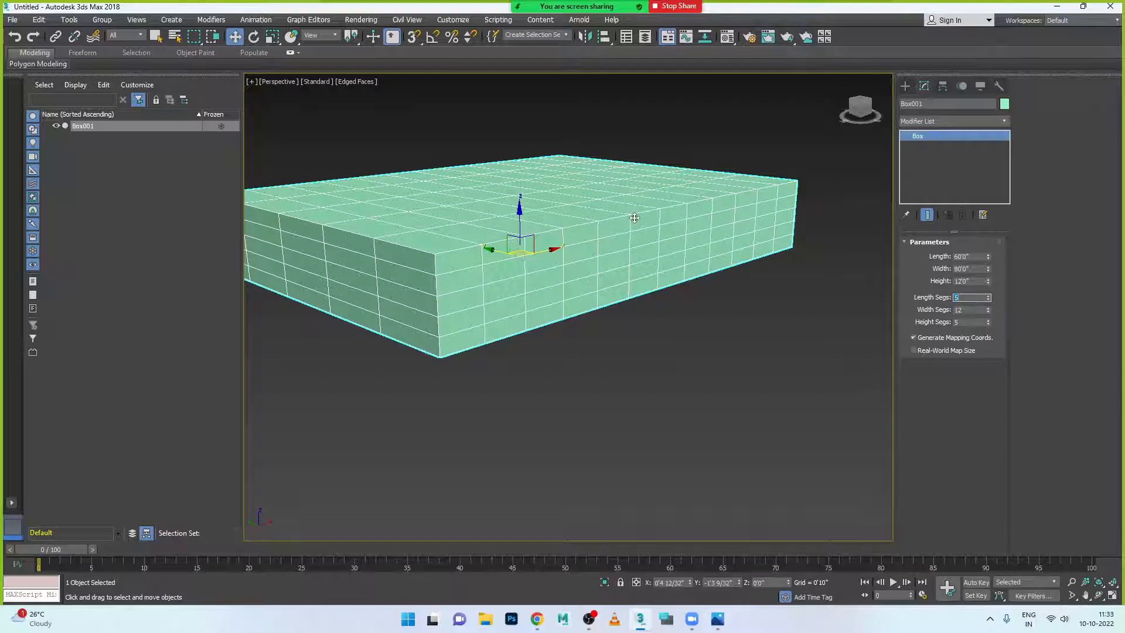
# - Convert the box to an Editable Poly and select a vertex column in Vertex mode
pyautogui.rightClick(639, 221)
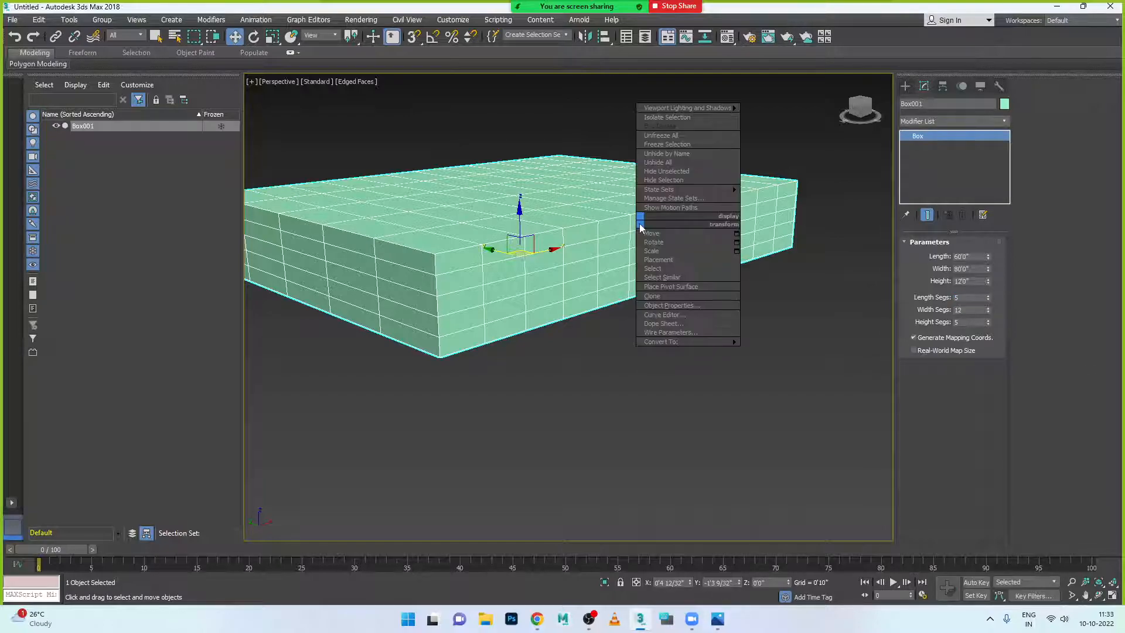
pyautogui.moveTo(697, 344)
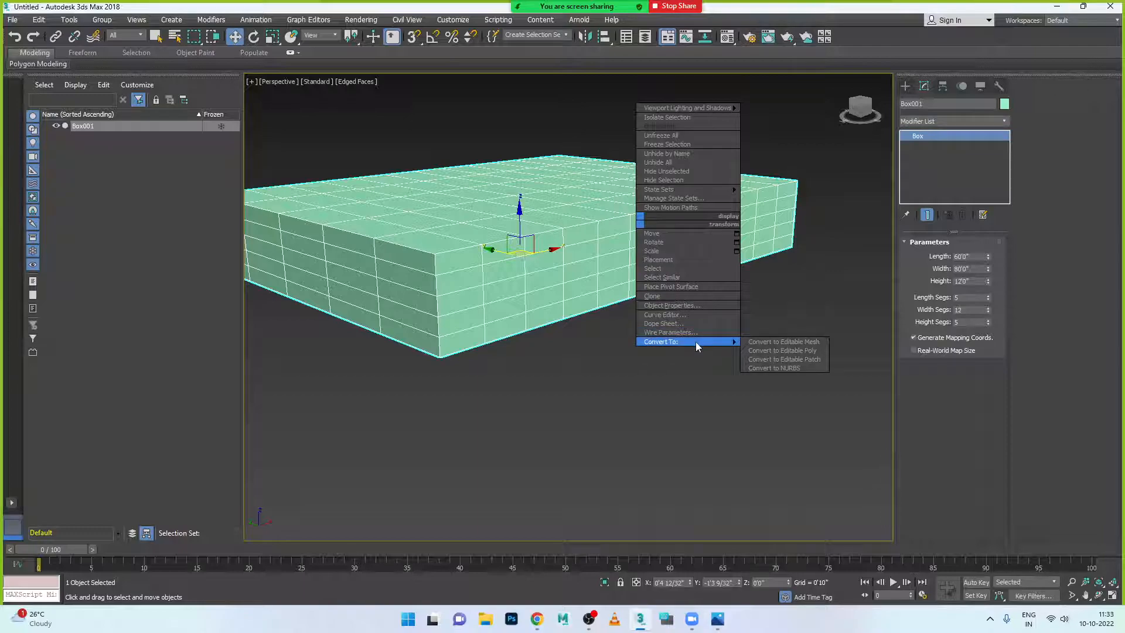
pyautogui.click(800, 352)
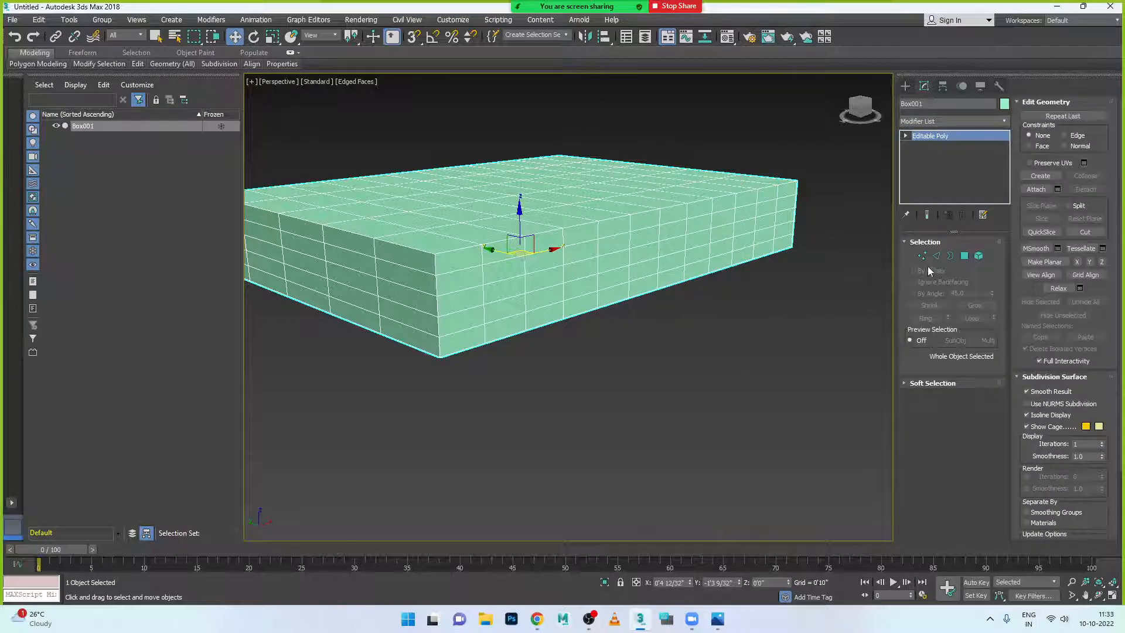
pyautogui.click(922, 255)
pyautogui.moveTo(649, 322); pyautogui.dragTo(649, 323)
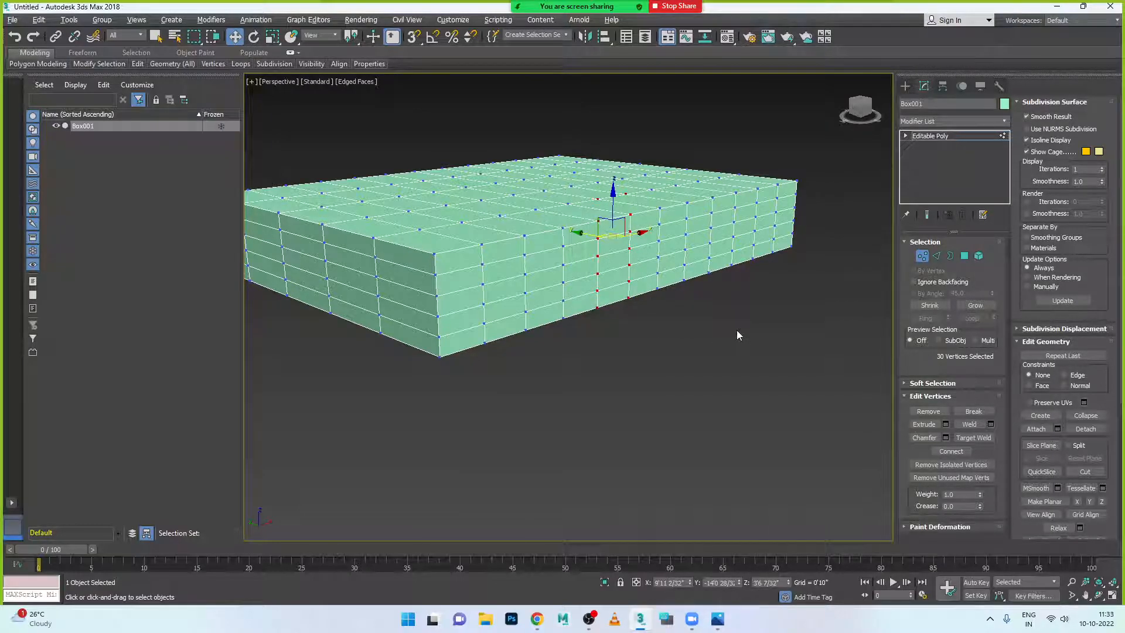
# - Maximize the Front viewport and compare it with the reference render
pyautogui.hotkey('alt', 'w')
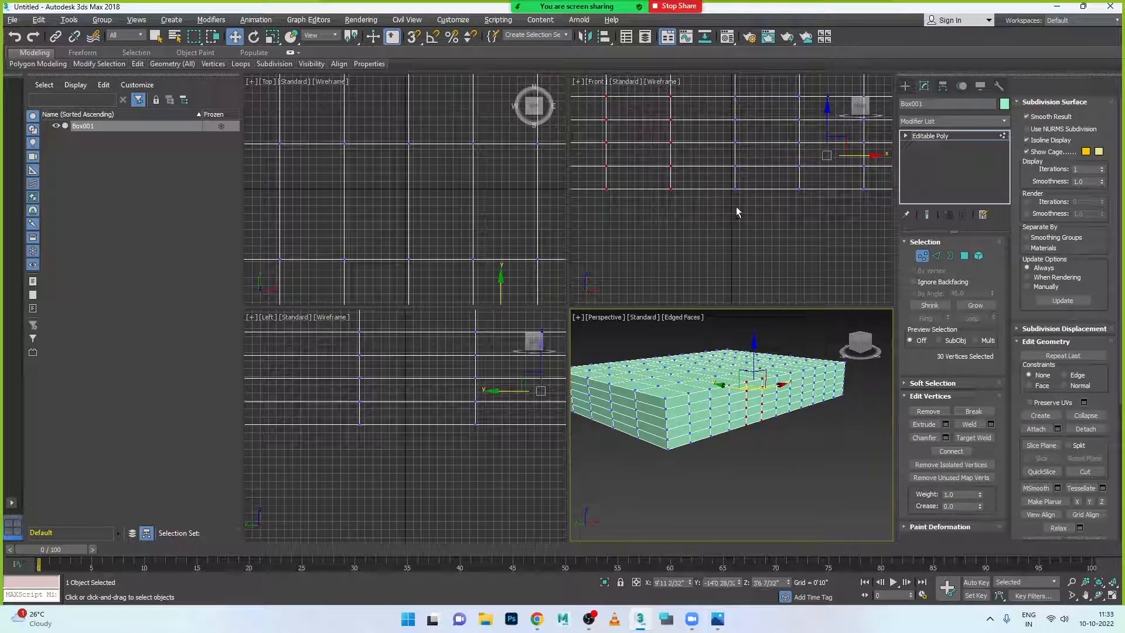
pyautogui.hotkey('alt', 'w')
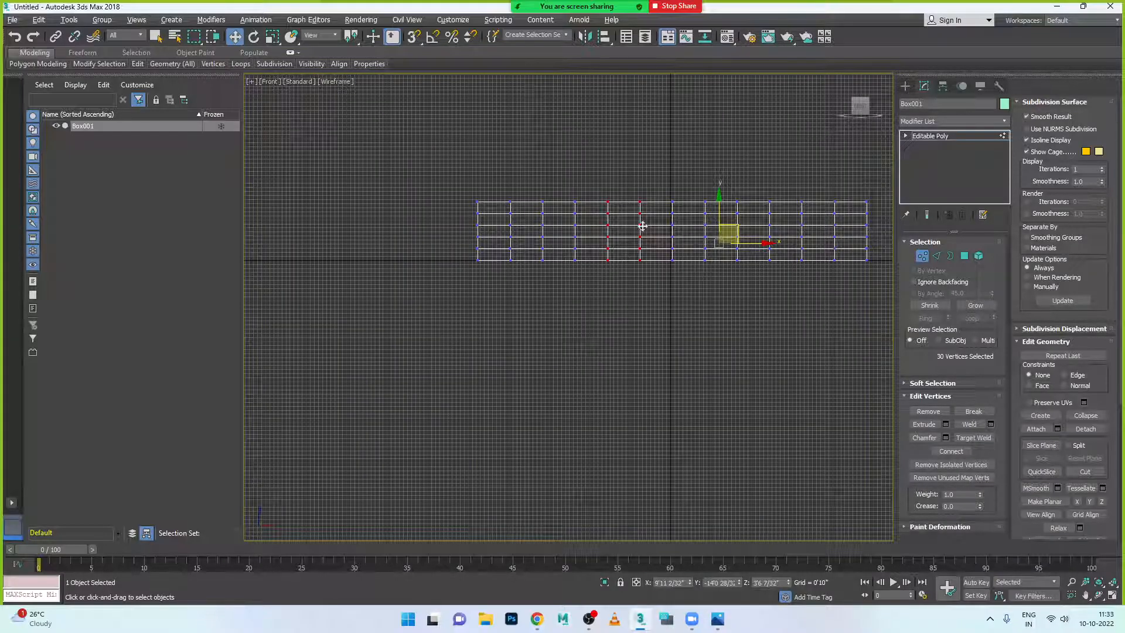
pyautogui.click(718, 619)
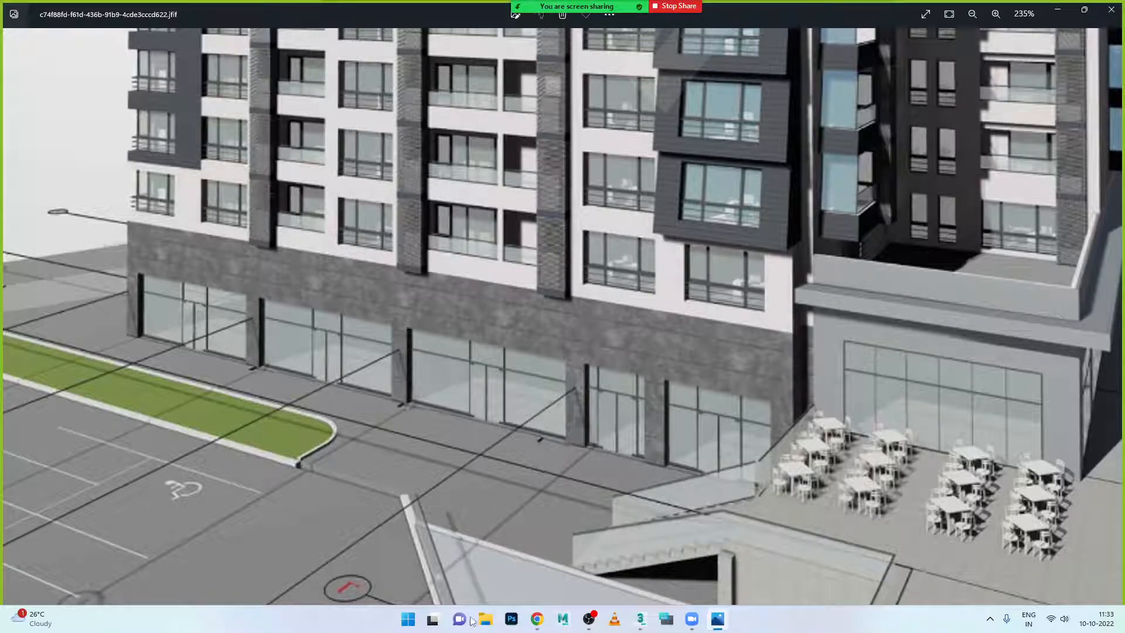
pyautogui.click(718, 619)
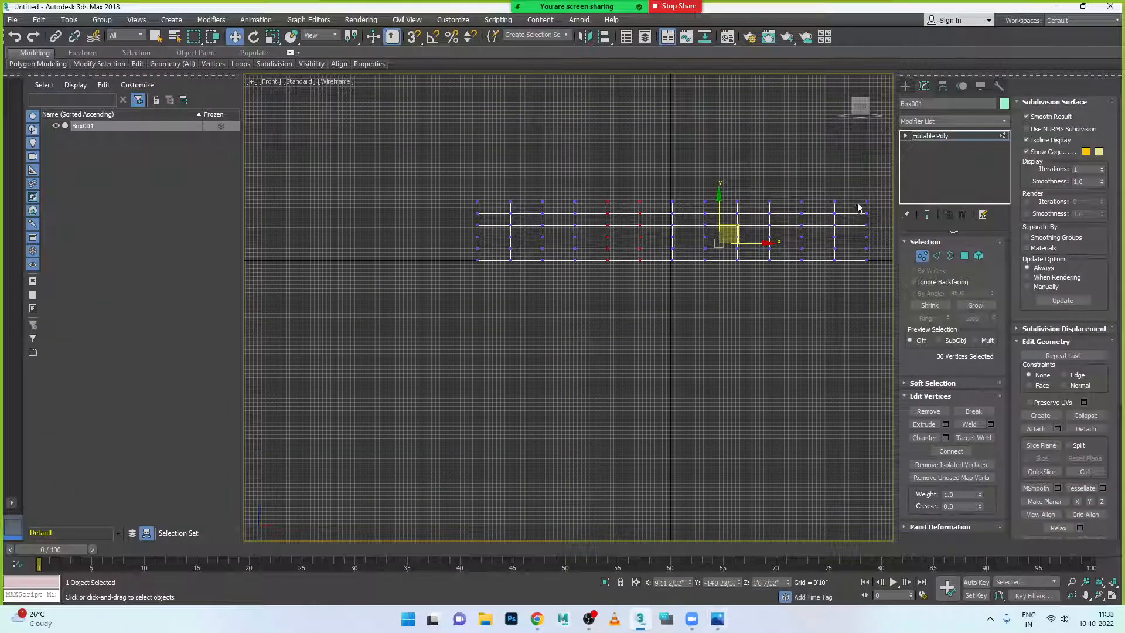
# - Select two vertex columns, try scaling them along X, then undo the attempt
pyautogui.scroll(3, 858, 205)
pyautogui.moveTo(825, 190); pyautogui.dragTo(790, 355)
pyautogui.scroll(-3, 864, 349)
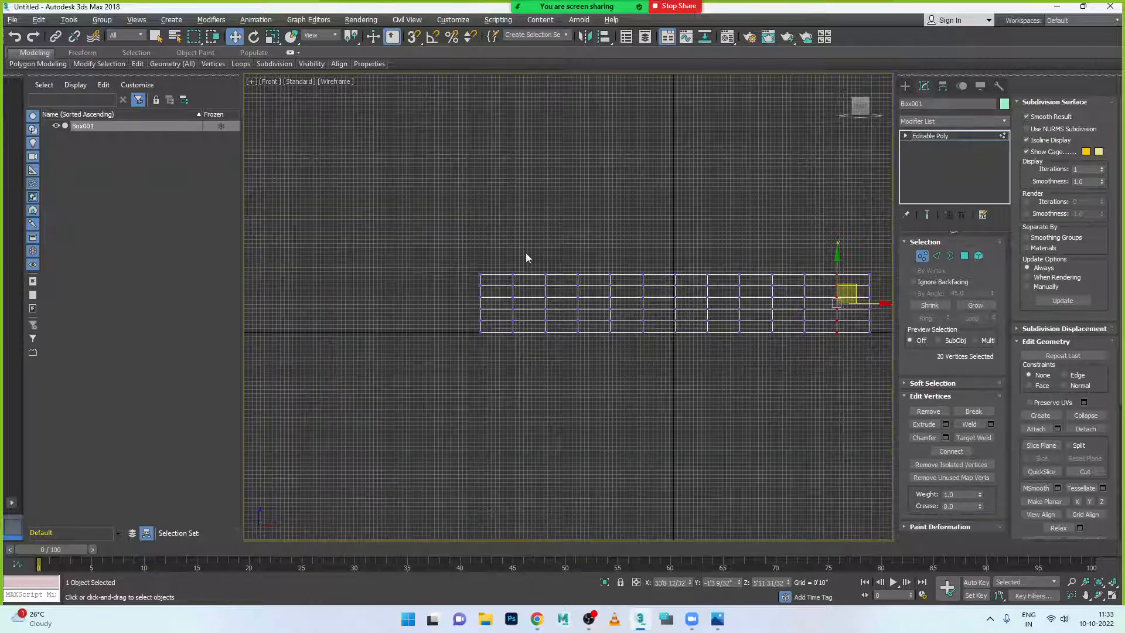
pyautogui.keyDown('ctrl'); pyautogui.moveTo(529, 249); pyautogui.dragTo(502, 358); pyautogui.keyUp('ctrl')
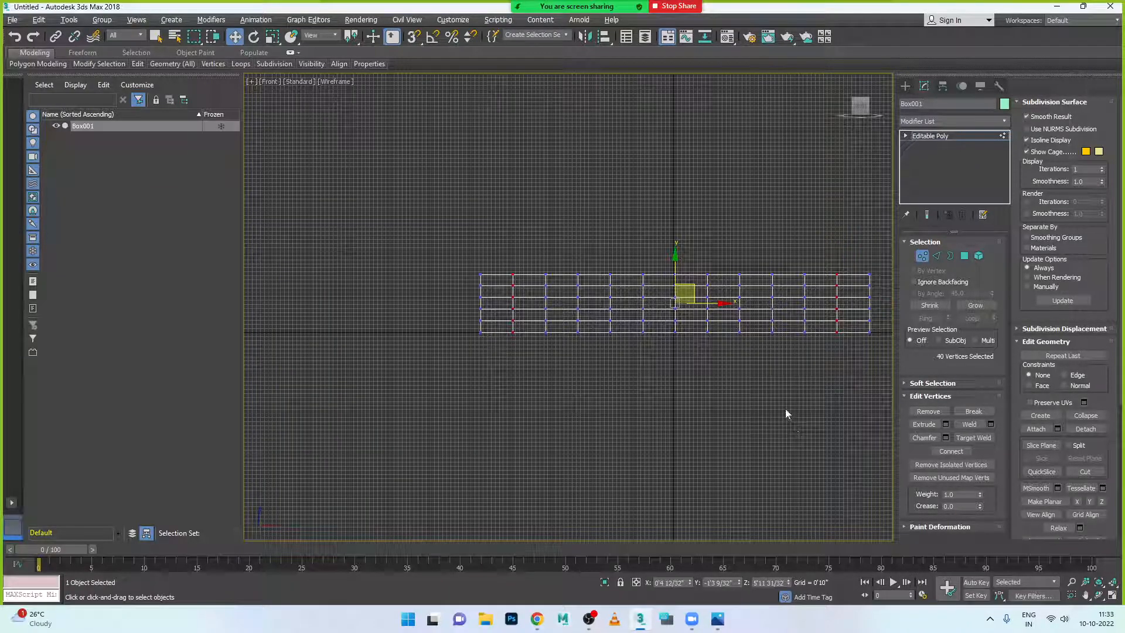
pyautogui.press('r')
pyautogui.scroll(3, 750, 326)
pyautogui.scroll(1, 586, 334)
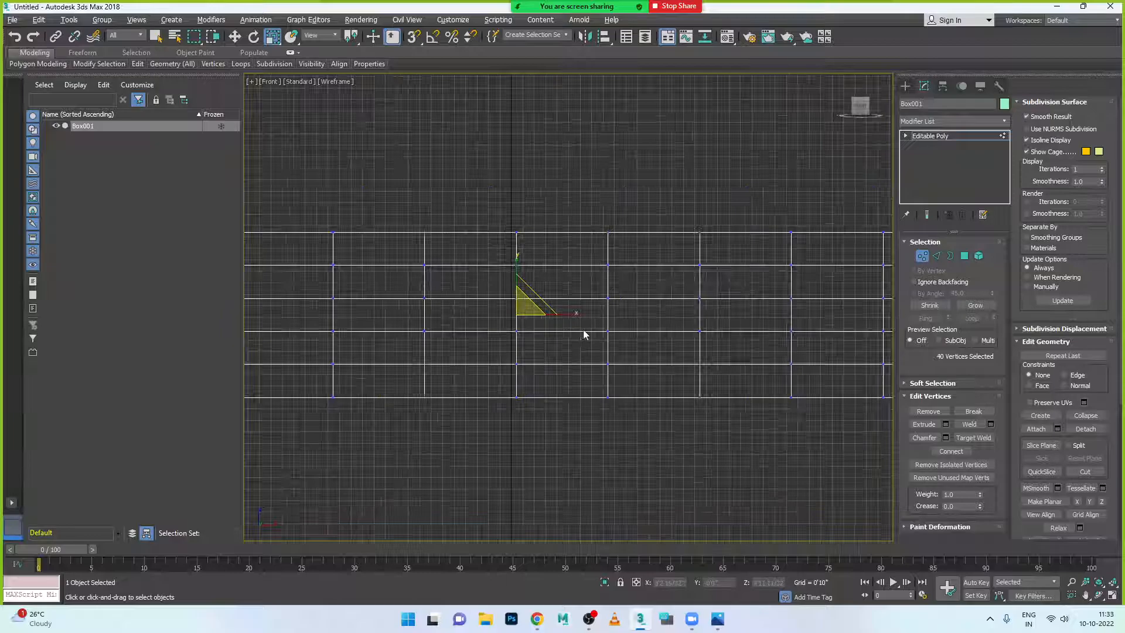
pyautogui.moveTo(572, 314); pyautogui.dragTo(617, 317)
pyautogui.scroll(-4, 617, 317)
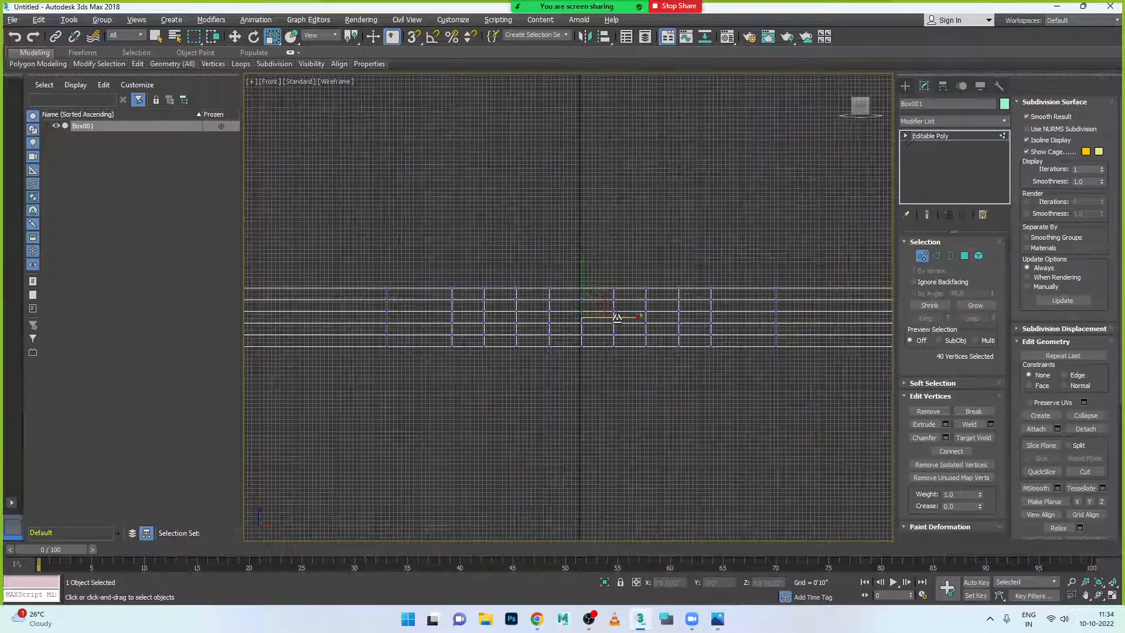
pyautogui.scroll(-3, 618, 317)
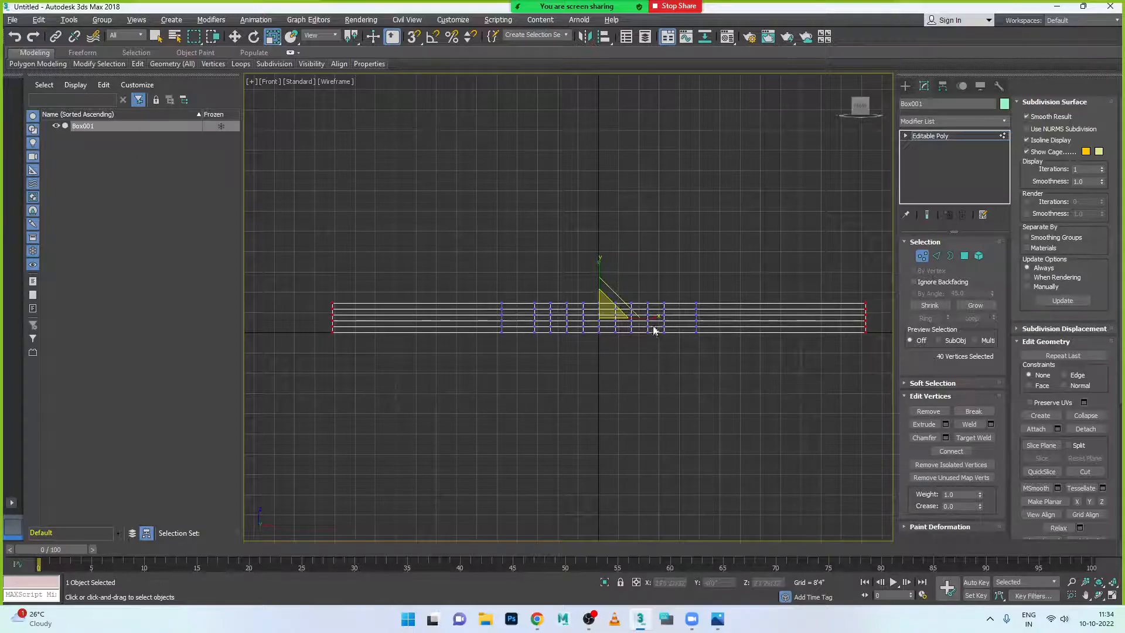
pyautogui.moveTo(657, 319); pyautogui.dragTo(645, 318)
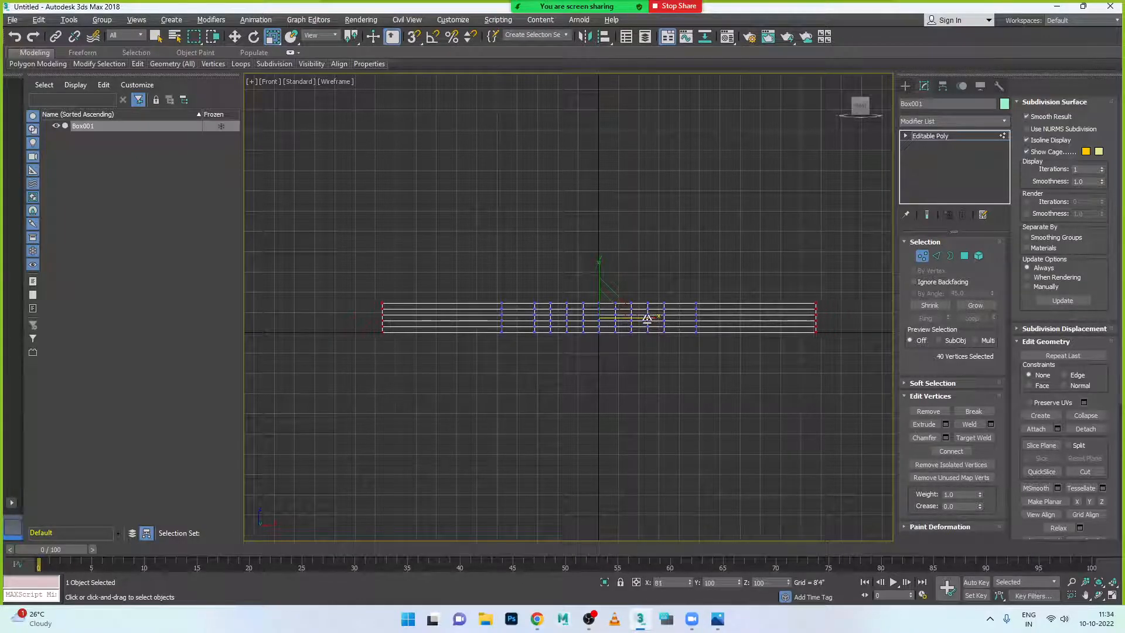
pyautogui.hotkey('ctrl', 'z')
pyautogui.hotkey('ctrl', 'z')
pyautogui.hotkey('ctrl', 'z')
pyautogui.hotkey('ctrl', 'z')
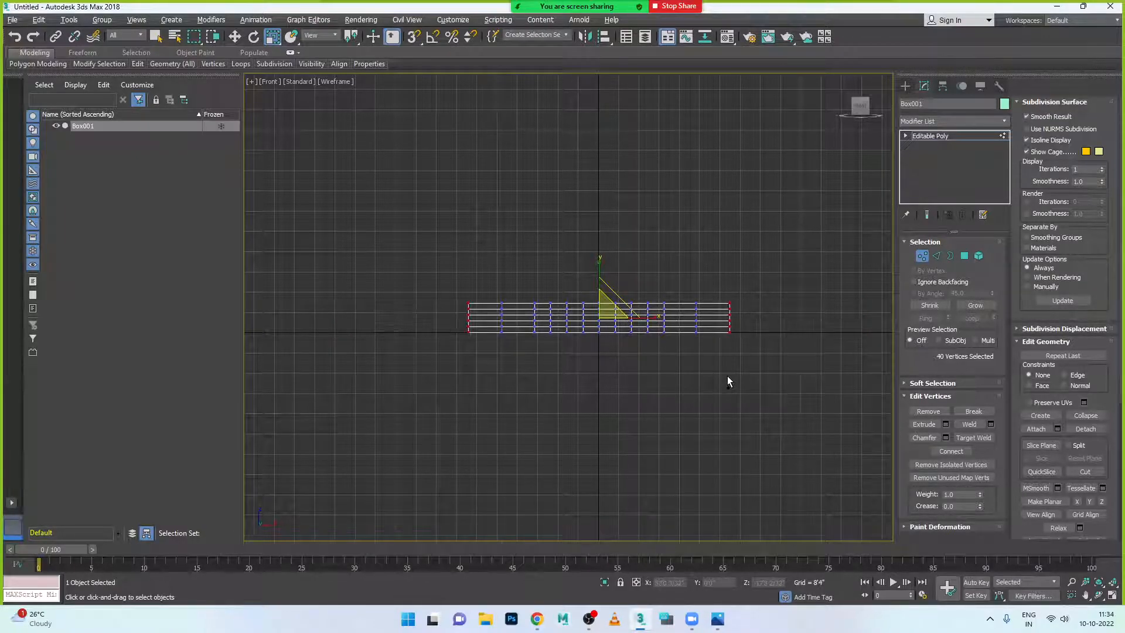
# - Select the left and right vertex columns and scale them apart horizontally
pyautogui.scroll(2, 709, 332)
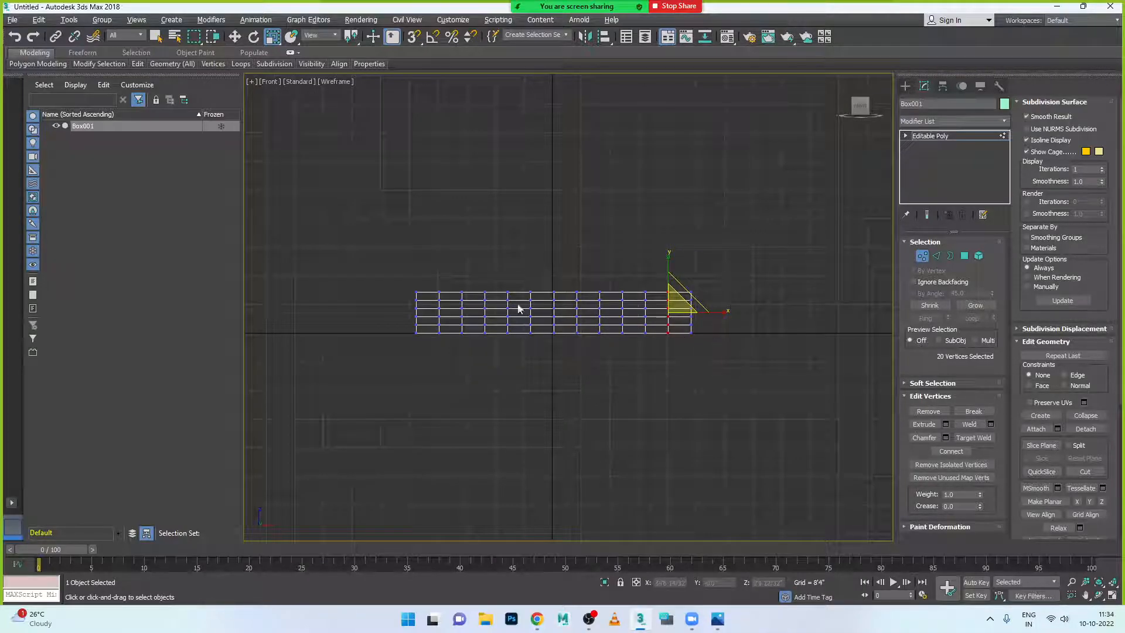
pyautogui.moveTo(433, 284); pyautogui.dragTo(453, 359)
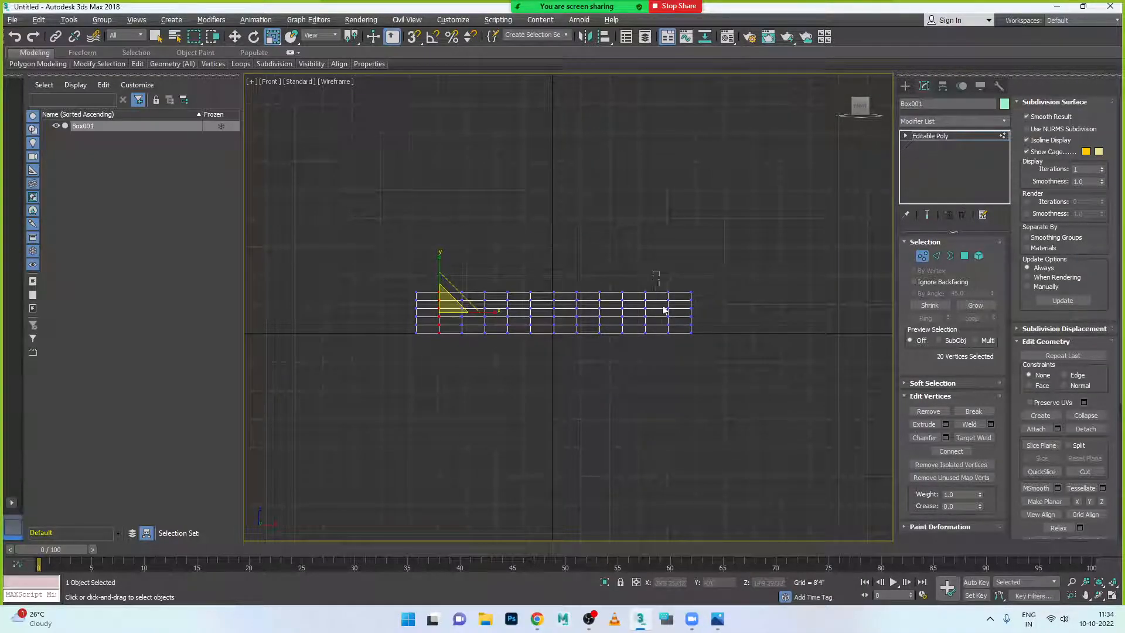
pyautogui.keyDown('ctrl'); pyautogui.moveTo(660, 301); pyautogui.dragTo(677, 351); pyautogui.keyUp('ctrl')
pyautogui.moveTo(610, 313); pyautogui.dragTo(617, 313)
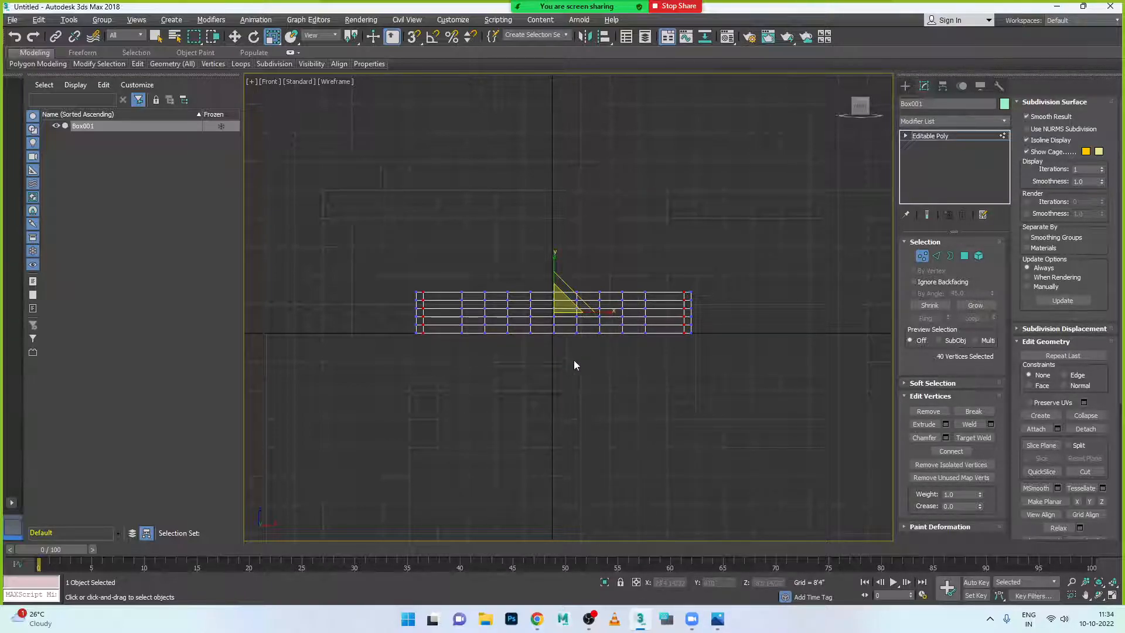
pyautogui.scroll(5, 466, 323)
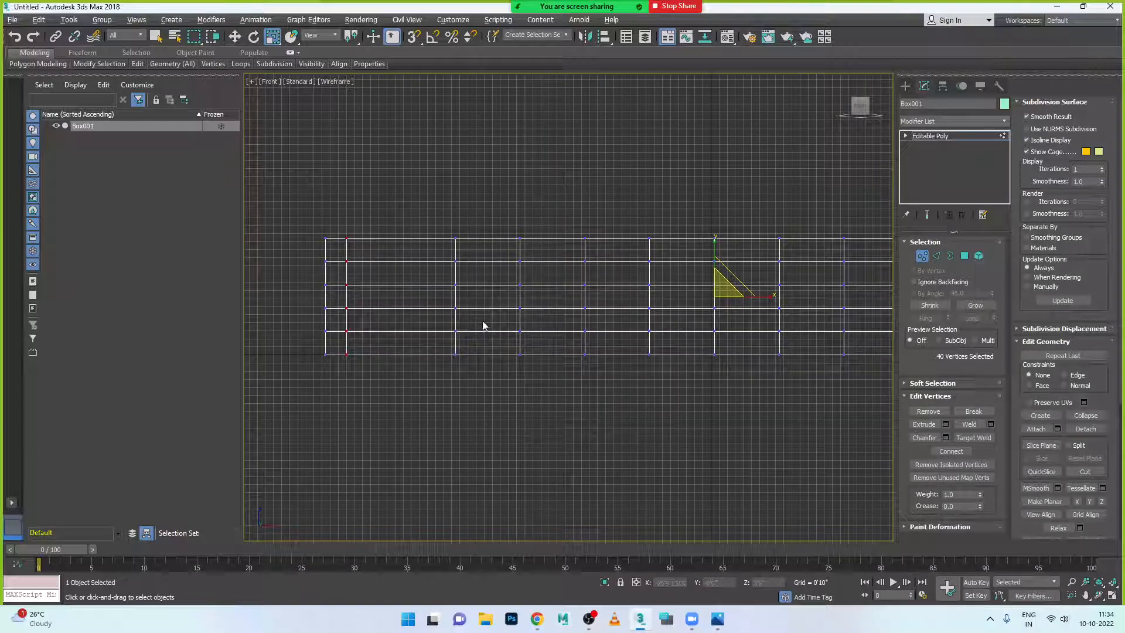
pyautogui.scroll(-3, 481, 324)
# - Spread another pair of vertex columns slightly further apart
pyautogui.moveTo(502, 256); pyautogui.dragTo(524, 360)
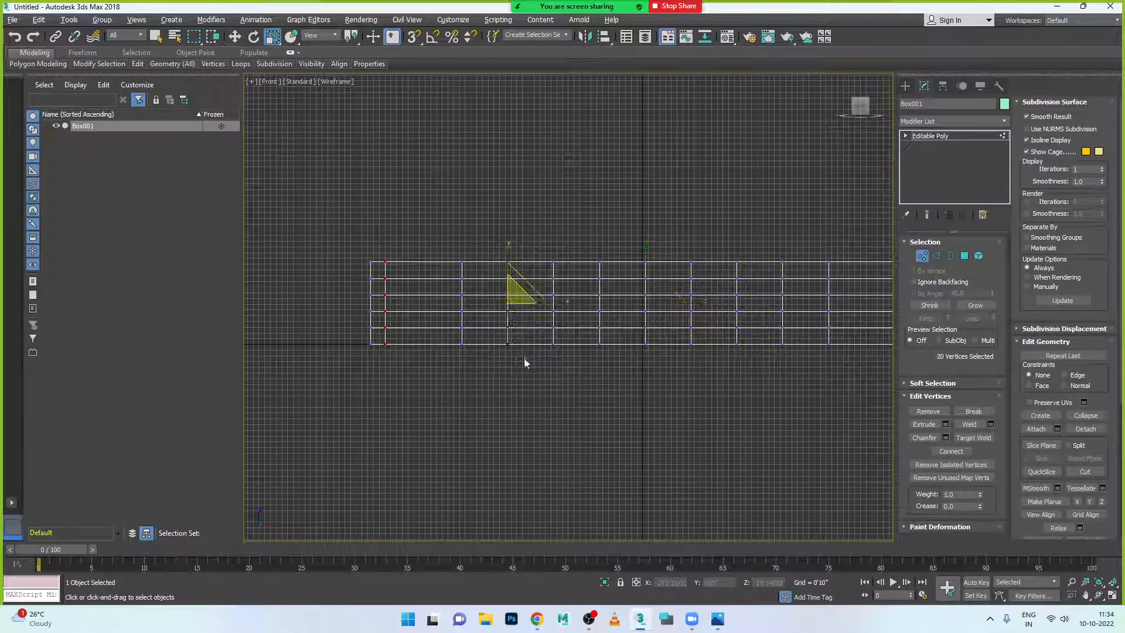
pyautogui.scroll(-2, 773, 281)
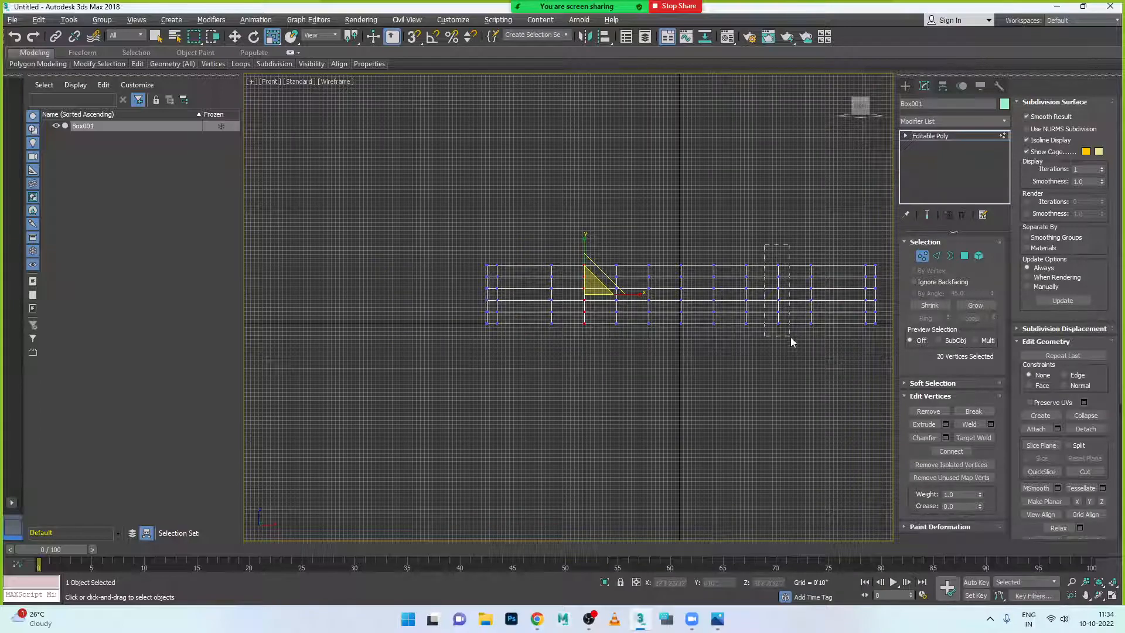
pyautogui.keyDown('ctrl'); pyautogui.moveTo(790, 336); pyautogui.dragTo(790, 336); pyautogui.keyUp('ctrl')
pyautogui.moveTo(736, 297); pyautogui.dragTo(747, 297)
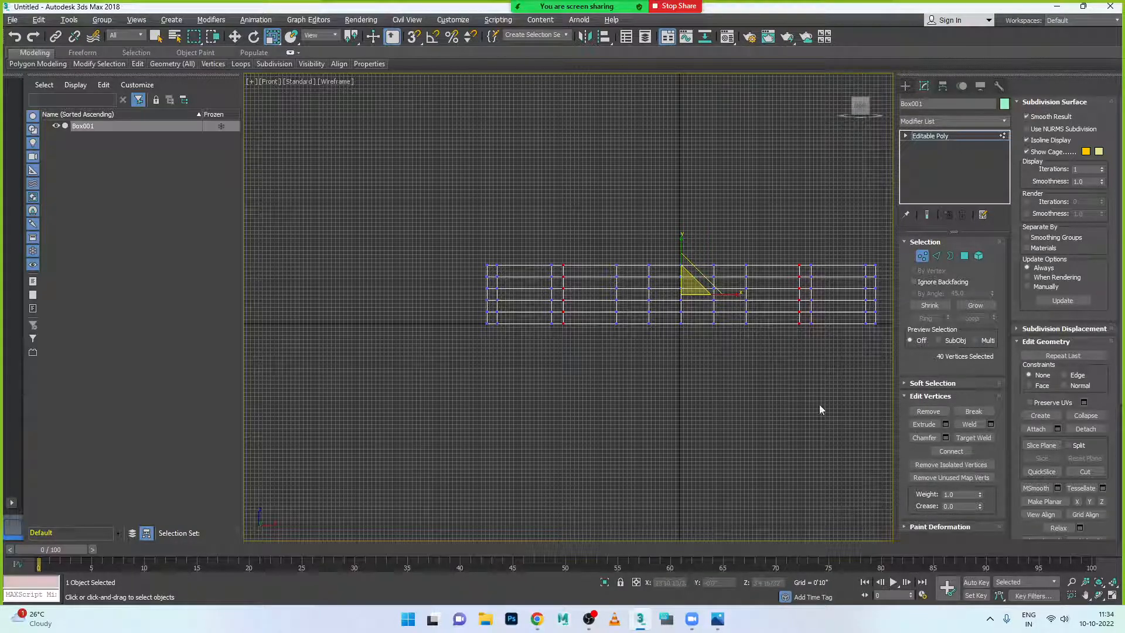
# - Spread the middle pair of vertex columns apart and compare against the reference render
pyautogui.moveTo(640, 255); pyautogui.dragTo(665, 349)
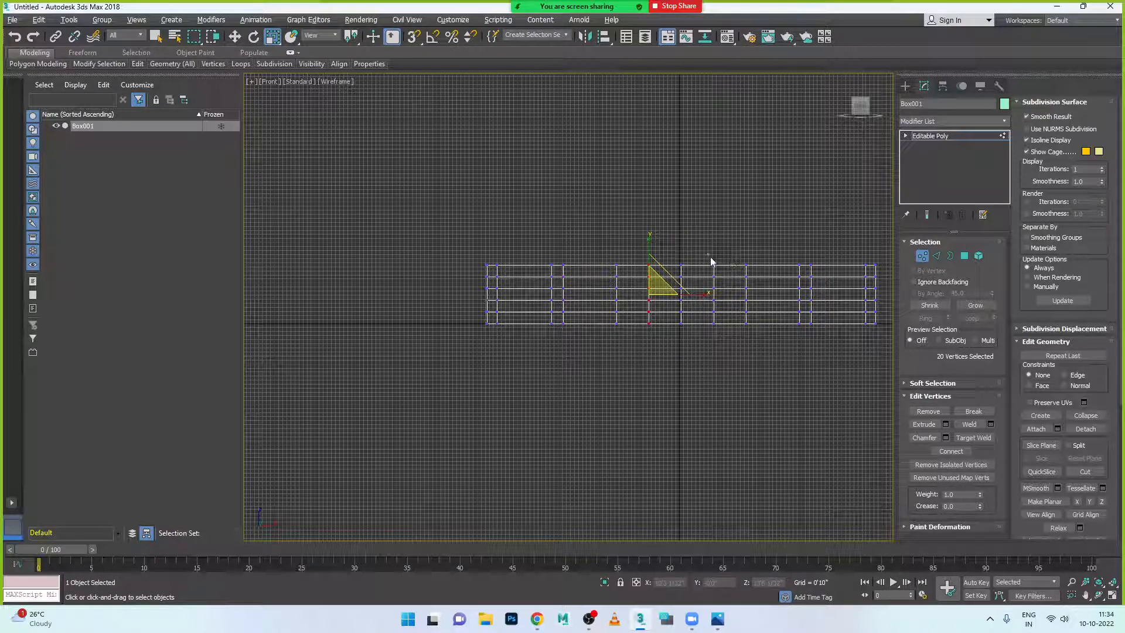
pyautogui.keyDown('ctrl'); pyautogui.moveTo(728, 340); pyautogui.dragTo(727, 340); pyautogui.keyUp('ctrl')
pyautogui.moveTo(736, 296); pyautogui.dragTo(754, 303)
pyautogui.click(718, 619)
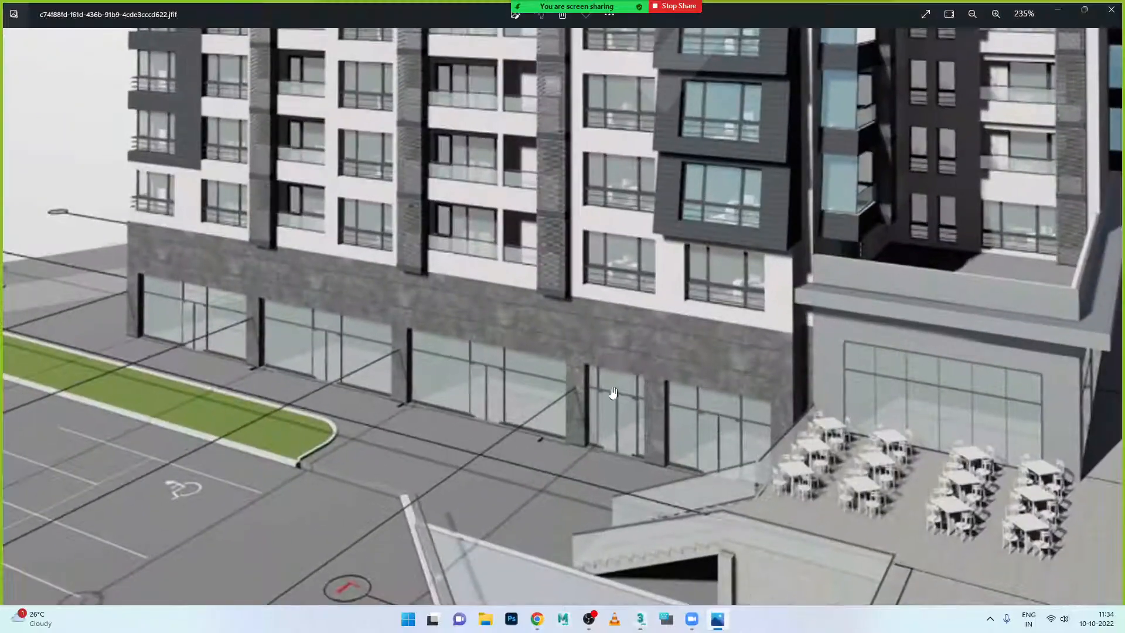
pyautogui.click(717, 618)
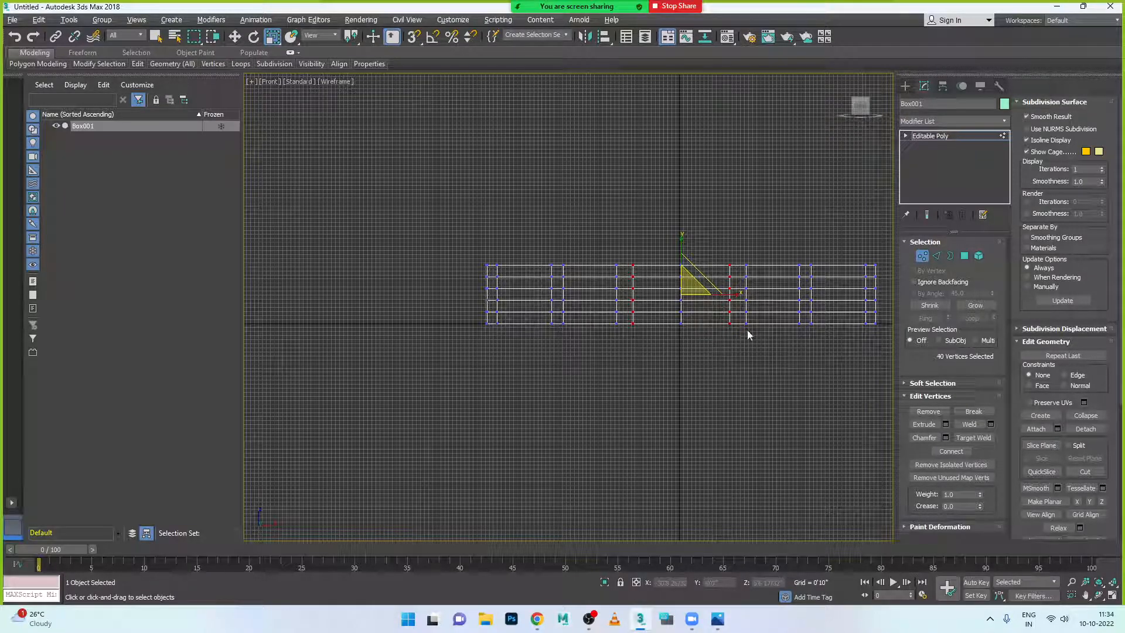
pyautogui.scroll(2, 761, 304)
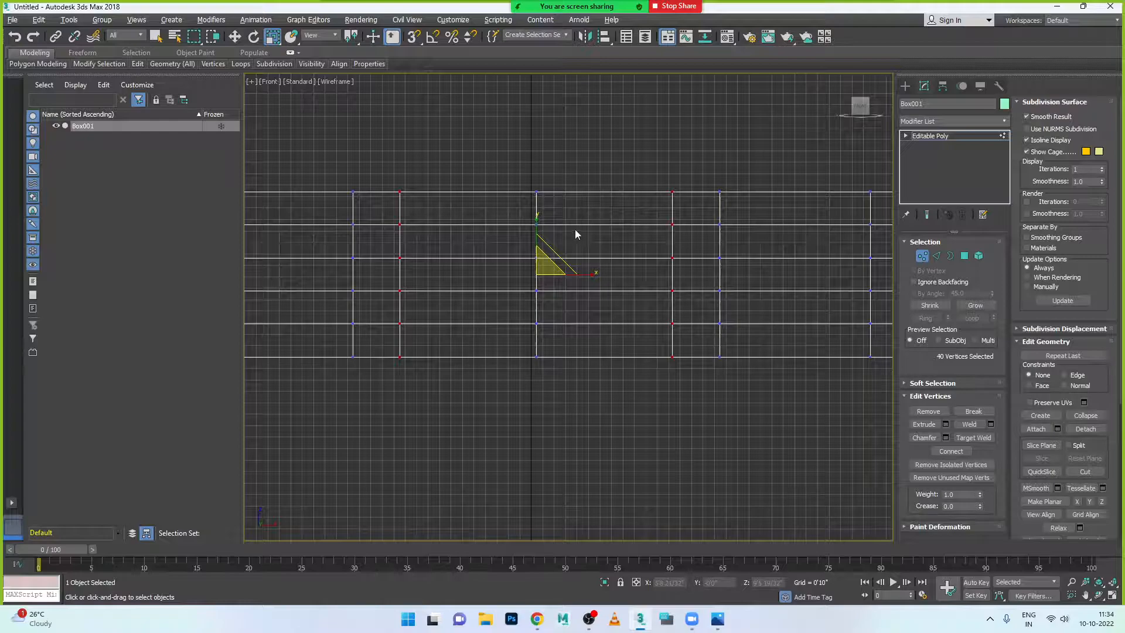
# - Select the ring of 20 parallel horizontal edges across the middle panel
pyautogui.click(936, 256)
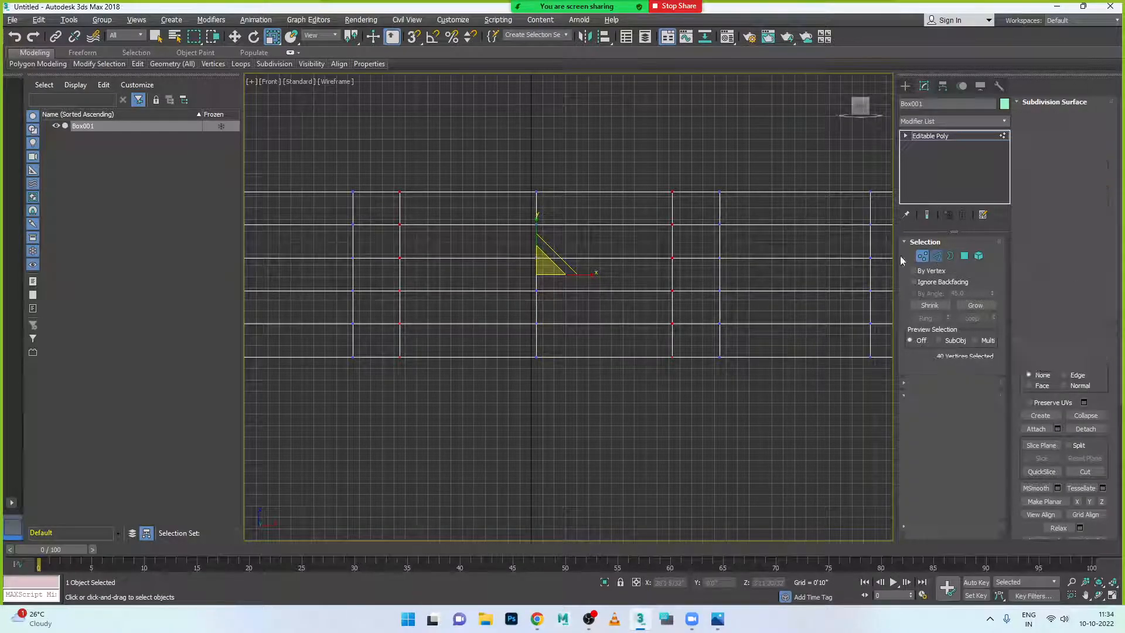
pyautogui.click(576, 224)
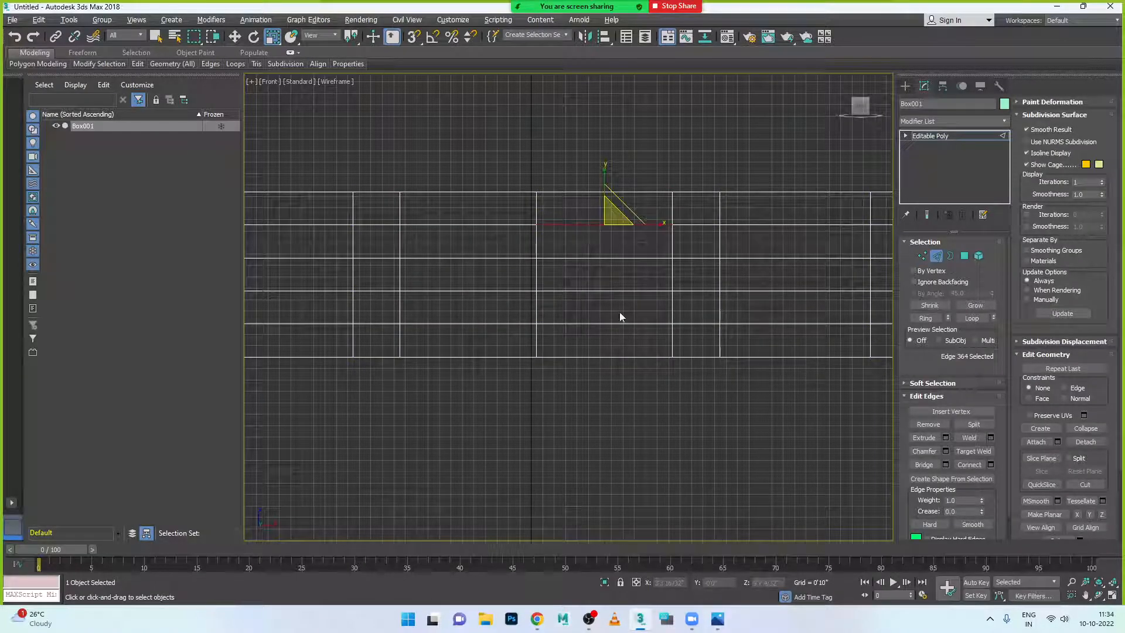
pyautogui.click(924, 317)
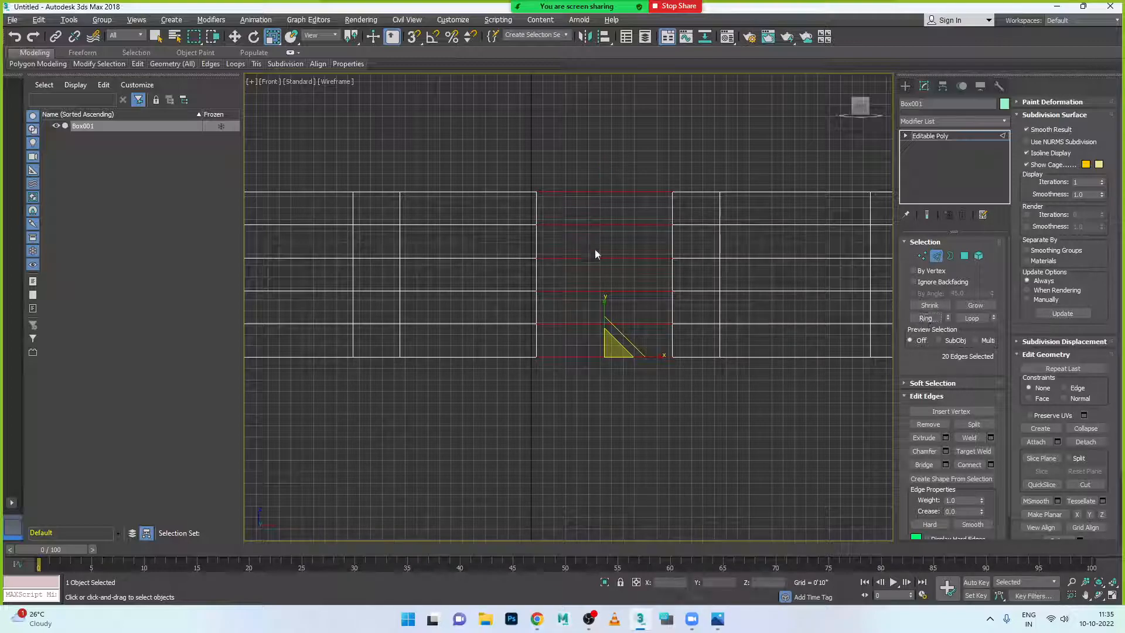
# - Preview one connecting edge with 1 segment, pinch 0 and slide about -37
pyautogui.click(992, 464)
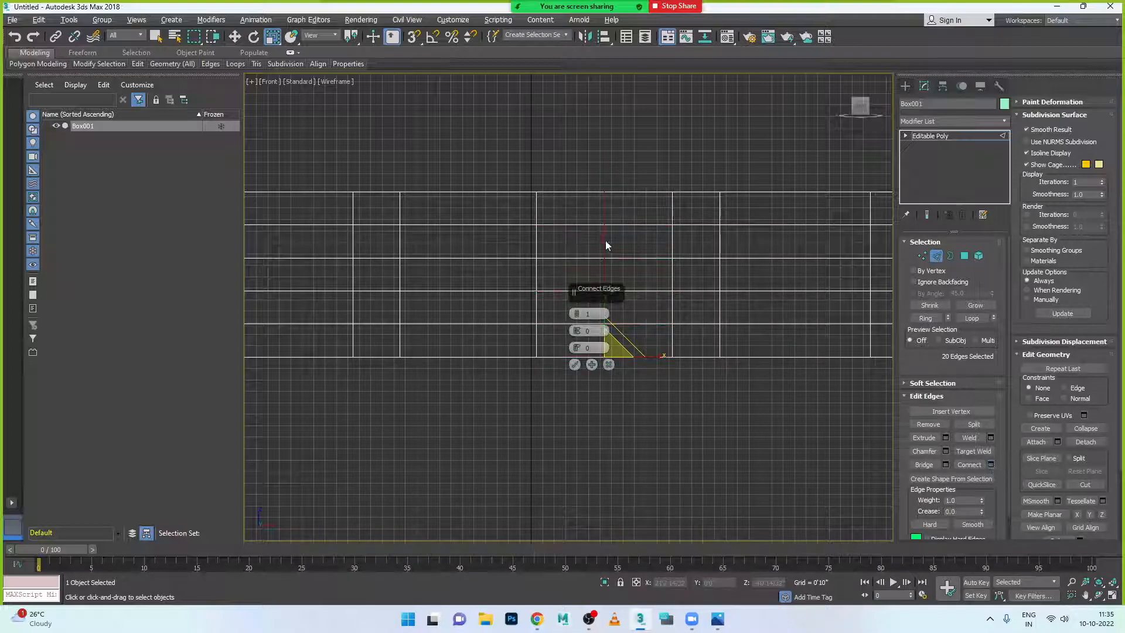
pyautogui.moveTo(582, 344); pyautogui.dragTo(623, 471)
pyautogui.rightClick(577, 333)
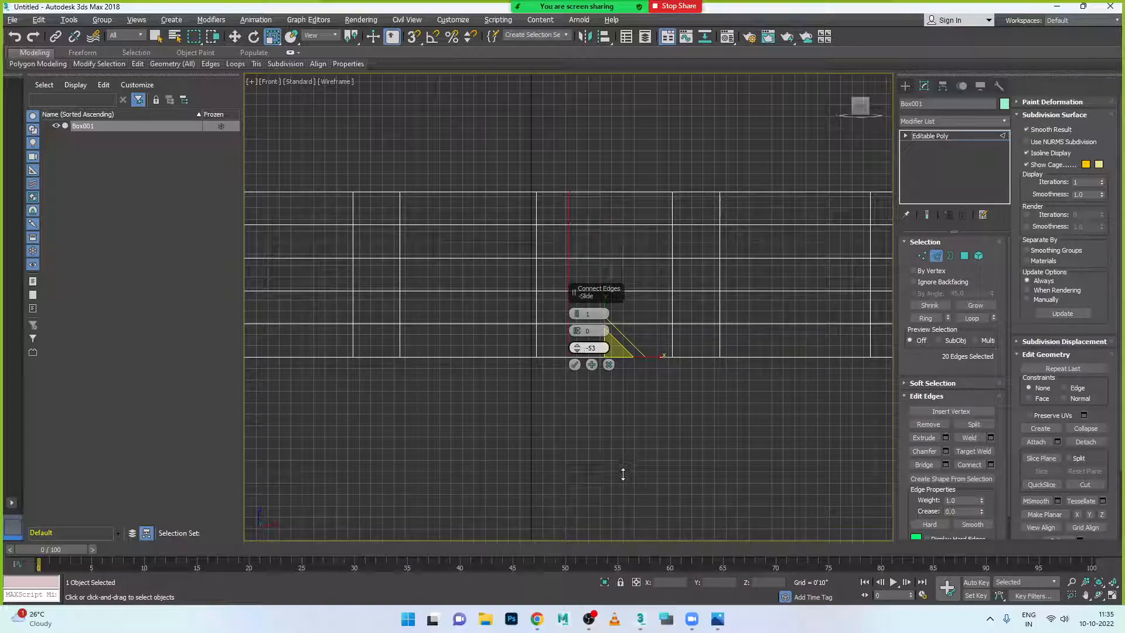
pyautogui.moveTo(613, 446); pyautogui.dragTo(613, 446)
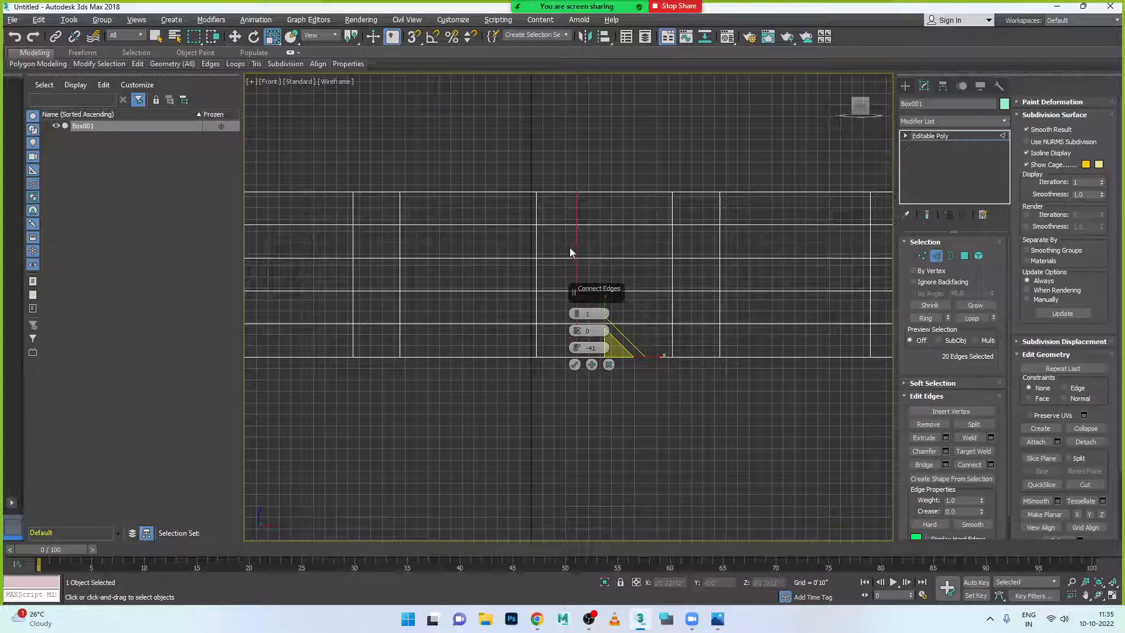
pyautogui.moveTo(578, 350); pyautogui.dragTo(577, 344)
# - Commit the new connecting edge and select the left vertex columns
pyautogui.click(575, 364)
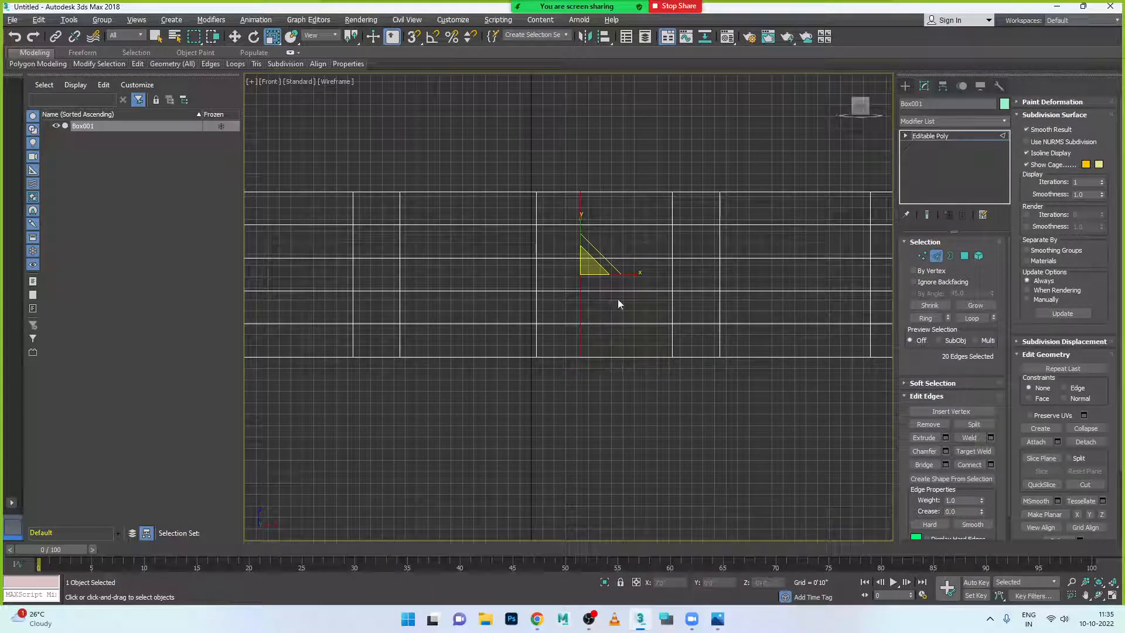
pyautogui.click(922, 255)
pyautogui.scroll(-4, 738, 278)
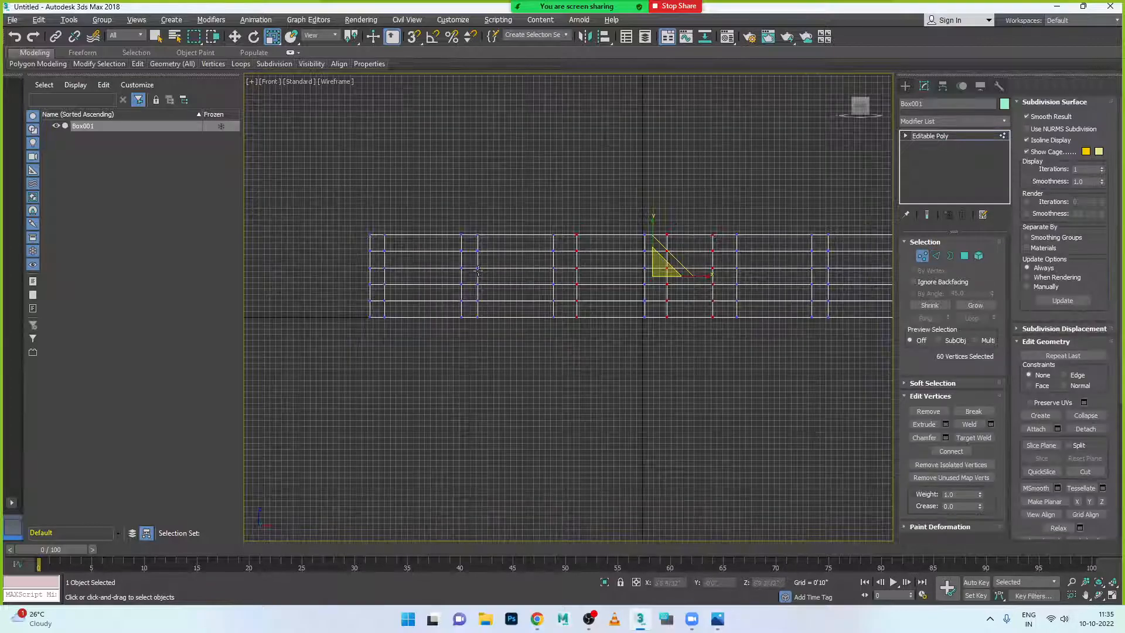
pyautogui.moveTo(499, 209); pyautogui.dragTo(456, 337)
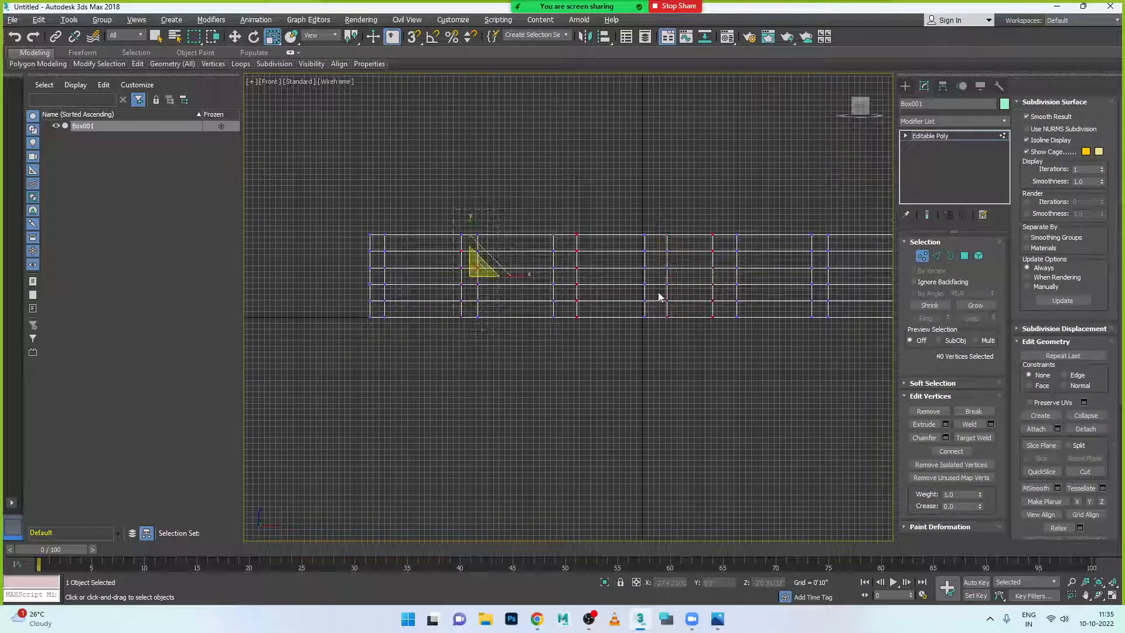
pyautogui.scroll(-3, 688, 273)
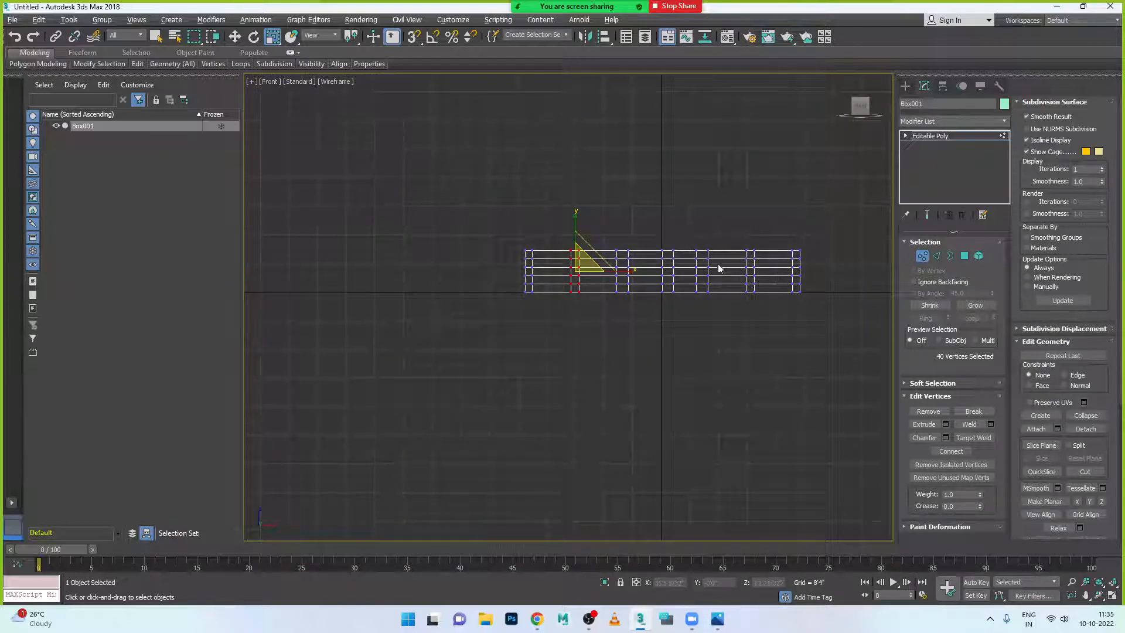
# - Check the reference render, shift the vertex column slightly right, then return to object level
pyautogui.click(717, 619)
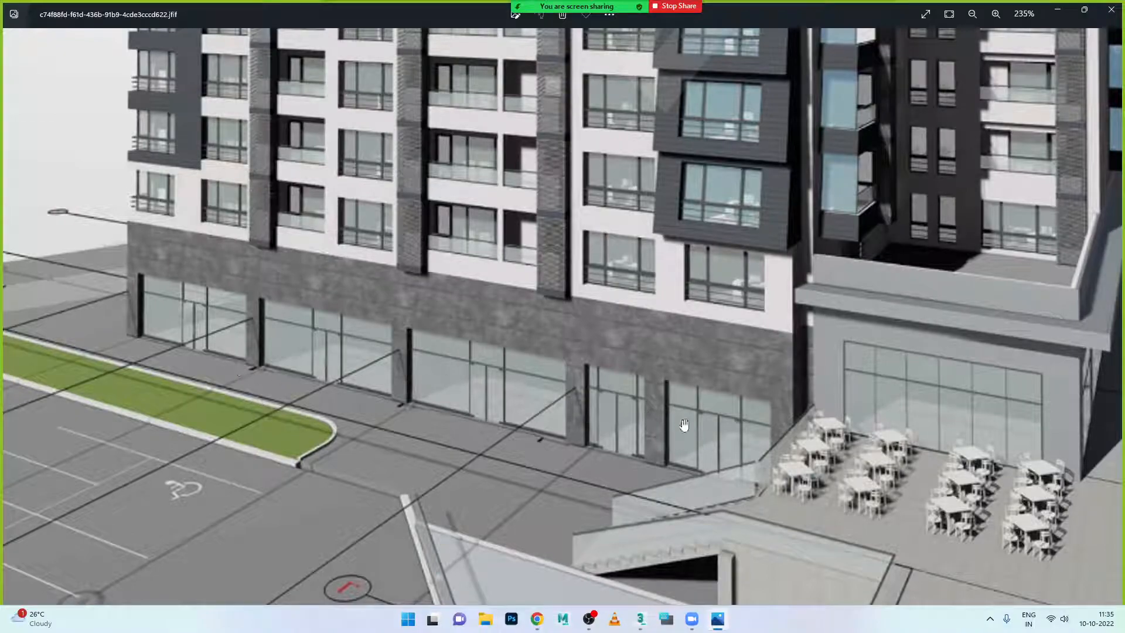
pyautogui.click(719, 625)
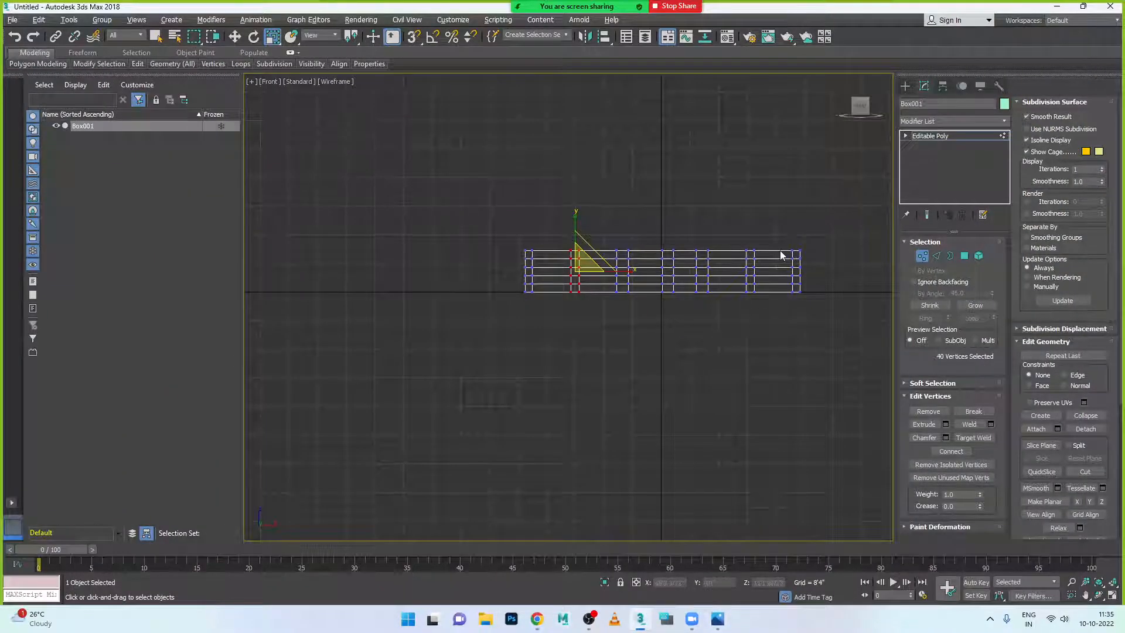
pyautogui.scroll(4, 781, 255)
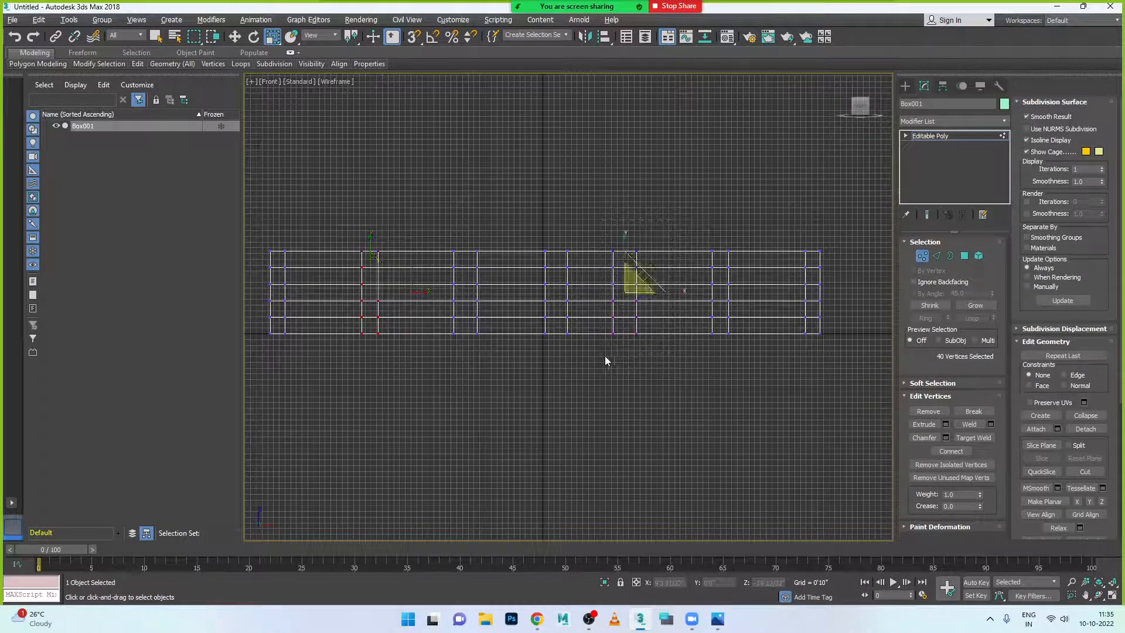
pyautogui.press('w')
pyautogui.moveTo(670, 293); pyautogui.dragTo(705, 294)
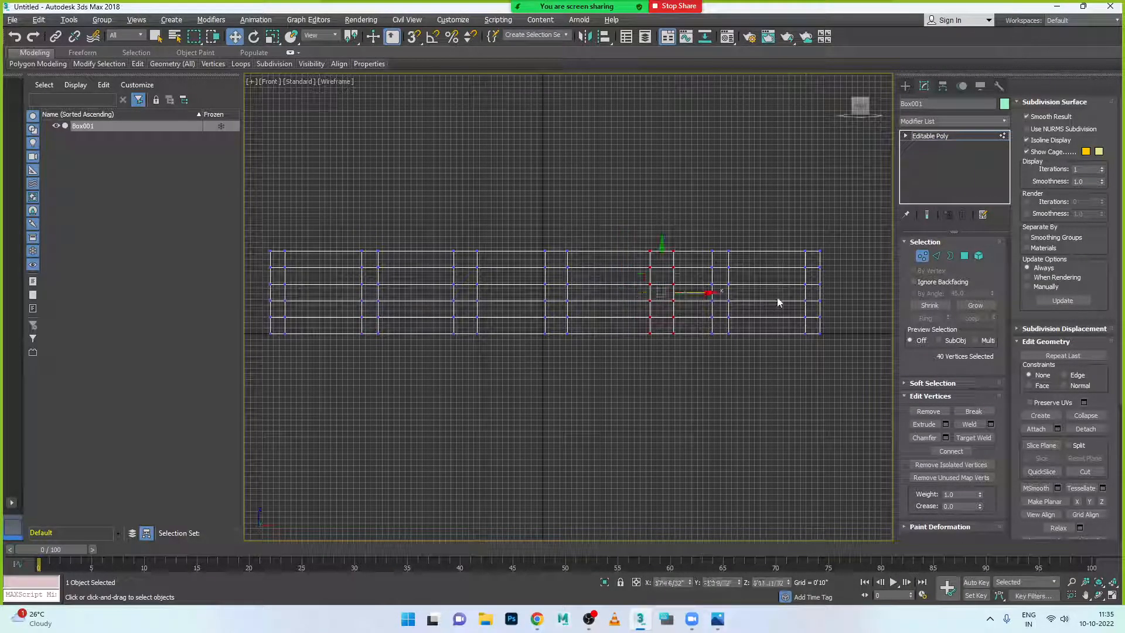
pyautogui.scroll(4, 776, 299)
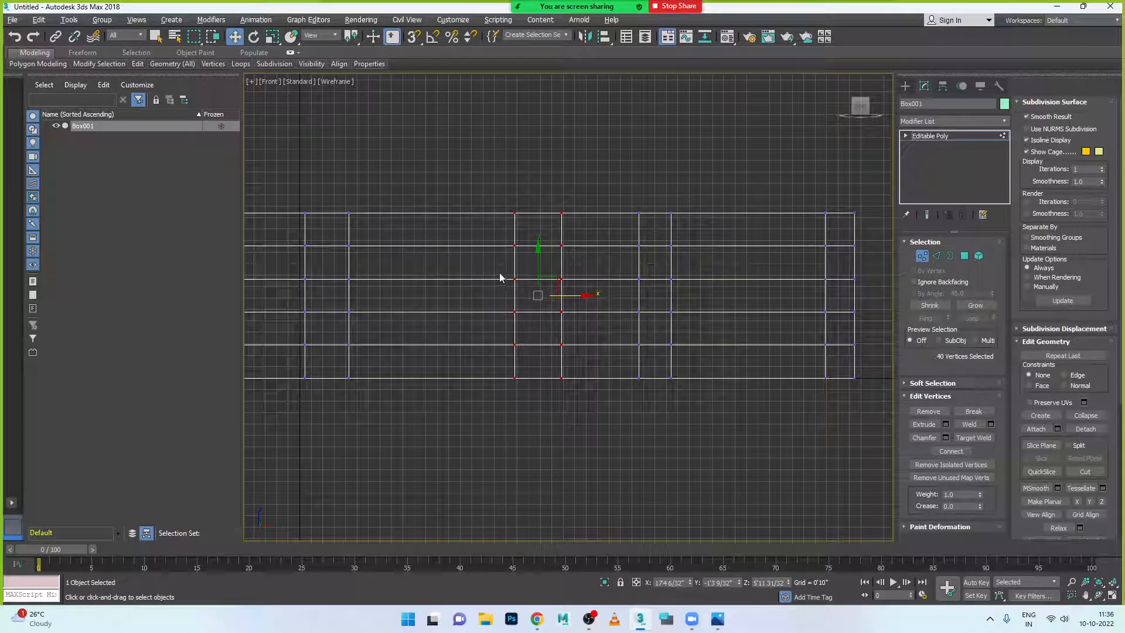
pyautogui.scroll(-3, 829, 307)
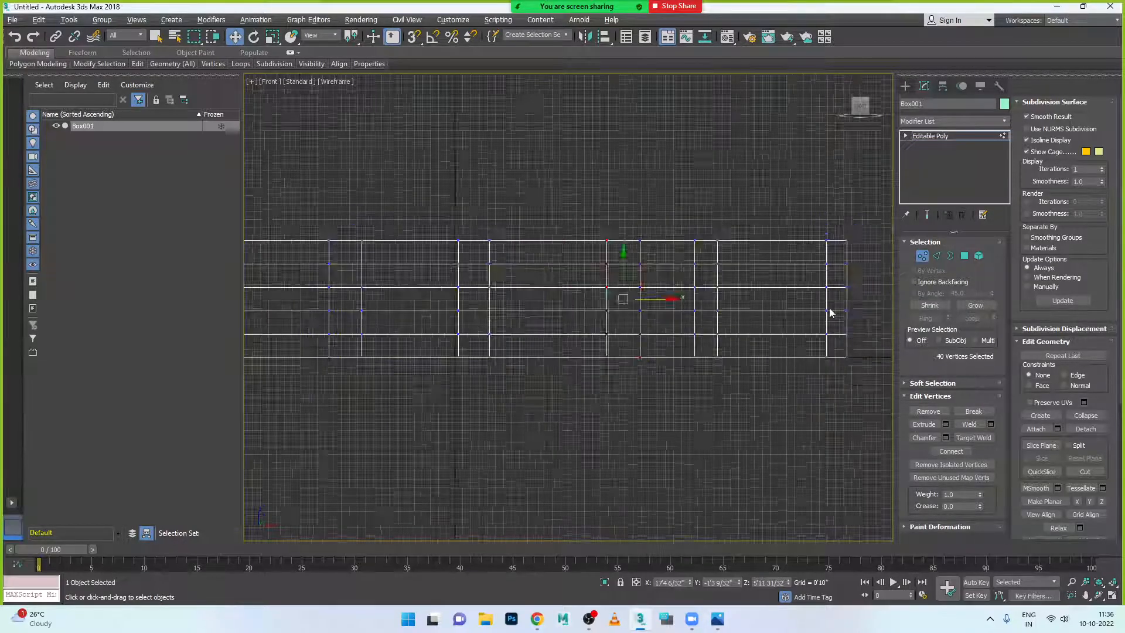
pyautogui.click(923, 256)
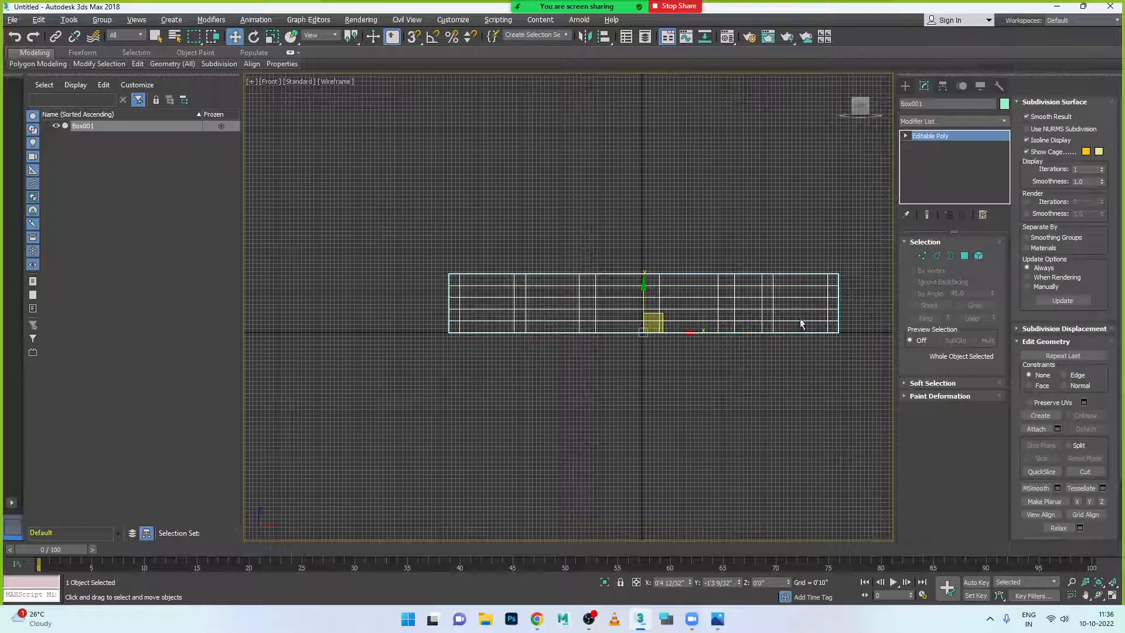
# - Maximize Perspective, compare with the reference render, then select corner vertices of Box001
pyautogui.hotkey('alt', 'w')
pyautogui.hotkey('alt', 'w')
pyautogui.keyDown('alt'); pyautogui.moveTo(657, 338); pyautogui.dragTo(684, 335, button='middle'); pyautogui.keyUp('alt')
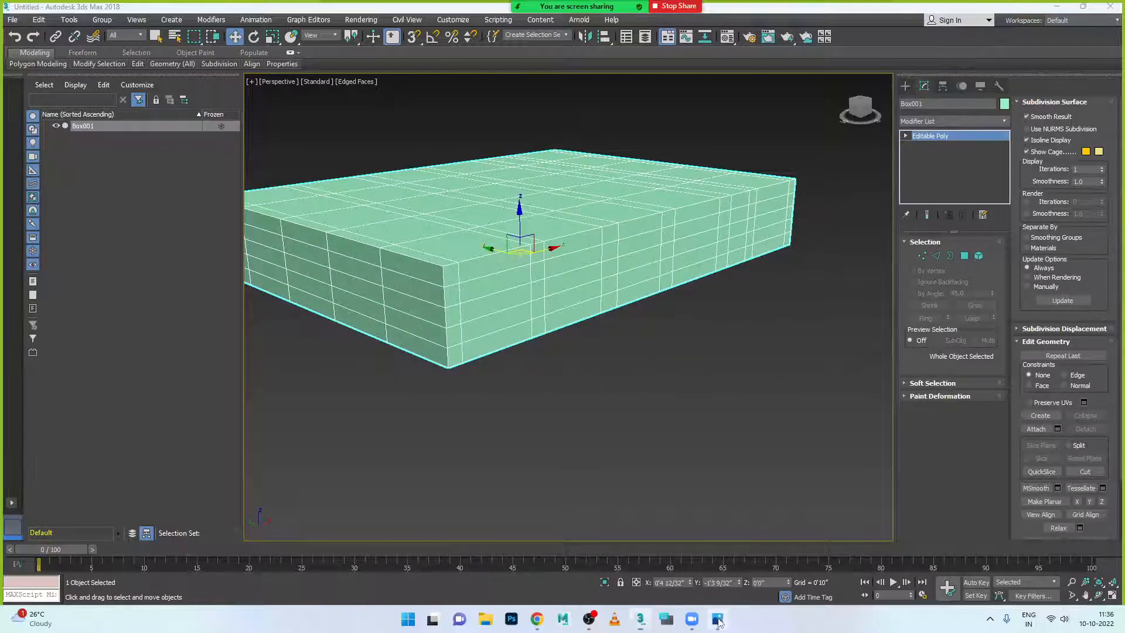
pyautogui.click(719, 620)
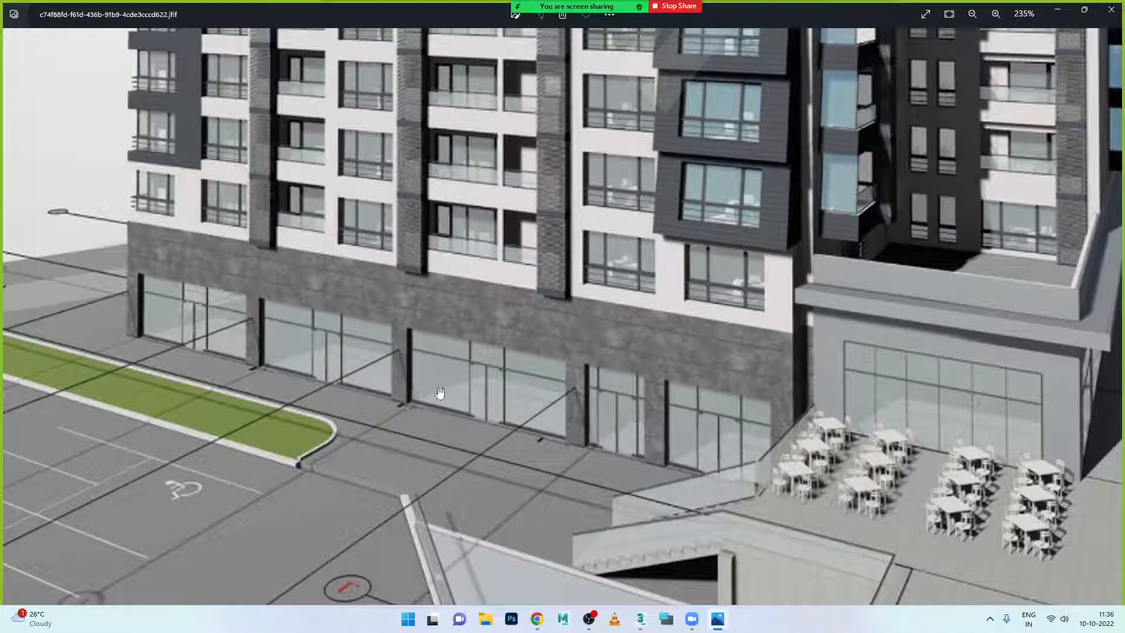
pyautogui.click(725, 624)
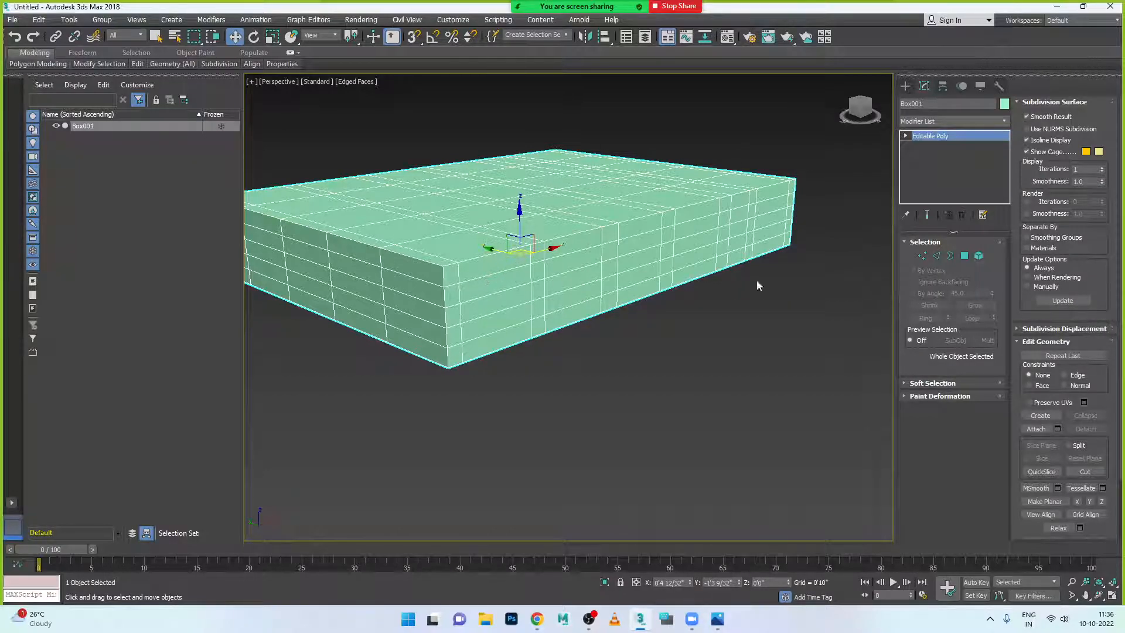
pyautogui.click(922, 256)
pyautogui.moveTo(437, 280); pyautogui.dragTo(487, 317)
# - In the maximized Front view, select the vertex rows and scale them closer together vertically
pyautogui.hotkey('alt', 'w')
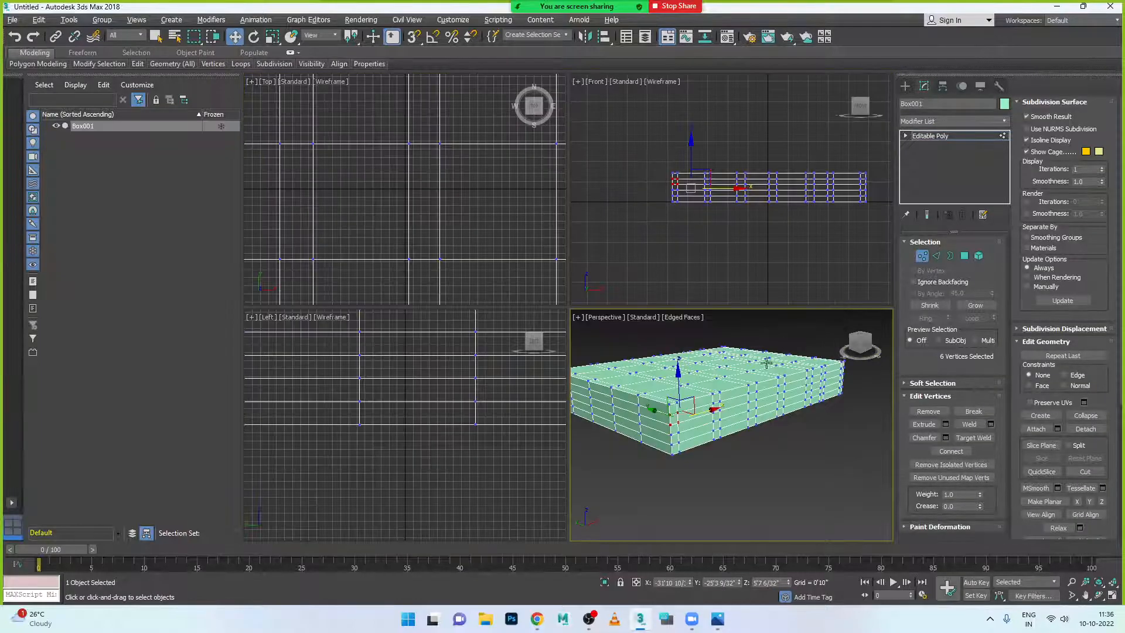
pyautogui.hotkey('alt', 'w')
pyautogui.scroll(3, 857, 297)
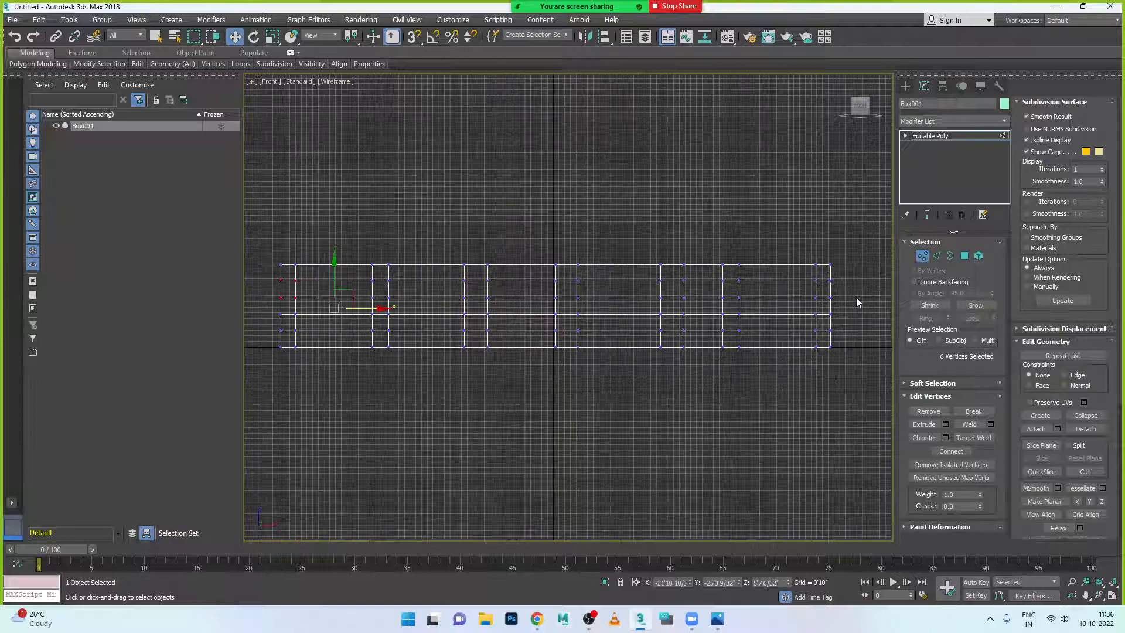
pyautogui.moveTo(268, 276); pyautogui.dragTo(850, 339)
pyautogui.press('r')
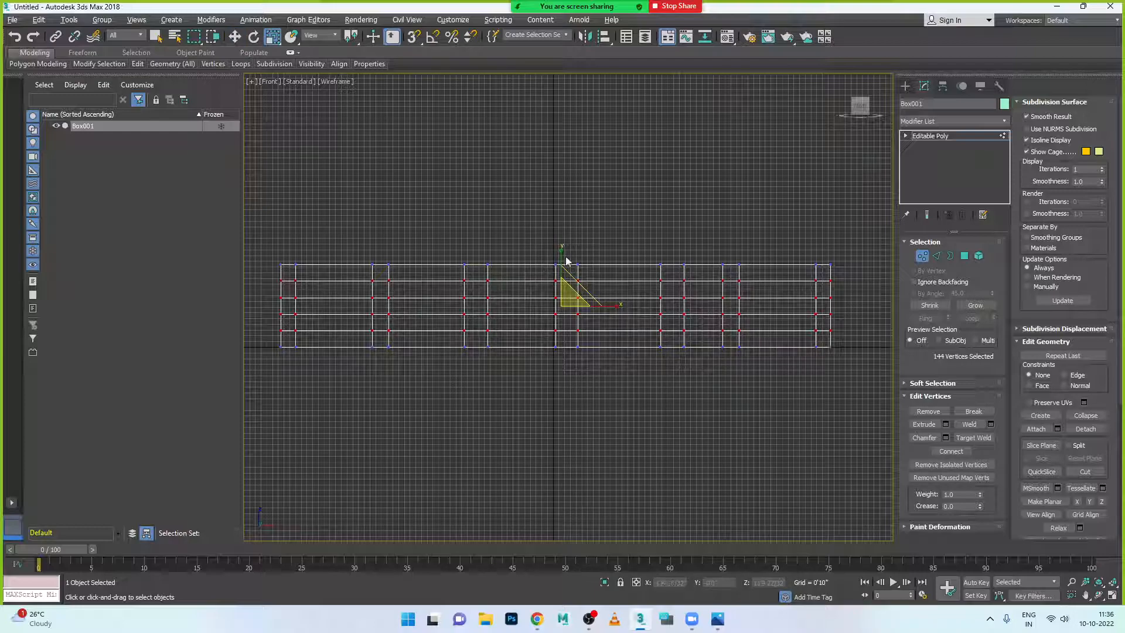
pyautogui.moveTo(564, 253); pyautogui.dragTo(595, 344)
# - Raise the selected rows toward the top and compress them further to 30% height
pyautogui.press('w')
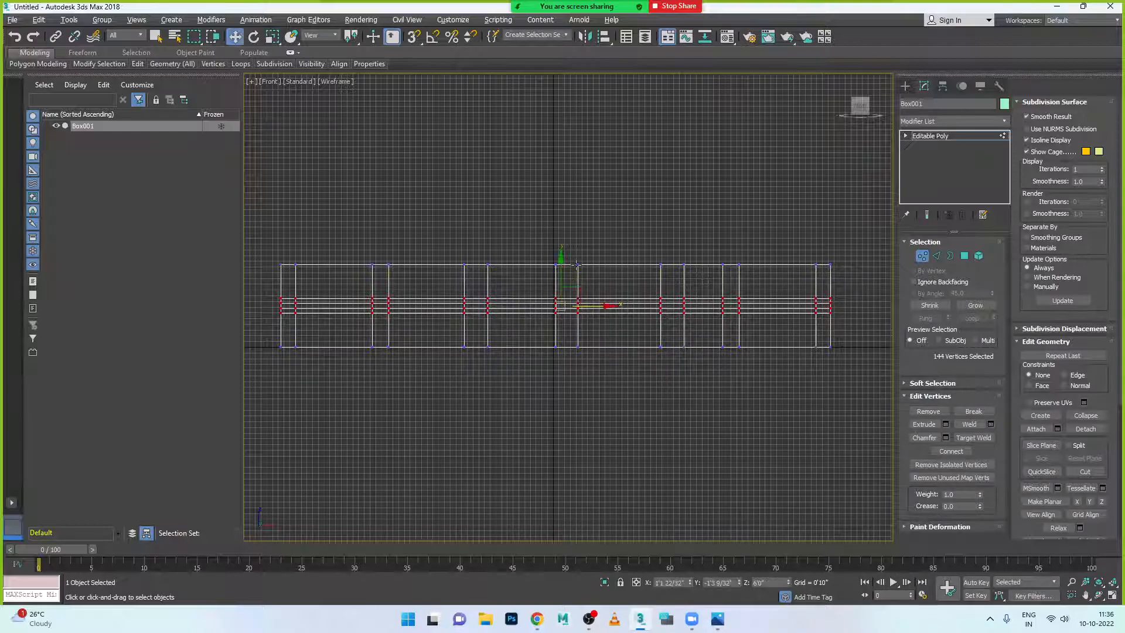
pyautogui.scroll(5, 576, 265)
pyautogui.click(537, 343)
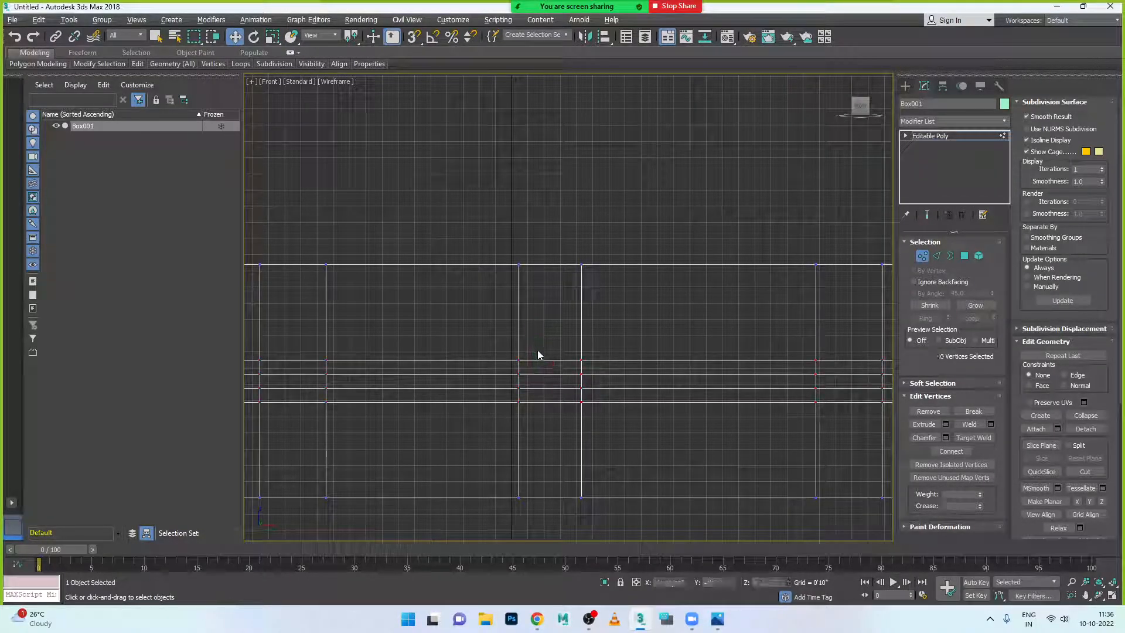
pyautogui.hotkey('ctrl', 'z')
pyautogui.moveTo(535, 336); pyautogui.dragTo(551, 251)
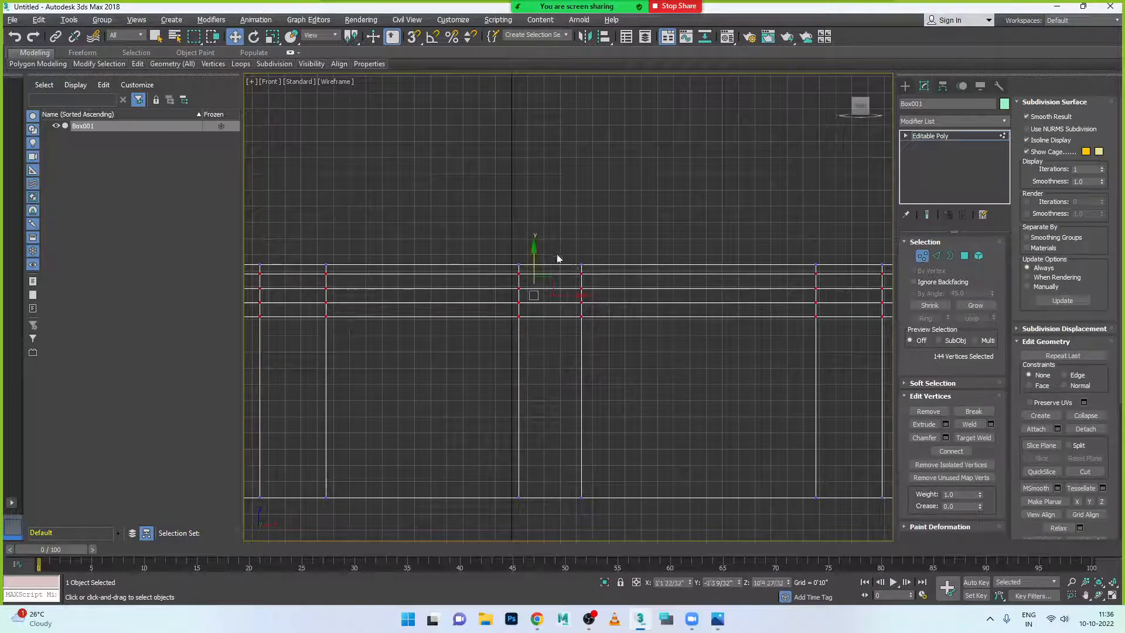
pyautogui.scroll(-3, 596, 271)
pyautogui.press('r')
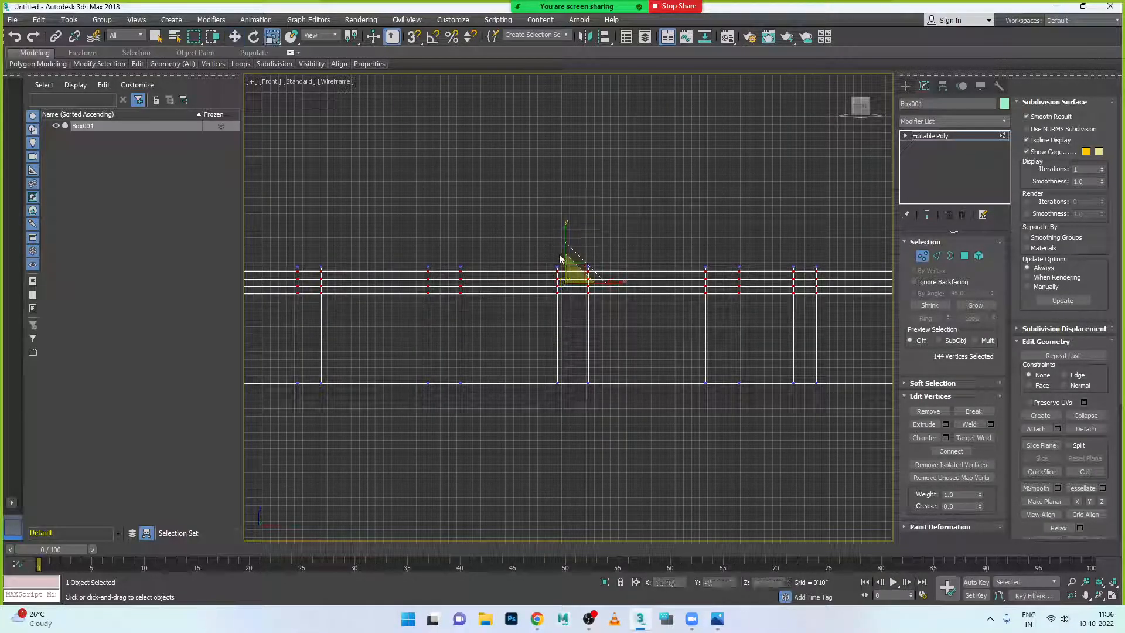
pyautogui.scroll(8, 563, 263)
pyautogui.moveTo(595, 433); pyautogui.dragTo(610, 535)
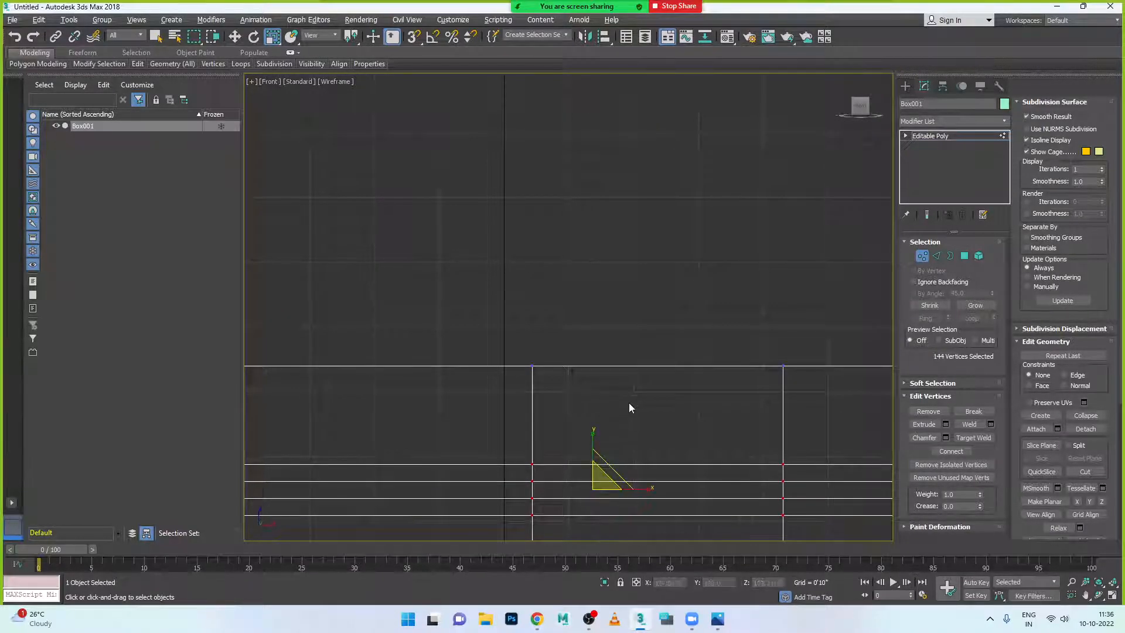
# - Select the vertex band along the box's top and inspect the narrow band
pyautogui.scroll(-6, 635, 369)
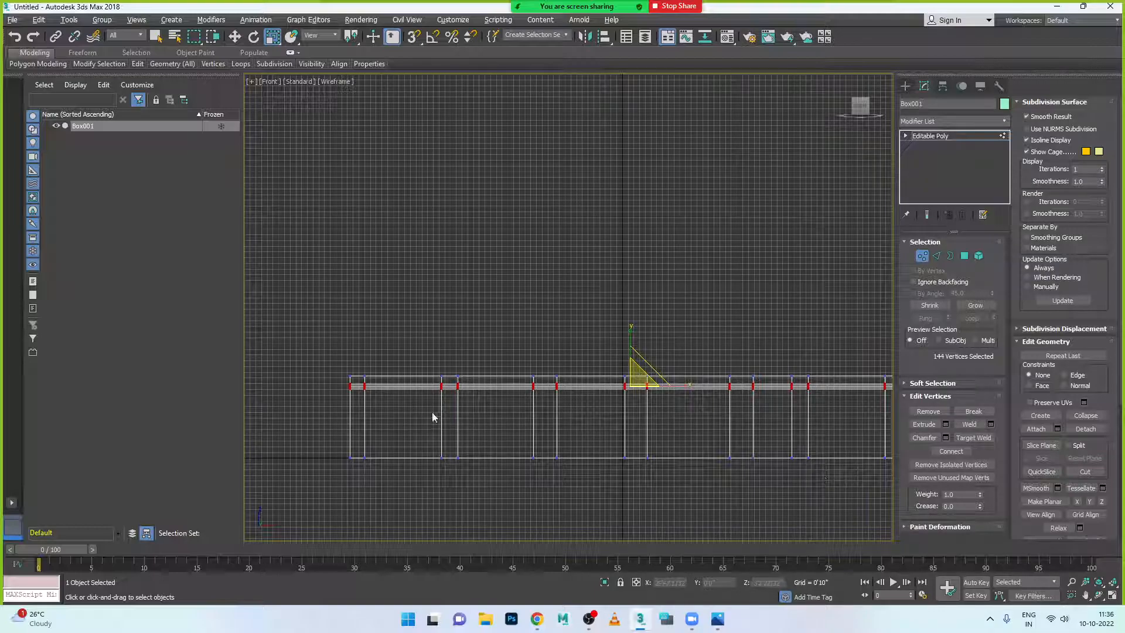
pyautogui.moveTo(672, 446); pyautogui.dragTo(633, 442, button='middle')
pyautogui.moveTo(286, 414); pyautogui.dragTo(356, 414)
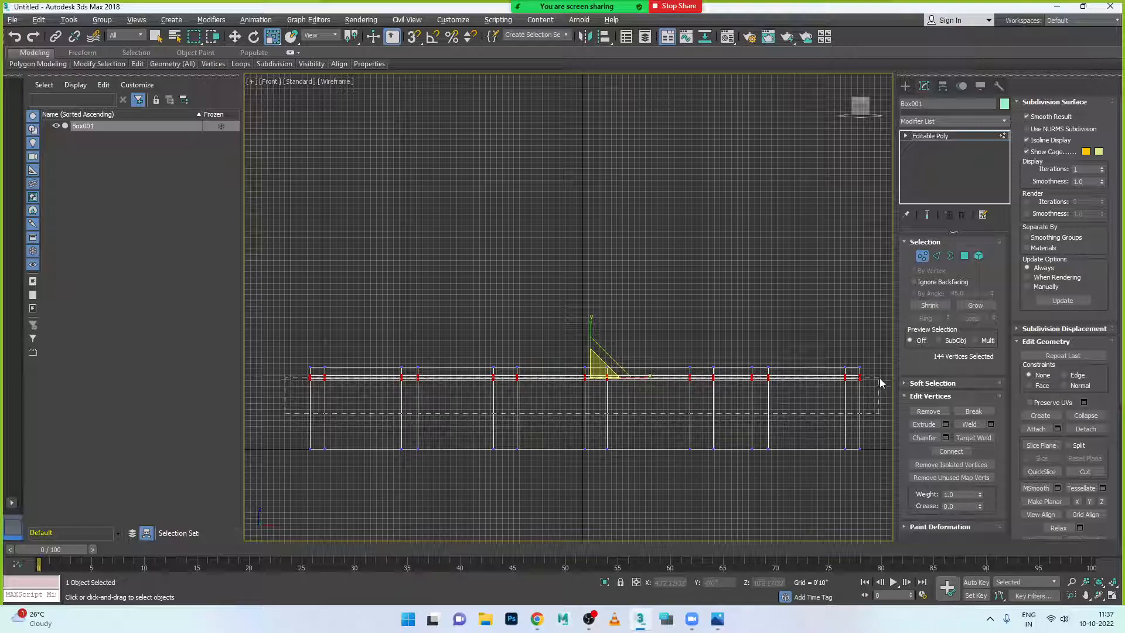
pyautogui.scroll(3, 742, 445)
pyautogui.scroll(2, 434, 278)
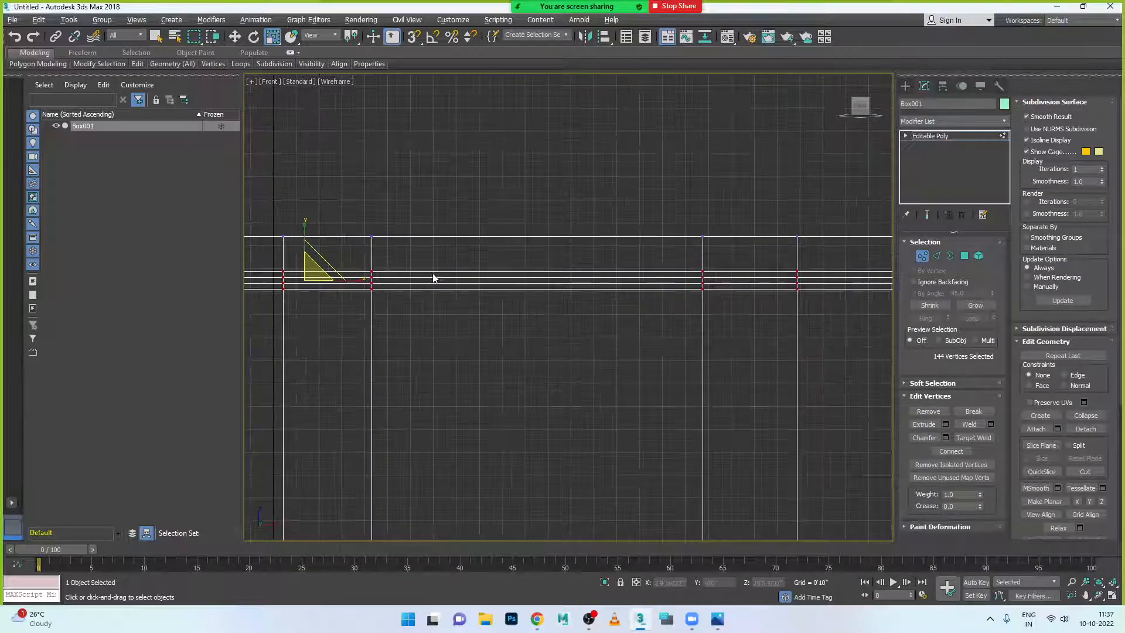
pyautogui.scroll(-5, 545, 289)
pyautogui.click(279, 311)
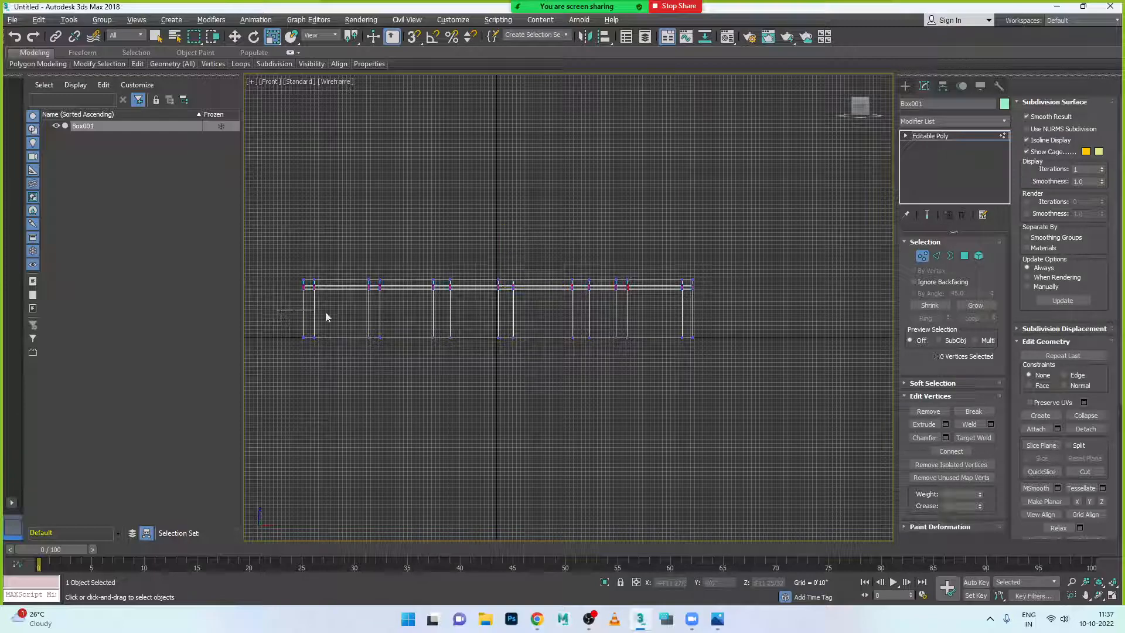
pyautogui.hotkey('ctrl', 'a')
pyautogui.scroll(5, 483, 315)
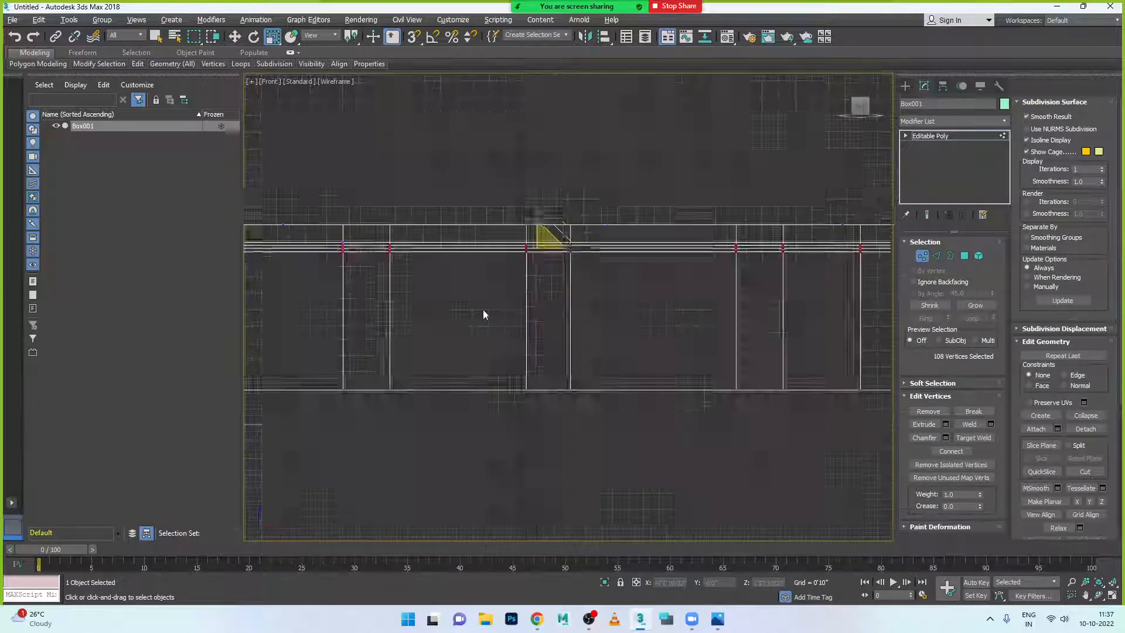
pyautogui.scroll(-5, 536, 246)
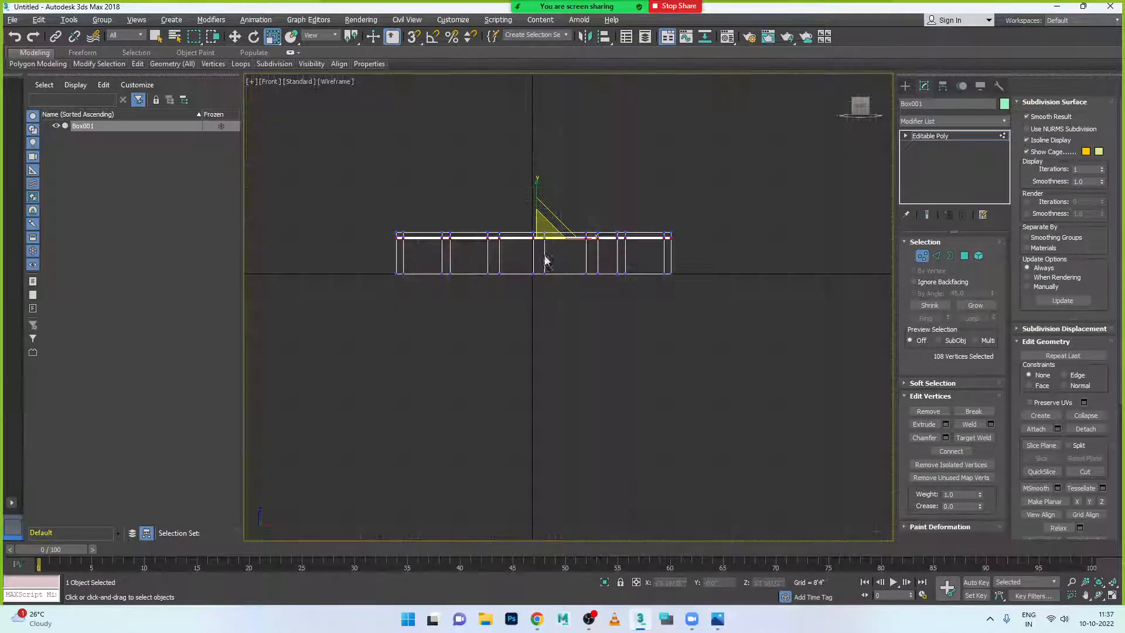
pyautogui.scroll(3, 423, 246)
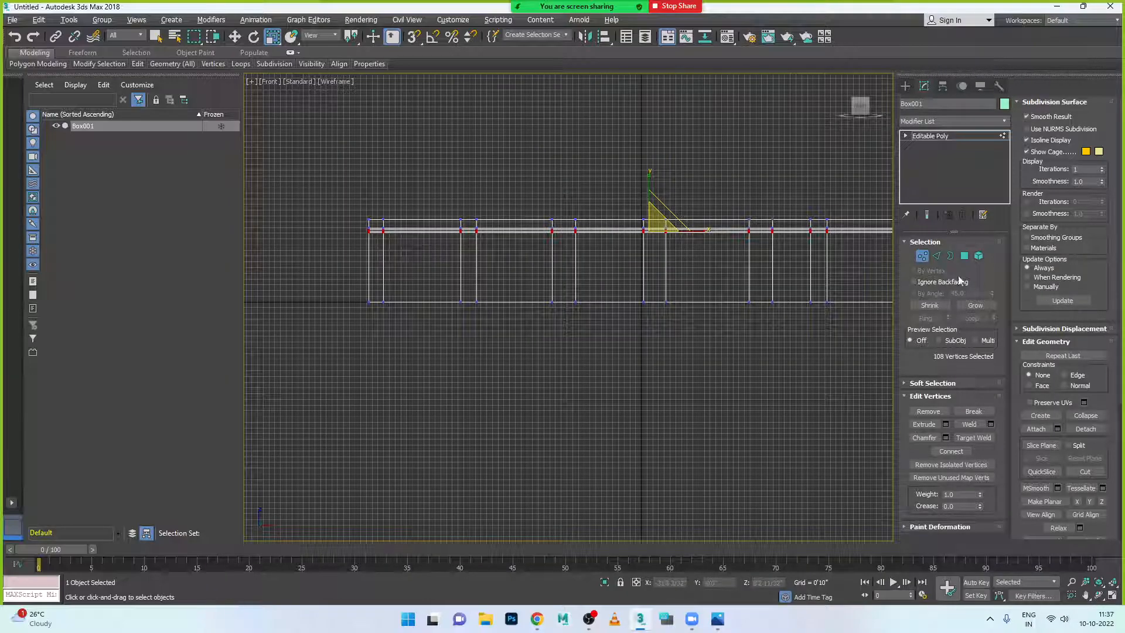
# - Select a whole horizontal edge loop around the box near the top band
pyautogui.click(937, 256)
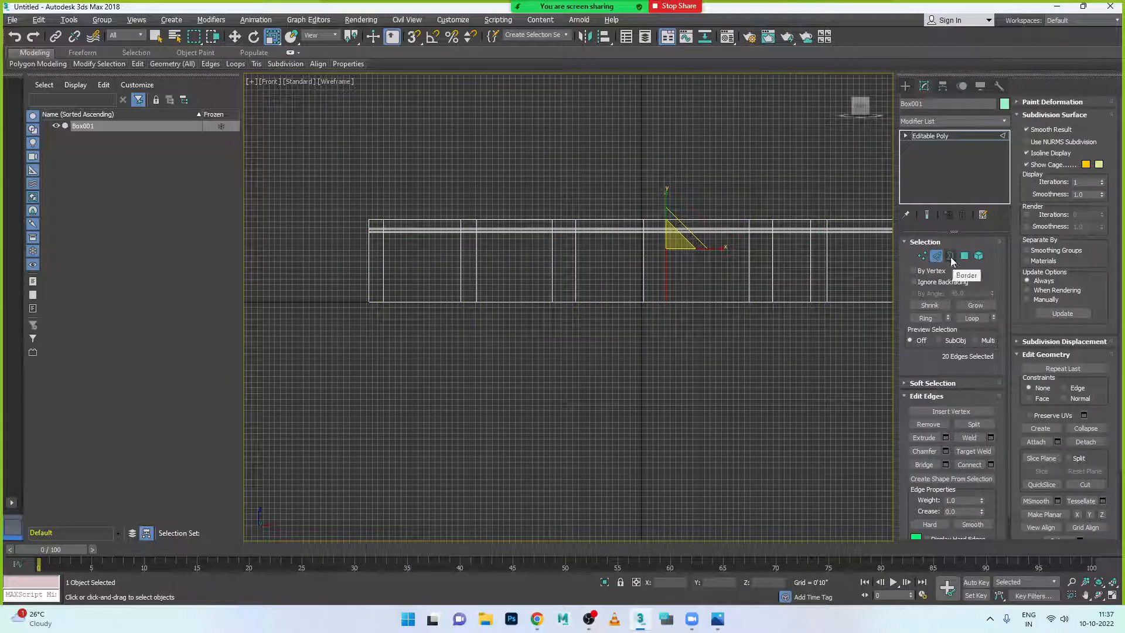
pyautogui.click(951, 257)
pyautogui.scroll(3, 638, 250)
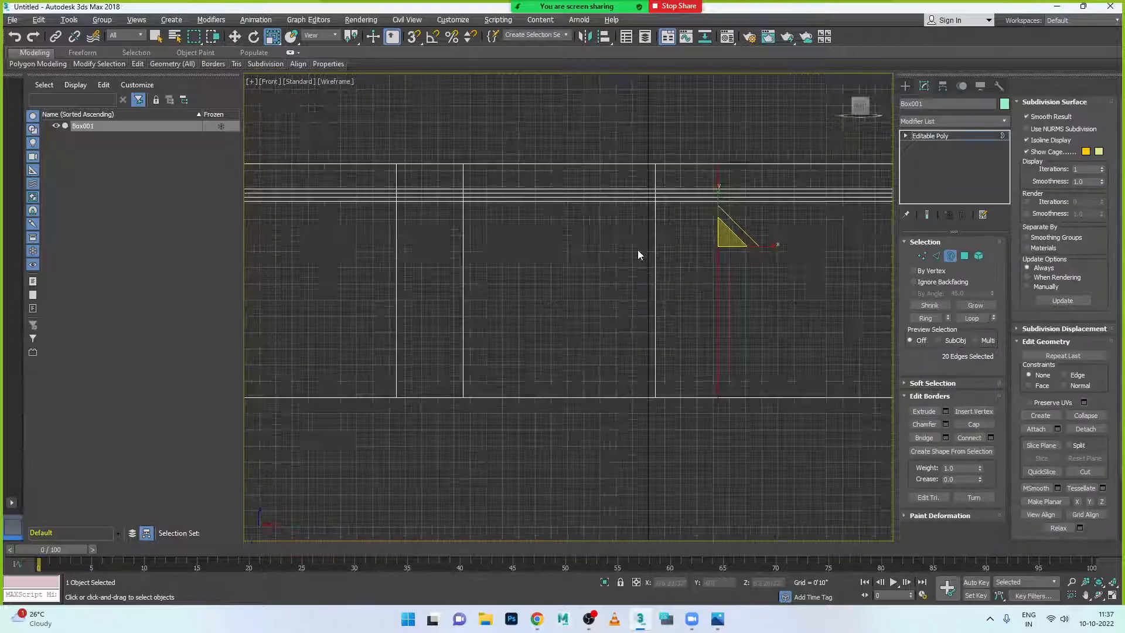
pyautogui.click(619, 204)
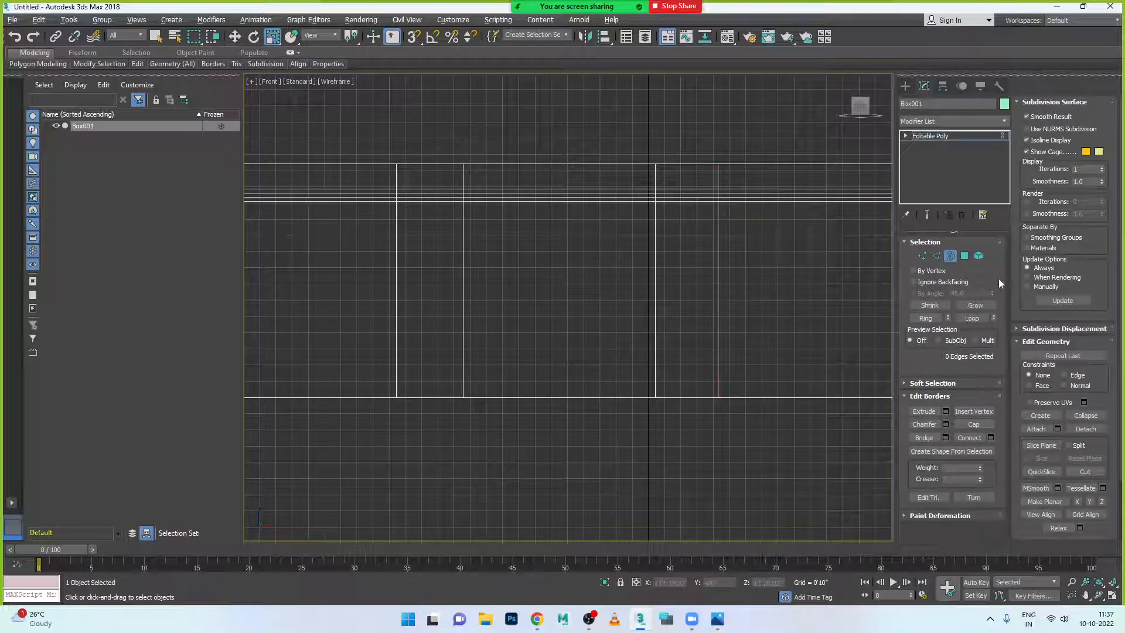
pyautogui.click(936, 256)
pyautogui.doubleClick(604, 198)
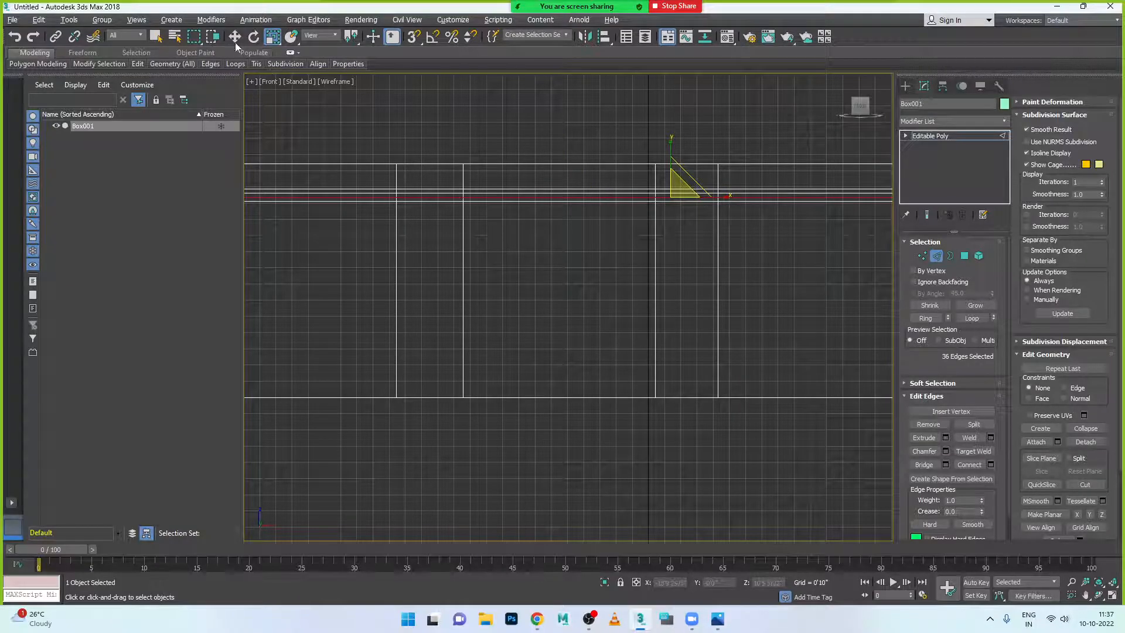
# - Shift-clone the 72-edge loop and move it down just beneath the thin top band
pyautogui.press('w')
pyautogui.keyDown('shift'); pyautogui.rightClick(609, 202); pyautogui.keyUp('shift')
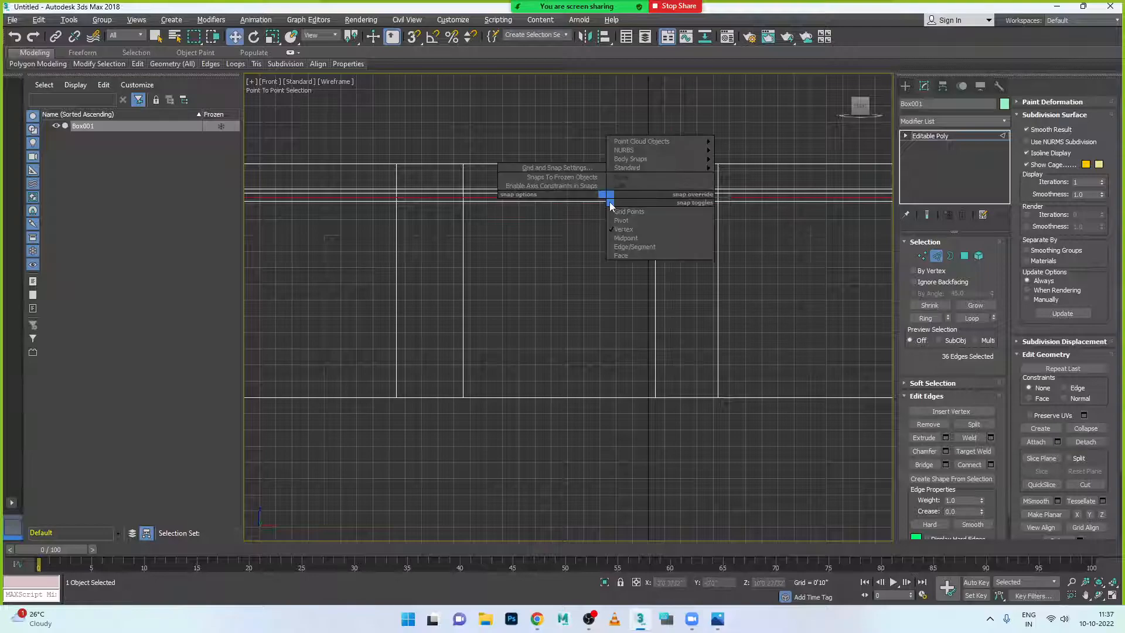
pyautogui.click(578, 213)
pyautogui.keyDown('shift'); pyautogui.moveTo(582, 202); pyautogui.dragTo(583, 207); pyautogui.keyUp('shift')
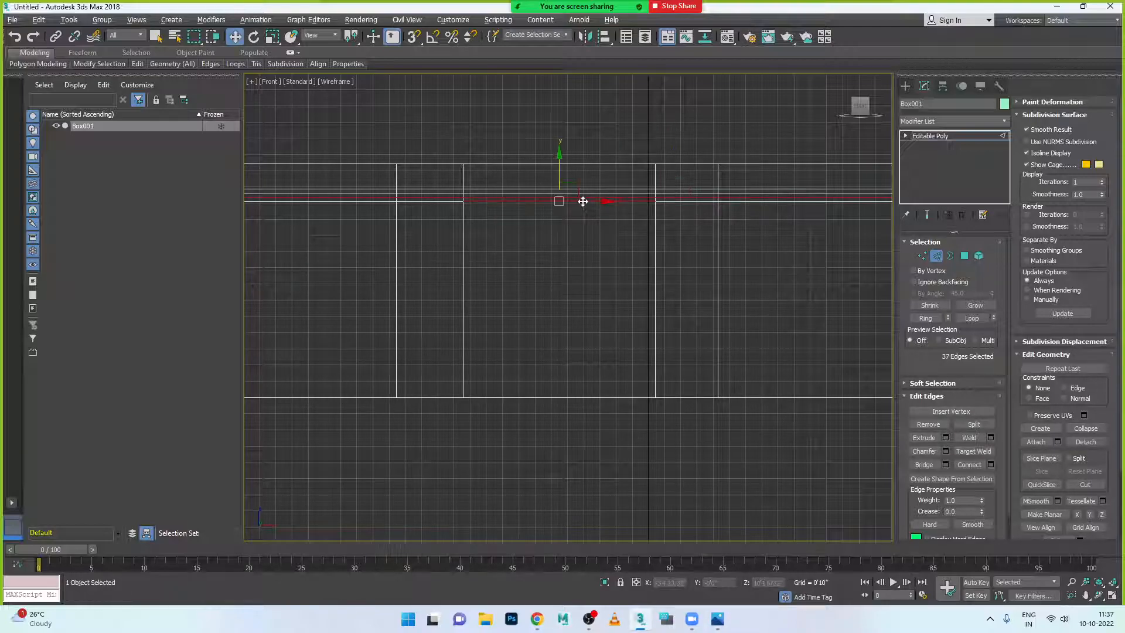
pyautogui.moveTo(670, 157); pyautogui.dragTo(669, 179)
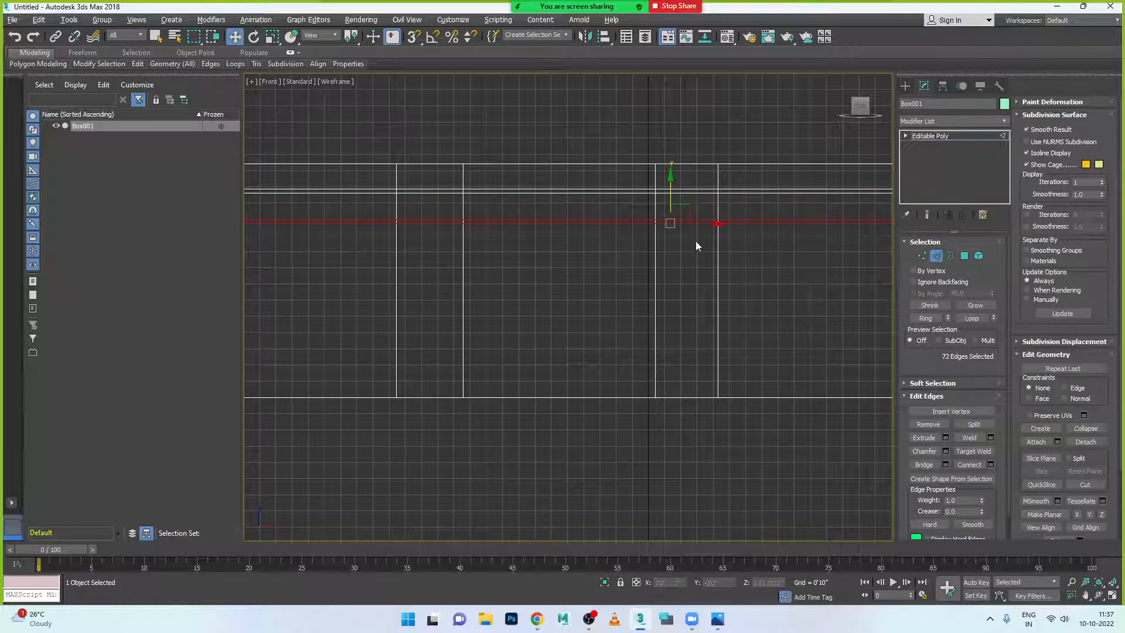
pyautogui.scroll(-3, 689, 251)
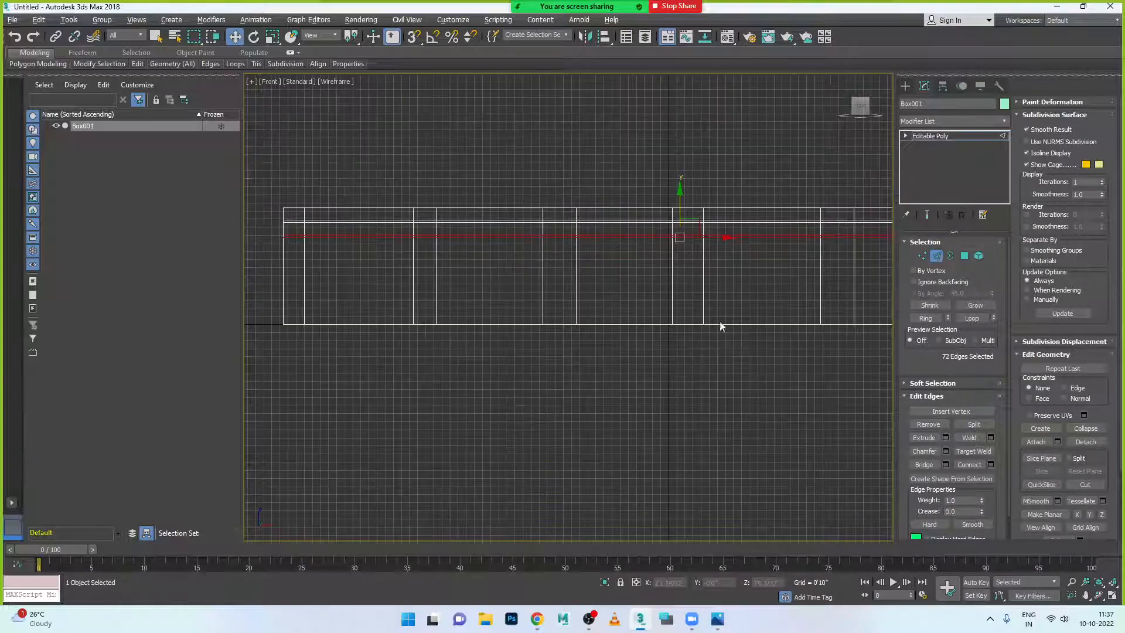
pyautogui.hotkey('alt', 'w')
pyautogui.hotkey('alt', 'w')
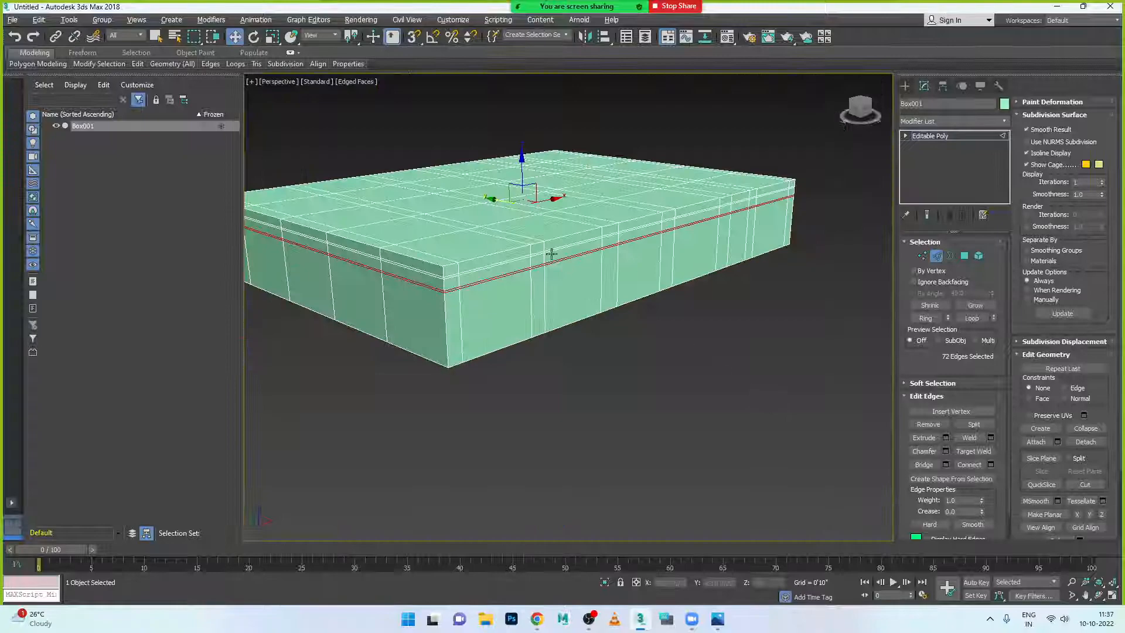
pyautogui.scroll(3, 551, 252)
pyautogui.keyDown('alt'); pyautogui.moveTo(566, 303); pyautogui.dragTo(582, 262, button='middle'); pyautogui.keyUp('alt')
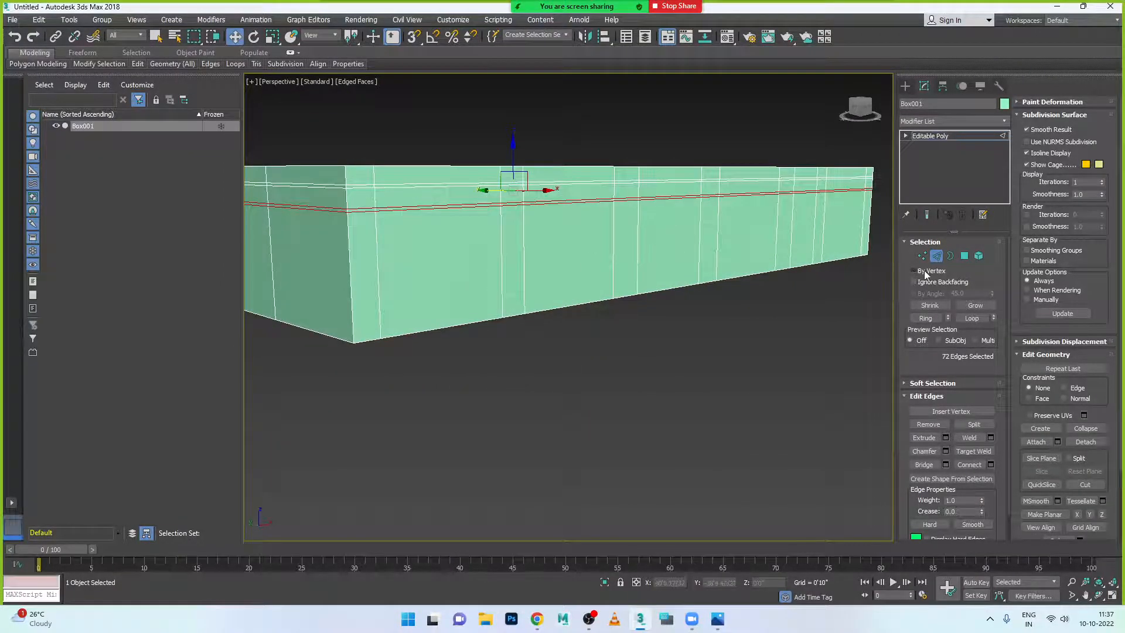
# - Select six tall side wall polygons and bring up Extrude settings at 0'10"
pyautogui.click(964, 255)
pyautogui.click(468, 246)
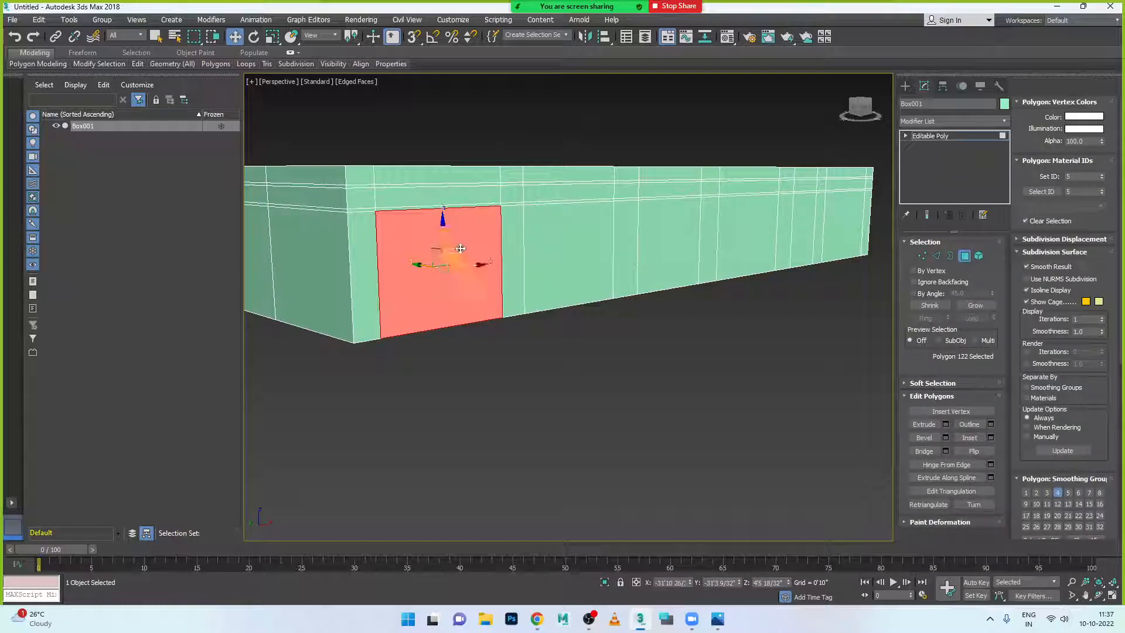
pyautogui.keyDown('ctrl'); pyautogui.click(588, 268); pyautogui.keyUp('ctrl')
pyautogui.keyDown('ctrl'); pyautogui.click(682, 262); pyautogui.keyUp('ctrl')
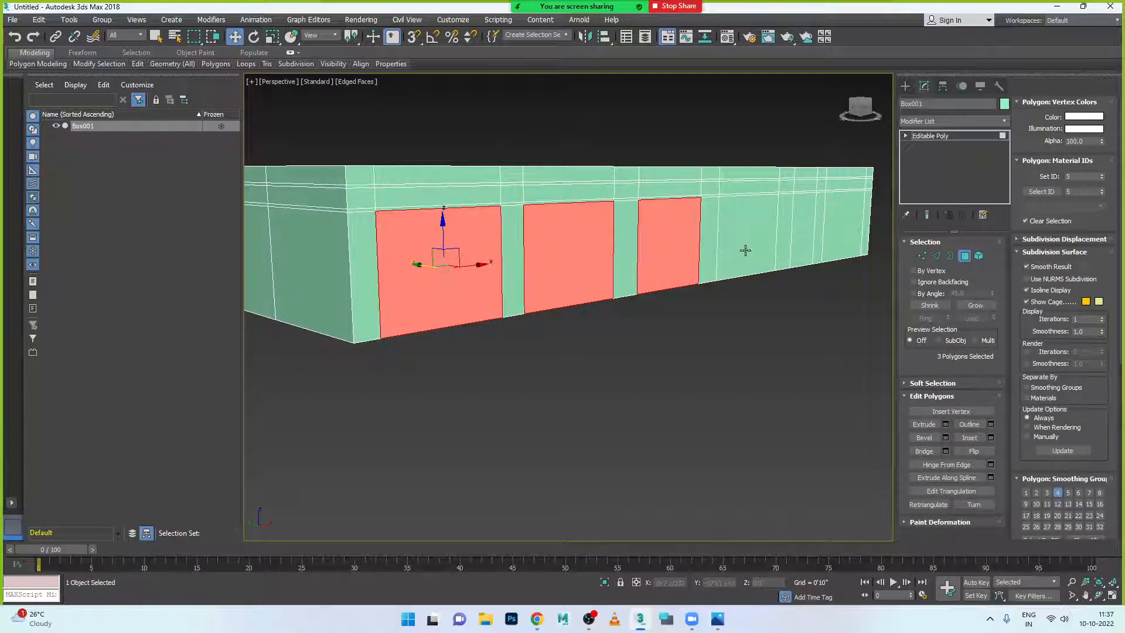
pyautogui.keyDown('ctrl'); pyautogui.click(746, 251); pyautogui.keyUp('ctrl')
pyautogui.keyDown('ctrl'); pyautogui.click(842, 238); pyautogui.keyUp('ctrl')
pyautogui.keyDown('alt'); pyautogui.moveTo(799, 279); pyautogui.dragTo(613, 301, button='middle'); pyautogui.keyUp('alt')
pyautogui.keyDown('ctrl'); pyautogui.click(659, 253); pyautogui.keyUp('ctrl')
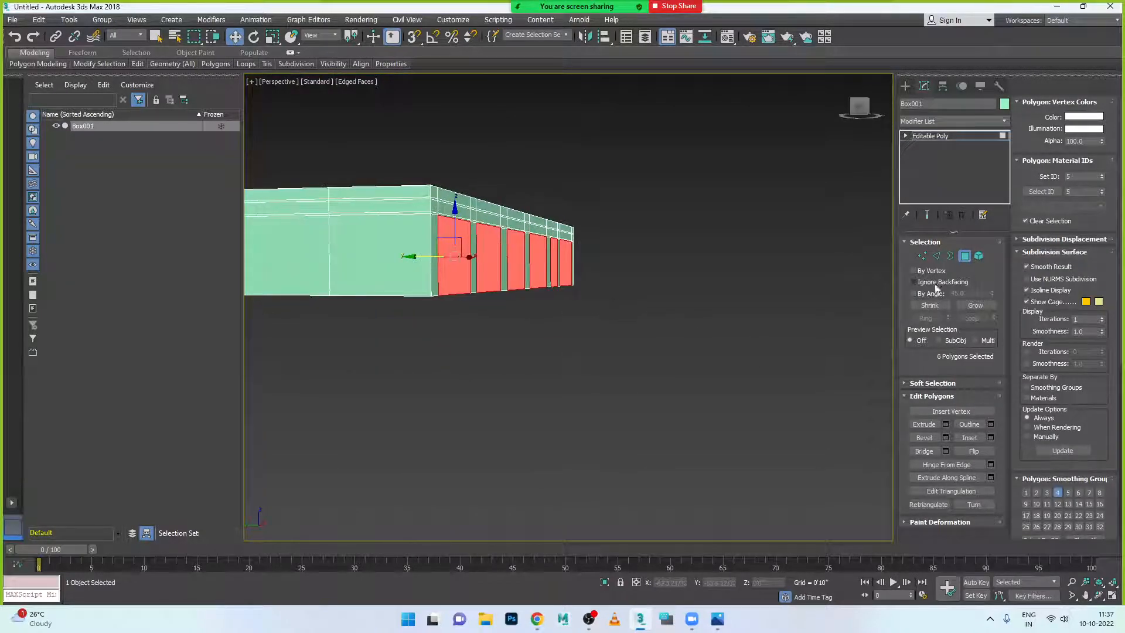
pyautogui.click(946, 425)
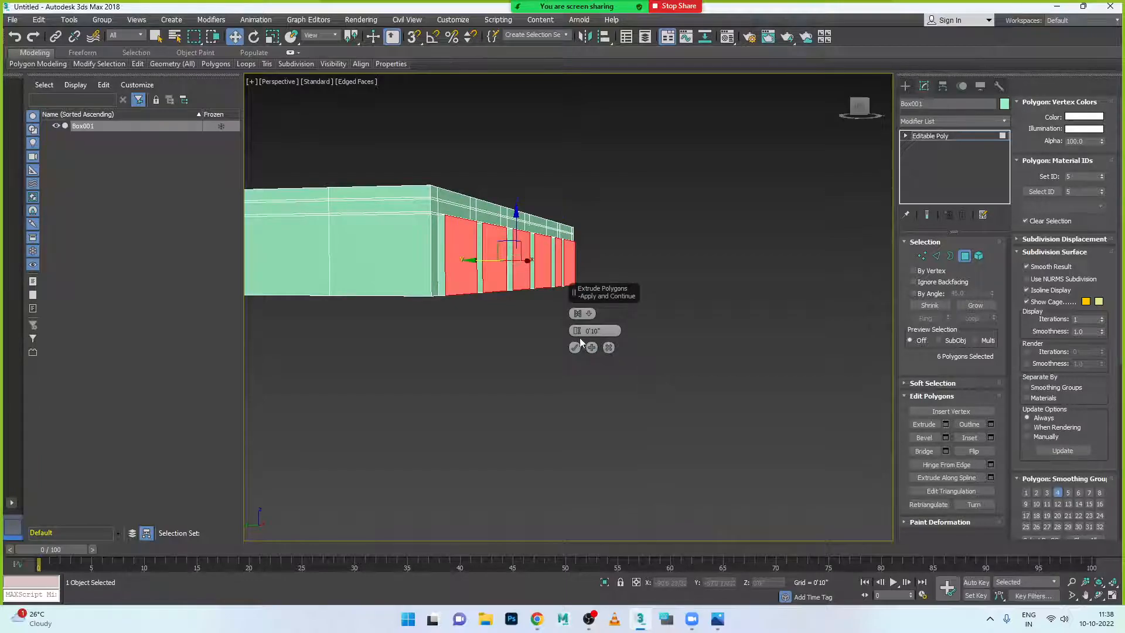
# - Try a negative extrude height on the panels, then cancel it
pyautogui.moveTo(578, 332); pyautogui.dragTo(595, 392)
pyautogui.scroll(4, 469, 246)
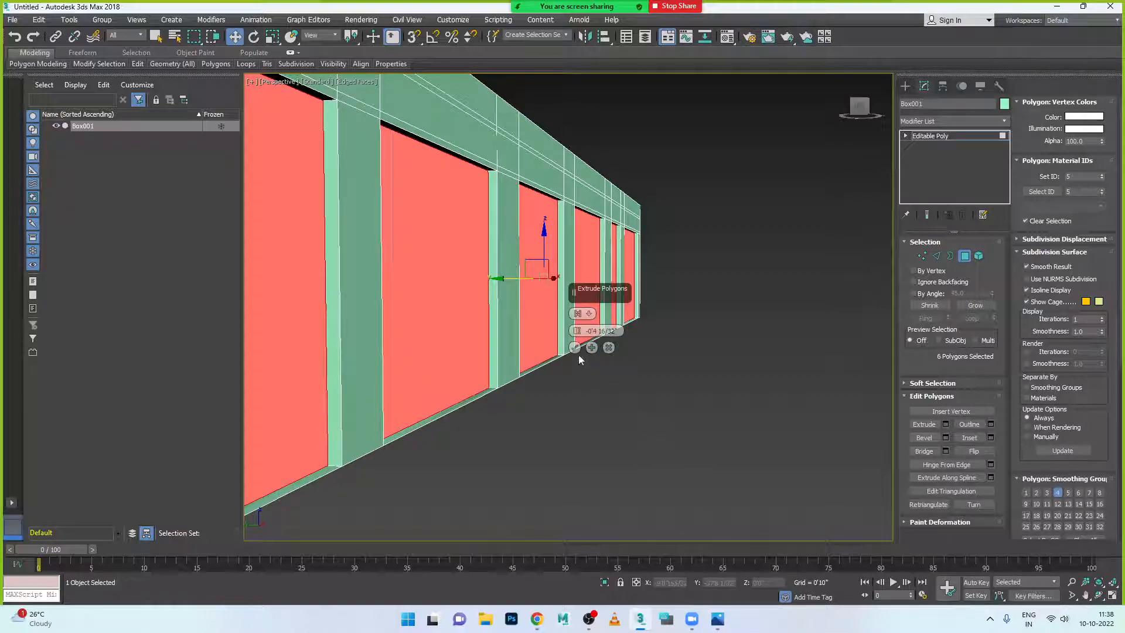
pyautogui.click(609, 348)
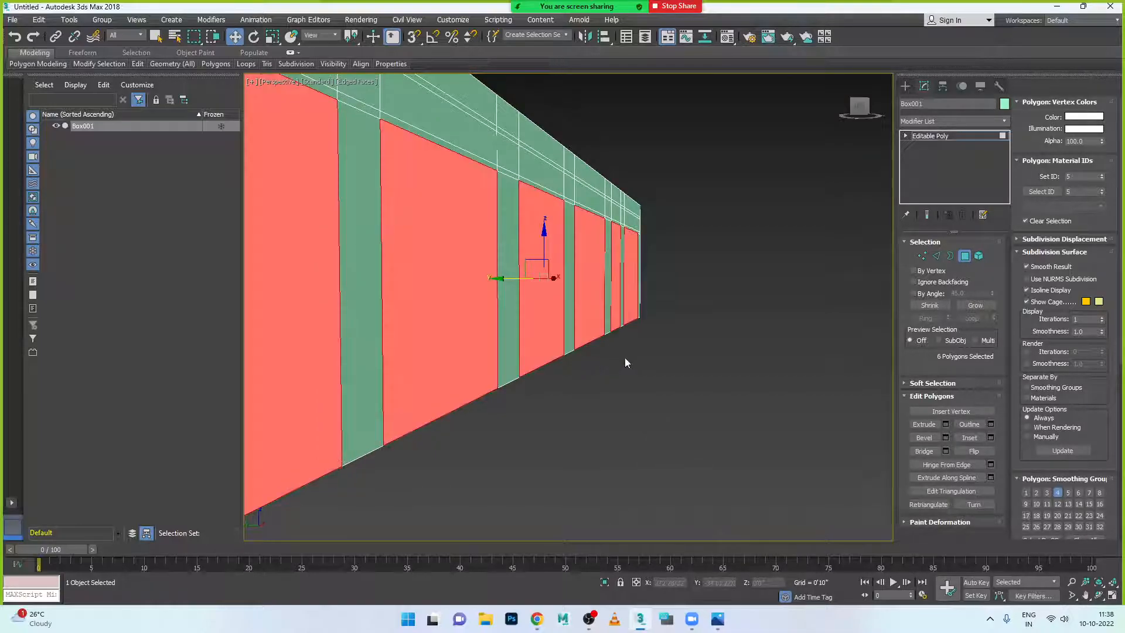
# - Adjust the selection to five door panels and orbit to face that wall
pyautogui.click(448, 270)
pyautogui.click(589, 275)
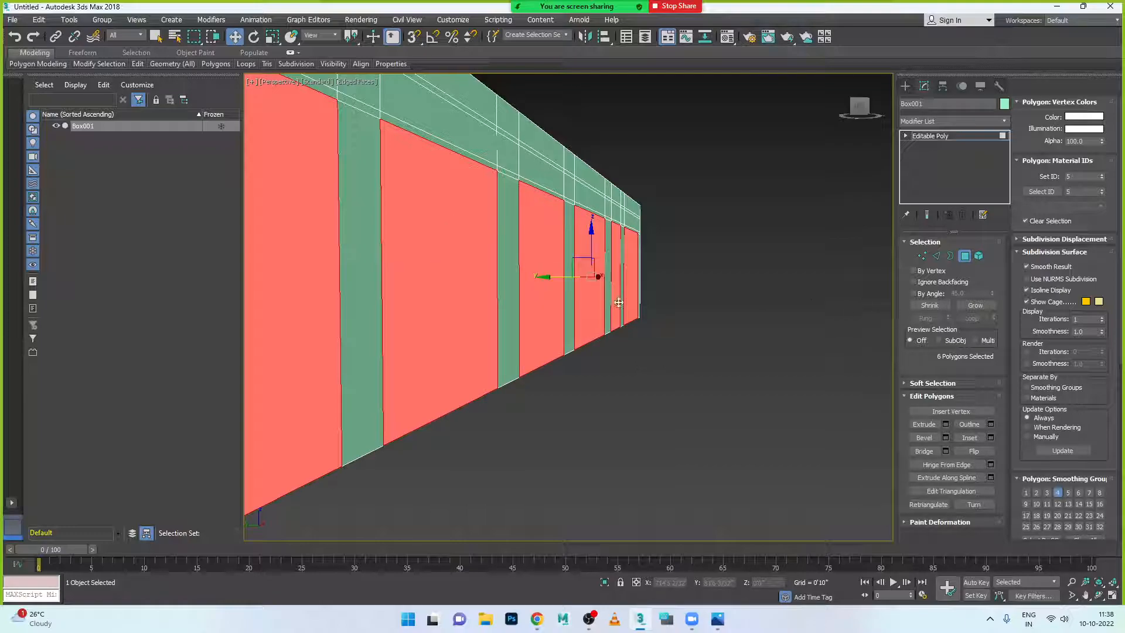
pyautogui.scroll(-5, 510, 298)
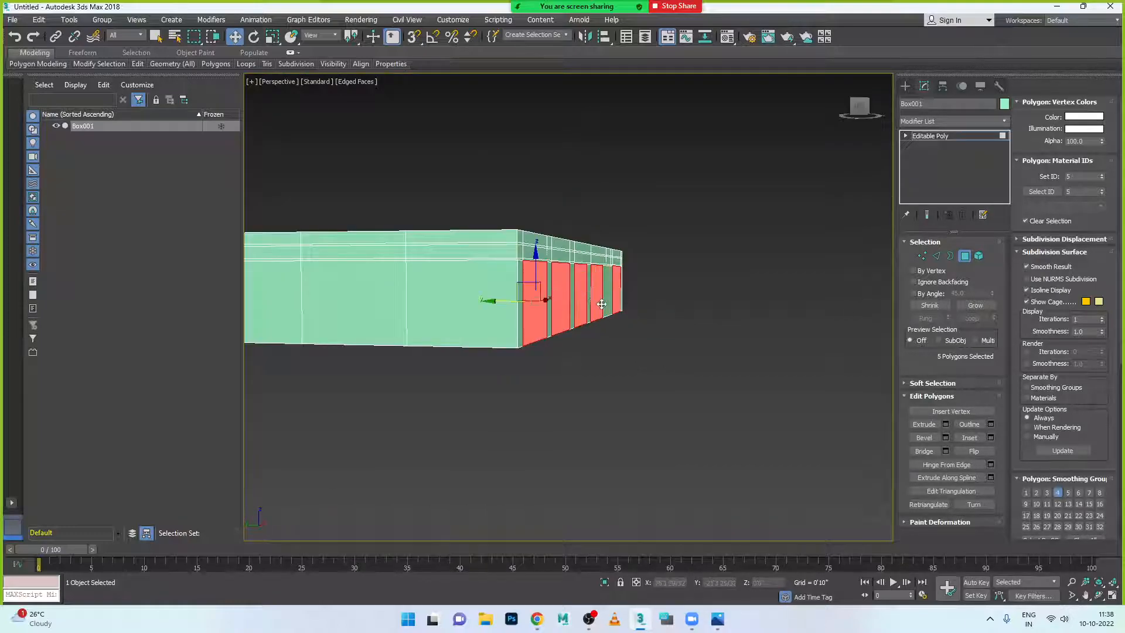
pyautogui.click(564, 302)
pyautogui.keyDown('alt'); pyautogui.moveTo(547, 270); pyautogui.dragTo(499, 387, button='middle'); pyautogui.keyUp('alt')
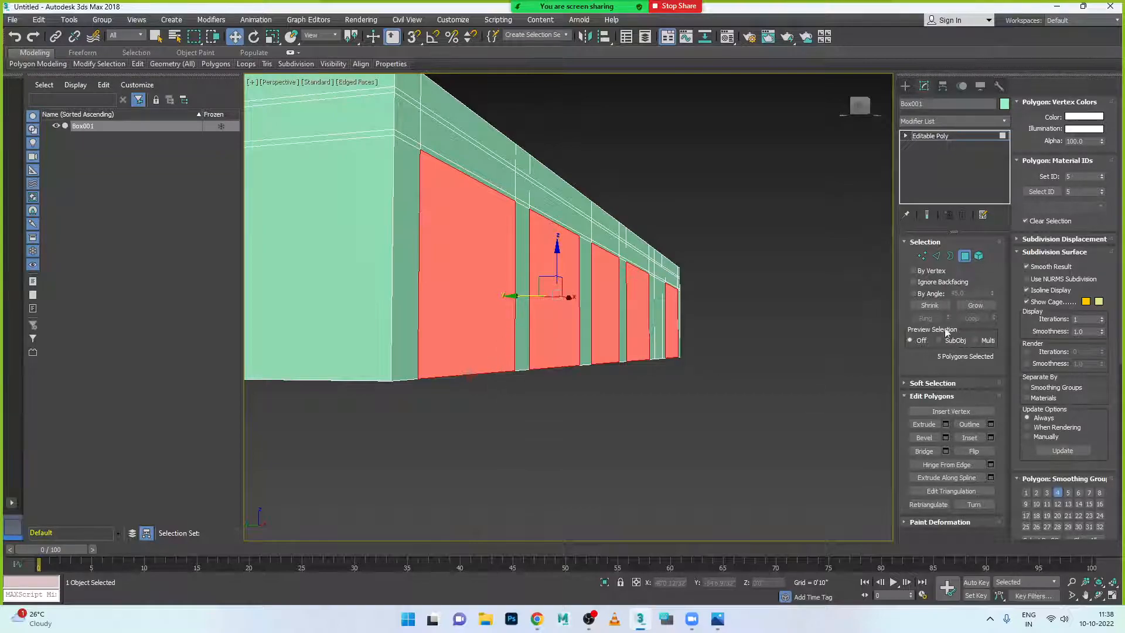
# - Apply an inset to the selected red door panels
pyautogui.click(946, 424)
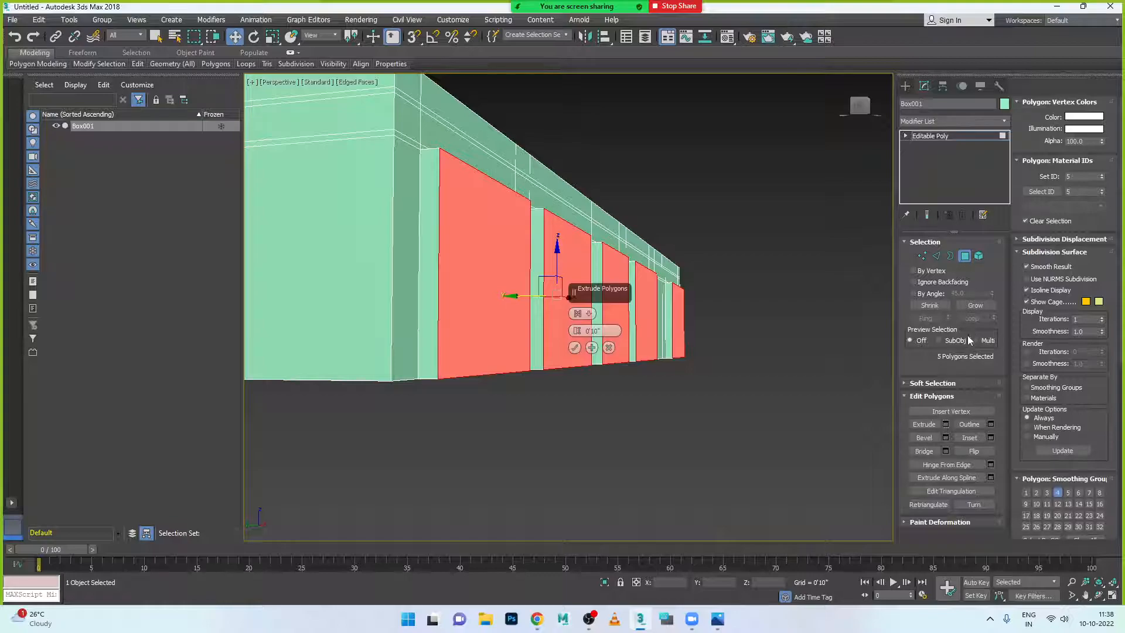
pyautogui.click(609, 348)
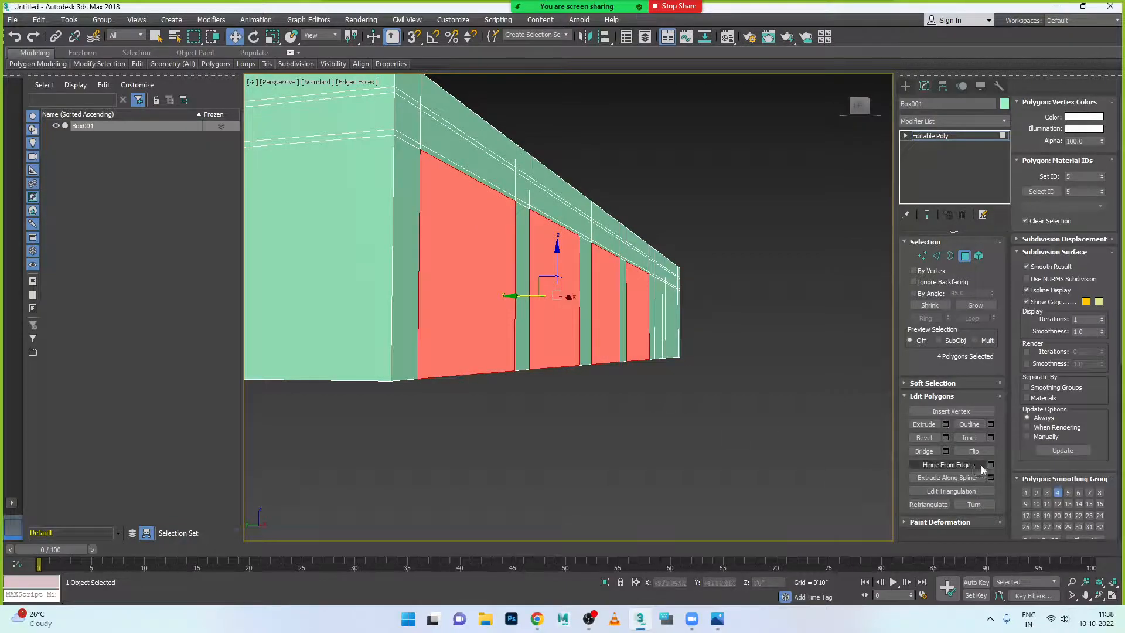
pyautogui.click(990, 438)
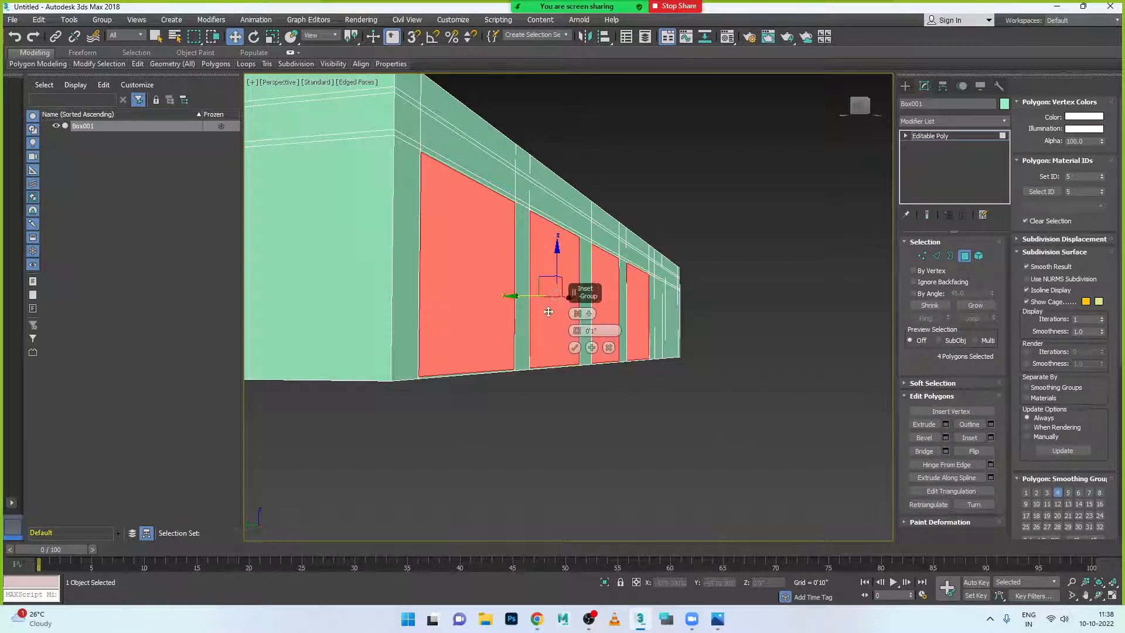
pyautogui.keyDown('alt'); pyautogui.moveTo(581, 374); pyautogui.dragTo(545, 384, button='middle'); pyautogui.keyUp('alt')
pyautogui.scroll(3, 437, 340)
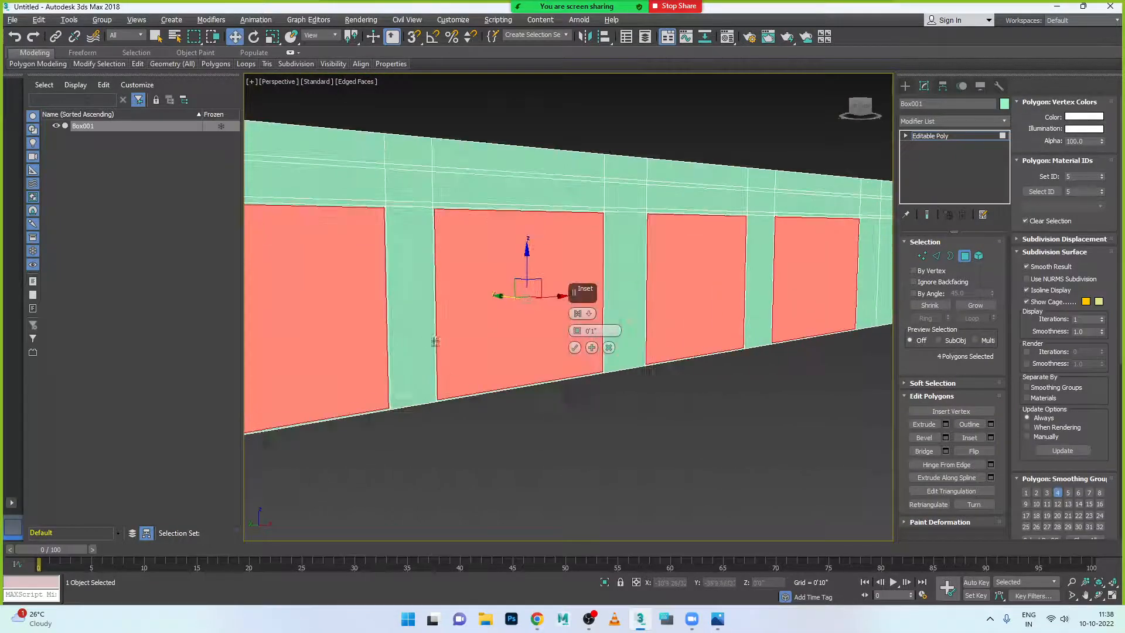
pyautogui.scroll(4, 446, 335)
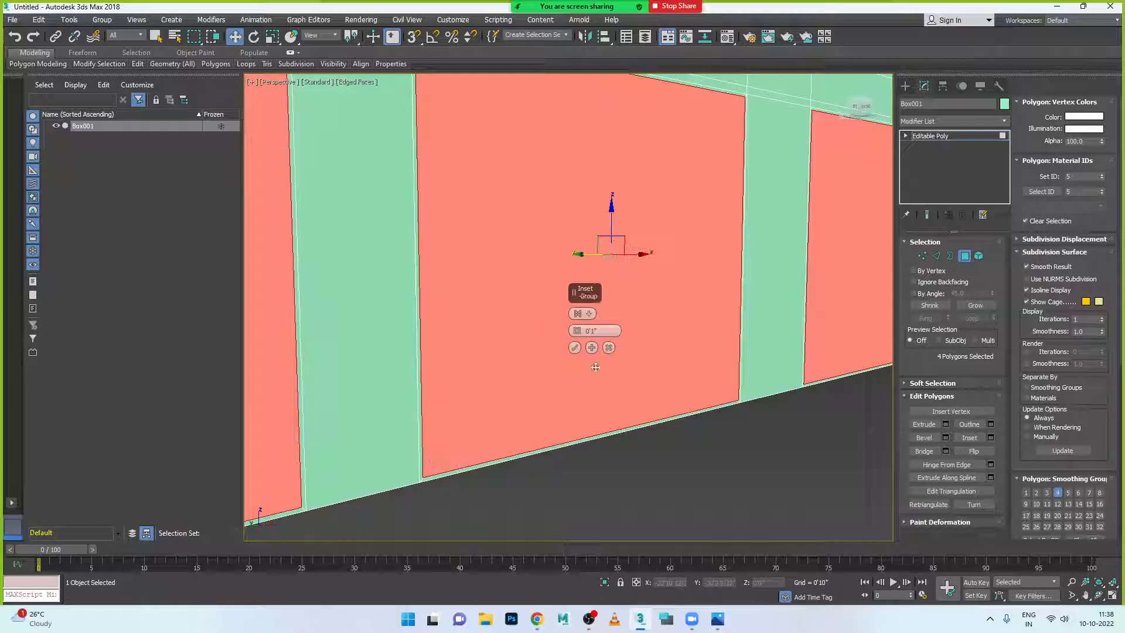
pyautogui.click(575, 348)
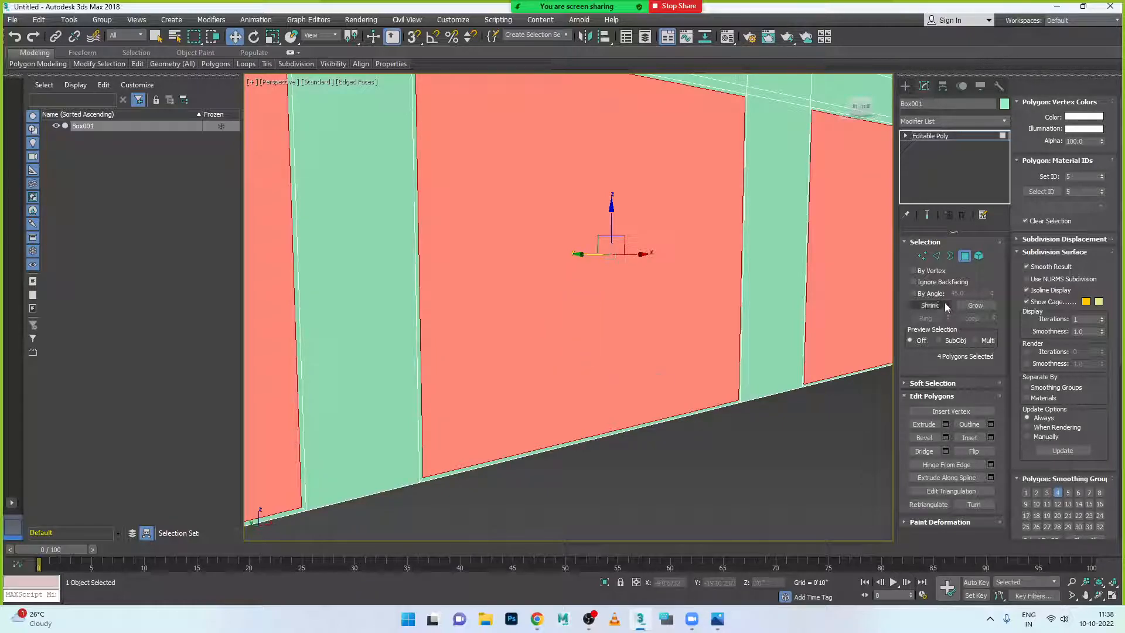
# - Extrude the inset panels inward by -0'4 31/32" to recess them
pyautogui.click(946, 424)
pyautogui.keyDown('alt'); pyautogui.moveTo(835, 409); pyautogui.dragTo(648, 432, button='middle'); pyautogui.keyUp('alt')
pyautogui.scroll(-6, 649, 434)
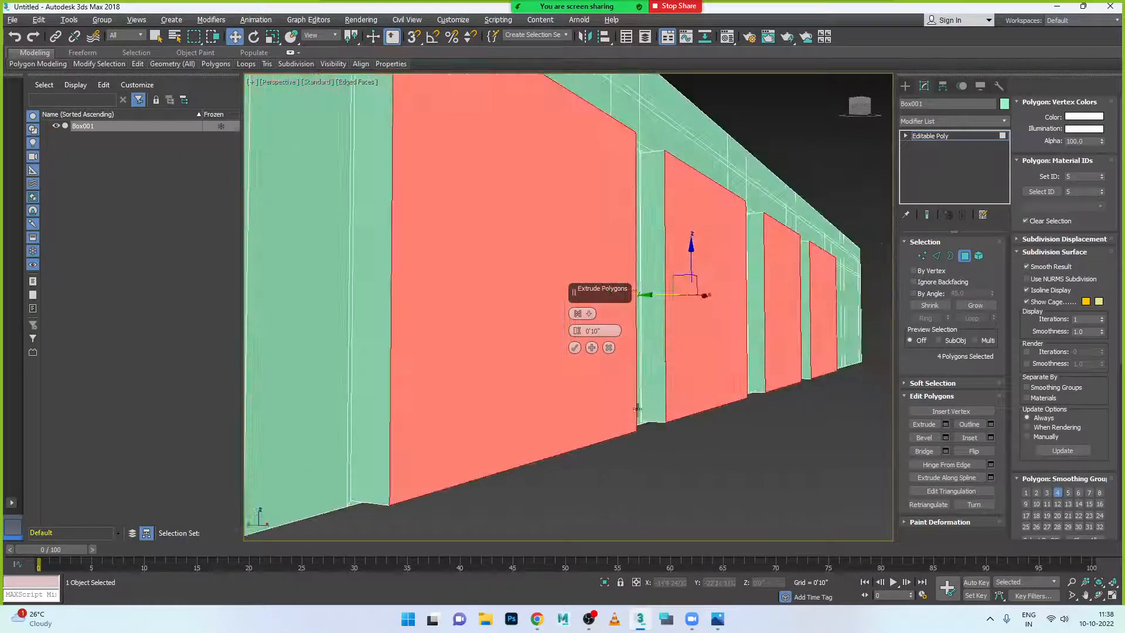
pyautogui.moveTo(580, 331); pyautogui.dragTo(590, 394)
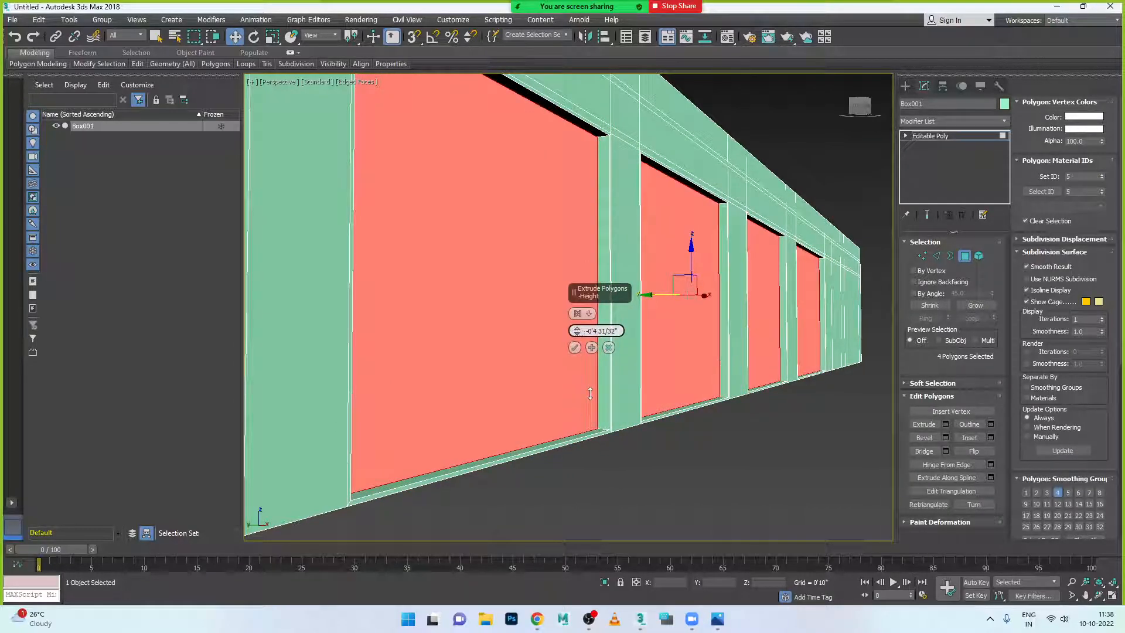
pyautogui.click(575, 347)
pyautogui.scroll(-10, 648, 367)
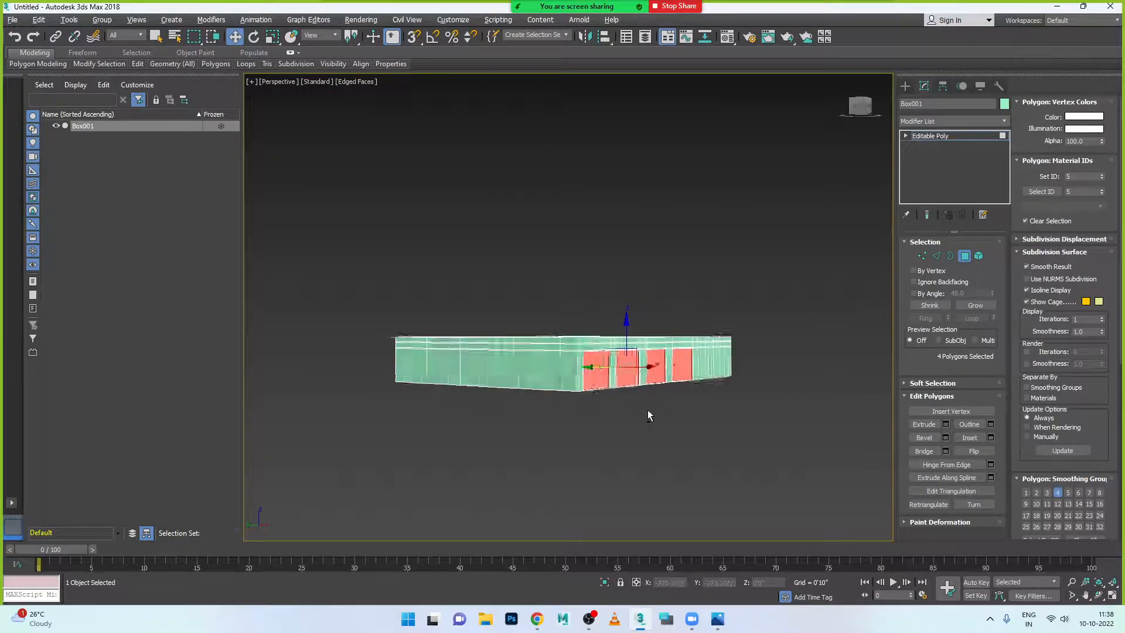
# - Add the two far-end wall panels to the selection, making six panels
pyautogui.scroll(8, 703, 392)
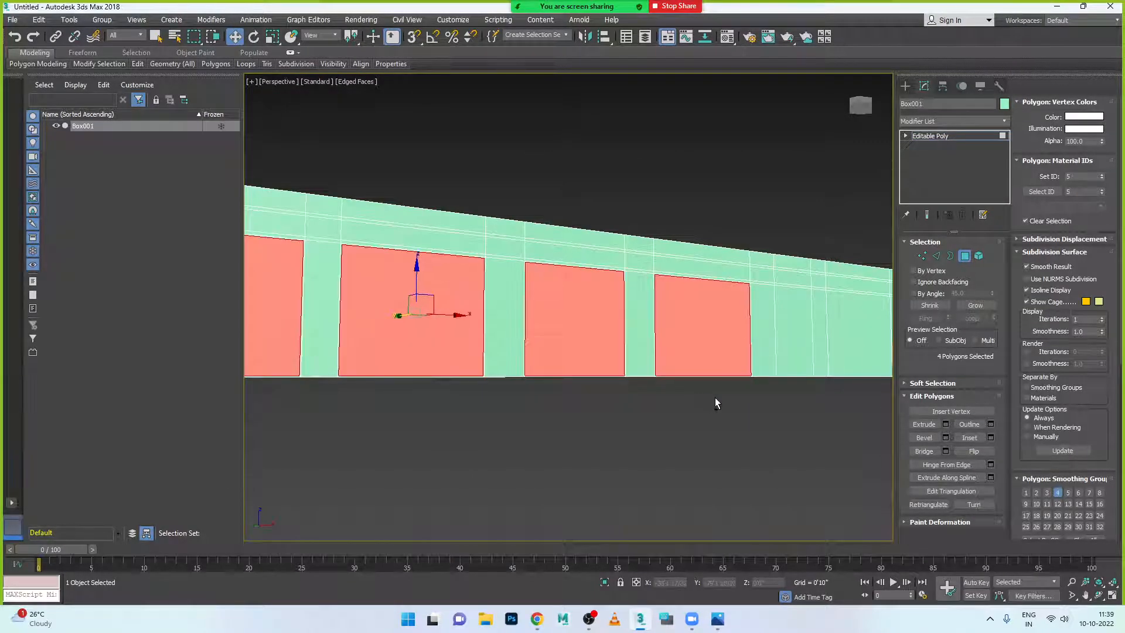
pyautogui.scroll(-5, 715, 397)
pyautogui.keyDown('alt'); pyautogui.moveTo(697, 410); pyautogui.dragTo(667, 395, button='middle'); pyautogui.keyUp('alt')
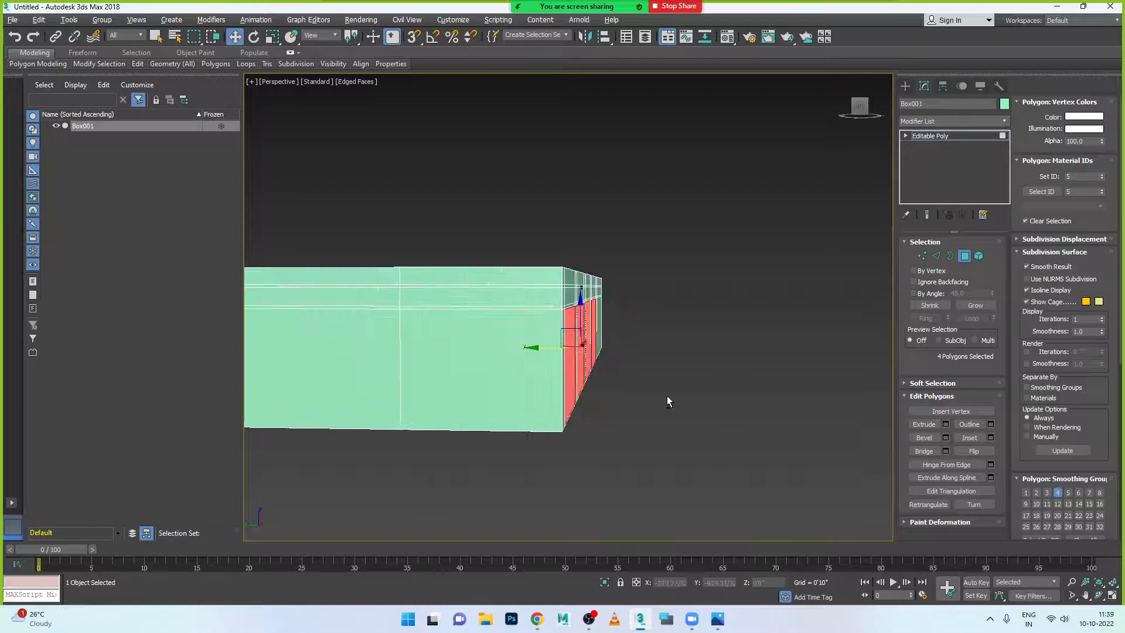
pyautogui.scroll(5, 604, 392)
pyautogui.keyDown('alt'); pyautogui.moveTo(564, 399); pyautogui.dragTo(530, 403, button='middle'); pyautogui.keyUp('alt')
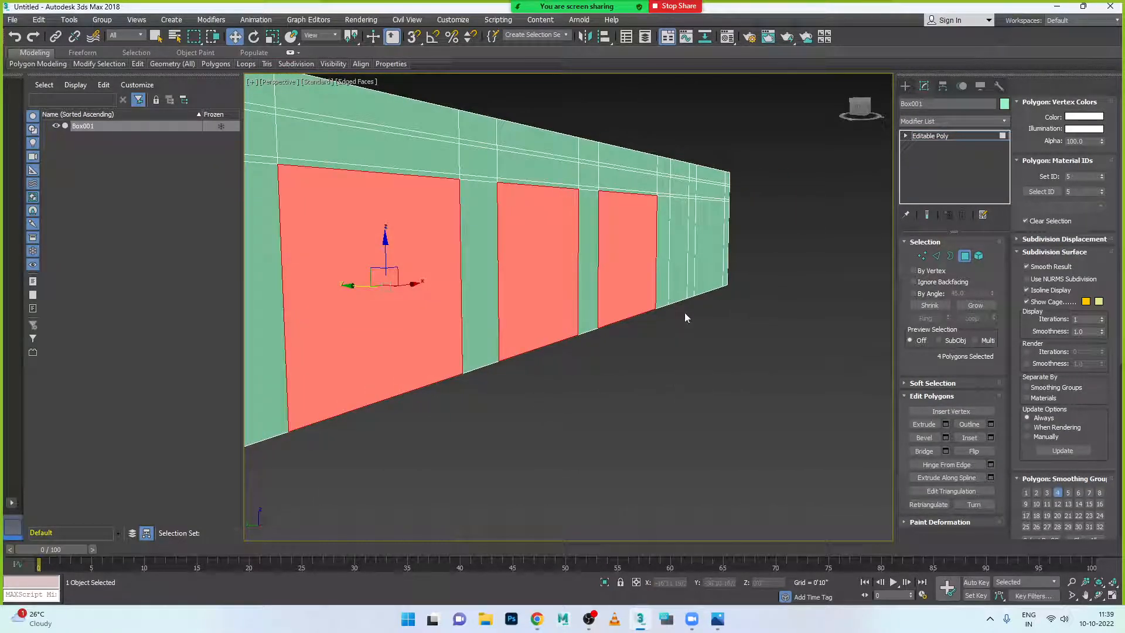
pyautogui.keyDown('ctrl'); pyautogui.click(678, 282); pyautogui.keyUp('ctrl')
pyautogui.keyDown('ctrl'); pyautogui.click(710, 271); pyautogui.keyUp('ctrl')
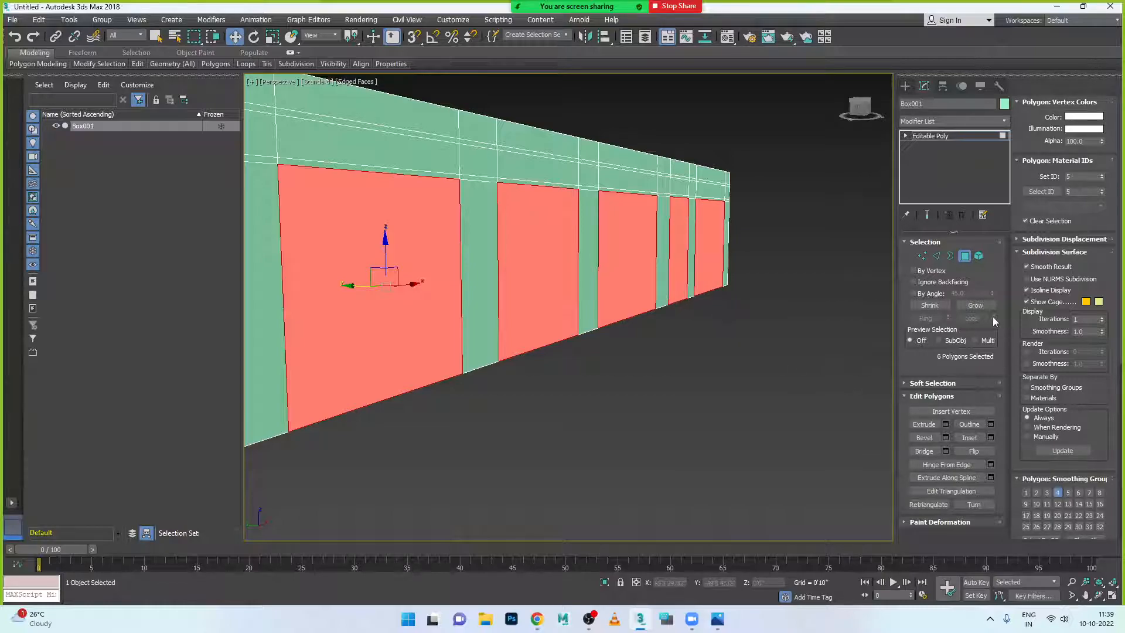
# - Inset the six panels and recess them by -0'4 21/32"
pyautogui.click(989, 438)
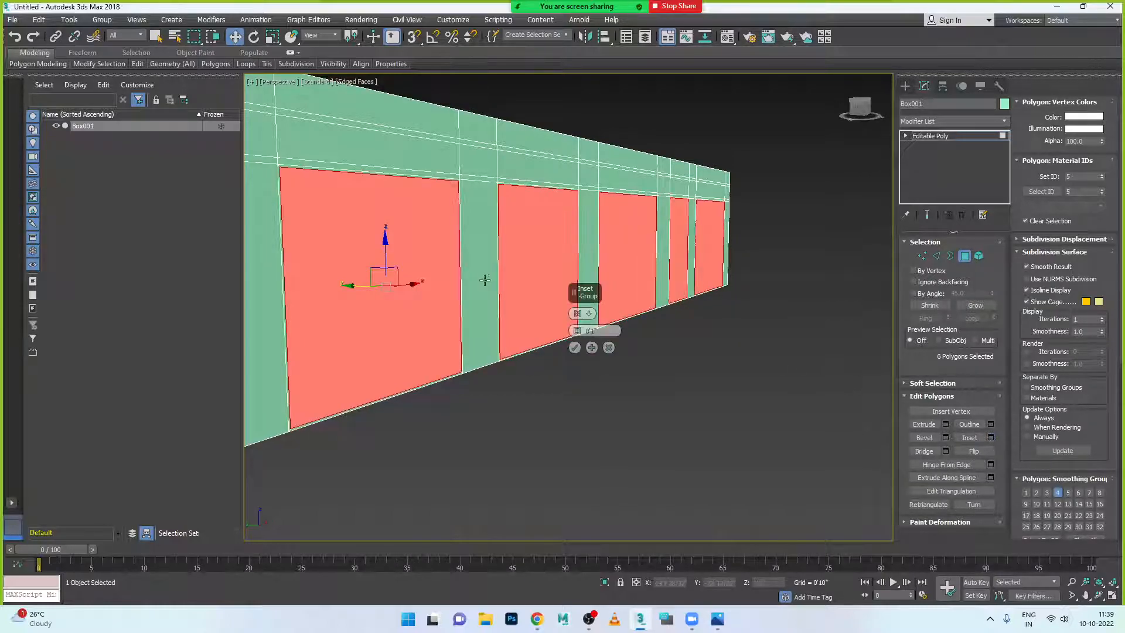
pyautogui.click(575, 347)
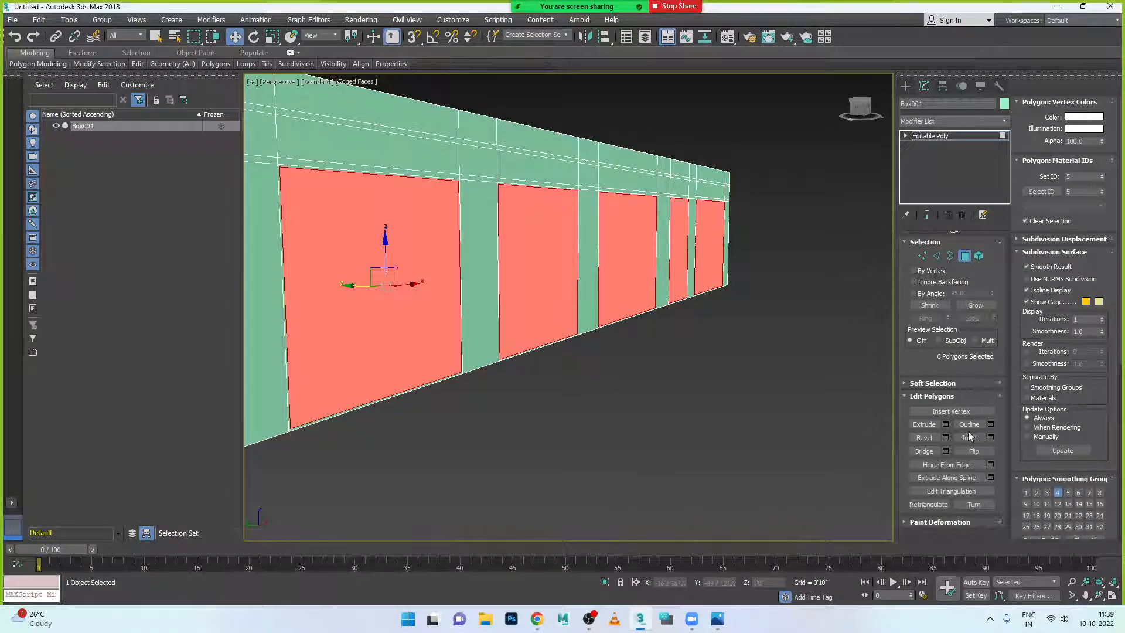
pyautogui.click(946, 424)
pyautogui.moveTo(576, 343); pyautogui.dragTo(581, 392)
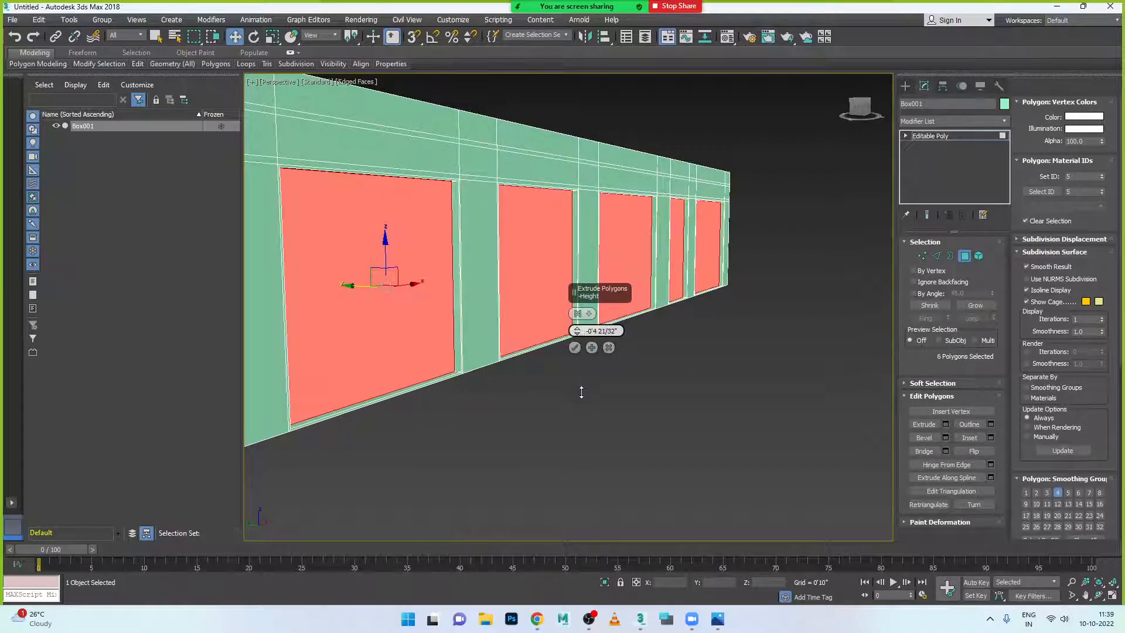
pyautogui.click(575, 348)
pyautogui.scroll(-5, 575, 349)
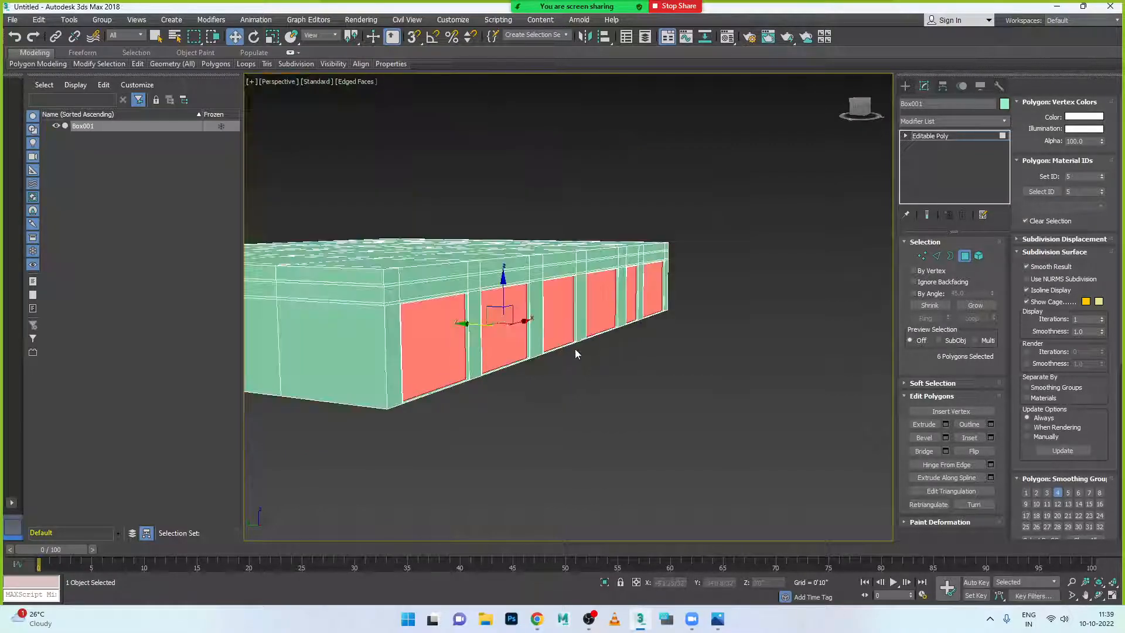
pyautogui.keyDown('alt'); pyautogui.moveTo(552, 360); pyautogui.dragTo(565, 357, button='middle'); pyautogui.keyUp('alt')
# - Leave Polygon sub-object mode and deselect Box001
pyautogui.rightClick(594, 299)
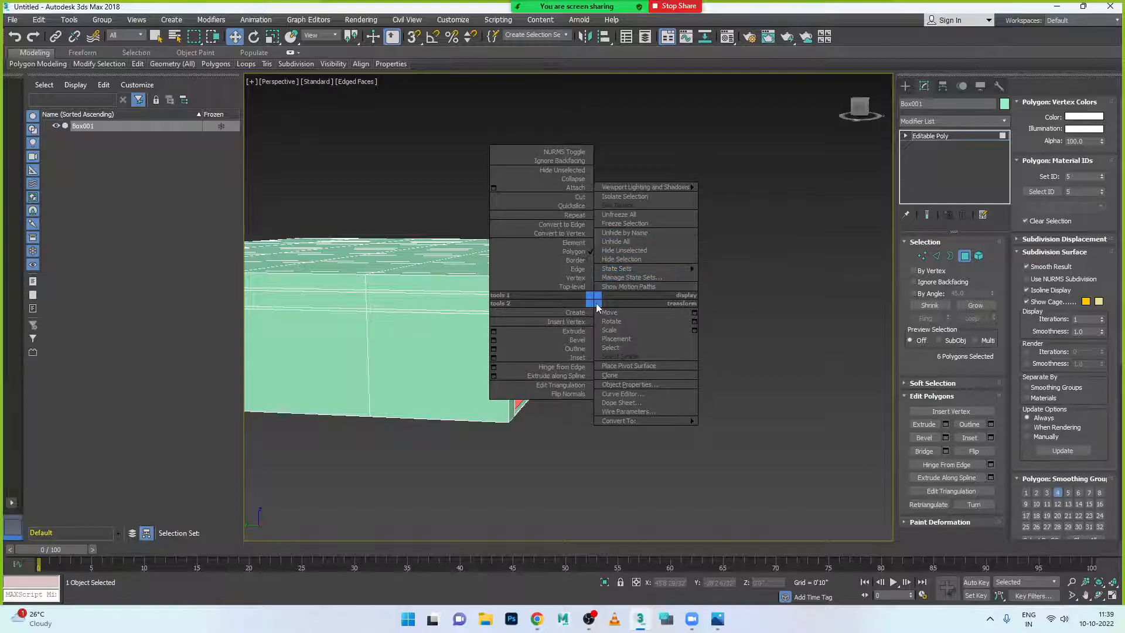
pyautogui.click(961, 263)
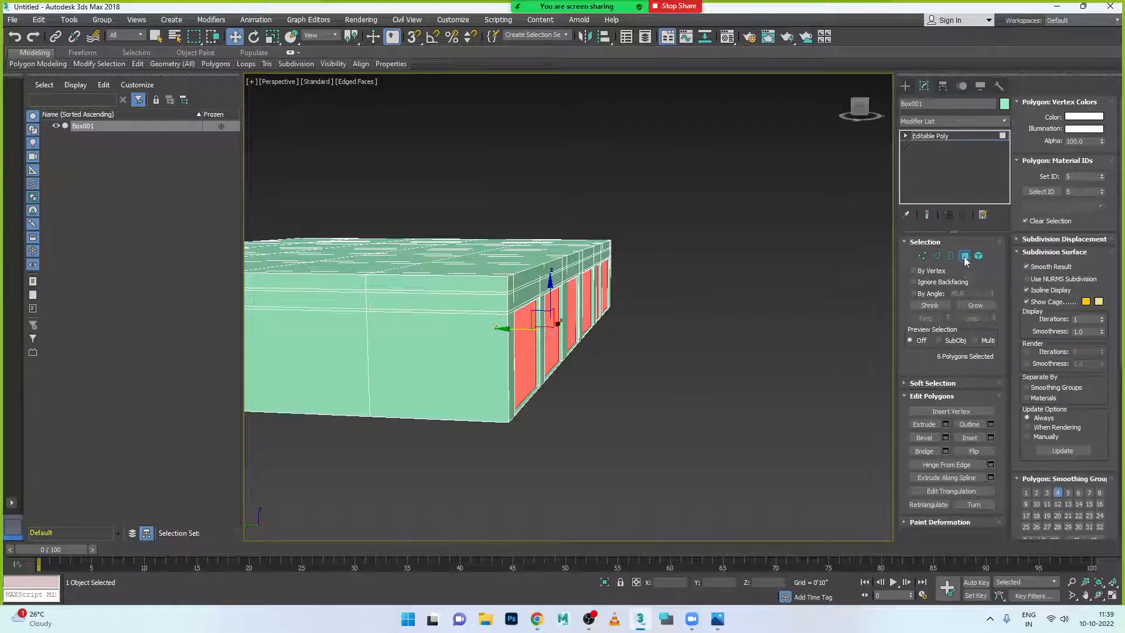
pyautogui.click(965, 258)
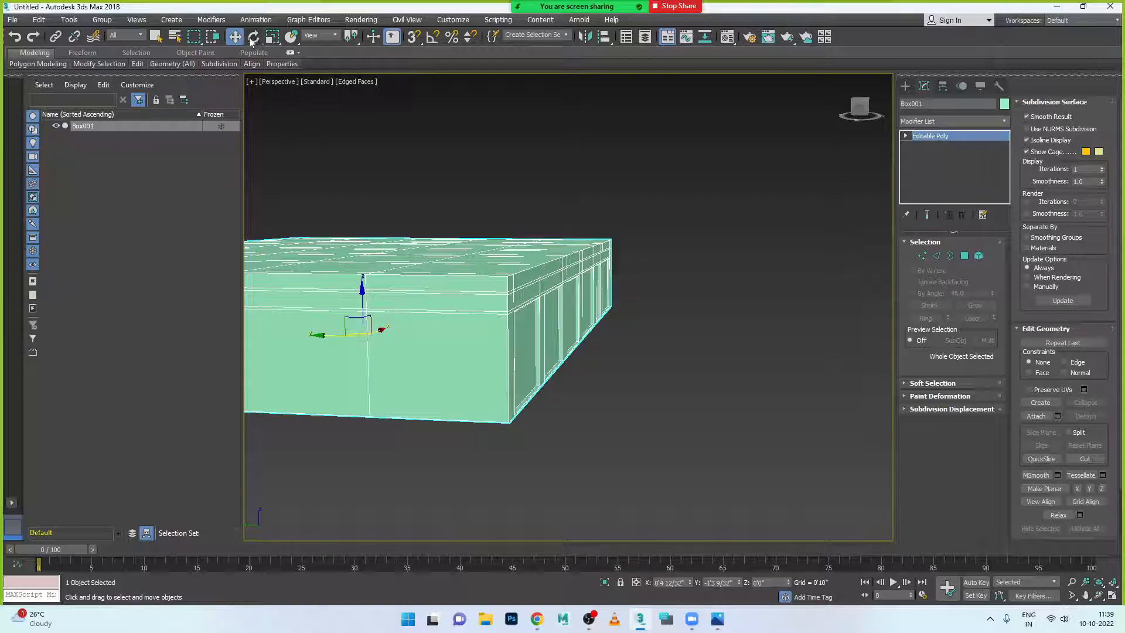
pyautogui.click(624, 305)
# - Orbit to a front-on view, reselect Box001, and bring up the reference render
pyautogui.keyDown('alt'); pyautogui.moveTo(641, 361); pyautogui.dragTo(500, 294, button='middle'); pyautogui.keyUp('alt')
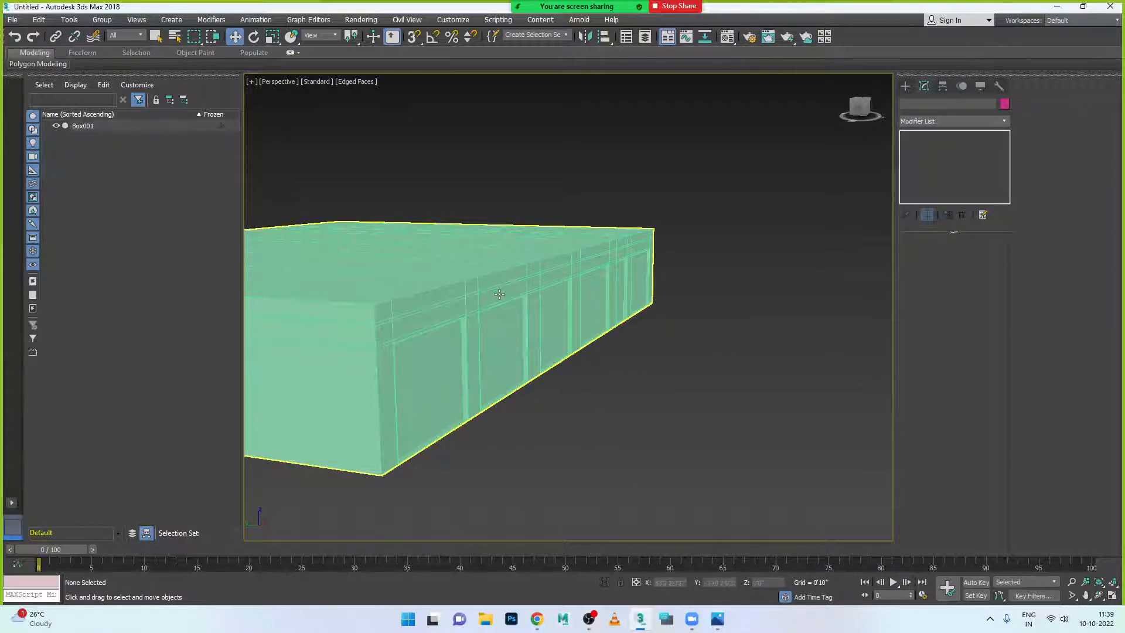
pyautogui.click(498, 290)
pyautogui.scroll(2, 496, 293)
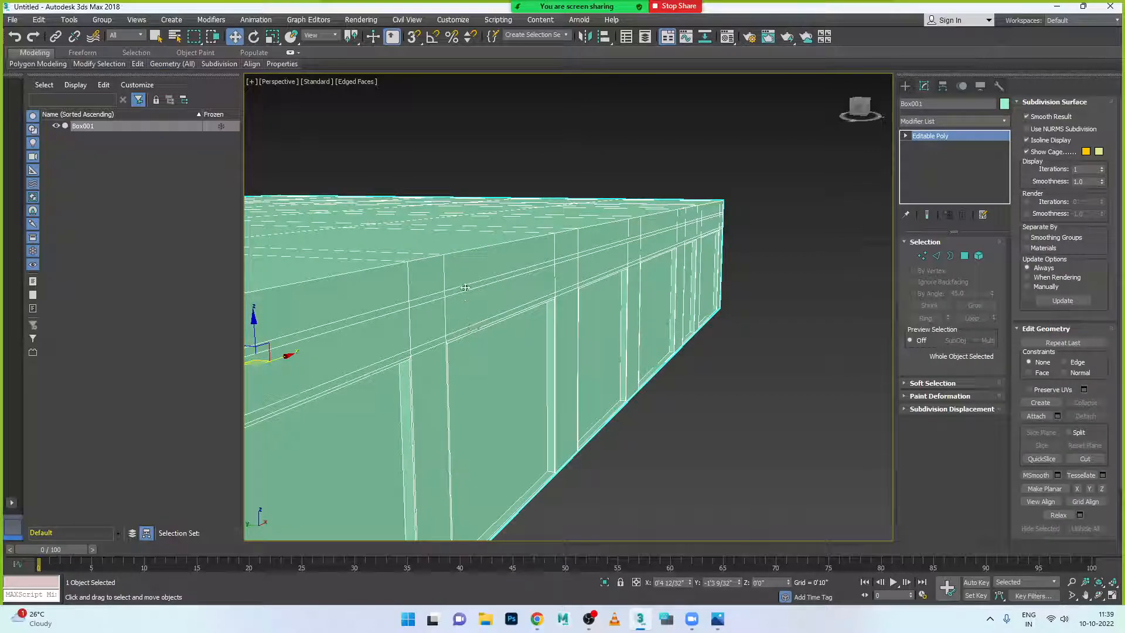
pyautogui.click(718, 618)
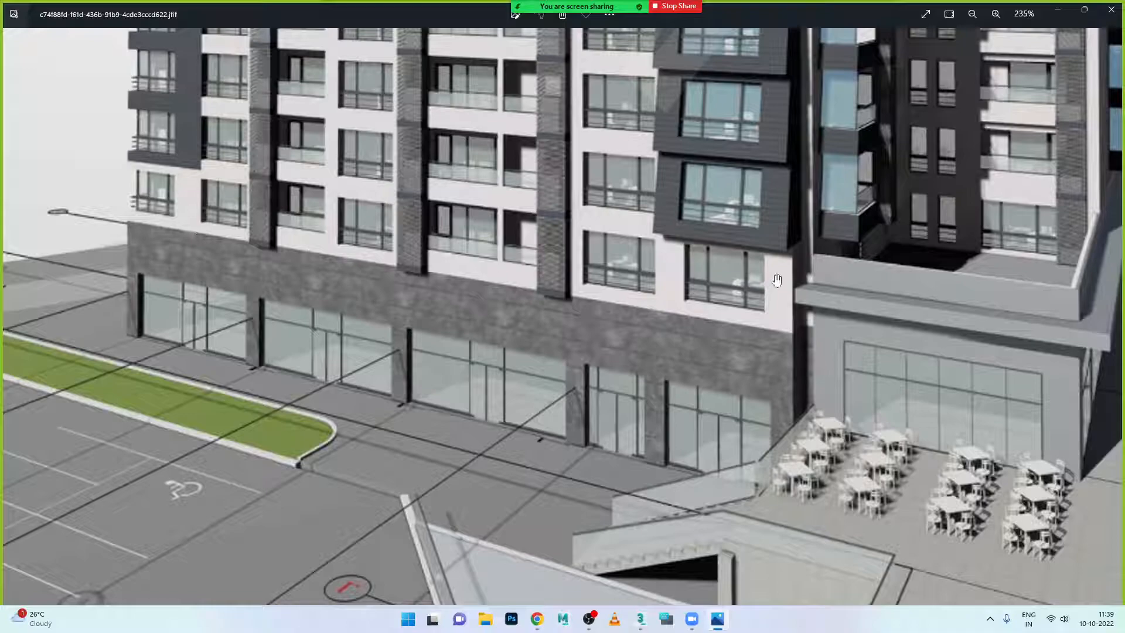
# - Zoom out slightly on the building render, then minimize Photos to return to the 3ds Max box model
pyautogui.scroll(-1, 776, 280)
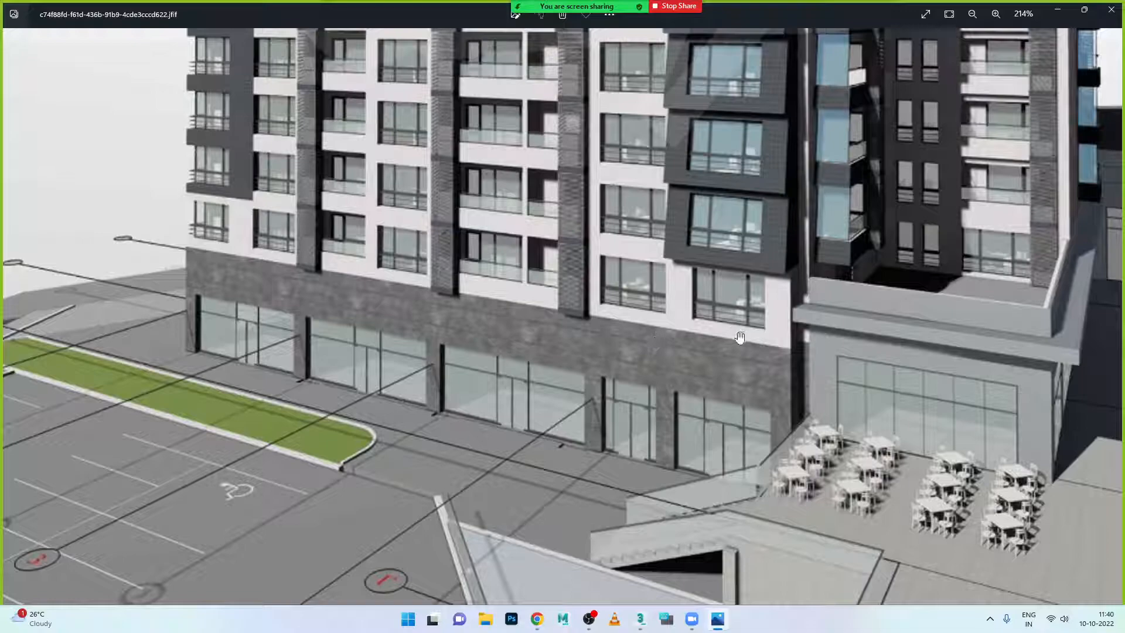
pyautogui.click(718, 620)
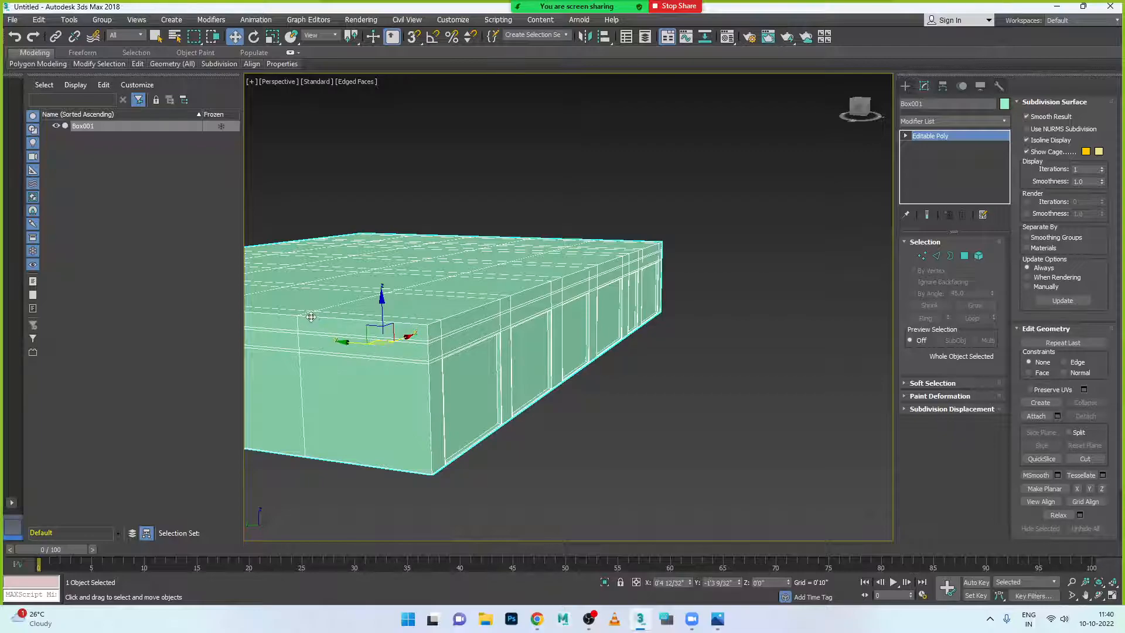
# - In Edge mode, select an edge loop across Box001's top and front and slide it toward the front corner
pyautogui.click(937, 256)
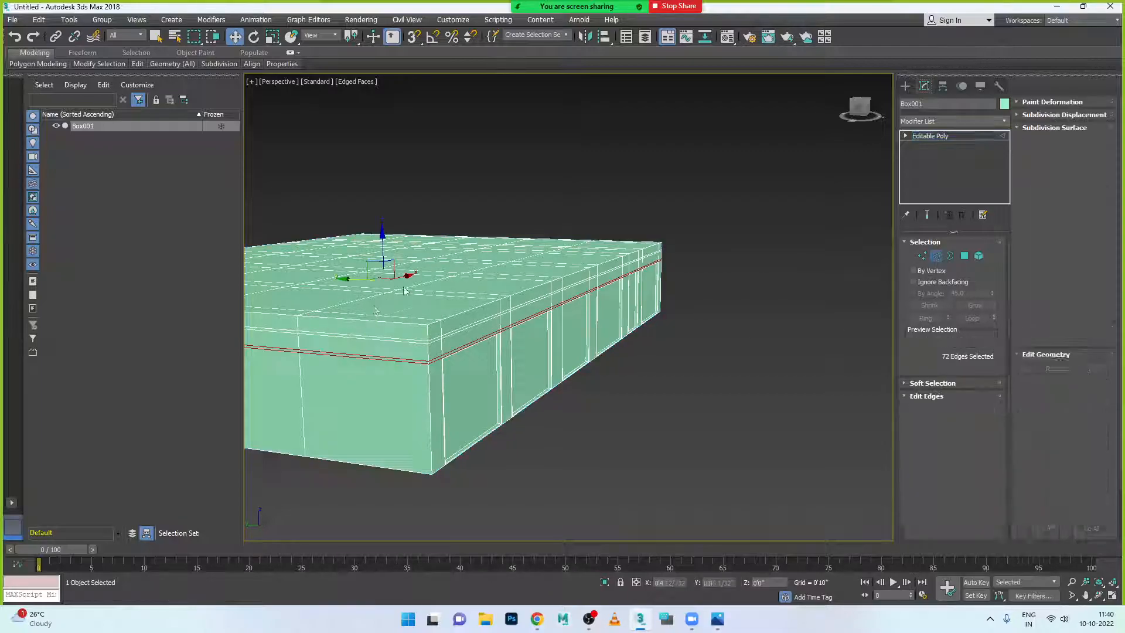
pyautogui.doubleClick(337, 304)
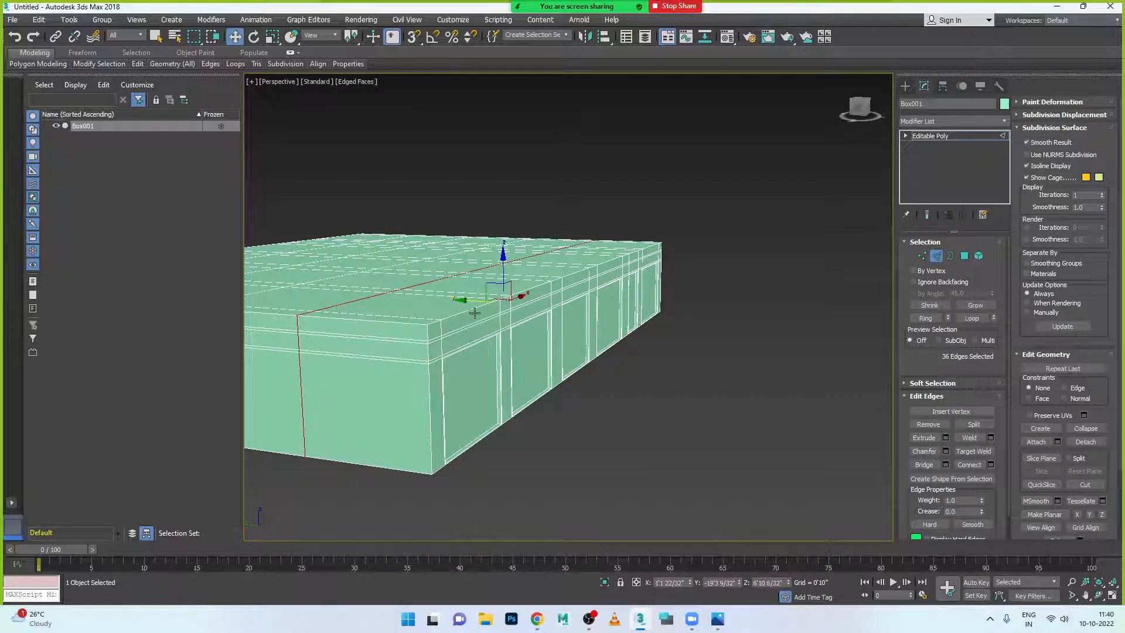
pyautogui.moveTo(465, 302); pyautogui.dragTo(542, 316)
pyautogui.keyDown('alt'); pyautogui.moveTo(542, 317); pyautogui.dragTo(519, 362, button='middle'); pyautogui.keyUp('alt')
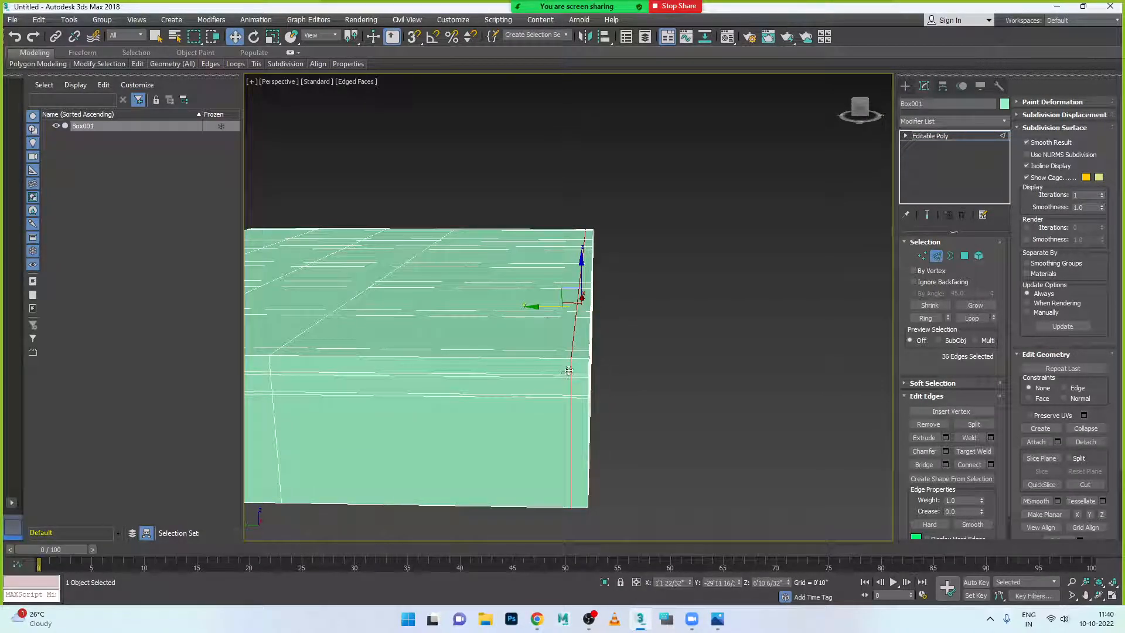
pyautogui.keyDown('alt'); pyautogui.moveTo(606, 392); pyautogui.dragTo(524, 319, button='middle'); pyautogui.keyUp('alt')
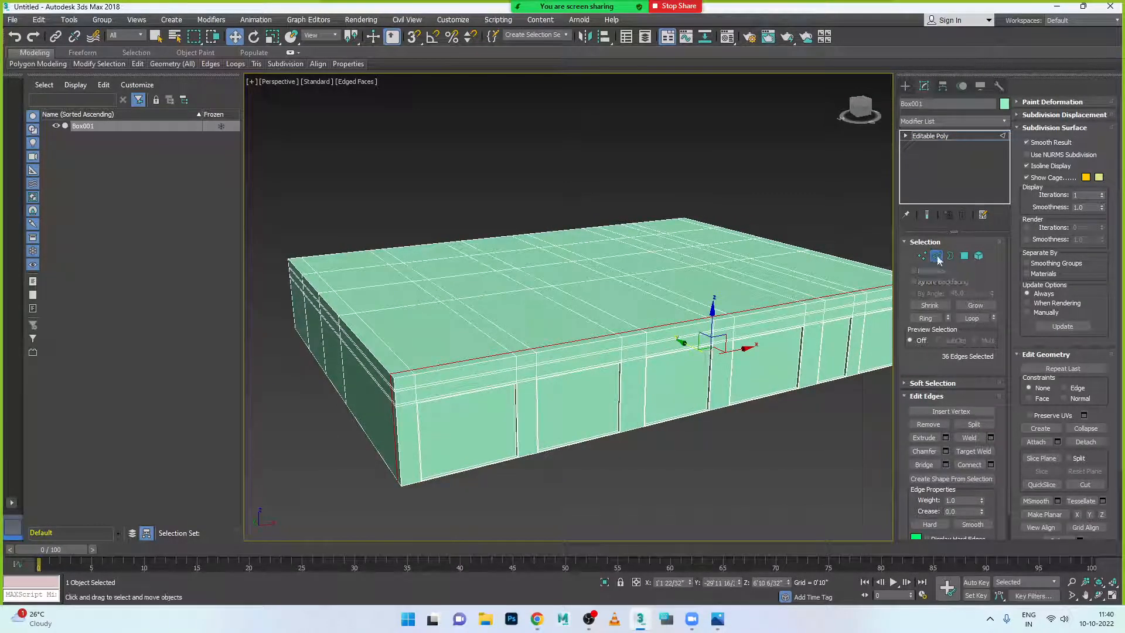
# - Exit Edge mode, reselect Box001, and bring the reference render up in Photos
pyautogui.click(937, 256)
pyautogui.click(718, 452)
pyautogui.click(521, 360)
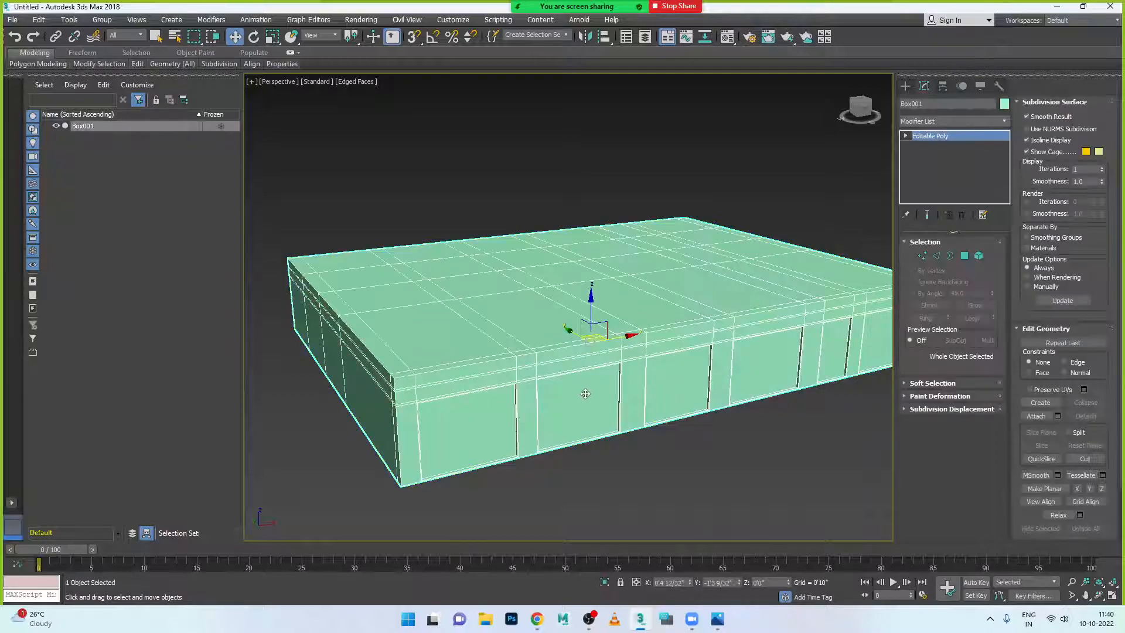
pyautogui.click(718, 619)
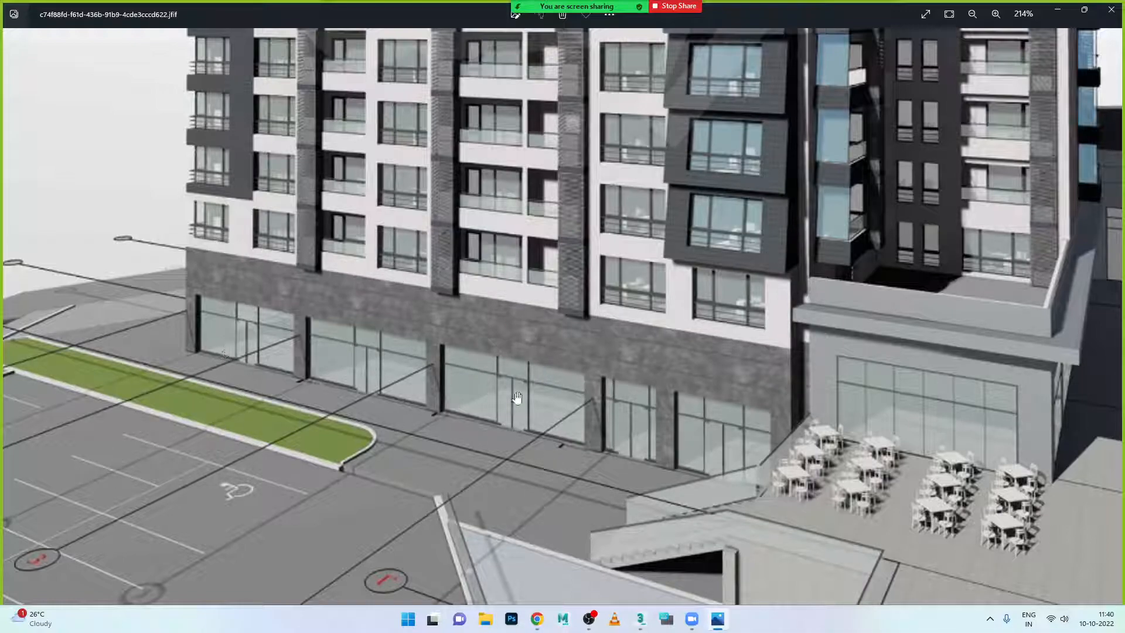
# - Back in 3ds Max, deselect everything and reselect the slab Box001
pyautogui.click(641, 620)
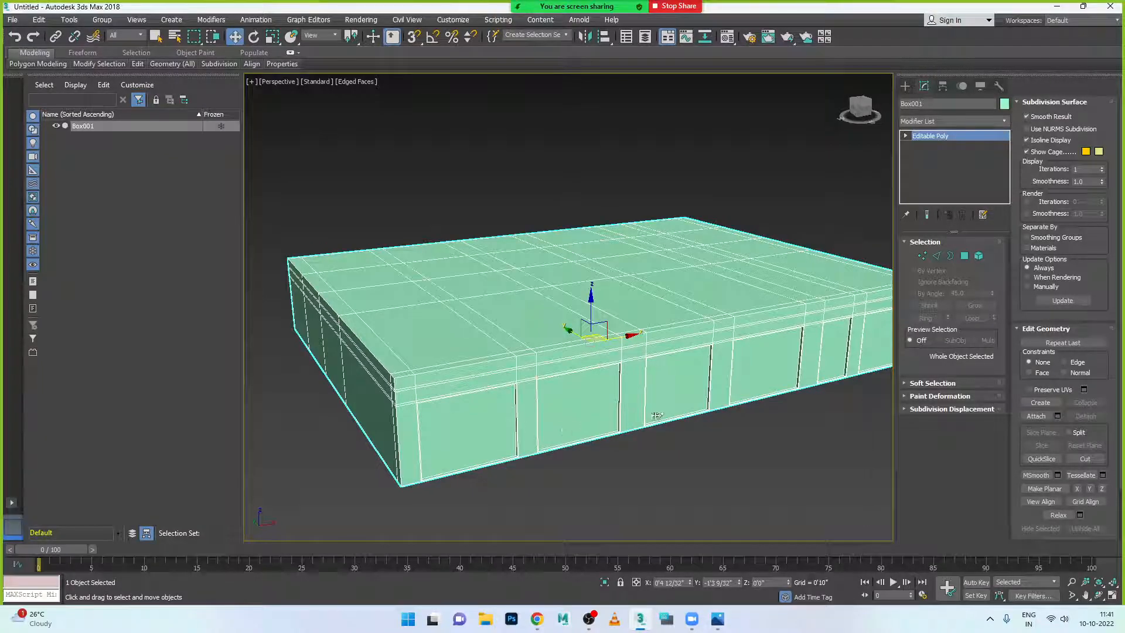
pyautogui.scroll(-3, 821, 376)
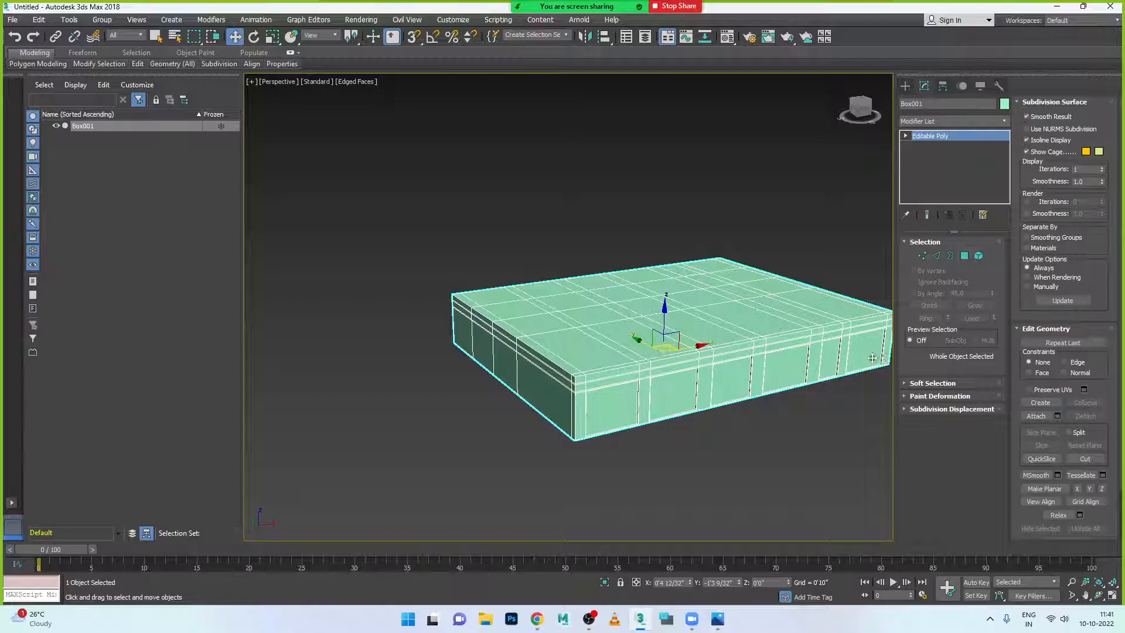
pyautogui.scroll(5, 862, 349)
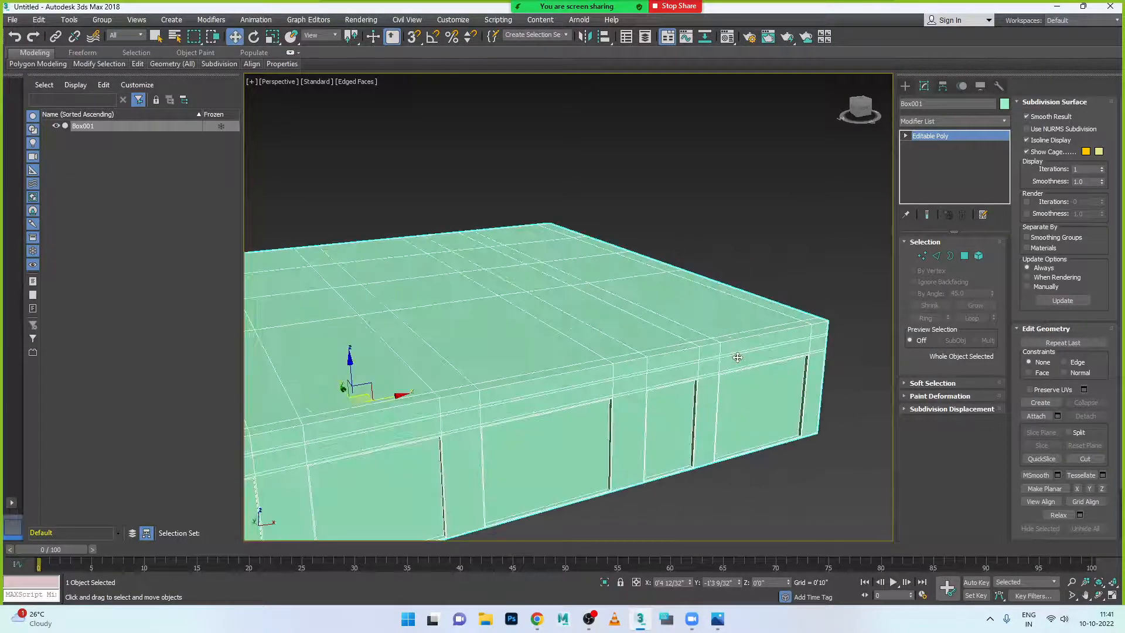
pyautogui.scroll(-3, 737, 358)
pyautogui.scroll(2, 735, 363)
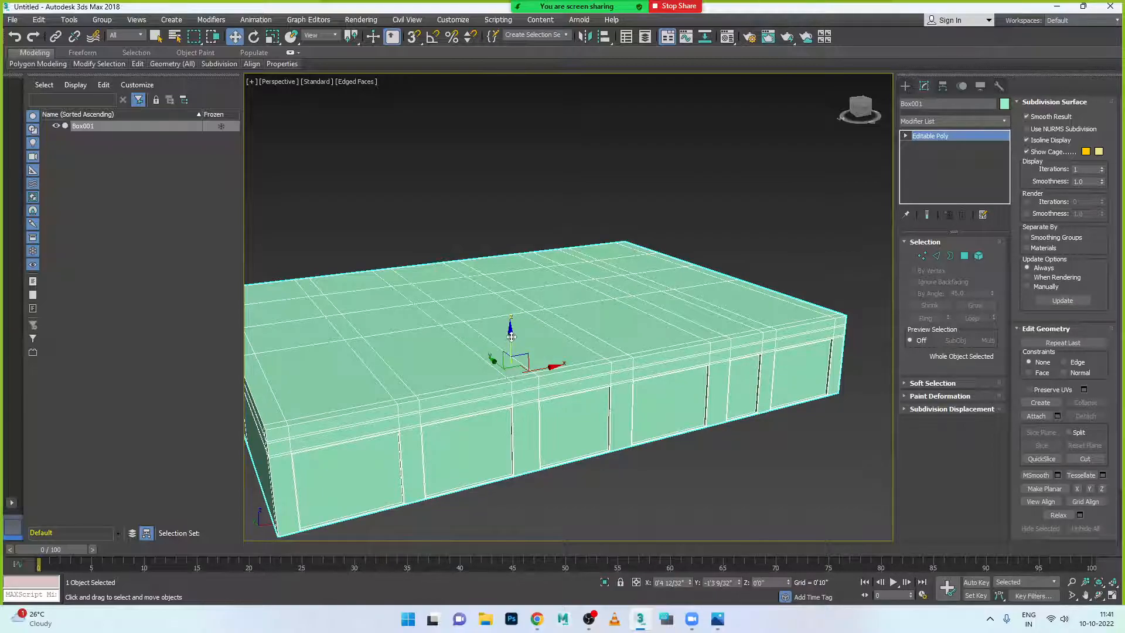
pyautogui.hotkey('ctrl', 'd')
pyautogui.click(522, 354)
# - Shift-drag a Copy of Box001 upward, then lower Box002 so it sits directly on the slab
pyautogui.moveTo(509, 336)
pyautogui.keyDown('shift'); pyautogui.mouseDown()
pyautogui.moveTo(522, 237)
pyautogui.moveTo(526, 261)
pyautogui.mouseUp(); pyautogui.keyUp('shift')
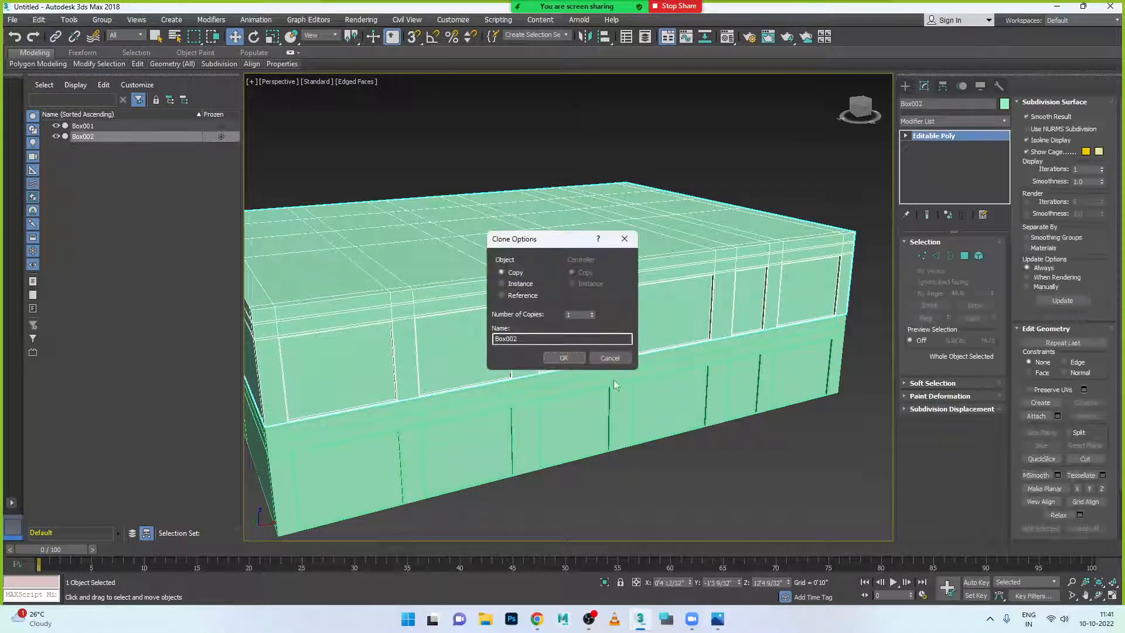
pyautogui.click(564, 357)
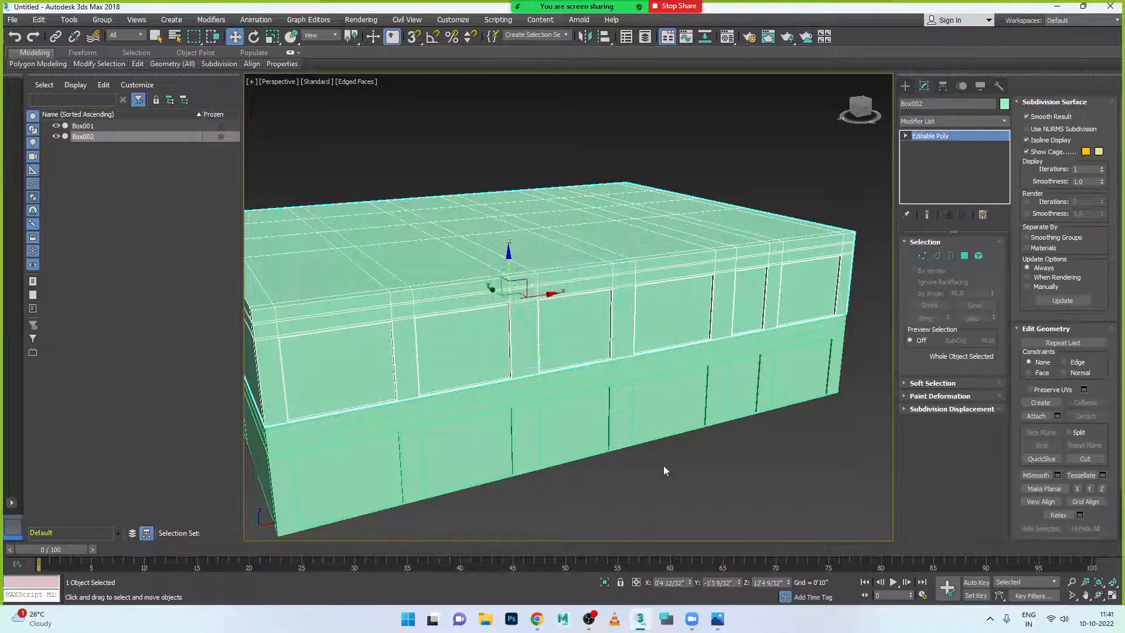
pyautogui.scroll(-5, 664, 465)
pyautogui.keyDown('alt'); pyautogui.moveTo(641, 472); pyautogui.dragTo(648, 445, button='middle'); pyautogui.keyUp('alt')
pyautogui.scroll(5, 663, 410)
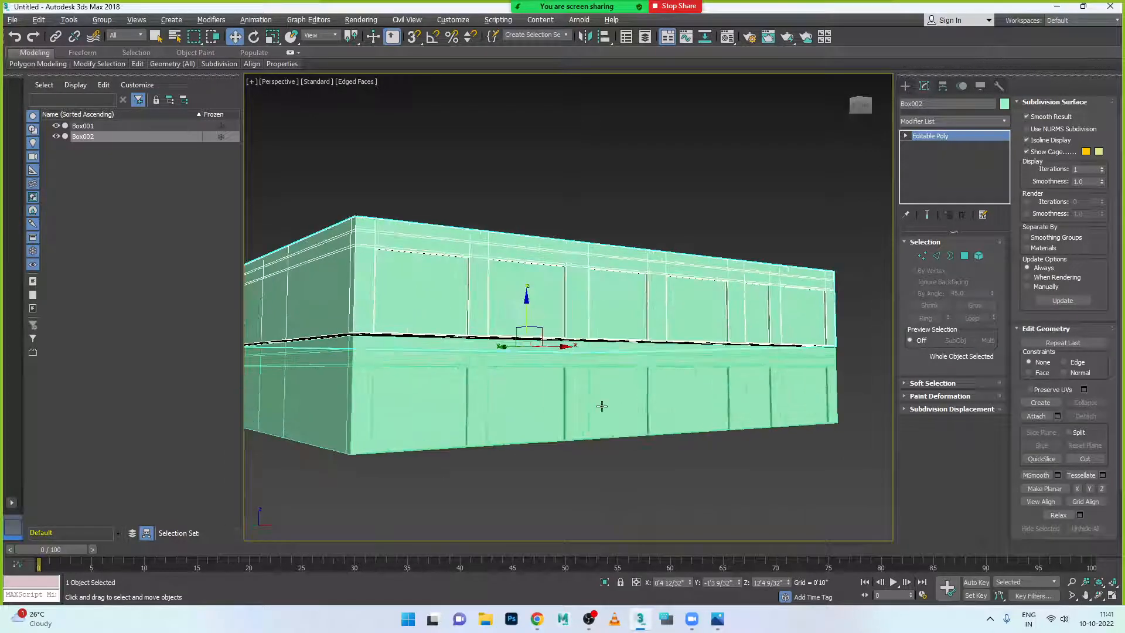
pyautogui.scroll(2, 559, 417)
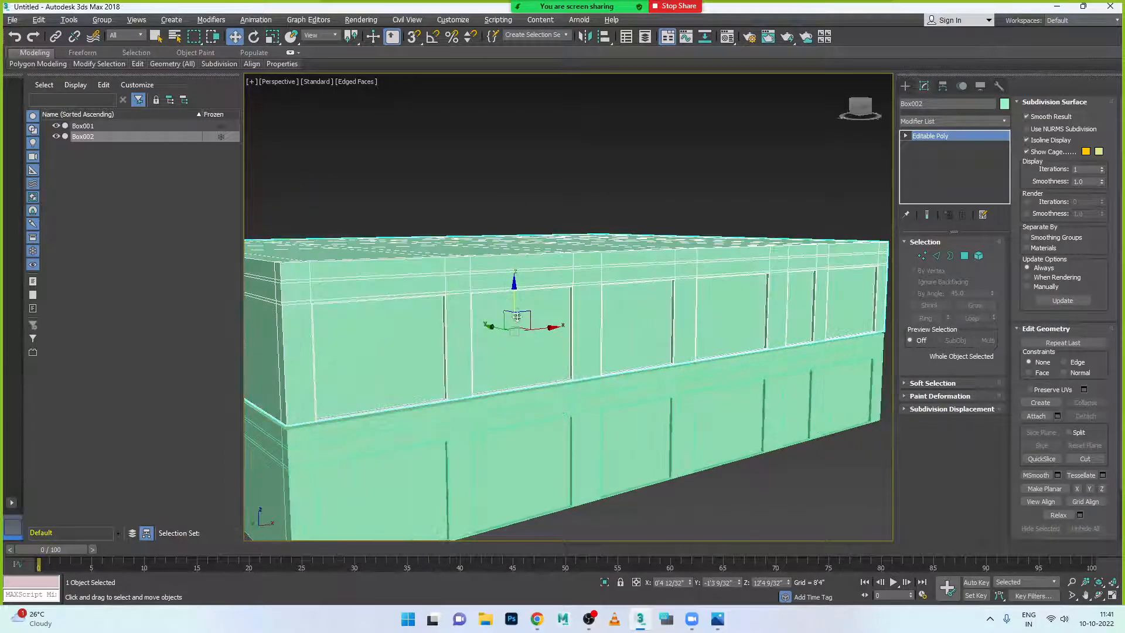
pyautogui.moveTo(516, 289); pyautogui.dragTo(520, 290)
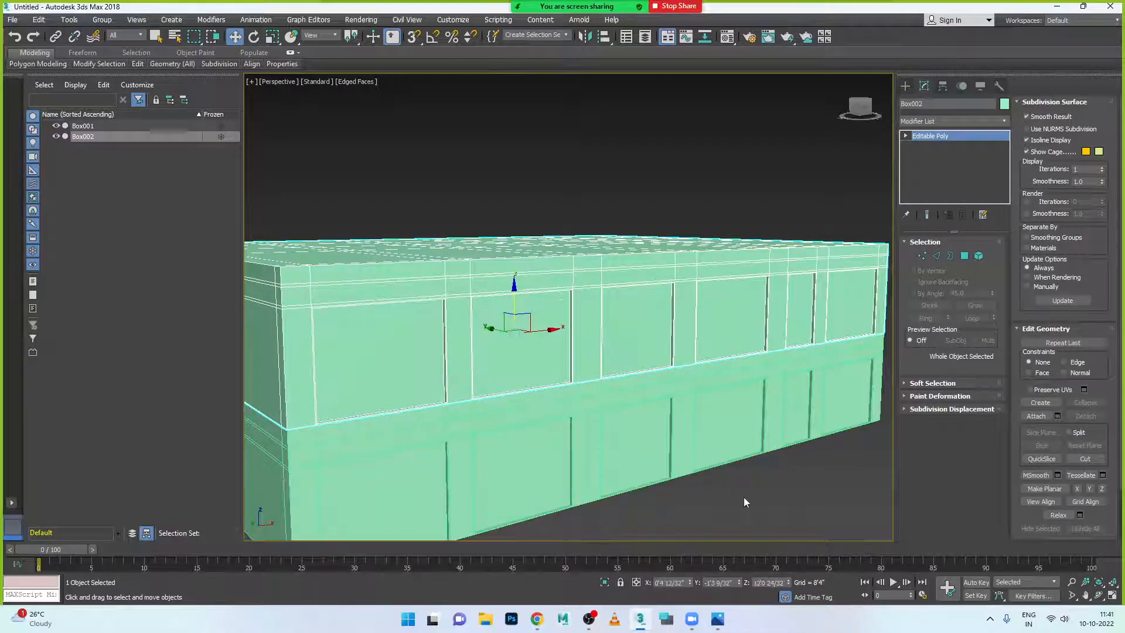
# - Marquee-select both Box001 and Box002 together
pyautogui.click(747, 497)
pyautogui.scroll(-5, 741, 495)
pyautogui.keyDown('alt'); pyautogui.moveTo(741, 495); pyautogui.dragTo(540, 384, button='middle'); pyautogui.keyUp('alt')
pyautogui.moveTo(369, 293); pyautogui.dragTo(902, 532)
# - Give both boxes a grey custom object colour and deselect them
pyautogui.click(1006, 104)
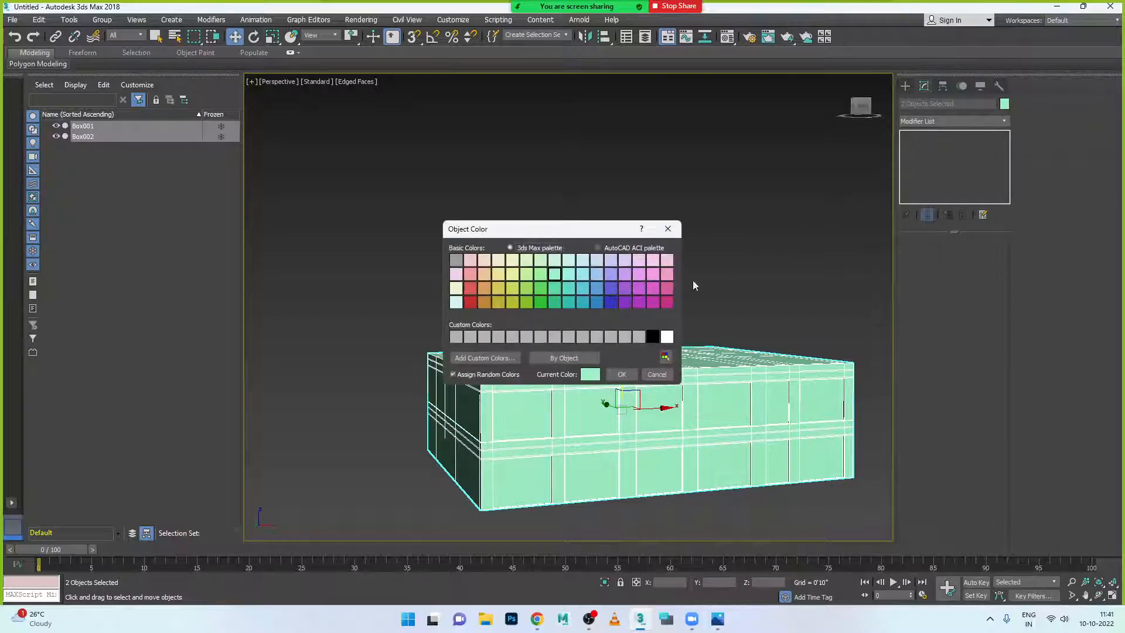
pyautogui.click(582, 337)
pyautogui.click(621, 374)
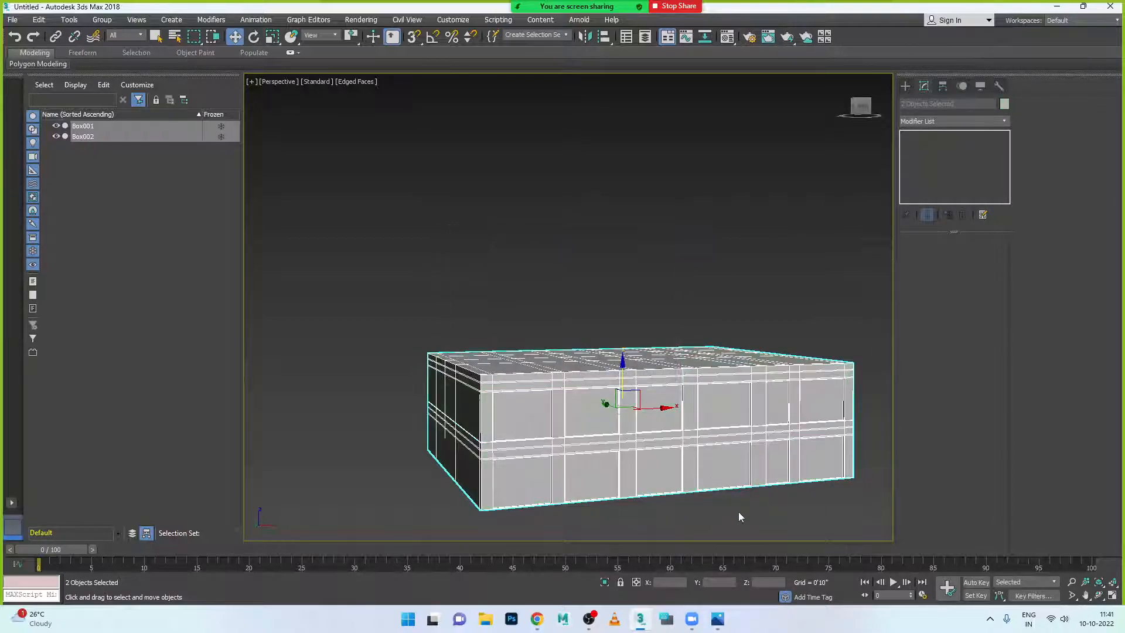
pyautogui.click(737, 513)
# - Orbit to the boxes' left side and compare them against the reference render in Photos
pyautogui.keyDown('alt'); pyautogui.moveTo(730, 482); pyautogui.dragTo(674, 390, button='middle'); pyautogui.keyUp('alt')
pyautogui.click(718, 619)
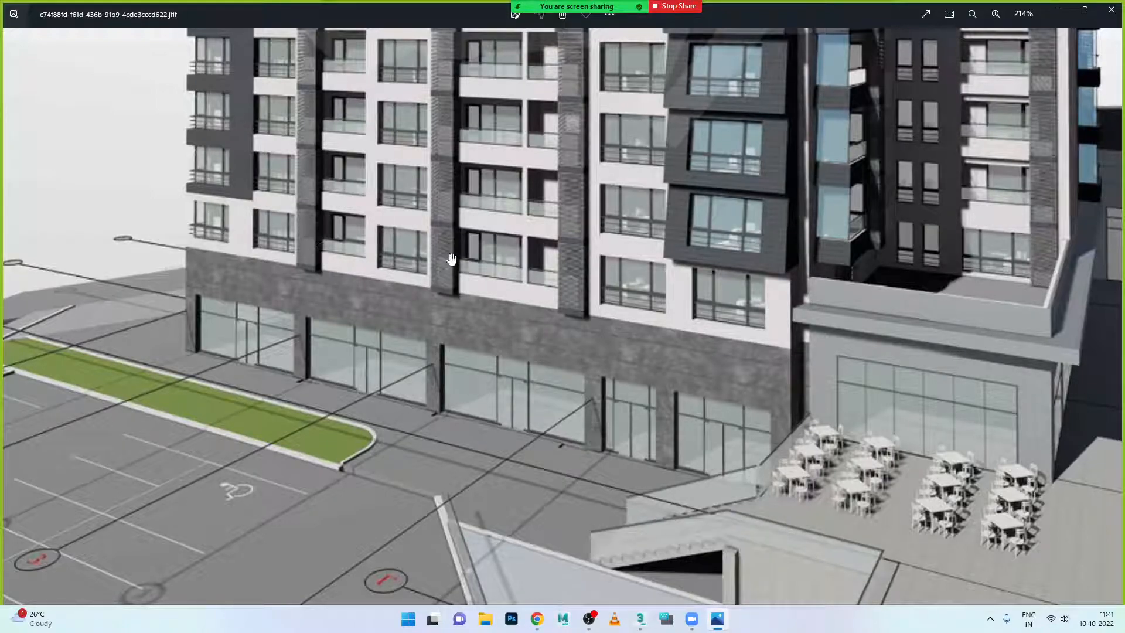
pyautogui.click(717, 619)
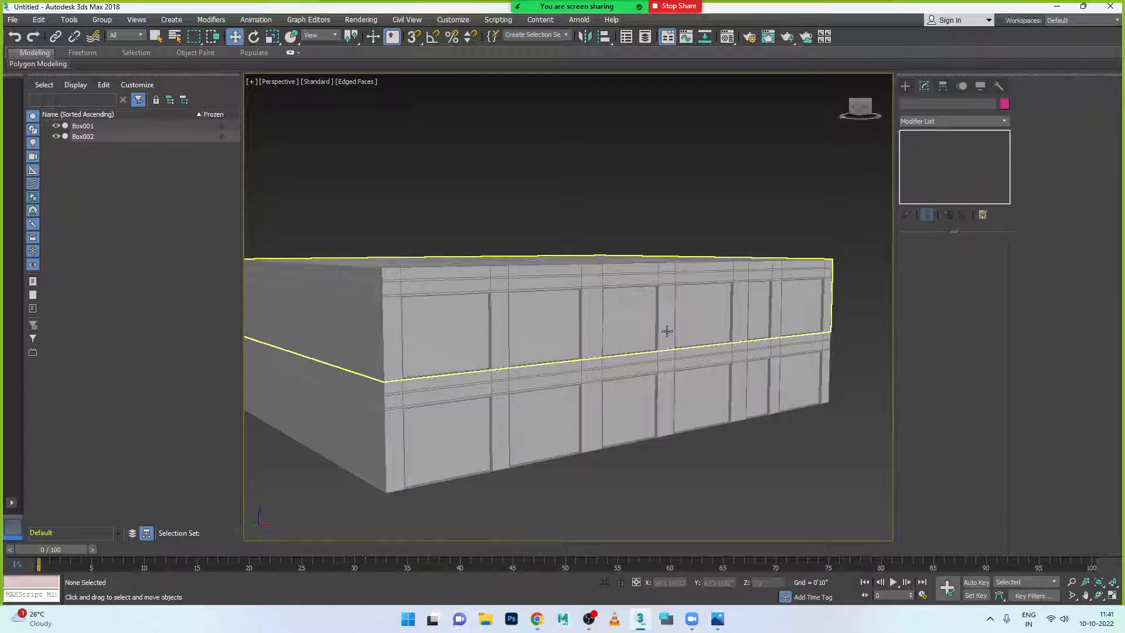
# - Select Box002 and, in Edge mode, pick one horizontal and two vertical edge loops, then clear the selection
pyautogui.keyDown('alt'); pyautogui.moveTo(772, 319); pyautogui.dragTo(824, 276, button='middle'); pyautogui.keyUp('alt')
pyautogui.scroll(2, 762, 329)
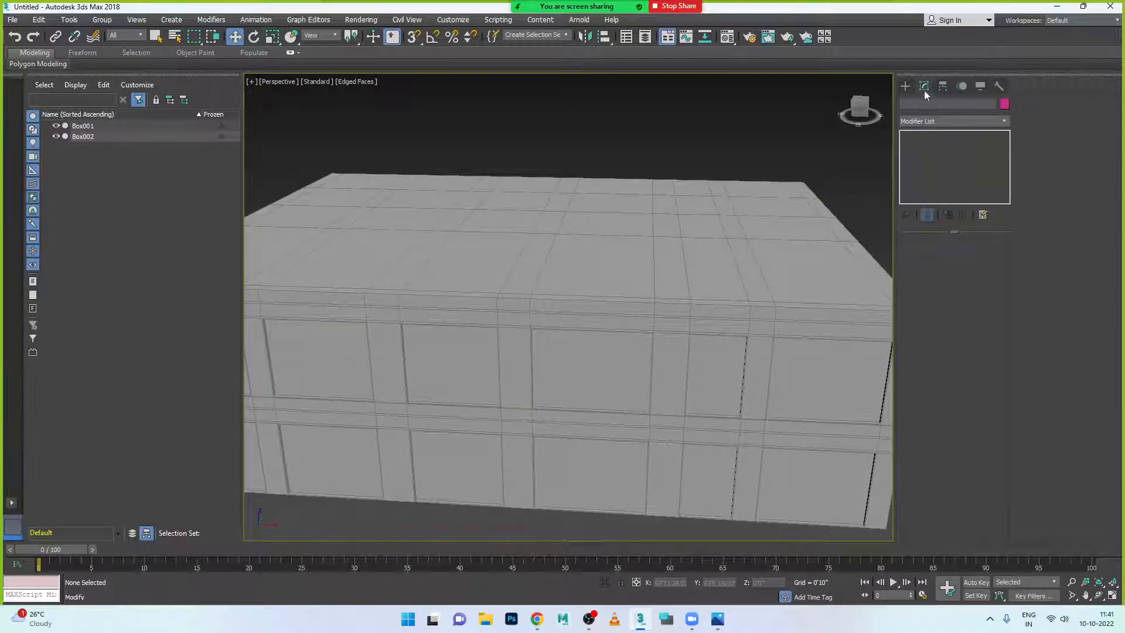
pyautogui.click(789, 306)
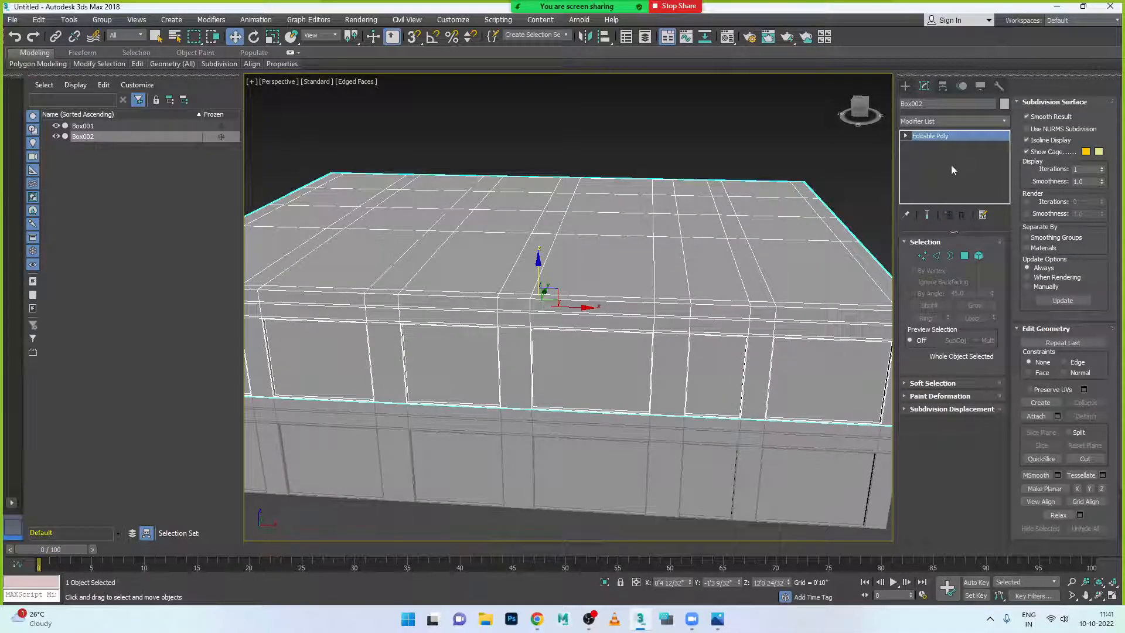
pyautogui.click(937, 256)
pyautogui.doubleClick(778, 297)
pyautogui.doubleClick(768, 291)
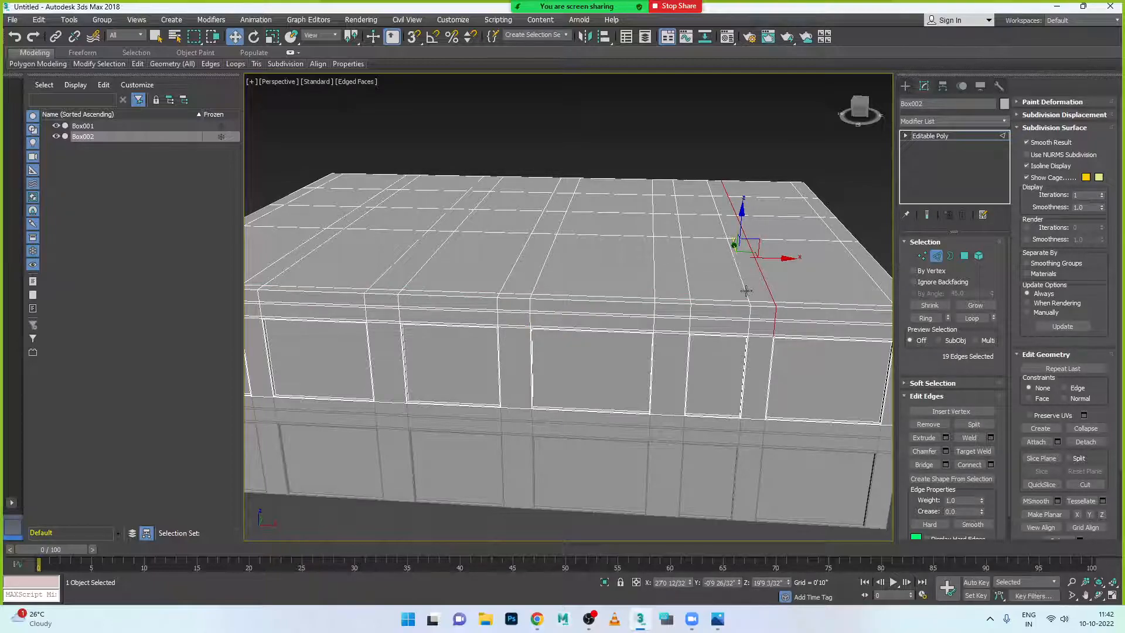
pyautogui.keyDown('ctrl'); pyautogui.doubleClick(746, 291); pyautogui.keyUp('ctrl')
pyautogui.moveTo(774, 364)
pyautogui.keyDown('alt'); pyautogui.mouseDown(button='middle')
pyautogui.moveTo(771, 338)
pyautogui.moveTo(786, 354)
pyautogui.mouseUp(button='middle'); pyautogui.keyUp('alt')
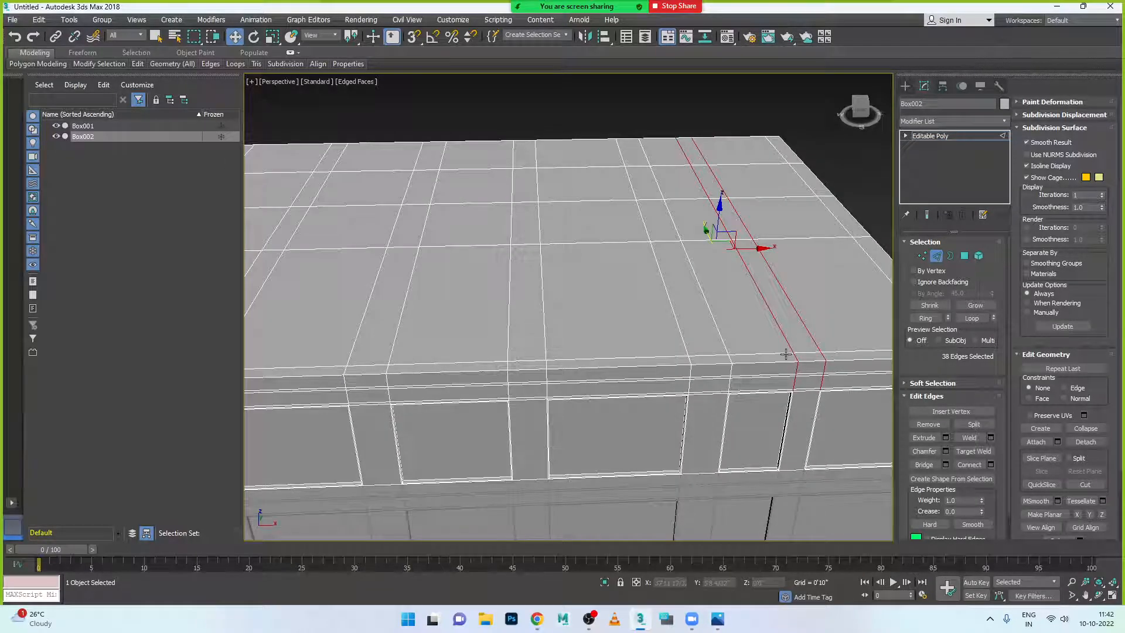
pyautogui.hotkey('ctrl', 'd')
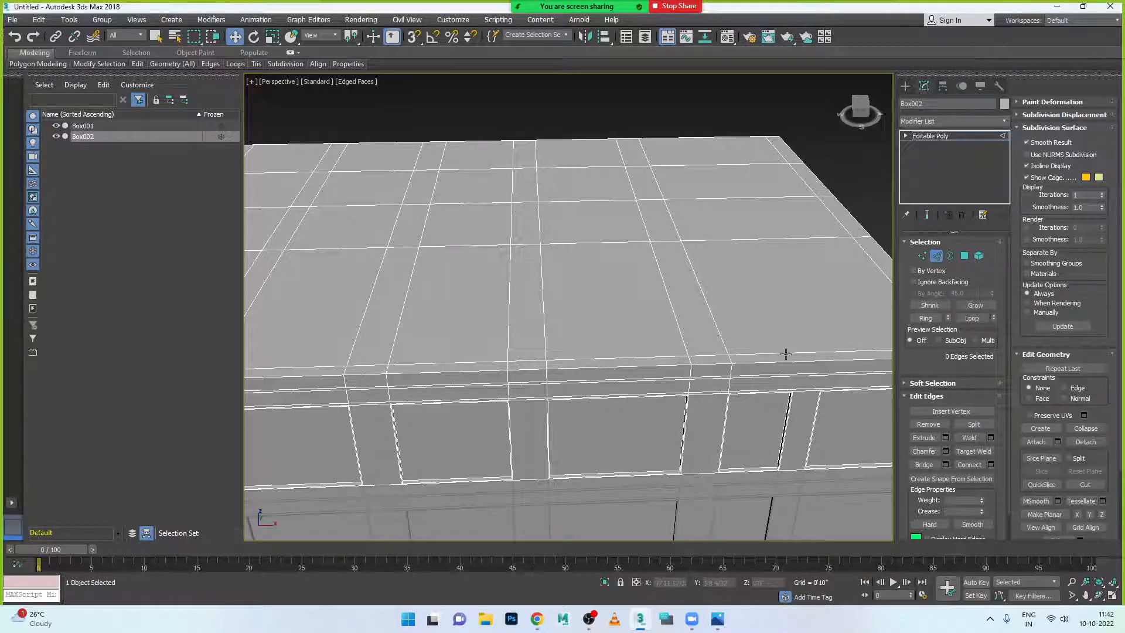
pyautogui.keyDown('alt'); pyautogui.moveTo(768, 392); pyautogui.dragTo(740, 360, button='middle'); pyautogui.keyUp('alt')
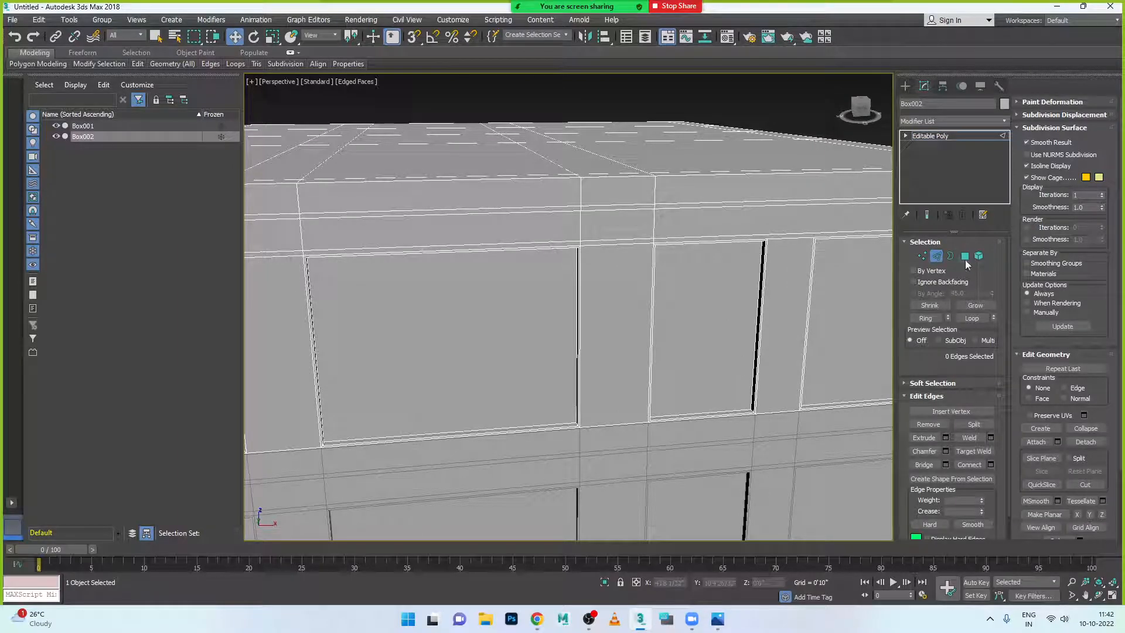
# - In Polygon mode, select two neighbouring wall panels on Box002 and compare with the reference render
pyautogui.click(965, 256)
pyautogui.click(733, 314)
pyautogui.keyDown('ctrl'); pyautogui.click(836, 323); pyautogui.keyUp('ctrl')
pyautogui.scroll(-2, 756, 328)
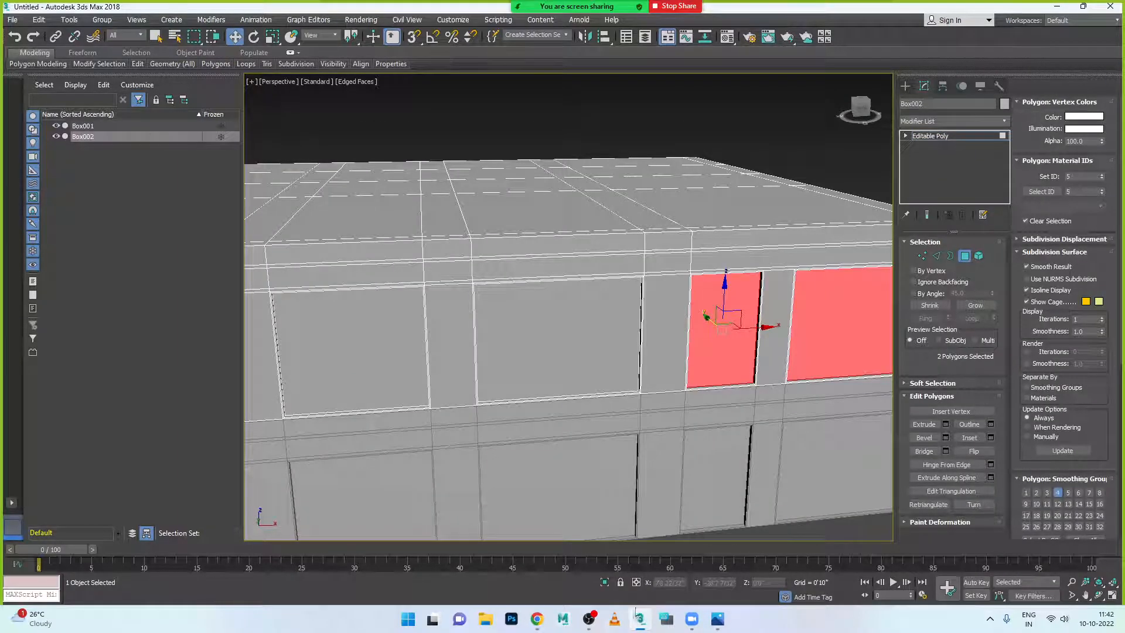
pyautogui.click(719, 629)
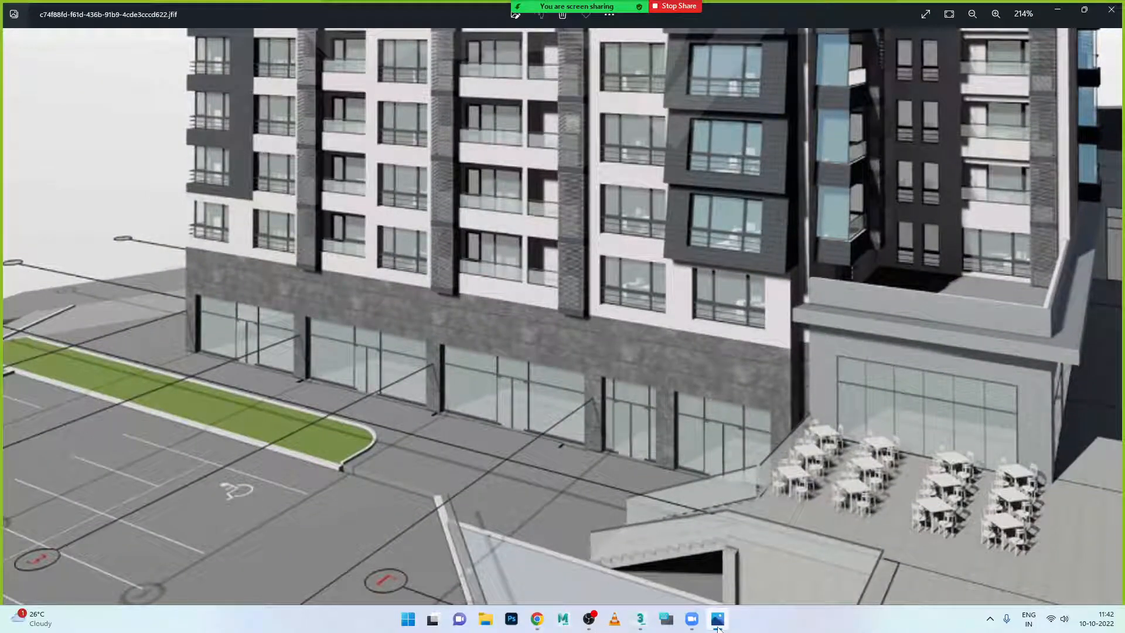
pyautogui.click(719, 628)
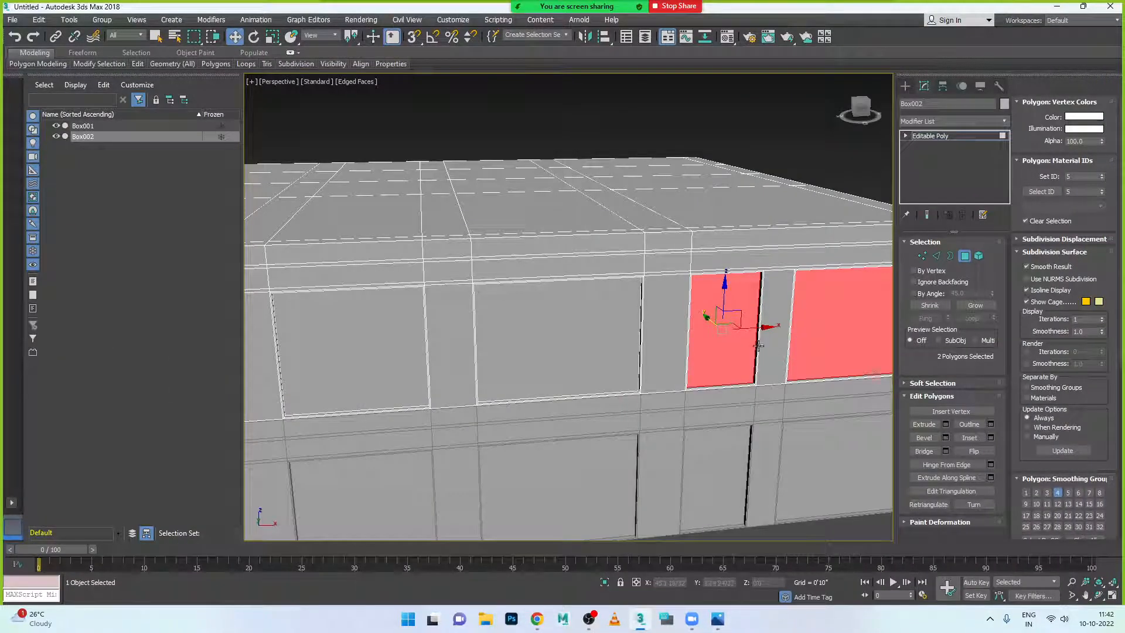
pyautogui.scroll(-3, 759, 346)
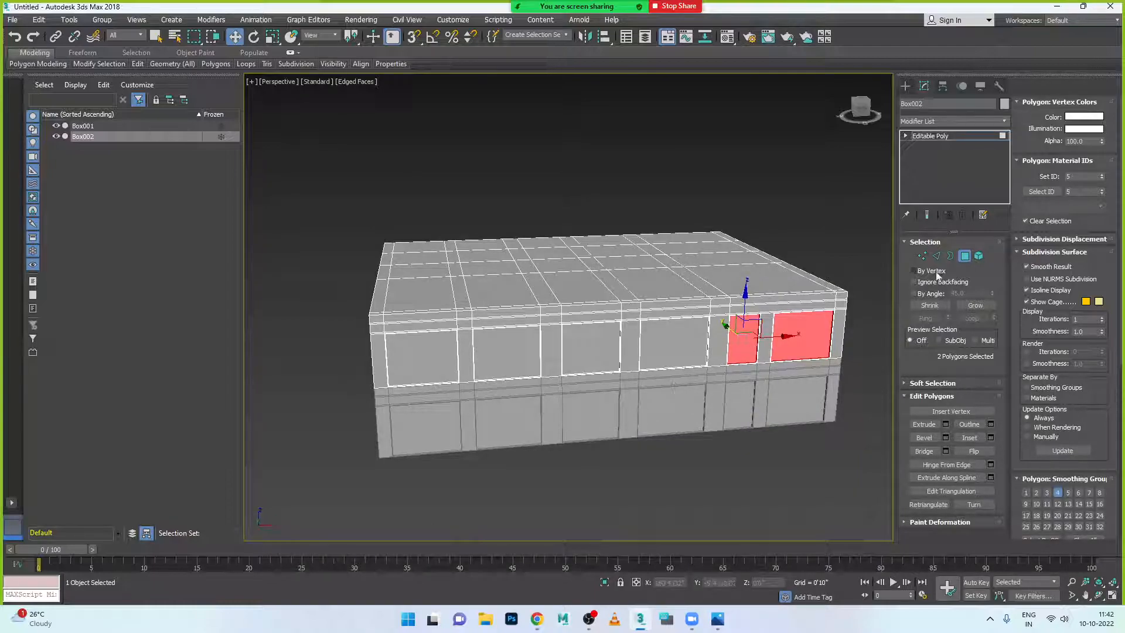
# - Exit Polygon mode, delete Box002, and reselect the slab Box001
pyautogui.click(965, 256)
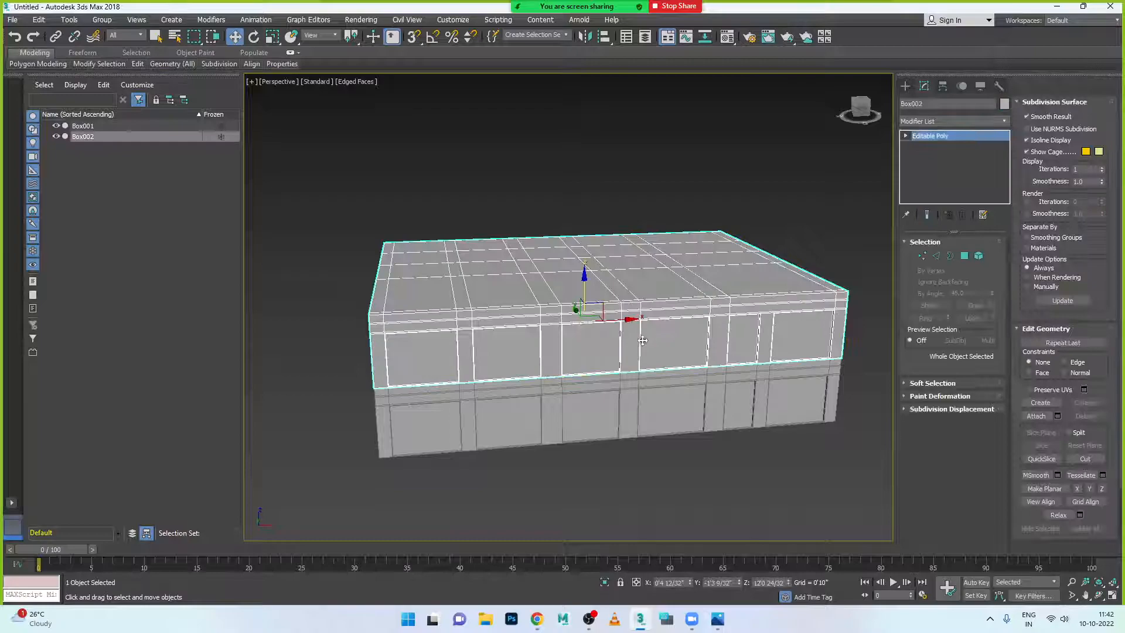
pyautogui.press('Delete')
pyautogui.keyDown('alt'); pyautogui.moveTo(599, 383); pyautogui.dragTo(616, 376, button='middle'); pyautogui.keyUp('alt')
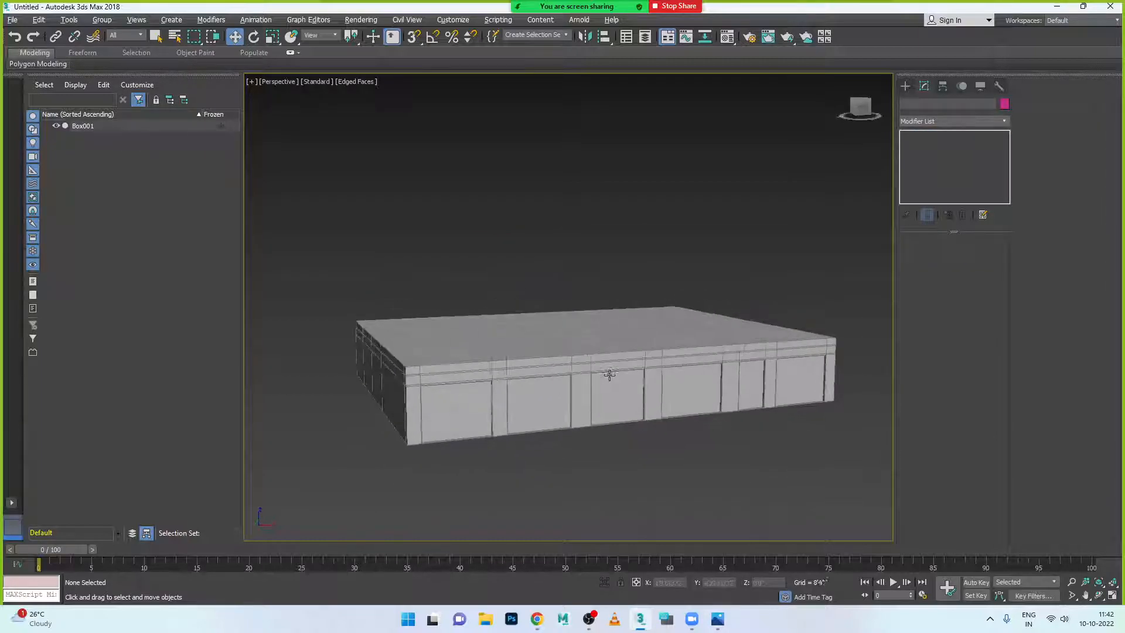
pyautogui.scroll(2, 621, 364)
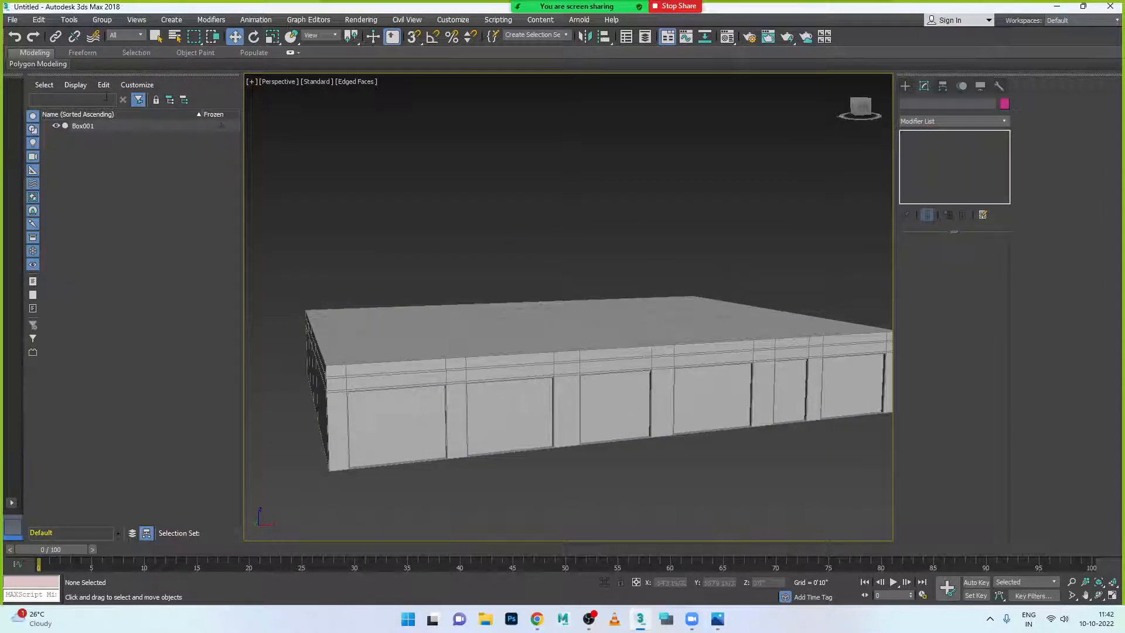
pyautogui.click(502, 335)
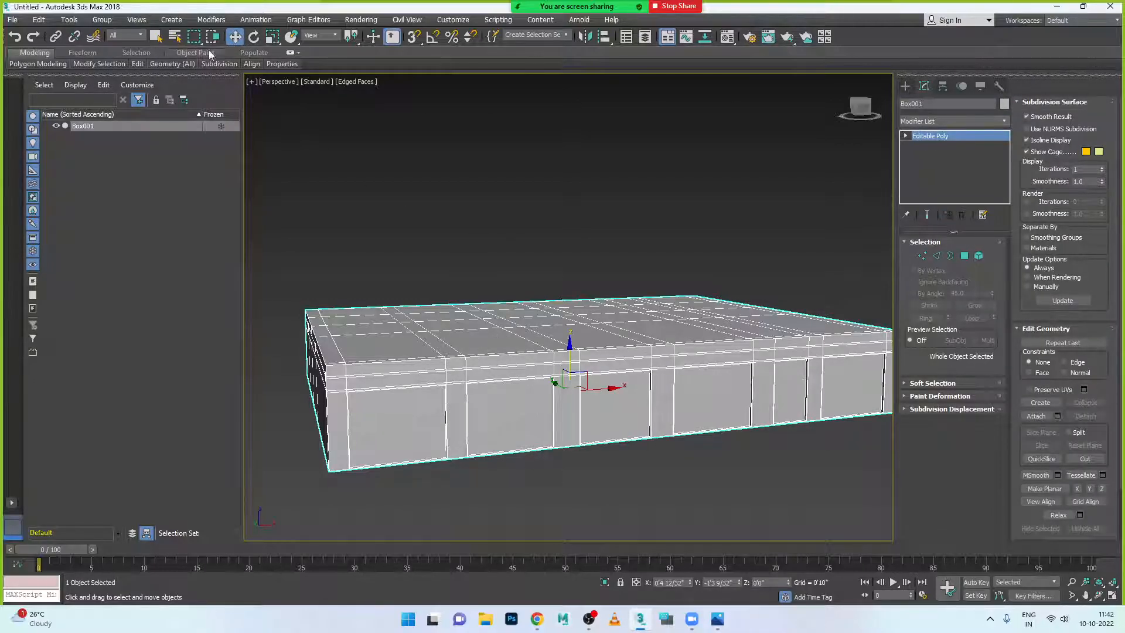
# - Start a new Standard Primitives box by dragging its base over the slab
pyautogui.click(912, 86)
pyautogui.click(929, 157)
pyautogui.moveTo(307, 310); pyautogui.dragTo(899, 328)
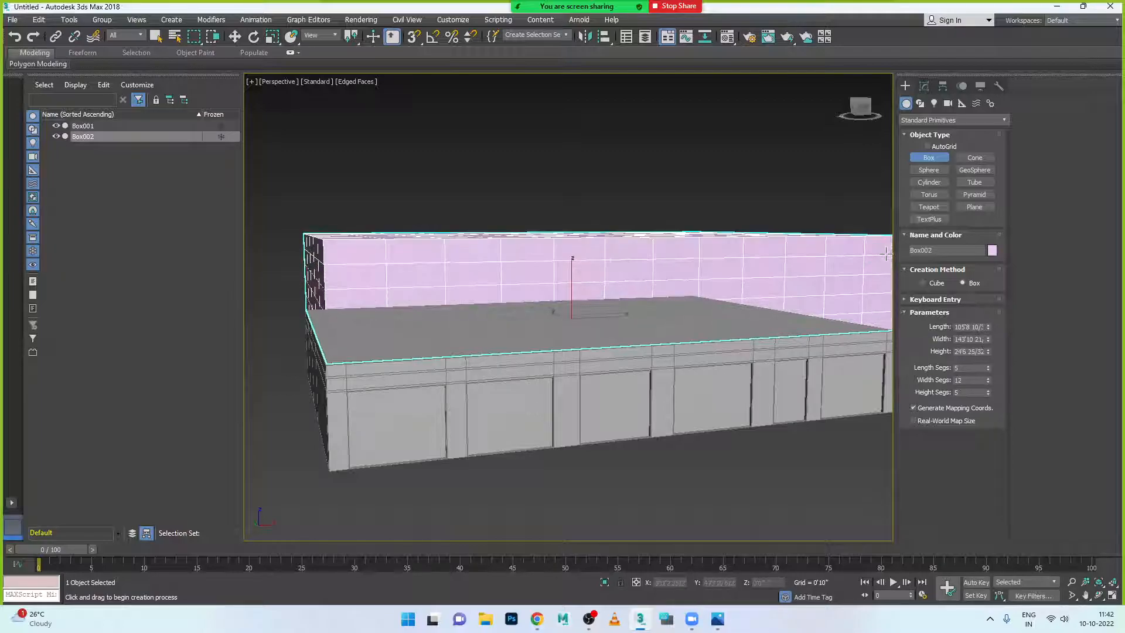
# - Finish the new box at 24'6" height, move it over the grey slab, and raise it onto the slab in Left view
pyautogui.click(857, 272)
pyautogui.scroll(-3, 740, 368)
pyautogui.keyDown('alt'); pyautogui.moveTo(632, 386); pyautogui.dragTo(673, 394, button='middle'); pyautogui.keyUp('alt')
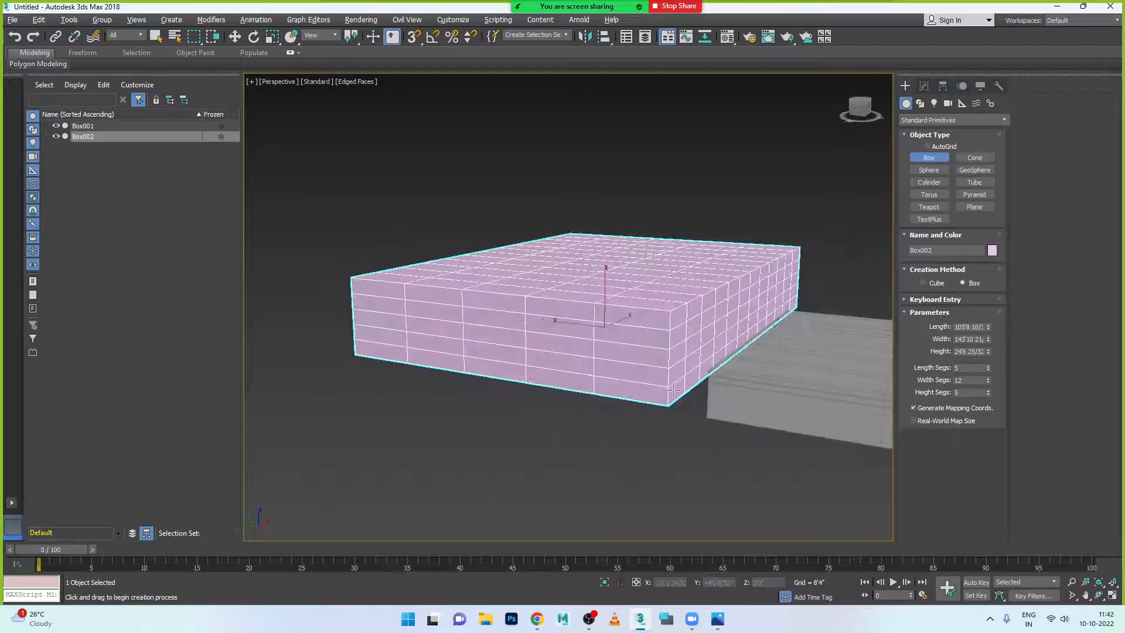
pyautogui.press('w')
pyautogui.scroll(-3, 644, 366)
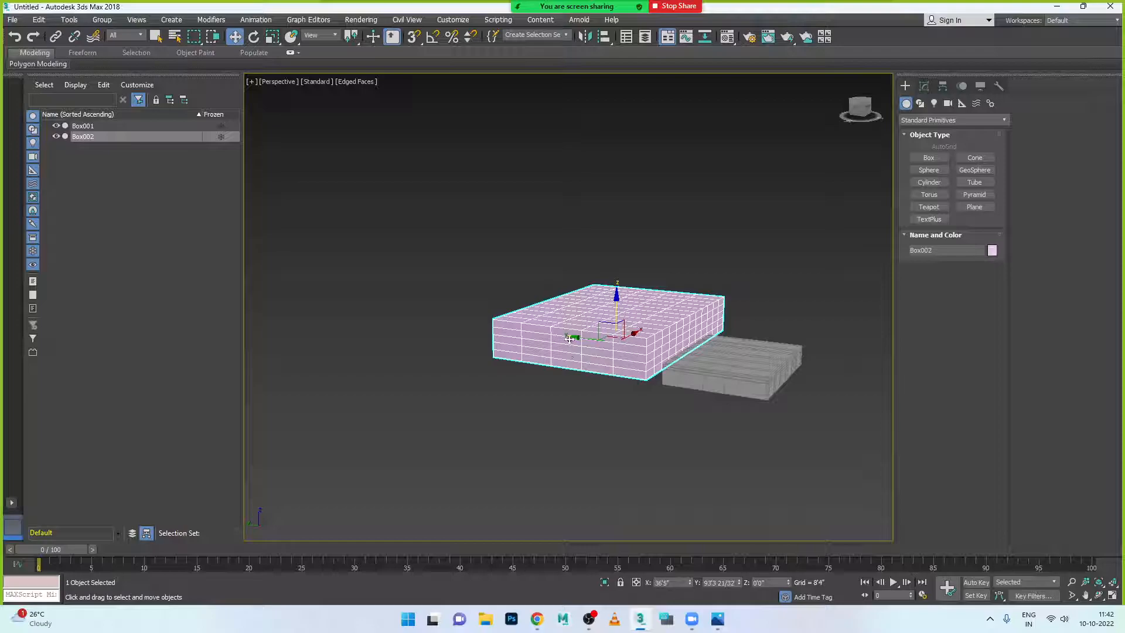
pyautogui.moveTo(570, 339); pyautogui.dragTo(702, 354)
pyautogui.hotkey('alt', 'w')
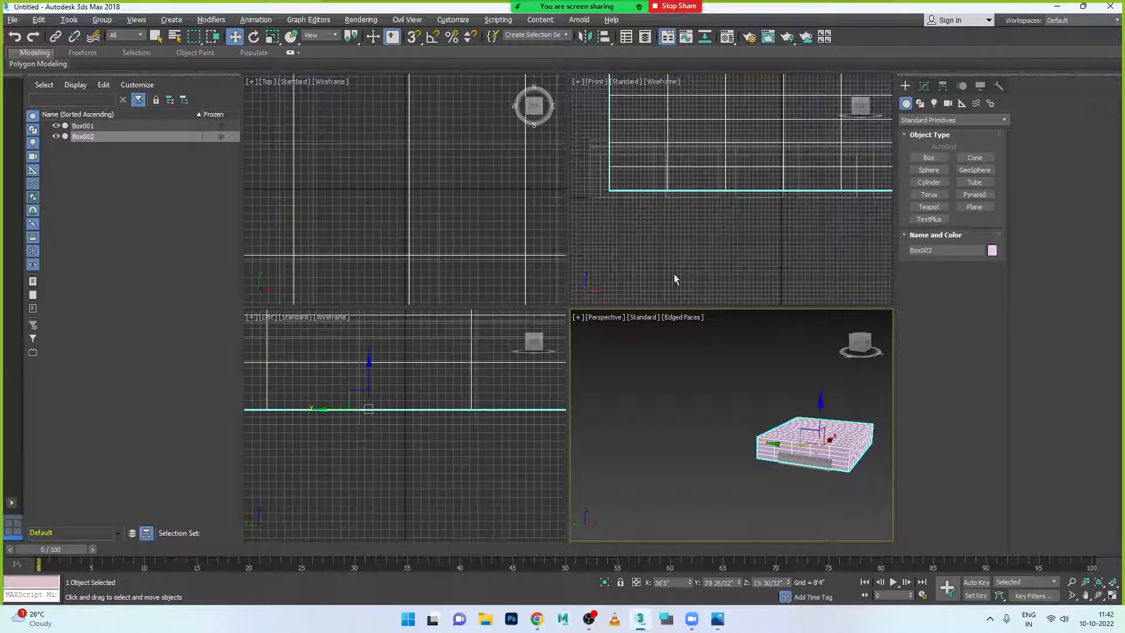
pyautogui.rightClick(475, 370)
pyautogui.hotkey('alt', 'w')
pyautogui.scroll(-6, 580, 360)
pyautogui.scroll(3, 591, 340)
pyautogui.scroll(-2, 534, 310)
pyautogui.moveTo(533, 306); pyautogui.dragTo(537, 253)
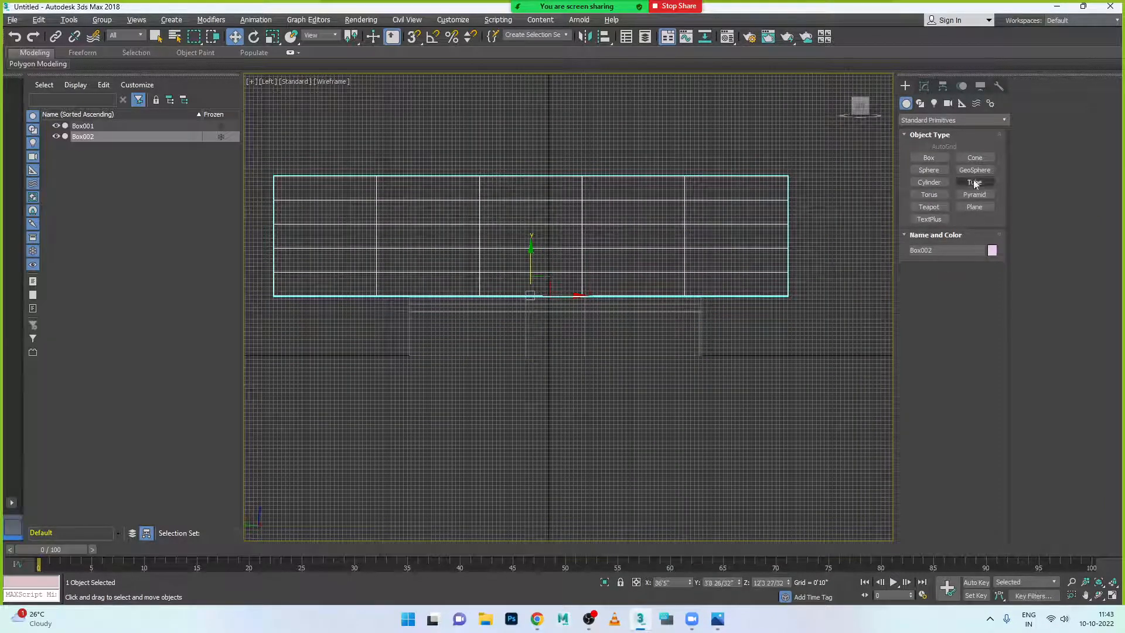
# - In the Modify panel, set Box002's width to 80'0" and length to 60'0"
pyautogui.click(925, 87)
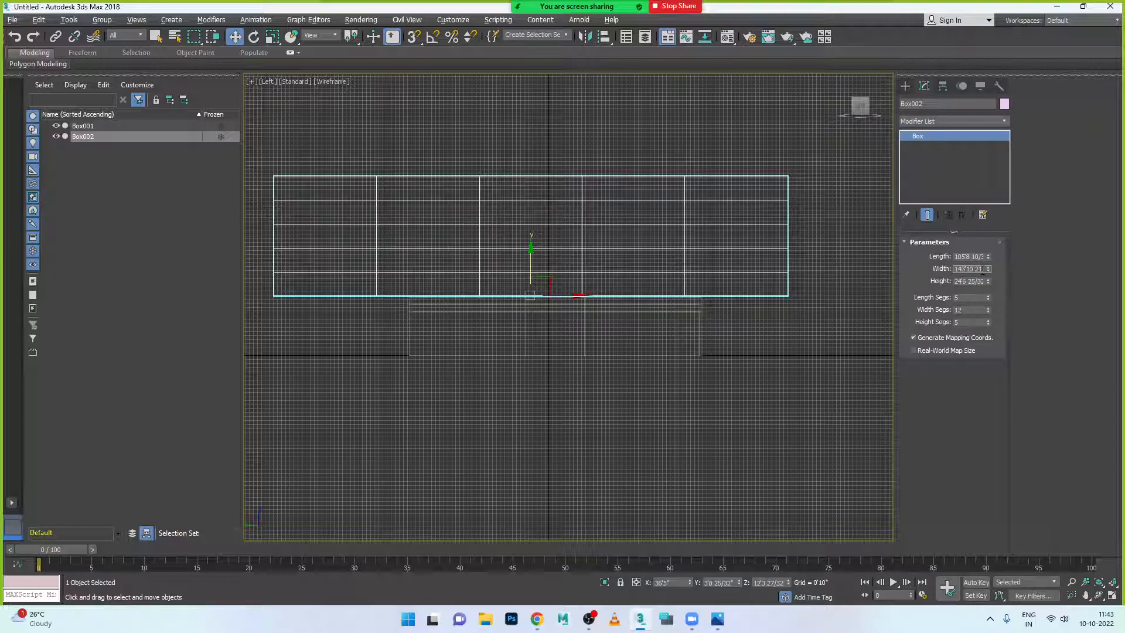
pyautogui.write('2.5')
pyautogui.press('Return')
pyautogui.click(972, 257)
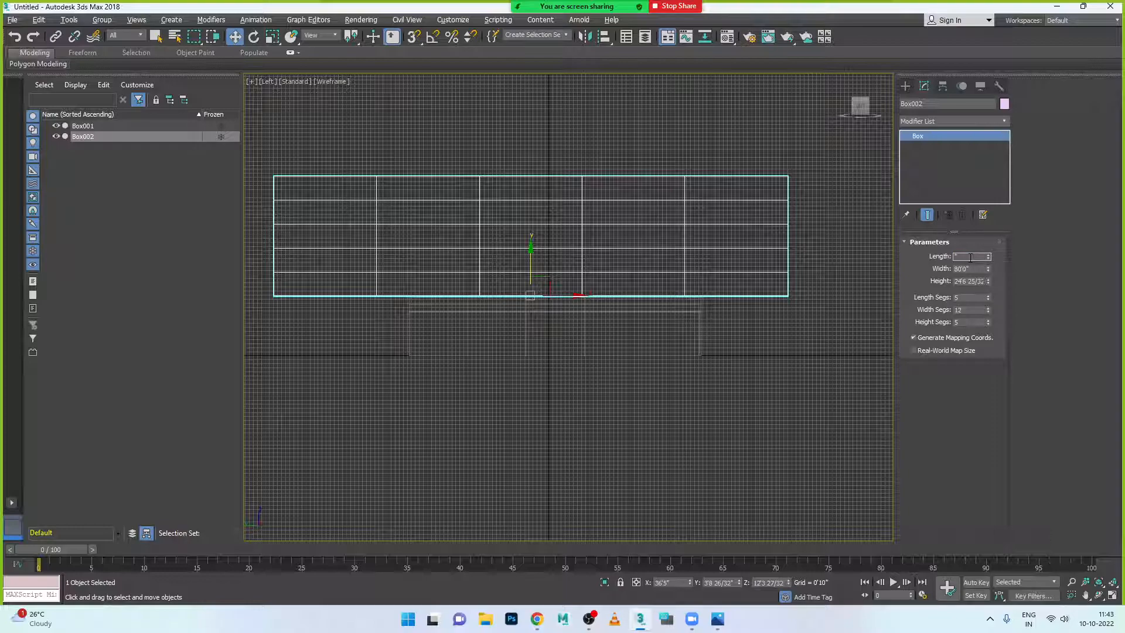
pyautogui.write('60')
pyautogui.press('Return')
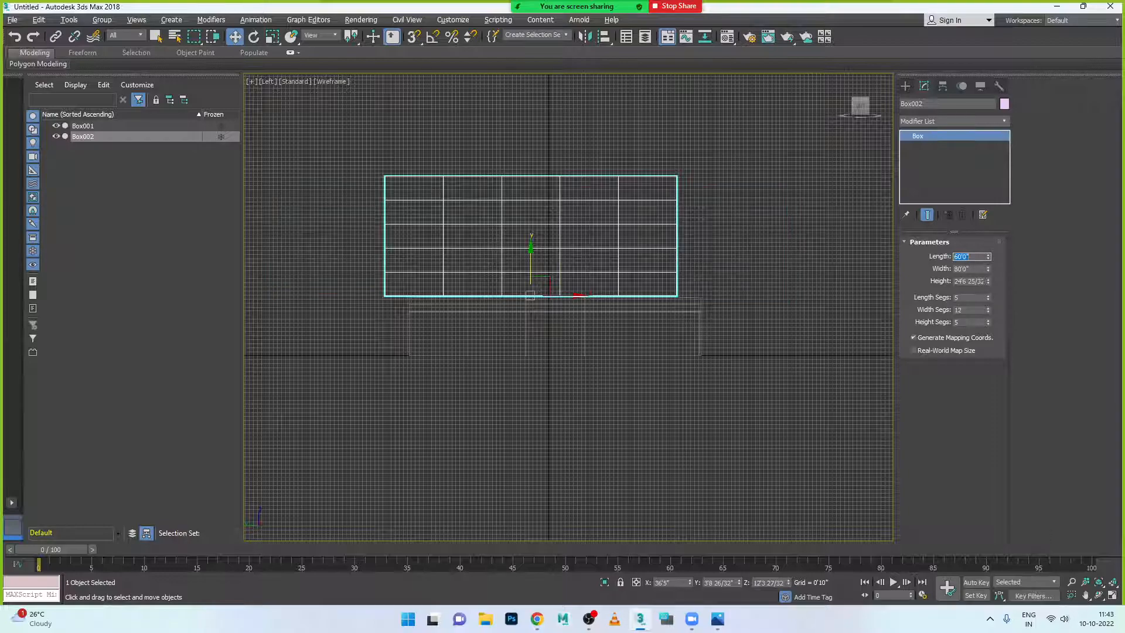
# - Slide Box002 along X to line up with the slab, then return to the four-view layout
pyautogui.moveTo(580, 297); pyautogui.dragTo(606, 300)
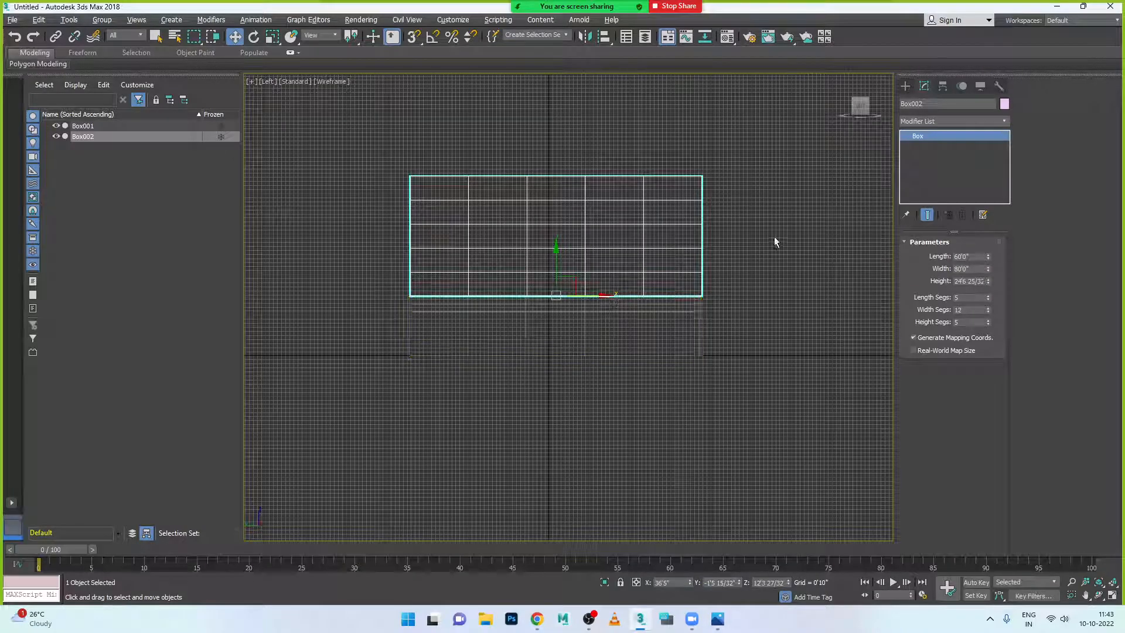
pyautogui.hotkey('alt', 'w')
pyautogui.hotkey('alt', 'w')
pyautogui.scroll(-3, 694, 301)
pyautogui.keyDown('alt'); pyautogui.moveTo(694, 301); pyautogui.dragTo(726, 337, button='middle'); pyautogui.keyUp('alt')
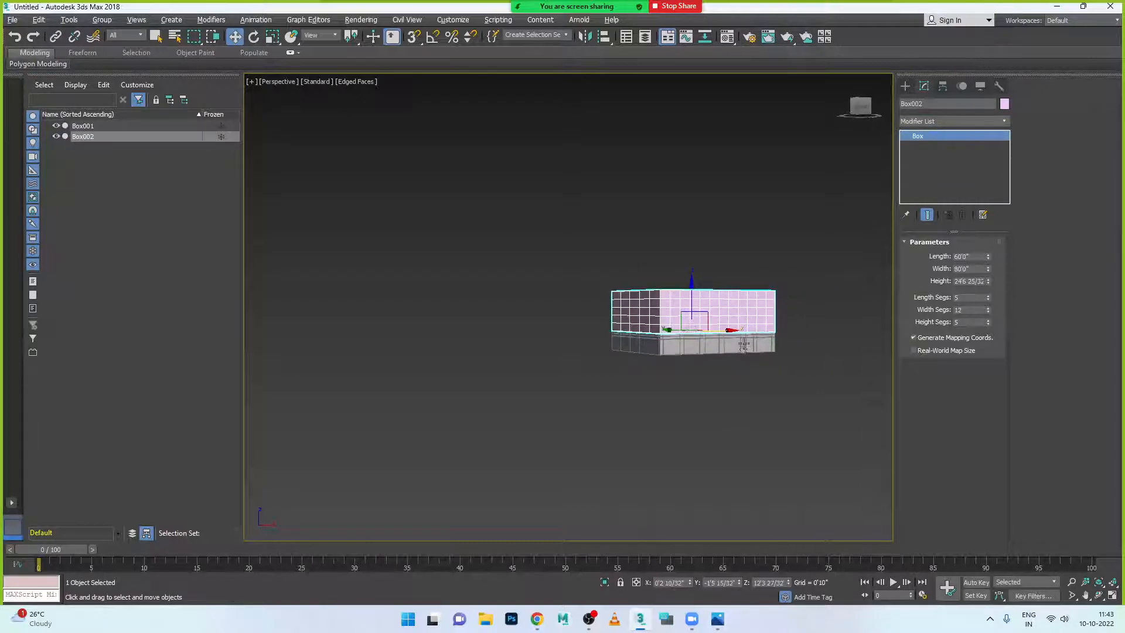
# - Set Box002's height to 10'0", then bring the building reference render up in Photos
pyautogui.scroll(3, 725, 337)
pyautogui.scroll(2, 673, 352)
pyautogui.keyDown('alt'); pyautogui.moveTo(660, 352); pyautogui.dragTo(793, 355, button='middle'); pyautogui.keyUp('alt')
pyautogui.keyDown('alt'); pyautogui.moveTo(687, 368); pyautogui.dragTo(715, 367, button='middle'); pyautogui.keyUp('alt')
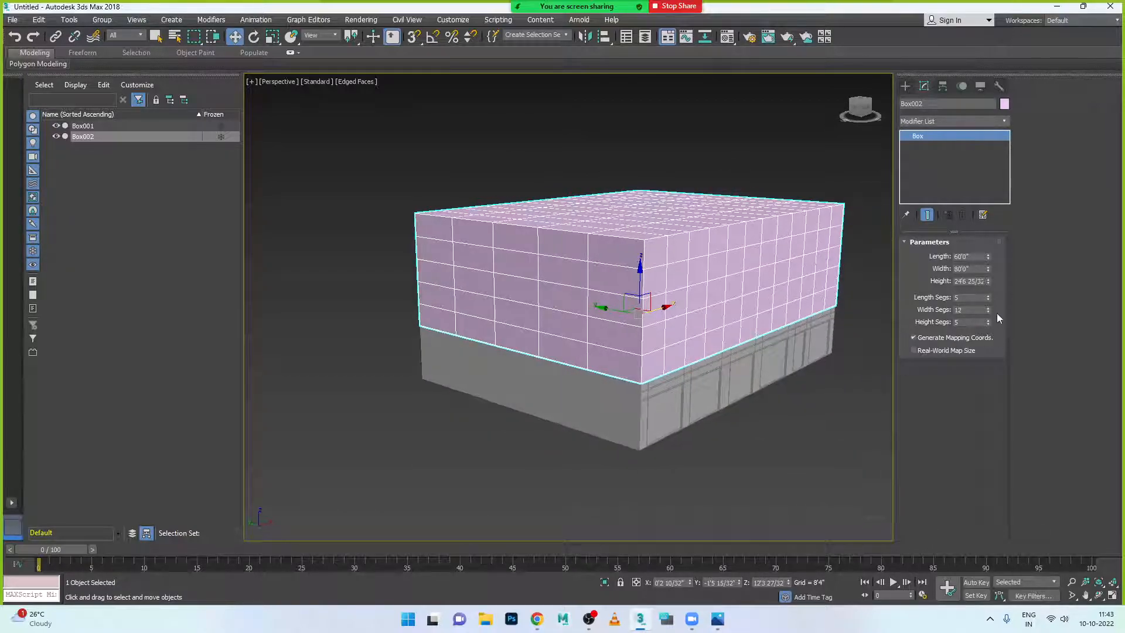
pyautogui.doubleClick(973, 282)
pyautogui.write('10')
pyautogui.press('Return')
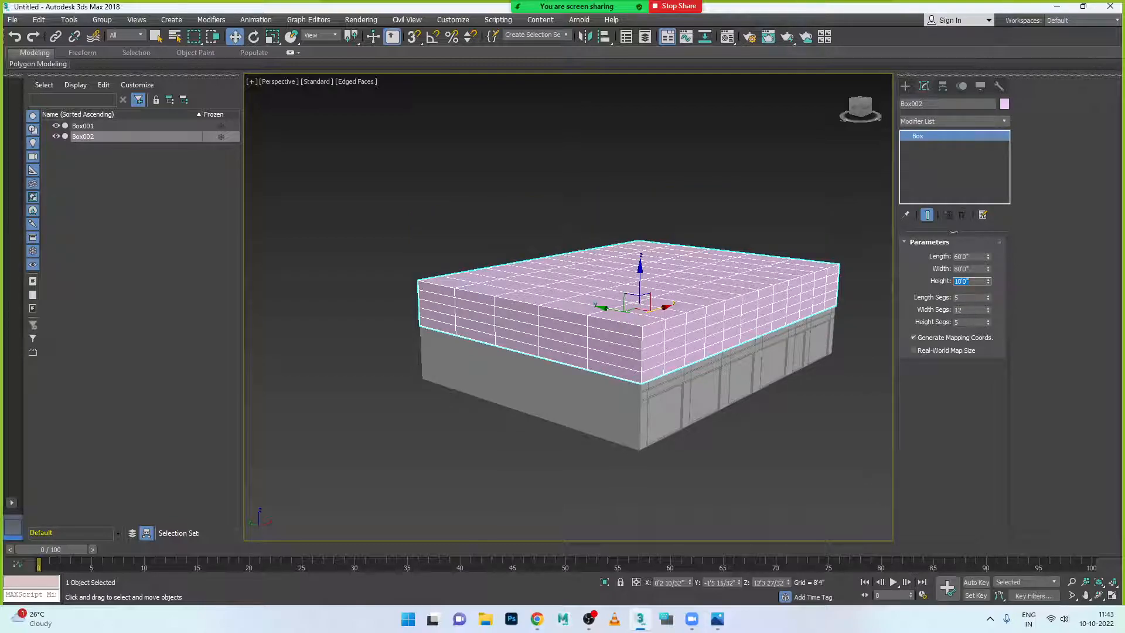
pyautogui.keyDown('alt'); pyautogui.moveTo(724, 306); pyautogui.dragTo(666, 389, button='middle'); pyautogui.keyUp('alt')
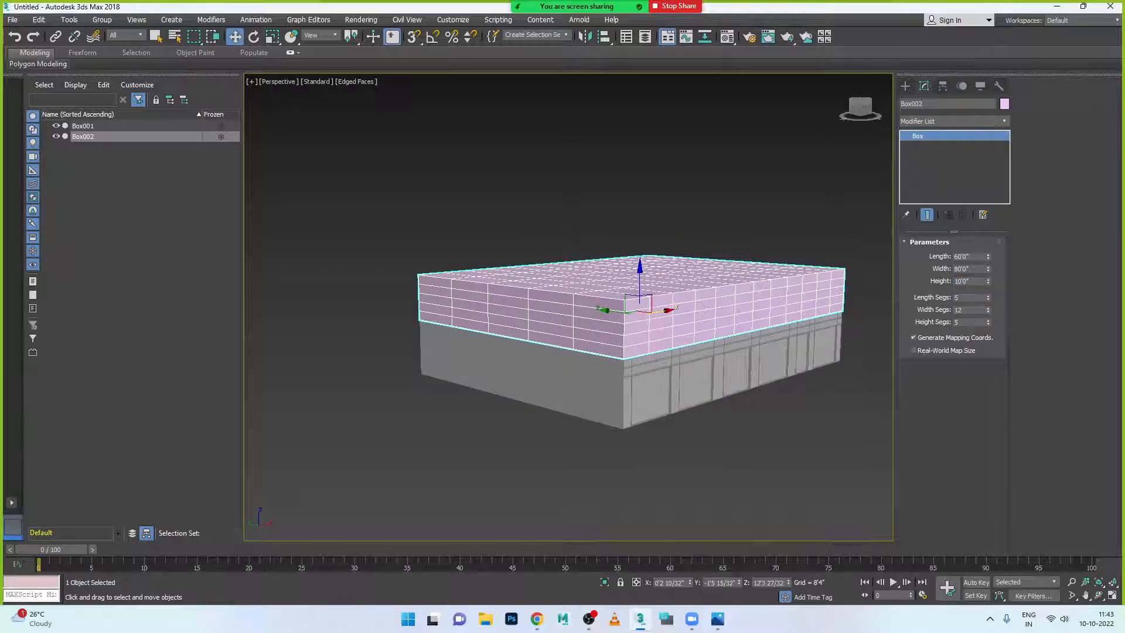
pyautogui.click(718, 619)
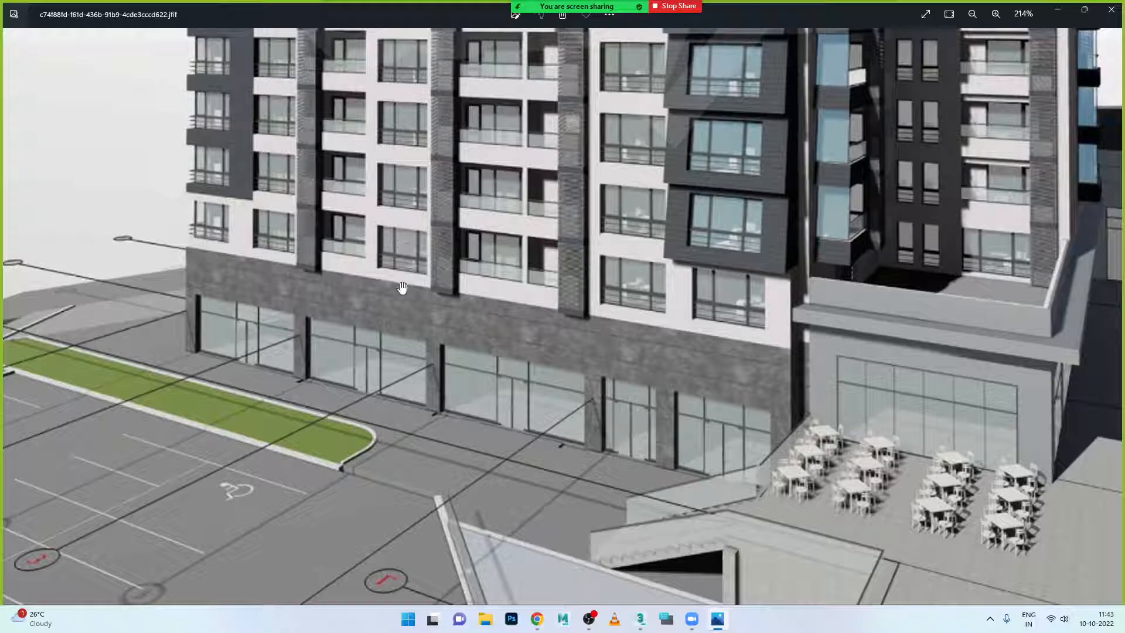
# - Browse the other reference photo thumbnails, then switch back to the 3ds Max scene
pyautogui.click(413, 228)
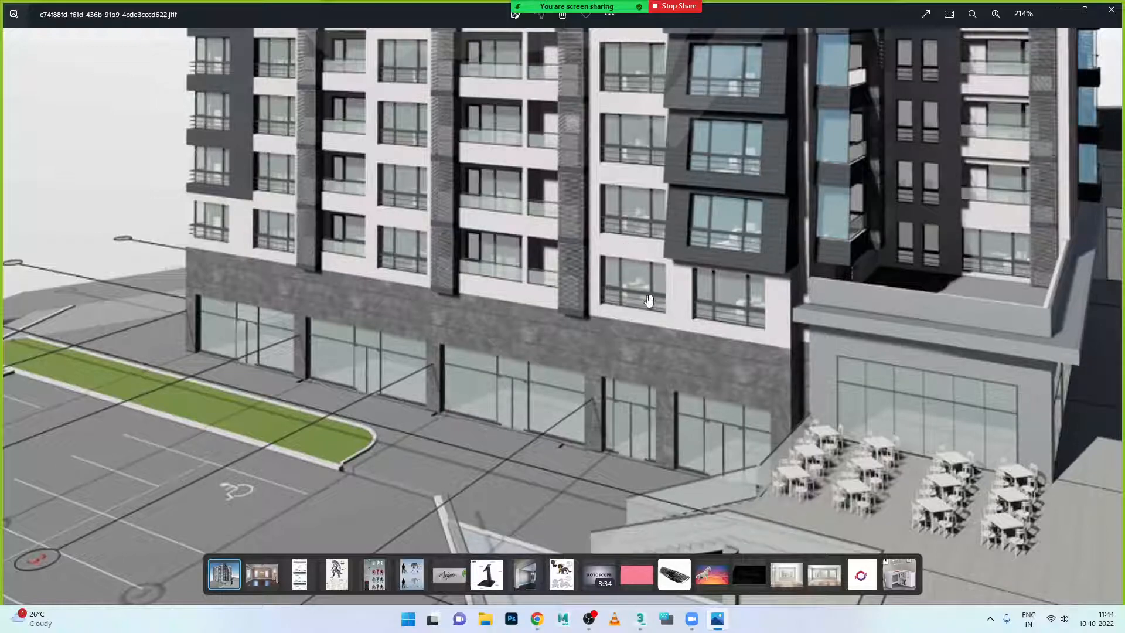
pyautogui.click(725, 619)
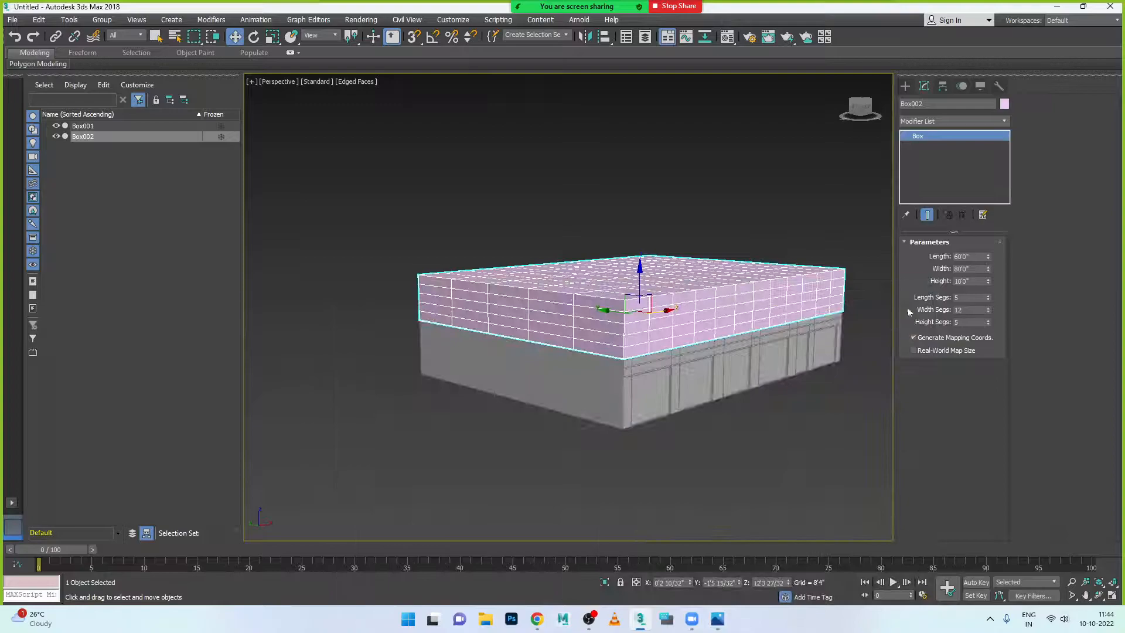
# - Lower Box002's height segments from 5 to 4, checking the reference render
pyautogui.click(989, 325)
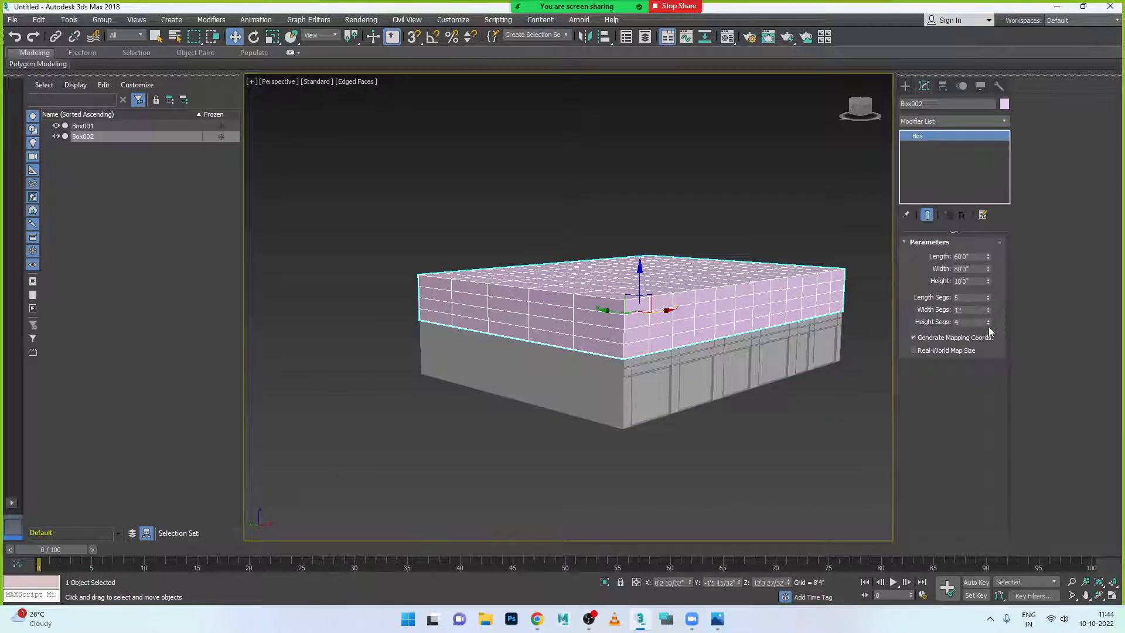
pyautogui.click(725, 619)
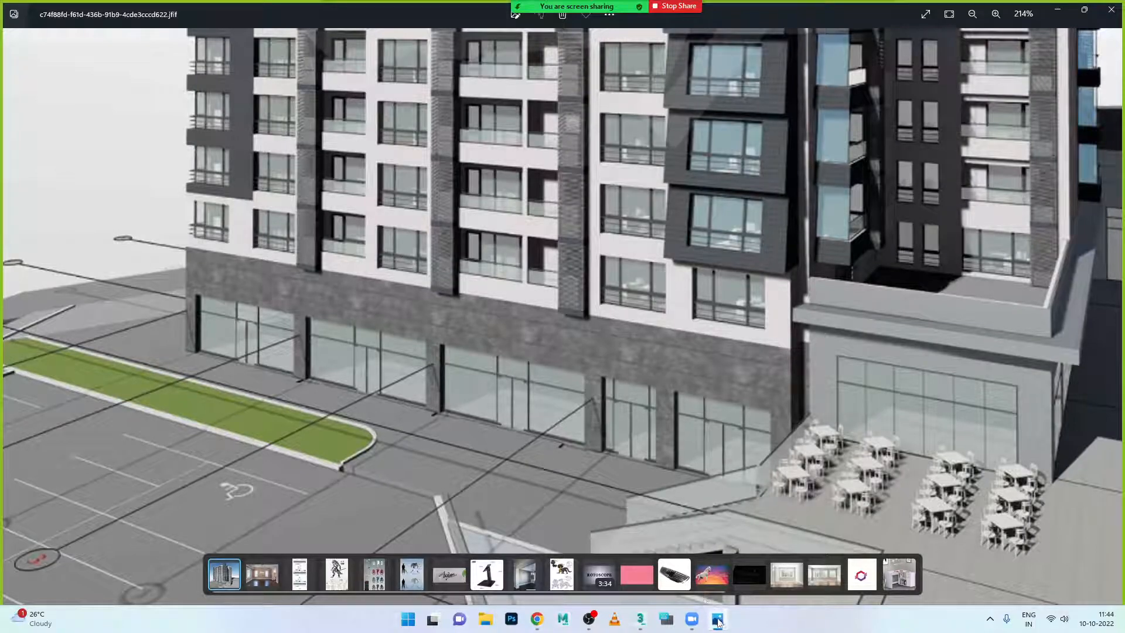
pyautogui.click(718, 619)
pyautogui.keyDown('alt'); pyautogui.moveTo(675, 309); pyautogui.dragTo(729, 363, button='middle'); pyautogui.keyUp('alt')
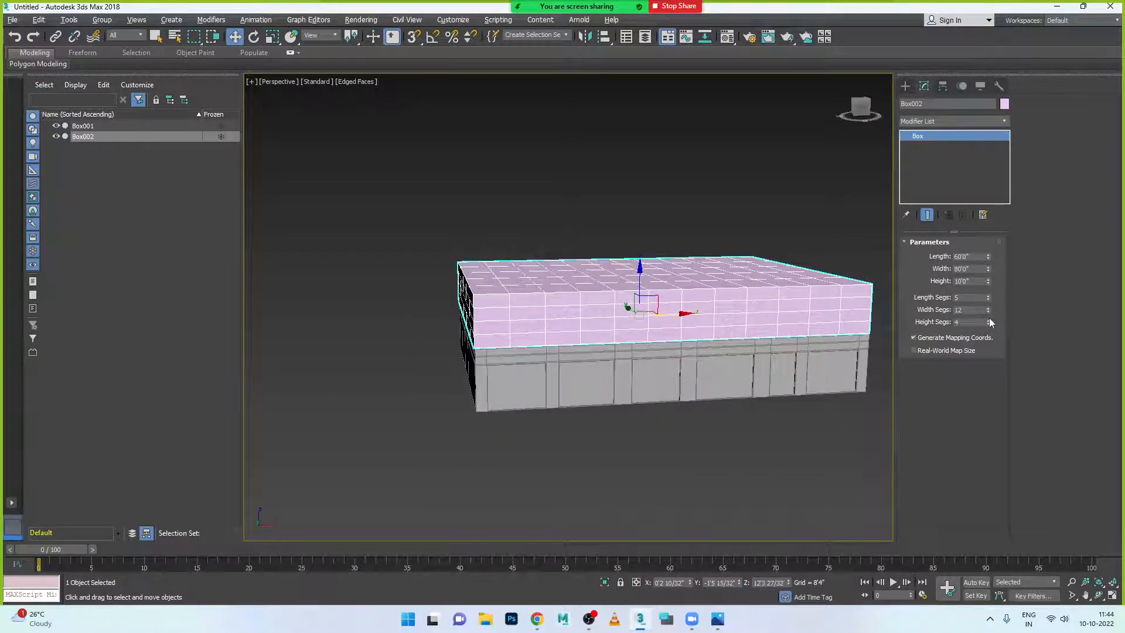
# - Adjust Box002's width segments, trying 8 and 7 before settling on 9, then recheck the reference
pyautogui.click(989, 314)
pyautogui.click(989, 314)
pyautogui.click(989, 314)
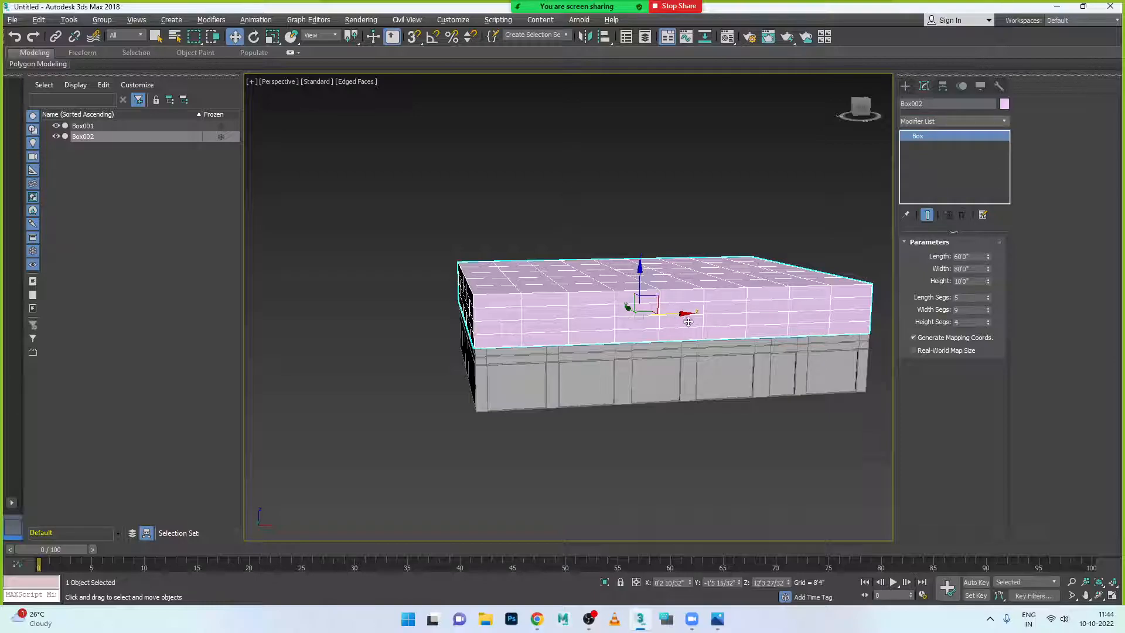
pyautogui.click(989, 312)
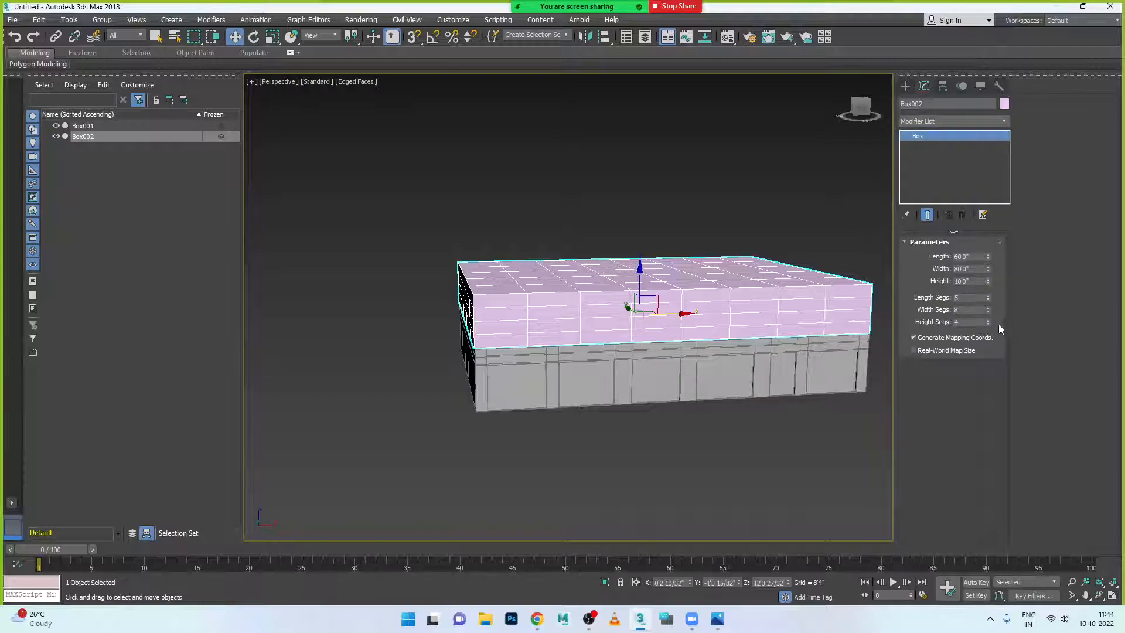
pyautogui.click(989, 312)
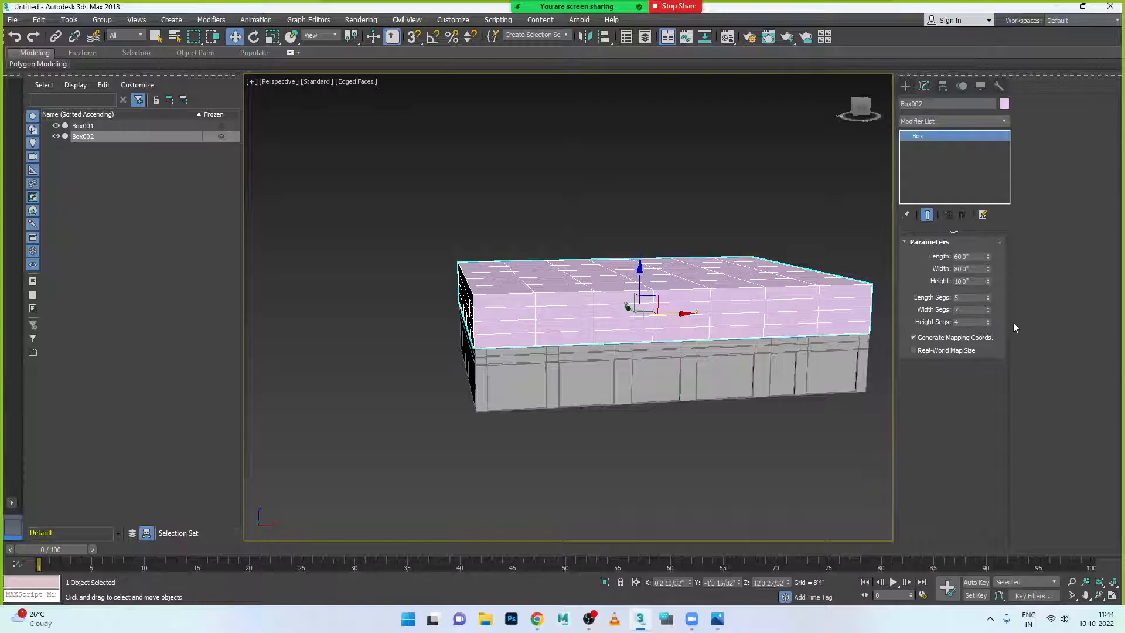
pyautogui.click(988, 308)
pyautogui.click(988, 307)
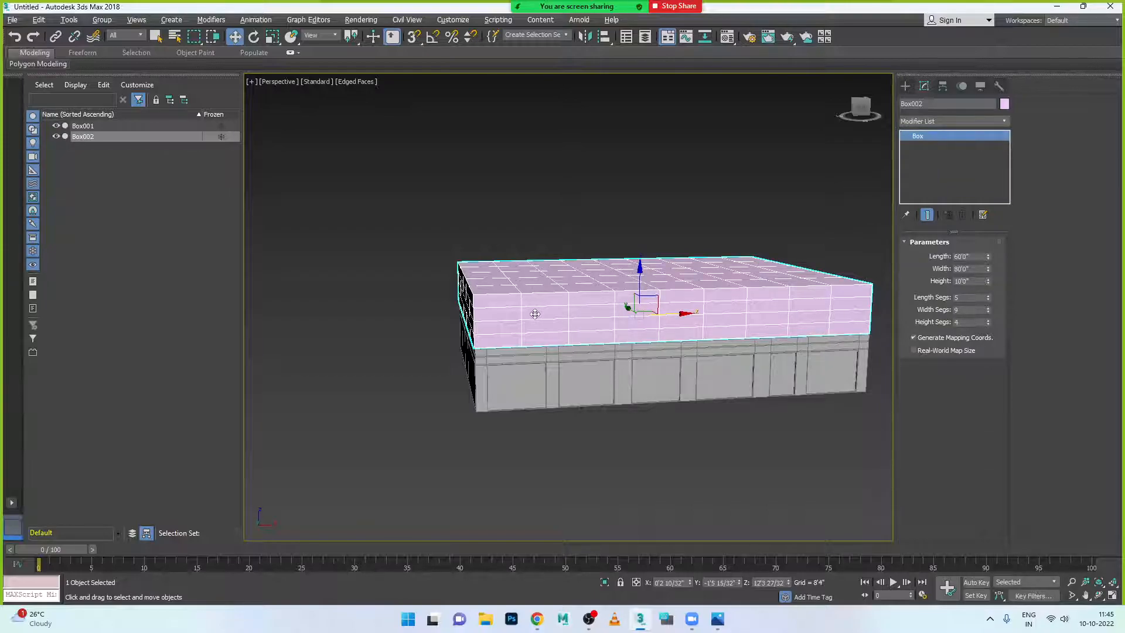
pyautogui.click(720, 619)
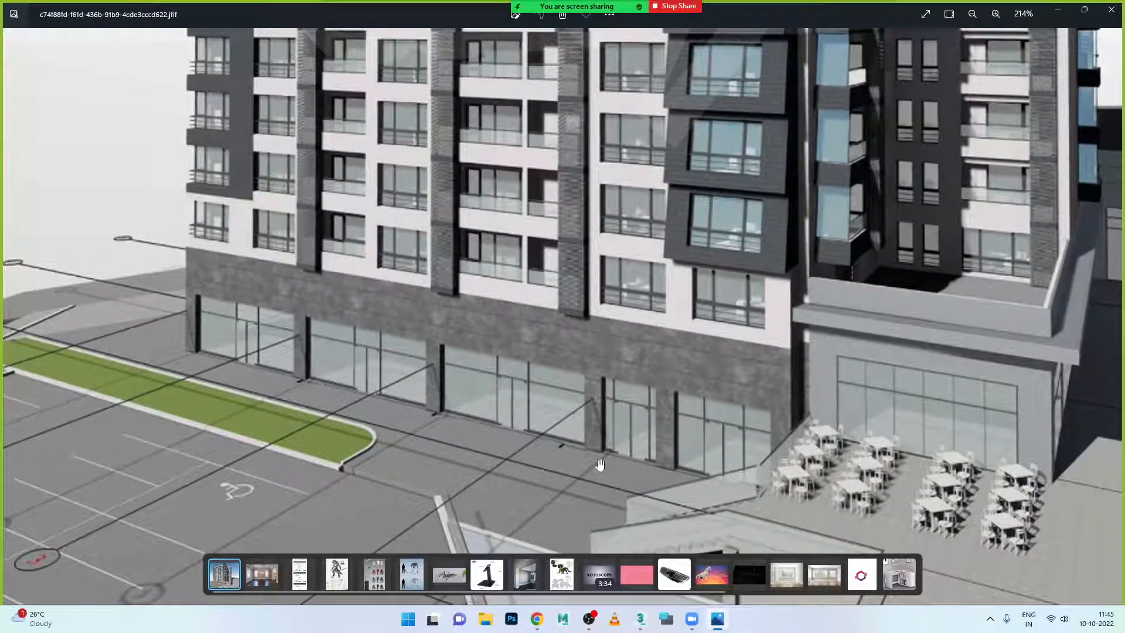
pyautogui.click(718, 618)
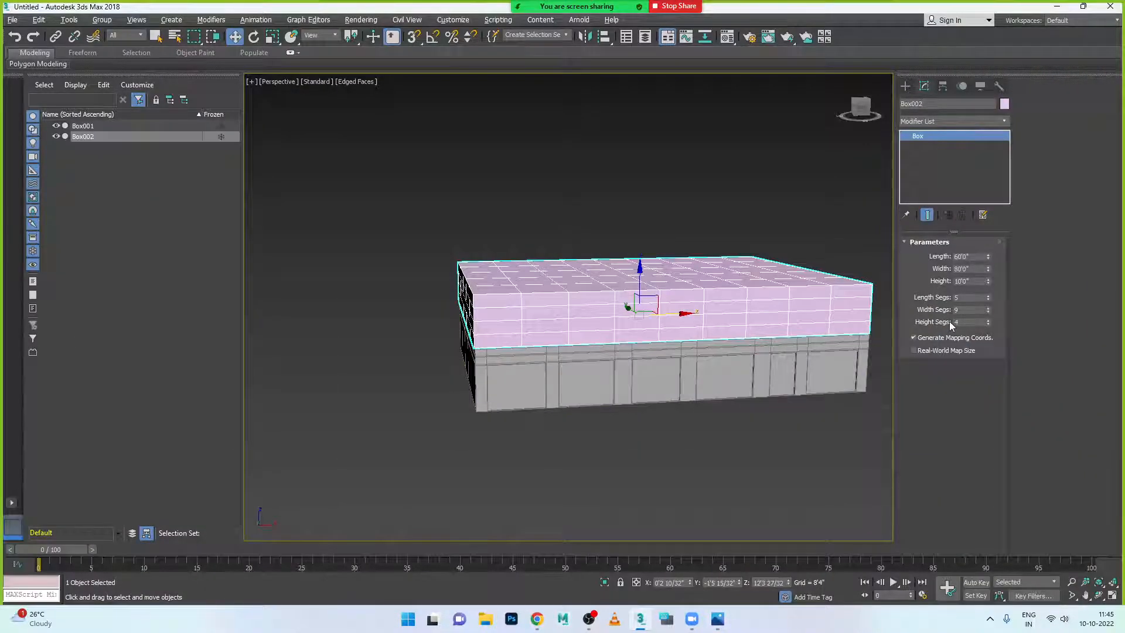
# - Convert Box002 to an Editable Poly and select some of its vertices at Vertex level
pyautogui.rightClick(681, 314)
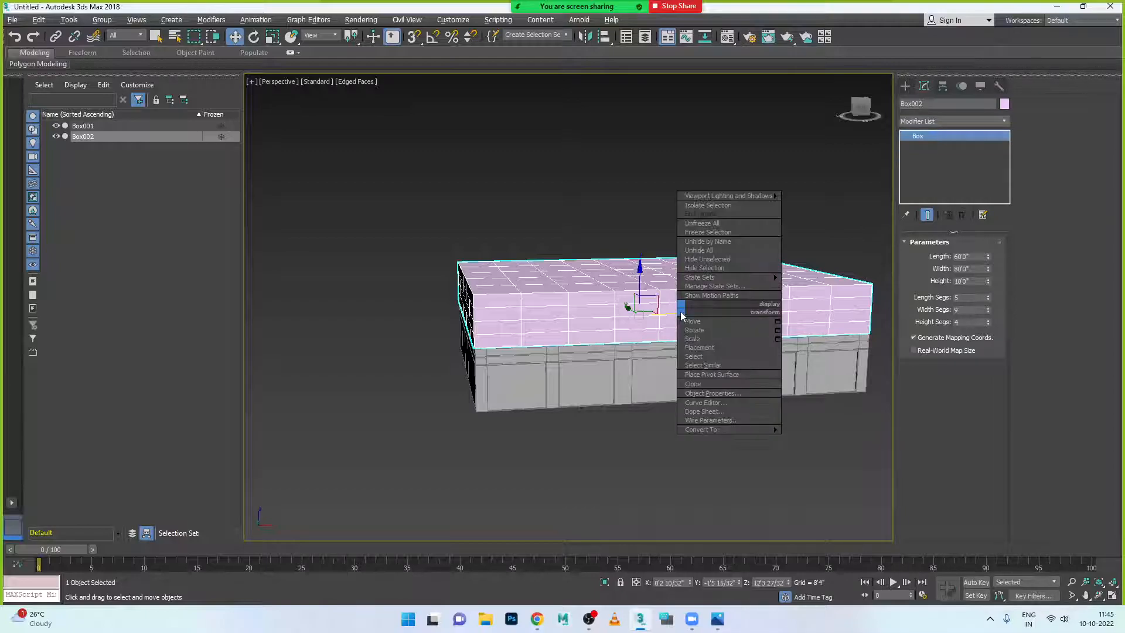
pyautogui.moveTo(744, 430)
pyautogui.click(830, 441)
pyautogui.click(922, 256)
pyautogui.moveTo(515, 255); pyautogui.dragTo(648, 354)
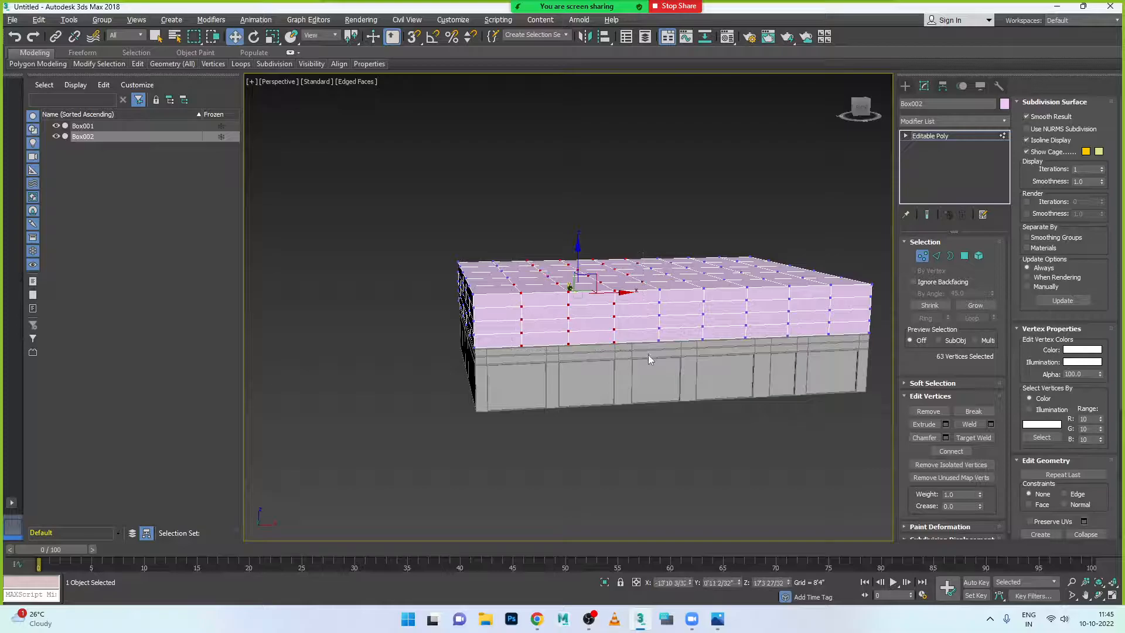
# - In the maximized Front view, scale the first mirrored pair of vertex columns outward
pyautogui.hotkey('alt', 'w')
pyautogui.hotkey('alt', 'w')
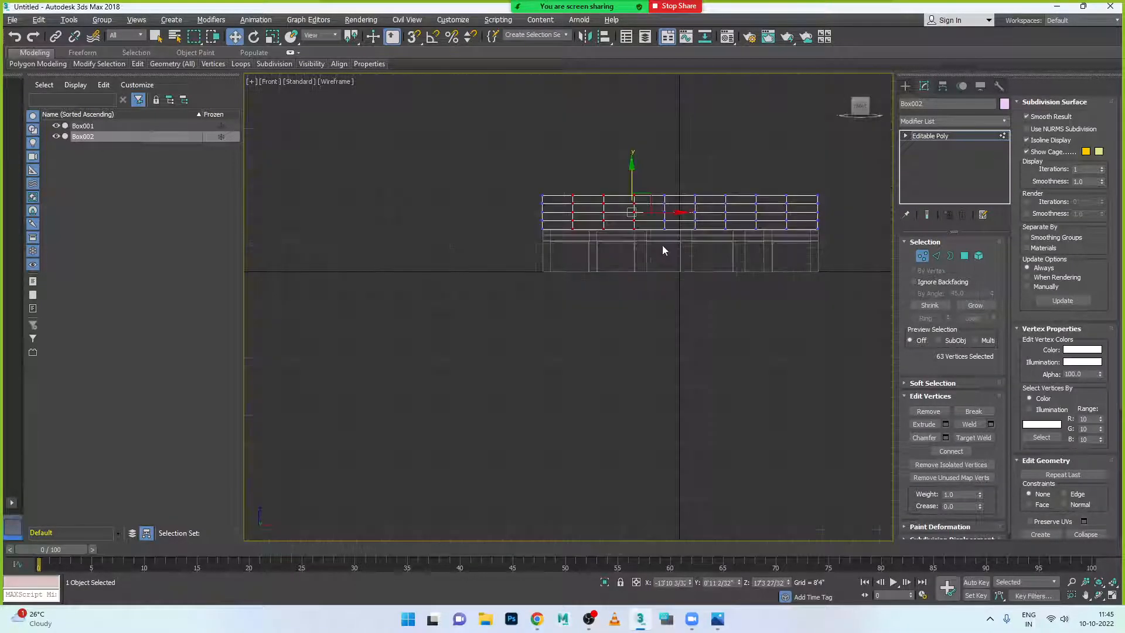
pyautogui.scroll(4, 813, 192)
pyautogui.moveTo(757, 221); pyautogui.dragTo(778, 302)
pyautogui.keyDown('ctrl'); pyautogui.moveTo(354, 307); pyautogui.dragTo(354, 306); pyautogui.keyUp('ctrl')
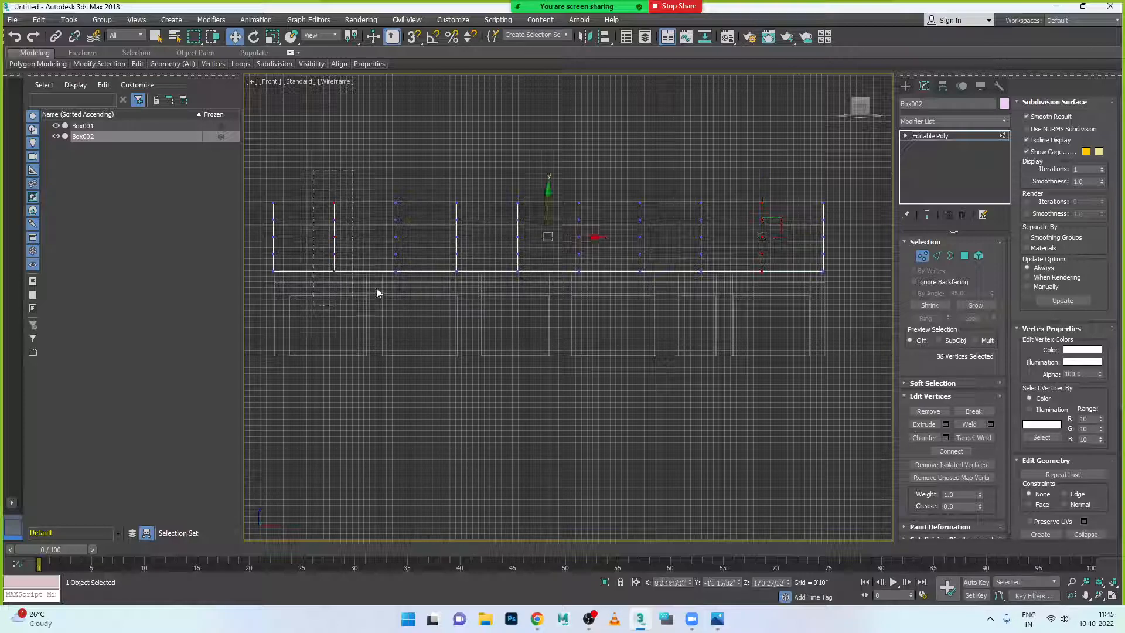
pyautogui.press('r')
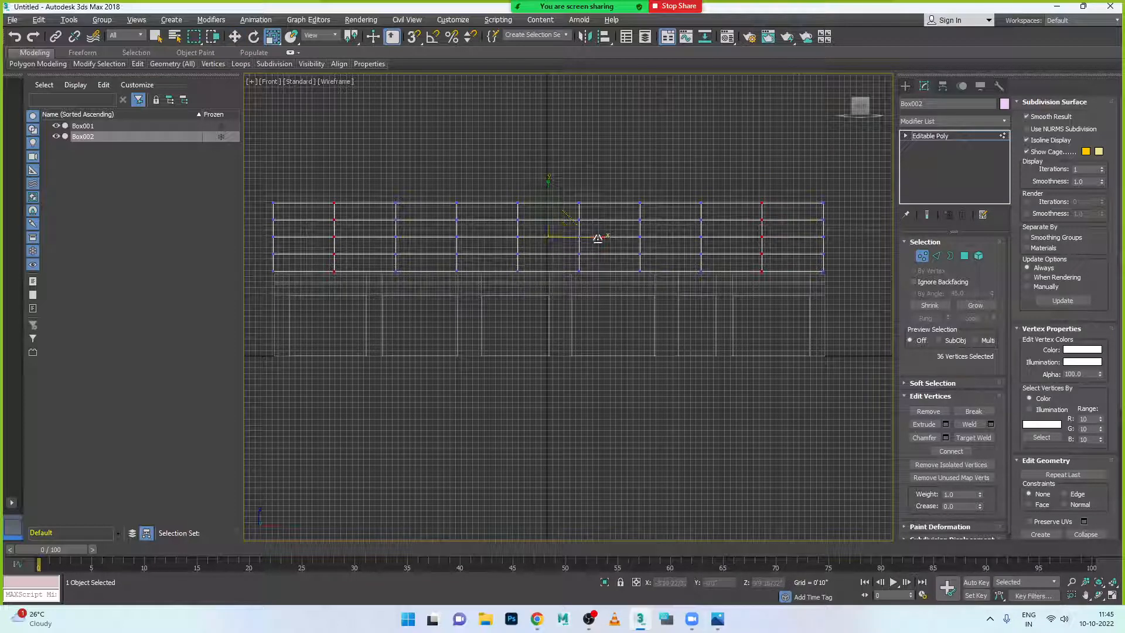
pyautogui.moveTo(603, 237); pyautogui.dragTo(613, 240)
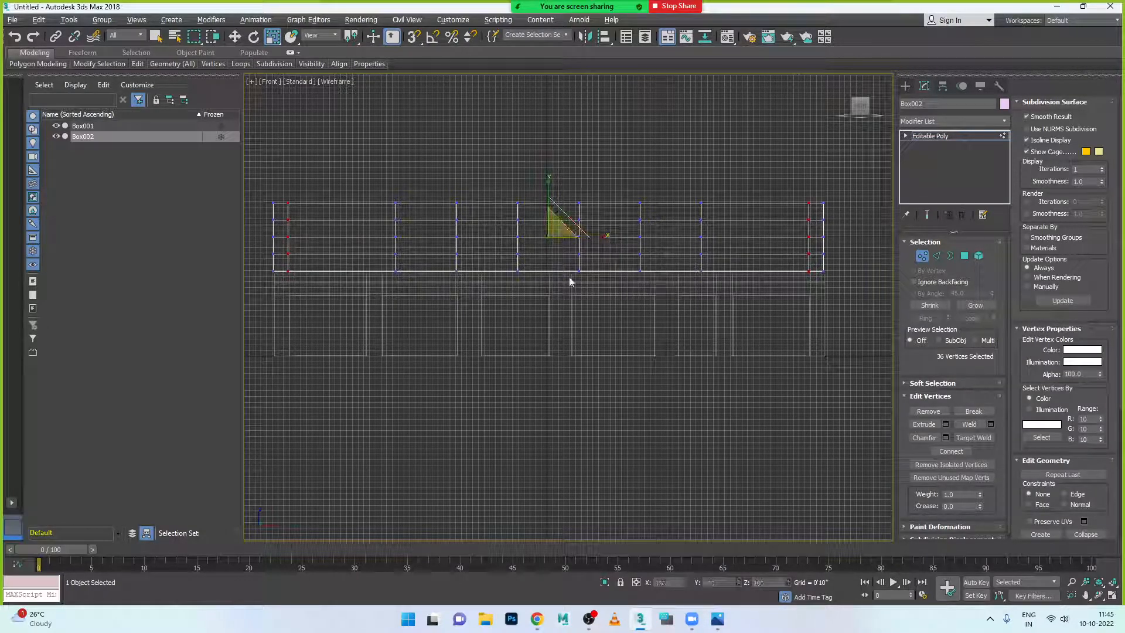
# - Scale the next mirrored column pair outward and pull the two middle columns toward the centre
pyautogui.moveTo(479, 291); pyautogui.dragTo(478, 291)
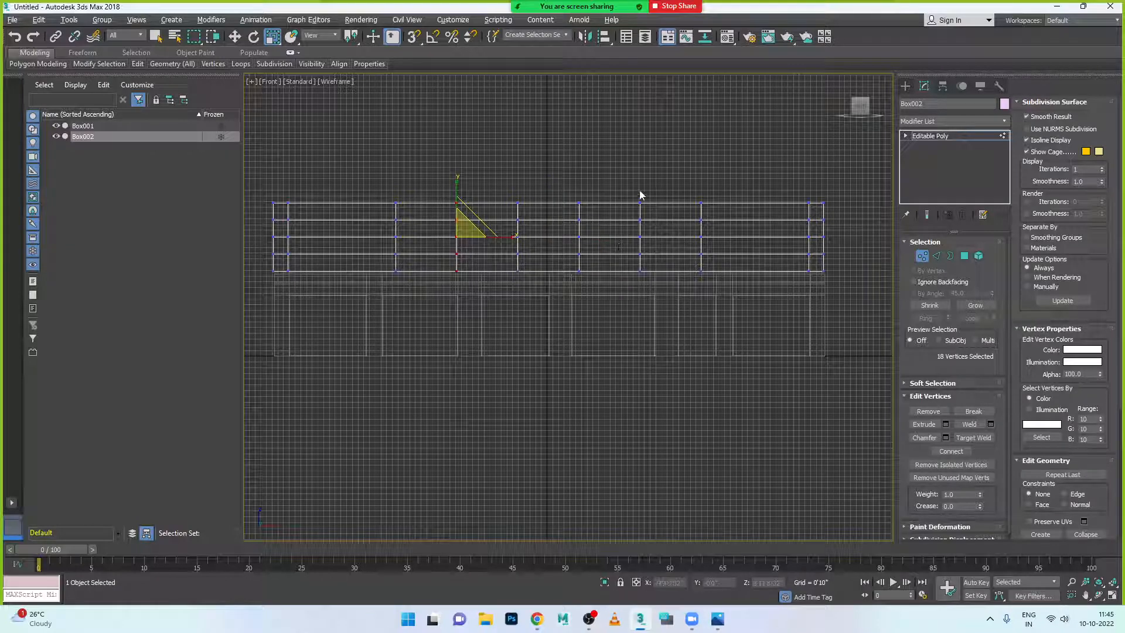
pyautogui.keyDown('ctrl'); pyautogui.moveTo(663, 294); pyautogui.dragTo(663, 294); pyautogui.keyUp('ctrl')
pyautogui.moveTo(603, 241); pyautogui.dragTo(624, 242)
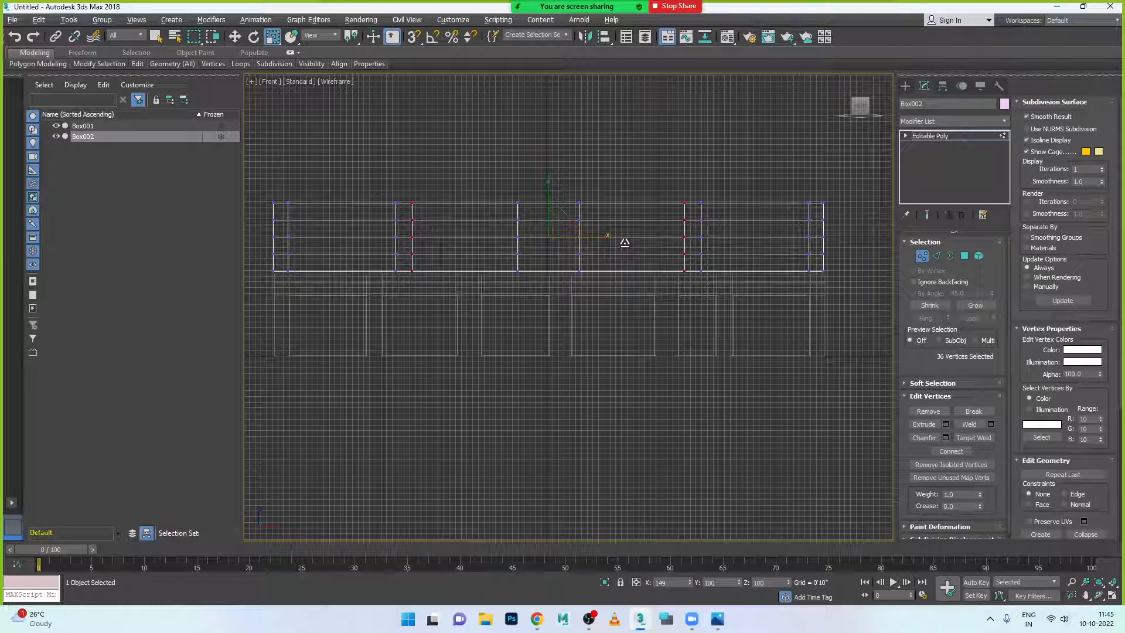
pyautogui.moveTo(625, 242); pyautogui.dragTo(625, 242)
pyautogui.moveTo(560, 275); pyautogui.dragTo(593, 301)
pyautogui.moveTo(603, 239); pyautogui.dragTo(529, 238)
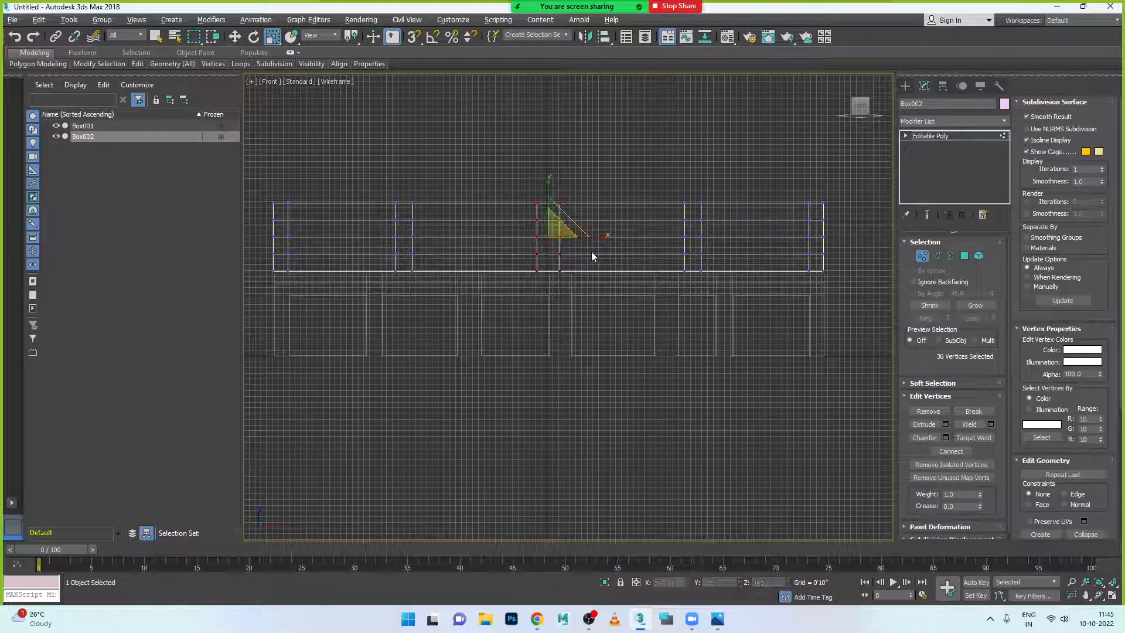
pyautogui.moveTo(601, 238); pyautogui.dragTo(588, 239)
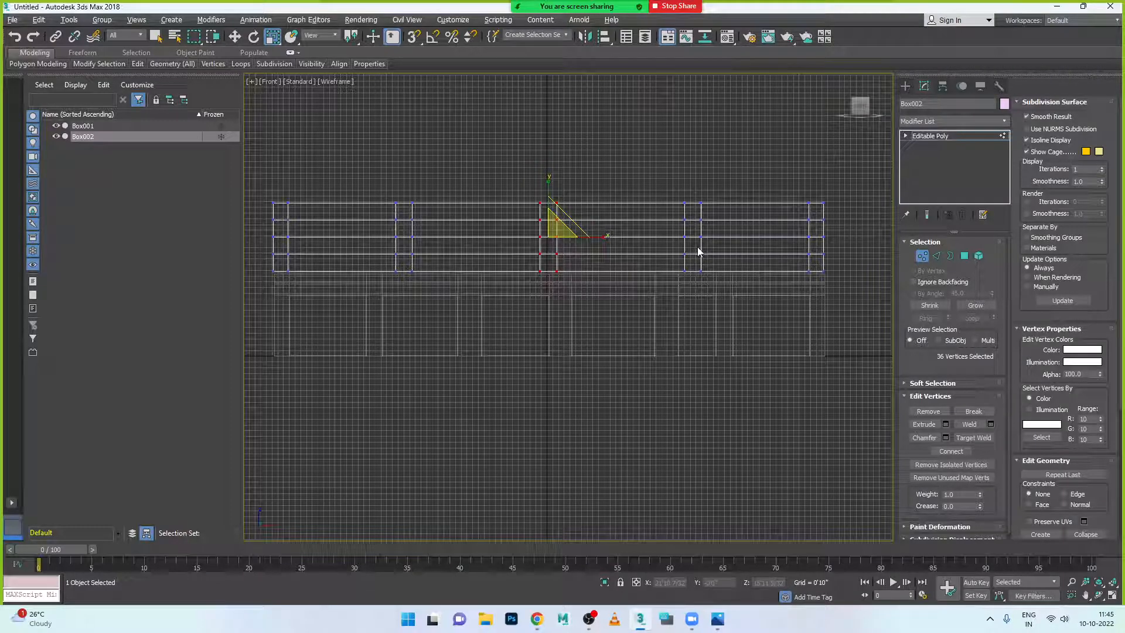
# - Select Box002's inner horizontal vertex rows and scale them about 133% along Y
pyautogui.hotkey('alt', 'w')
pyautogui.hotkey('alt', 'w')
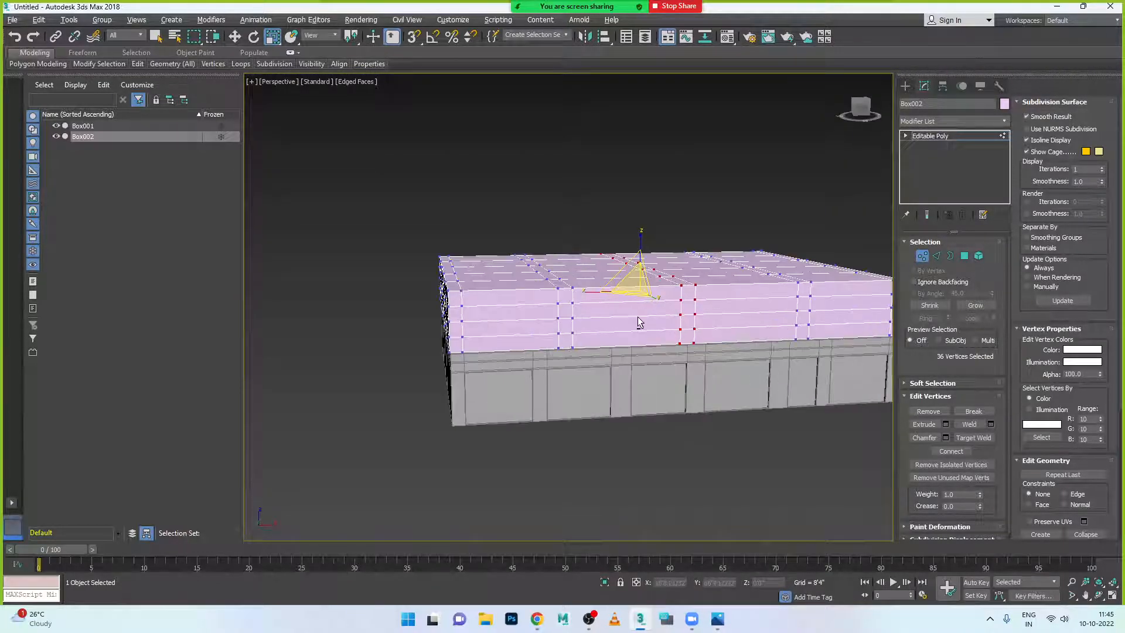
pyautogui.scroll(2, 639, 322)
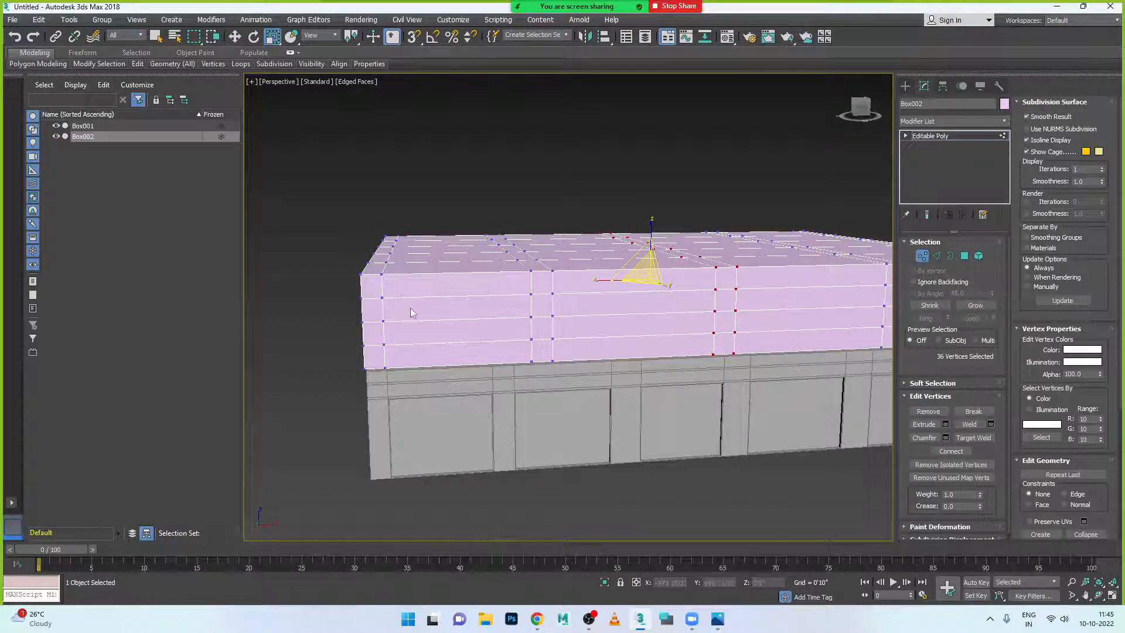
pyautogui.moveTo(357, 301); pyautogui.dragTo(472, 364)
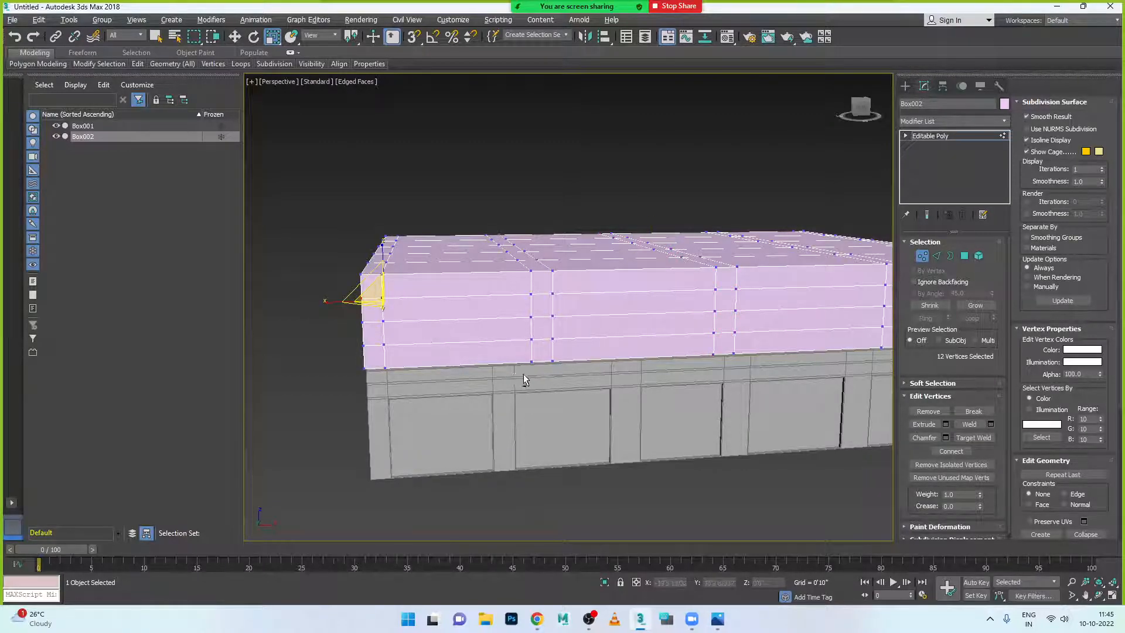
pyautogui.hotkey('alt', 'w')
pyautogui.hotkey('alt', 'w')
pyautogui.scroll(-2, 767, 209)
pyautogui.scroll(2, 710, 237)
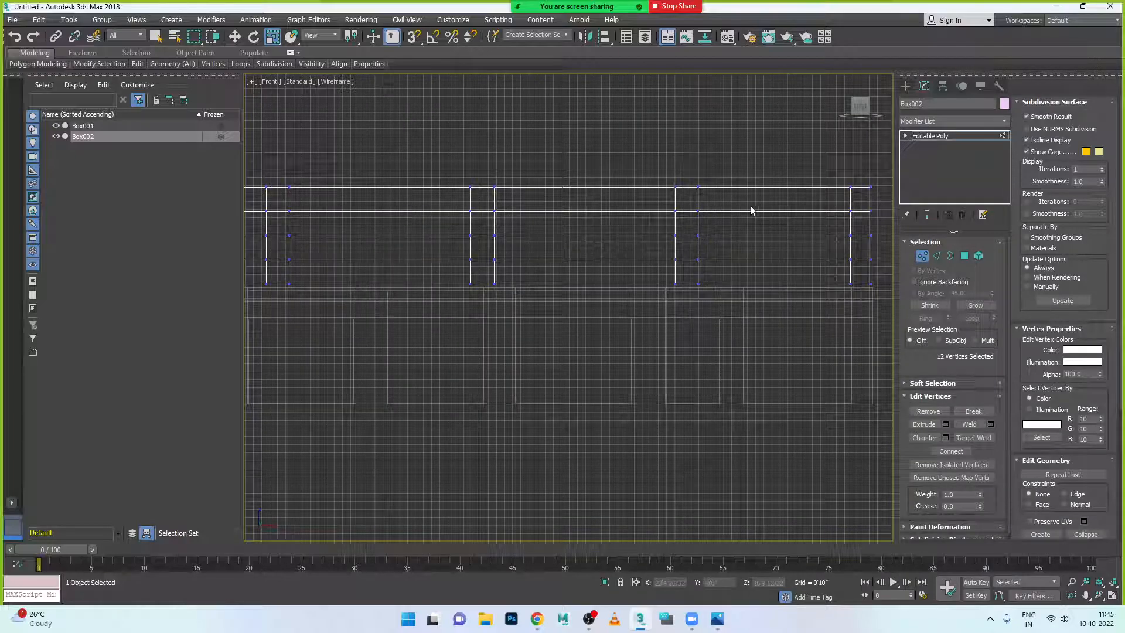
pyautogui.scroll(-3, 310, 210)
pyautogui.moveTo(347, 240); pyautogui.dragTo(486, 237, button='middle')
pyautogui.scroll(3, 304, 226)
pyautogui.scroll(-3, 304, 226)
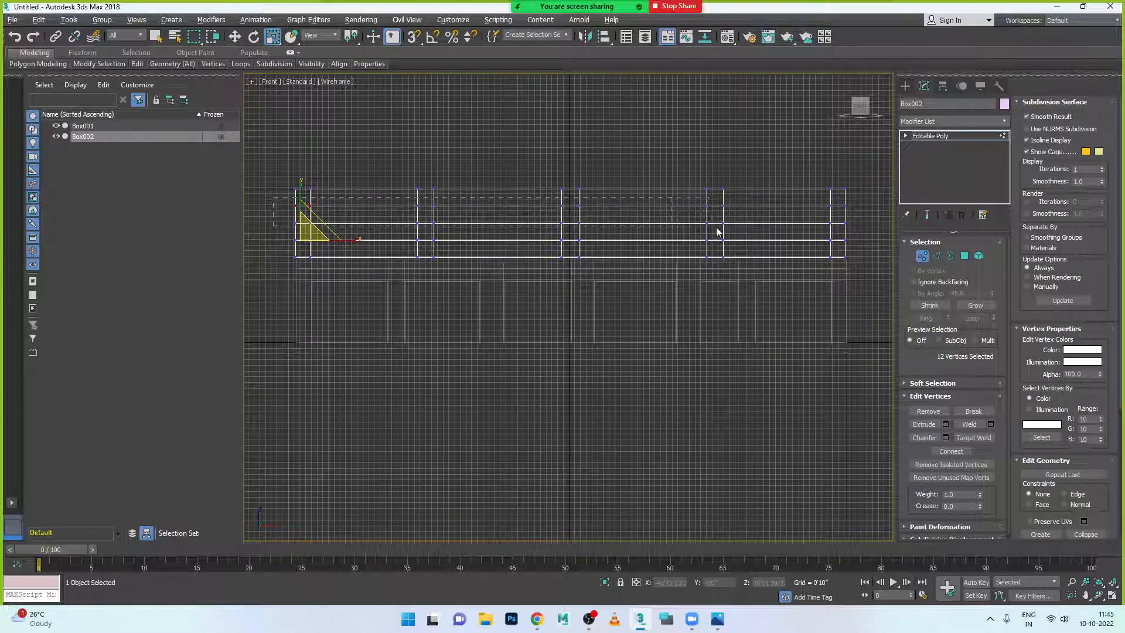
pyautogui.hotkey('alt', 'l')
pyautogui.moveTo(279, 215); pyautogui.dragTo(850, 253)
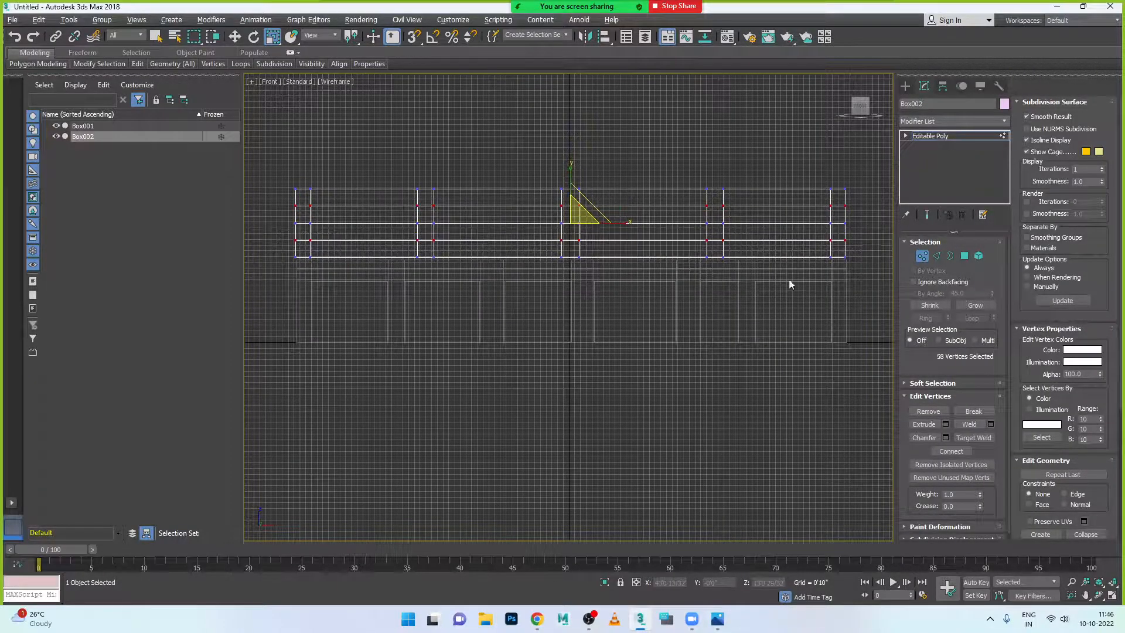
pyautogui.moveTo(572, 171); pyautogui.dragTo(572, 156)
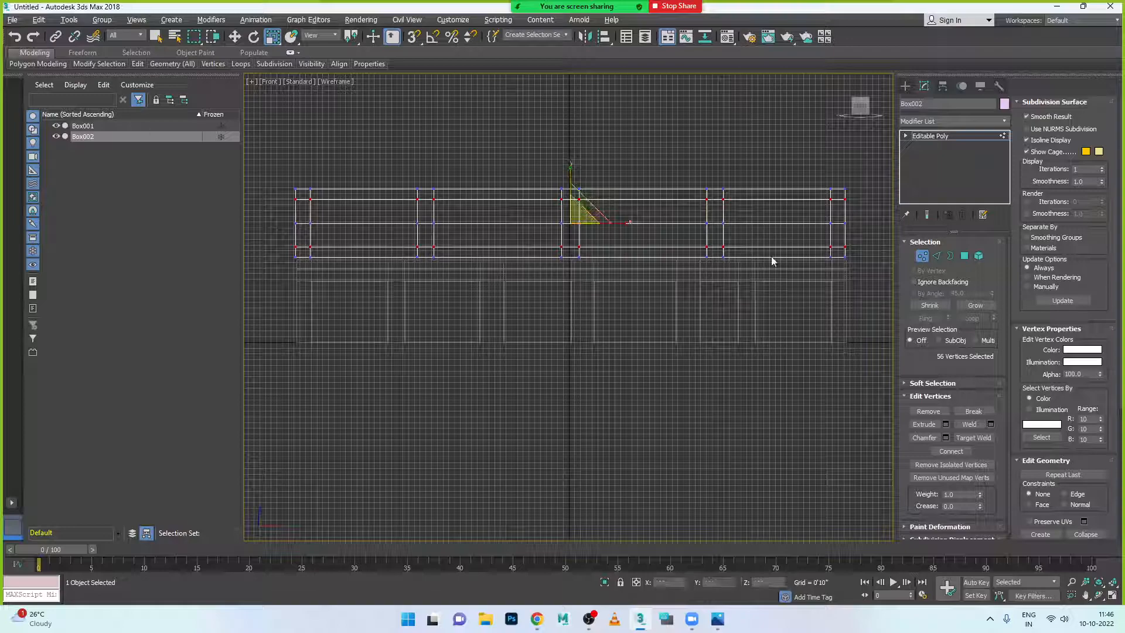
# - Ring-select a vertical edge of Box002 and Connect it with 1 segment to add a horizontal loop
pyautogui.click(923, 258)
pyautogui.click(936, 256)
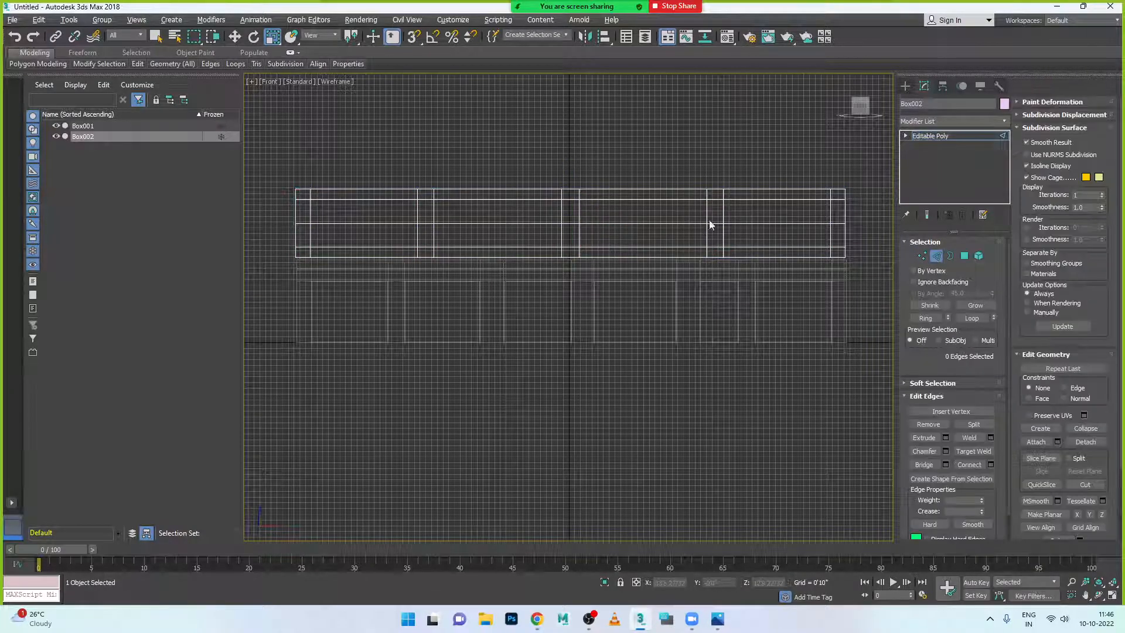
pyautogui.click(724, 212)
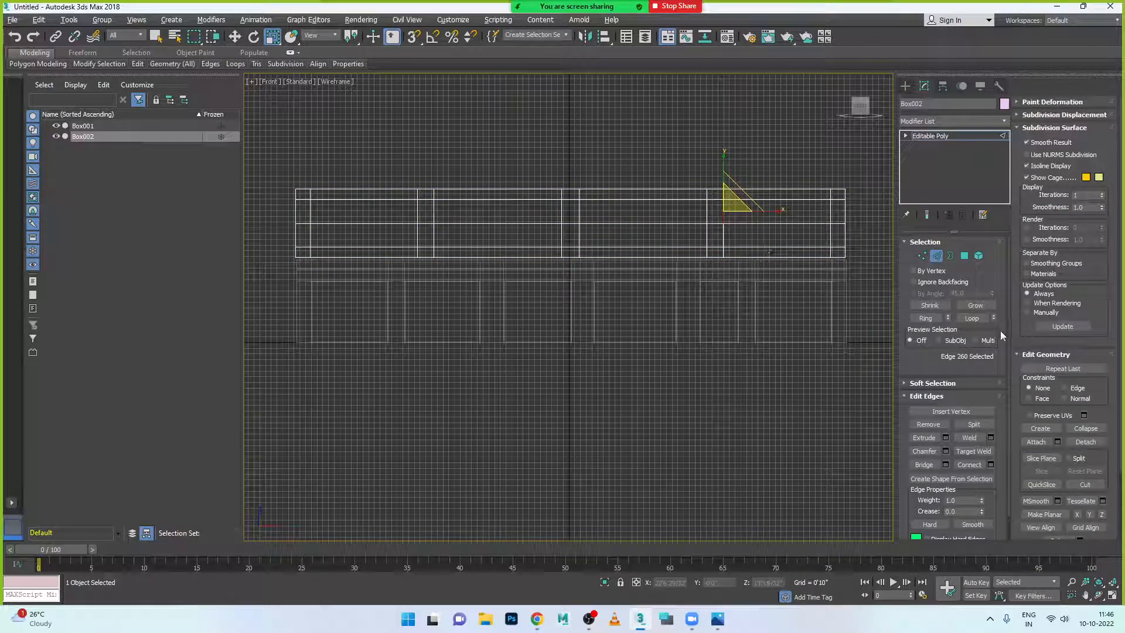
pyautogui.click(926, 317)
pyautogui.click(991, 466)
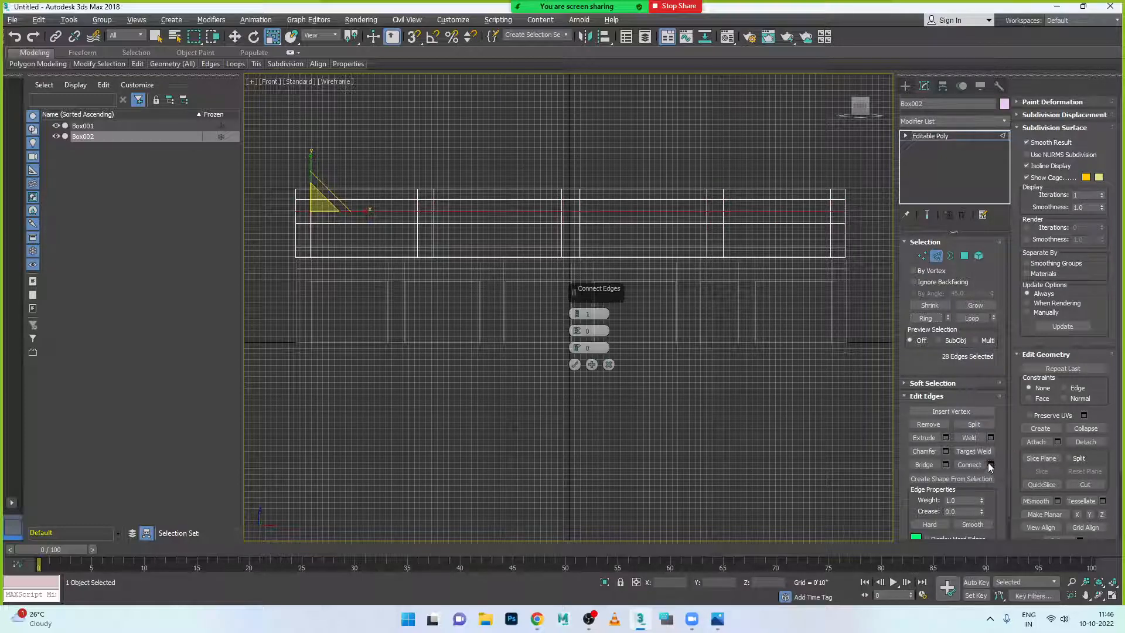
pyautogui.click(576, 367)
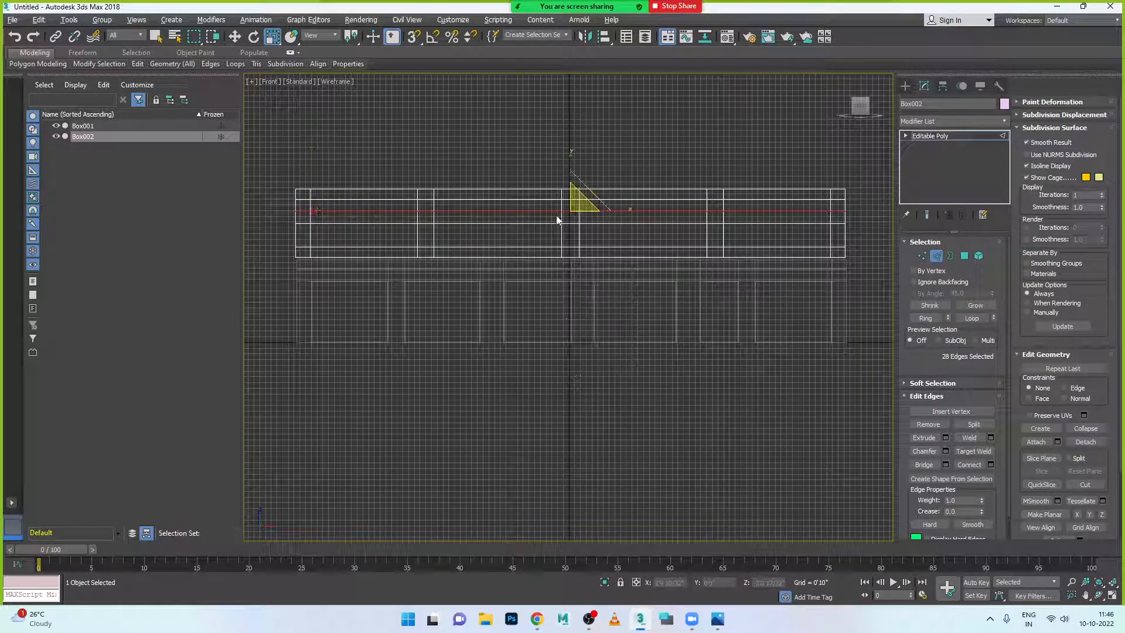
# - Select the two middle vertex rows and move them slightly along Y
pyautogui.click(923, 256)
pyautogui.scroll(1, 658, 214)
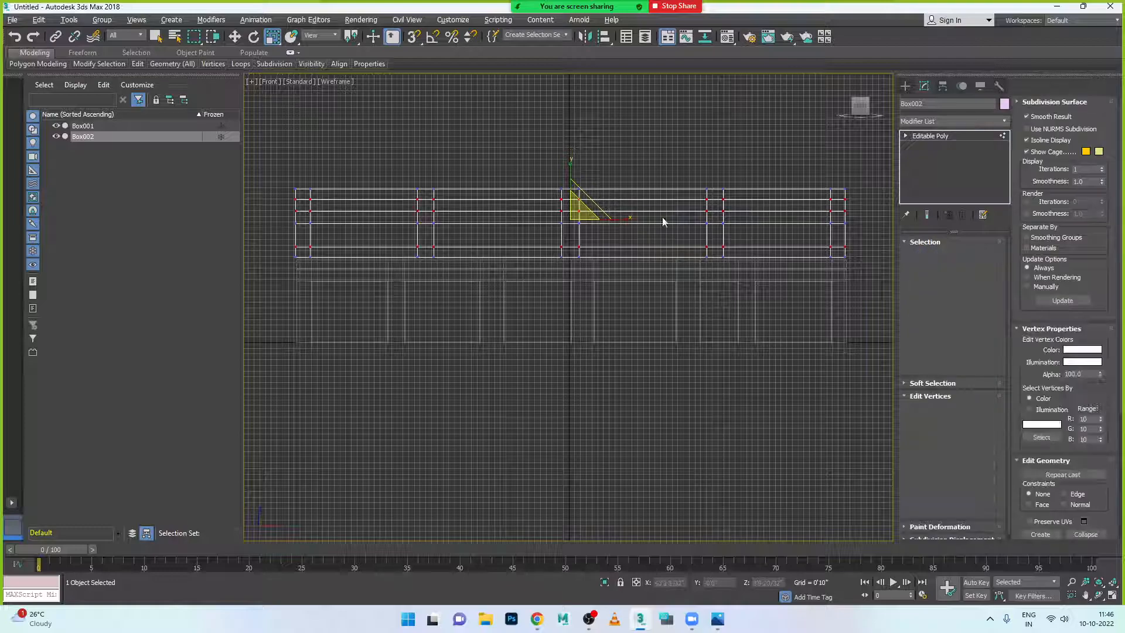
pyautogui.scroll(-1, 658, 213)
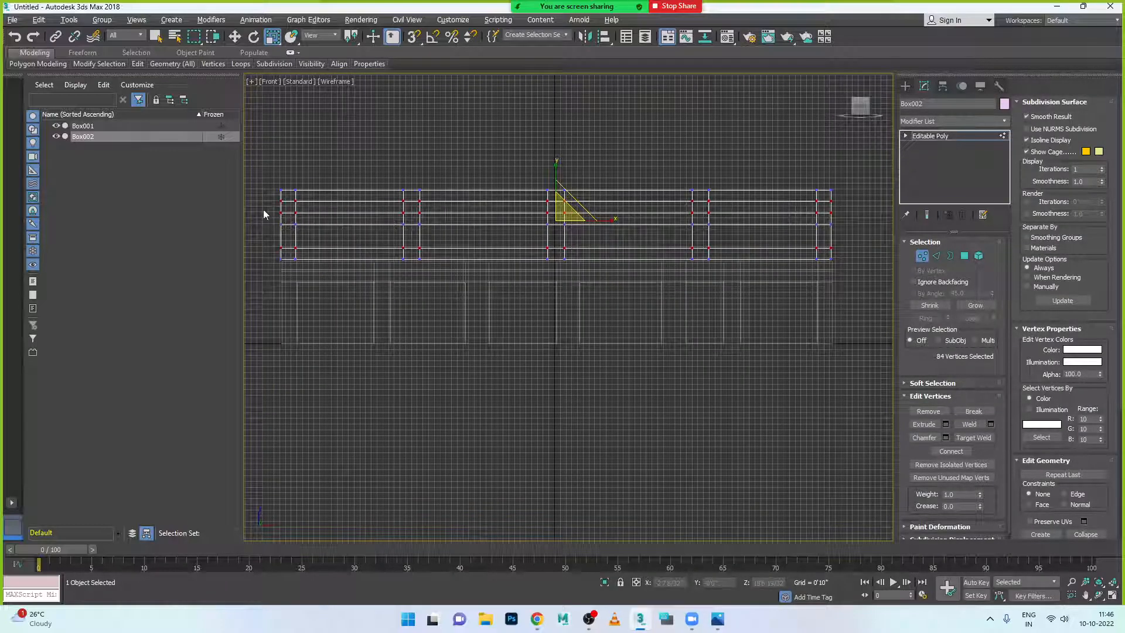
pyautogui.moveTo(392, 236); pyautogui.dragTo(852, 237)
pyautogui.press('w')
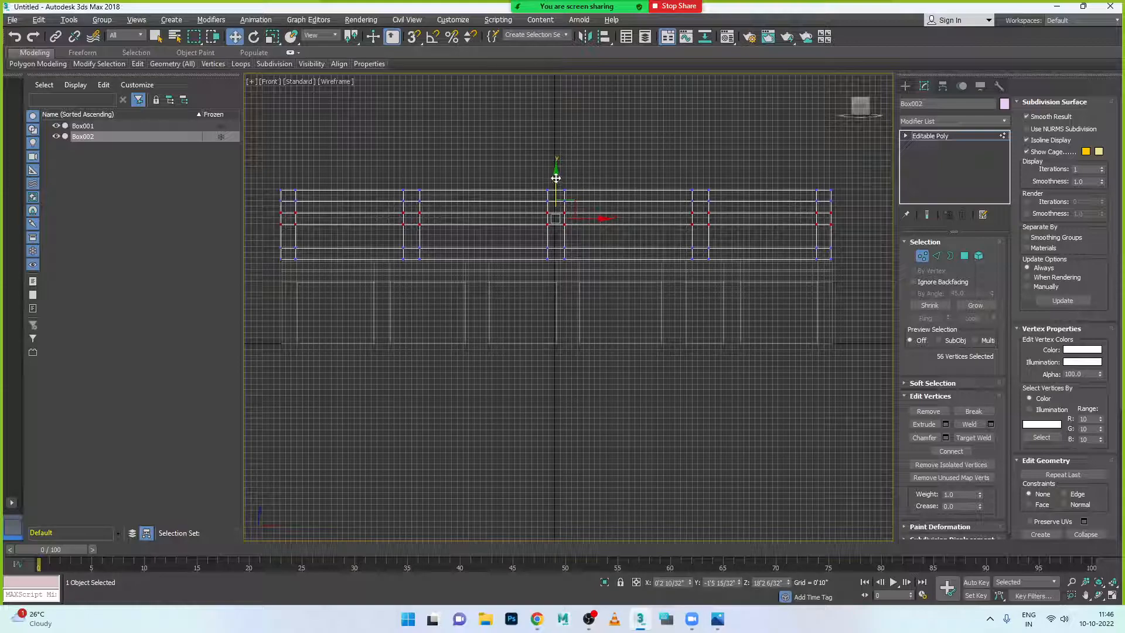
pyautogui.moveTo(556, 178); pyautogui.dragTo(555, 176)
# - Compare with the reference render and nudge the selected vertices slightly down
pyautogui.click(718, 619)
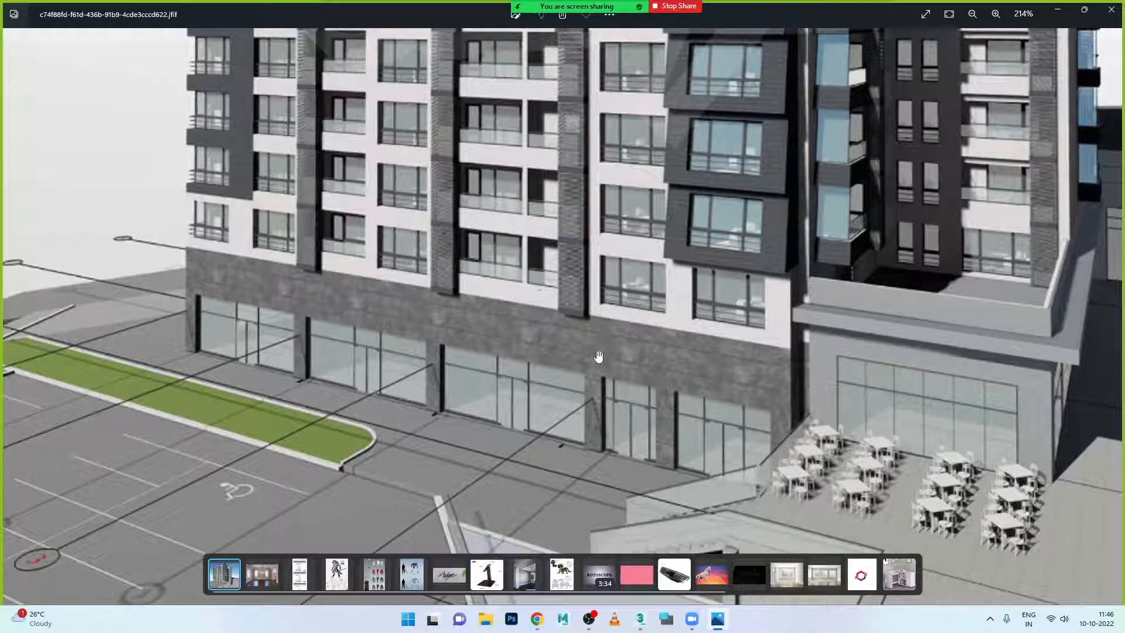
pyautogui.click(719, 620)
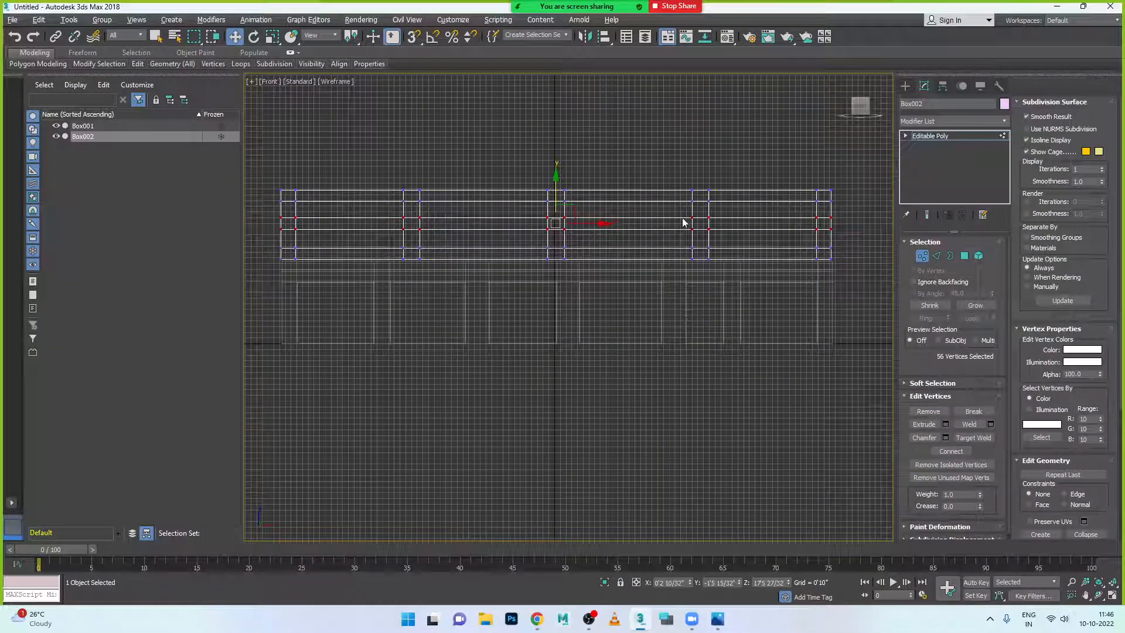
pyautogui.scroll(4, 683, 221)
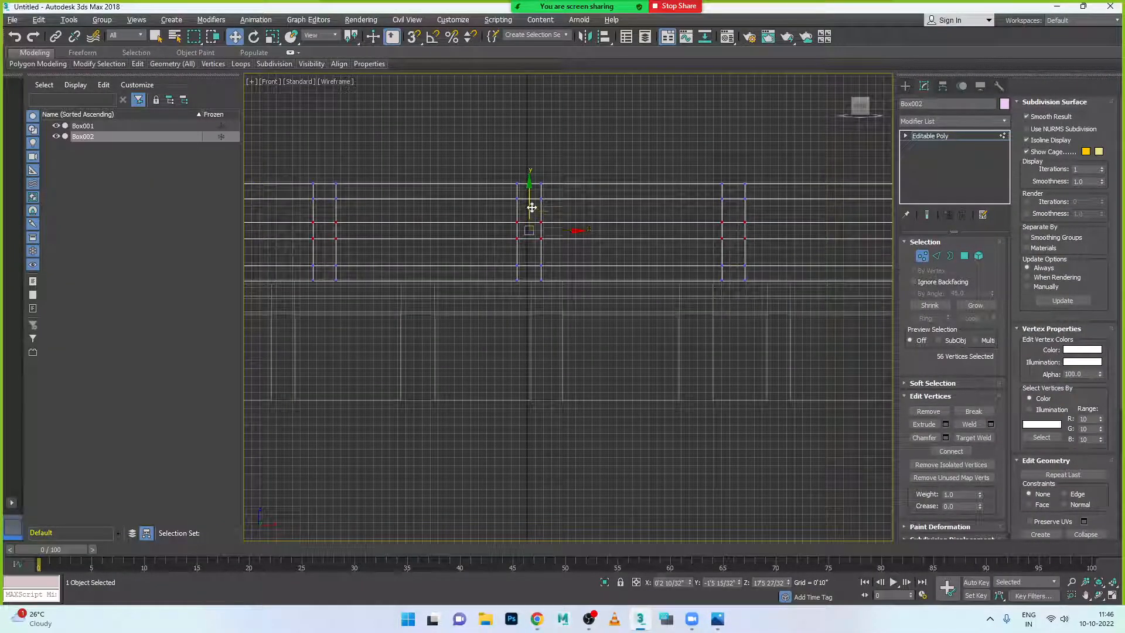
pyautogui.moveTo(529, 189); pyautogui.dragTo(529, 192)
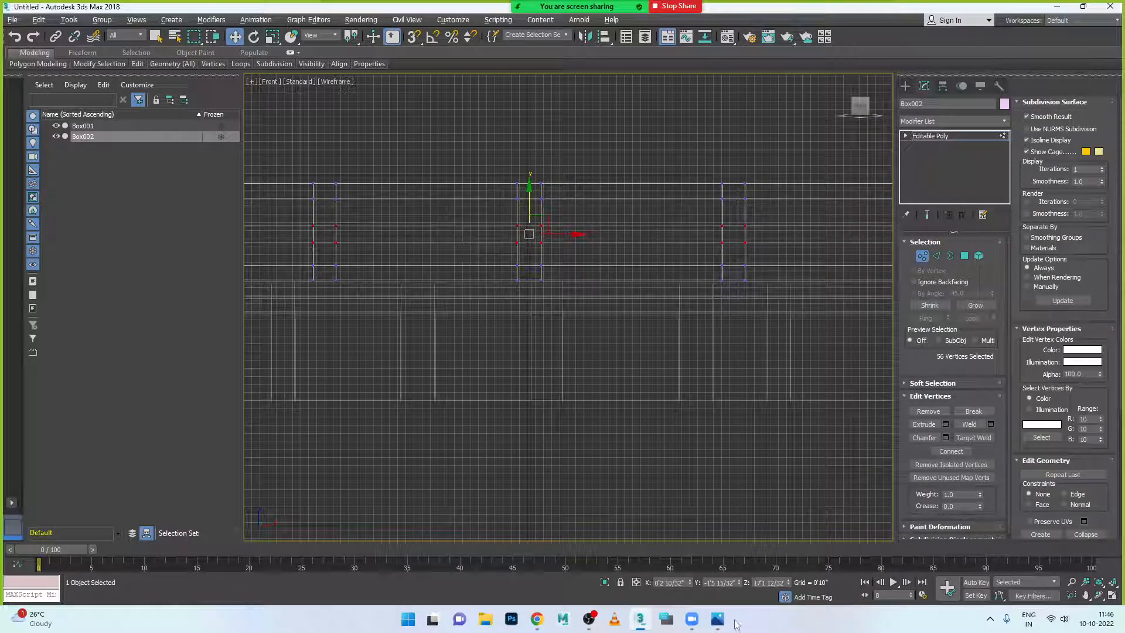
pyautogui.click(718, 619)
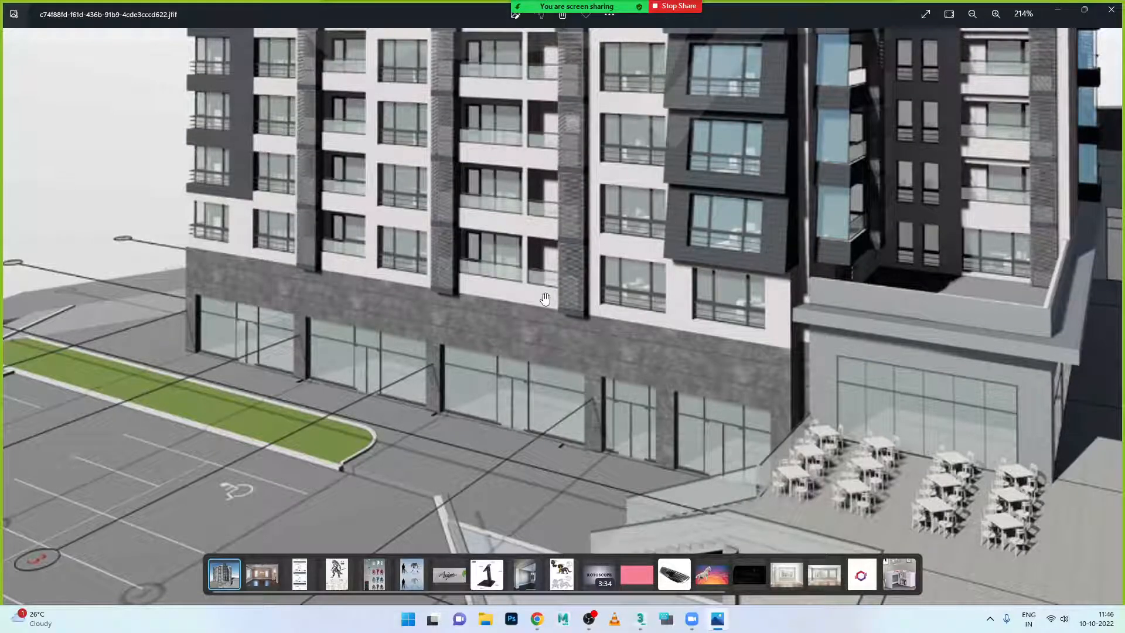
pyautogui.click(718, 622)
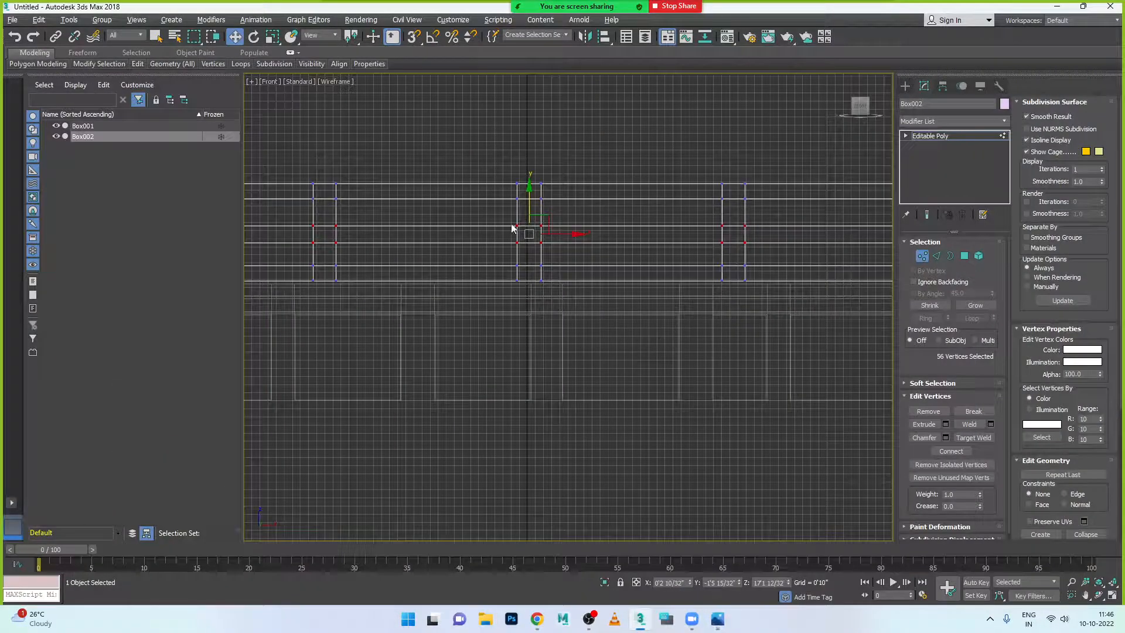
# - Select the two middle horizontal edge loops and remove them with Ctrl+Backspace
pyautogui.click(936, 256)
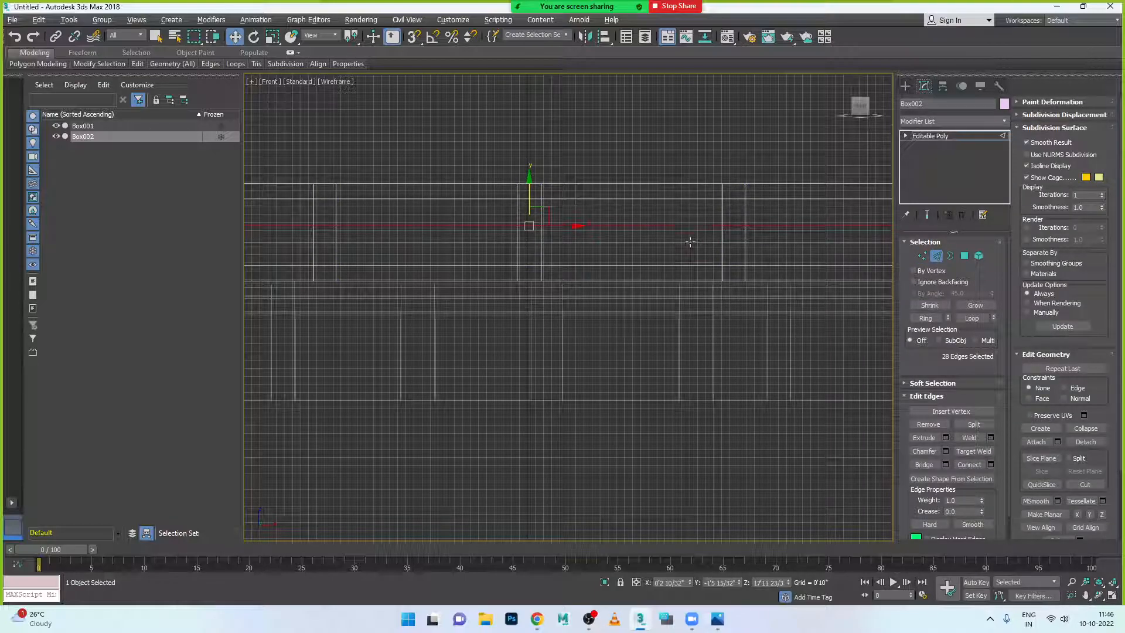
pyautogui.keyDown('ctrl'); pyautogui.doubleClick(691, 242); pyautogui.keyUp('ctrl')
pyautogui.hotkey('ctrl', 'd')
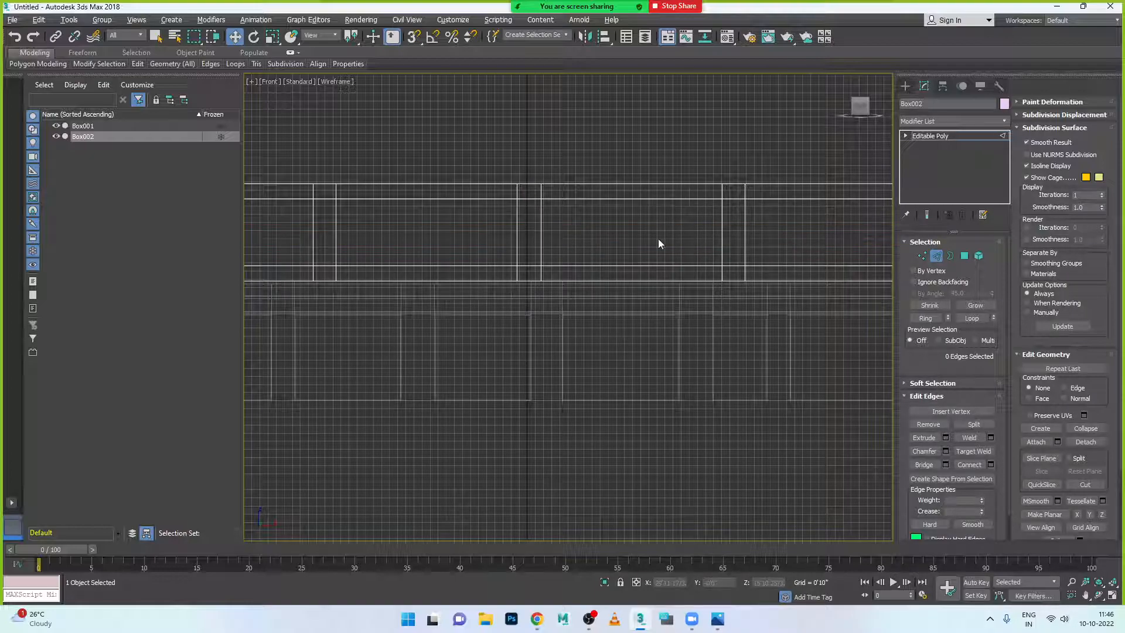
pyautogui.click(642, 198)
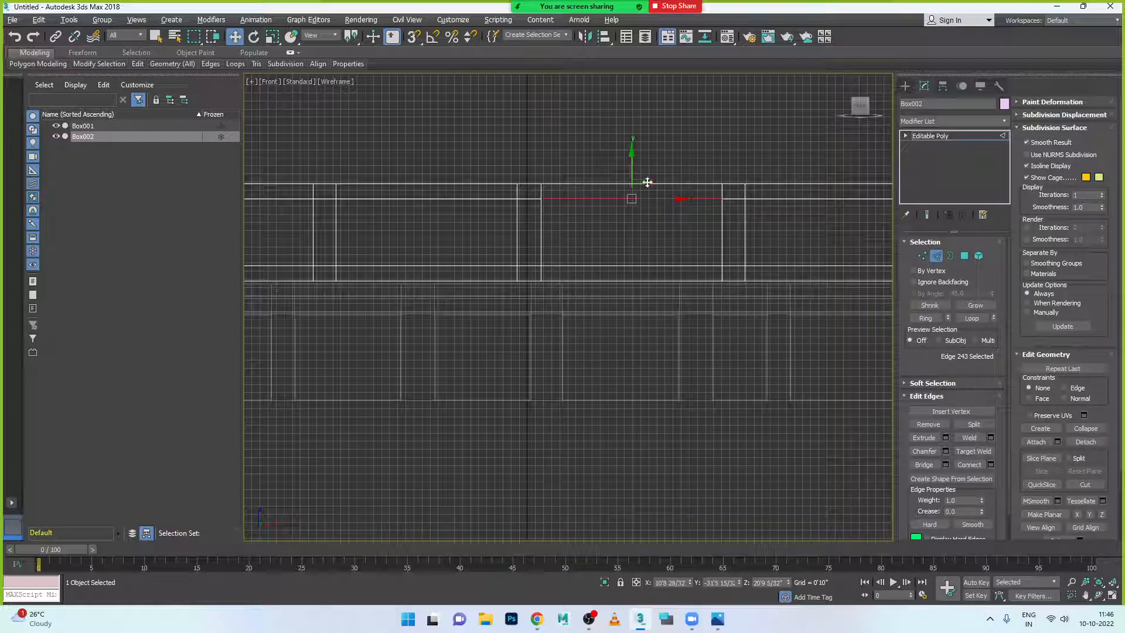
# - Frame the whole block in a maximized Perspective view, then bring up the reference render in Photos
pyautogui.click(935, 257)
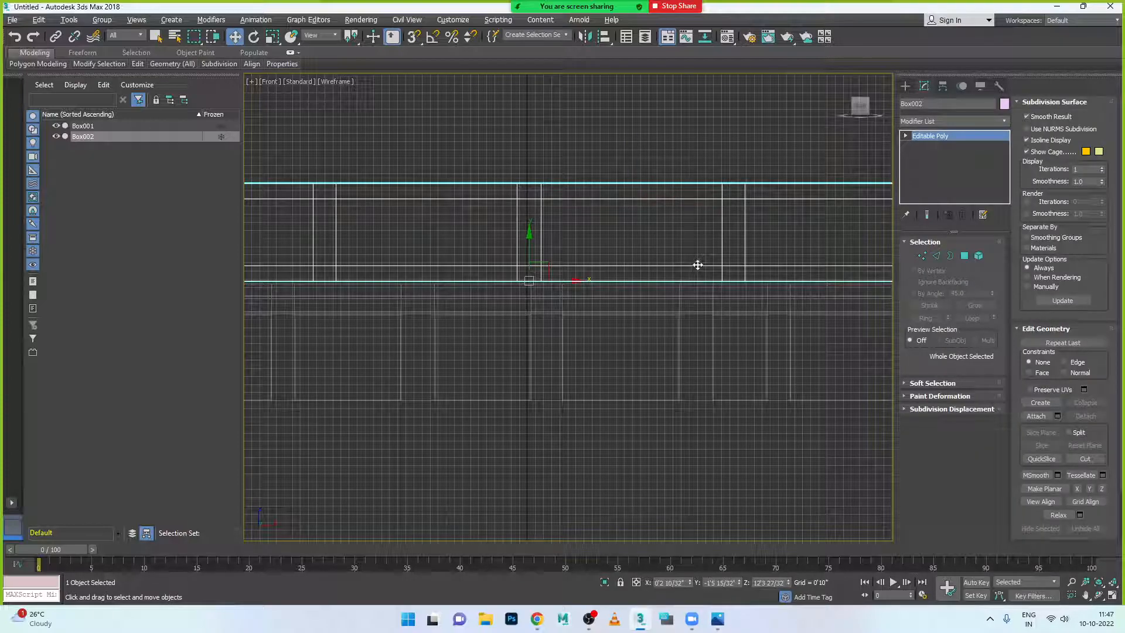
pyautogui.hotkey('alt', 'w')
pyautogui.middleClick(827, 341)
pyautogui.hotkey('alt', 'w')
pyautogui.scroll(-2, 755, 329)
pyautogui.keyDown('alt'); pyautogui.moveTo(623, 332); pyautogui.dragTo(650, 339, button='middle'); pyautogui.keyUp('alt')
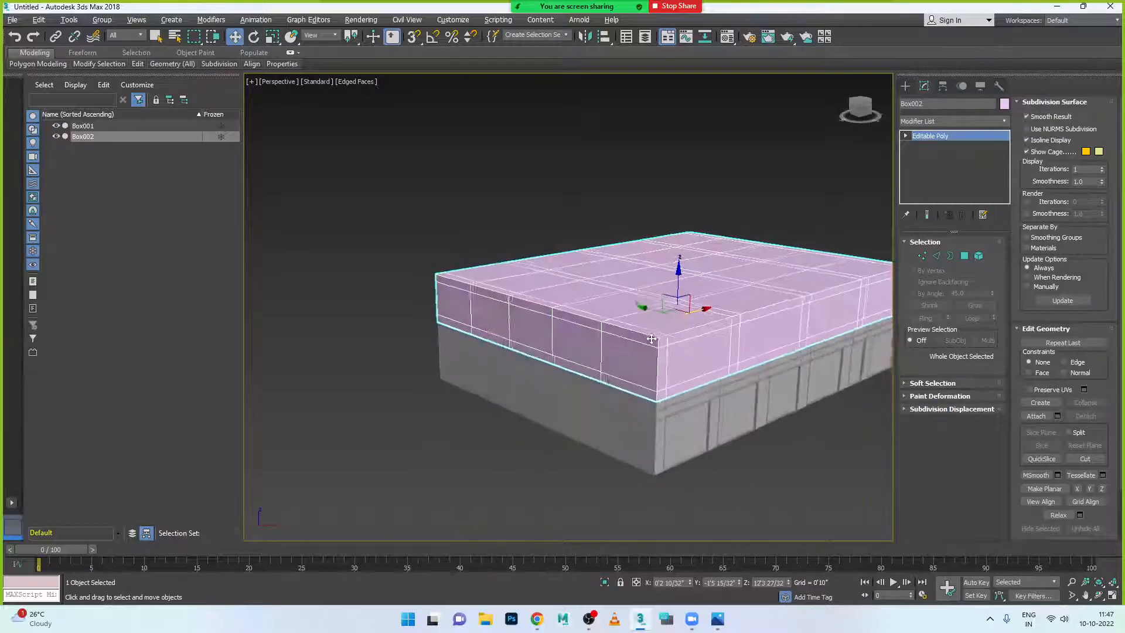
pyautogui.moveTo(730, 338); pyautogui.dragTo(611, 299, button='middle')
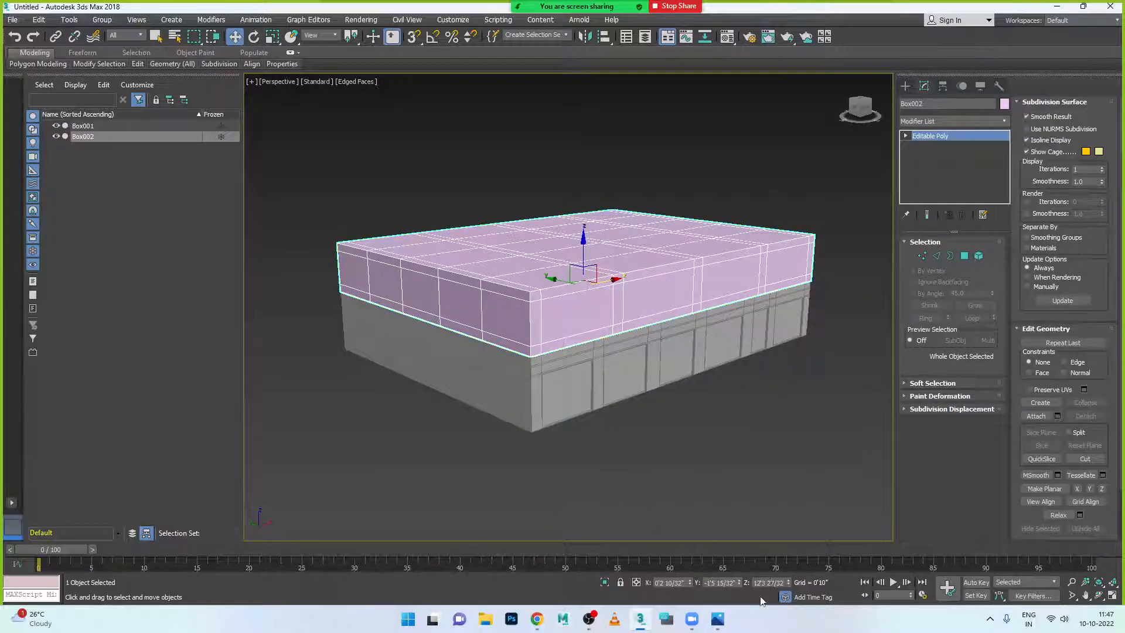
pyautogui.click(717, 619)
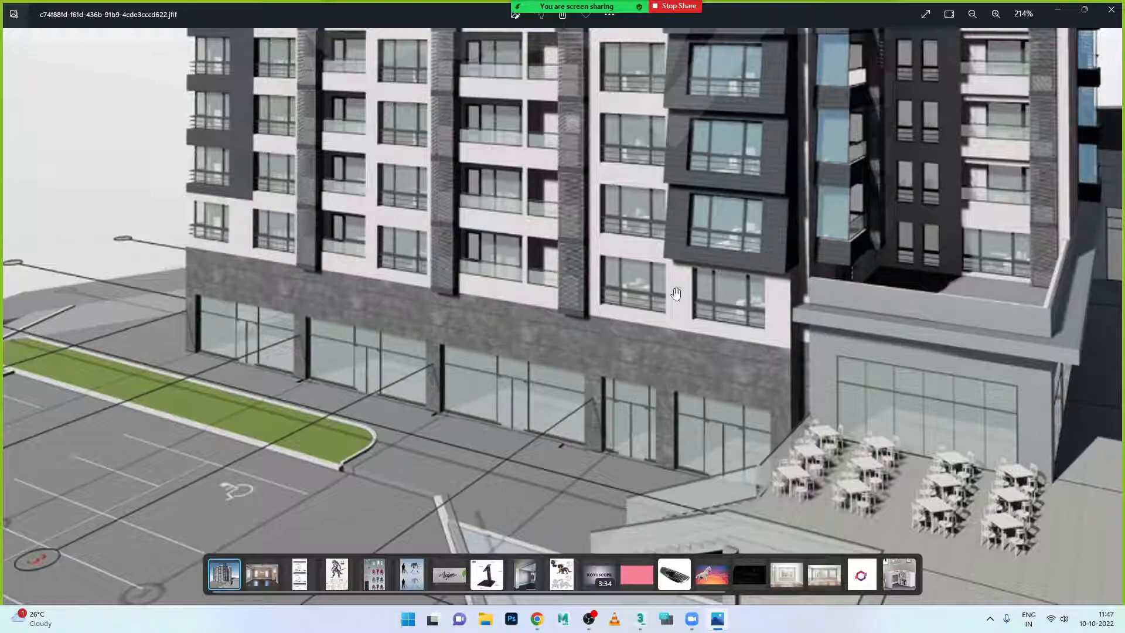
# - Compare the stacked boxes with the reference photo, toggling Polygon mode on and back off
pyautogui.click(717, 619)
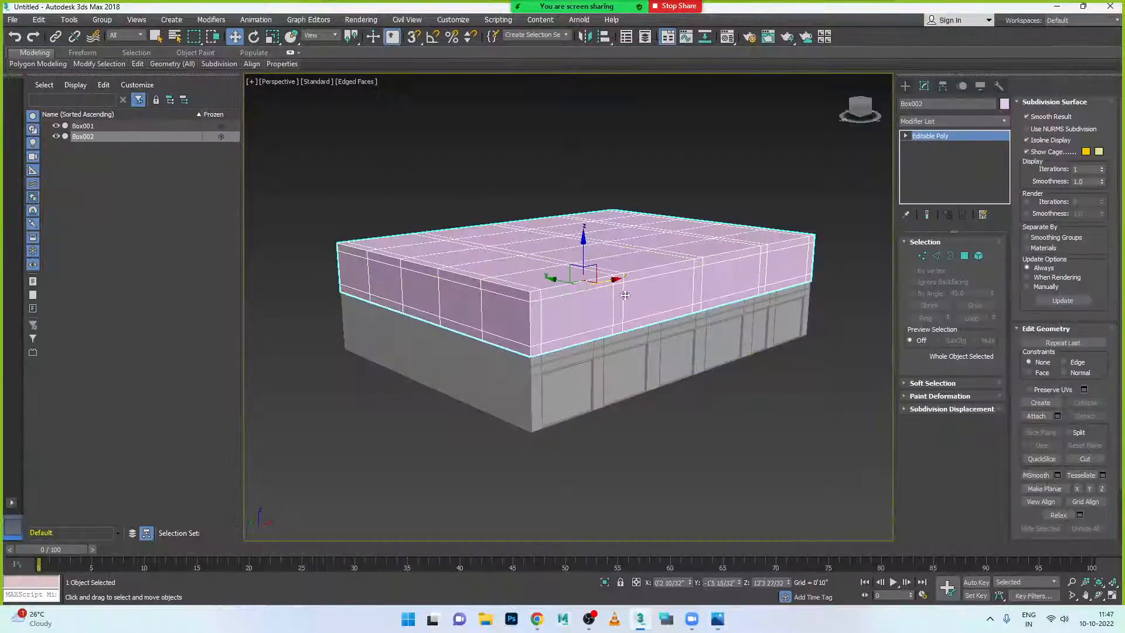
pyautogui.scroll(2, 553, 319)
pyautogui.keyDown('alt'); pyautogui.moveTo(553, 318); pyautogui.dragTo(567, 340, button='middle'); pyautogui.keyUp('alt')
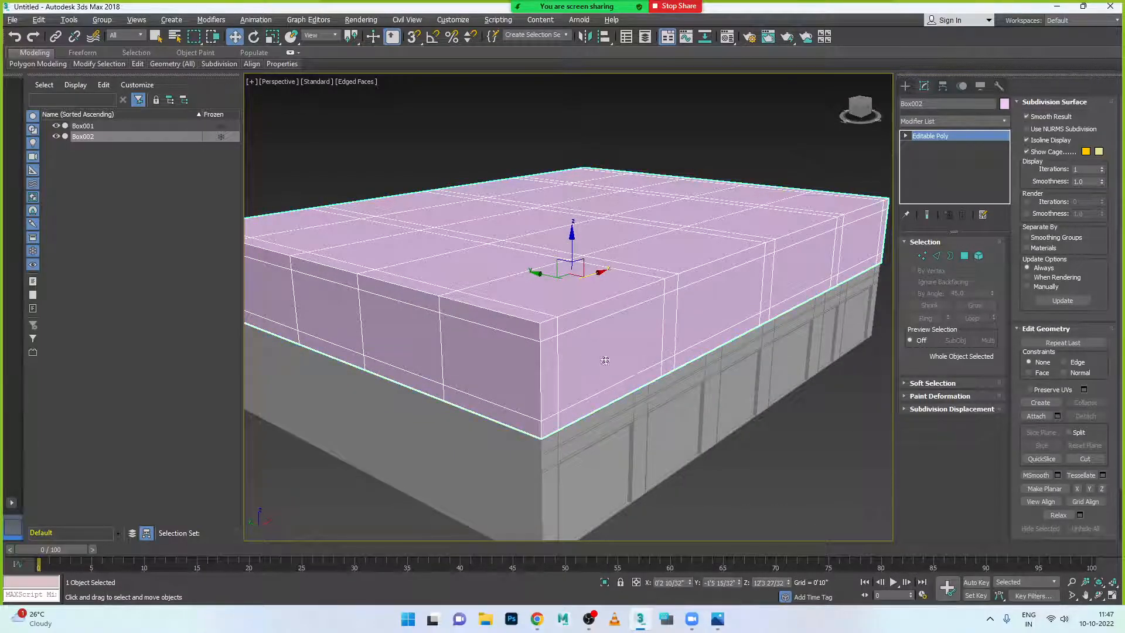
pyautogui.click(964, 257)
pyautogui.click(718, 618)
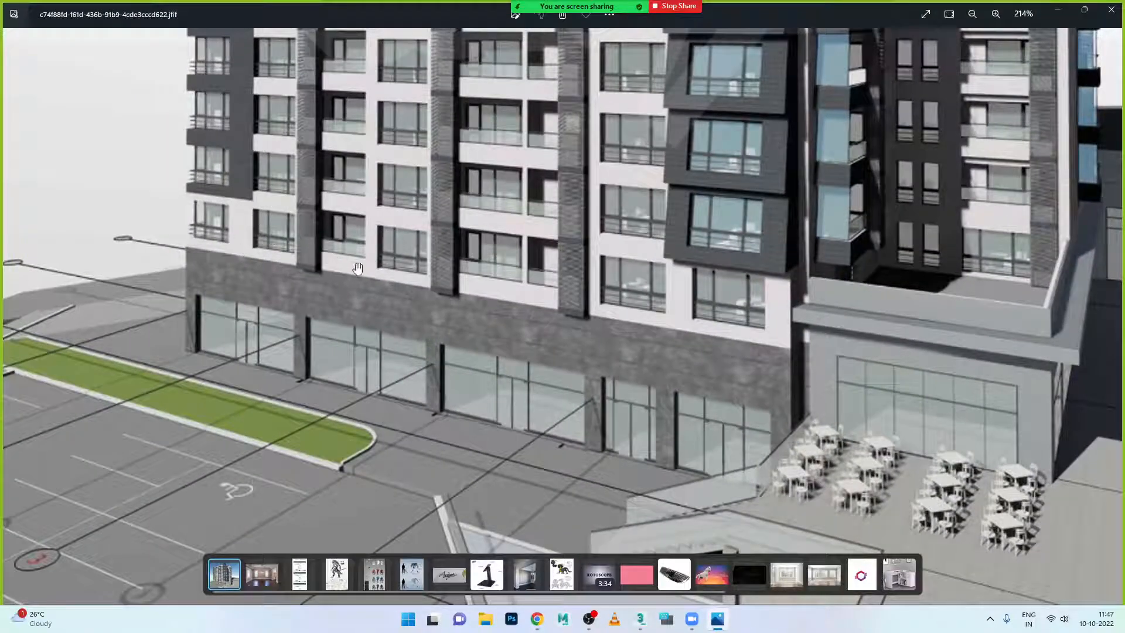
pyautogui.click(720, 620)
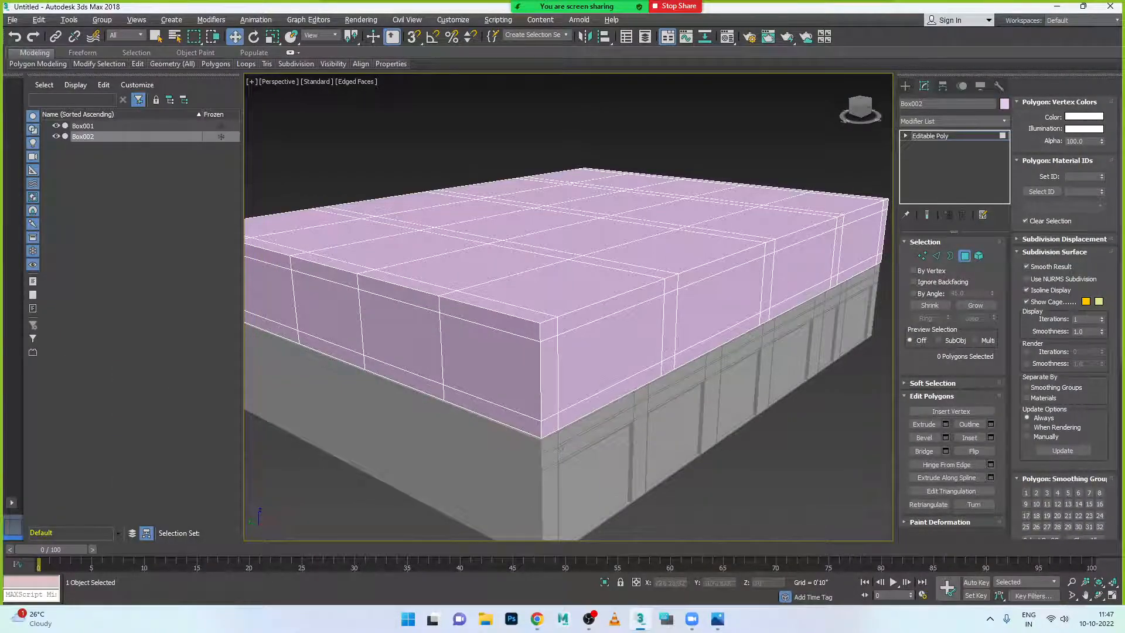
pyautogui.click(965, 256)
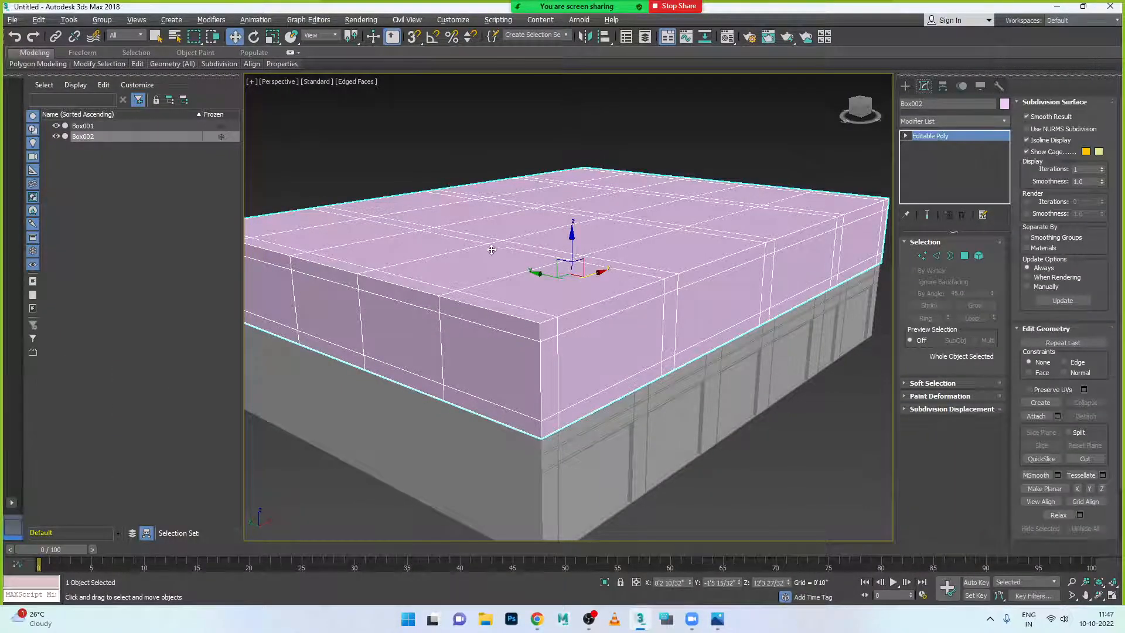
# - Move the pink Box002 along its Y axis so it sits above the grey base
pyautogui.keyDown('alt'); pyautogui.moveTo(504, 334); pyautogui.dragTo(515, 284, button='middle'); pyautogui.keyUp('alt')
pyautogui.moveTo(515, 284); pyautogui.dragTo(513, 286)
pyautogui.keyDown('alt'); pyautogui.moveTo(514, 286); pyautogui.dragTo(613, 335, button='middle'); pyautogui.keyUp('alt')
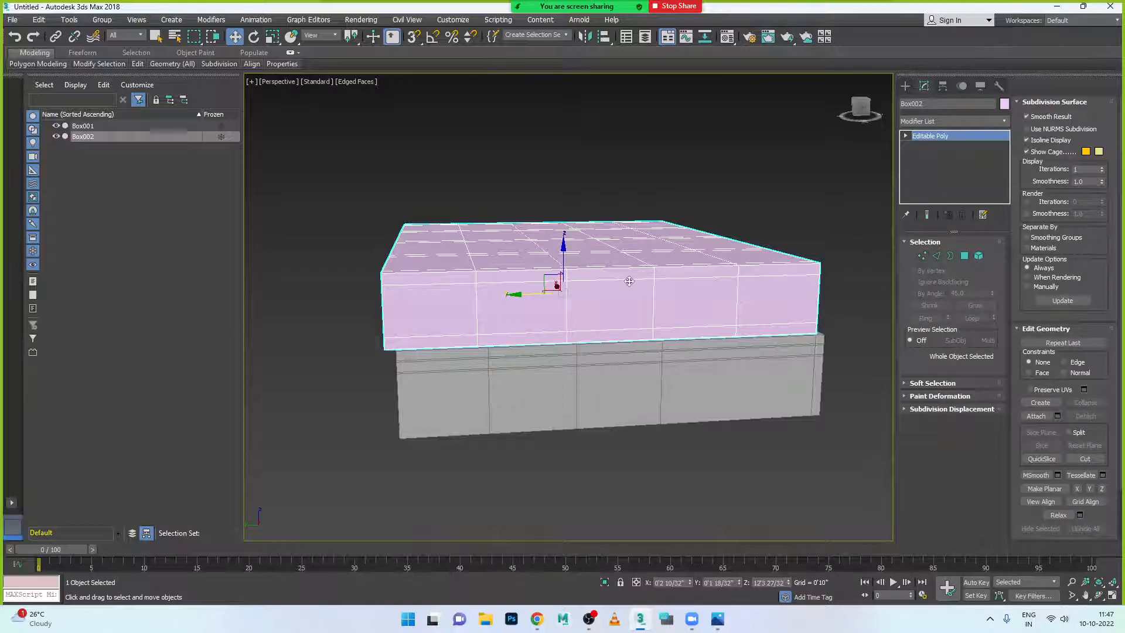
# - Scale Box002 along Y to 95%, nudge it sideways, then stretch it to 104%
pyautogui.press('r')
pyautogui.press('r')
pyautogui.moveTo(508, 300); pyautogui.dragTo(509, 297)
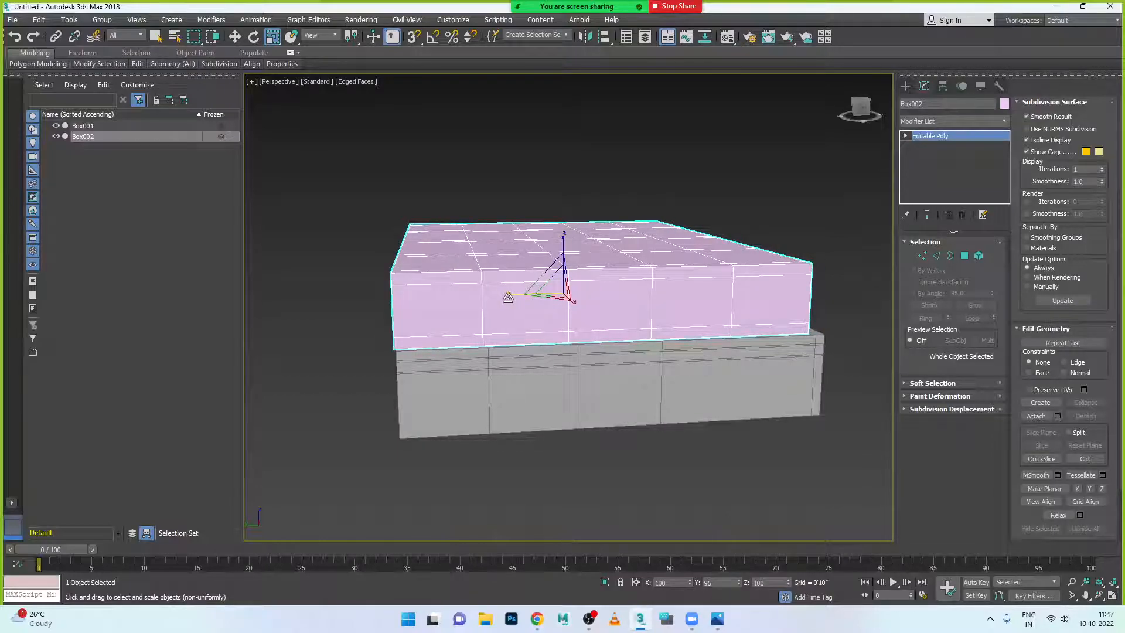
pyautogui.press('w')
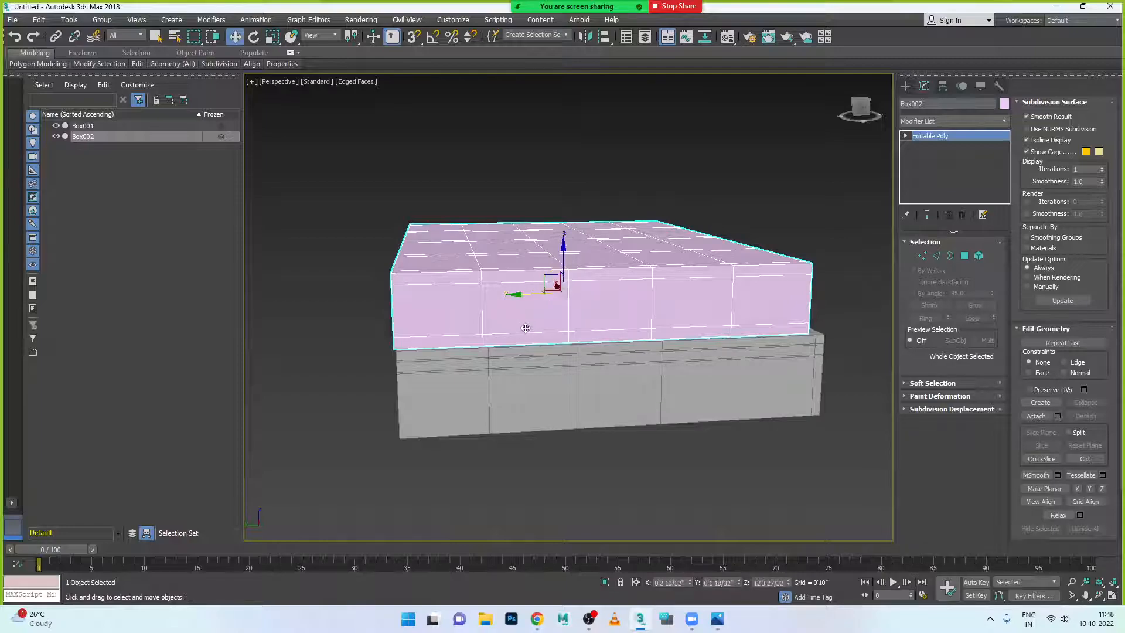
pyautogui.moveTo(516, 297); pyautogui.dragTo(518, 298)
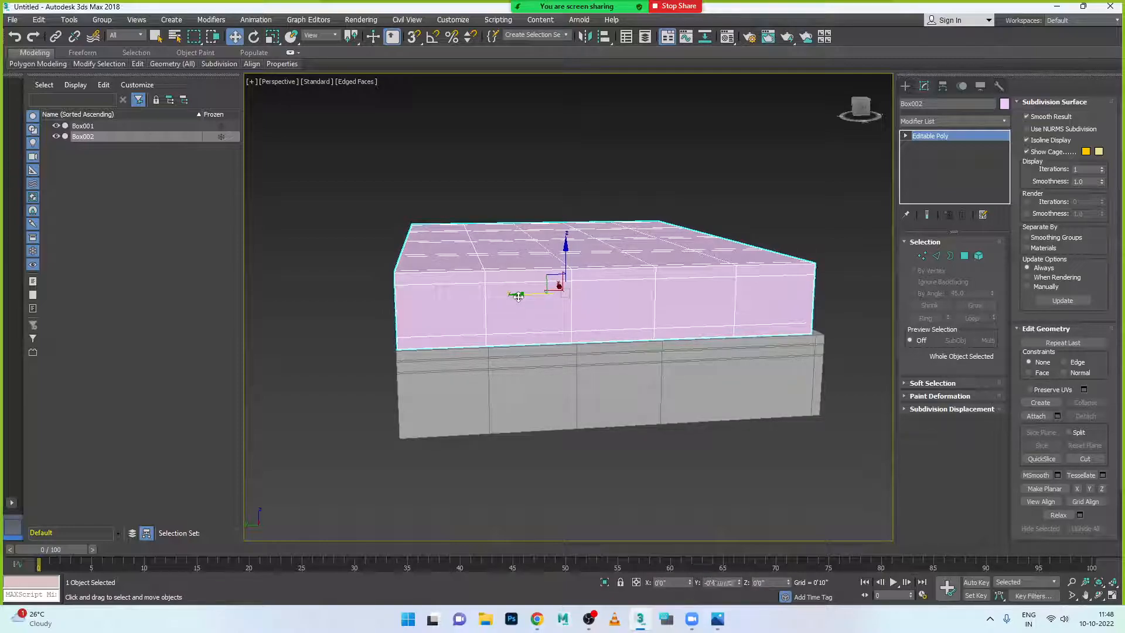
pyautogui.keyDown('alt'); pyautogui.moveTo(518, 298); pyautogui.dragTo(638, 422, button='middle'); pyautogui.keyUp('alt')
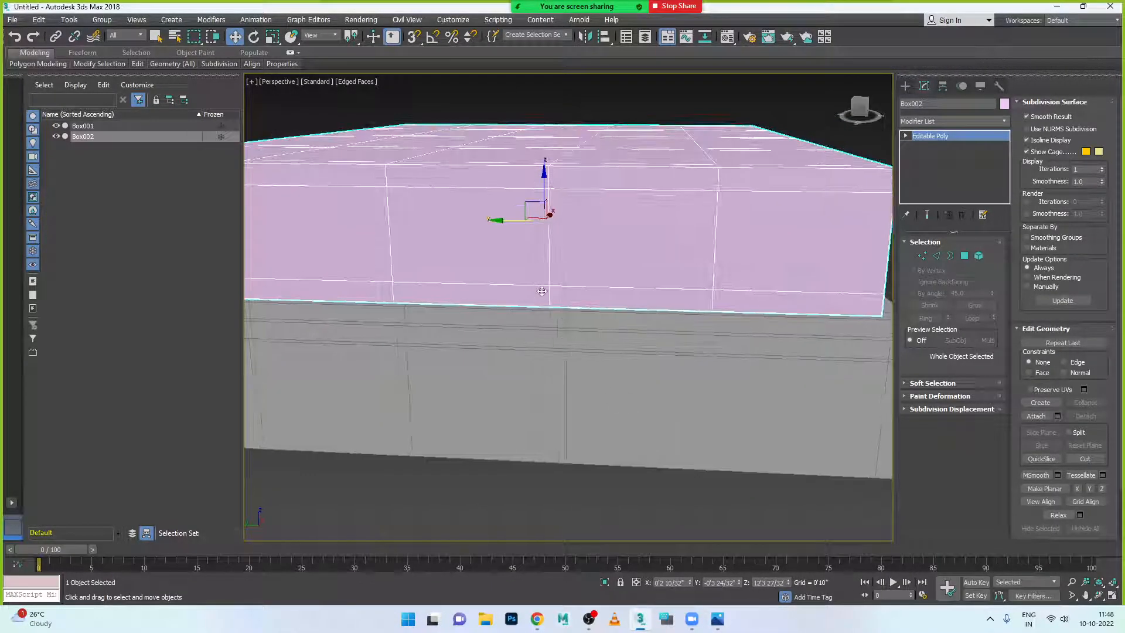
pyautogui.press('r')
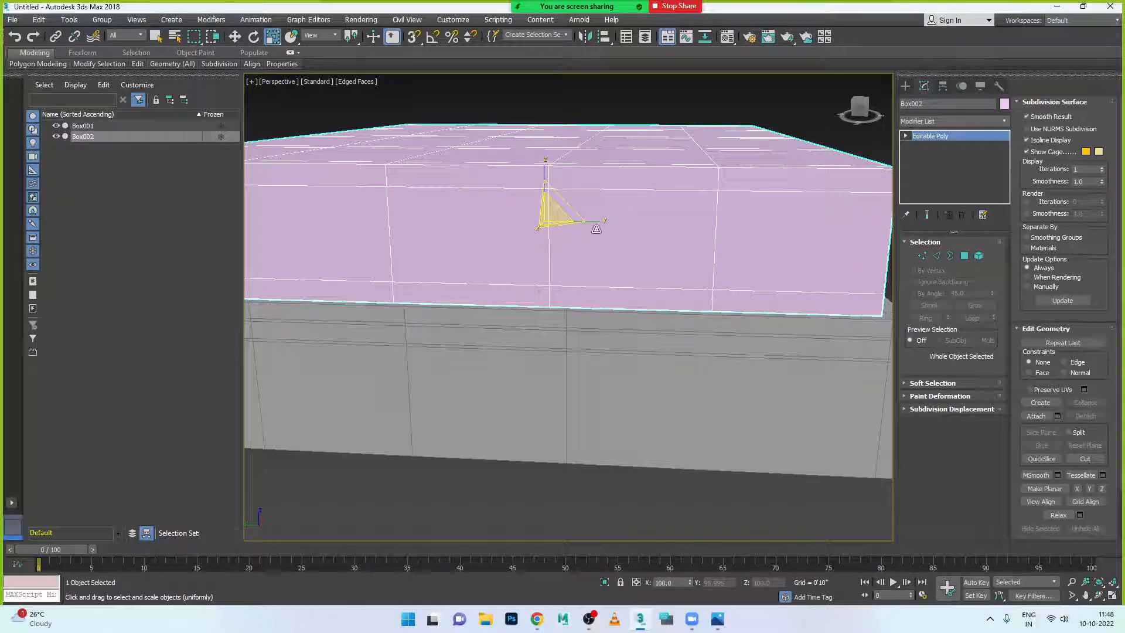
pyautogui.press('r')
pyautogui.moveTo(599, 224); pyautogui.dragTo(601, 226)
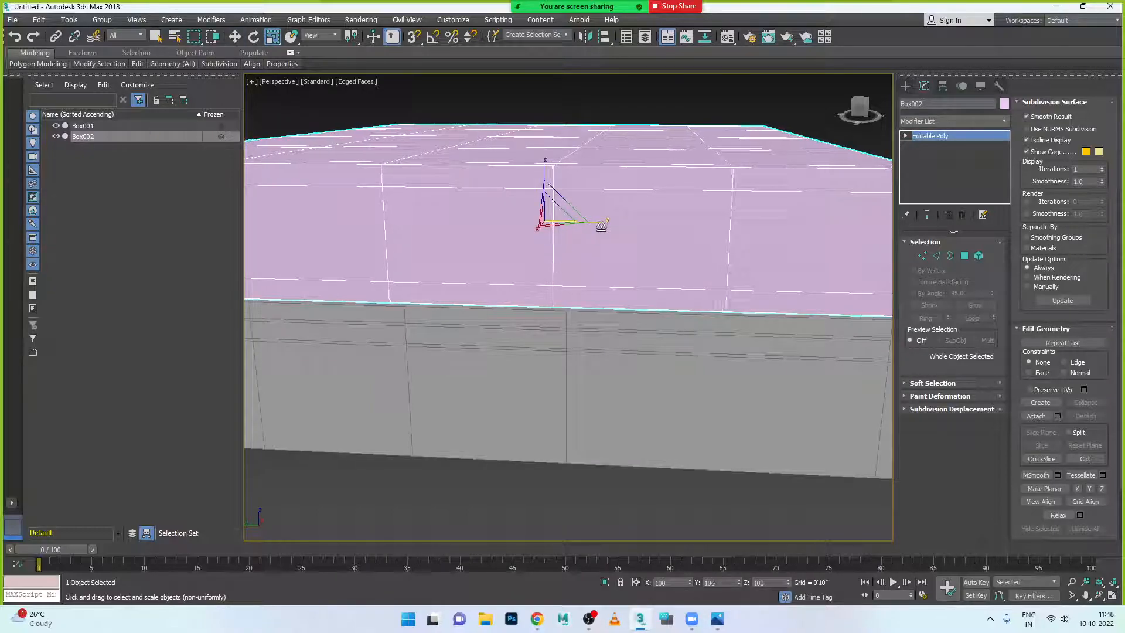
pyautogui.press('w')
pyautogui.scroll(-5, 532, 307)
pyautogui.scroll(-3, 533, 308)
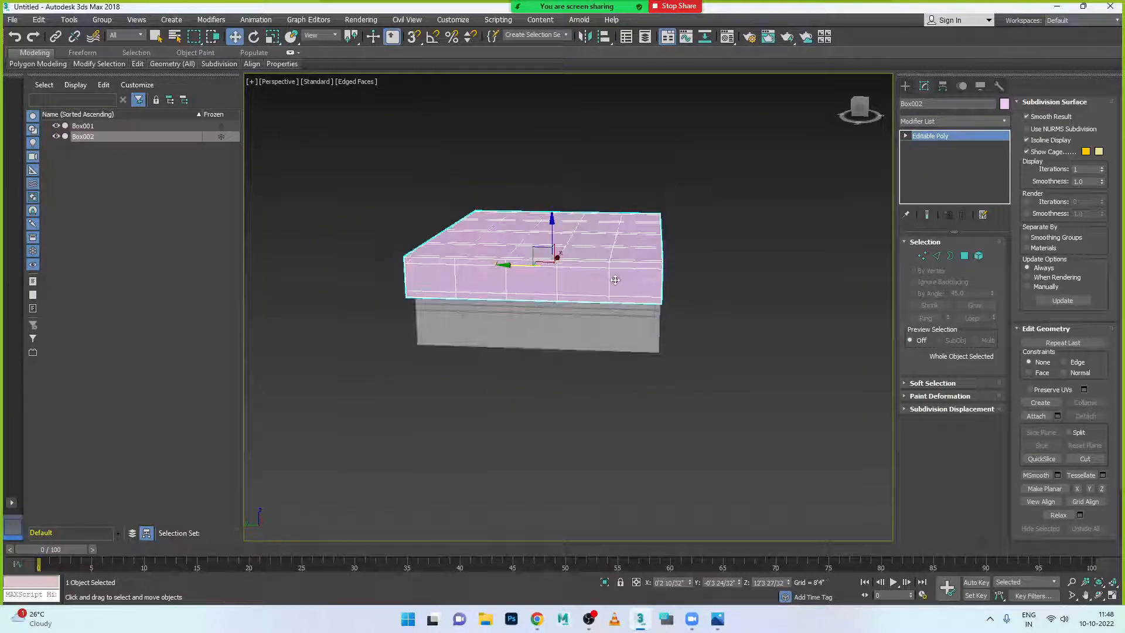
# - Rescale Box002 along Y to 89% then 107%, slide it over the base, and deselect it
pyautogui.press('r')
pyautogui.scroll(5, 588, 275)
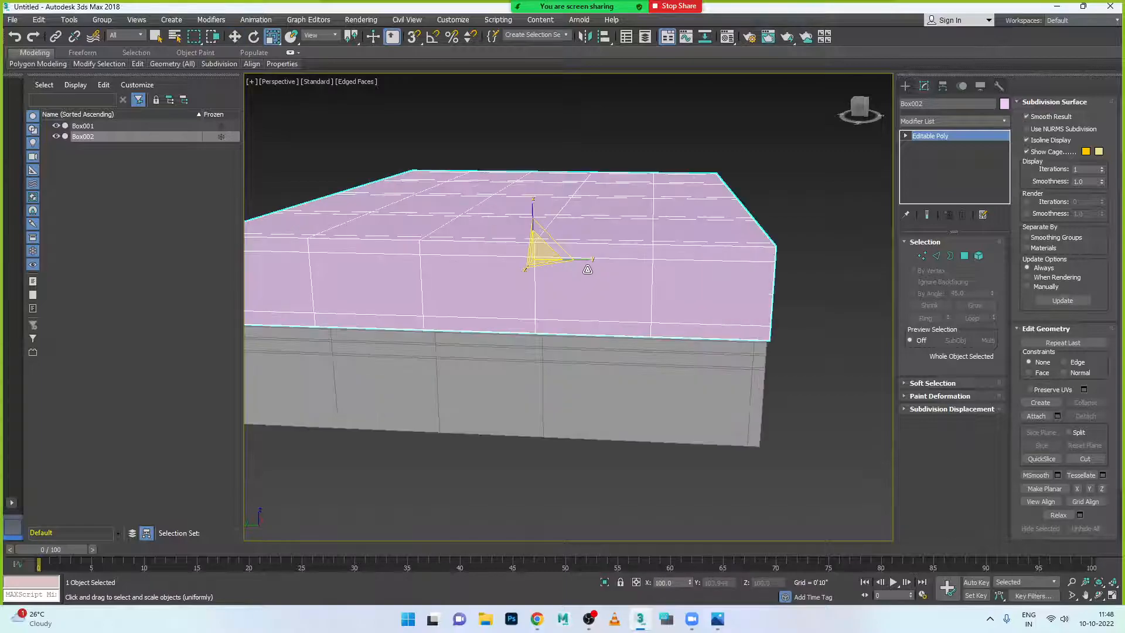
pyautogui.moveTo(589, 265); pyautogui.dragTo(582, 269)
pyautogui.press('w')
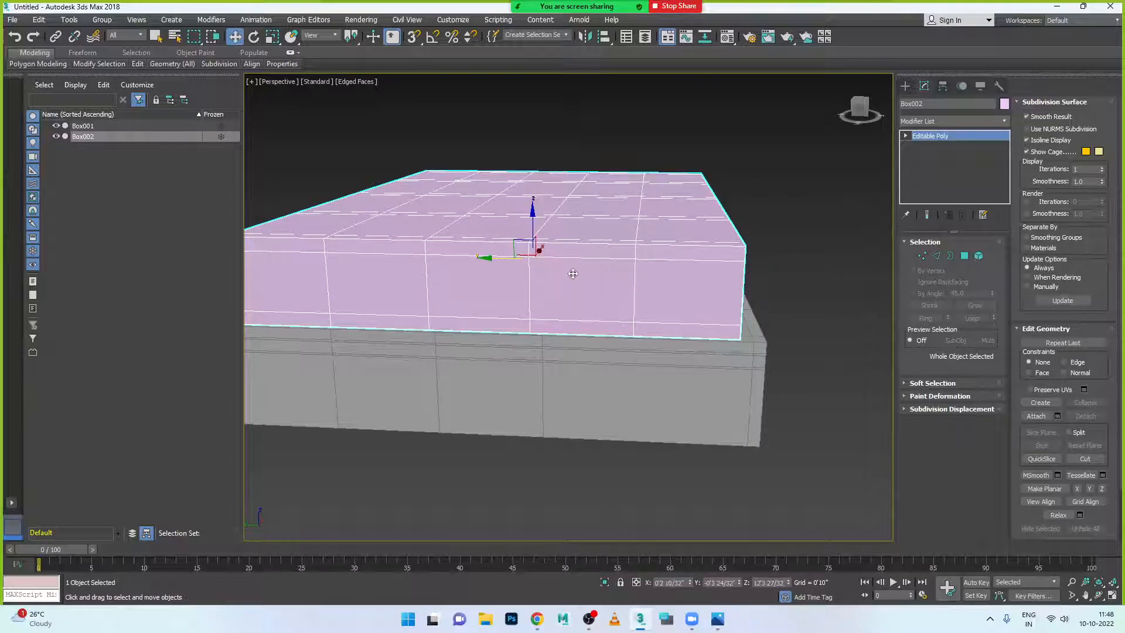
pyautogui.moveTo(494, 260); pyautogui.dragTo(496, 260)
pyautogui.keyDown('alt'); pyautogui.moveTo(496, 305); pyautogui.dragTo(502, 288, button='middle'); pyautogui.keyUp('alt')
pyautogui.press('r')
pyautogui.moveTo(490, 261); pyautogui.dragTo(485, 259)
pyautogui.press('w')
pyautogui.keyDown('alt'); pyautogui.moveTo(485, 259); pyautogui.dragTo(527, 319, button='middle'); pyautogui.keyUp('alt')
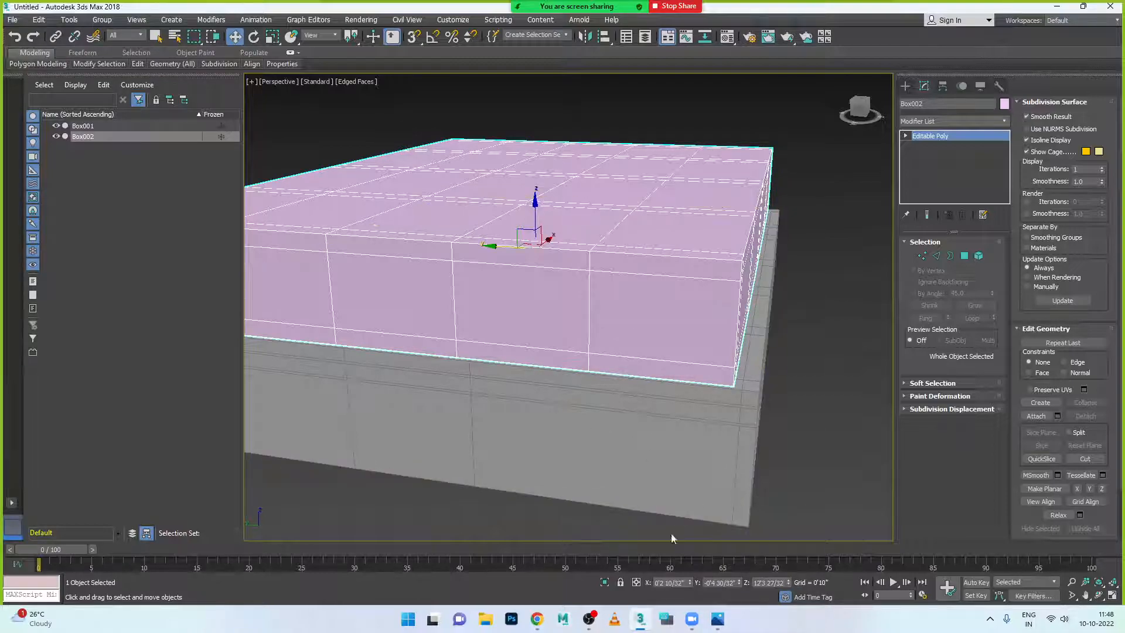
pyautogui.scroll(-2, 534, 391)
pyautogui.click(747, 403)
pyautogui.keyDown('alt'); pyautogui.moveTo(746, 403); pyautogui.dragTo(628, 324, button='middle'); pyautogui.keyUp('alt')
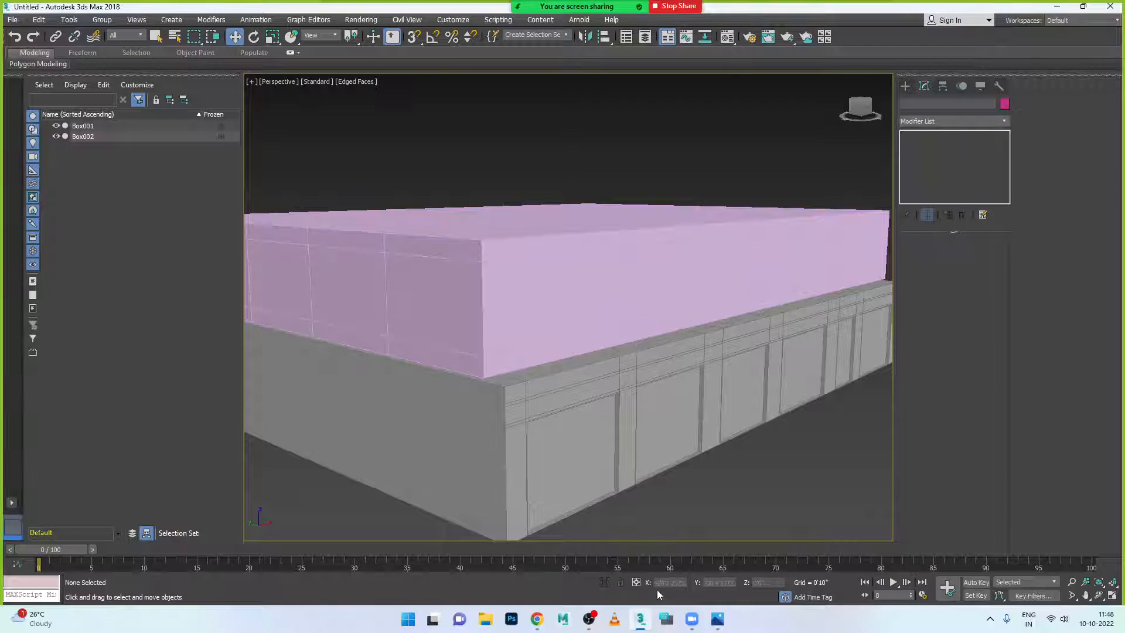
# - At Polygon level on Box002, select the top, middle and bottom polygons of the first two columns
pyautogui.click(721, 626)
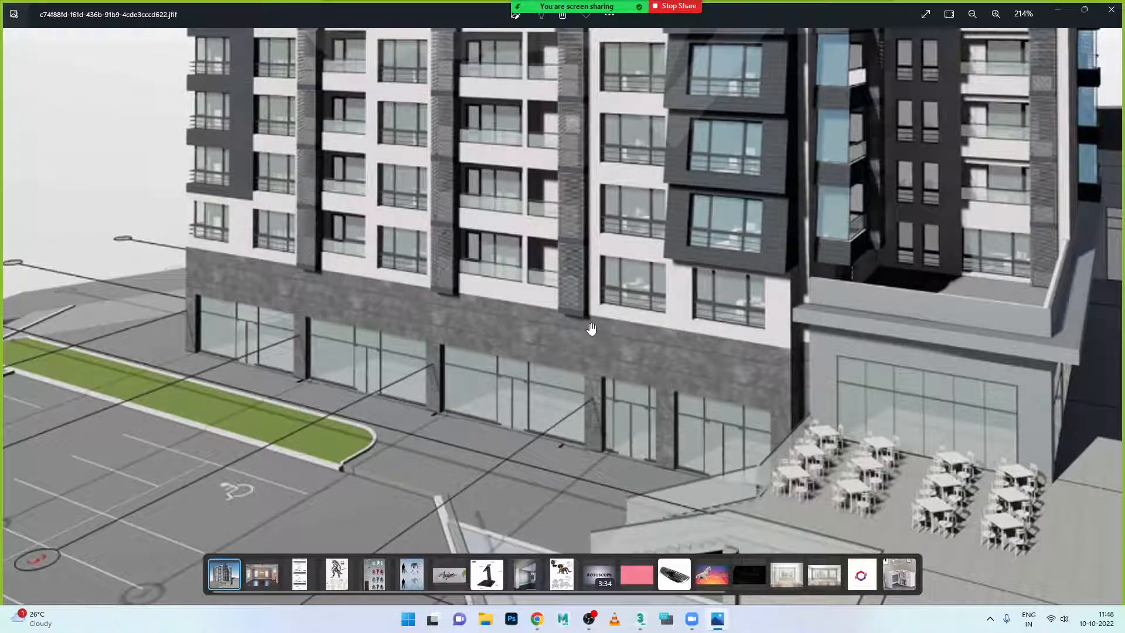
pyautogui.click(715, 619)
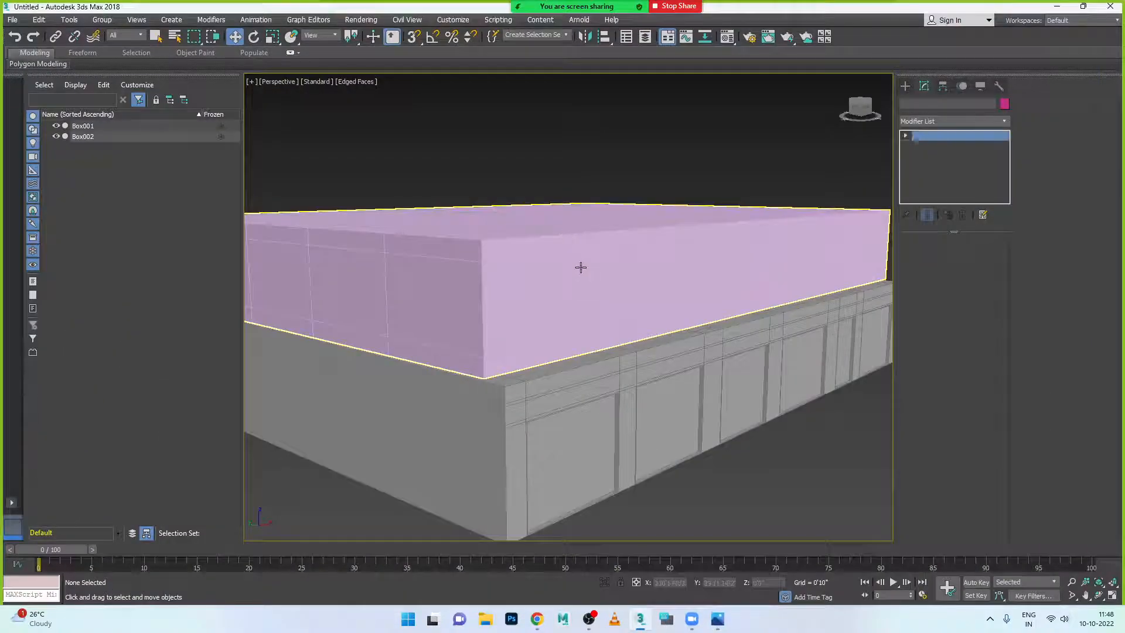
pyautogui.click(581, 268)
pyautogui.click(964, 257)
pyautogui.click(493, 246)
pyautogui.keyDown('shift'); pyautogui.click(499, 304); pyautogui.keyUp('shift')
pyautogui.click(493, 247)
pyautogui.keyDown('ctrl'); pyautogui.click(499, 295); pyautogui.keyUp('ctrl')
pyautogui.keyDown('ctrl'); pyautogui.click(495, 361); pyautogui.keyUp('ctrl')
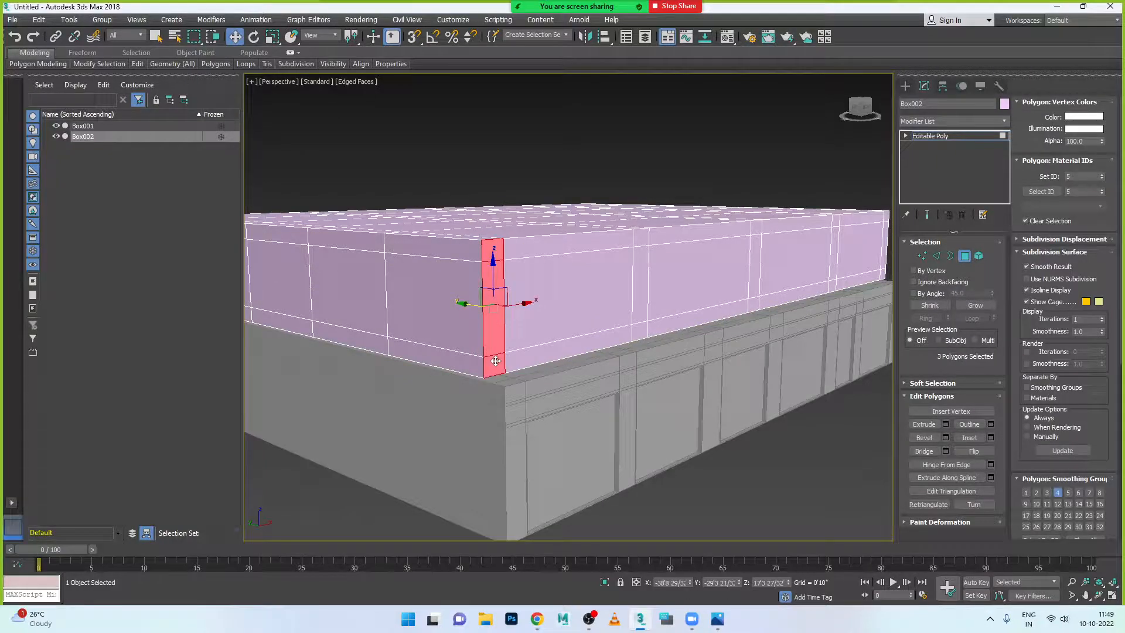
pyautogui.keyDown('ctrl'); pyautogui.click(641, 325); pyautogui.keyUp('ctrl')
pyautogui.keyDown('ctrl'); pyautogui.click(641, 281); pyautogui.keyUp('ctrl')
pyautogui.keyDown('ctrl'); pyautogui.click(641, 234); pyautogui.keyUp('ctrl')
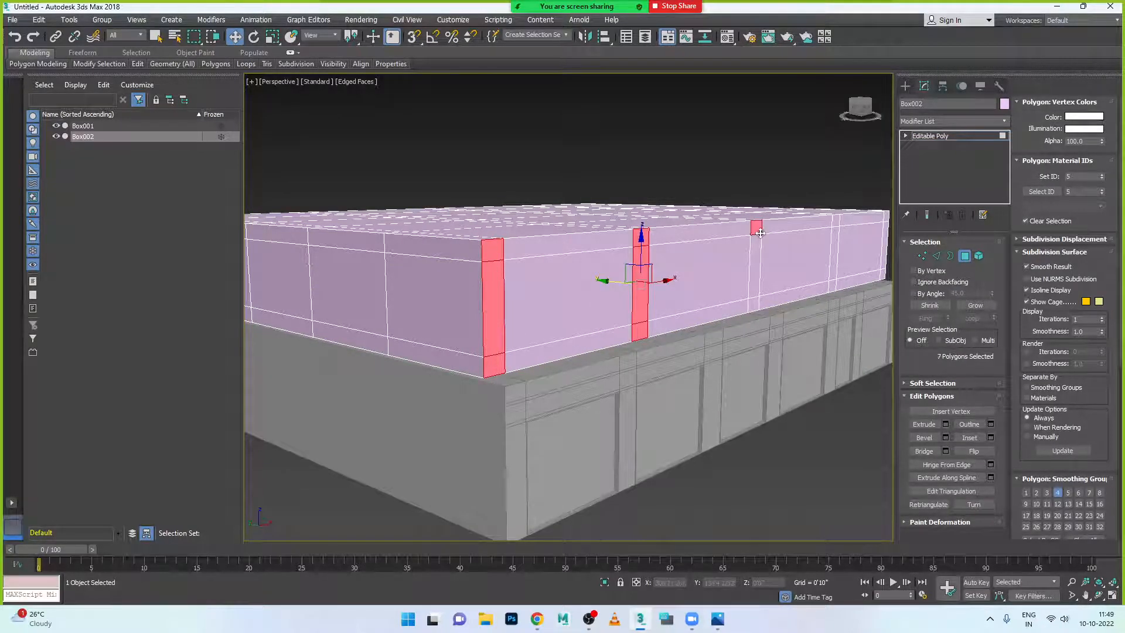
pyautogui.keyDown('ctrl'); pyautogui.click(758, 257); pyautogui.keyUp('ctrl')
# - Add the three polygons of each remaining column, bringing the selection to 15 strip polygons
pyautogui.click(718, 619)
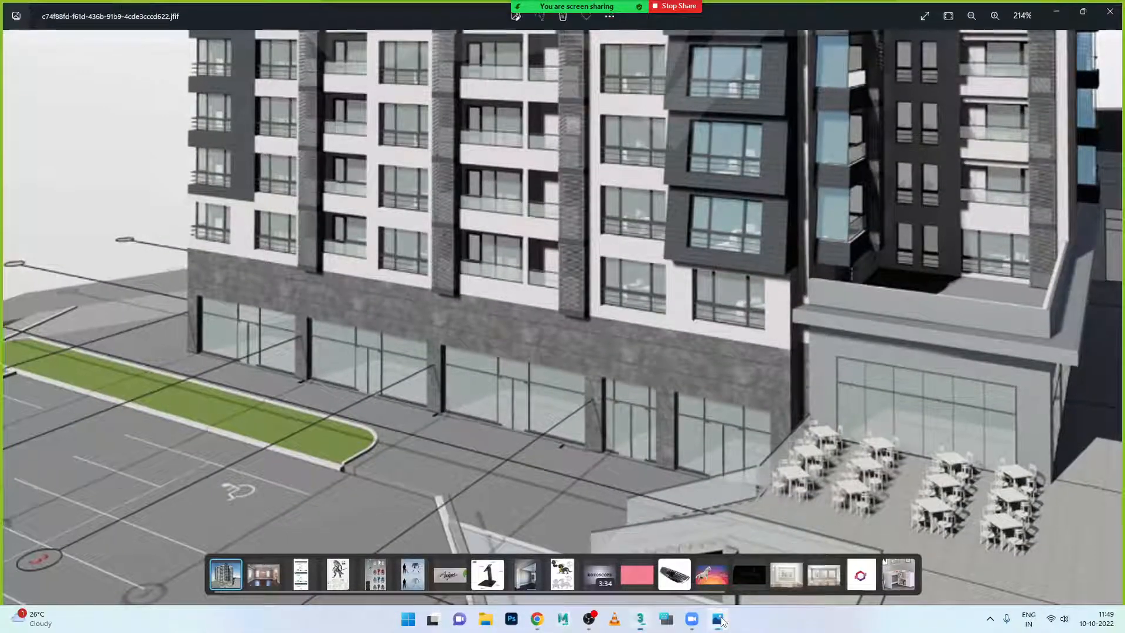
pyautogui.click(719, 619)
pyautogui.keyDown('ctrl'); pyautogui.click(836, 225); pyautogui.keyUp('ctrl')
pyautogui.keyDown('ctrl'); pyautogui.click(835, 258); pyautogui.keyUp('ctrl')
pyautogui.keyDown('ctrl'); pyautogui.click(834, 286); pyautogui.keyUp('ctrl')
pyautogui.keyDown('alt'); pyautogui.moveTo(853, 289); pyautogui.dragTo(645, 289, button='middle'); pyautogui.keyUp('alt')
pyautogui.scroll(2, 783, 289)
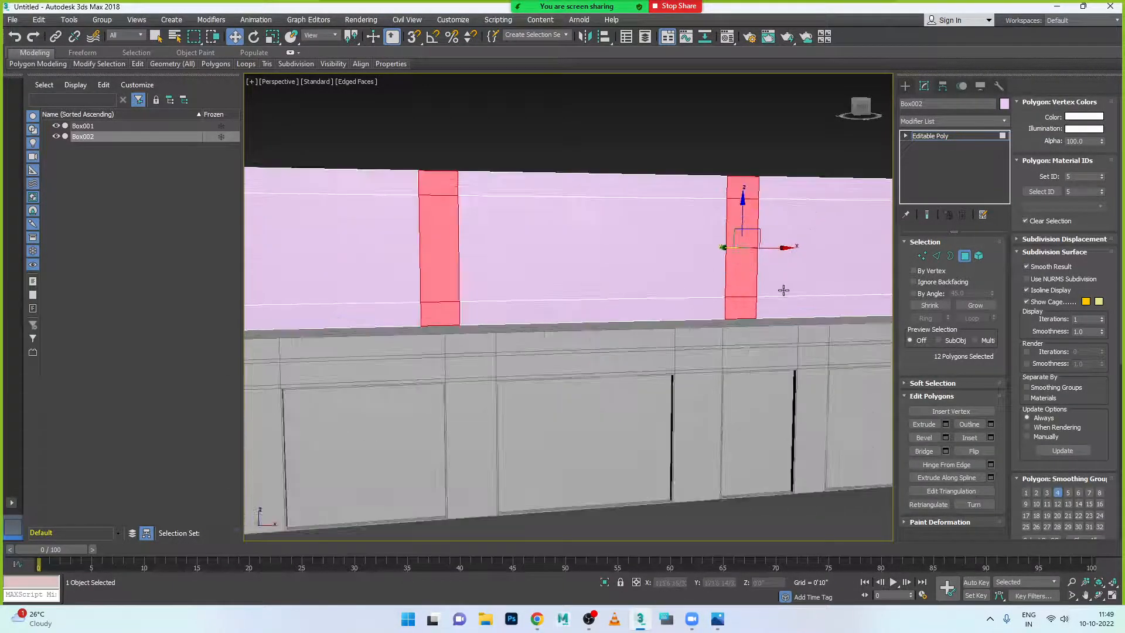
pyautogui.moveTo(803, 291); pyautogui.dragTo(542, 282, button='middle')
pyautogui.keyDown('ctrl'); pyautogui.click(712, 181); pyautogui.keyUp('ctrl')
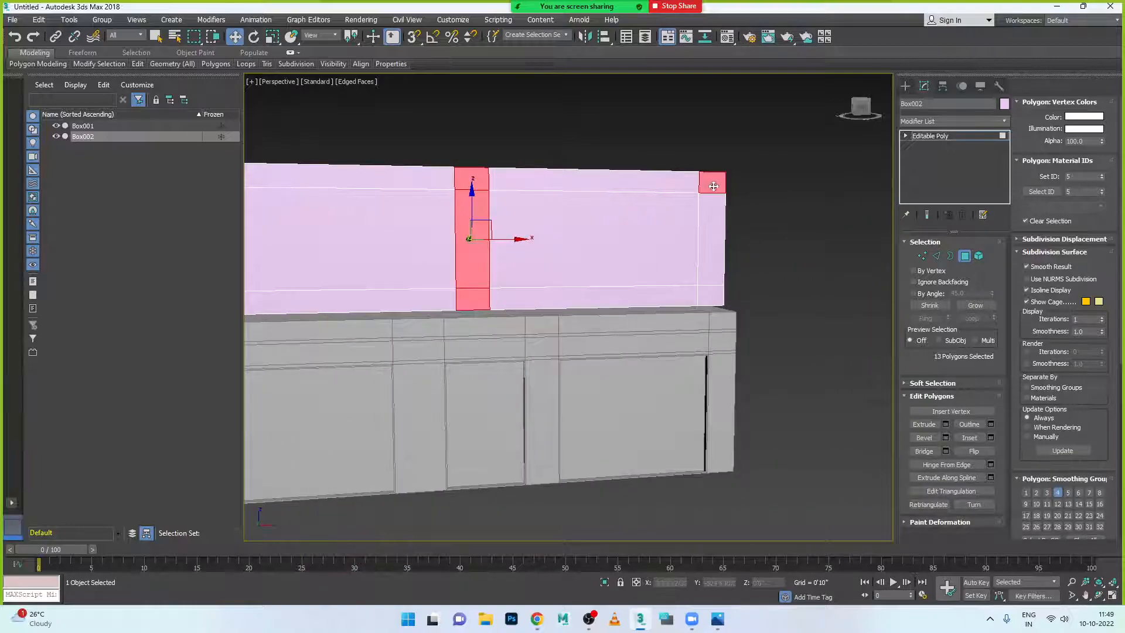
pyautogui.keyDown('ctrl'); pyautogui.click(710, 237); pyautogui.keyUp('ctrl')
pyautogui.keyDown('ctrl'); pyautogui.click(712, 296); pyautogui.keyUp('ctrl')
pyautogui.keyDown('alt'); pyautogui.moveTo(714, 300); pyautogui.dragTo(615, 300, button='middle'); pyautogui.keyUp('alt')
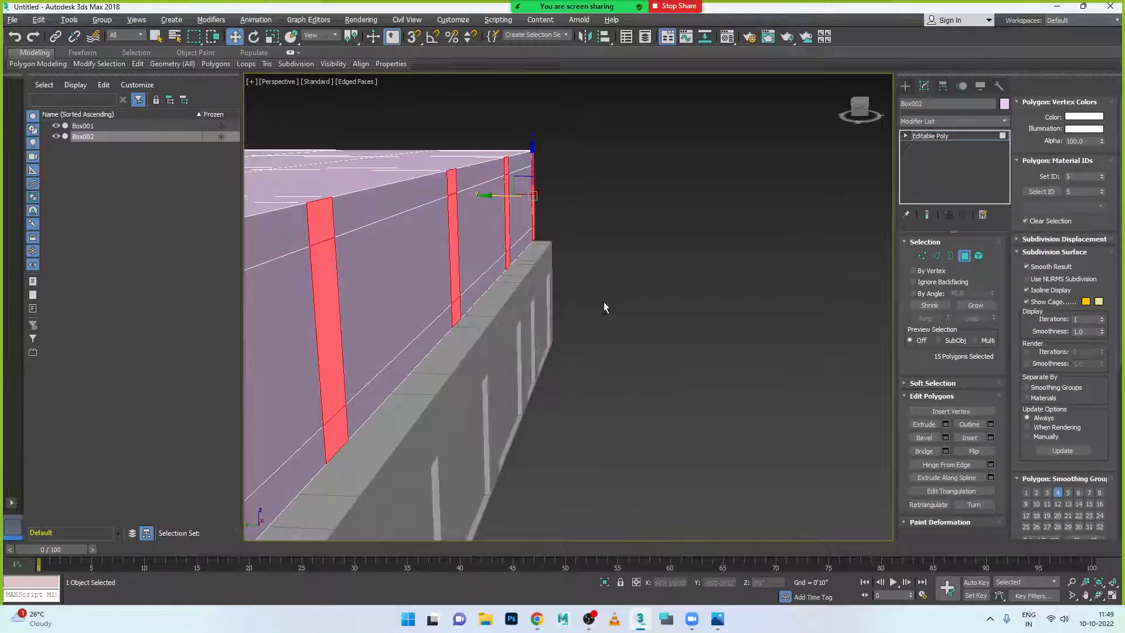
pyautogui.hotkey('alt', 'w')
# - Extrude the 15 strip polygons outward with a height of 2'0 18/32"
pyautogui.middleClick(681, 266)
pyautogui.hotkey('alt', 'w')
pyautogui.scroll(-8, 604, 252)
pyautogui.scroll(10, 603, 252)
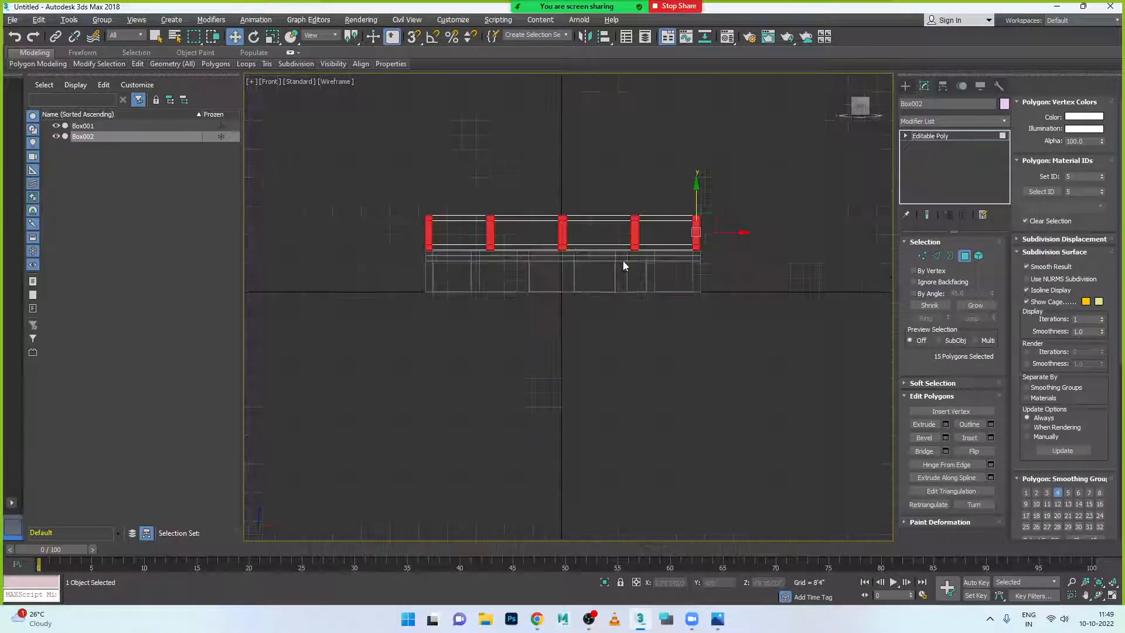
pyautogui.scroll(-4, 588, 252)
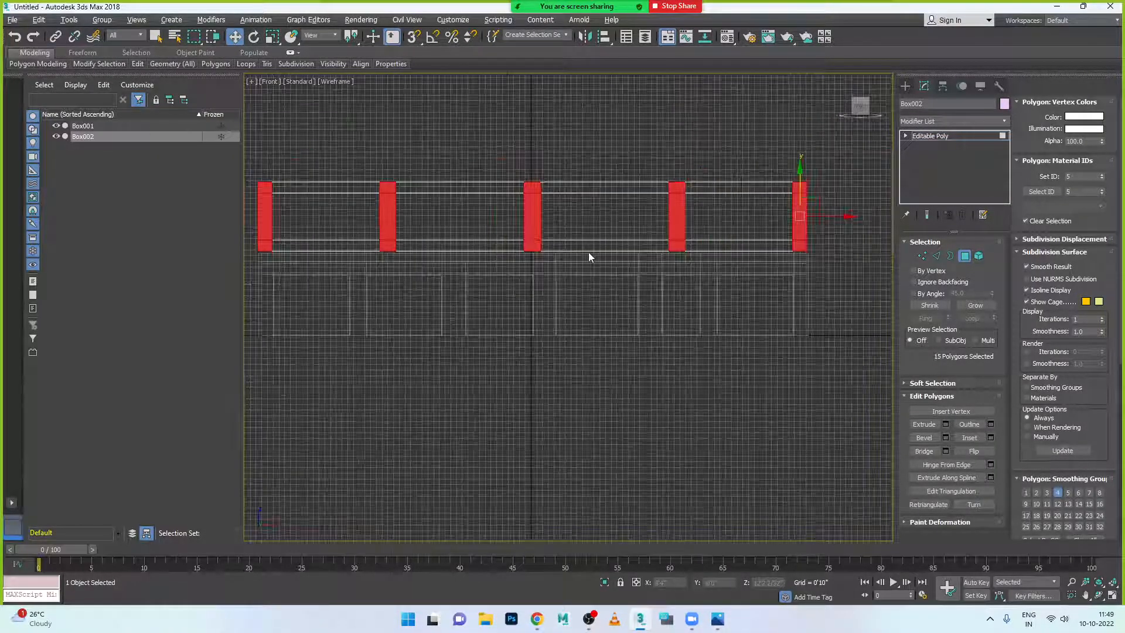
pyautogui.scroll(-3, 588, 252)
pyautogui.hotkey('alt', 'w')
pyautogui.hotkey('alt', 'w')
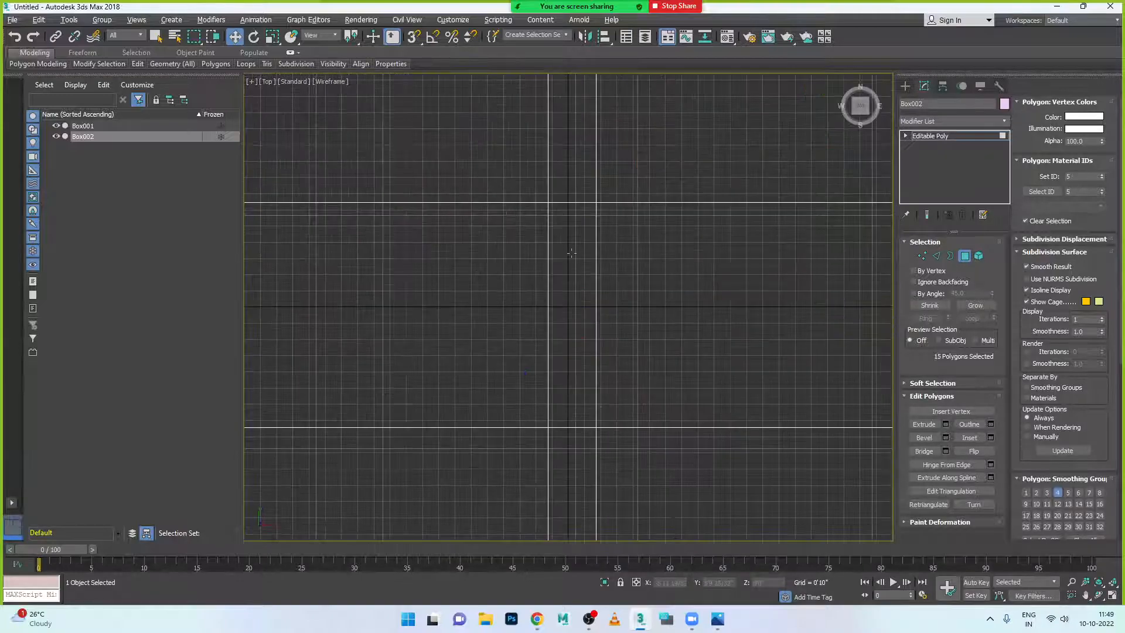
pyautogui.scroll(-3, 517, 201)
pyautogui.scroll(3, 545, 381)
pyautogui.moveTo(719, 379); pyautogui.dragTo(723, 347, button='middle')
pyautogui.scroll(3, 545, 381)
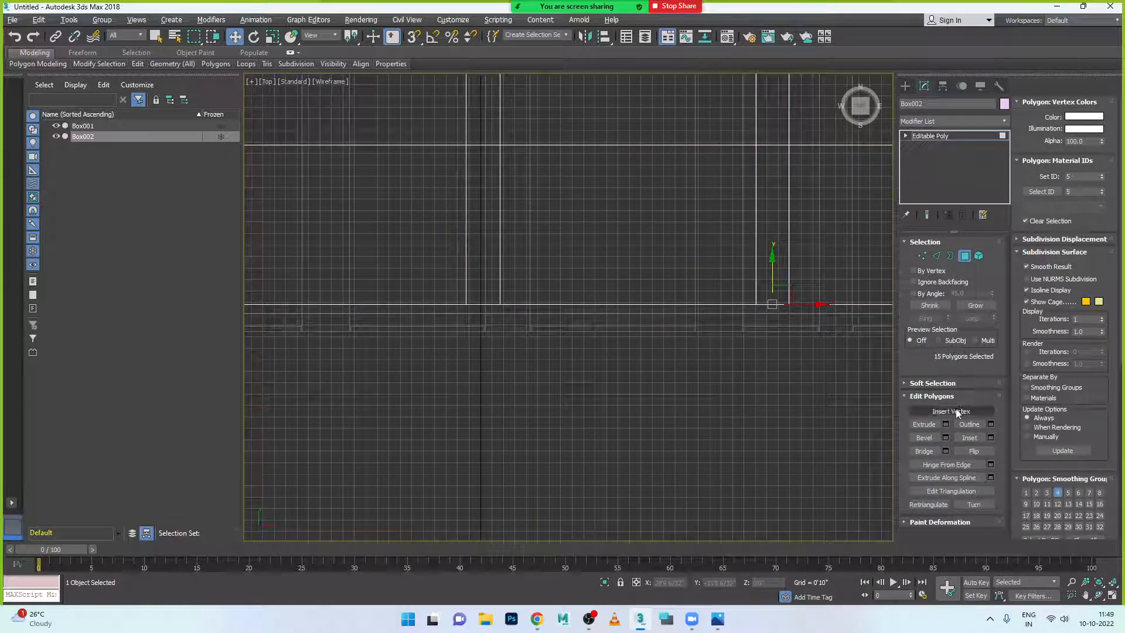
pyautogui.click(946, 424)
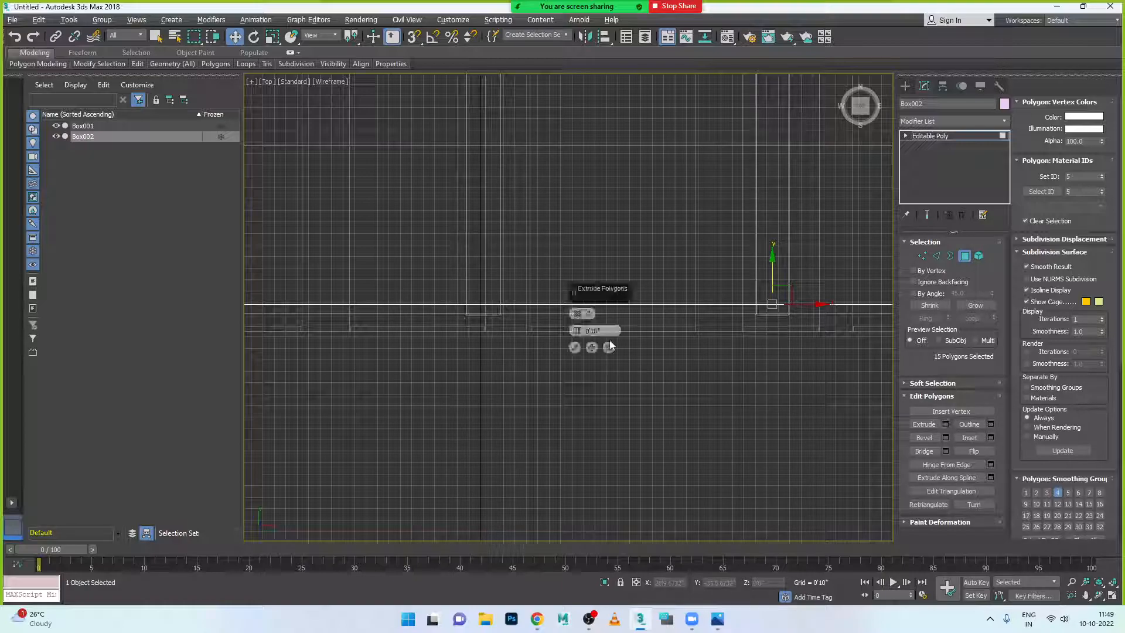
pyautogui.scroll(3, 554, 330)
pyautogui.moveTo(577, 331); pyautogui.dragTo(579, 297)
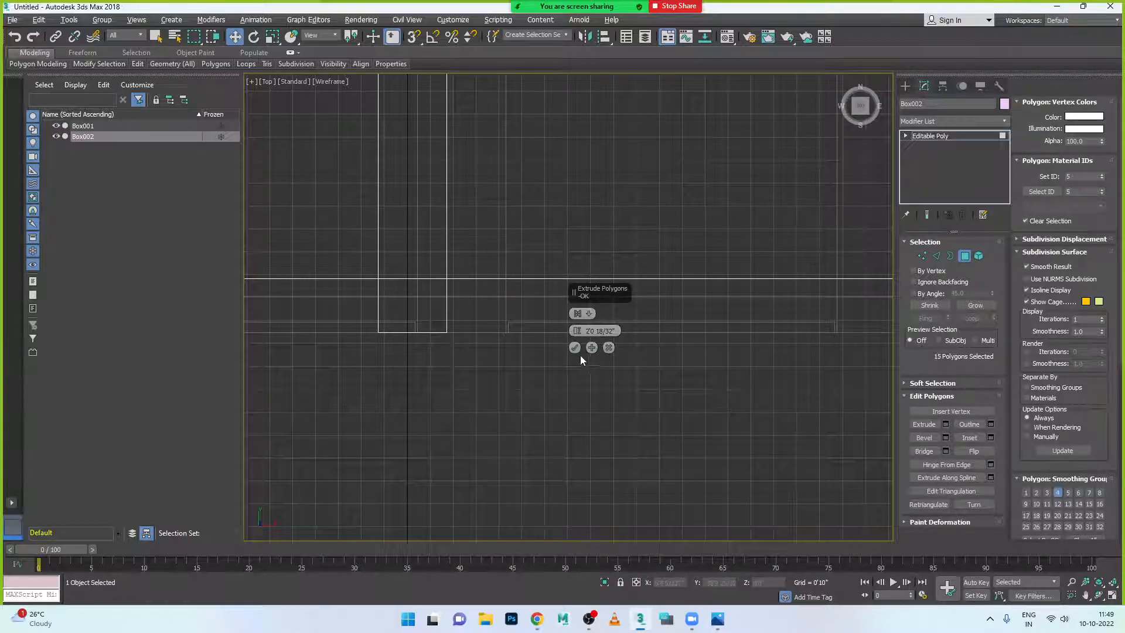
pyautogui.click(575, 348)
# - Shift the extruded strips slightly left and return to object level
pyautogui.hotkey('alt', 'w')
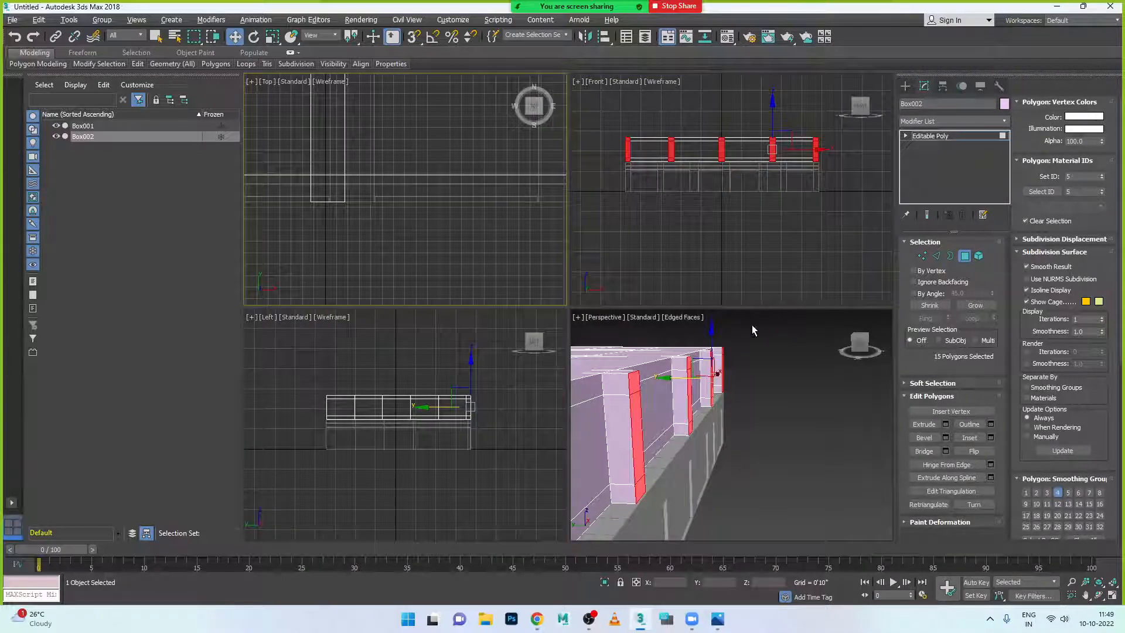
pyautogui.hotkey('alt', 'w')
pyautogui.moveTo(594, 376)
pyautogui.keyDown('alt'); pyautogui.mouseDown(button='middle')
pyautogui.moveTo(543, 375)
pyautogui.moveTo(615, 387)
pyautogui.moveTo(595, 379)
pyautogui.moveTo(637, 356)
pyautogui.moveTo(597, 380)
pyautogui.mouseUp(button='middle'); pyautogui.keyUp('alt')
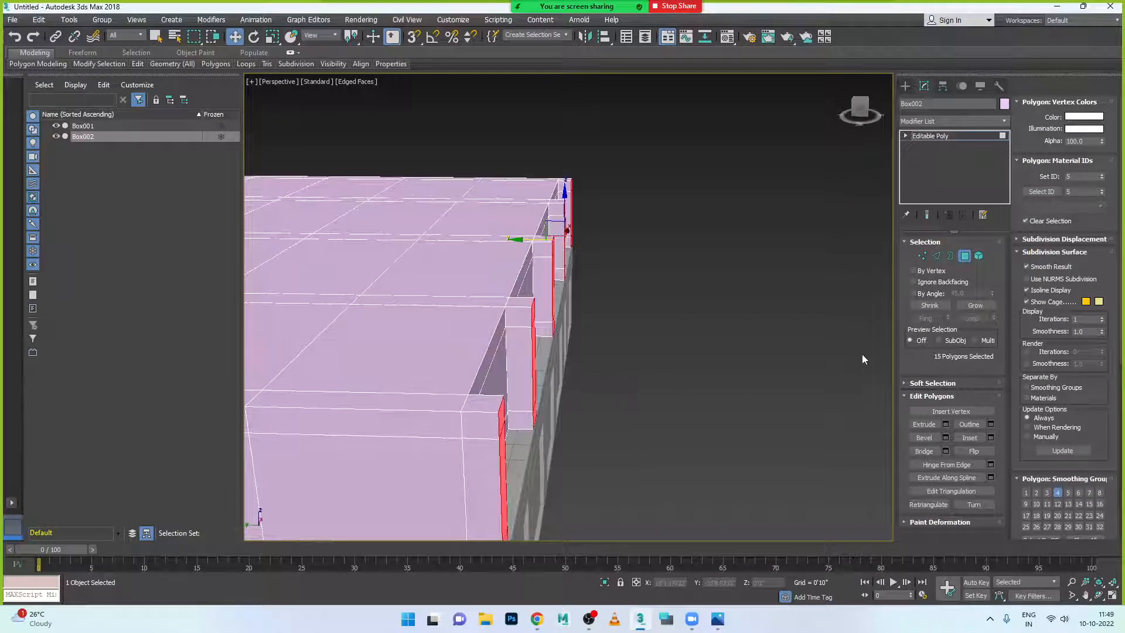
pyautogui.moveTo(549, 215); pyautogui.dragTo(489, 288)
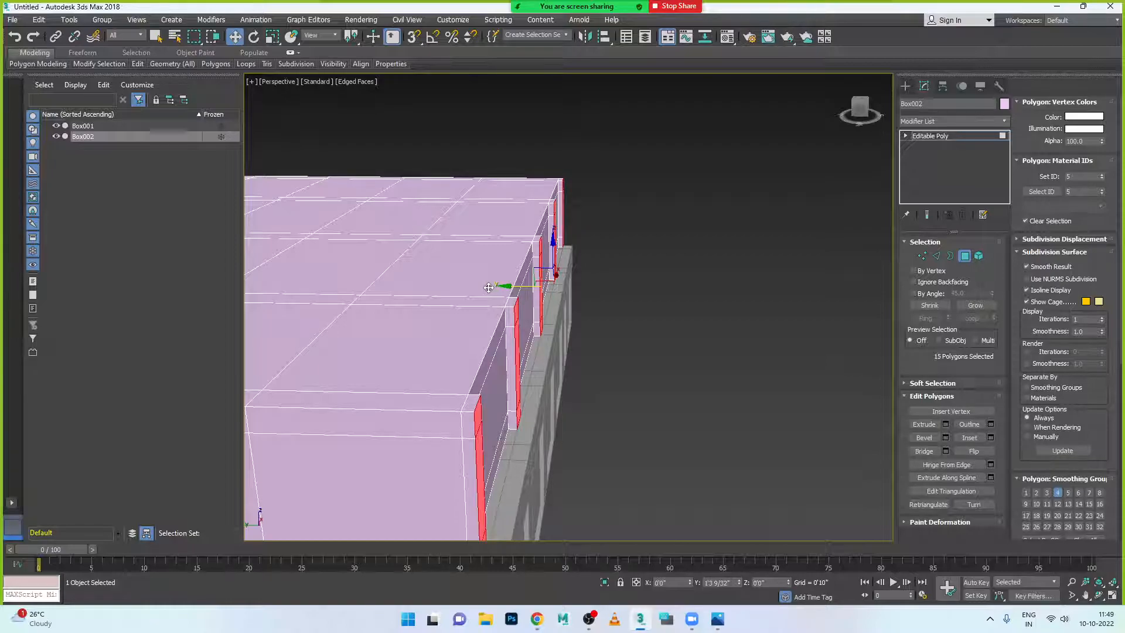
pyautogui.moveTo(488, 288); pyautogui.dragTo(478, 287)
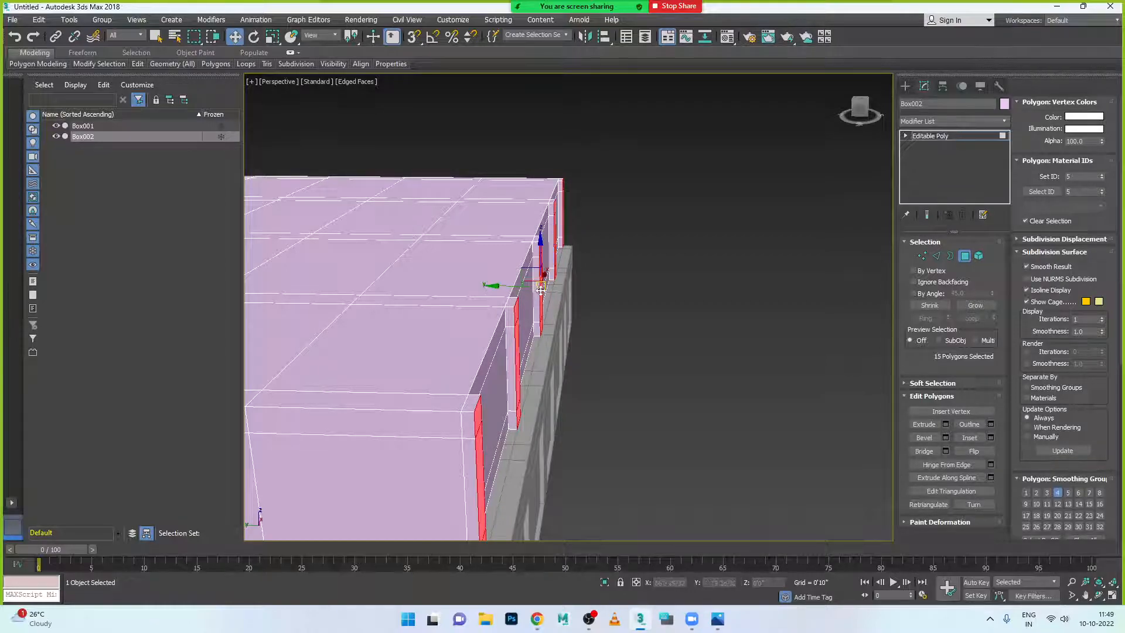
pyautogui.click(968, 259)
pyautogui.scroll(-5, 639, 306)
pyautogui.moveTo(655, 350)
pyautogui.keyDown('alt'); pyautogui.mouseDown(button='middle')
pyautogui.moveTo(599, 342)
pyautogui.moveTo(684, 329)
pyautogui.moveTo(640, 344)
pyautogui.mouseUp(button='middle'); pyautogui.keyUp('alt')
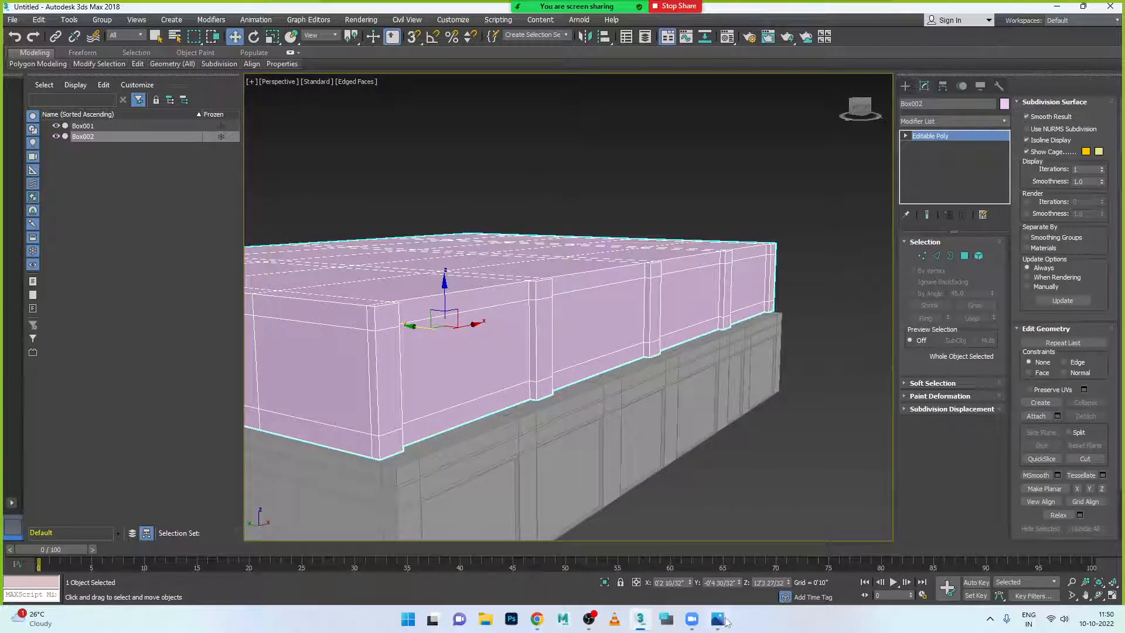
pyautogui.click(725, 619)
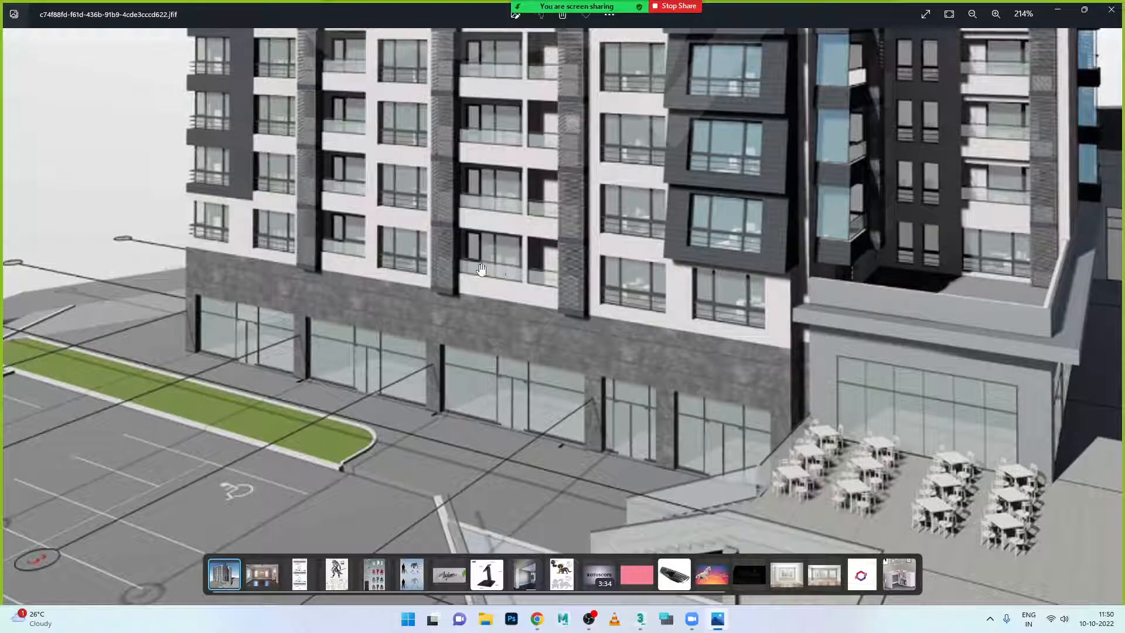
pyautogui.click(717, 619)
pyautogui.keyDown('alt'); pyautogui.moveTo(721, 331); pyautogui.dragTo(686, 385, button='middle'); pyautogui.keyUp('alt')
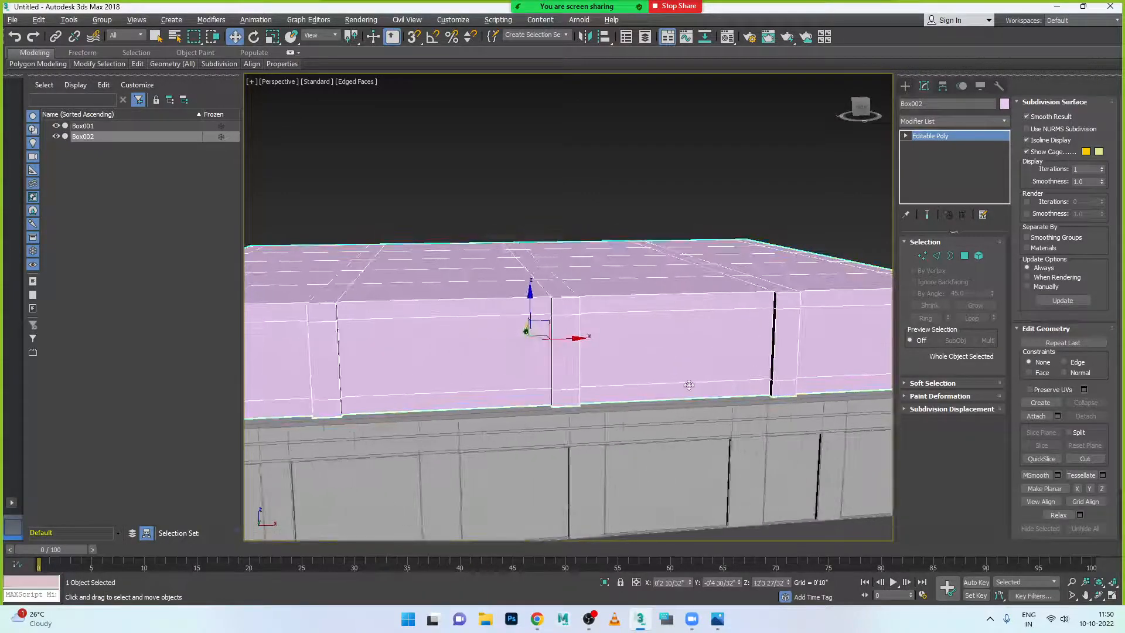
pyautogui.scroll(-3, 668, 391)
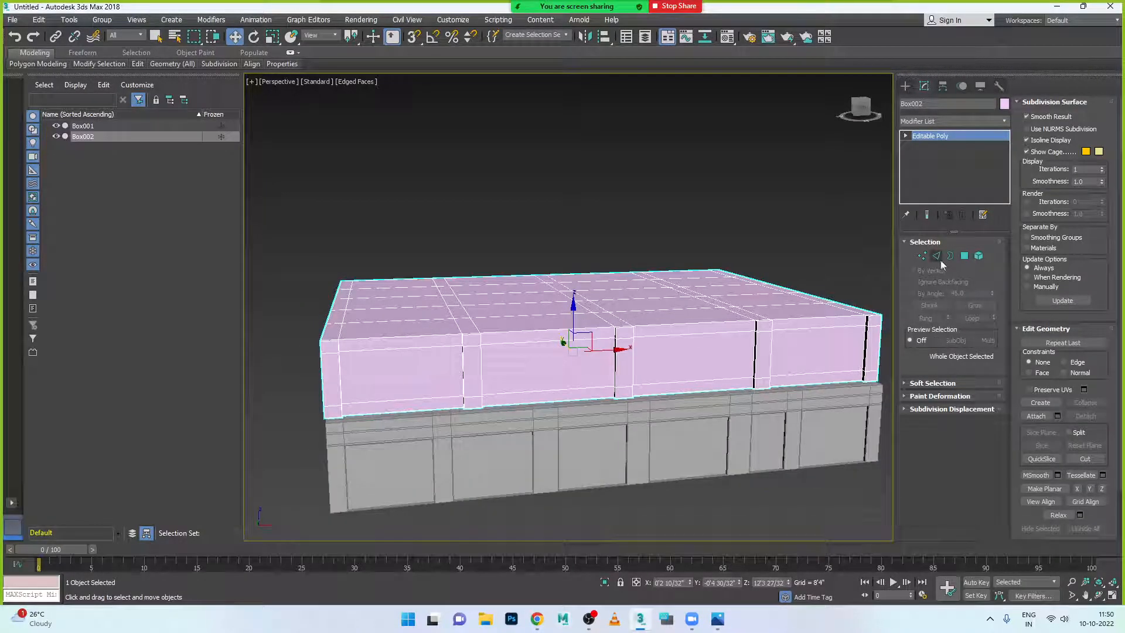
# - Ring-select 64 edges around Box002 from its front top edges and preview a 1-segment Connect
pyautogui.click(937, 255)
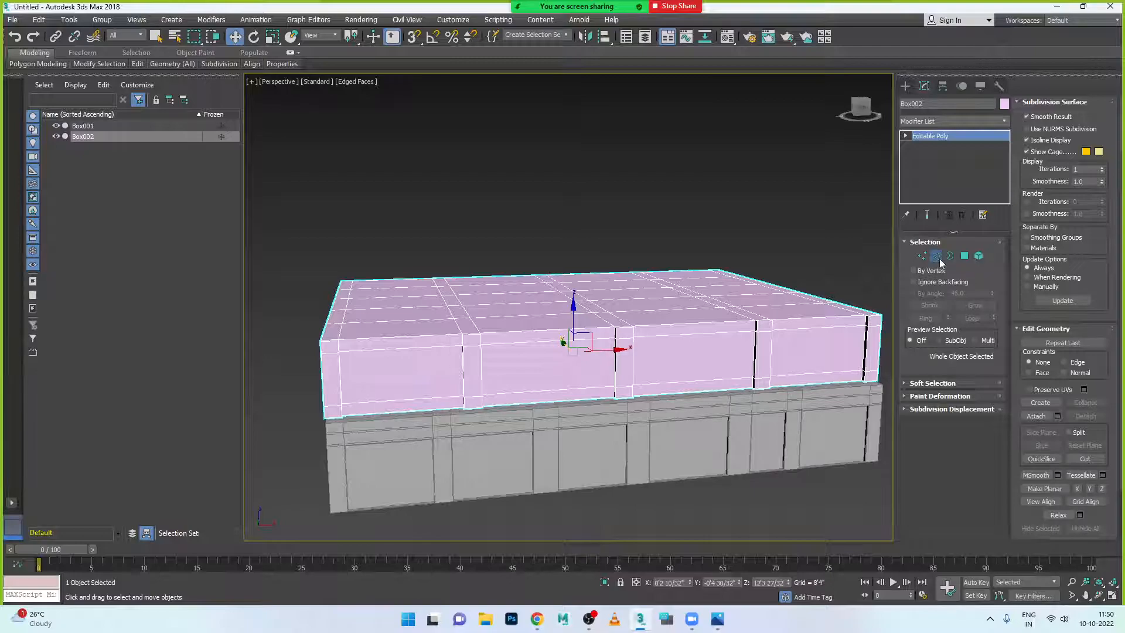
pyautogui.click(414, 349)
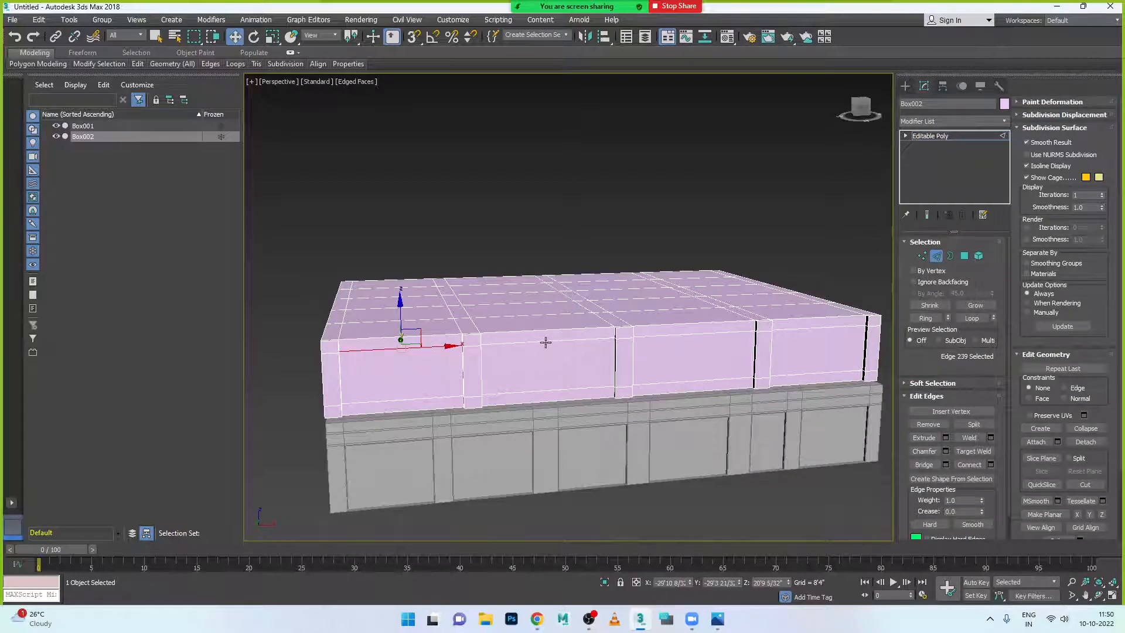
pyautogui.keyDown('ctrl'); pyautogui.click(546, 342); pyautogui.keyUp('ctrl')
pyautogui.keyDown('ctrl'); pyautogui.click(701, 335); pyautogui.keyUp('ctrl')
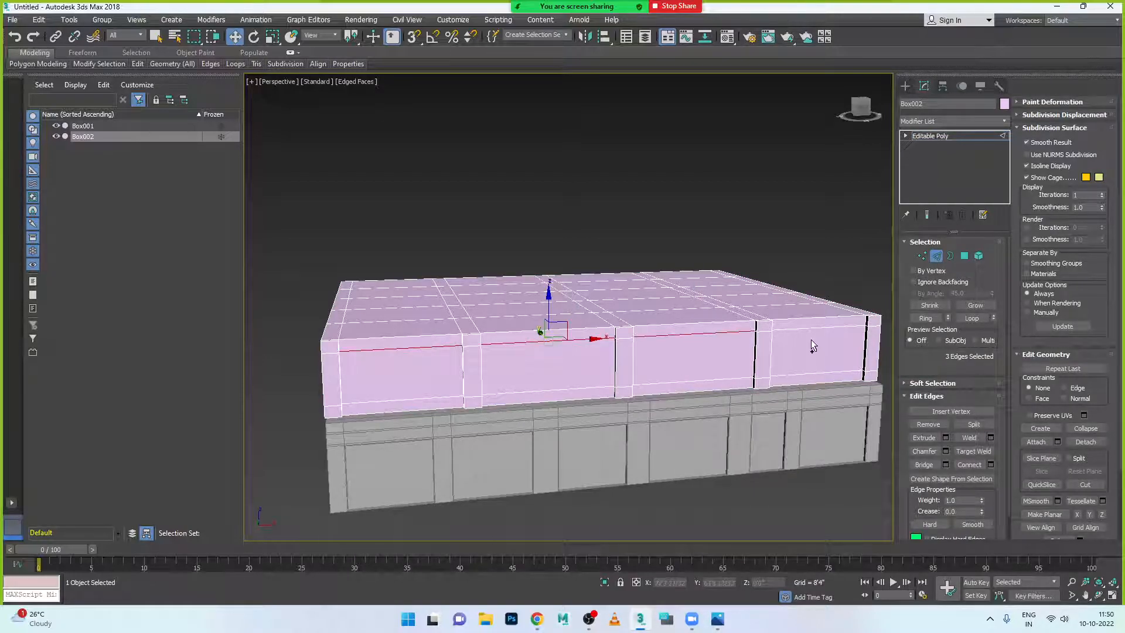
pyautogui.keyDown('ctrl'); pyautogui.click(822, 328); pyautogui.keyUp('ctrl')
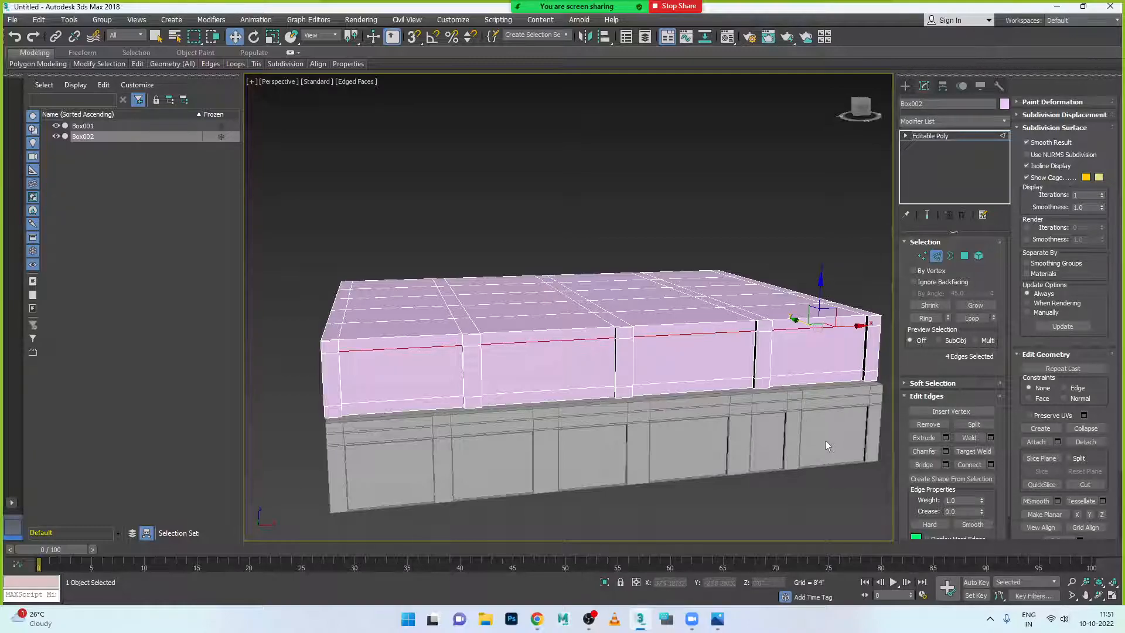
pyautogui.click(927, 319)
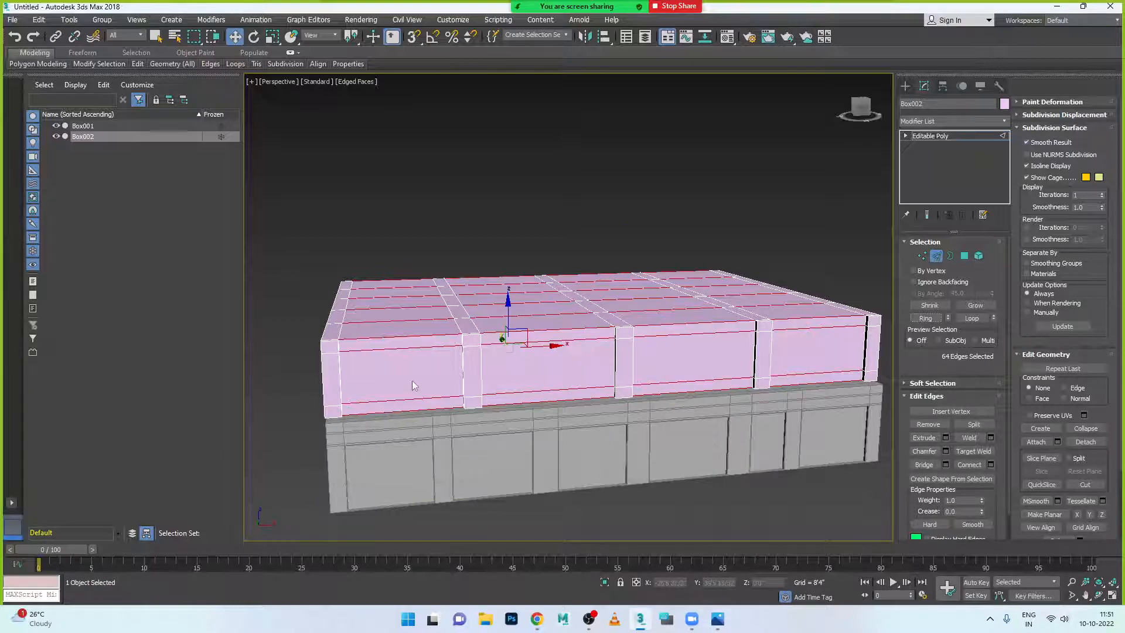
pyautogui.click(718, 625)
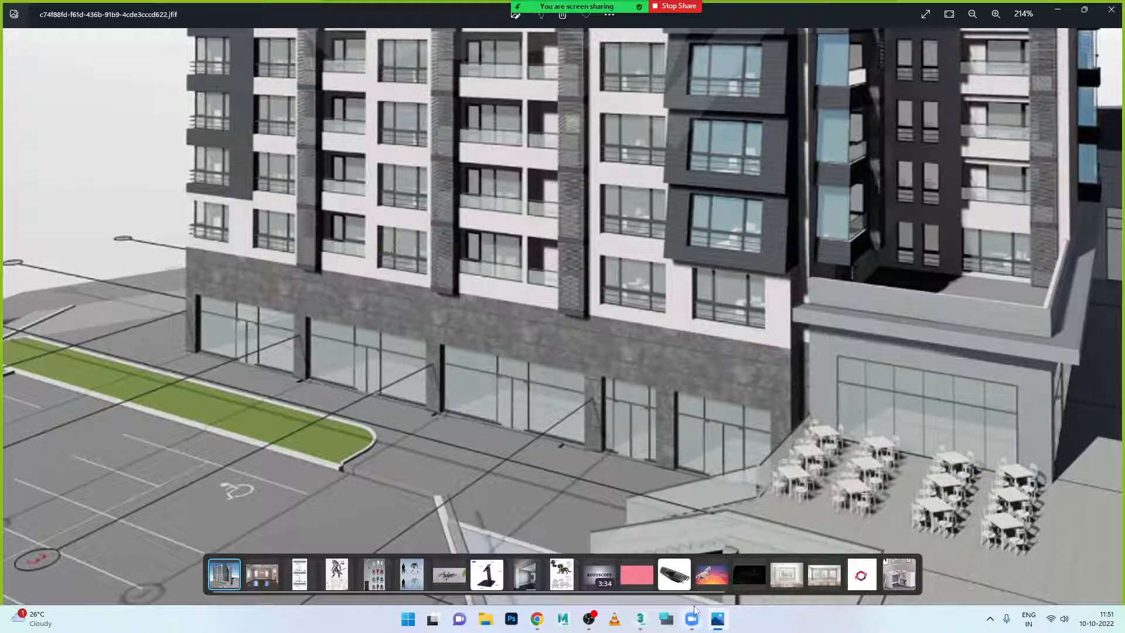
pyautogui.click(716, 621)
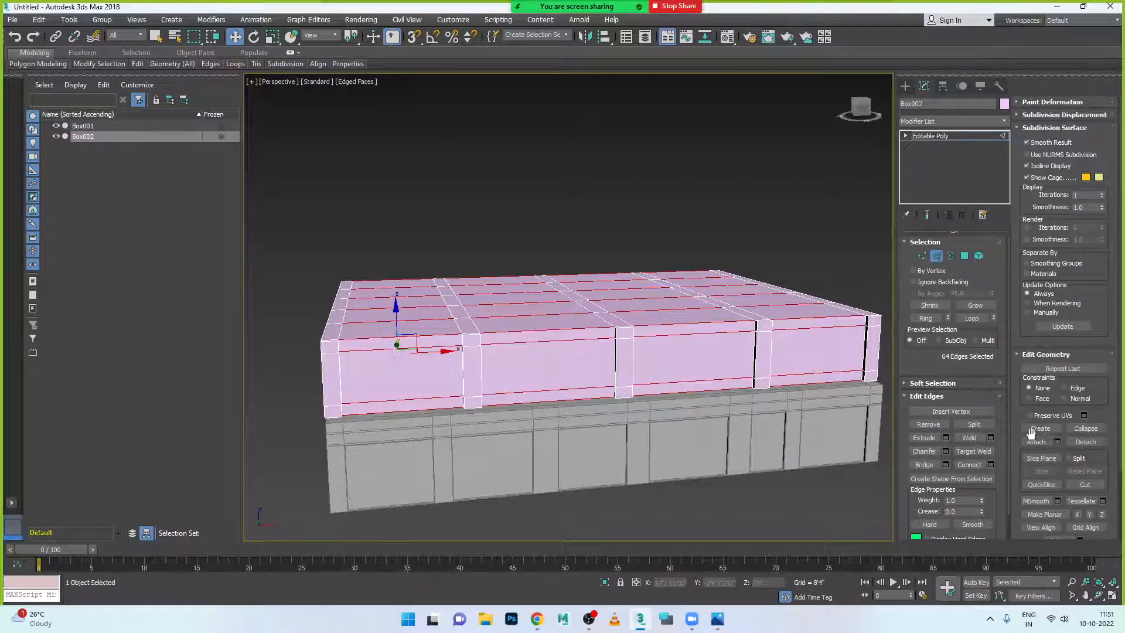
pyautogui.click(991, 465)
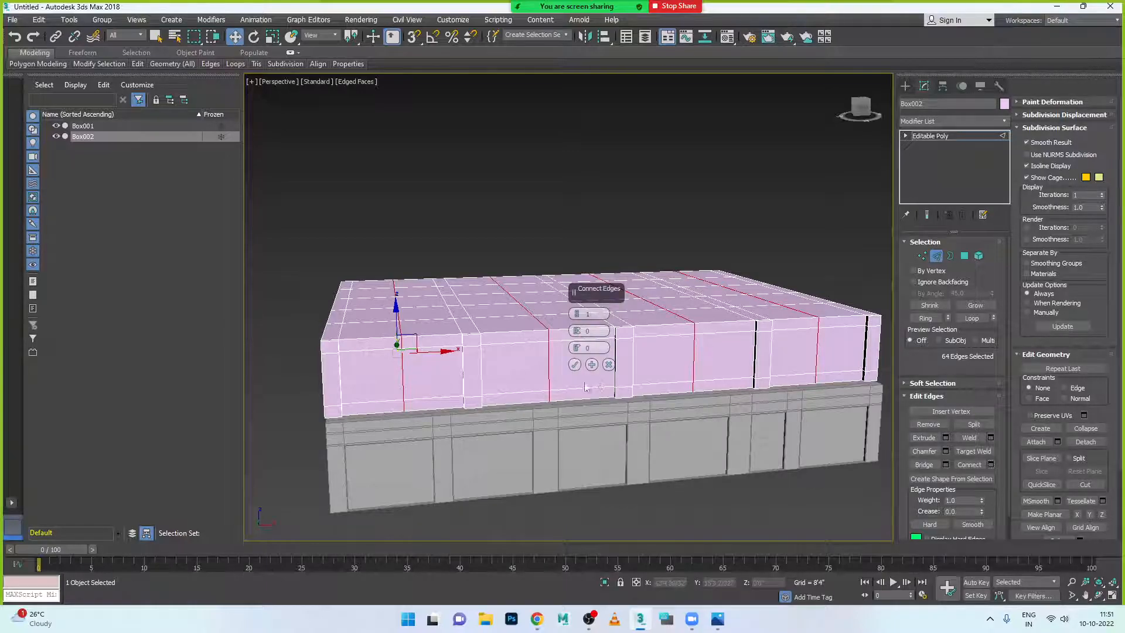
# - Apply the 1-segment edge connection, then check the split panels against the reference photo
pyautogui.click(575, 366)
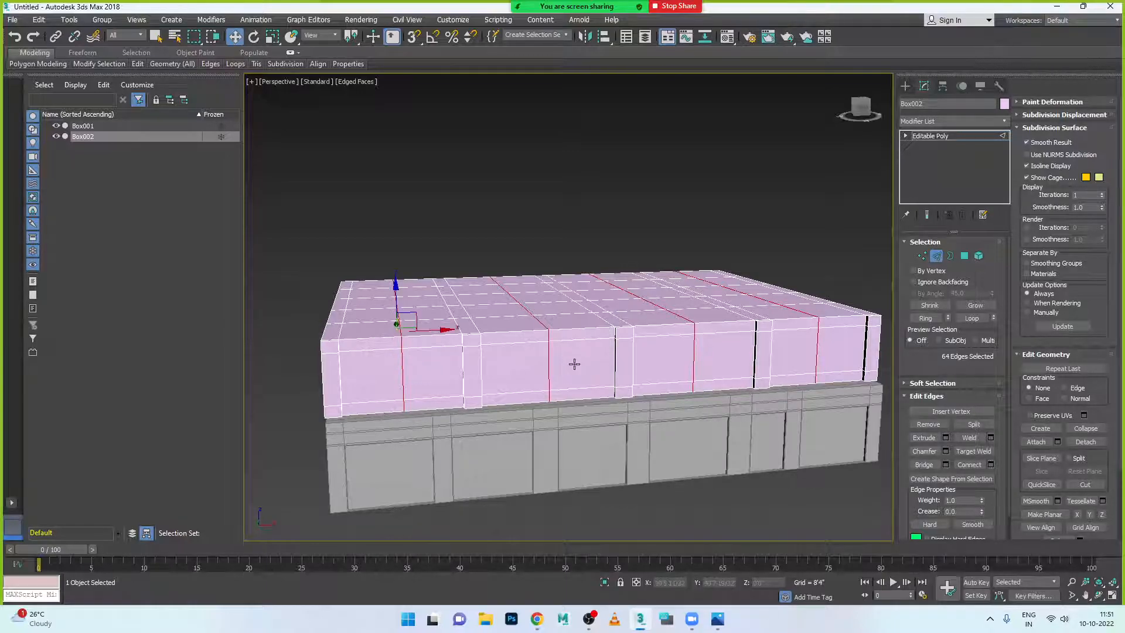
pyautogui.click(717, 619)
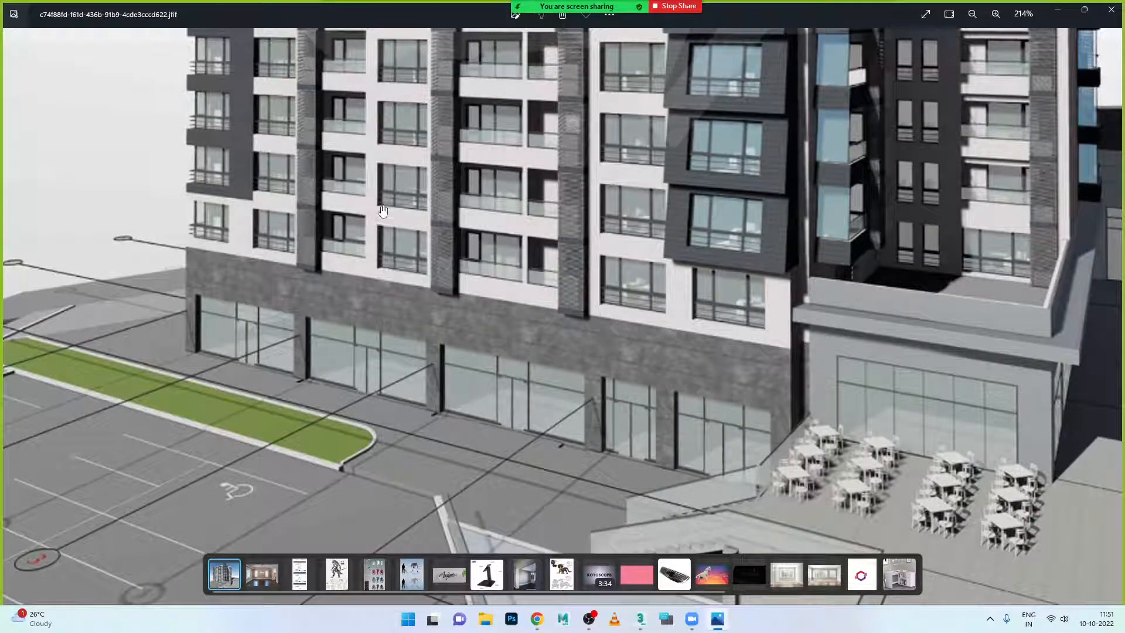
pyautogui.click(718, 619)
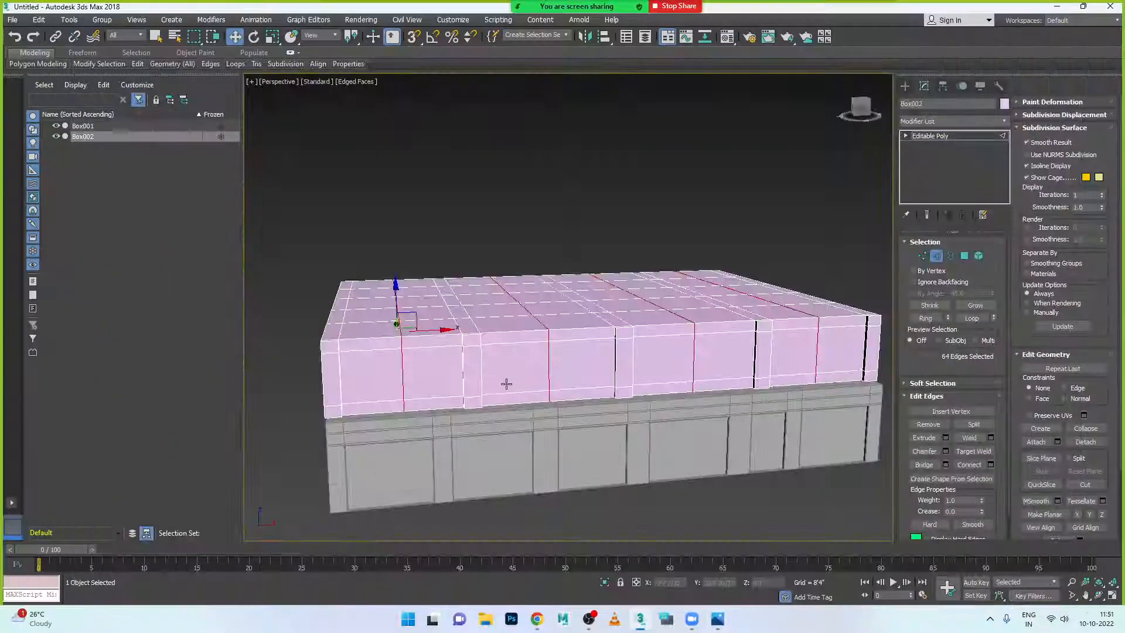
pyautogui.scroll(2, 506, 384)
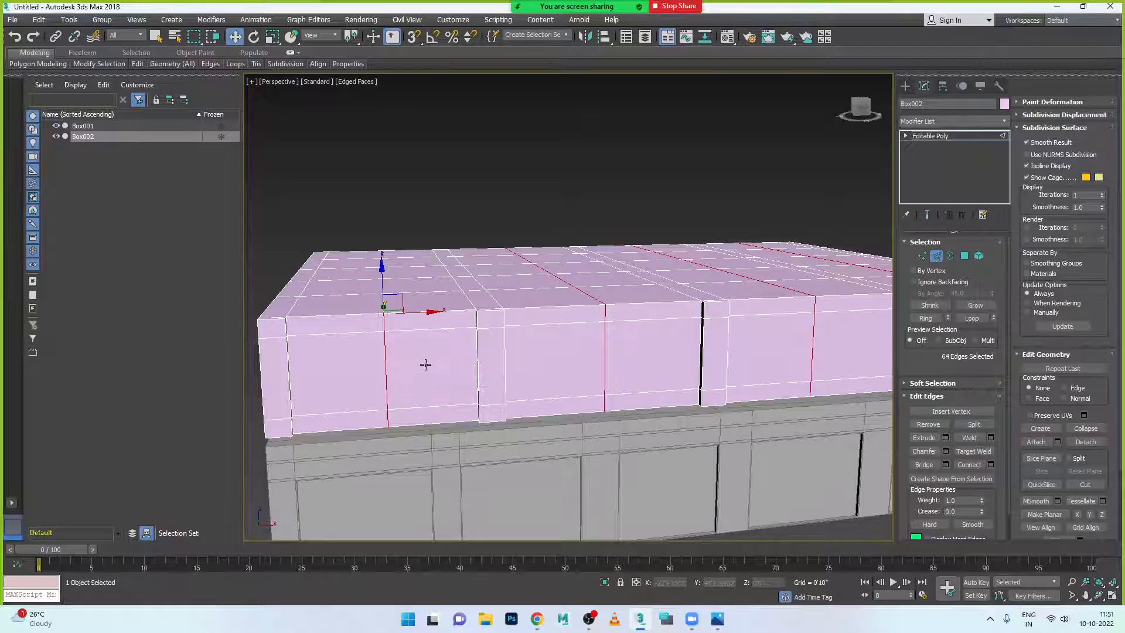
pyautogui.keyDown('alt'); pyautogui.moveTo(414, 405); pyautogui.dragTo(445, 405, button='middle'); pyautogui.keyUp('alt')
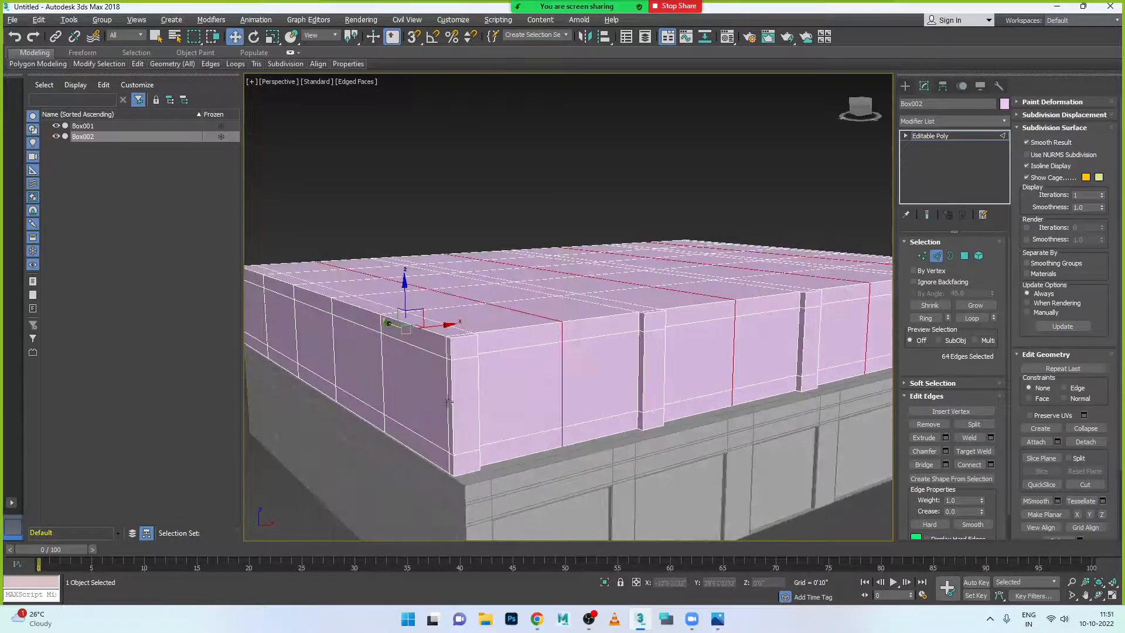
pyautogui.click(718, 619)
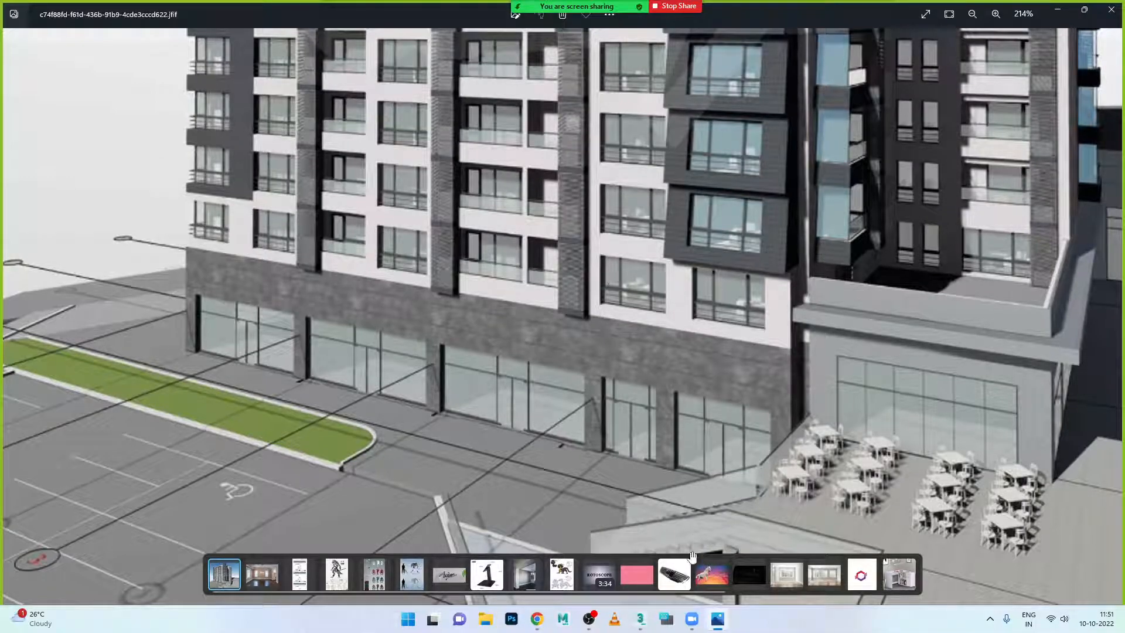
pyautogui.click(716, 621)
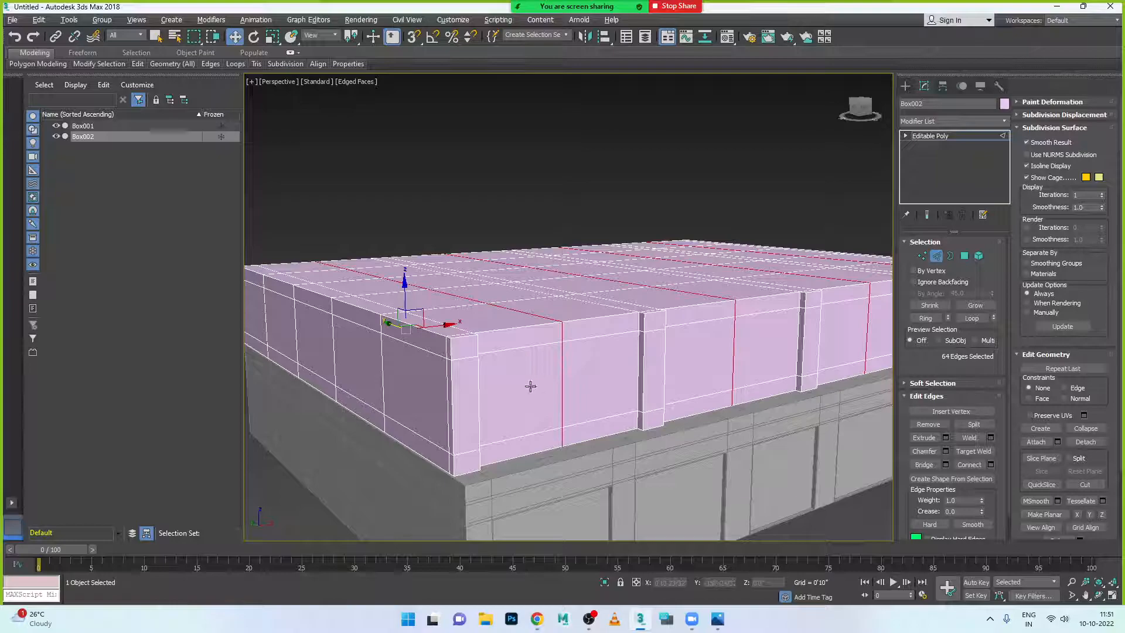
# - At Polygon level, select three front wall panel polygons of Box002
pyautogui.click(964, 258)
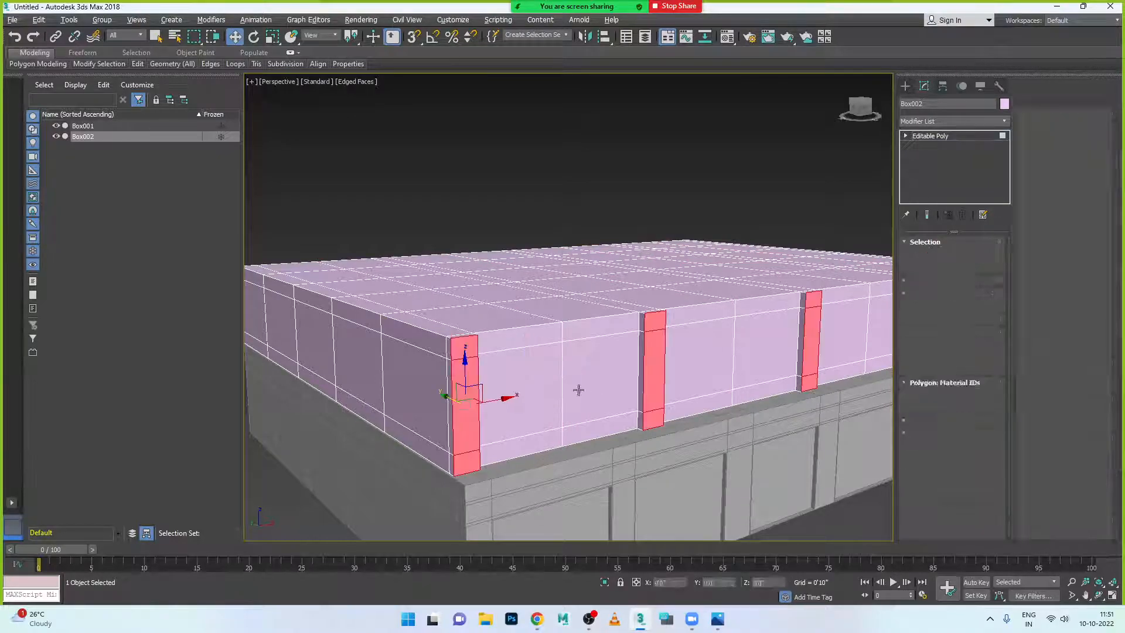
pyautogui.click(556, 395)
pyautogui.keyDown('ctrl'); pyautogui.click(602, 402); pyautogui.keyUp('ctrl')
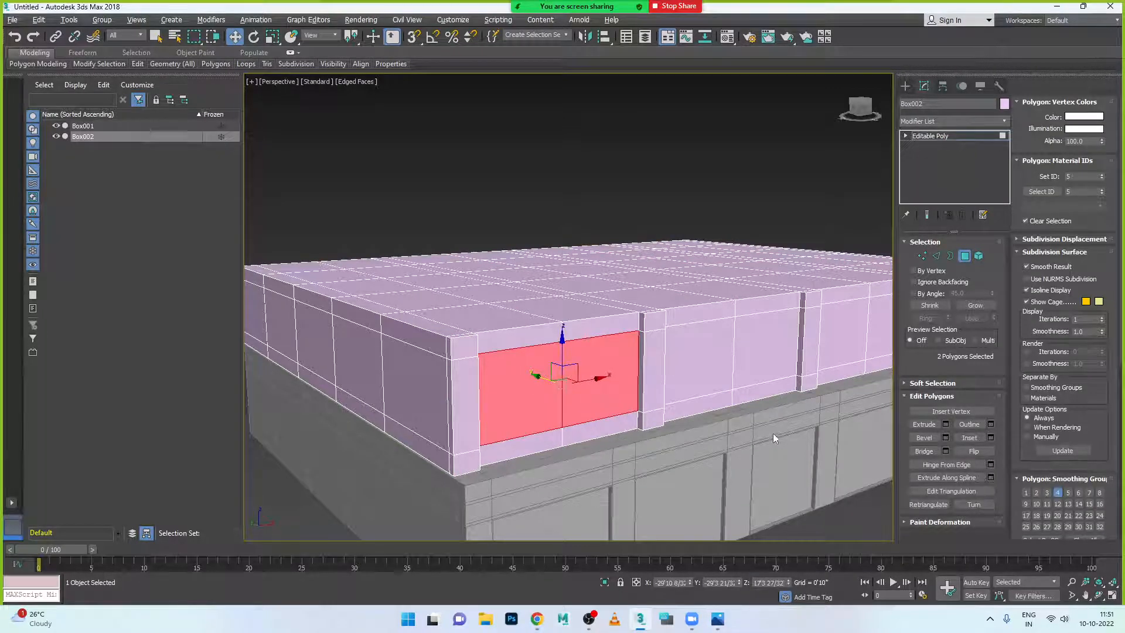
pyautogui.keyDown('alt'); pyautogui.moveTo(773, 432); pyautogui.dragTo(512, 387, button='middle'); pyautogui.keyUp('alt')
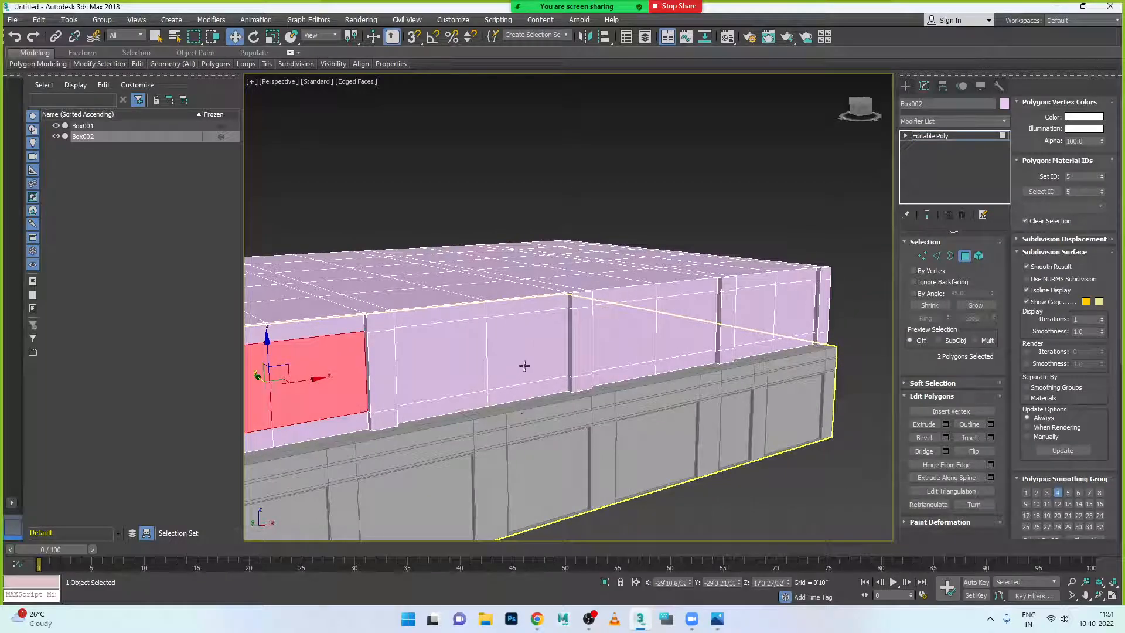
pyautogui.click(710, 619)
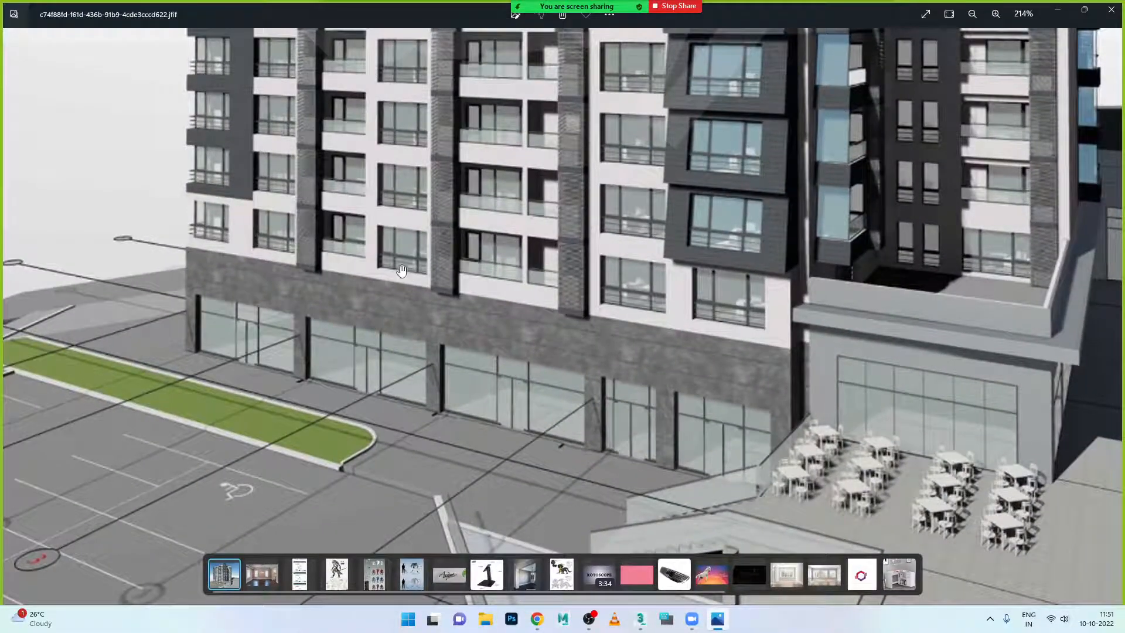
pyautogui.click(709, 622)
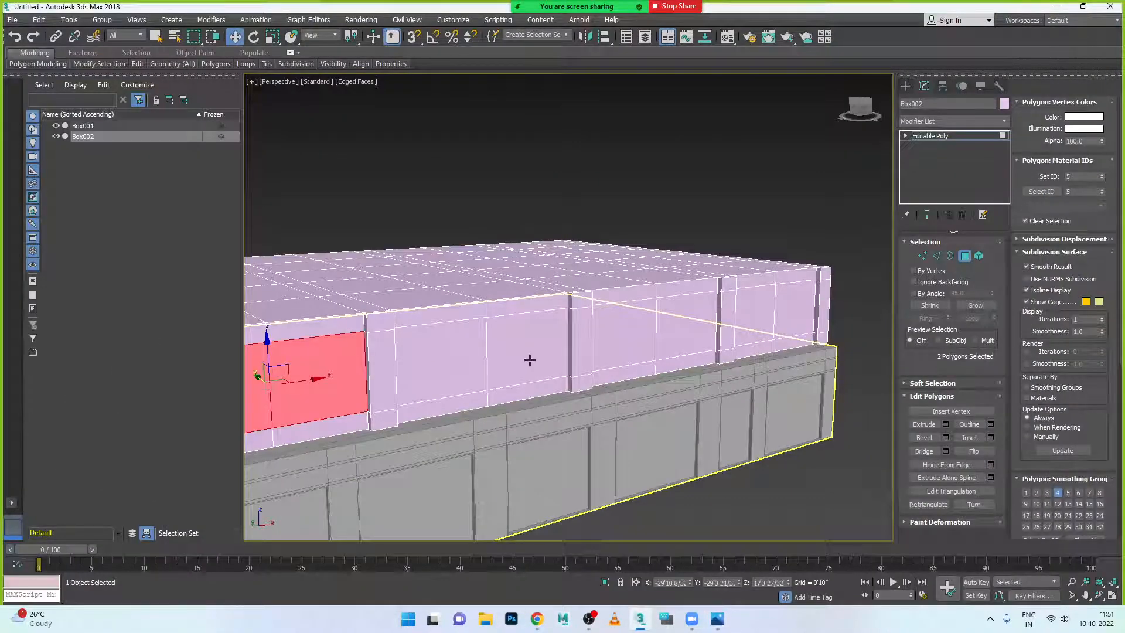
pyautogui.keyDown('ctrl'); pyautogui.click(530, 360); pyautogui.keyUp('ctrl')
# - Add two more window panels, making five, and open Inset settings at 0'1"
pyautogui.click(721, 619)
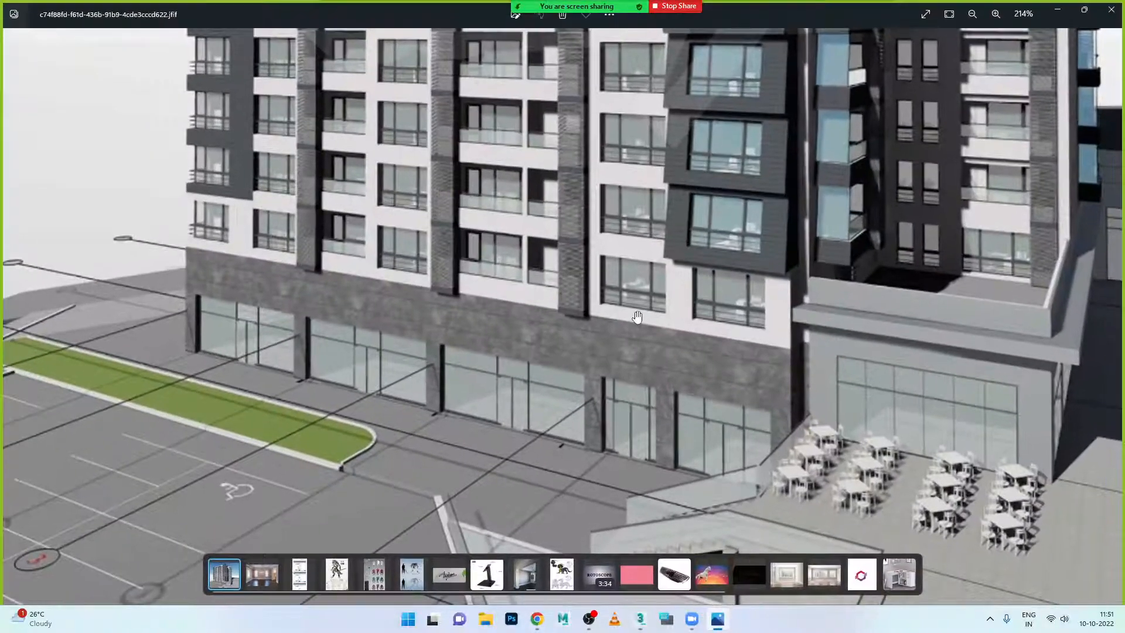
pyautogui.click(726, 618)
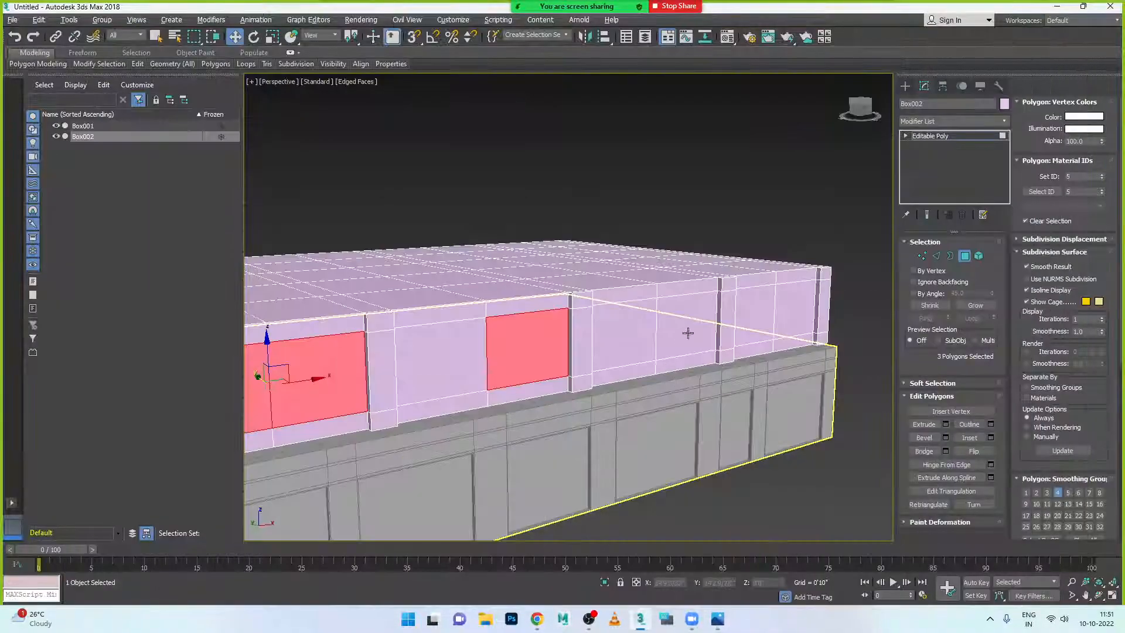
pyautogui.keyDown('ctrl'); pyautogui.click(789, 320); pyautogui.keyUp('ctrl')
pyautogui.keyDown('ctrl'); pyautogui.click(763, 323); pyautogui.keyUp('ctrl')
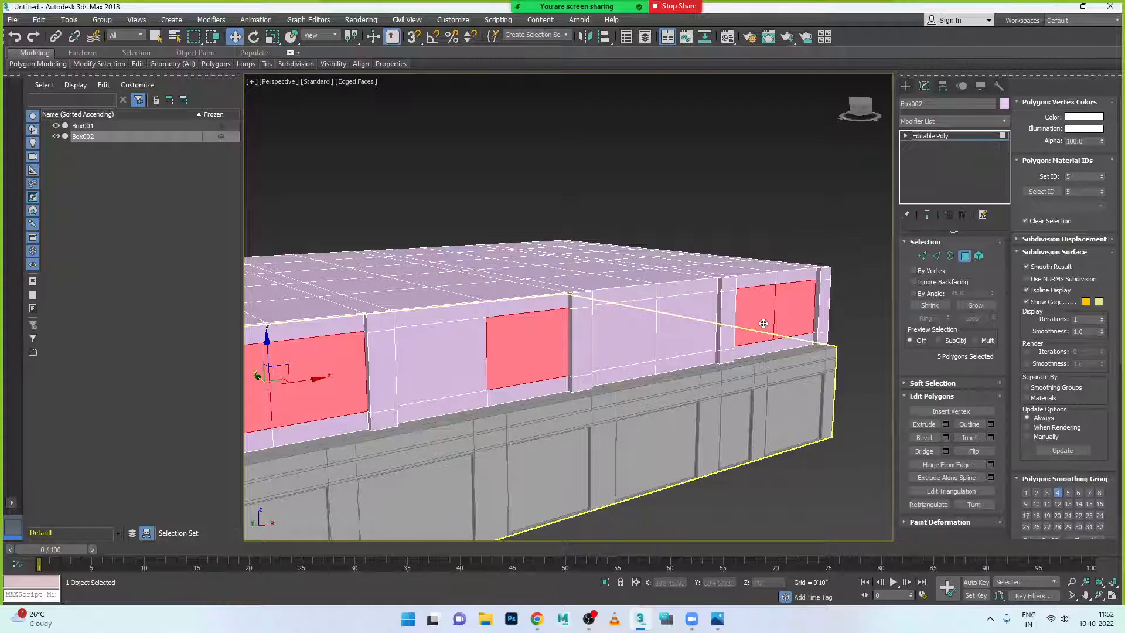
pyautogui.scroll(-3, 721, 454)
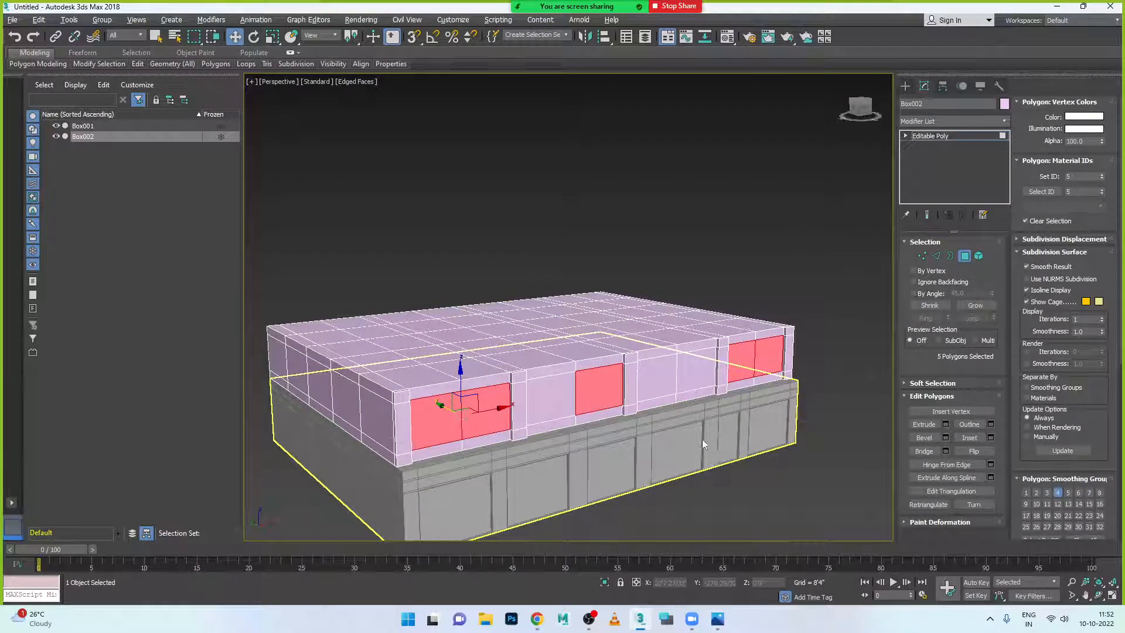
pyautogui.moveTo(580, 426)
pyautogui.keyDown('alt'); pyautogui.mouseDown(button='middle')
pyautogui.moveTo(578, 435)
pyautogui.moveTo(598, 425)
pyautogui.mouseUp(button='middle'); pyautogui.keyUp('alt')
pyautogui.scroll(5, 598, 424)
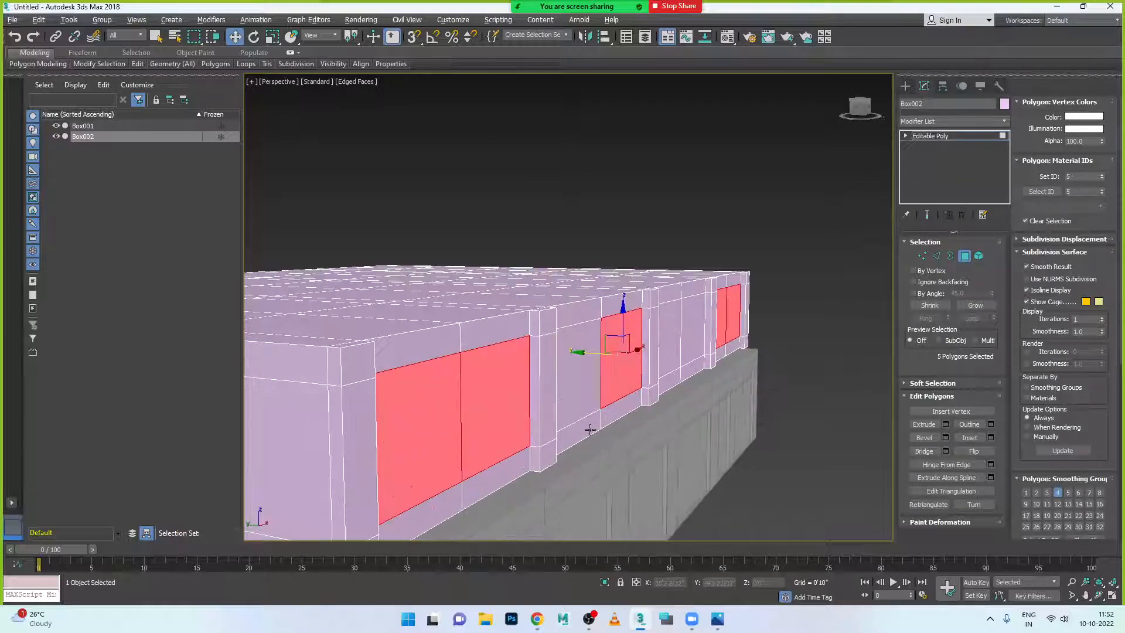
pyautogui.click(991, 439)
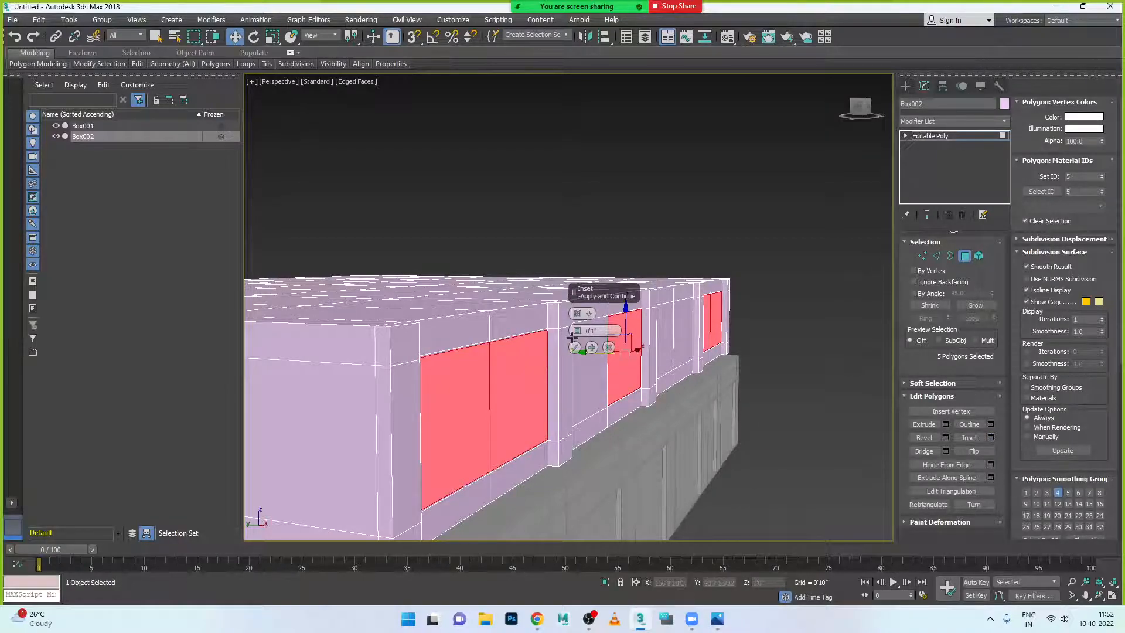
# - Inset the five window panels by 0'2 11/32"
pyautogui.moveTo(578, 333); pyautogui.dragTo(578, 324)
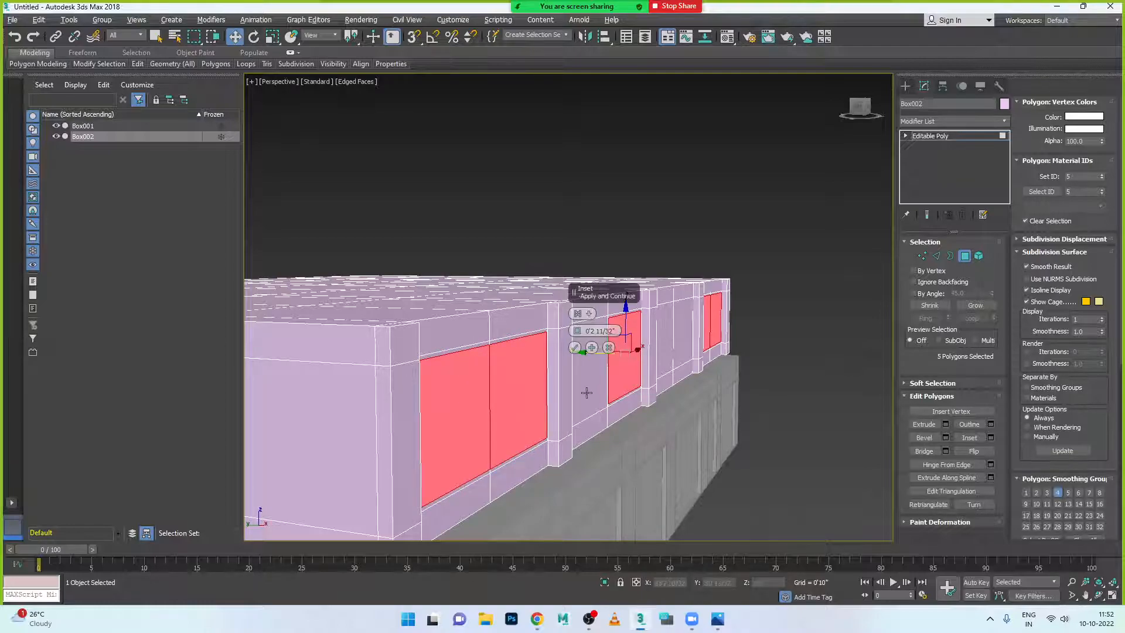
pyautogui.scroll(4, 566, 387)
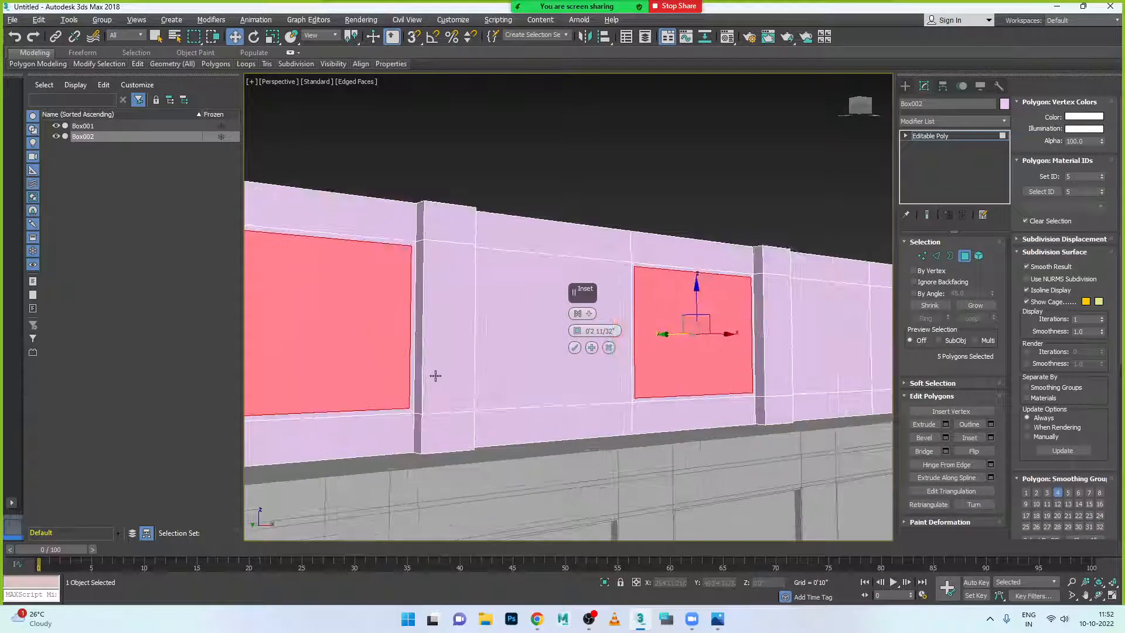
pyautogui.keyDown('alt'); pyautogui.moveTo(435, 376); pyautogui.dragTo(445, 377, button='middle'); pyautogui.keyUp('alt')
pyautogui.click(575, 348)
pyautogui.scroll(-5, 588, 385)
pyautogui.keyDown('alt'); pyautogui.moveTo(593, 404); pyautogui.dragTo(596, 408, button='middle'); pyautogui.keyUp('alt')
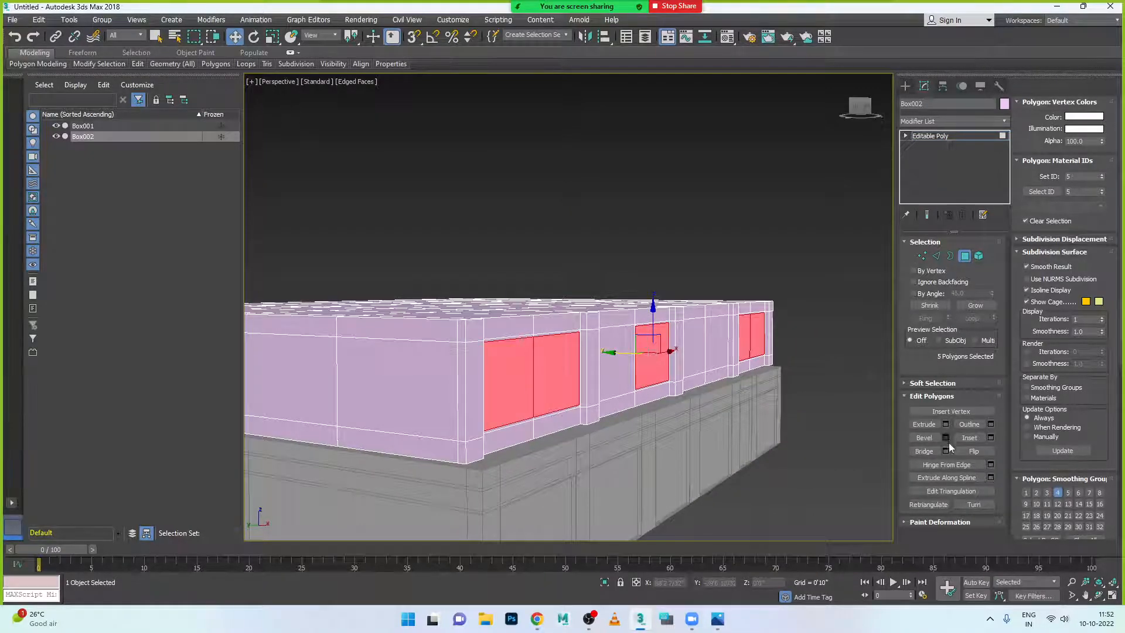
# - Try extrusion heights of 0'4 30/32" and 0'3 18/32", then cancel the extrusion
pyautogui.click(945, 424)
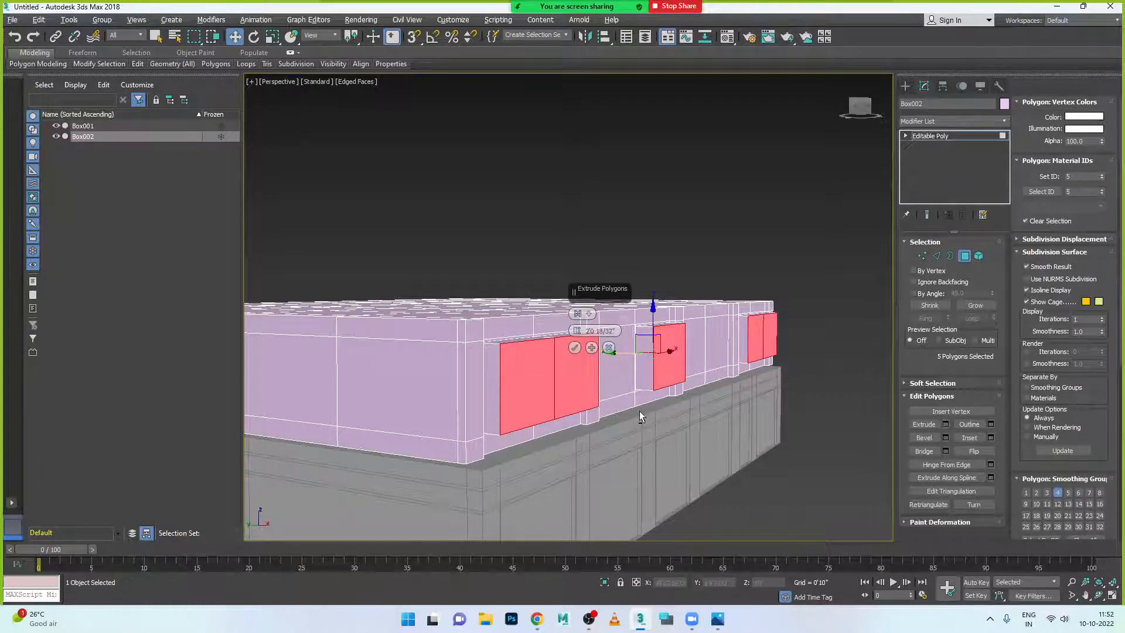
pyautogui.keyDown('alt'); pyautogui.moveTo(640, 415); pyautogui.dragTo(655, 415, button='middle'); pyautogui.keyUp('alt')
pyautogui.moveTo(577, 331); pyautogui.dragTo(580, 419)
pyautogui.moveTo(600, 430)
pyautogui.keyDown('alt'); pyautogui.mouseDown(button='middle')
pyautogui.moveTo(582, 439)
pyautogui.moveTo(606, 434)
pyautogui.moveTo(597, 435)
pyautogui.mouseUp(button='middle'); pyautogui.keyUp('alt')
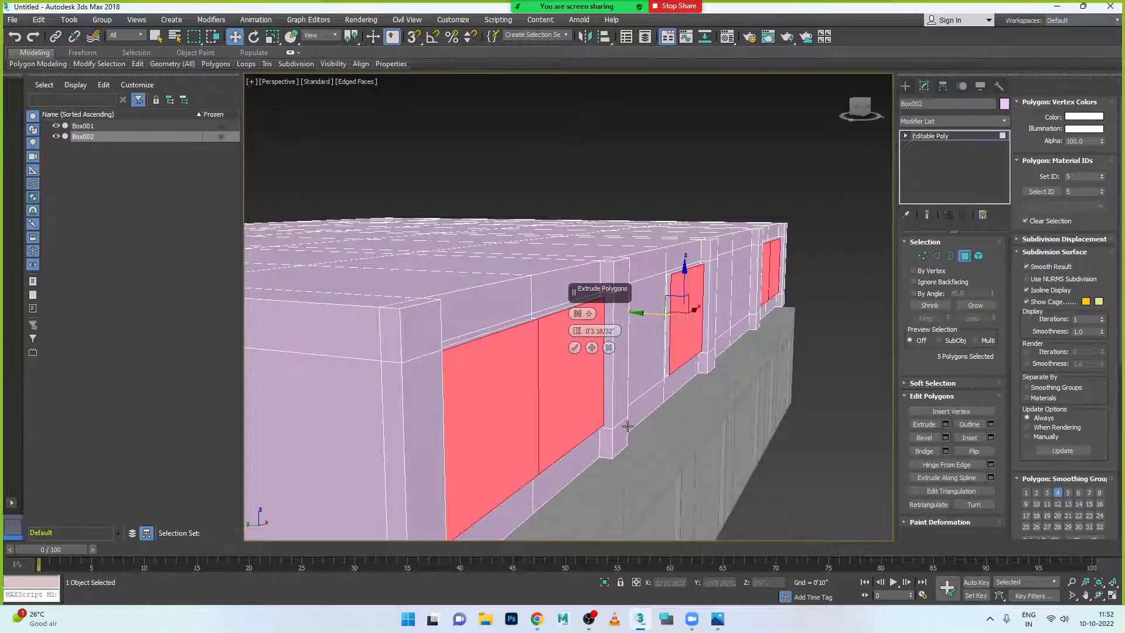
pyautogui.moveTo(628, 426); pyautogui.dragTo(666, 414)
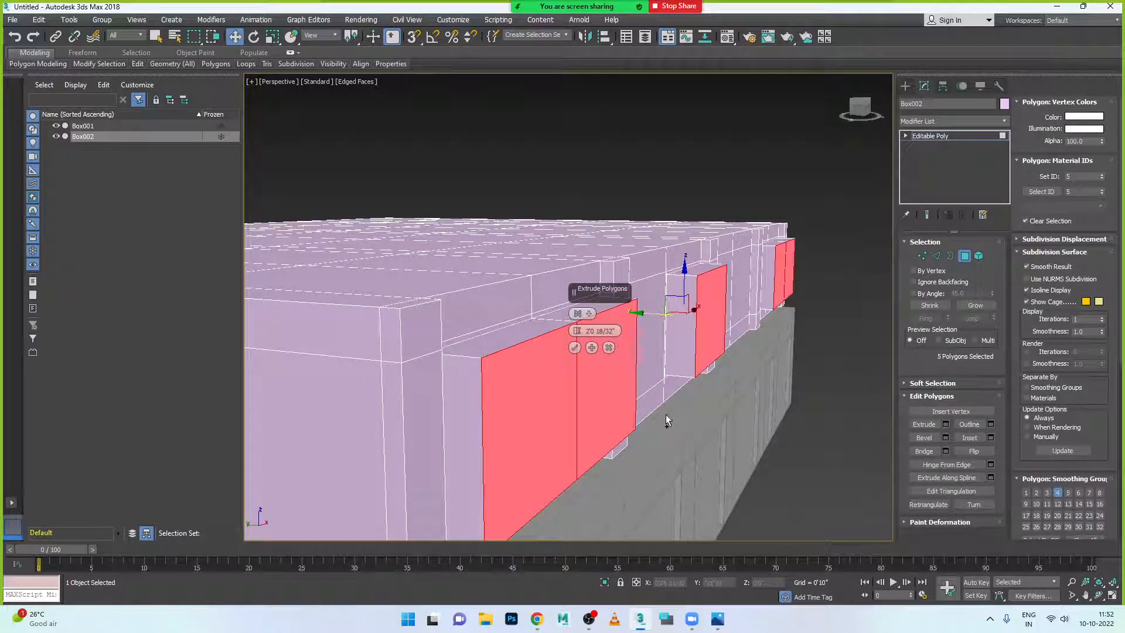
pyautogui.click(610, 348)
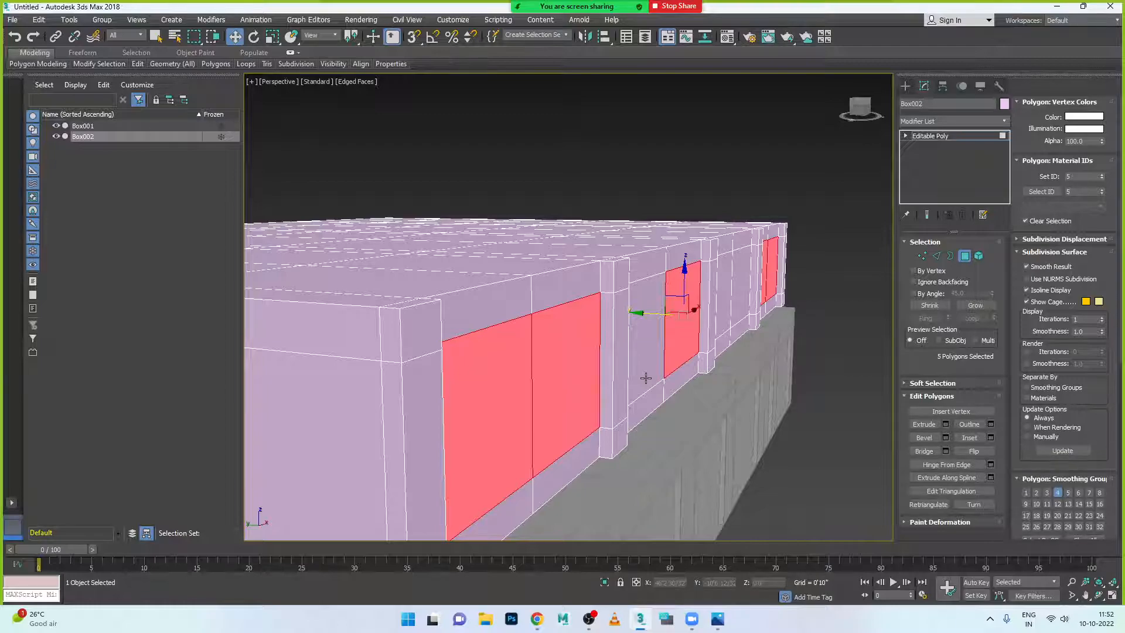
# - Recess the panels about -0'0 24/32" with a By Polygon extrusion
pyautogui.click(946, 423)
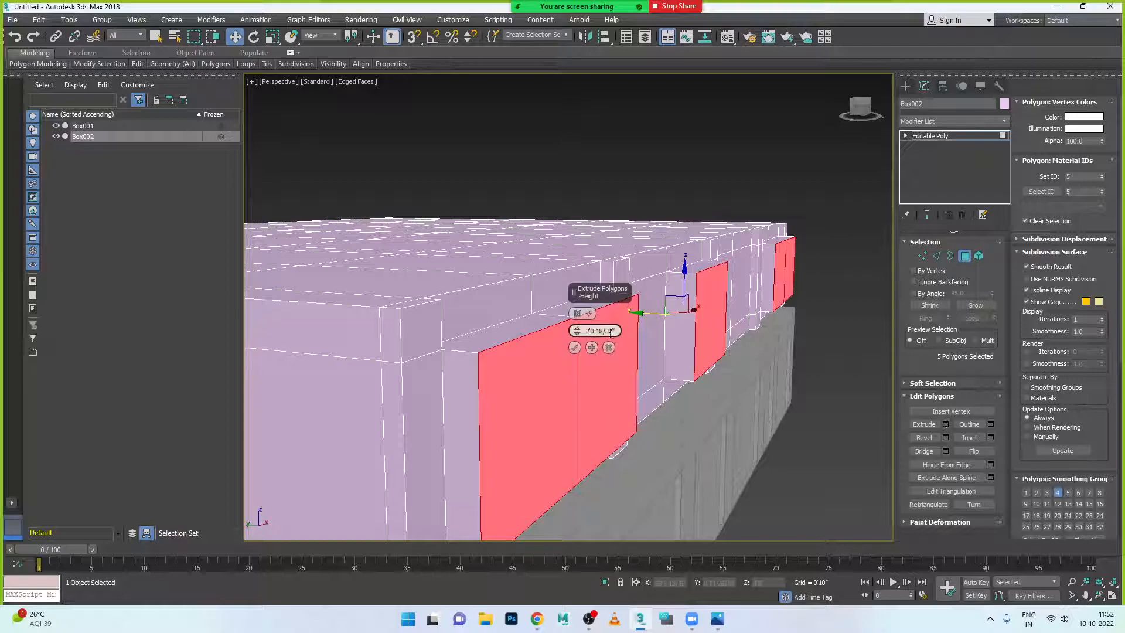
pyautogui.click(589, 316)
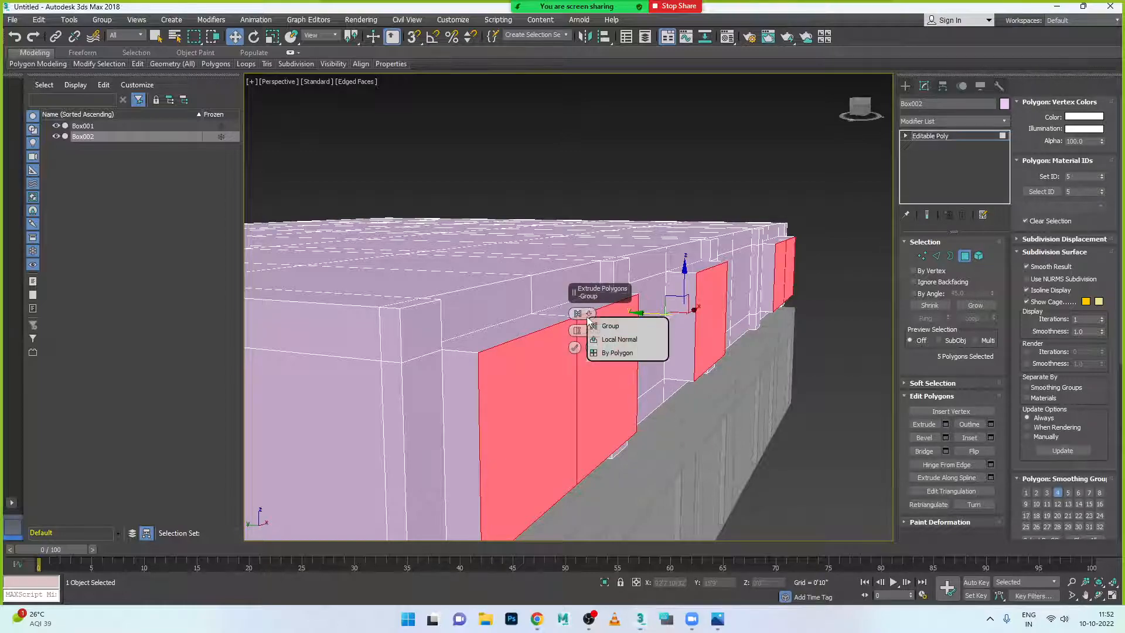
pyautogui.click(626, 353)
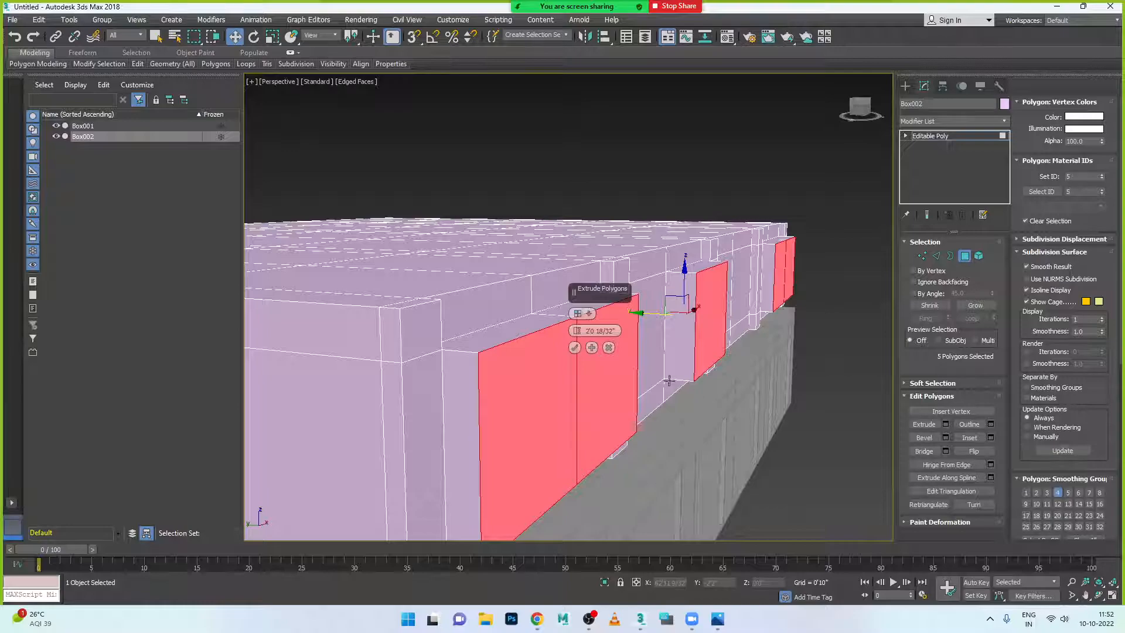
pyautogui.click(589, 314)
pyautogui.click(623, 343)
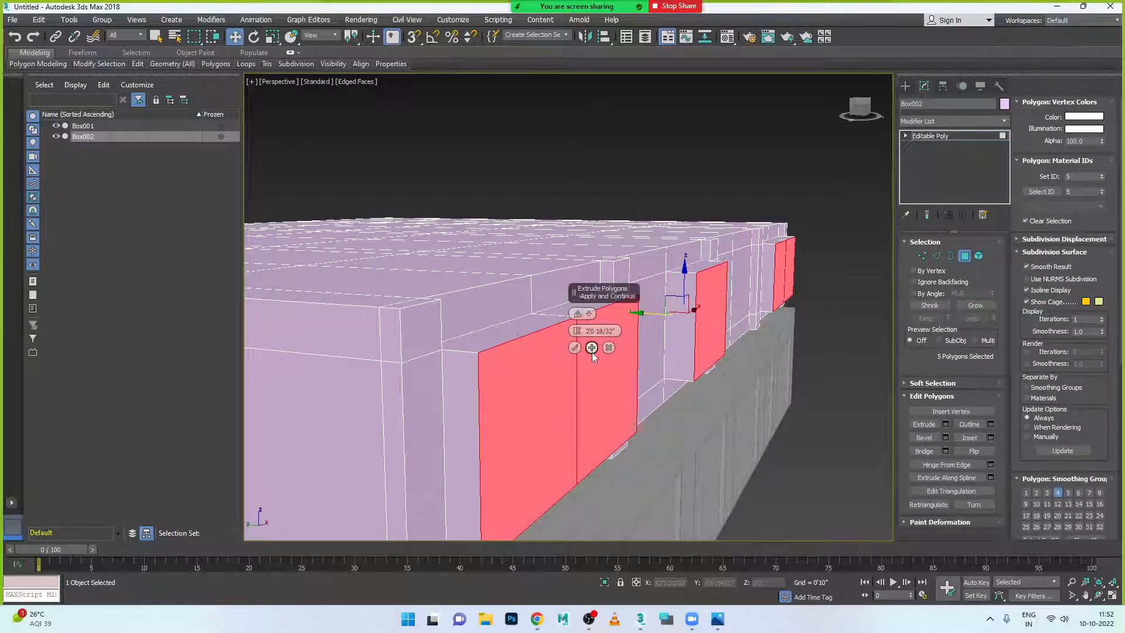
pyautogui.moveTo(577, 335); pyautogui.dragTo(614, 437)
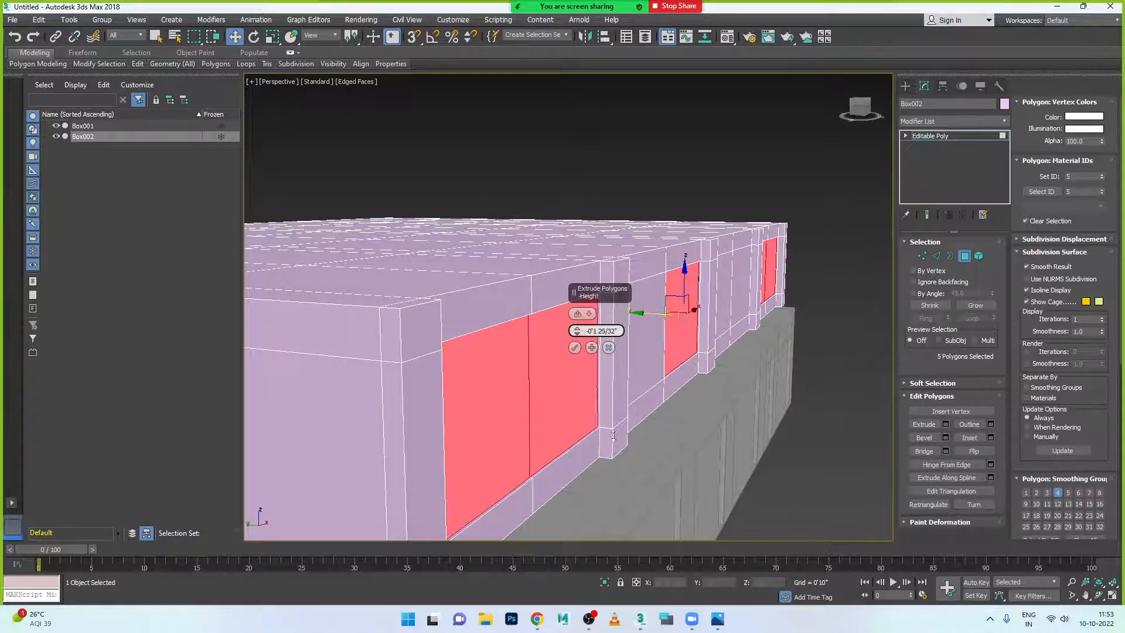
pyautogui.click(589, 314)
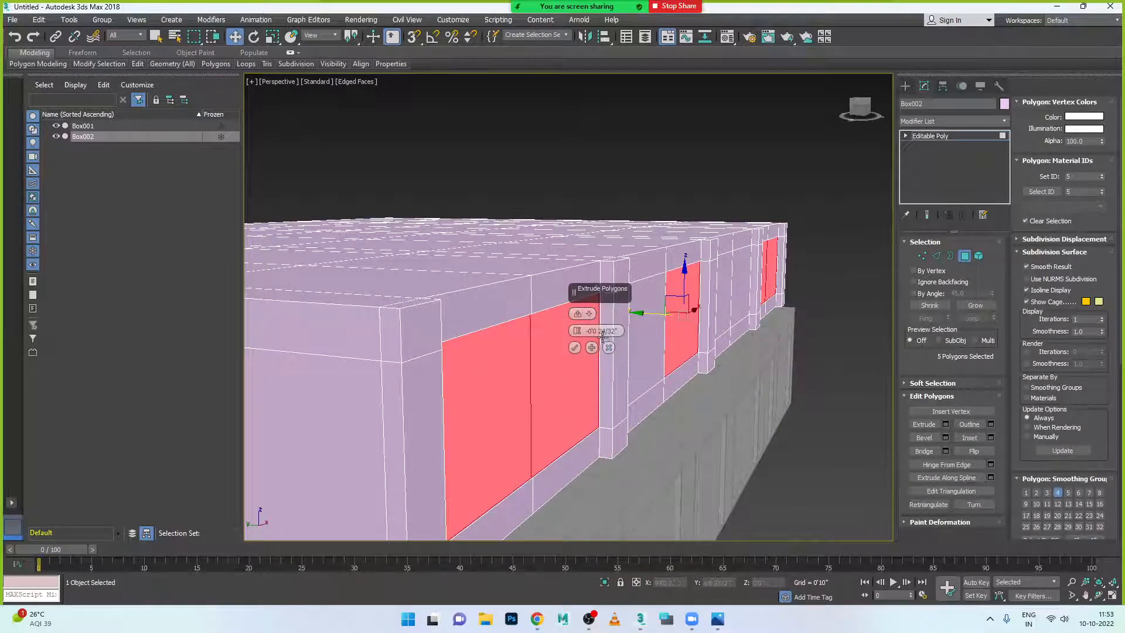
pyautogui.click(602, 323)
pyautogui.click(589, 315)
pyautogui.click(621, 335)
pyautogui.click(578, 314)
pyautogui.click(588, 355)
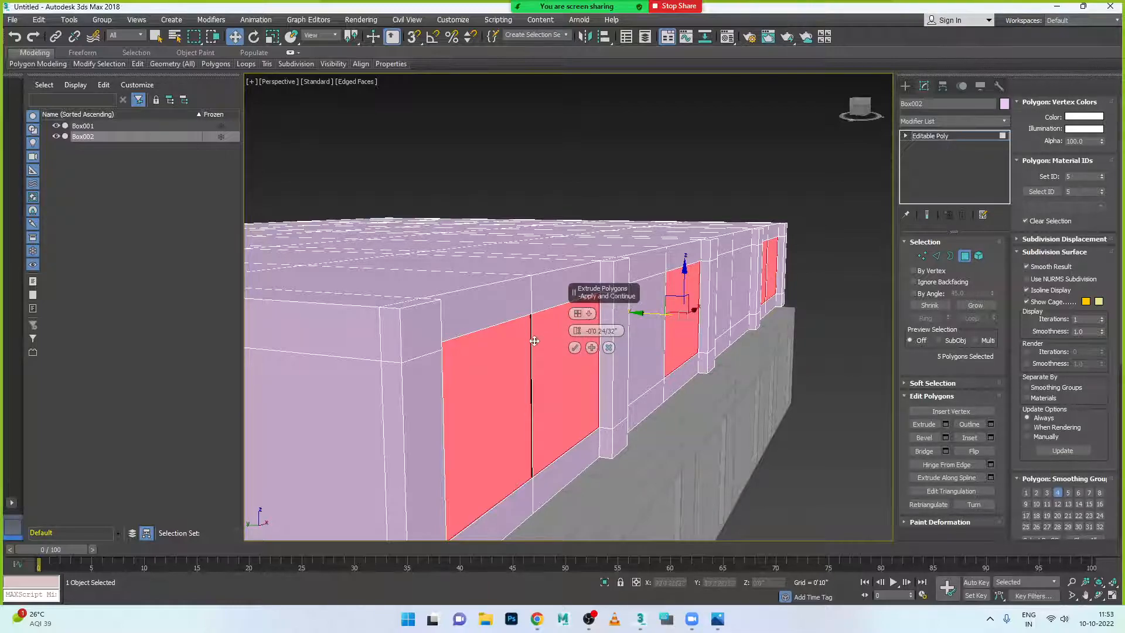
pyautogui.scroll(5, 545, 328)
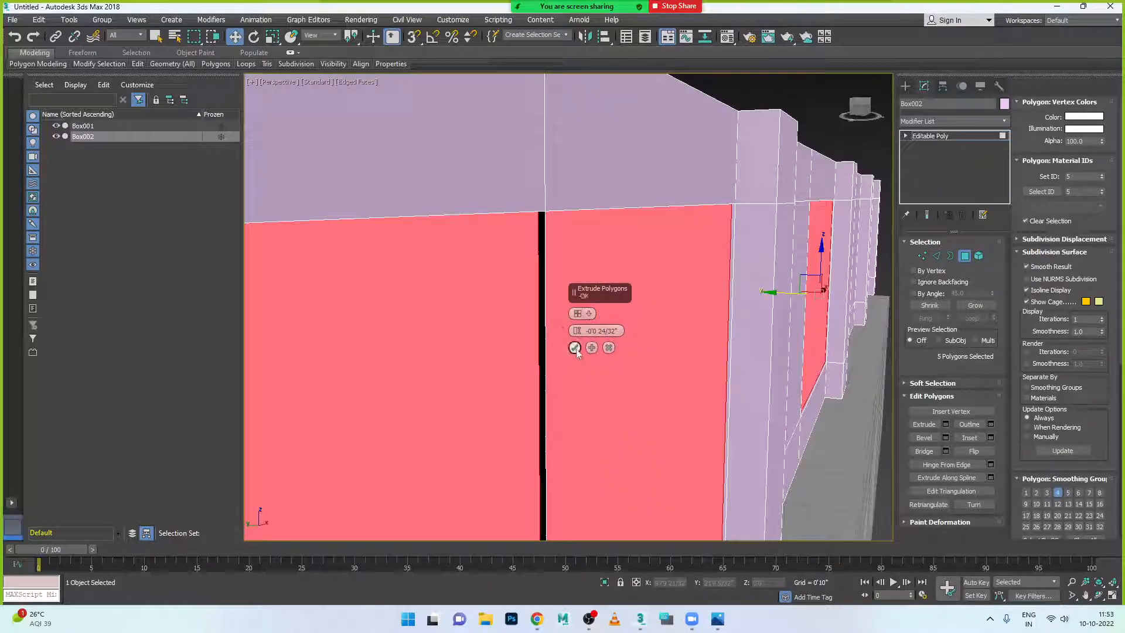
# - Confirm the panel recess, then scale the panels narrower and shorter to leave gaps between them
pyautogui.click(575, 348)
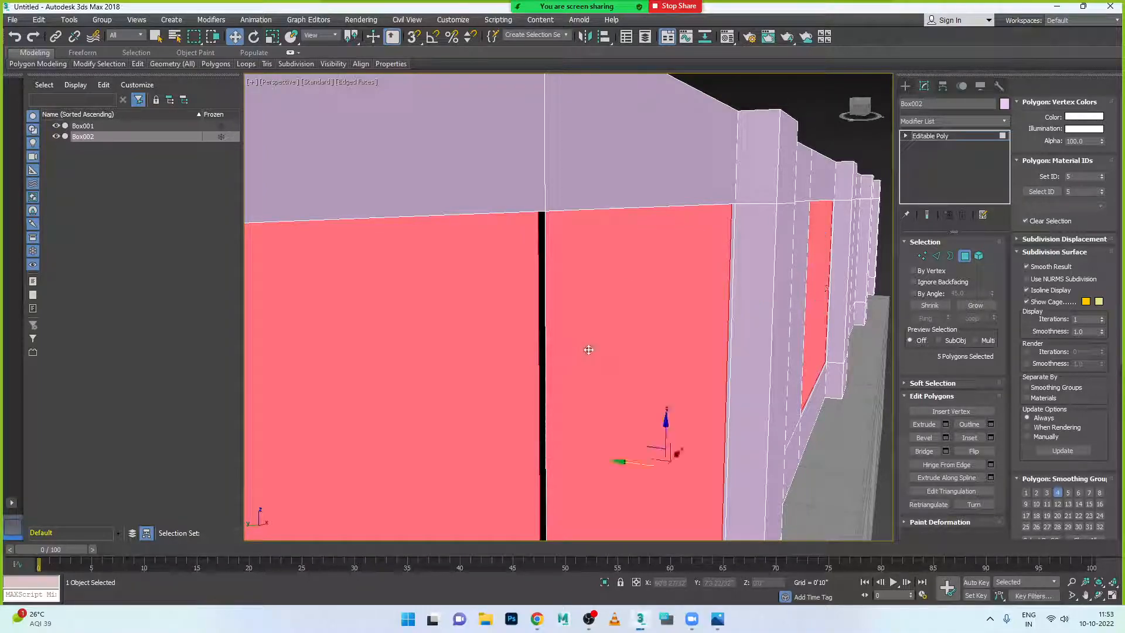
pyautogui.scroll(-5, 586, 351)
pyautogui.keyDown('alt'); pyautogui.moveTo(594, 379); pyautogui.dragTo(687, 365, button='middle'); pyautogui.keyUp('alt')
pyautogui.press('r')
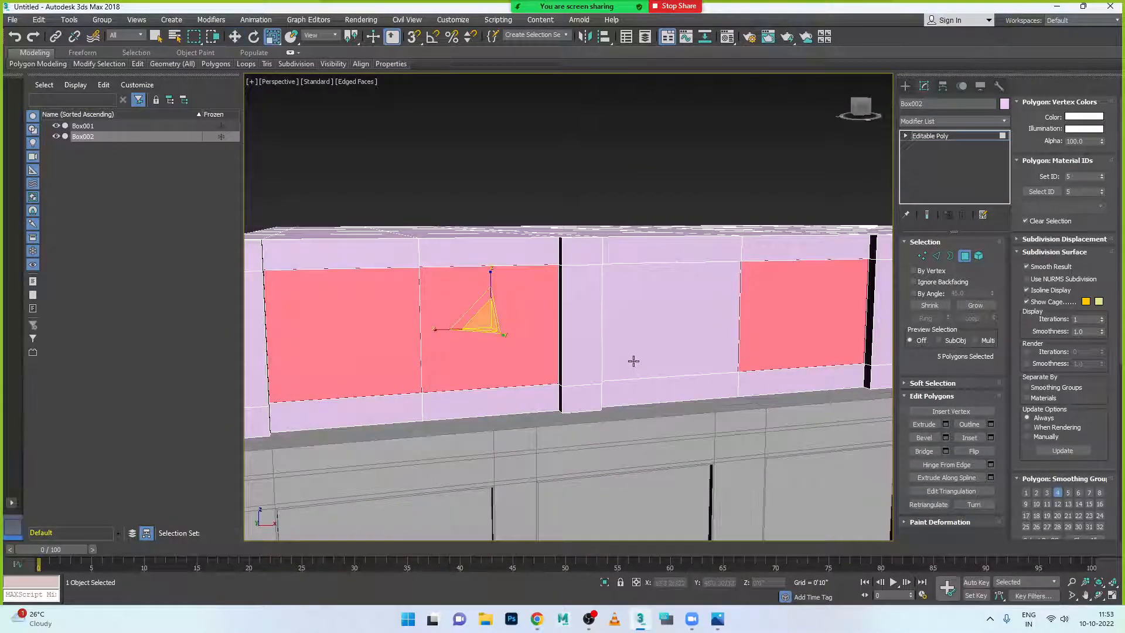
pyautogui.moveTo(435, 335); pyautogui.dragTo(439, 331)
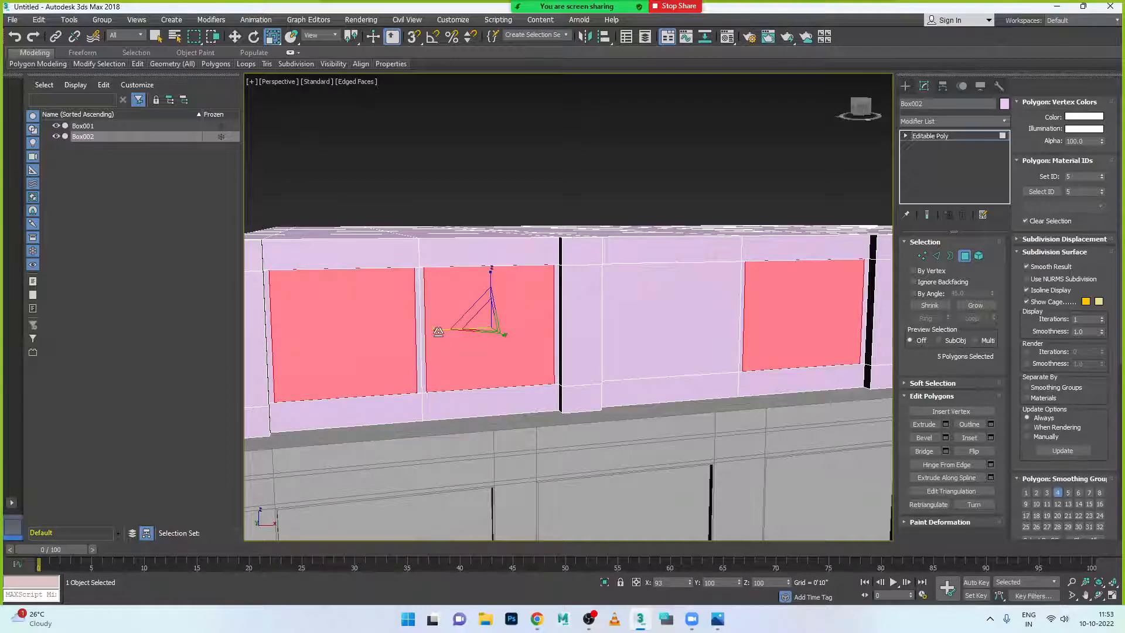
pyautogui.moveTo(492, 272); pyautogui.dragTo(493, 278)
# - Orbit around the wall box and check the building reference photo
pyautogui.scroll(-4, 492, 279)
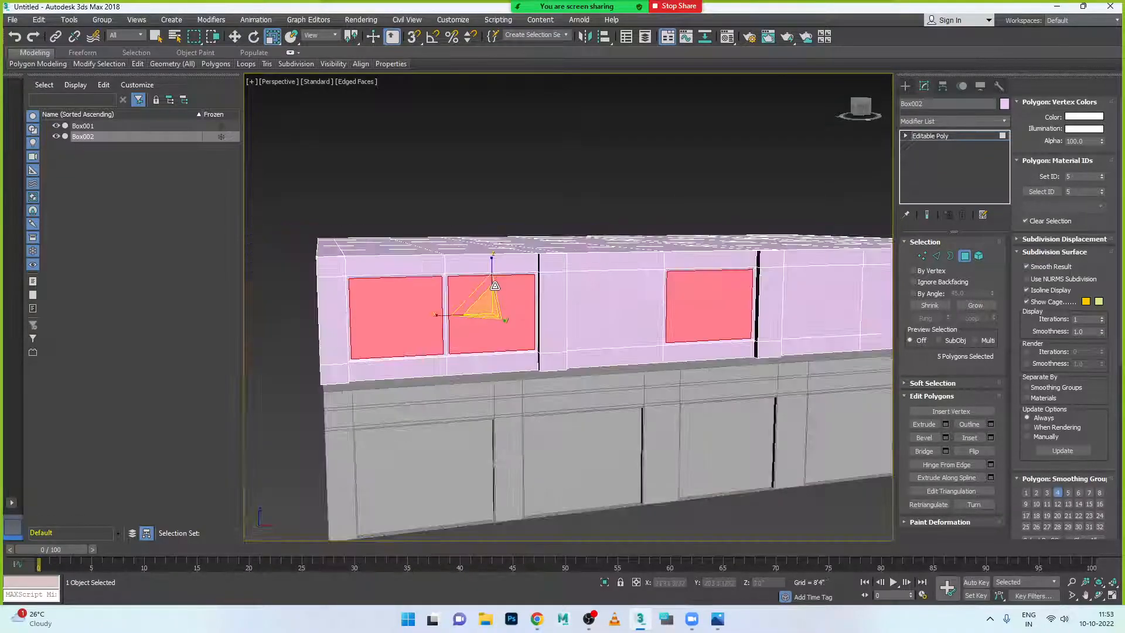
pyautogui.keyDown('alt'); pyautogui.moveTo(493, 323); pyautogui.dragTo(538, 331, button='middle'); pyautogui.keyUp('alt')
pyautogui.scroll(1, 550, 340)
pyautogui.scroll(3, 550, 340)
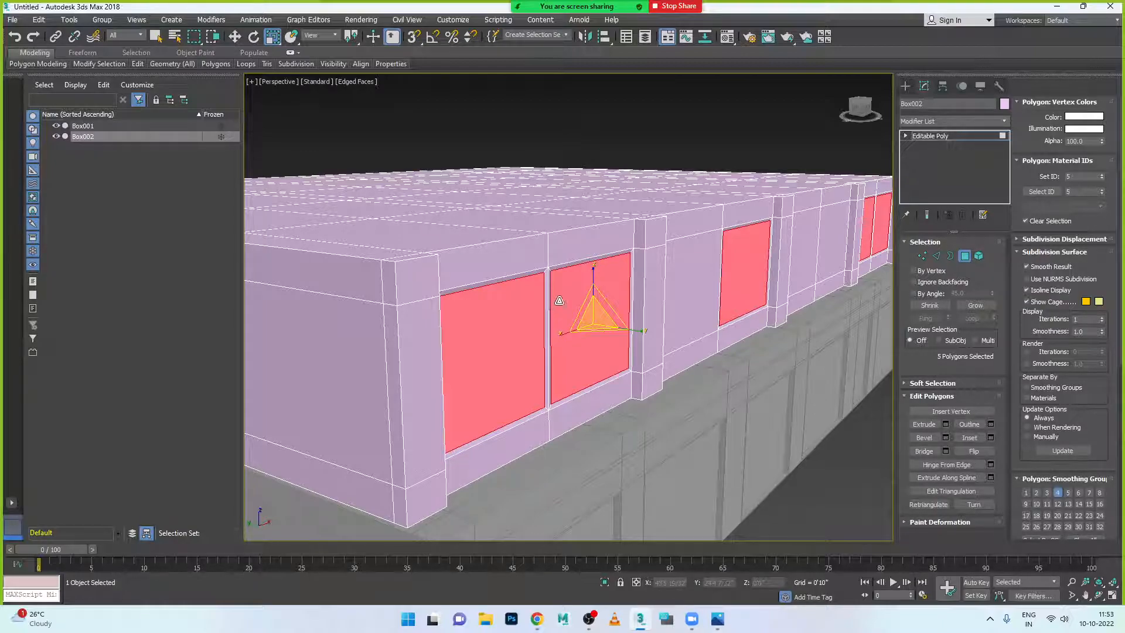
pyautogui.keyDown('alt'); pyautogui.moveTo(565, 356); pyautogui.dragTo(575, 357, button='middle'); pyautogui.keyUp('alt')
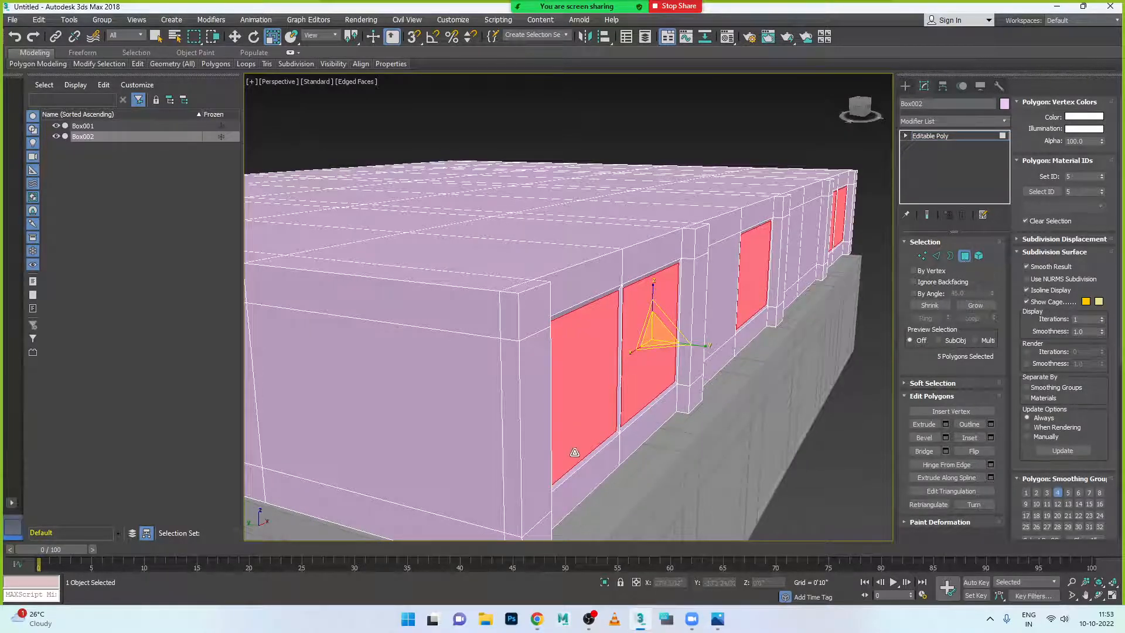
pyautogui.click(718, 619)
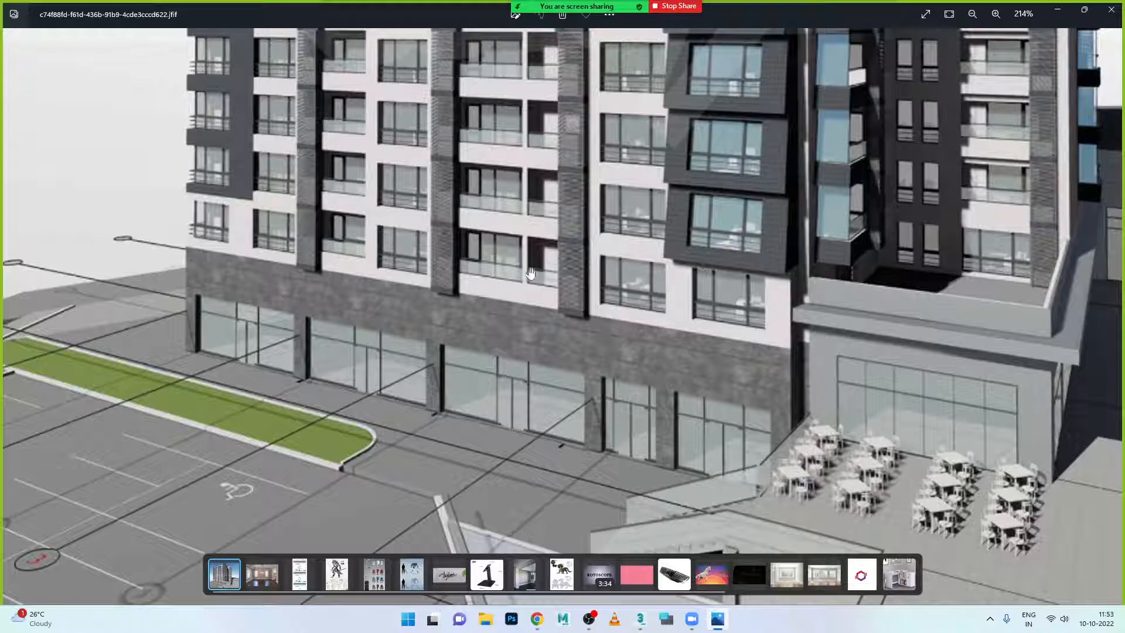
pyautogui.click(718, 619)
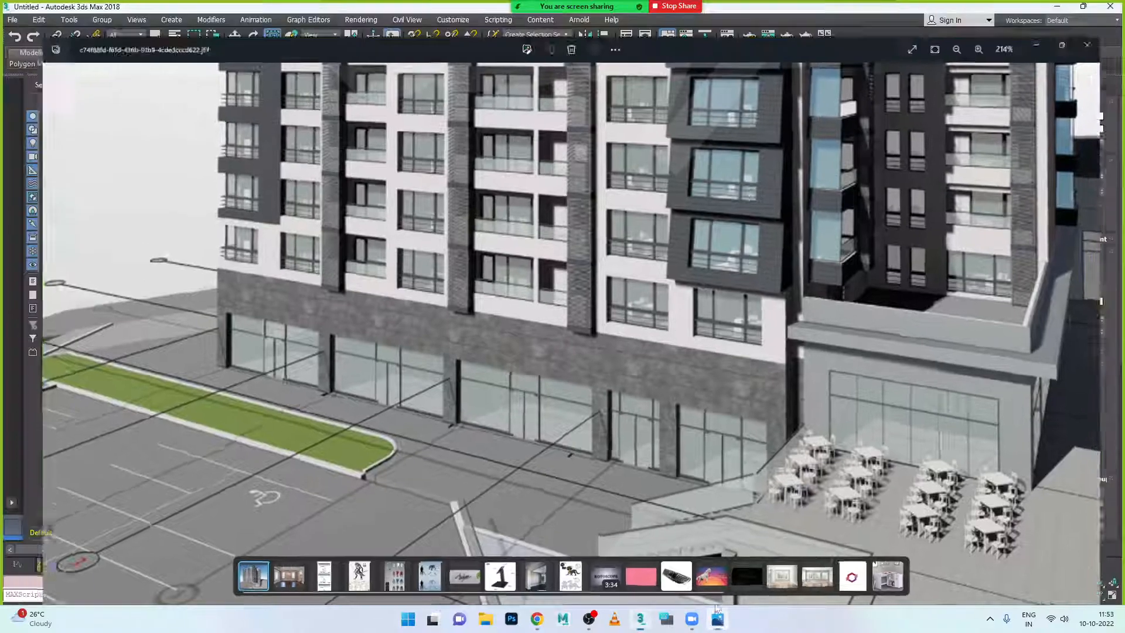
pyautogui.scroll(3, 589, 423)
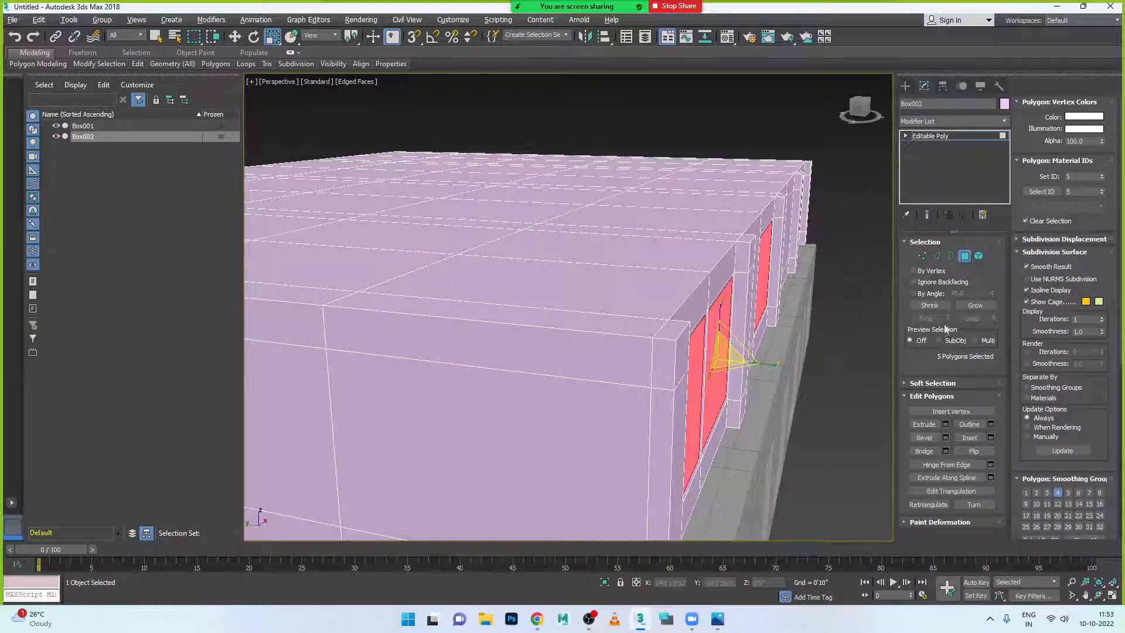
# - Recess the window polygons about 4 inches inward, then delete them
pyautogui.click(945, 425)
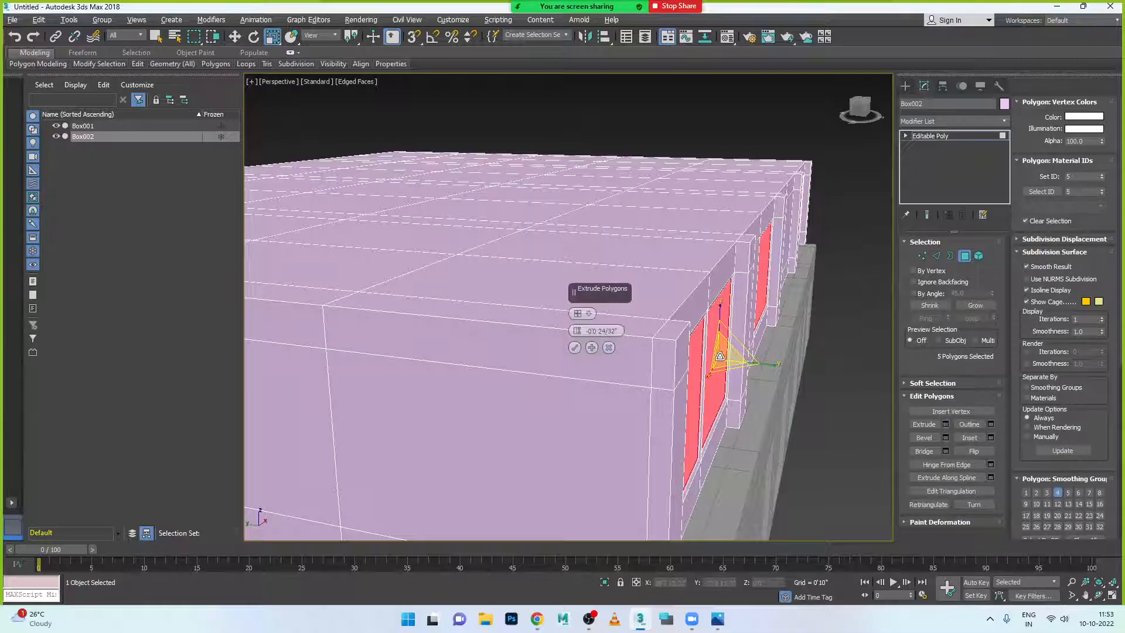
pyautogui.moveTo(577, 331); pyautogui.dragTo(582, 343)
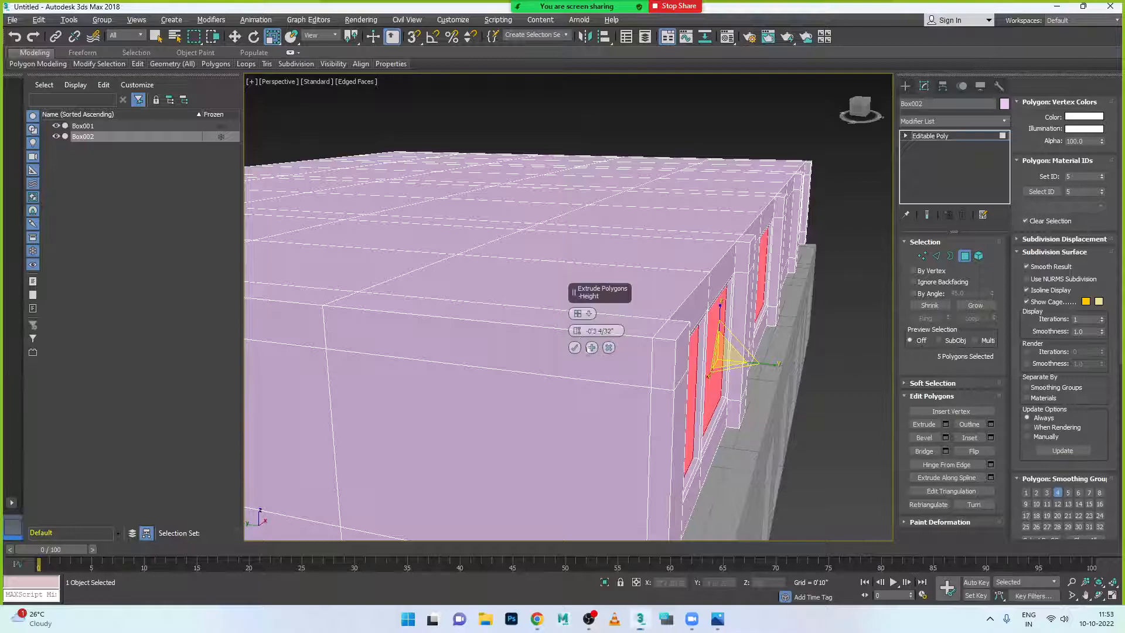
pyautogui.click(575, 348)
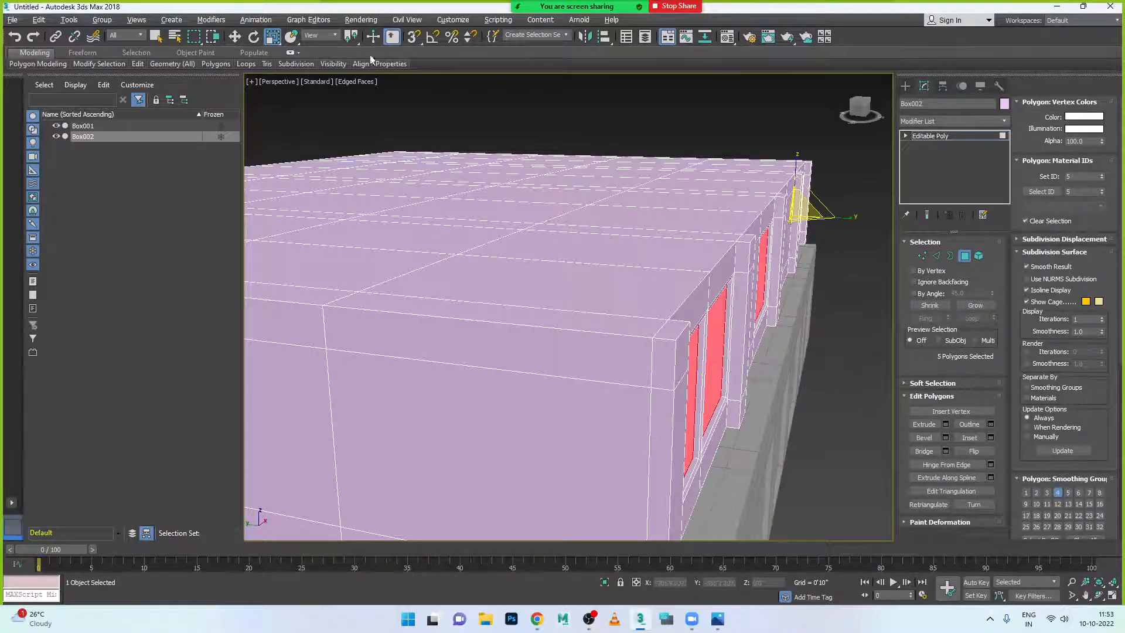
pyautogui.click(234, 36)
pyautogui.keyDown('alt'); pyautogui.moveTo(842, 448); pyautogui.dragTo(622, 356, button='middle'); pyautogui.keyUp('alt')
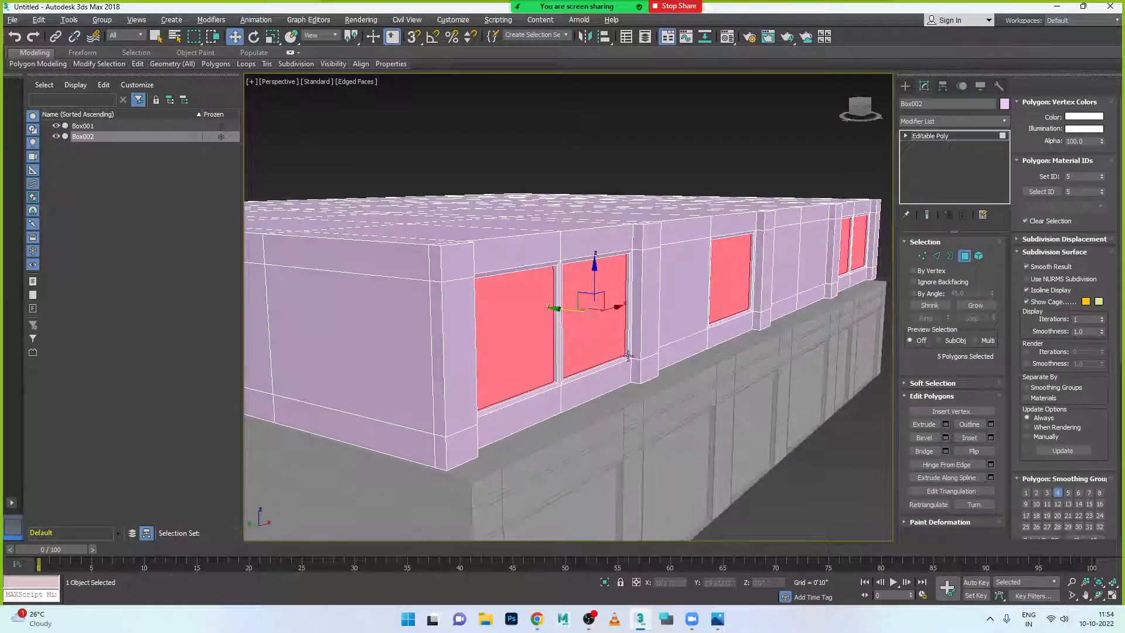
pyautogui.press('Delete')
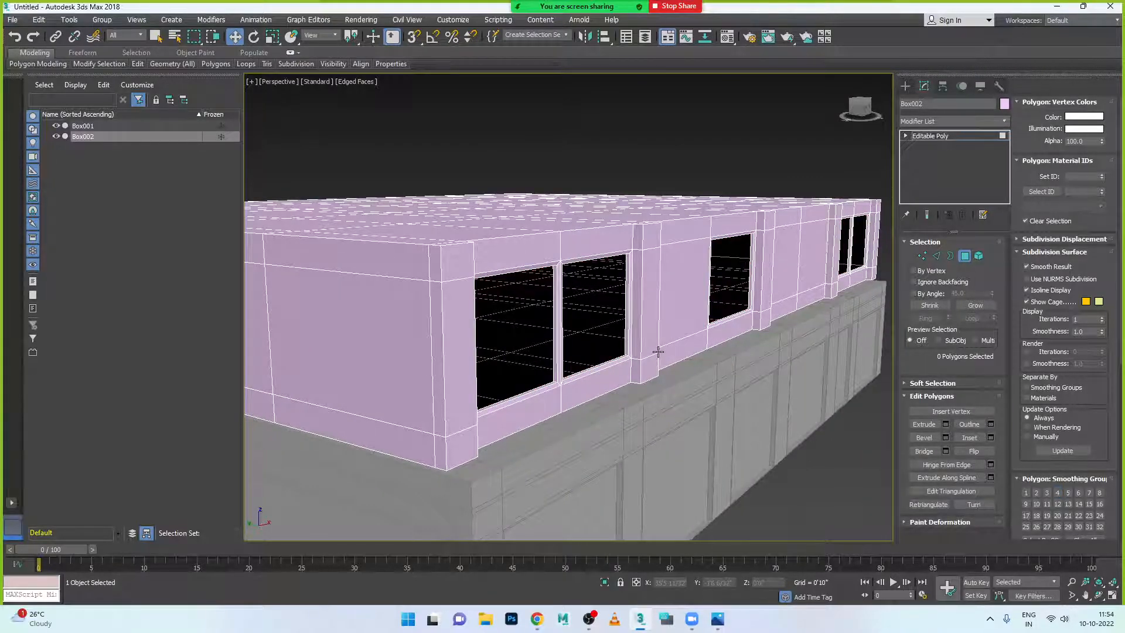
# - Select the five window glass polygons on Box002's wall
pyautogui.scroll(3, 663, 366)
pyautogui.moveTo(680, 397)
pyautogui.keyDown('alt'); pyautogui.mouseDown(button='middle')
pyautogui.moveTo(595, 394)
pyautogui.moveTo(698, 401)
pyautogui.mouseUp(button='middle'); pyautogui.keyUp('alt')
pyautogui.scroll(2, 659, 403)
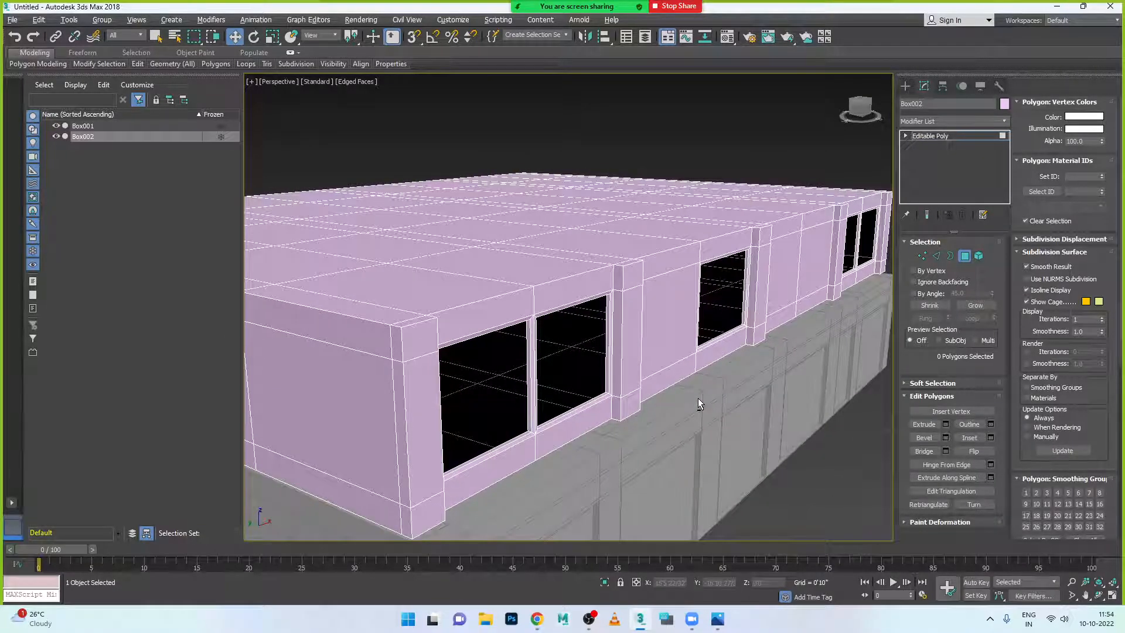
pyautogui.click(546, 368)
pyautogui.scroll(-2, 546, 368)
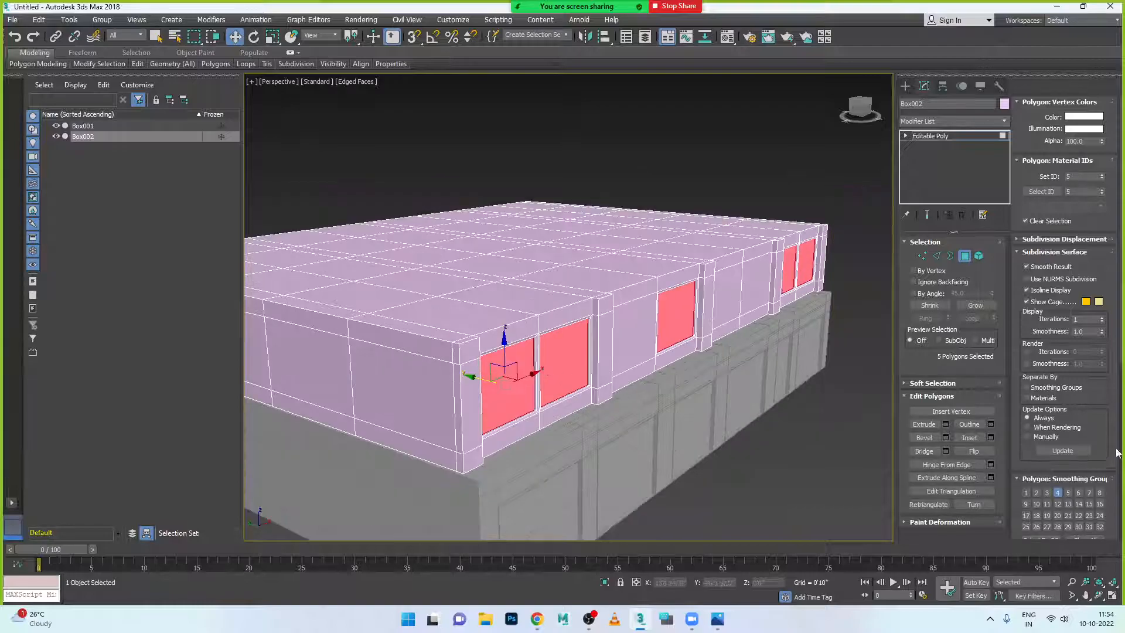
pyautogui.keyDown('alt'); pyautogui.moveTo(654, 423); pyautogui.dragTo(638, 412, button='middle'); pyautogui.keyUp('alt')
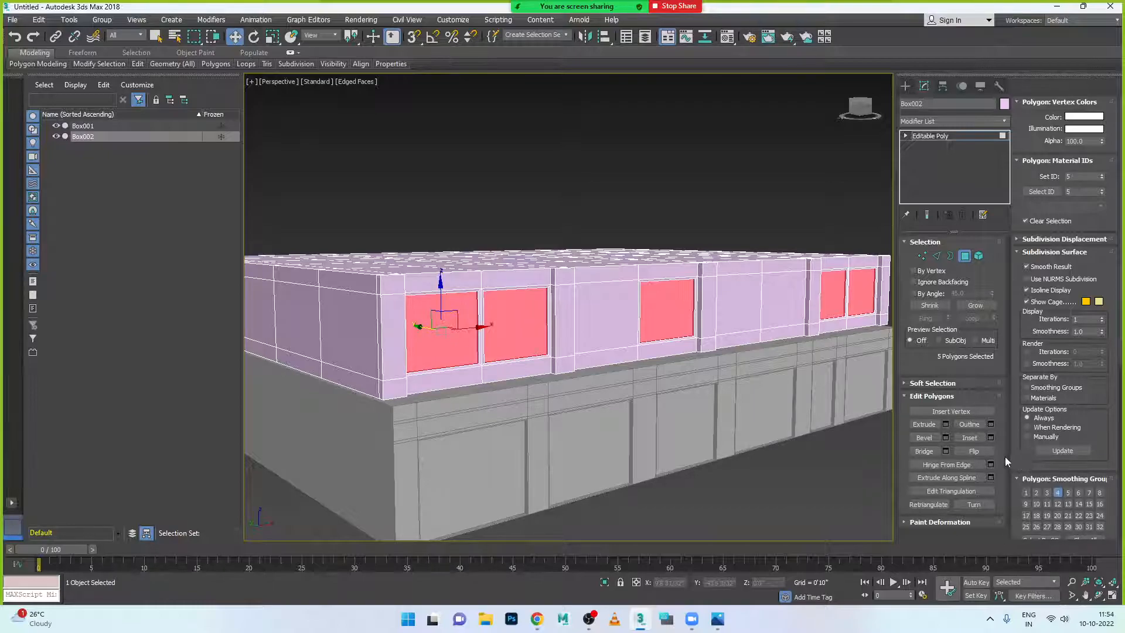
pyautogui.scroll(-2, 1031, 445)
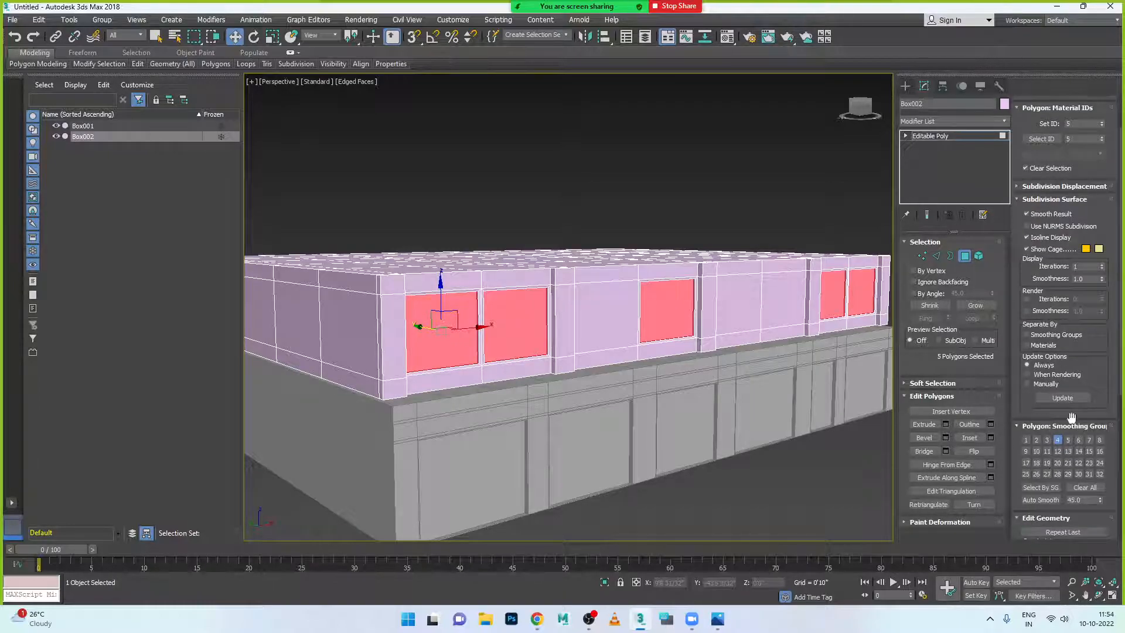
pyautogui.scroll(-3, 1085, 382)
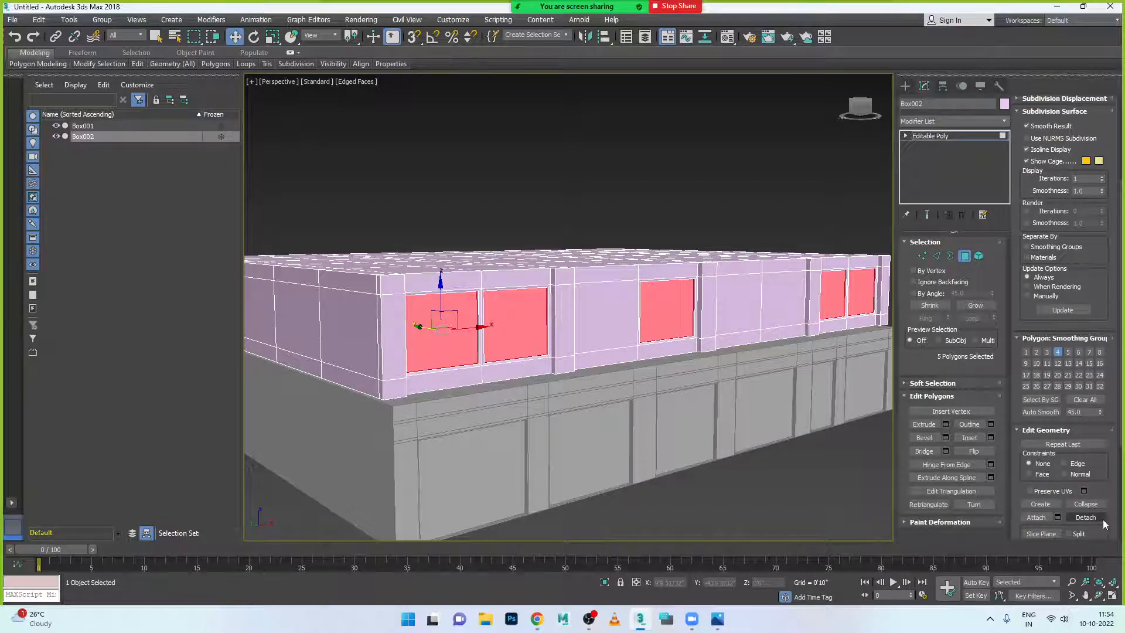
pyautogui.scroll(-3, 1094, 521)
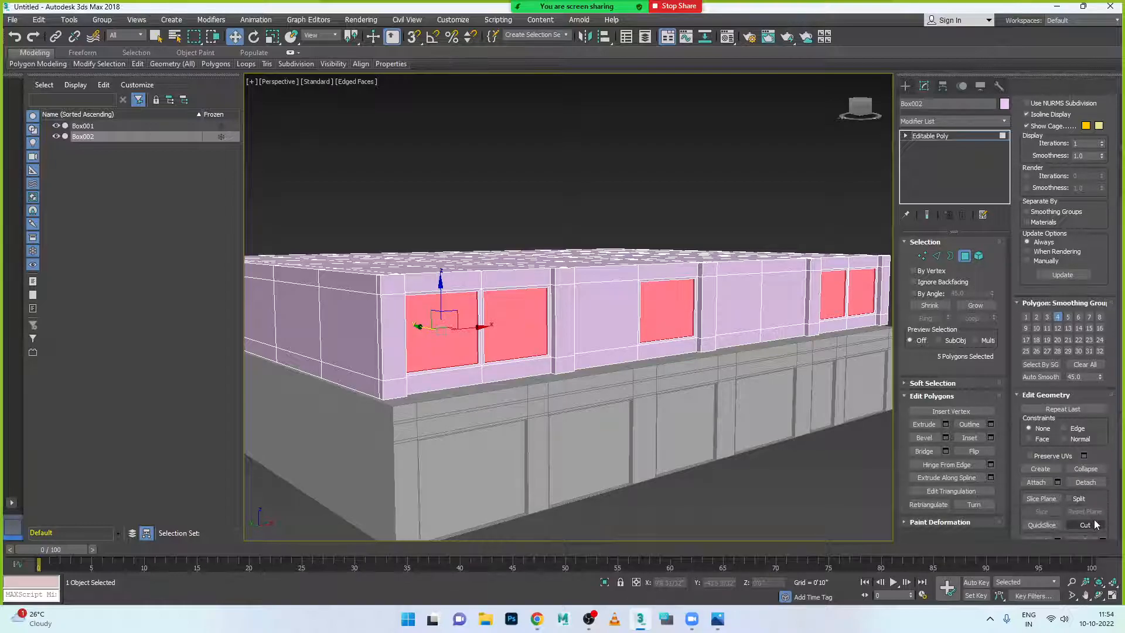
pyautogui.scroll(-3, 1098, 475)
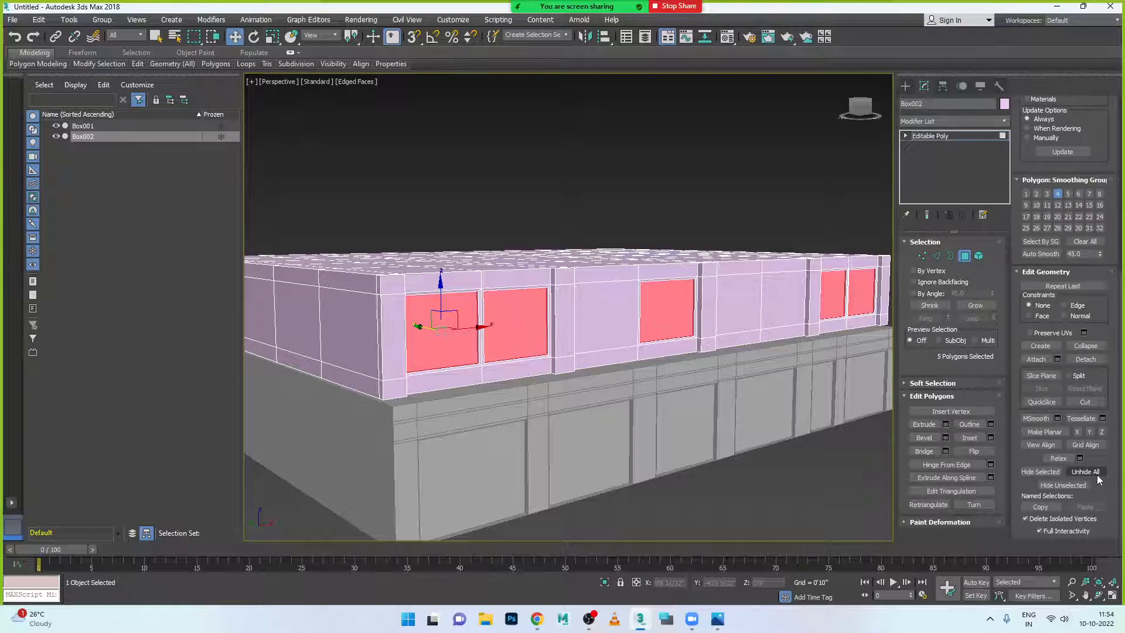
# - Detach the polygons as Object001, exit Polygon mode and select Object001
pyautogui.click(1086, 359)
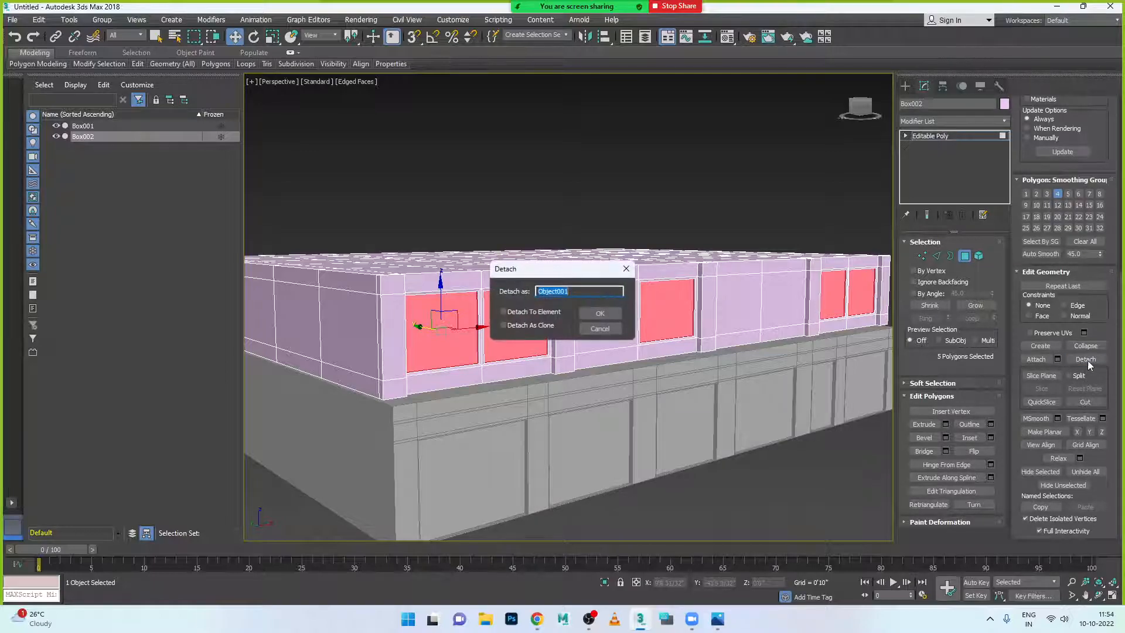
pyautogui.click(597, 314)
pyautogui.scroll(-4, 613, 375)
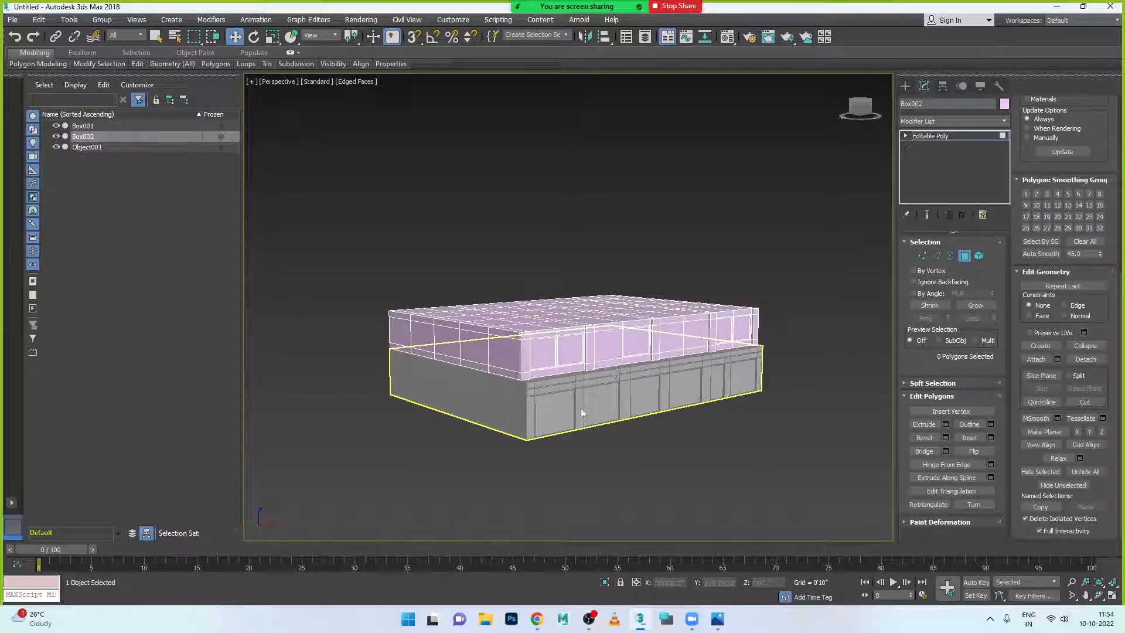
pyautogui.scroll(5, 581, 408)
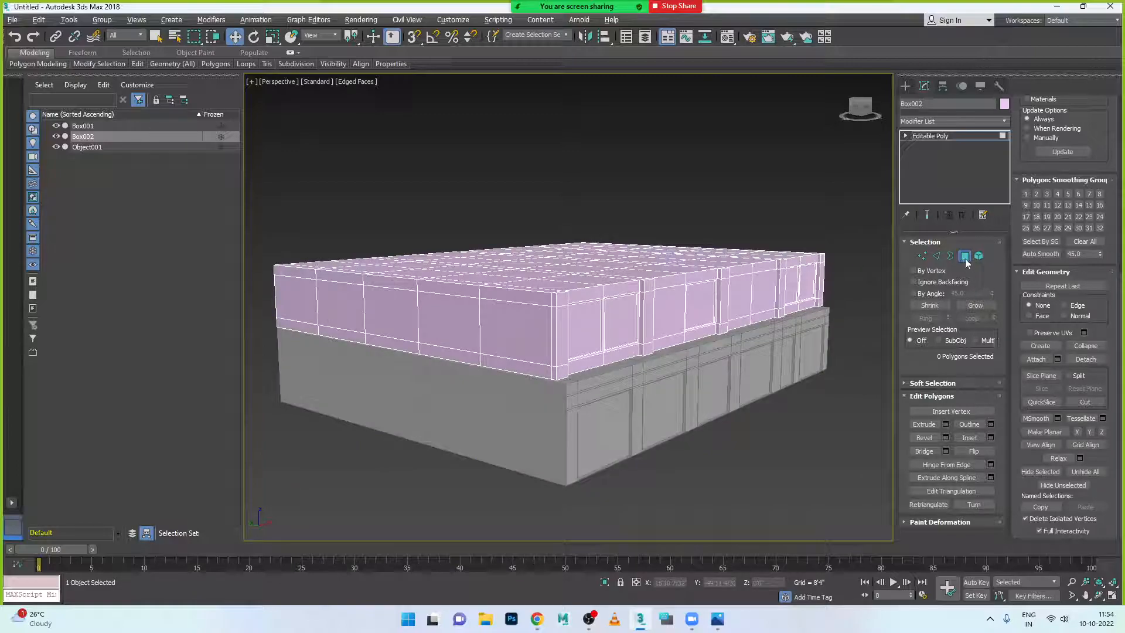
pyautogui.click(966, 259)
pyautogui.click(603, 329)
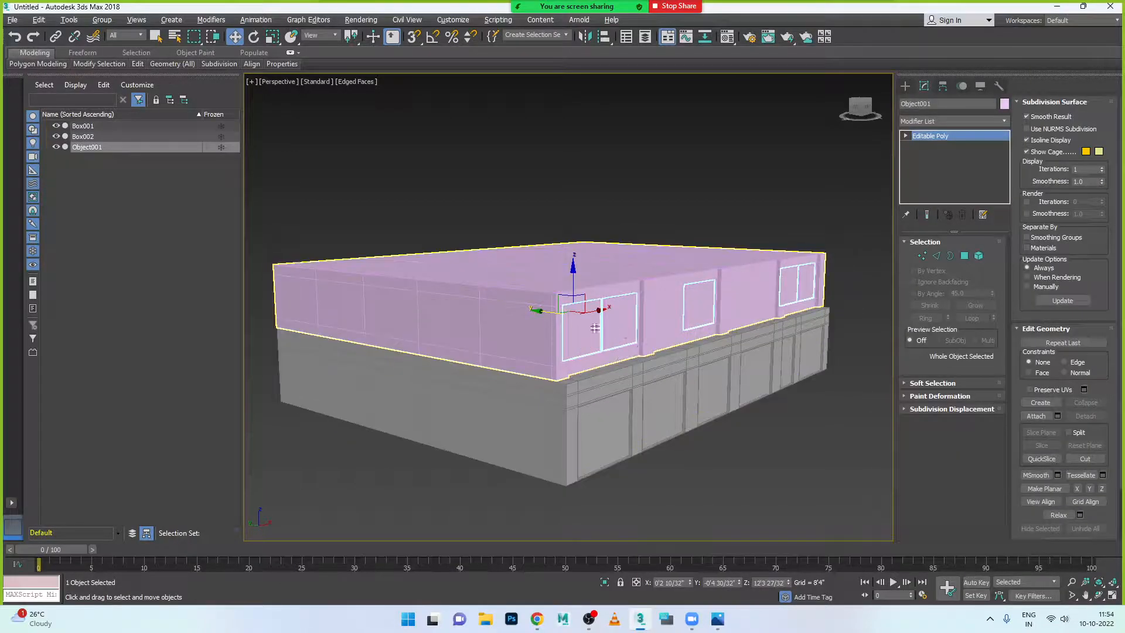
# - Move Object001 along Y and undo it, deselect everything, and bring up the reference photo
pyautogui.moveTo(544, 312); pyautogui.dragTo(877, 466)
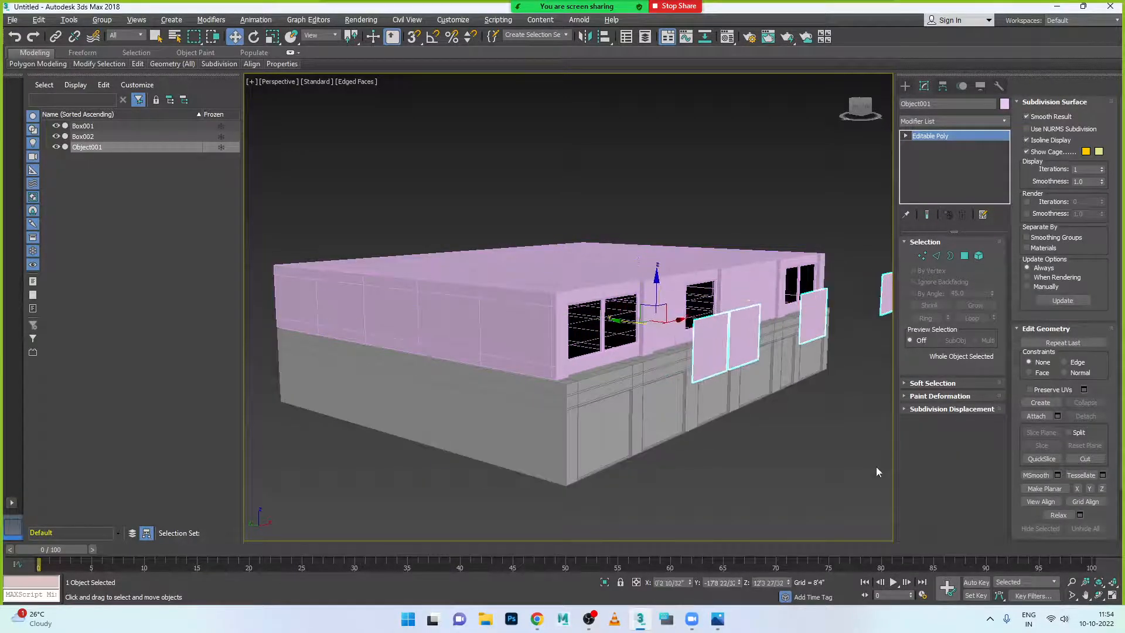
pyautogui.hotkey('ctrl', 'z')
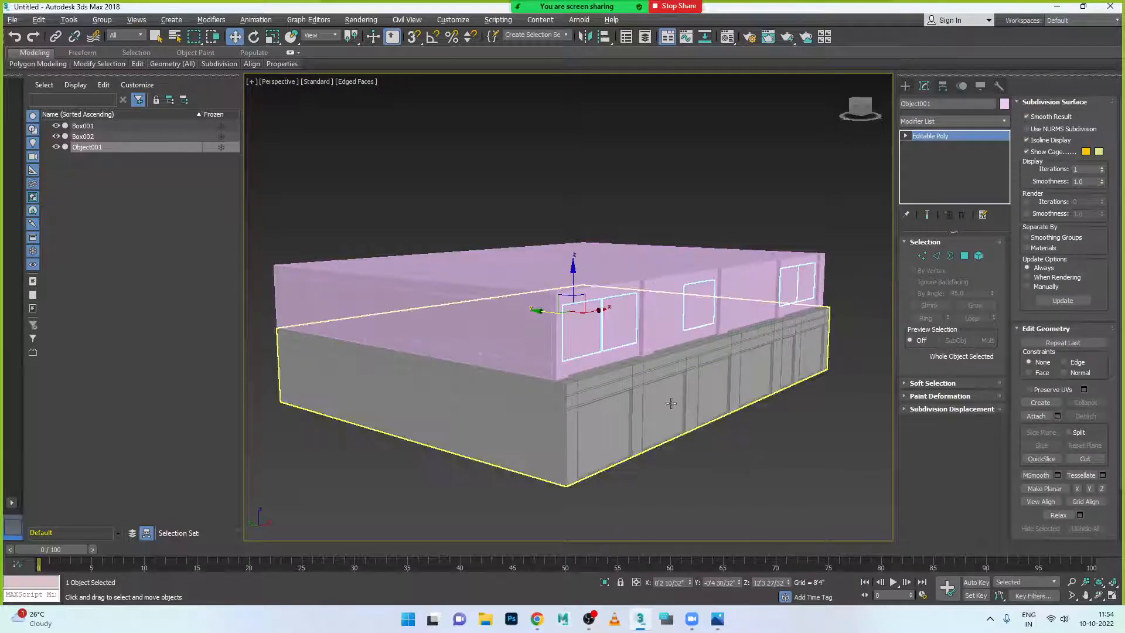
pyautogui.keyDown('alt'); pyautogui.moveTo(687, 453); pyautogui.dragTo(675, 404, button='middle'); pyautogui.keyUp('alt')
pyautogui.click(776, 448)
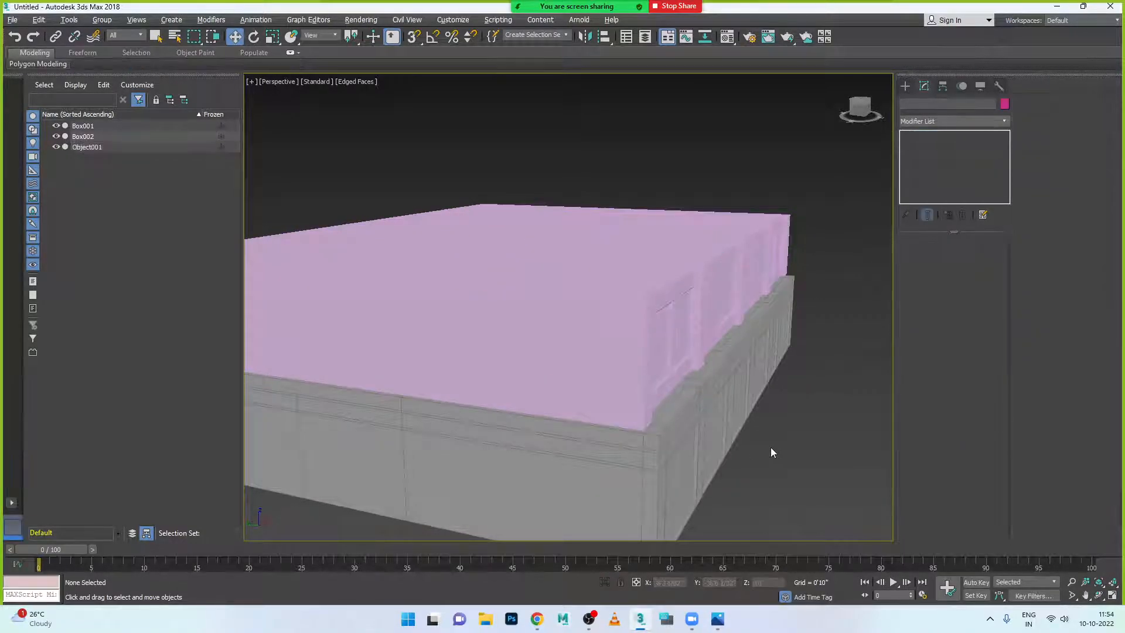
pyautogui.keyDown('alt'); pyautogui.moveTo(771, 448); pyautogui.dragTo(758, 449, button='middle'); pyautogui.keyUp('alt')
pyautogui.scroll(3, 656, 422)
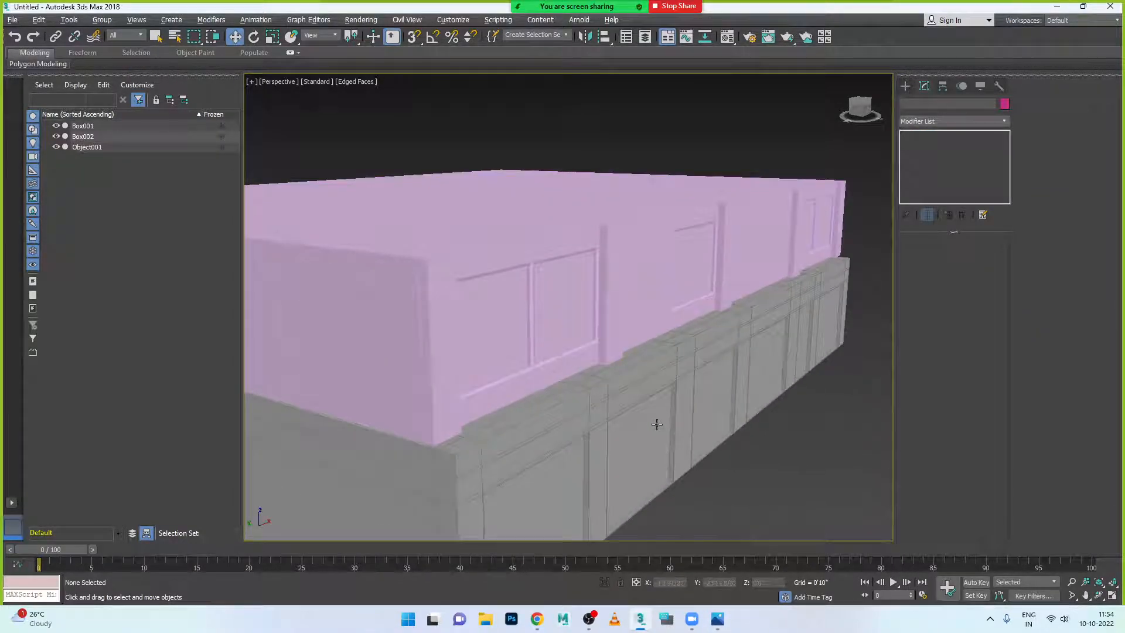
pyautogui.click(718, 618)
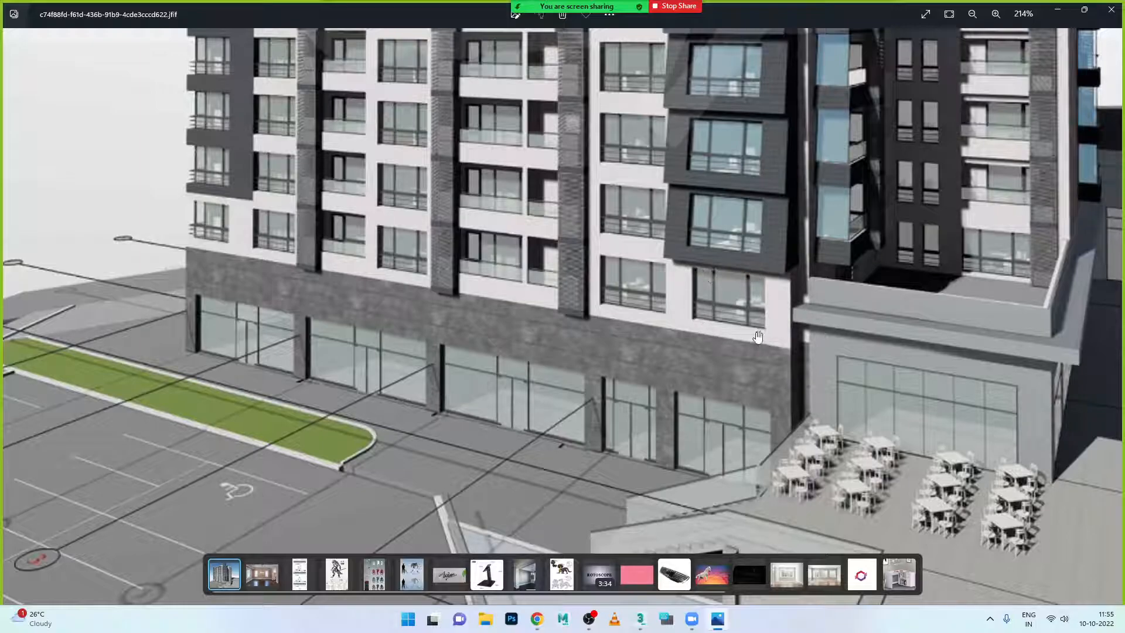
# - Zoom into the photo's window frames, then return to 3ds Max and select Object001
pyautogui.scroll(-3, 752, 339)
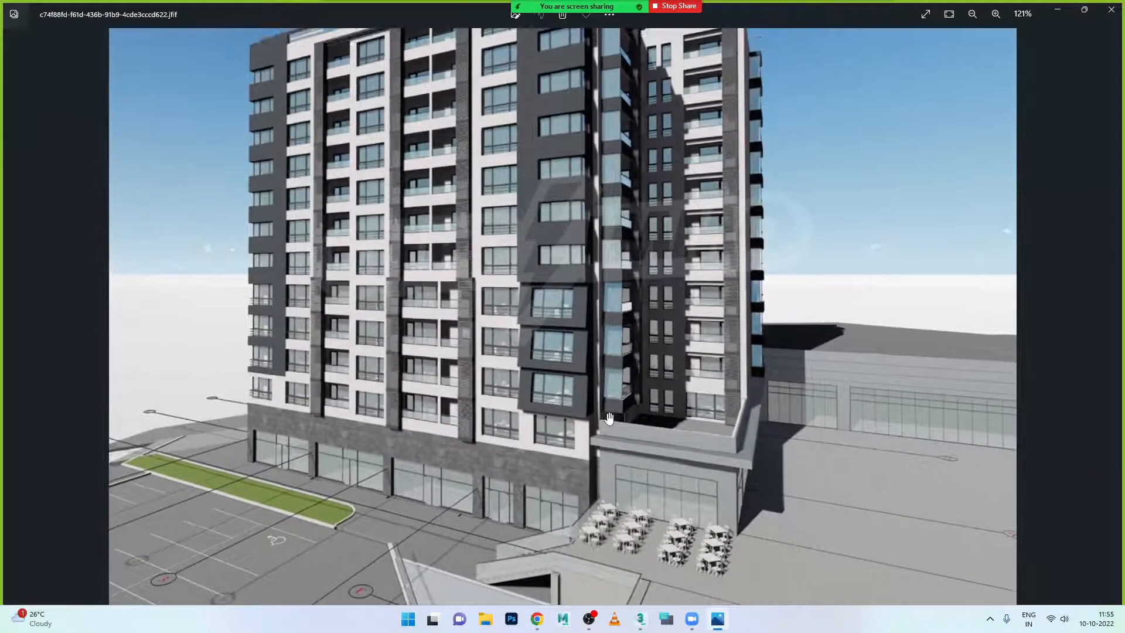
pyautogui.scroll(3, 612, 414)
pyautogui.scroll(5, 613, 413)
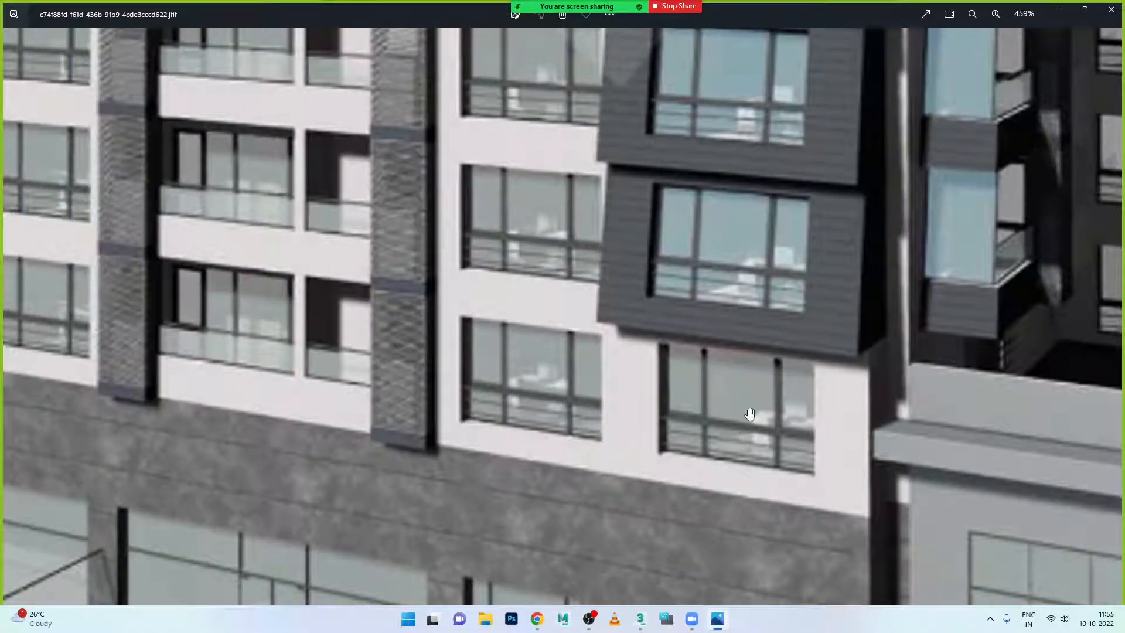
pyautogui.click(718, 619)
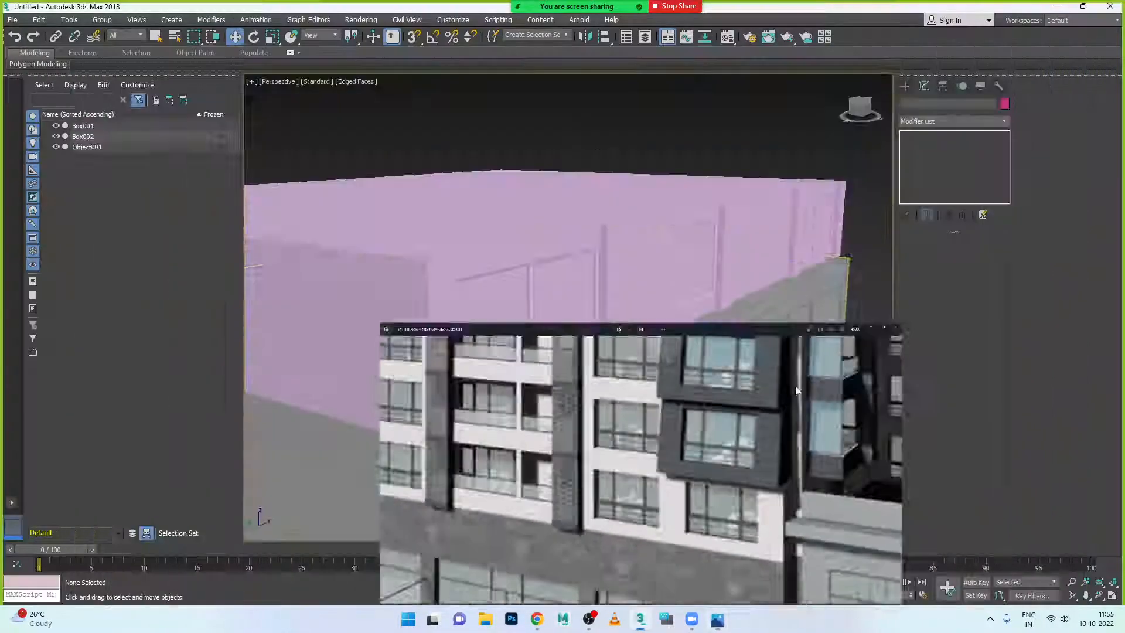
pyautogui.scroll(3, 726, 284)
pyautogui.click(698, 272)
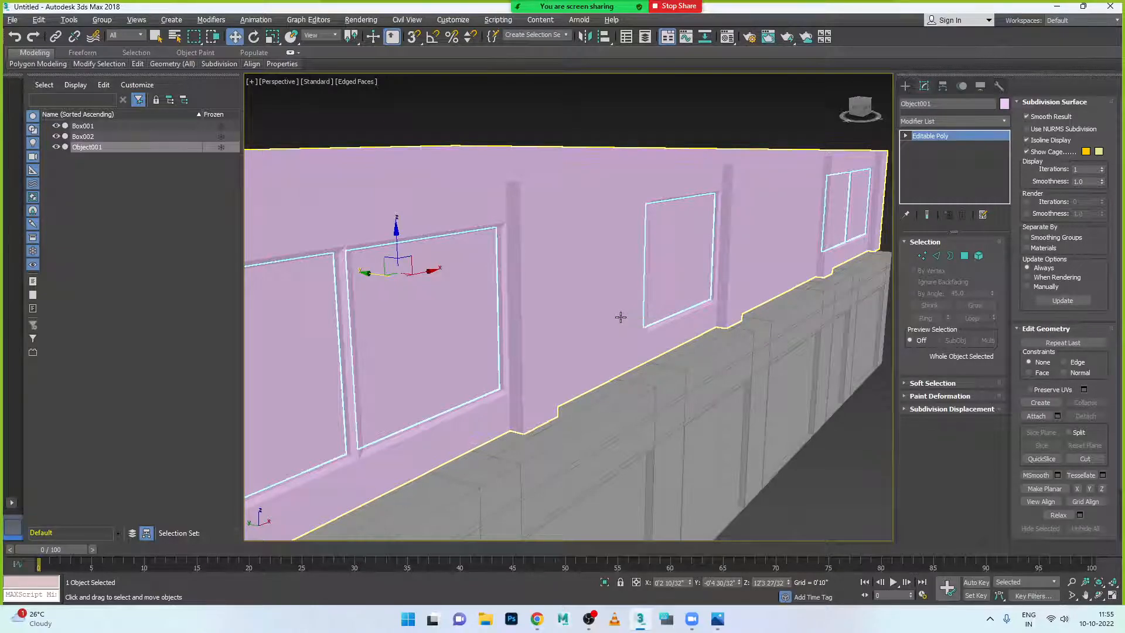
# - Restore the four-viewport layout, start a Line spline between the windows, then cancel it
pyautogui.hotkey('alt', 'w')
pyautogui.hotkey('alt', 'w')
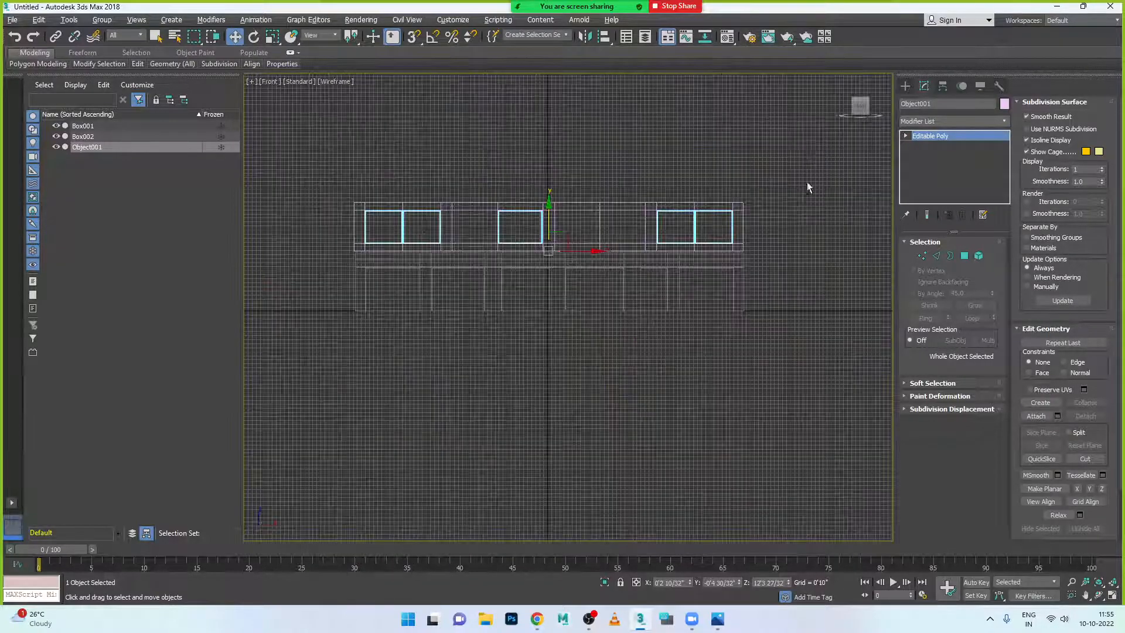
pyautogui.scroll(6, 731, 196)
pyautogui.scroll(2, 689, 269)
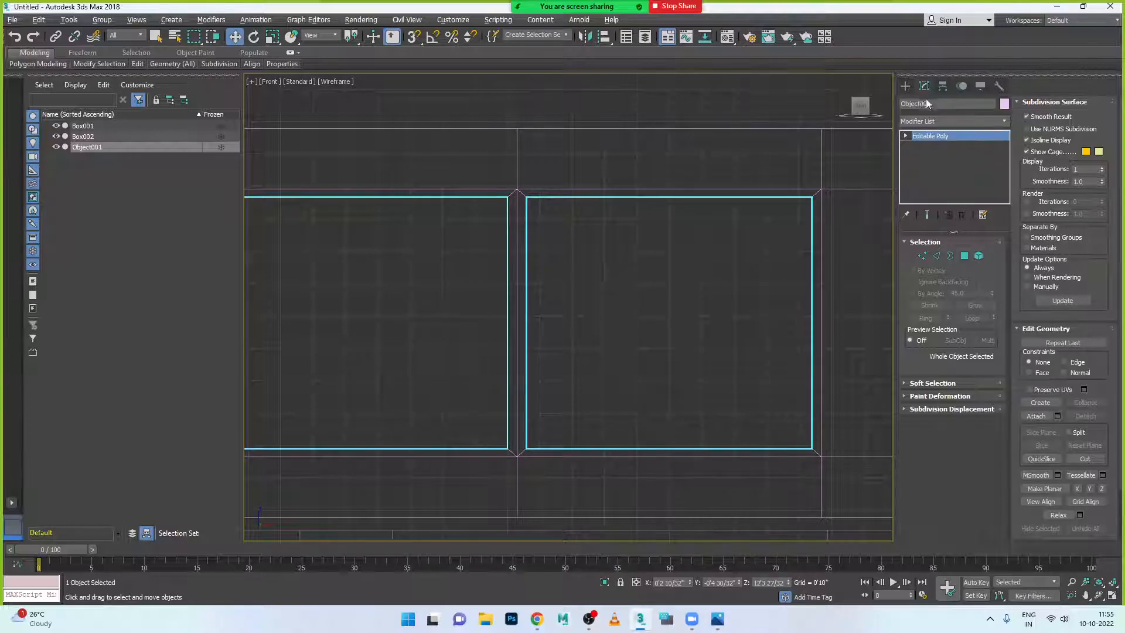
pyautogui.click(906, 87)
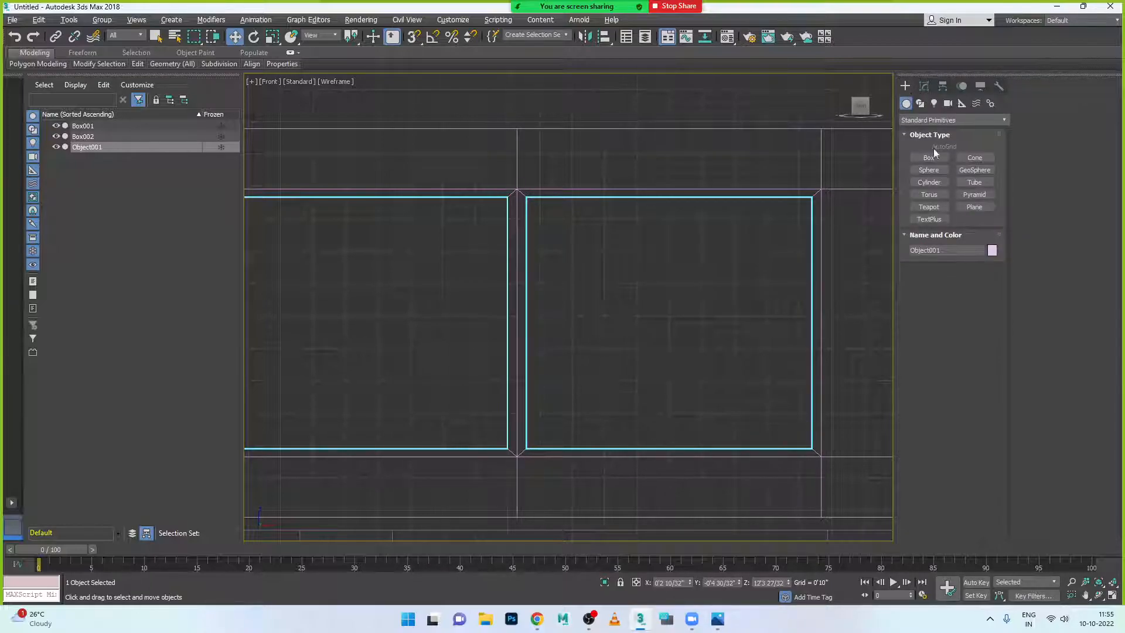
pyautogui.click(921, 104)
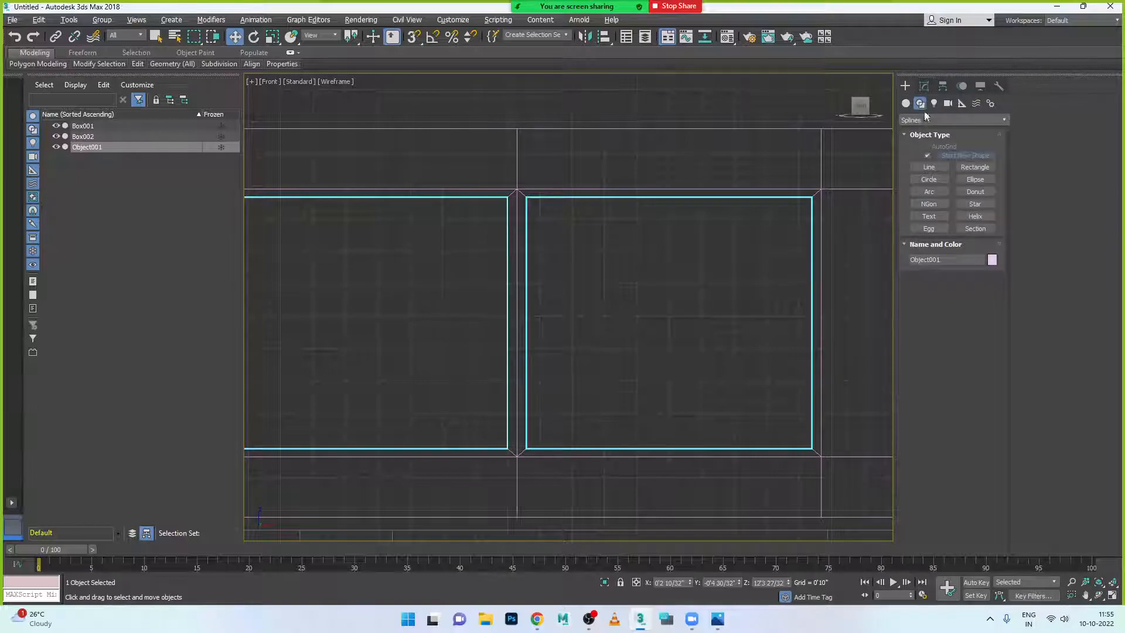
pyautogui.click(937, 168)
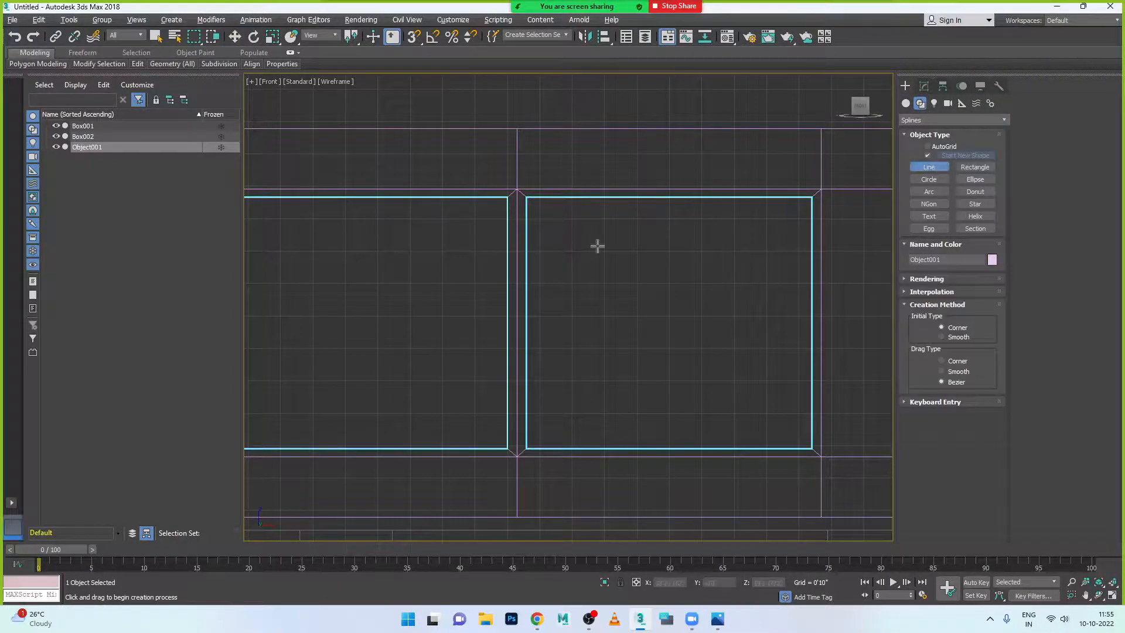
pyautogui.click(527, 200)
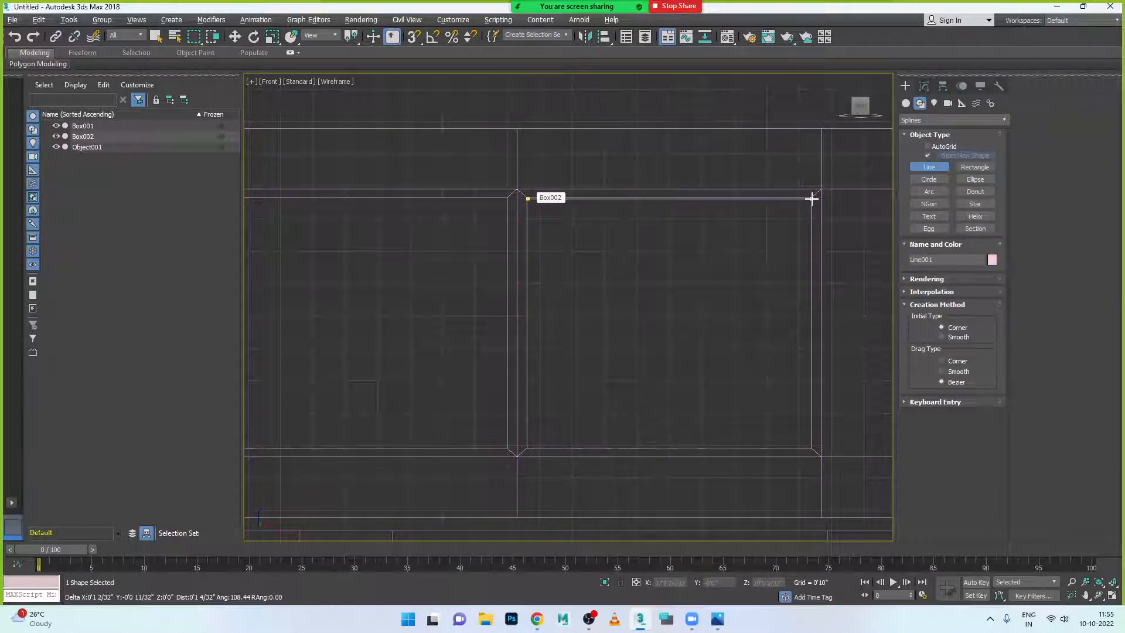
pyautogui.rightClick(791, 262)
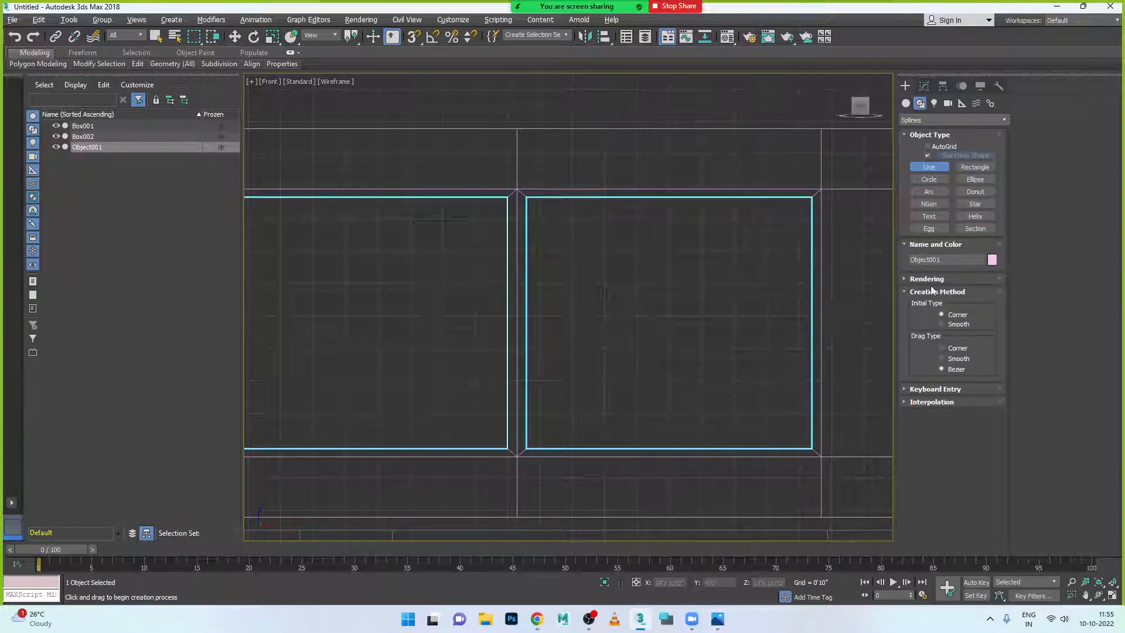
# - Draw Rectangle001 around the right window panel and compare it with the reference photo
pyautogui.click(975, 167)
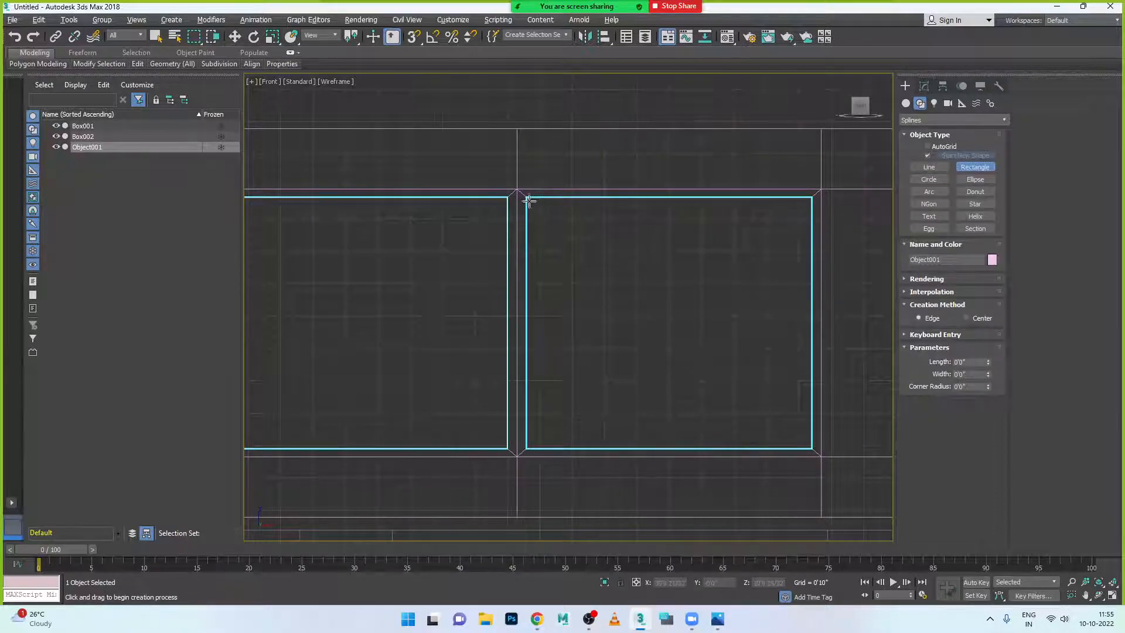
pyautogui.moveTo(527, 199); pyautogui.dragTo(813, 448)
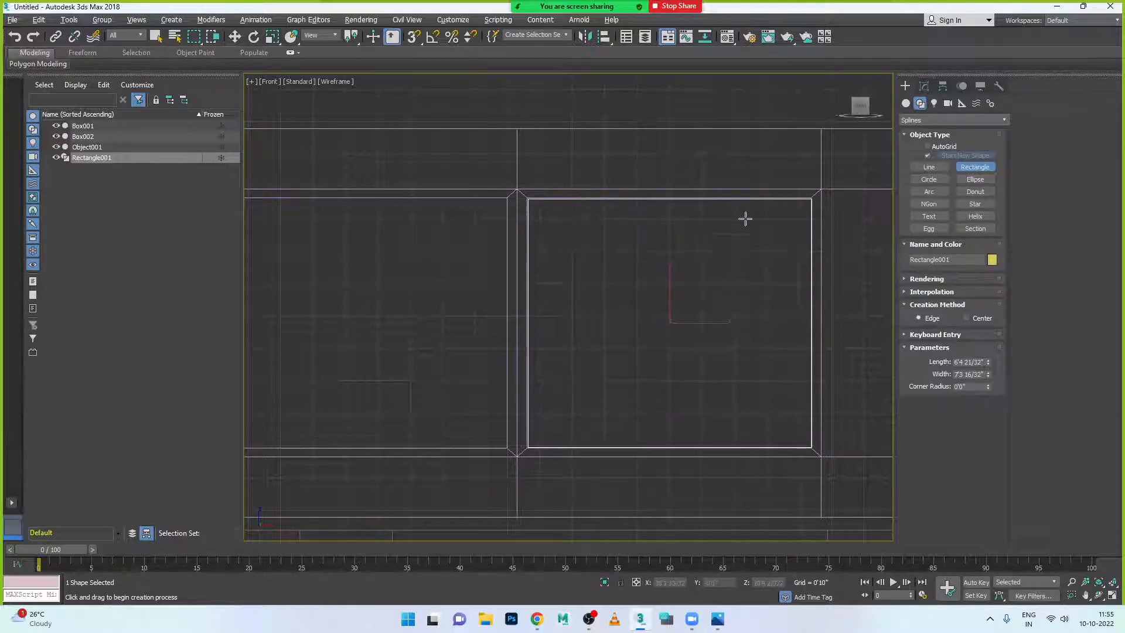
pyautogui.click(718, 619)
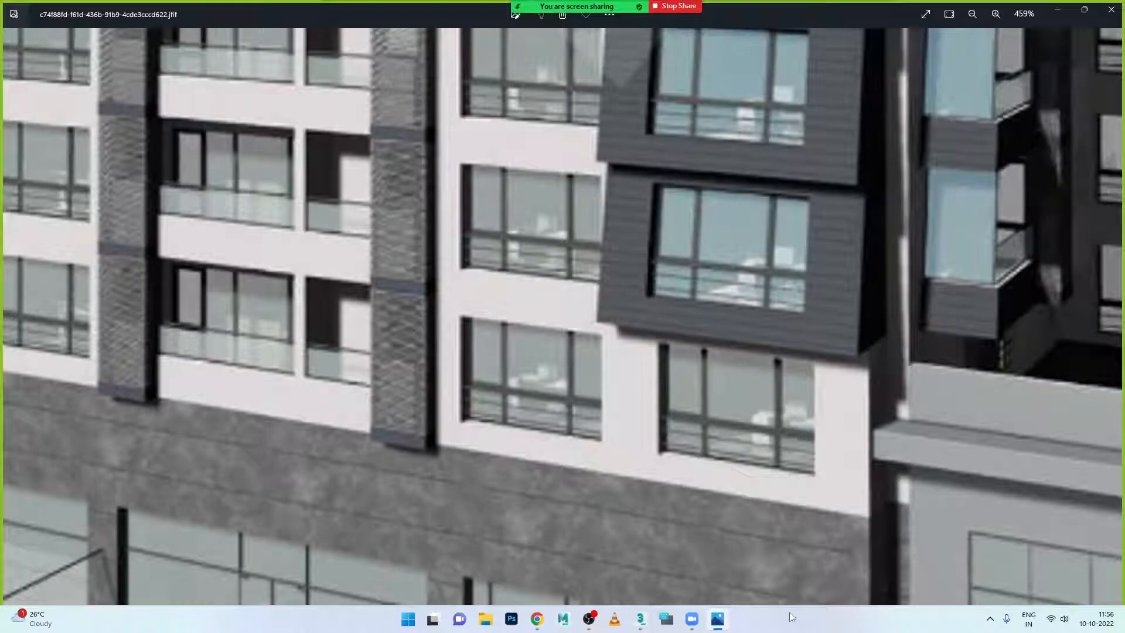
pyautogui.click(721, 620)
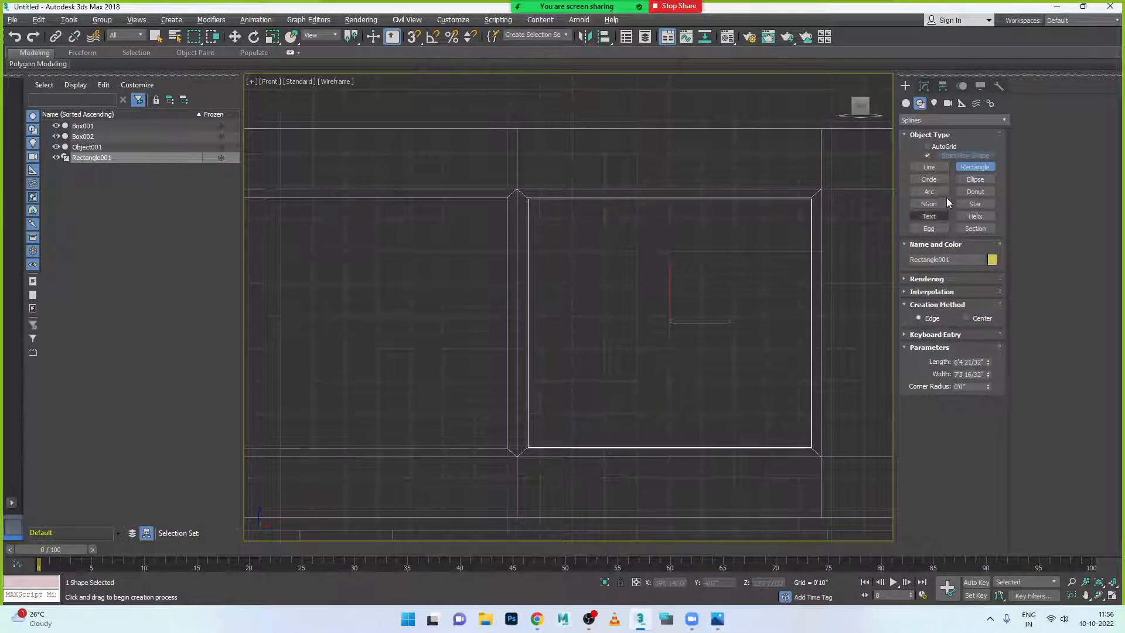
# - With Corner lines, draw a vertical line down the rectangle's middle and a horizontal line near its bottom
pyautogui.click(937, 168)
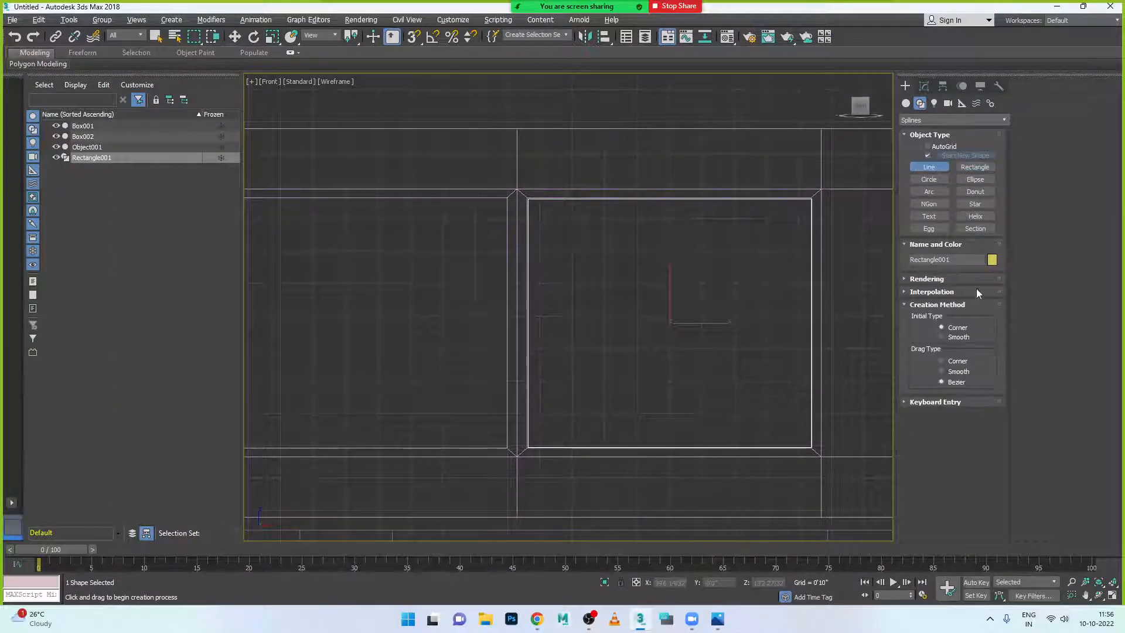
pyautogui.click(955, 362)
pyautogui.click(670, 199)
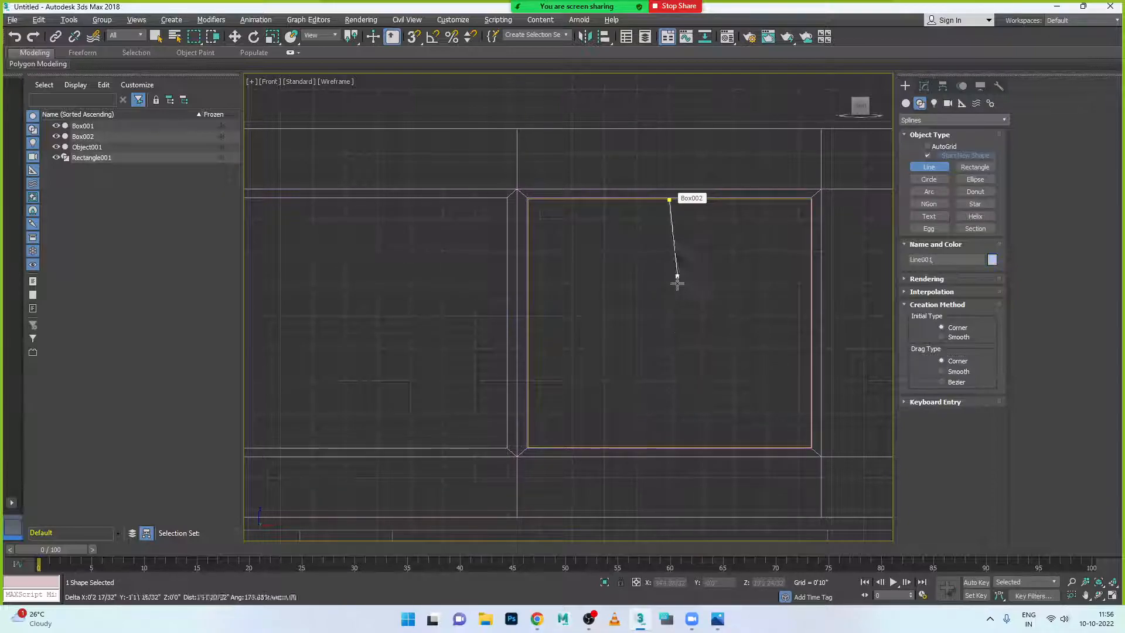
pyautogui.rightClick(670, 446)
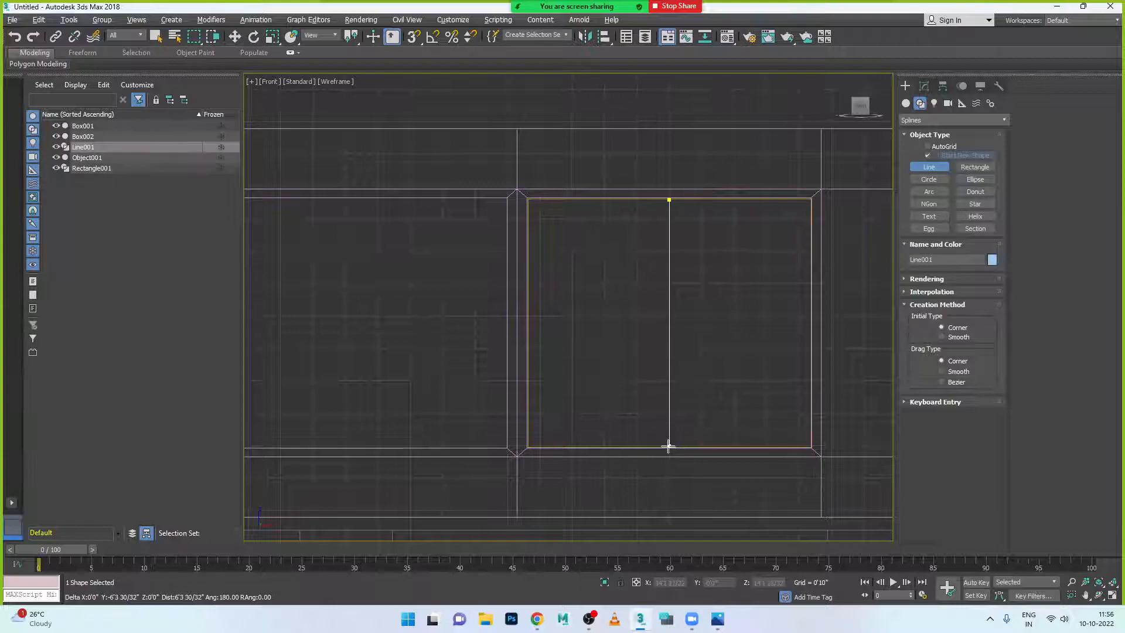
pyautogui.click(670, 199)
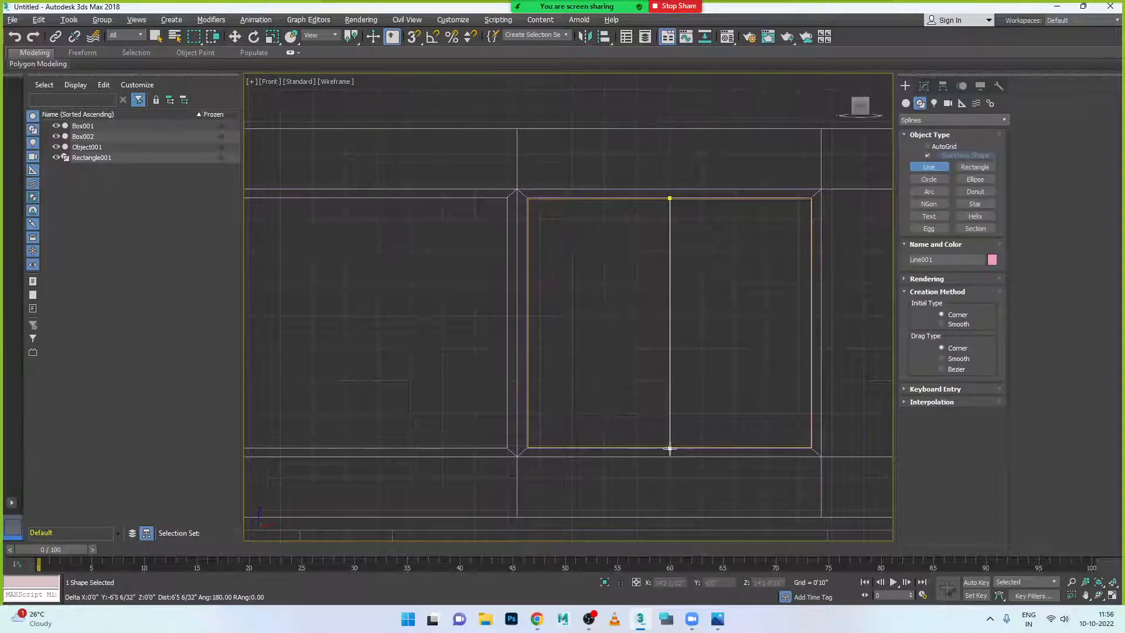
pyautogui.click(670, 448)
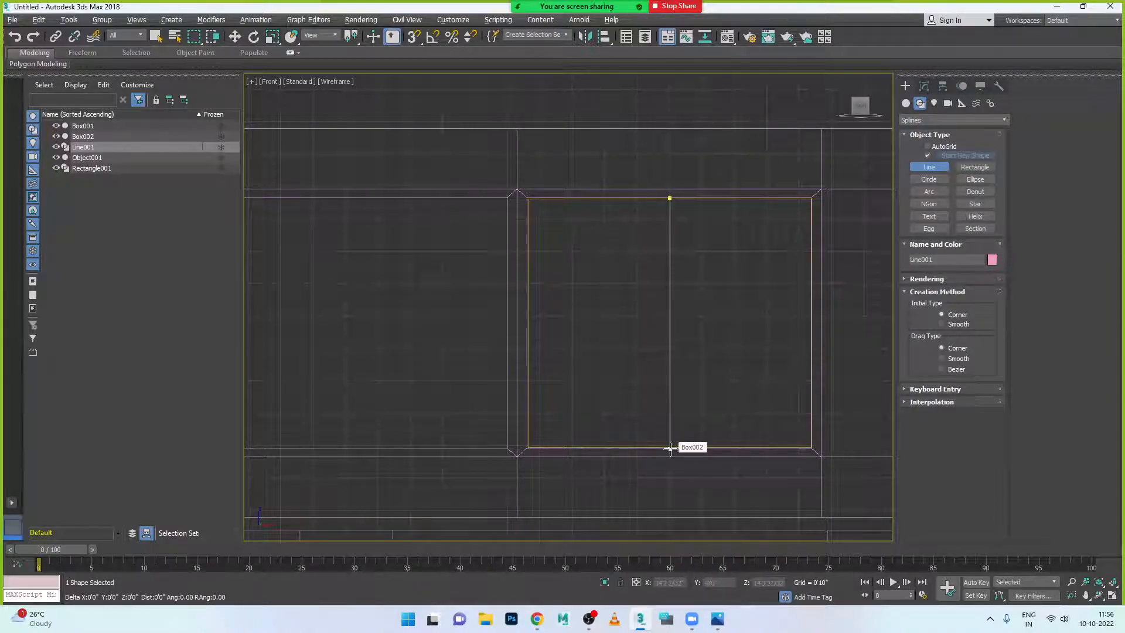
pyautogui.rightClick(812, 450)
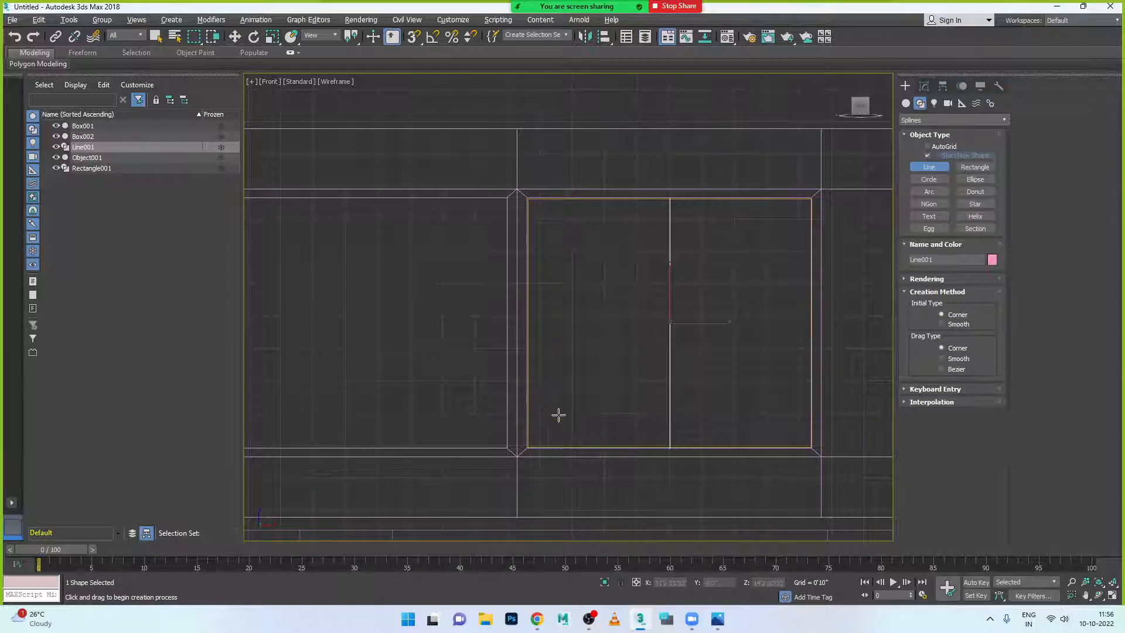
pyautogui.click(528, 382)
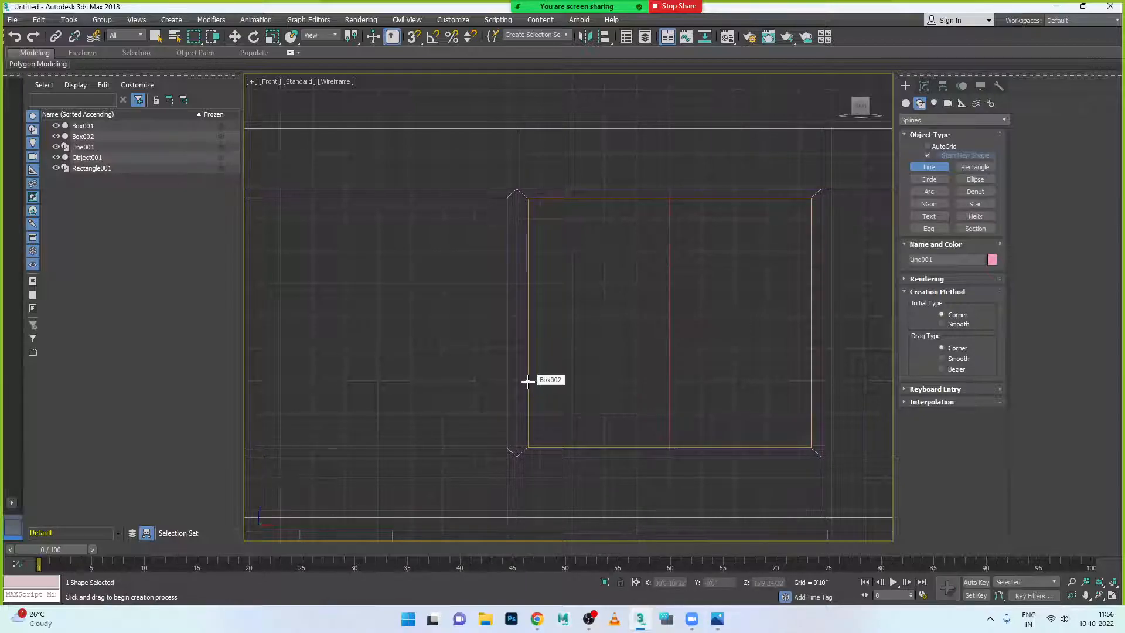
pyautogui.click(811, 381)
pyautogui.rightClick(811, 381)
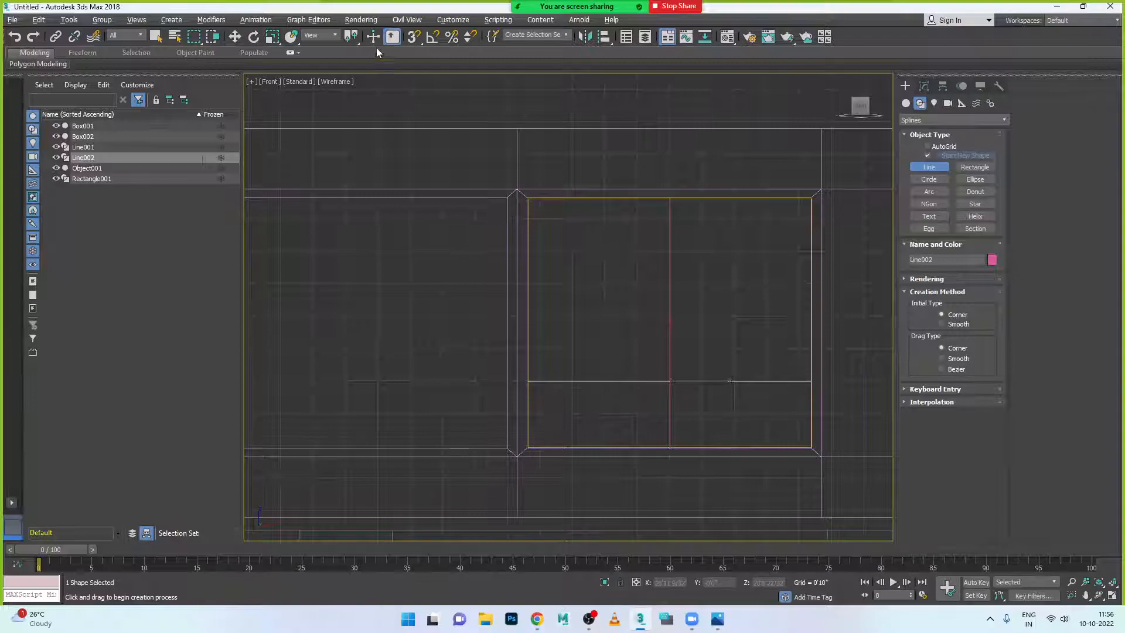
# - Switch to Select and Move, select the two lines, then select Box002
pyautogui.click(234, 36)
pyautogui.click(621, 409)
pyautogui.click(640, 381)
pyautogui.click(670, 327)
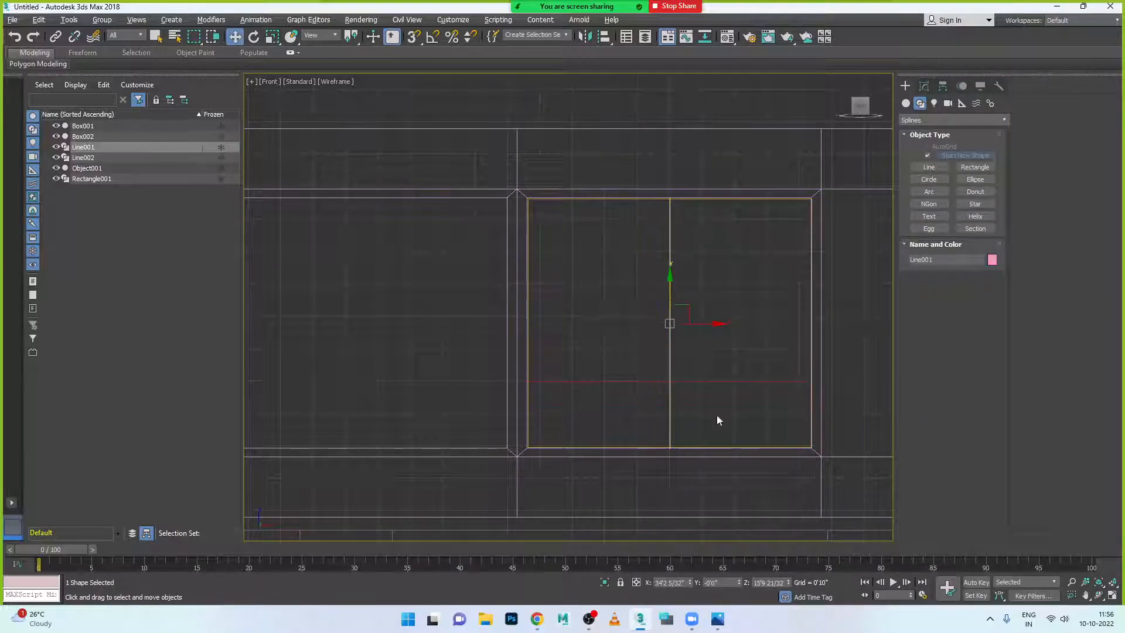
pyautogui.click(733, 448)
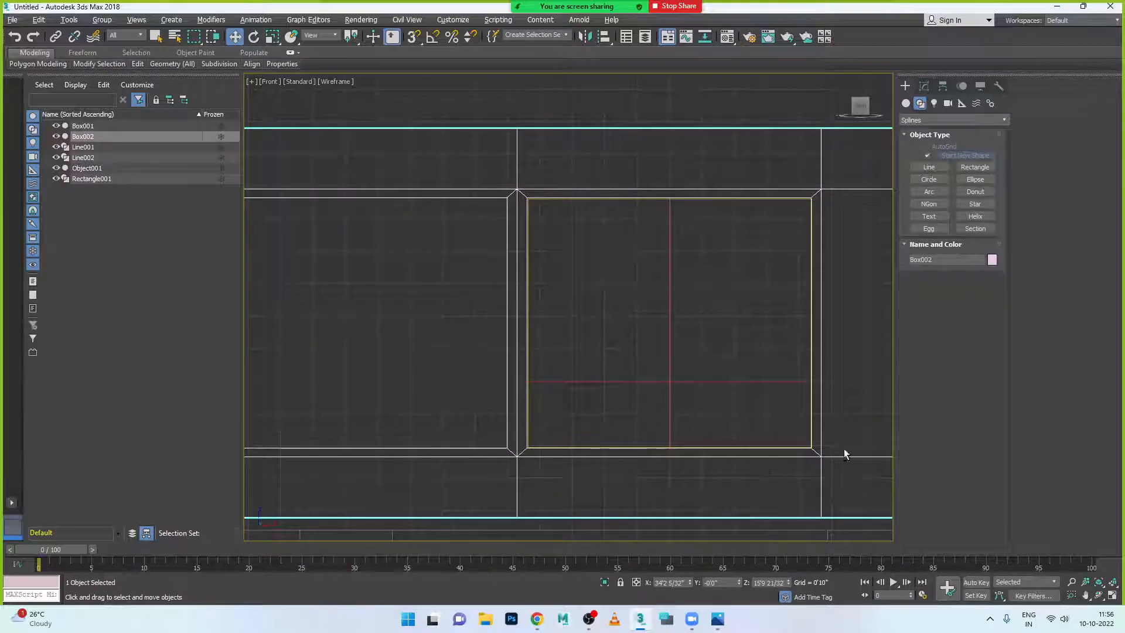
# - Maximize the Perspective view, zoom in, and toggle selection between Box001 and Box002, ending on Box002
pyautogui.hotkey('alt', 'w')
pyautogui.rightClick(751, 415)
pyautogui.hotkey('alt', 'w')
pyautogui.scroll(-8, 751, 414)
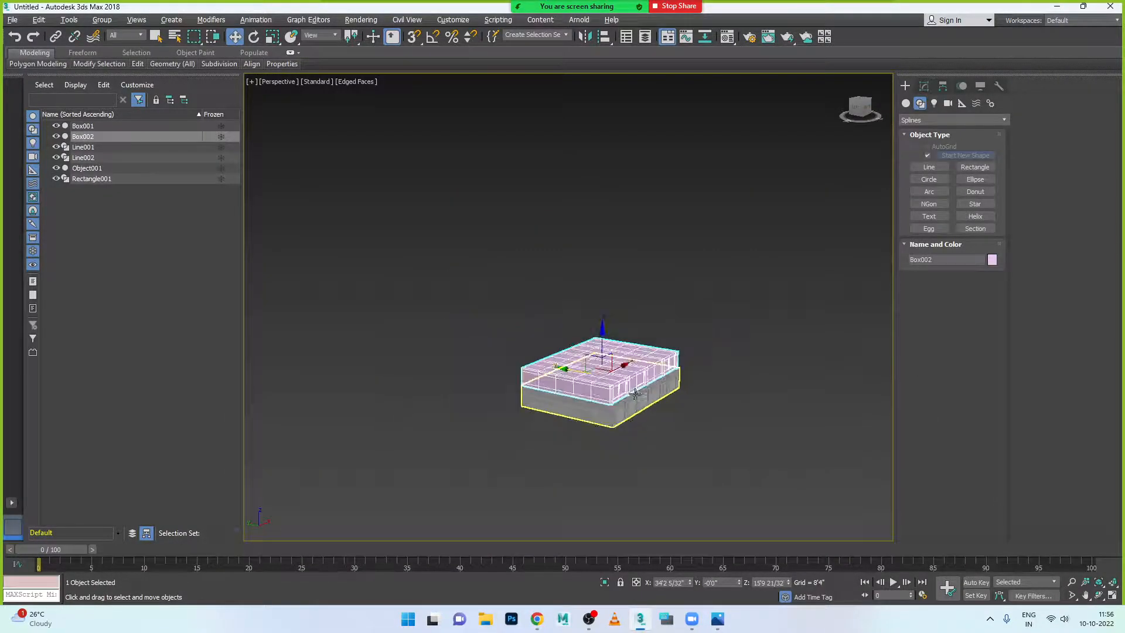
pyautogui.scroll(4, 635, 393)
pyautogui.scroll(-2, 652, 403)
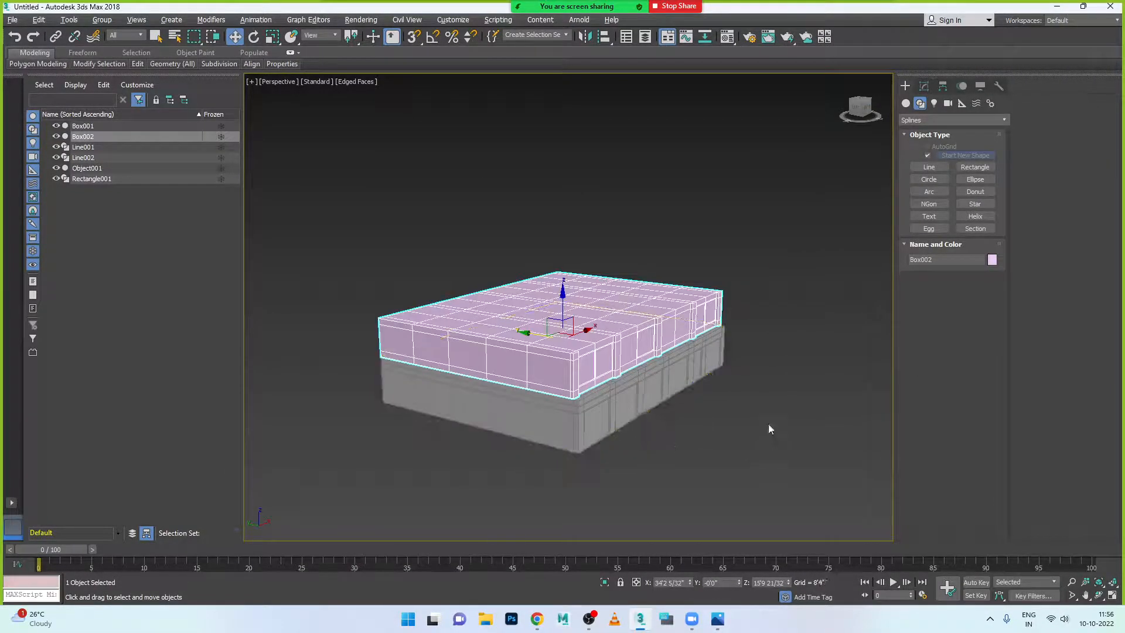
pyautogui.click(646, 391)
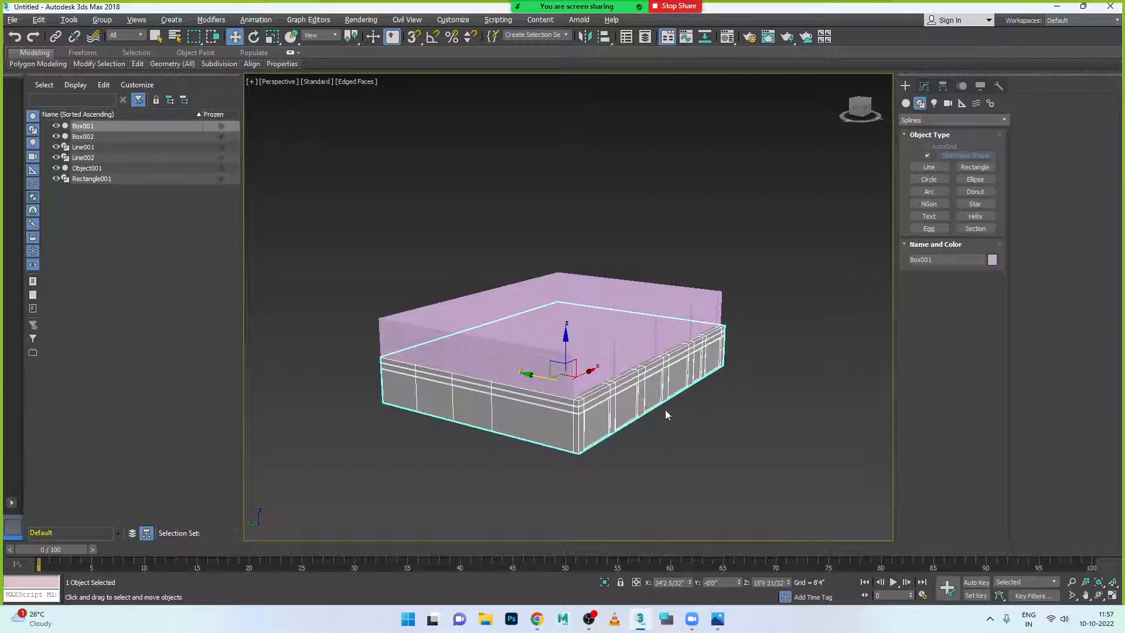
pyautogui.click(625, 329)
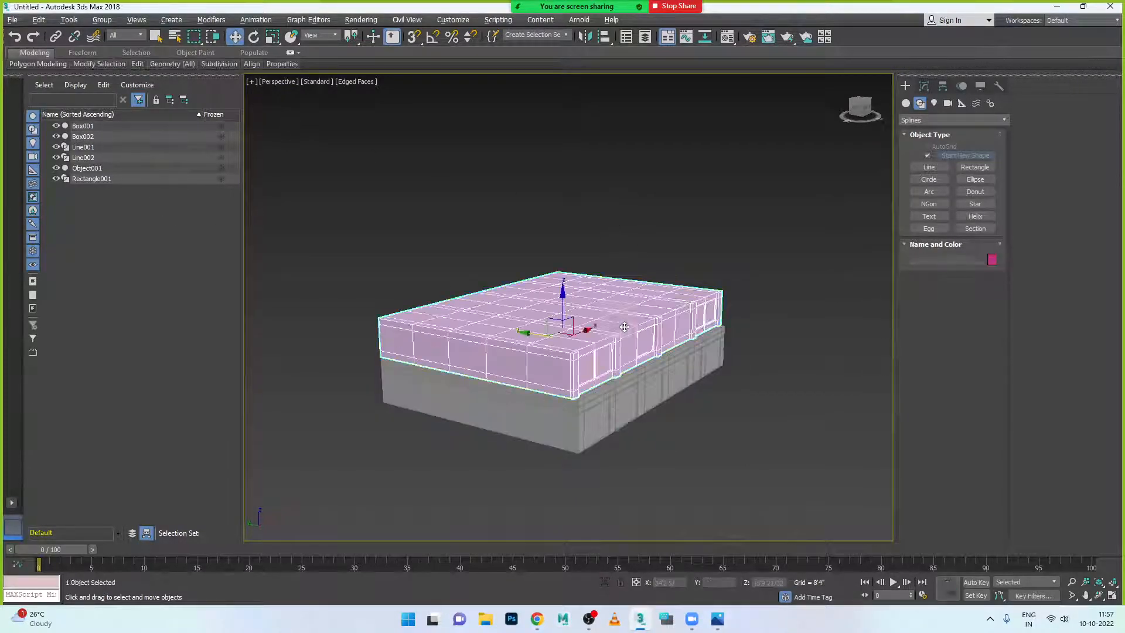
pyautogui.click(645, 383)
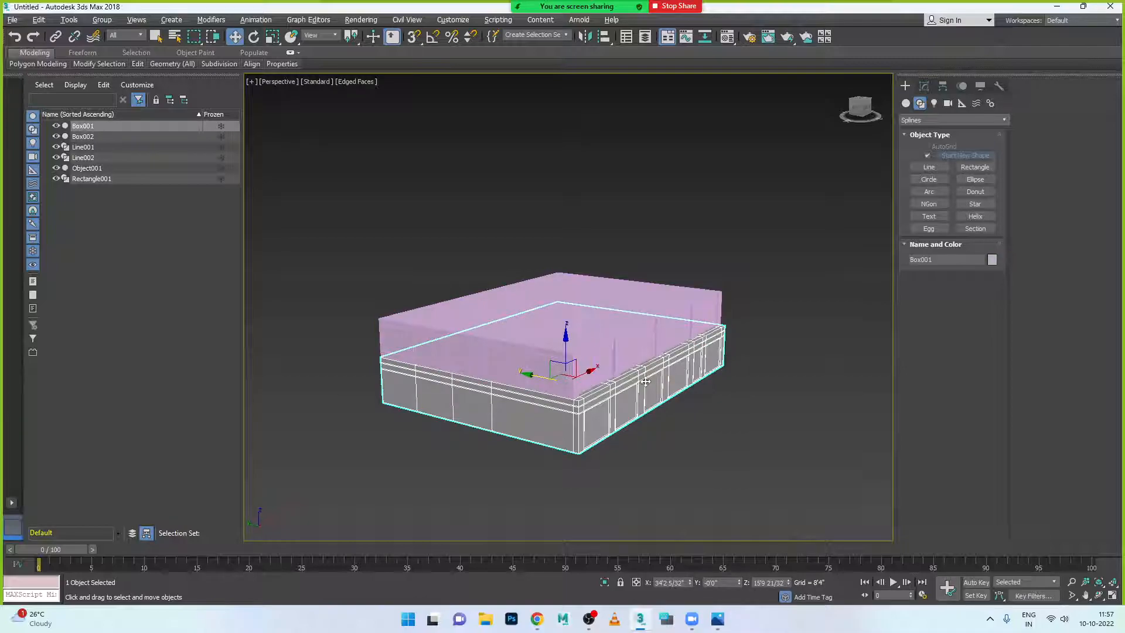
pyautogui.click(568, 399)
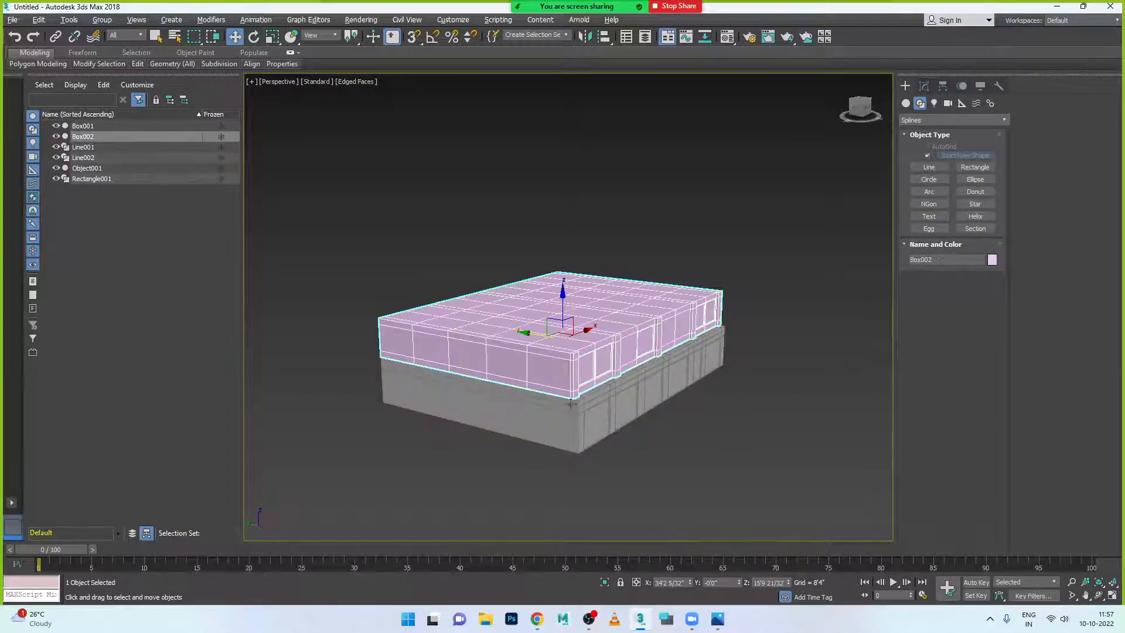
# - Add Box001 to the selection, isolate both boxes, then end the isolation
pyautogui.keyDown('ctrl'); pyautogui.click(584, 422); pyautogui.keyUp('ctrl')
pyautogui.rightClick(613, 424)
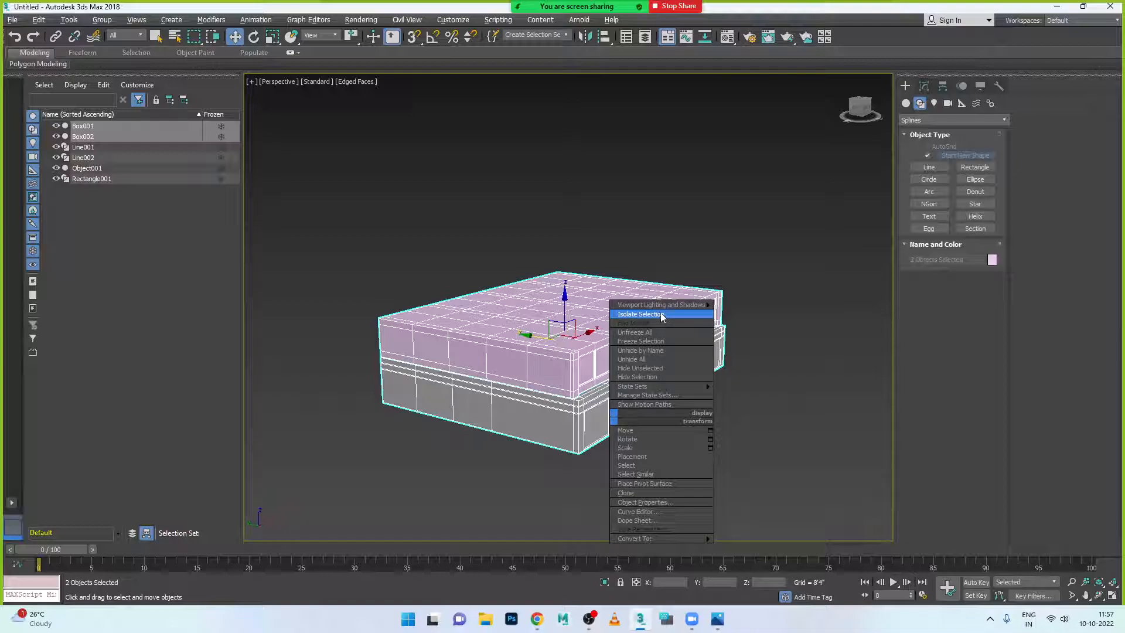
pyautogui.click(640, 315)
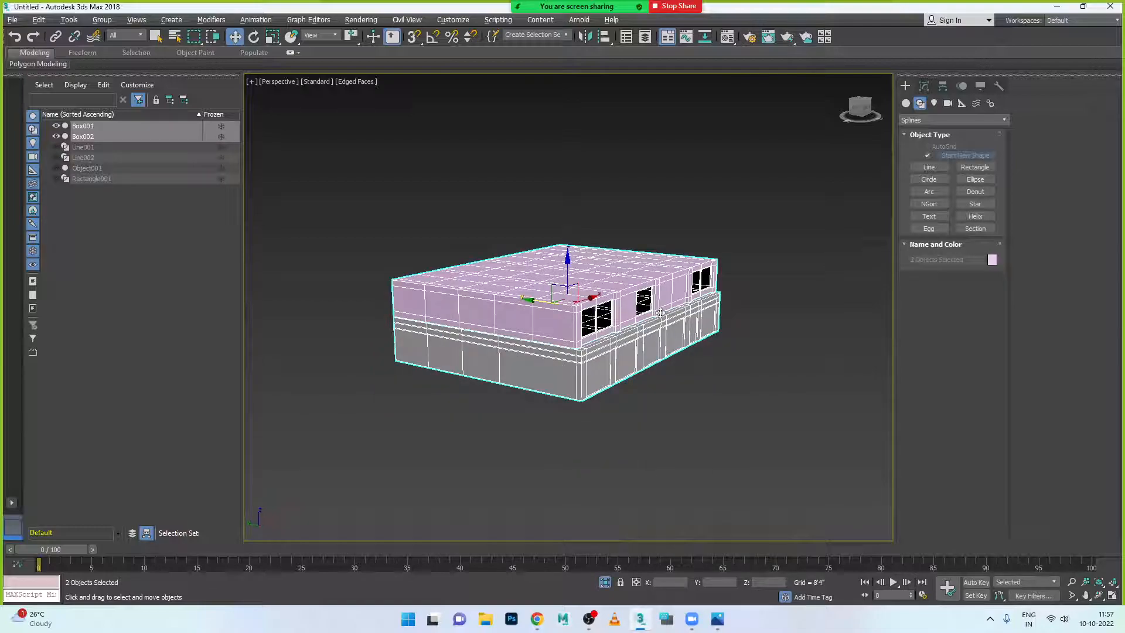
pyautogui.rightClick(623, 354)
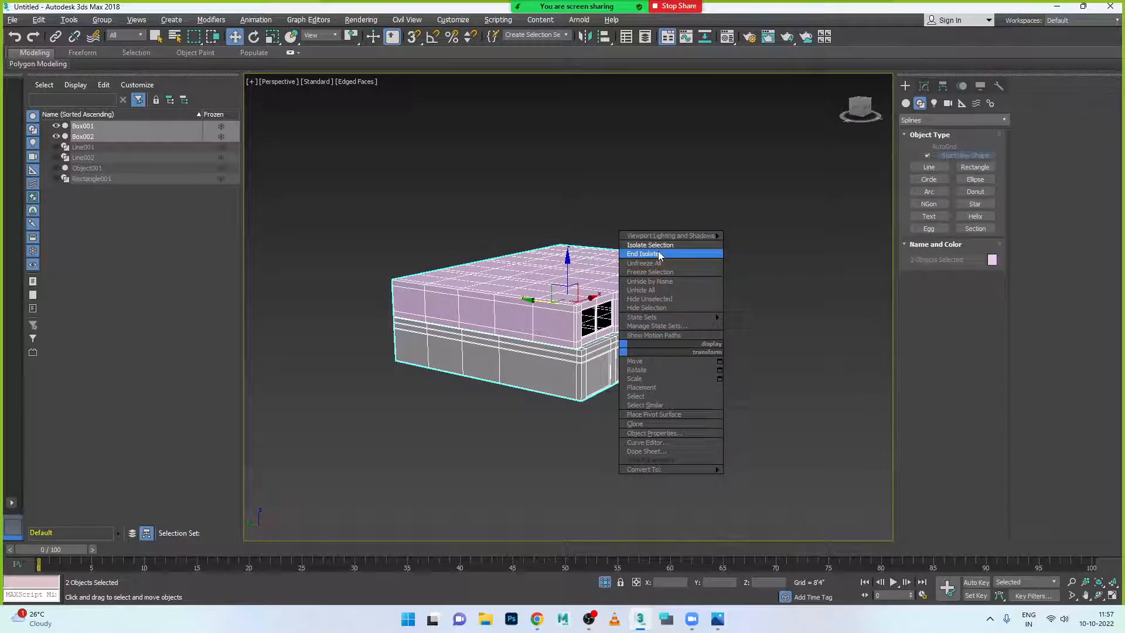
pyautogui.click(659, 254)
pyautogui.rightClick(635, 379)
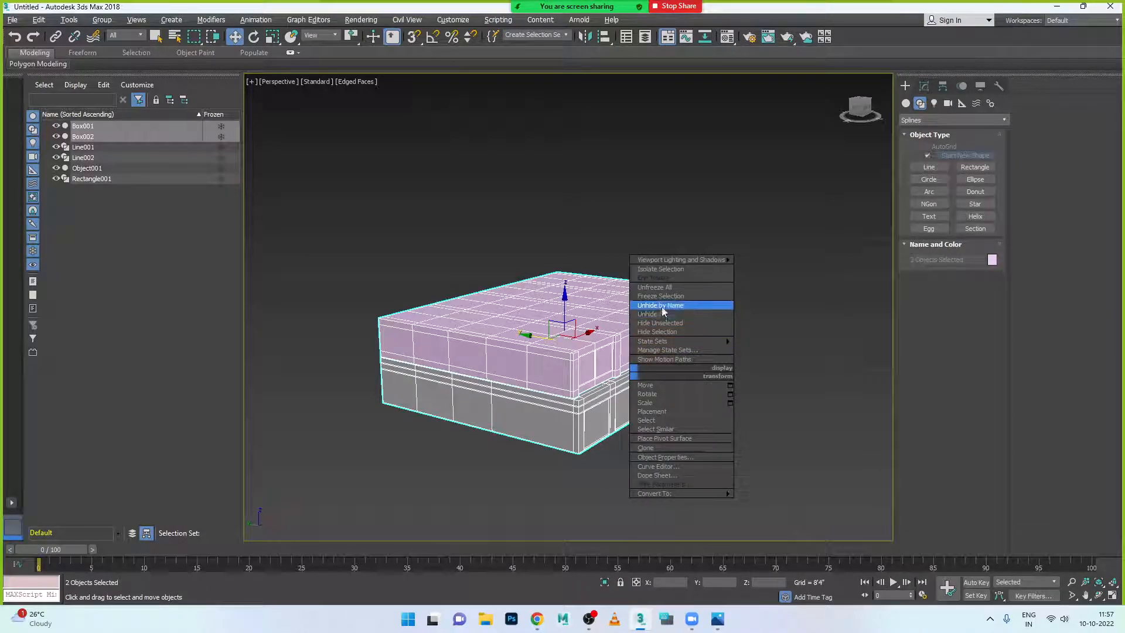
pyautogui.click(663, 332)
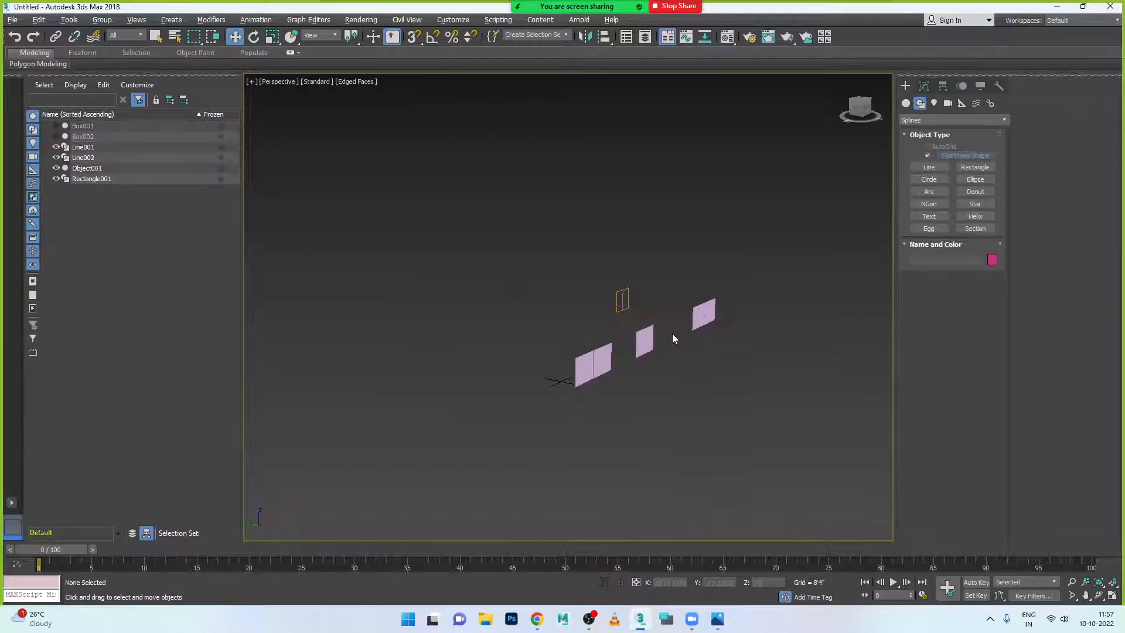
pyautogui.scroll(5, 597, 328)
pyautogui.moveTo(618, 224); pyautogui.dragTo(689, 320)
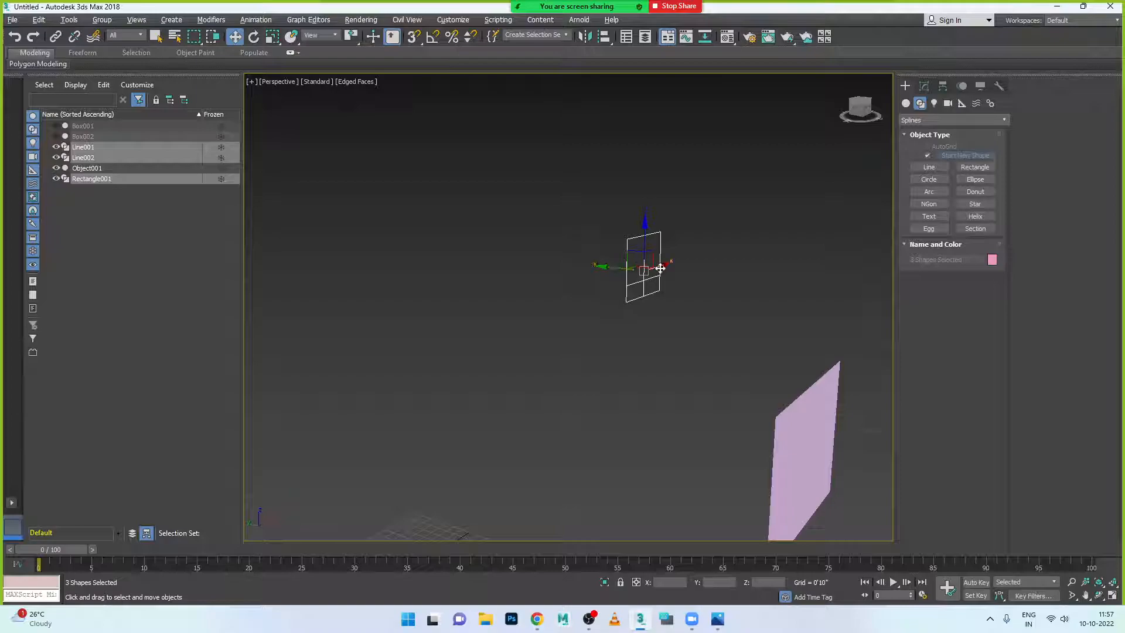
pyautogui.scroll(3, 662, 273)
pyautogui.scroll(5, 701, 297)
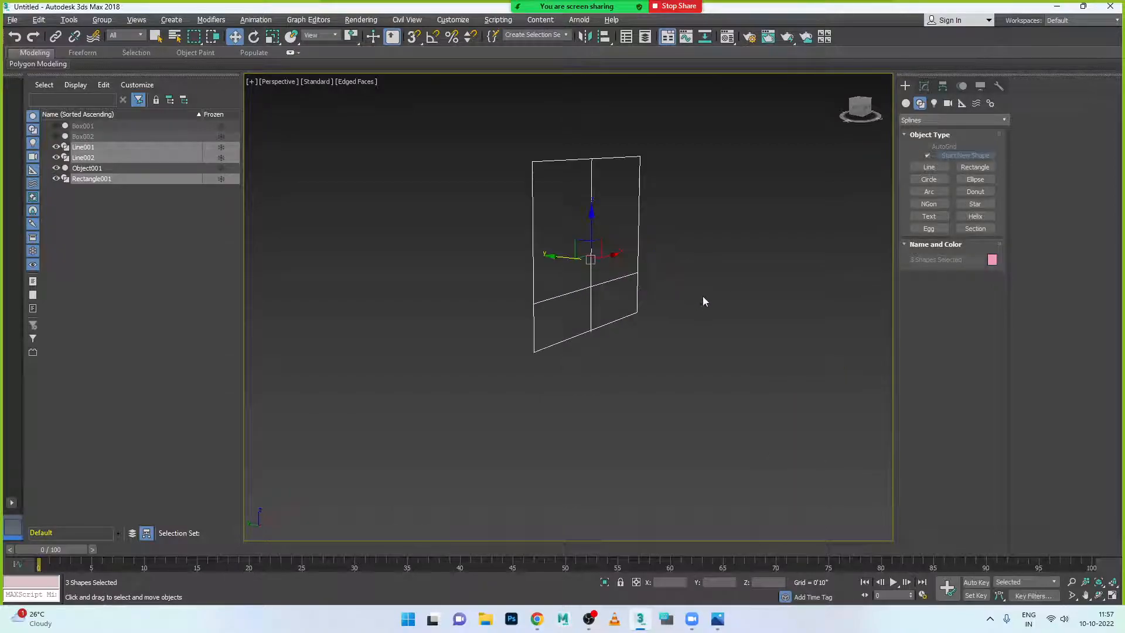
pyautogui.click(606, 217)
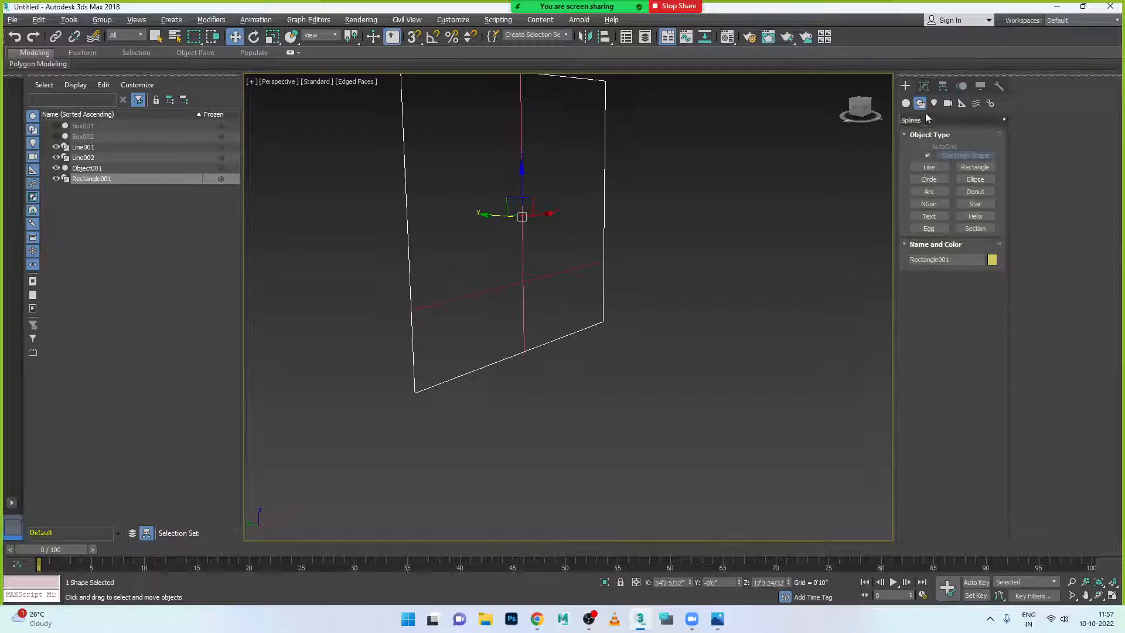
pyautogui.click(924, 86)
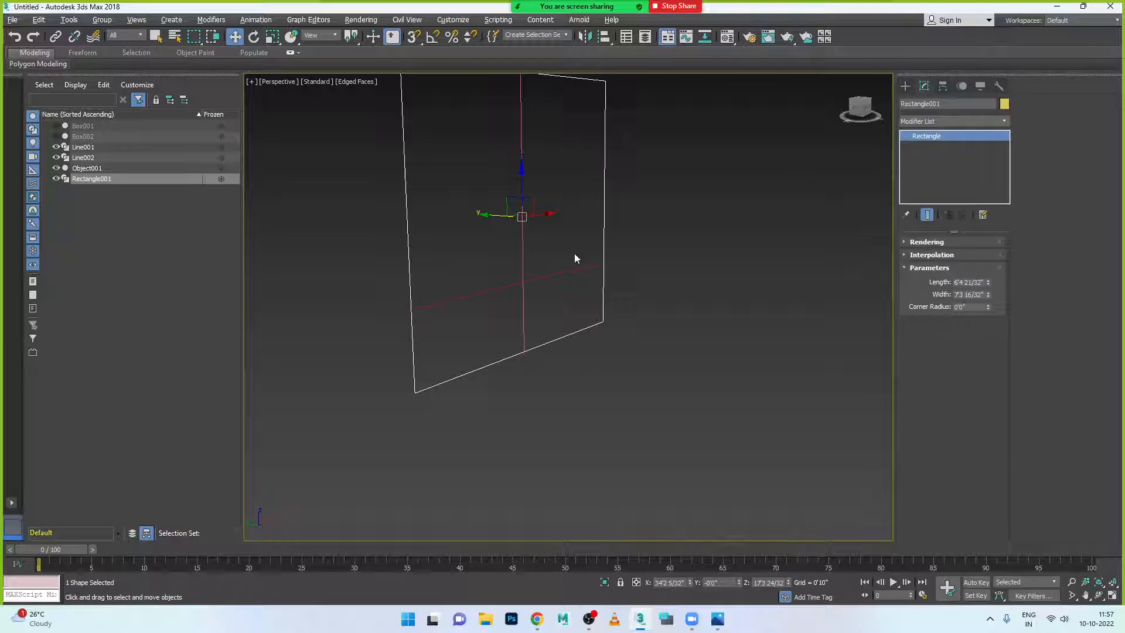
pyautogui.rightClick(601, 235)
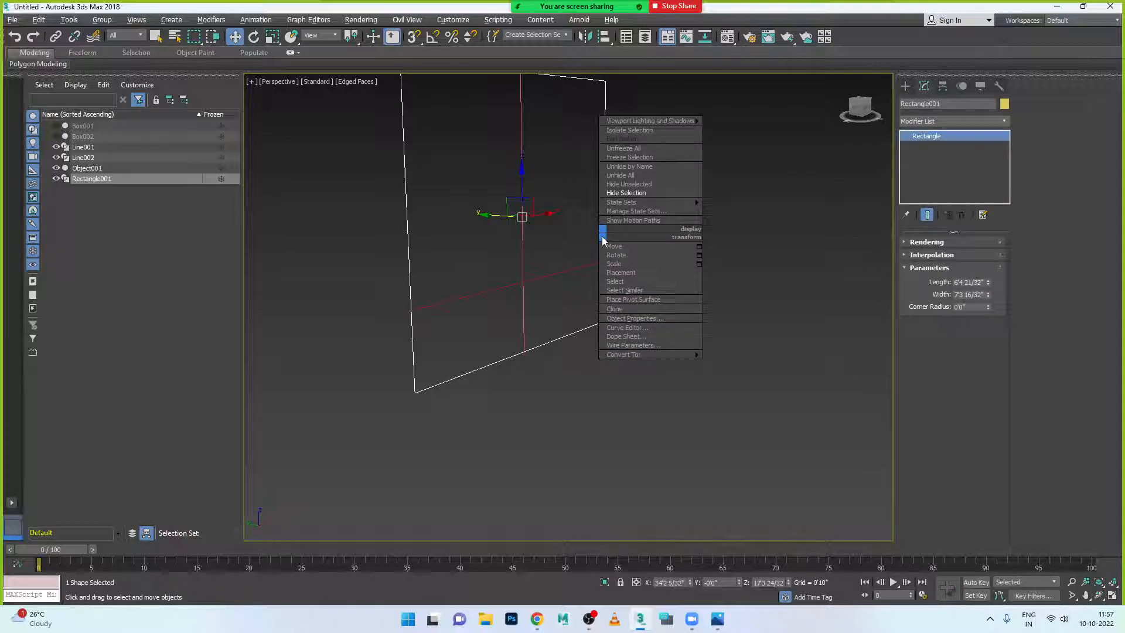
pyautogui.click(575, 324)
pyautogui.moveTo(494, 269); pyautogui.dragTo(574, 334)
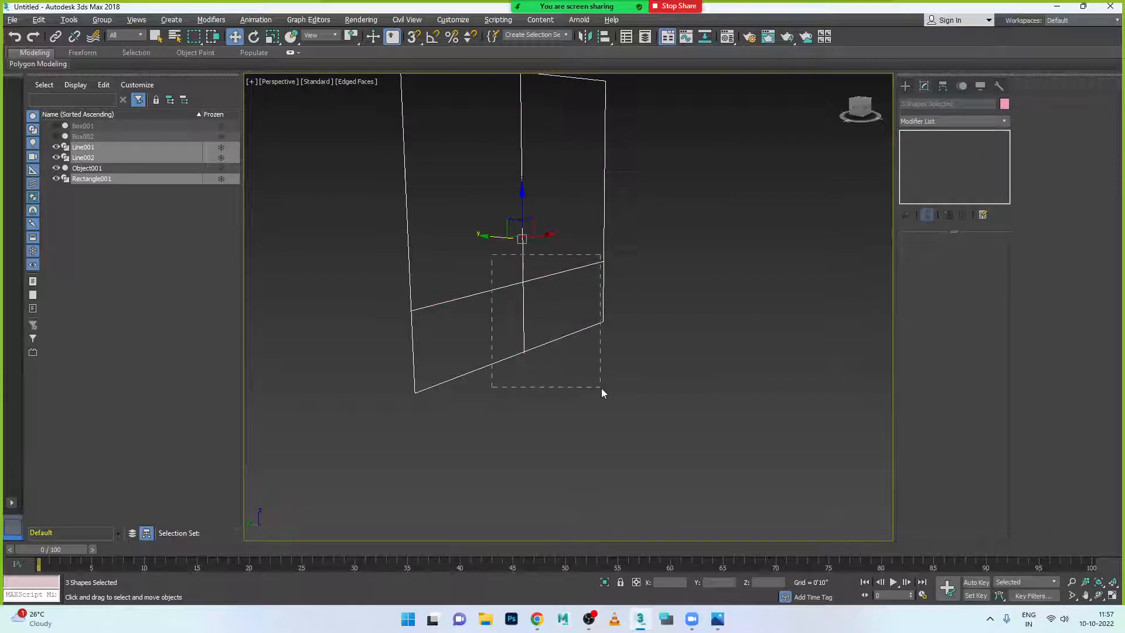
pyautogui.rightClick(603, 312)
pyautogui.moveTo(634, 430)
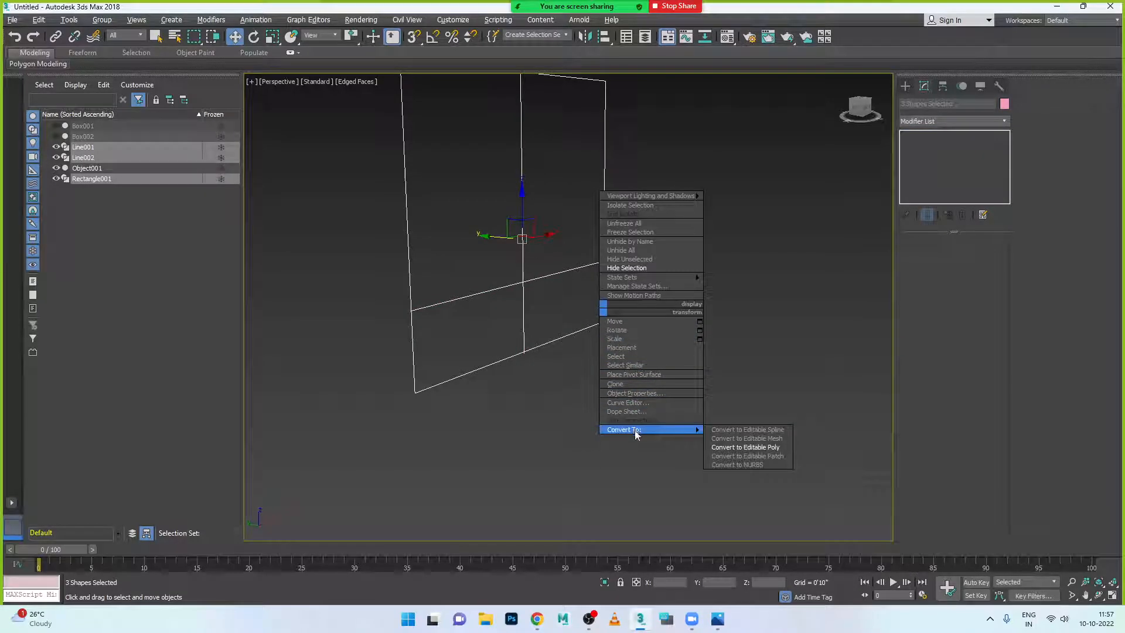
pyautogui.click(753, 447)
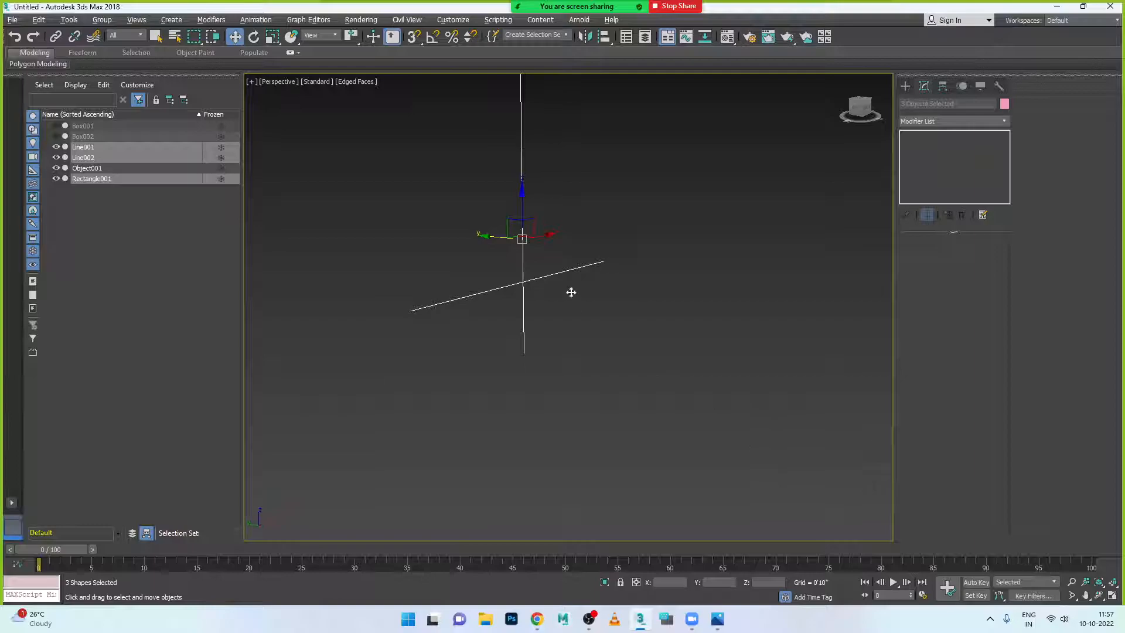
pyautogui.keyDown('alt'); pyautogui.moveTo(593, 304); pyautogui.dragTo(645, 294, button='middle'); pyautogui.keyUp('alt')
pyautogui.click(646, 293)
pyautogui.click(569, 257)
pyautogui.moveTo(528, 258); pyautogui.dragTo(640, 285)
pyautogui.hotkey('ctrl', 'z')
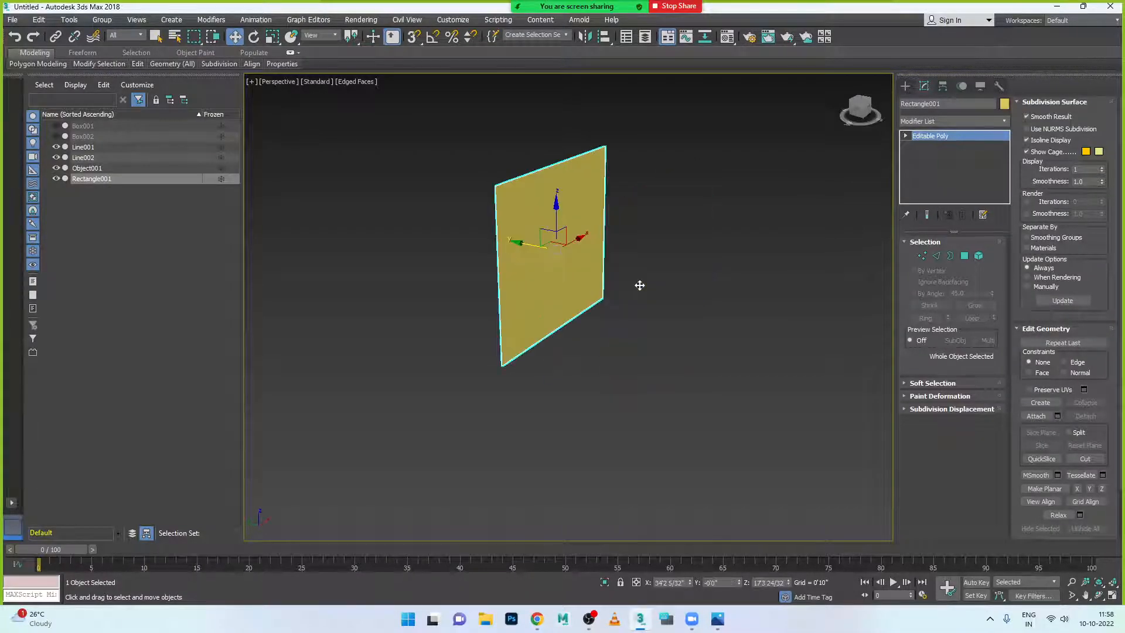
pyautogui.keyDown('alt'); pyautogui.moveTo(635, 288); pyautogui.dragTo(561, 268, button='middle'); pyautogui.keyUp('alt')
pyautogui.keyDown('alt'); pyautogui.click(571, 269); pyautogui.keyUp('alt')
pyautogui.click(577, 271)
pyautogui.hotkey('ctrl', 'z')
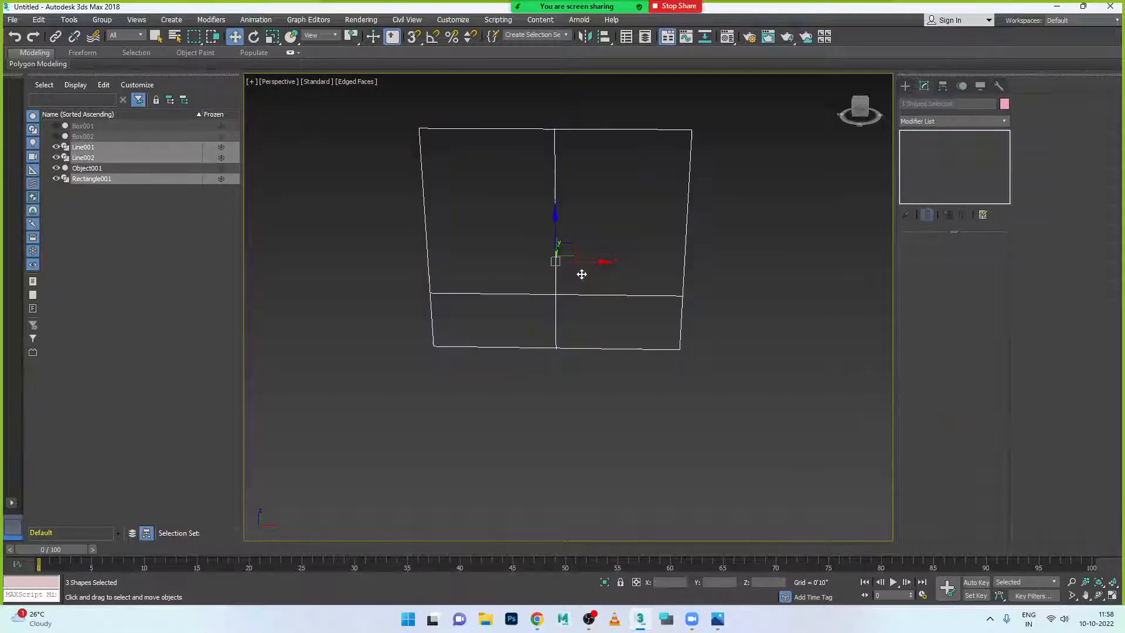
pyautogui.keyDown('alt'); pyautogui.moveTo(562, 349); pyautogui.dragTo(643, 341, button='middle'); pyautogui.keyUp('alt')
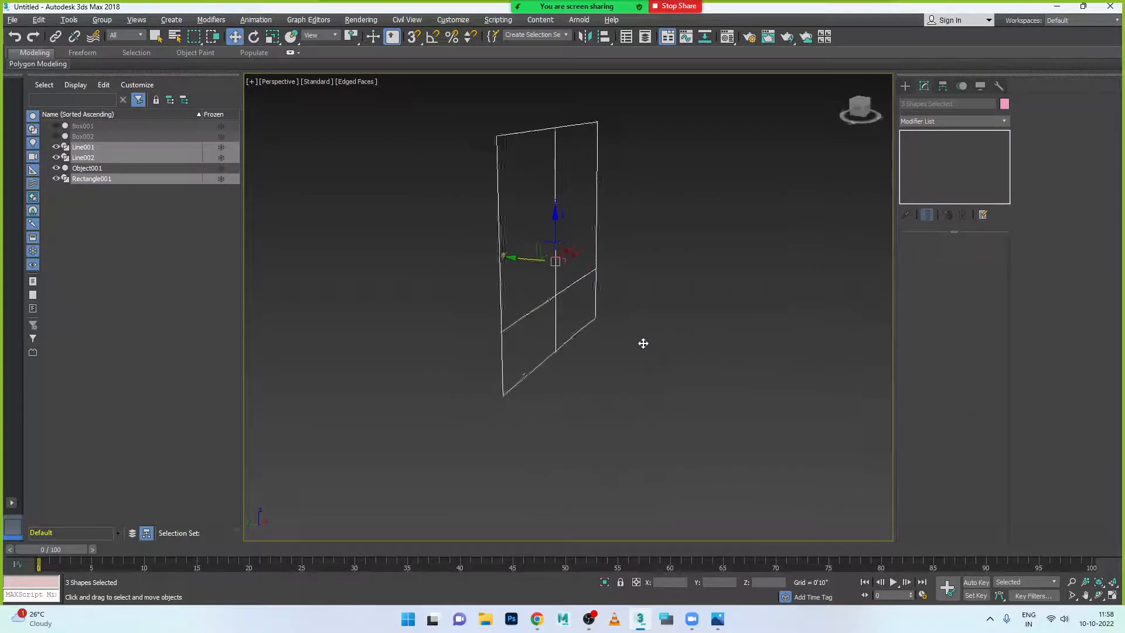
pyautogui.click(607, 287)
pyautogui.click(580, 279)
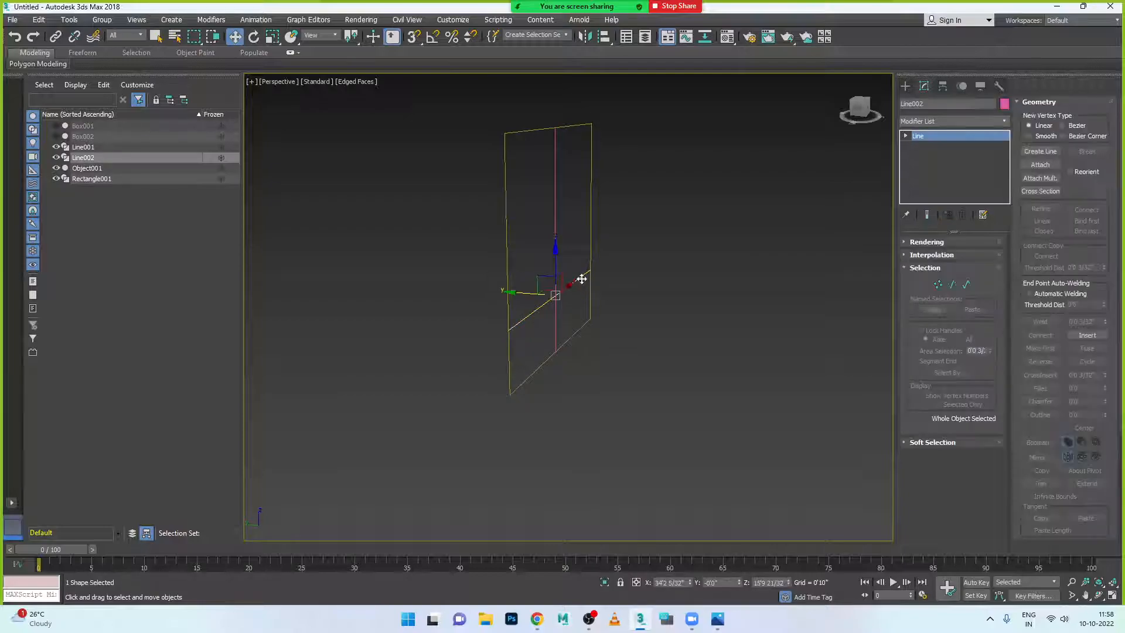
pyautogui.click(590, 255)
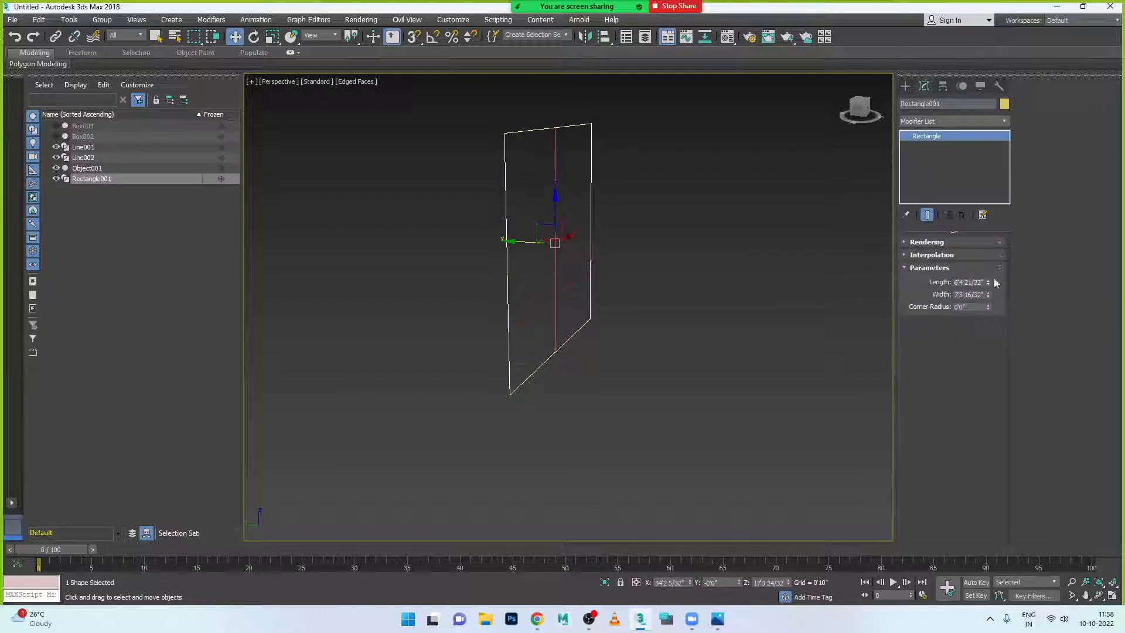
# - Search the modifier list for Sweep, then close it and return to Rectangle001's modifiers
pyautogui.click(960, 122)
pyautogui.scroll(-2, 962, 122)
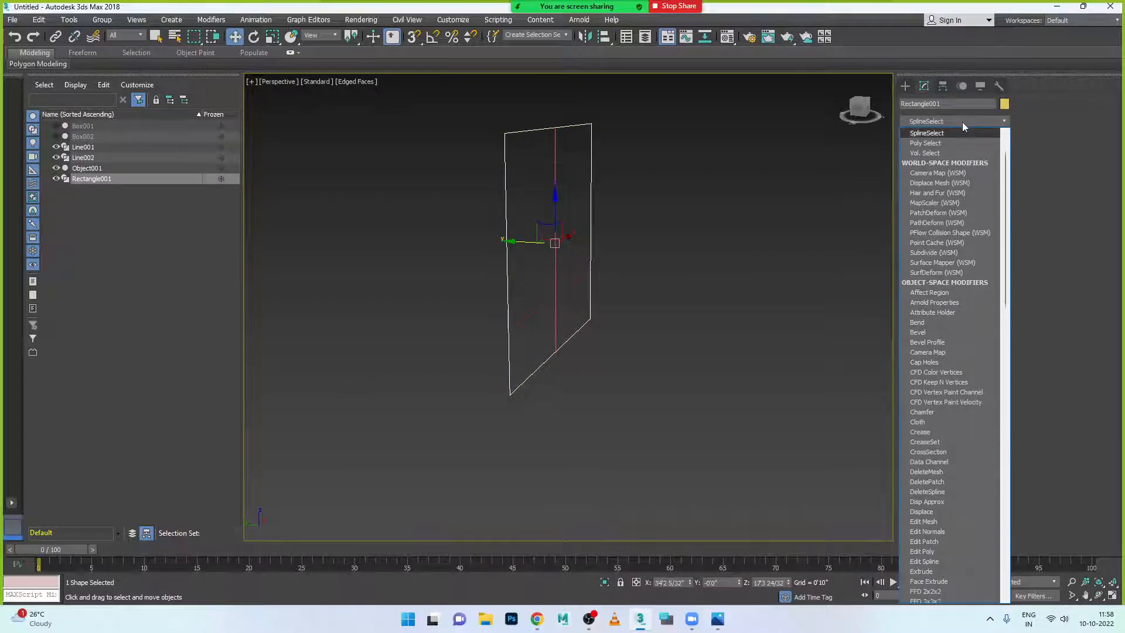
pyautogui.write('sw')
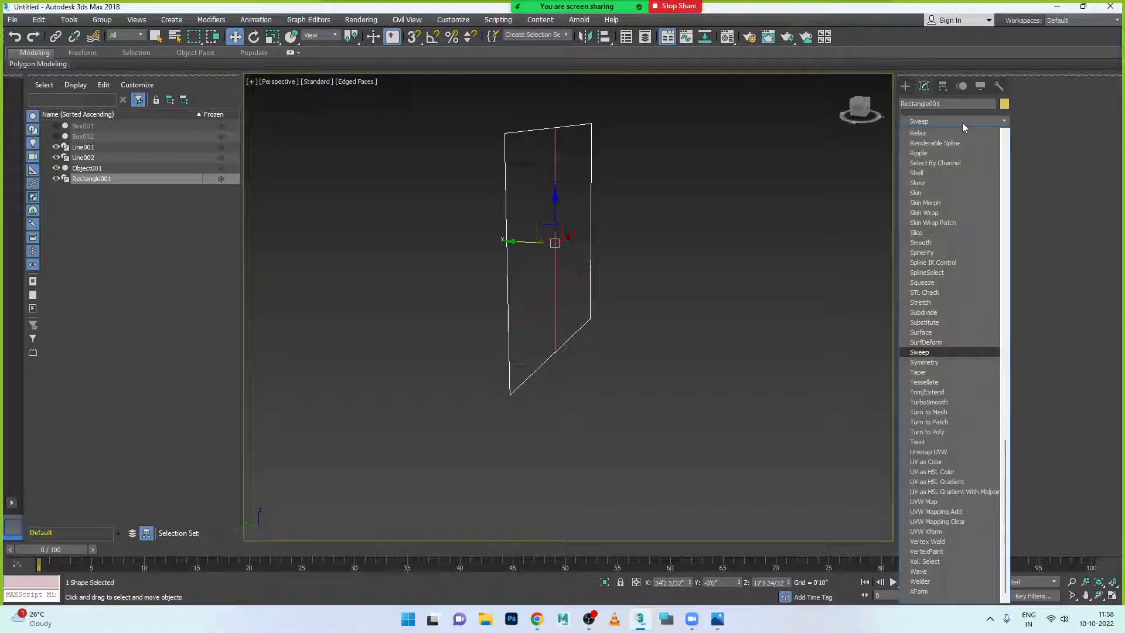
pyautogui.click(840, 181)
pyautogui.click(905, 87)
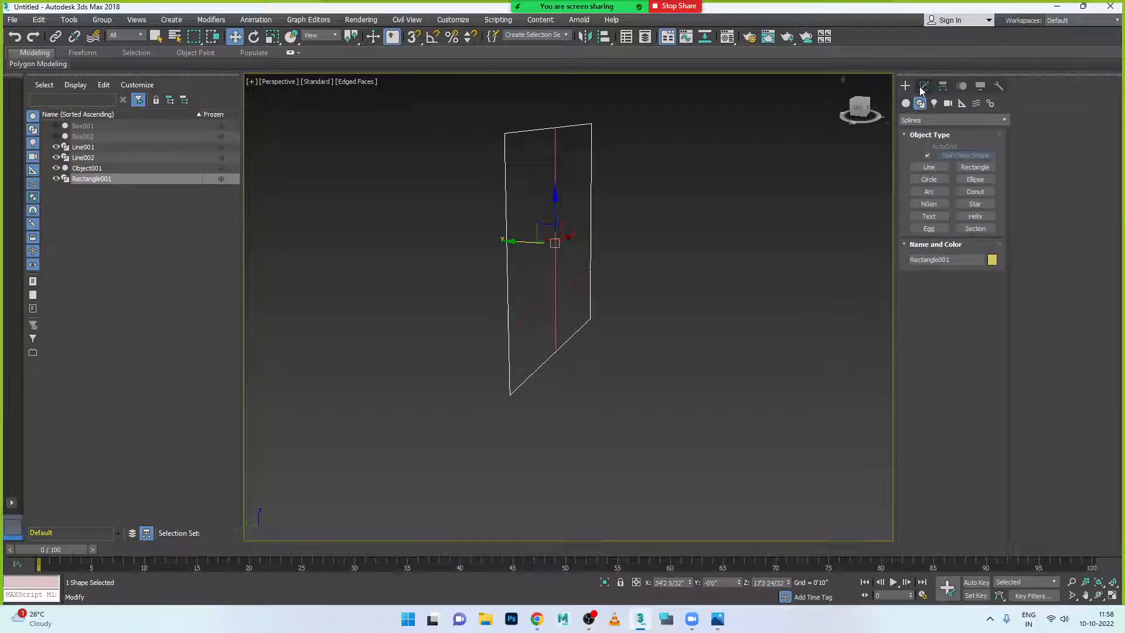
pyautogui.click(925, 87)
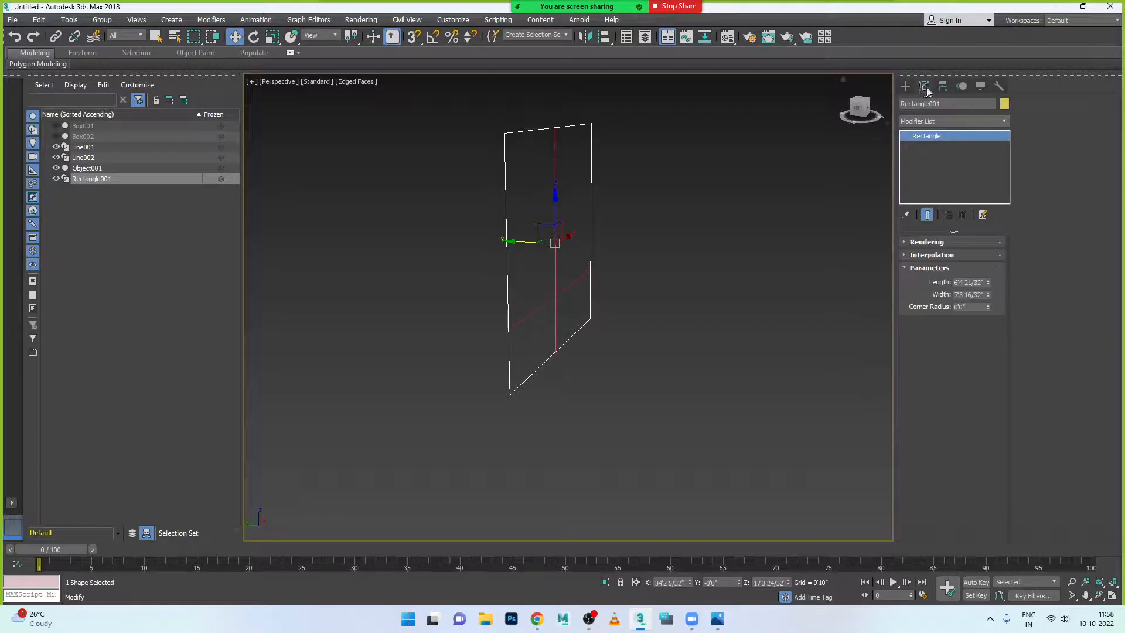
# - Apply a Sweep modifier to Rectangle001 and review its Angle built-in section
pyautogui.click(961, 121)
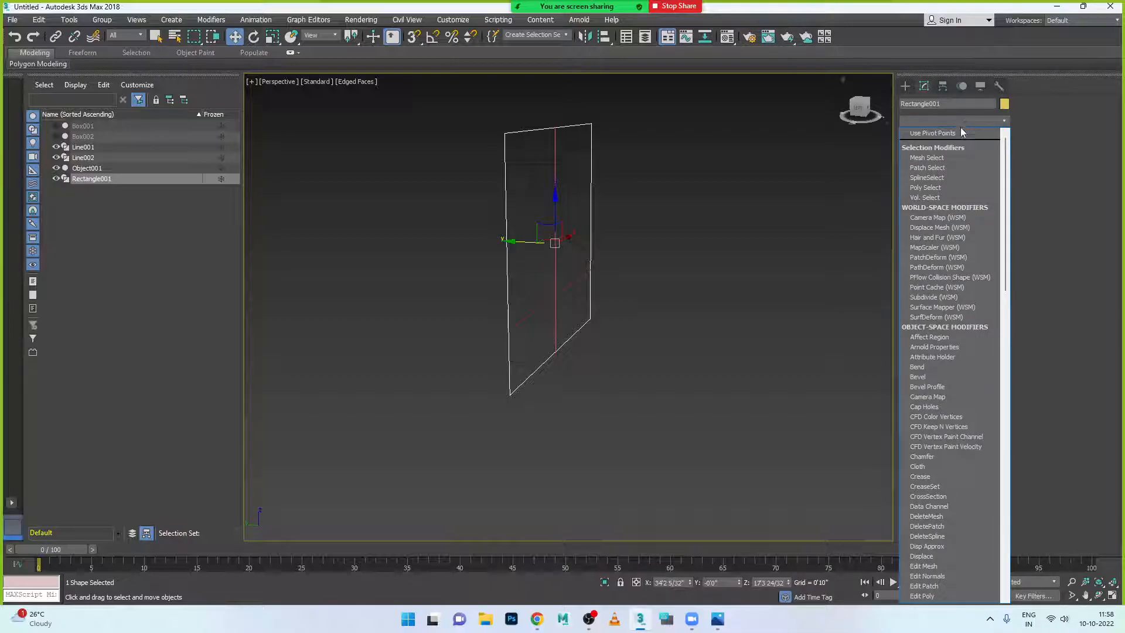
pyautogui.write('sw')
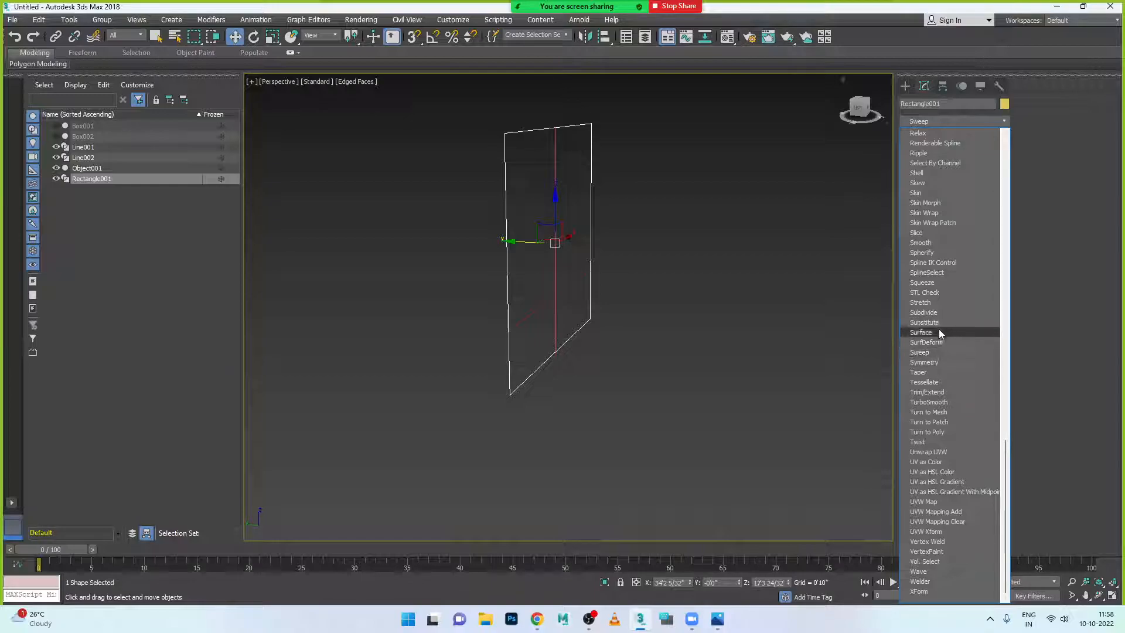
pyautogui.click(937, 352)
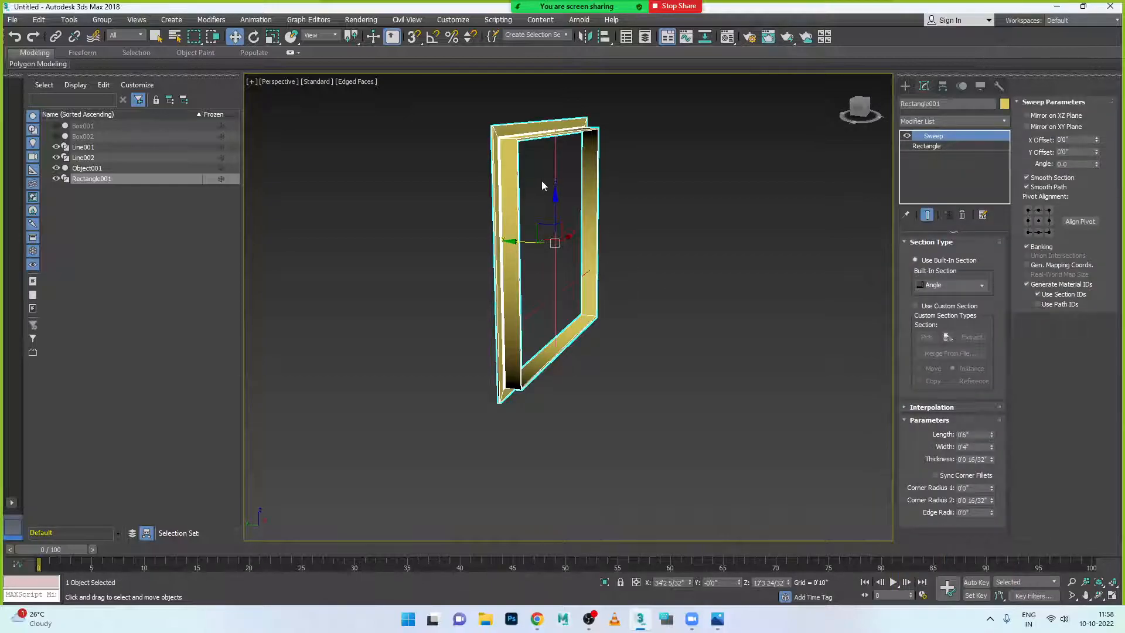
pyautogui.keyDown('alt'); pyautogui.moveTo(541, 186); pyautogui.dragTo(566, 293, button='middle'); pyautogui.keyUp('alt')
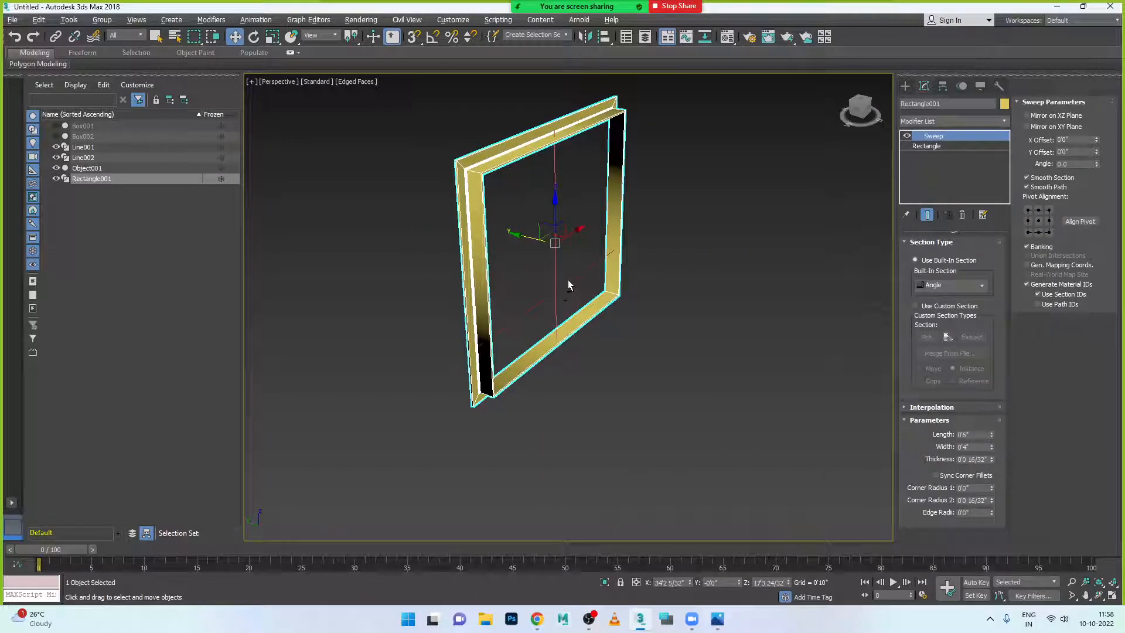
pyautogui.click(982, 292)
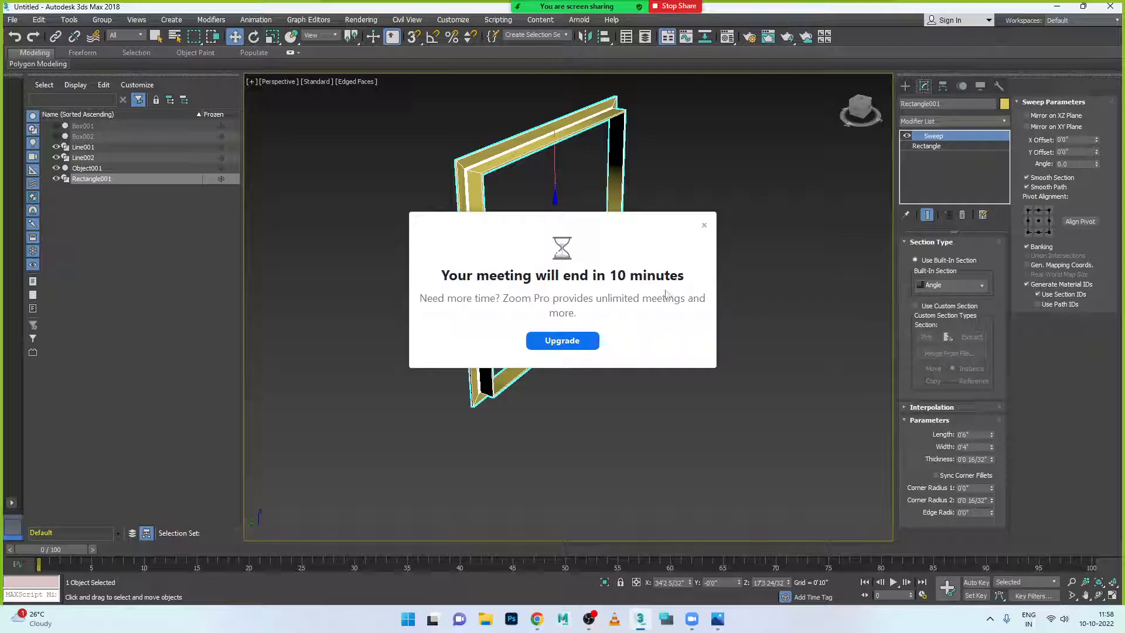
pyautogui.click(705, 225)
# - Switch the Sweep's built-in section to a solid Bar profile
pyautogui.click(959, 285)
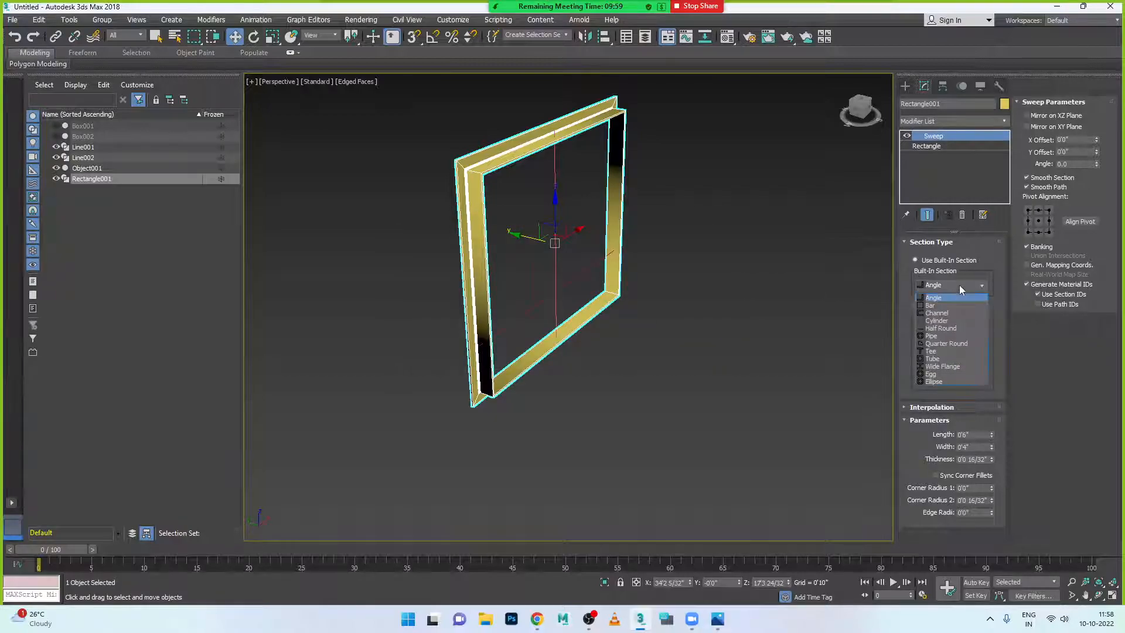
pyautogui.click(932, 305)
pyautogui.keyDown('alt'); pyautogui.moveTo(579, 227); pyautogui.dragTo(607, 249, button='middle'); pyautogui.keyUp('alt')
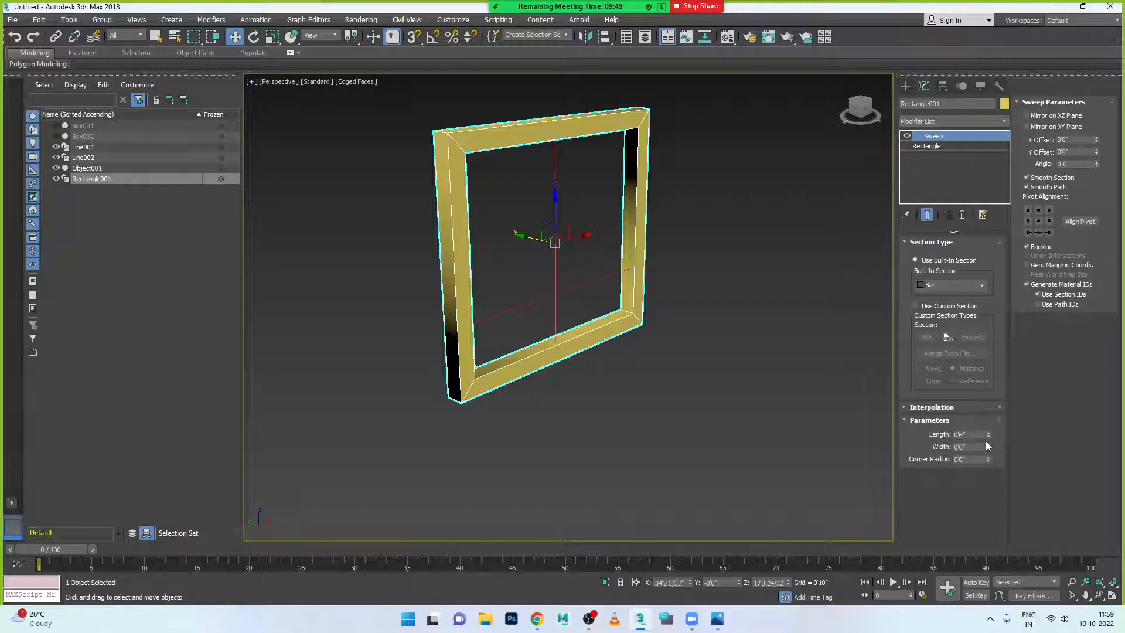
# - Size the Bar section to 0'3 19/32" length by 0'2 12/32" width
pyautogui.moveTo(988, 437); pyautogui.dragTo(989, 459)
pyautogui.write('0.1')
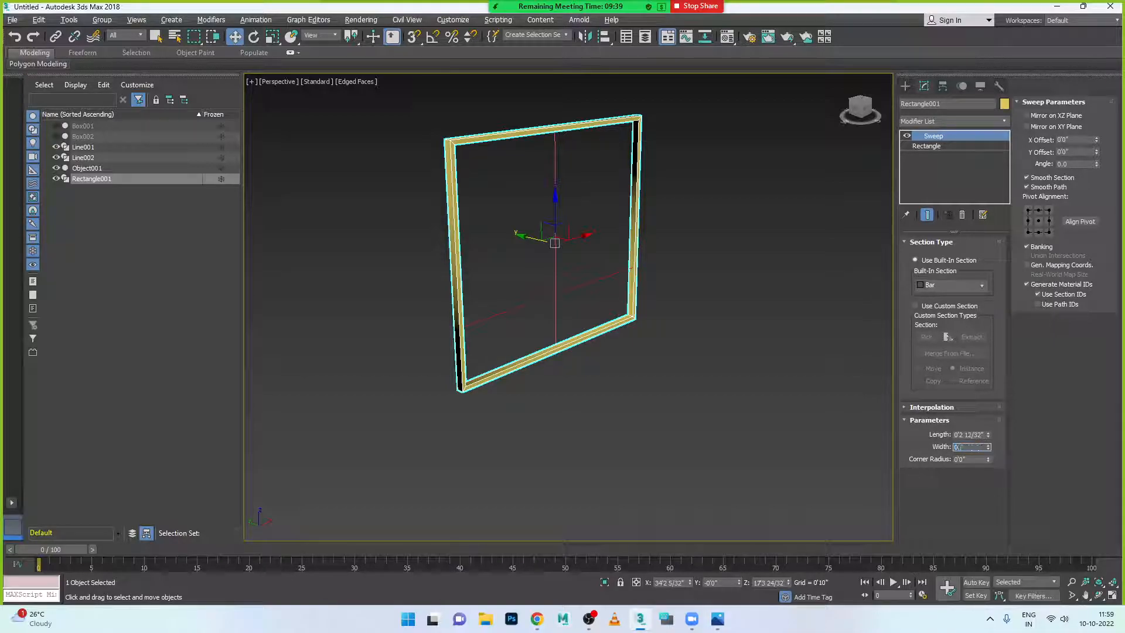
pyautogui.press('Return')
pyautogui.hotkey('shift', 'Tab')
pyautogui.write("0'")
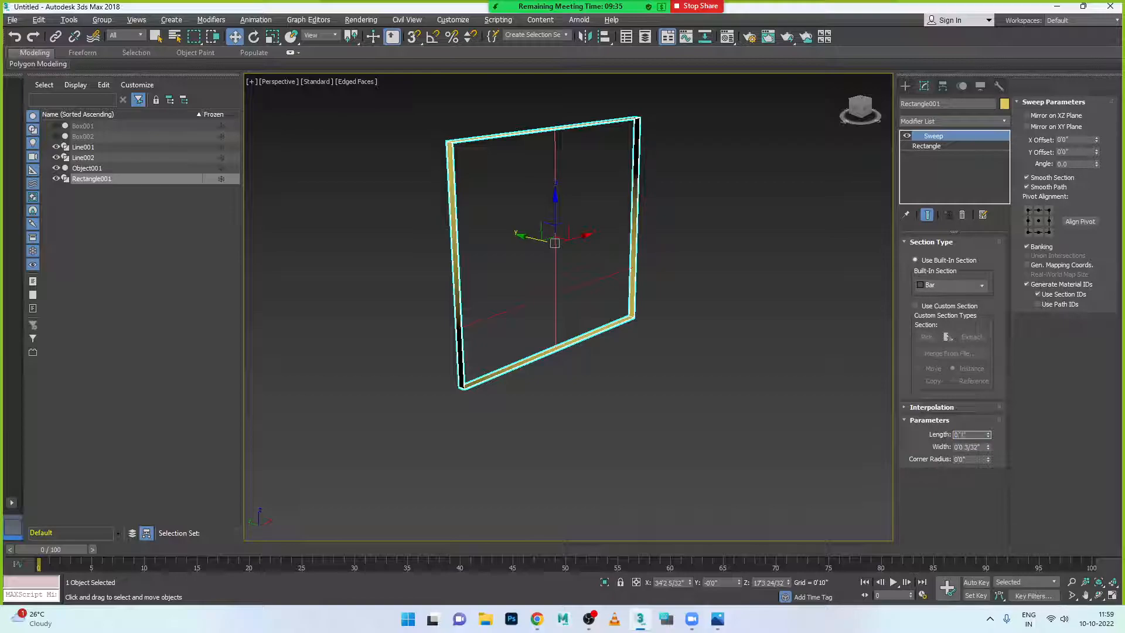
pyautogui.press('Return')
pyautogui.write('0.4')
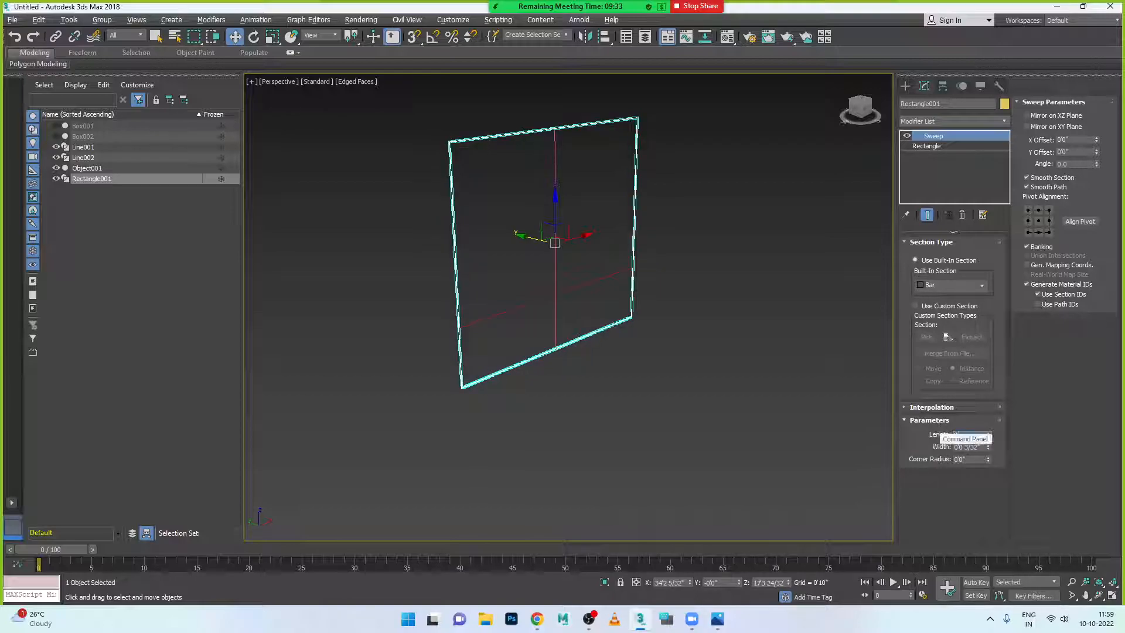
pyautogui.press('Return')
pyautogui.doubleClick(981, 447)
pyautogui.write('0.2')
pyautogui.press('Return')
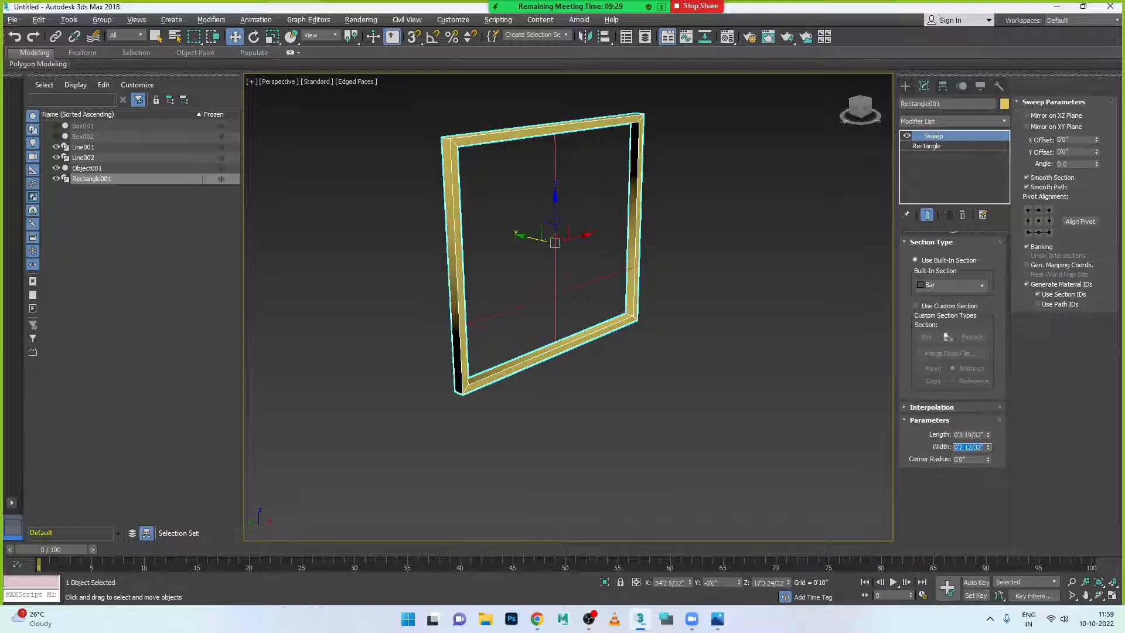
pyautogui.keyDown('alt'); pyautogui.moveTo(726, 391); pyautogui.dragTo(568, 305, button='middle'); pyautogui.keyUp('alt')
# - Add a Sweep modifier to the vertical mullion line
pyautogui.click(555, 285)
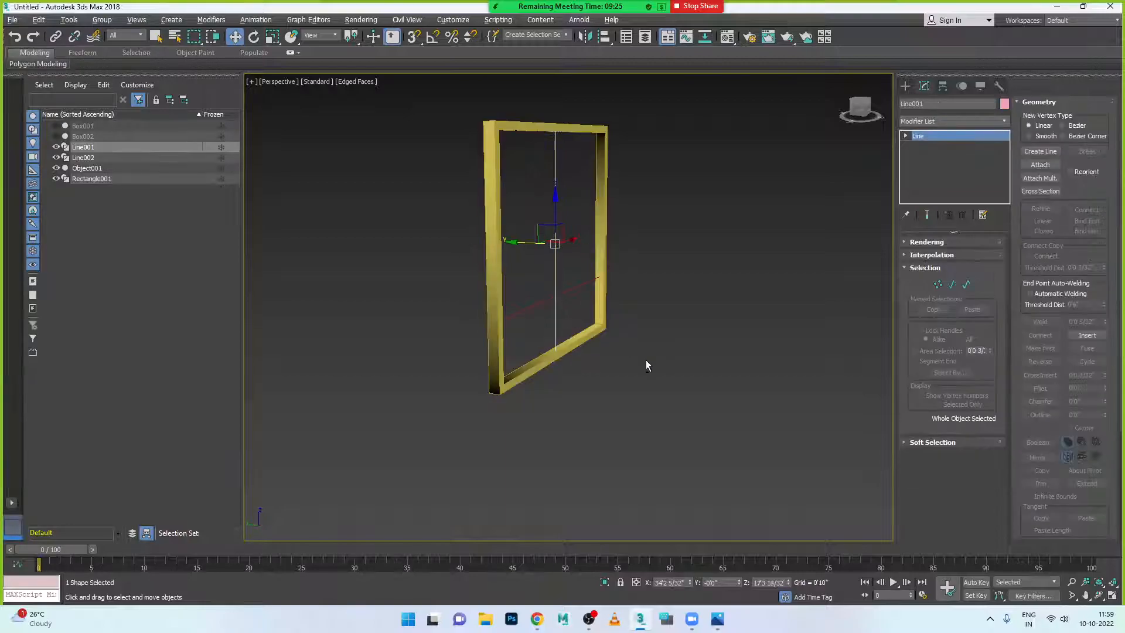
pyautogui.keyDown('alt'); pyautogui.moveTo(645, 359); pyautogui.dragTo(632, 363, button='middle'); pyautogui.keyUp('alt')
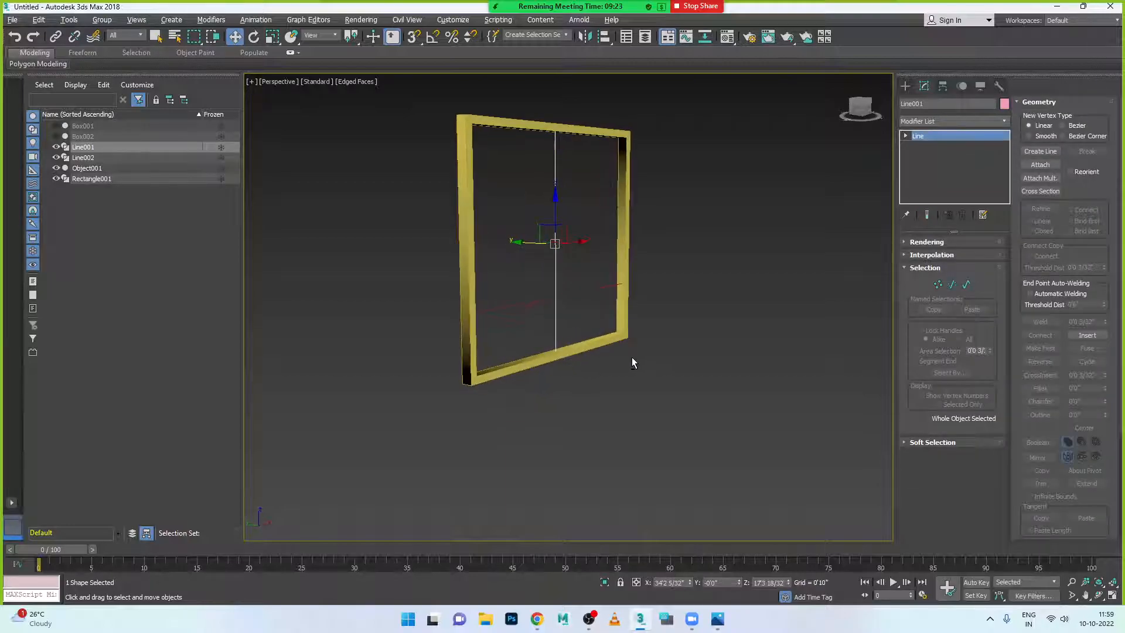
pyautogui.click(958, 120)
pyautogui.write('sw')
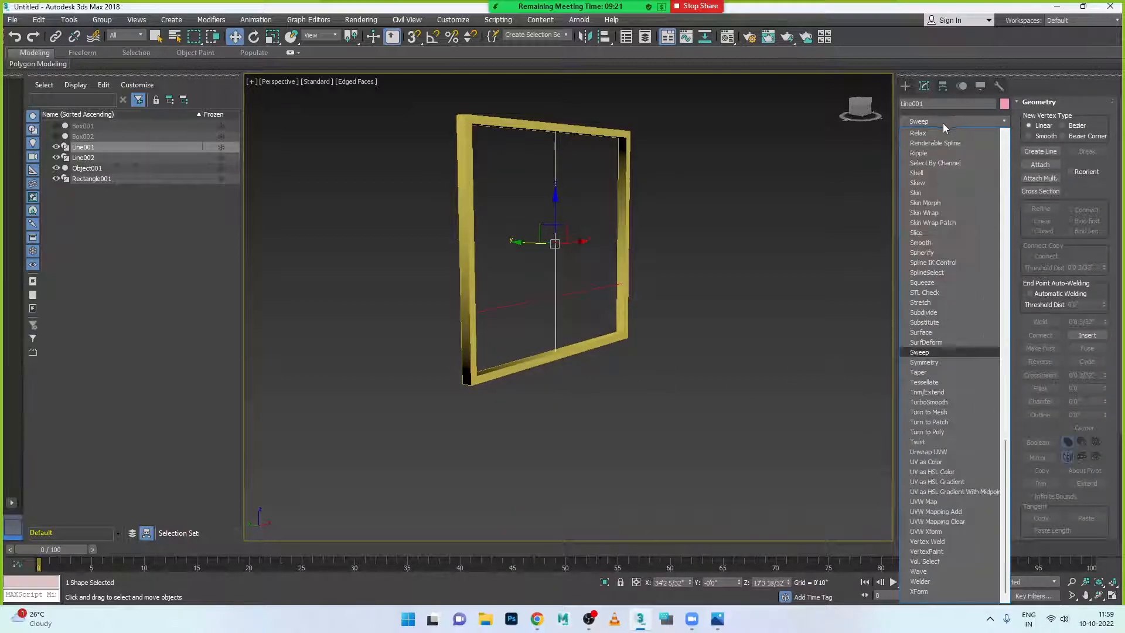
pyautogui.click(940, 122)
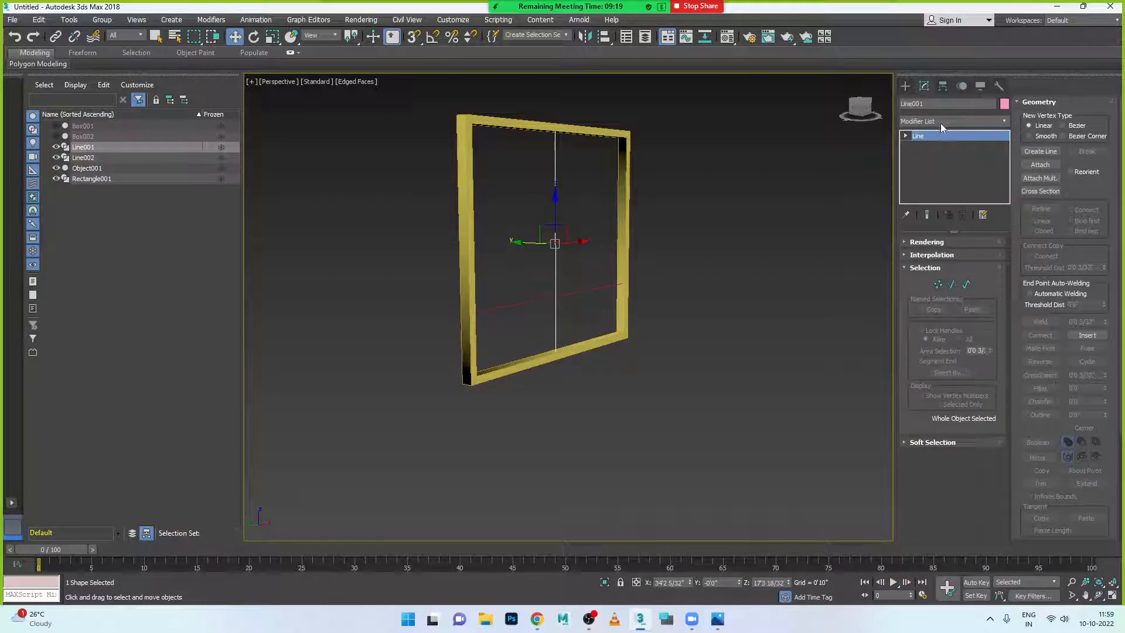
pyautogui.click(948, 122)
pyautogui.write('sw')
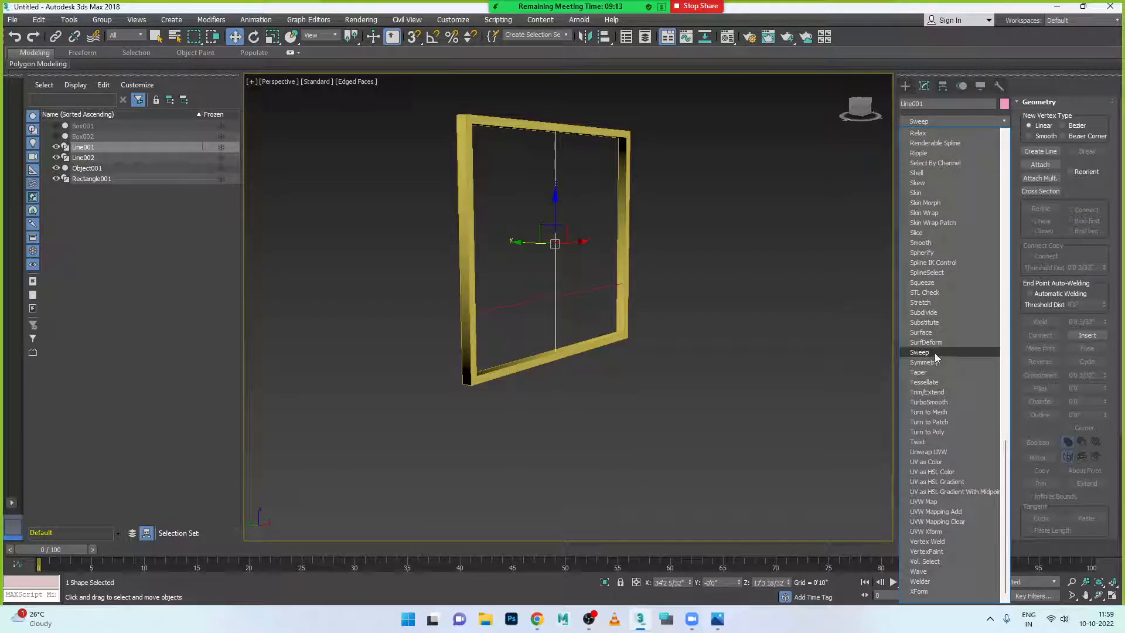
pyautogui.click(920, 352)
pyautogui.keyDown('alt'); pyautogui.moveTo(579, 345); pyautogui.dragTo(567, 348, button='middle'); pyautogui.keyUp('alt')
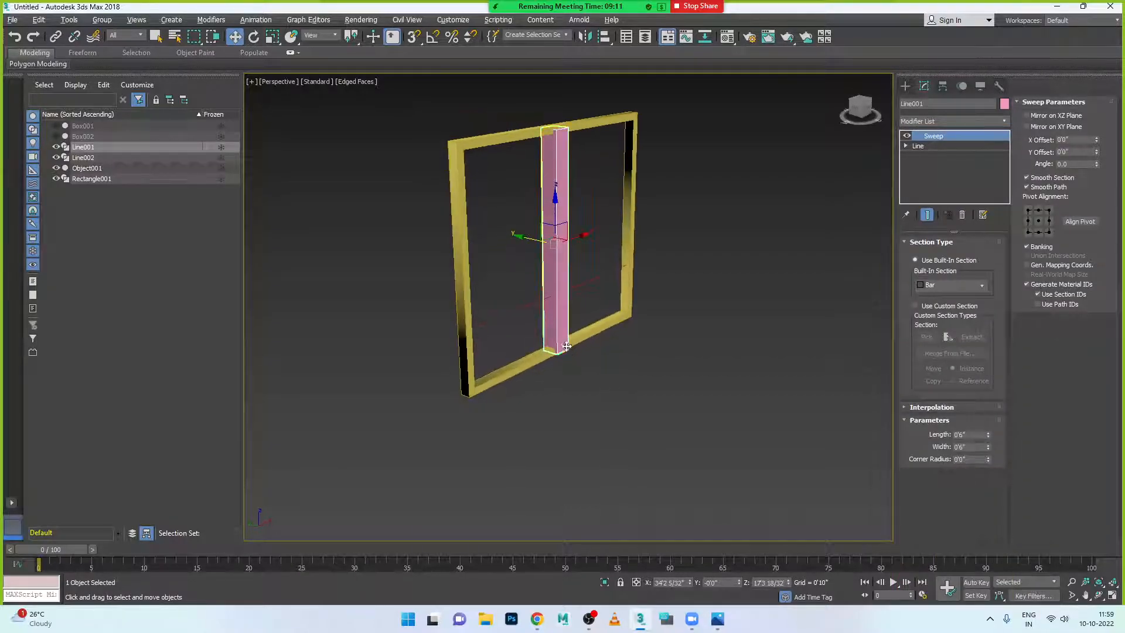
pyautogui.scroll(8, 567, 348)
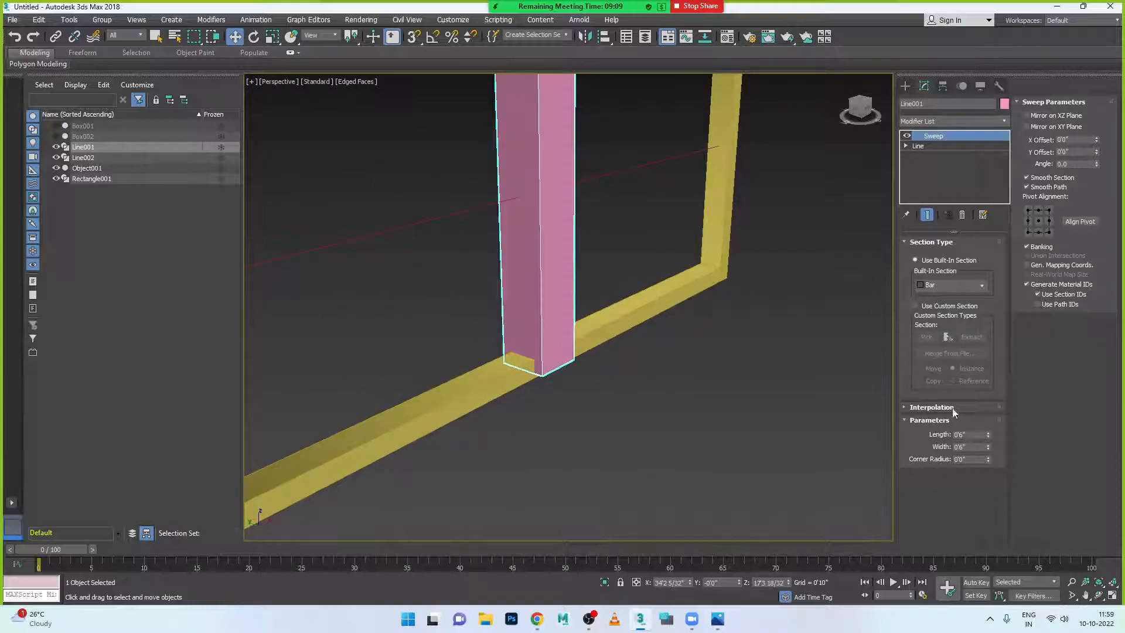
# - Make the vertical mullion's section thinner, with length 0.2 and width 0.1
pyautogui.doubleClick(973, 434)
pyautogui.write('0.2')
pyautogui.press('Tab')
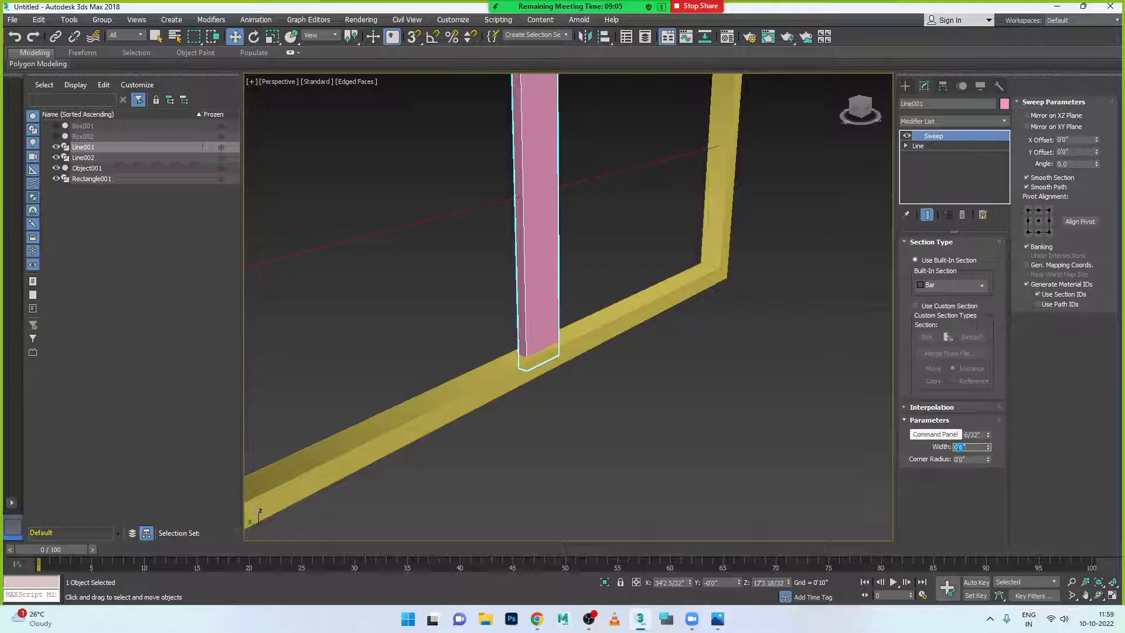
pyautogui.write('0.1')
pyautogui.press('Return')
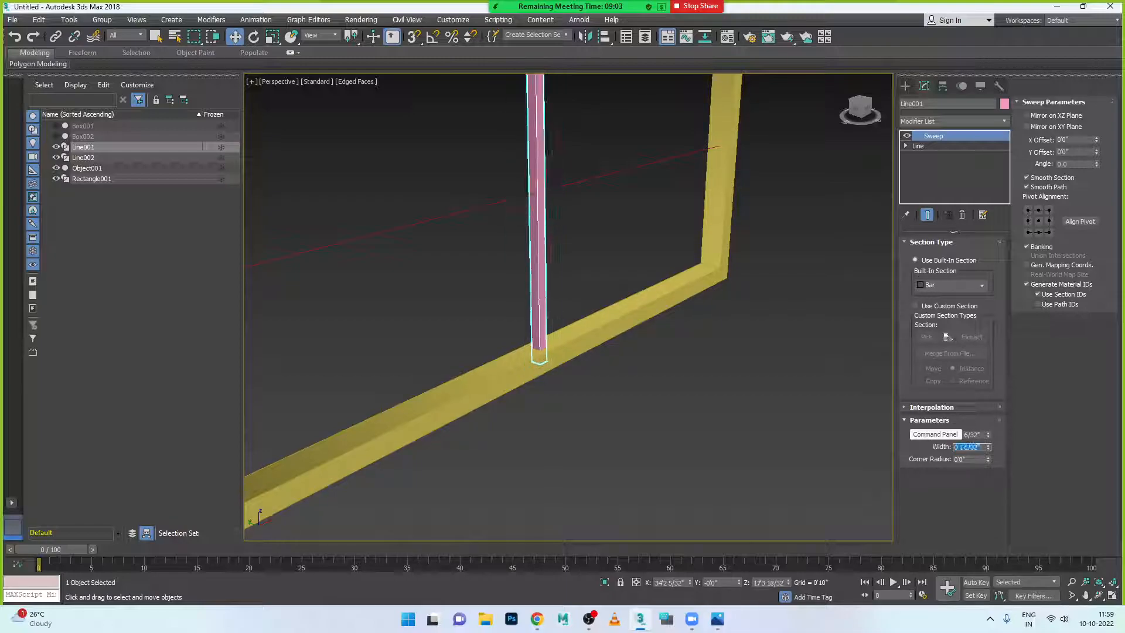
pyautogui.click(737, 287)
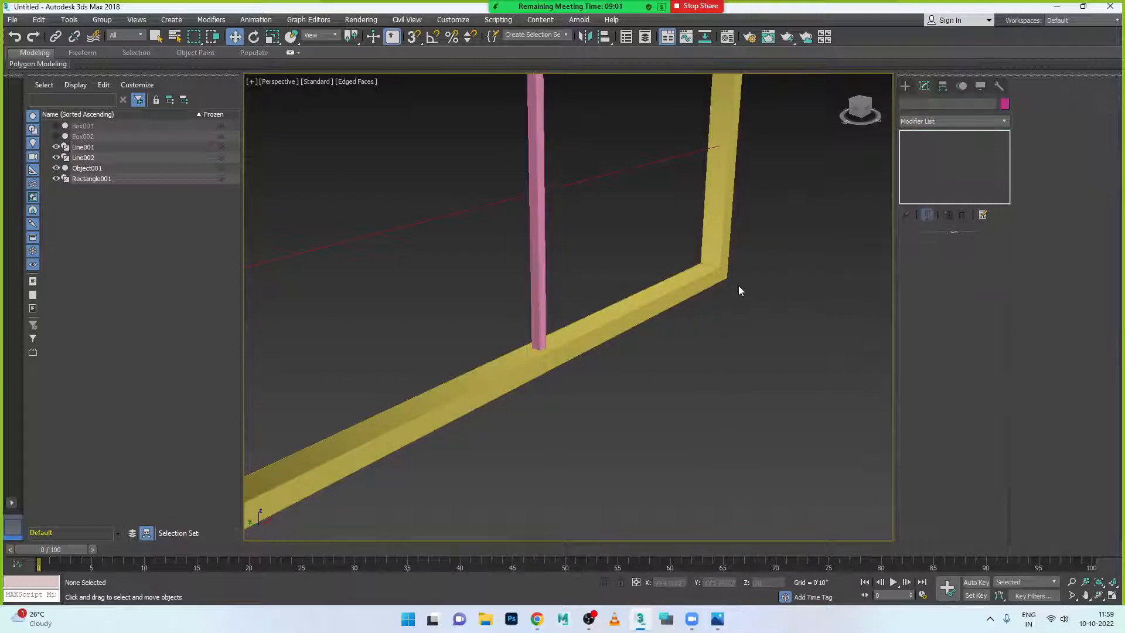
# - Add a Sweep modifier to the horizontal line Line002
pyautogui.keyDown('alt'); pyautogui.moveTo(620, 372); pyautogui.dragTo(638, 372, button='middle'); pyautogui.keyUp('alt')
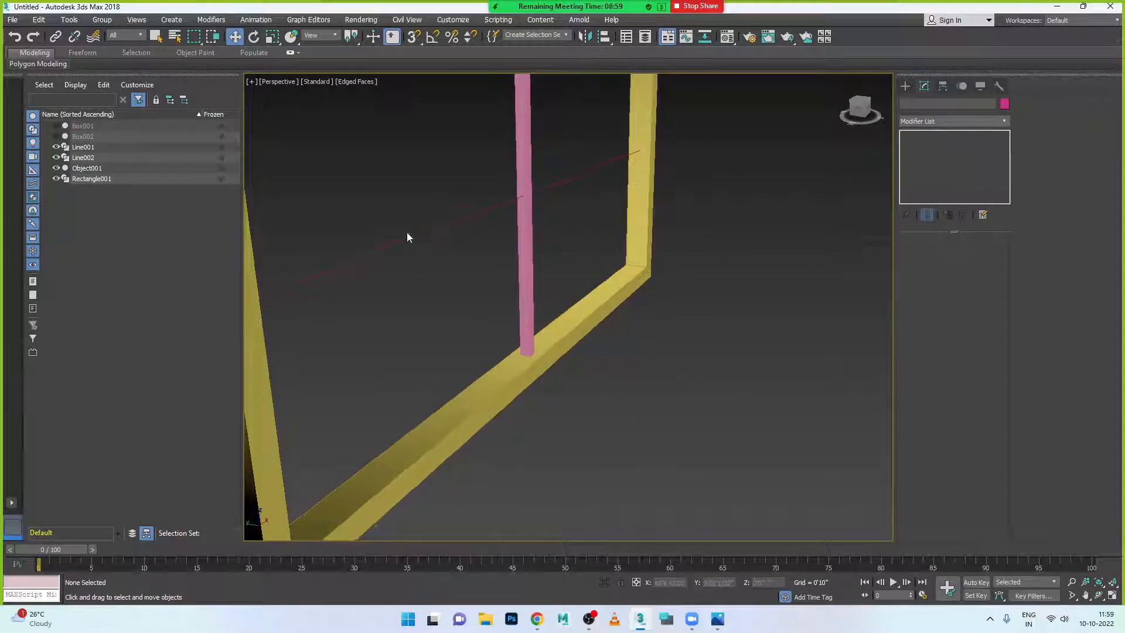
pyautogui.click(445, 224)
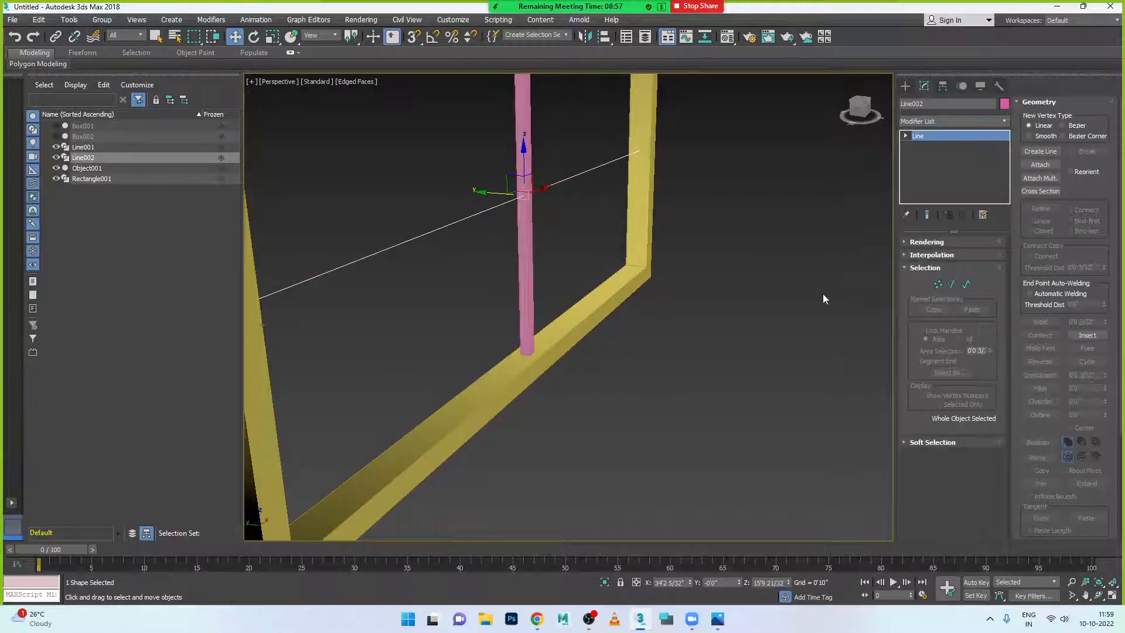
pyautogui.click(943, 120)
pyautogui.write('sweep')
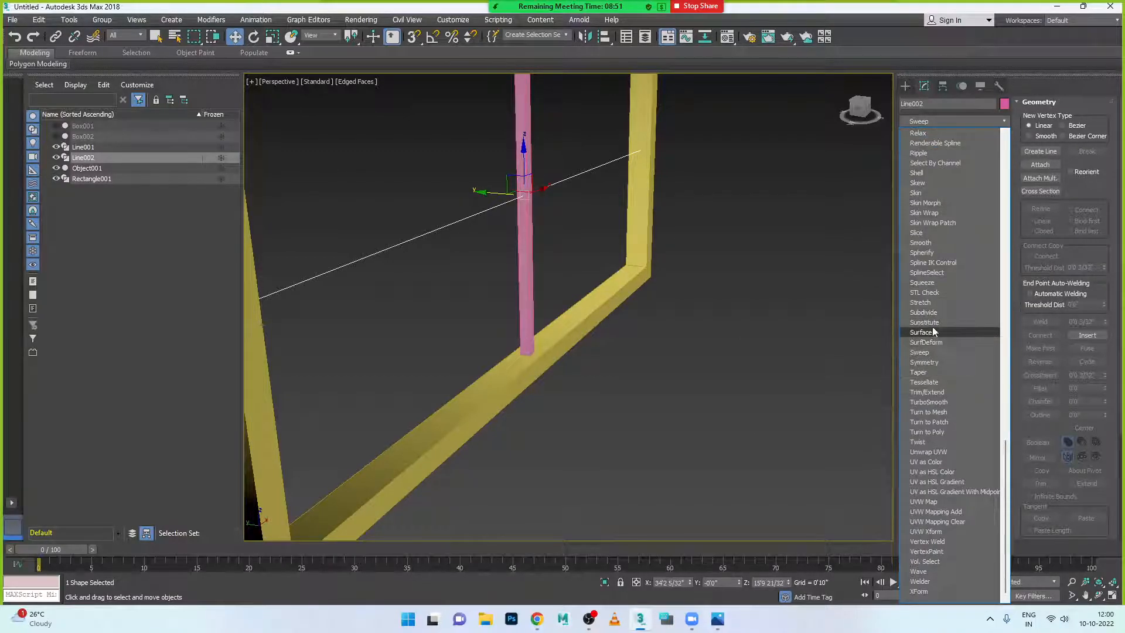
pyautogui.click(932, 353)
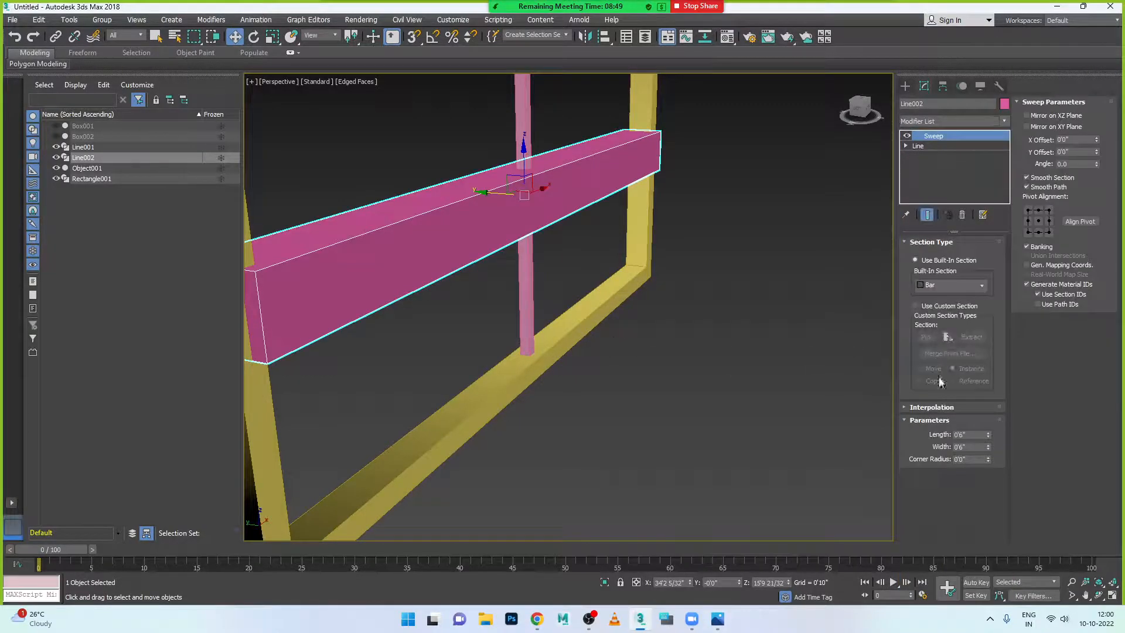
# - Set Line002's sweep section length and width to 1.2 (0'1 6/32")
pyautogui.moveTo(974, 436); pyautogui.dragTo(946, 436)
pyautogui.write('1.2')
pyautogui.press('Tab')
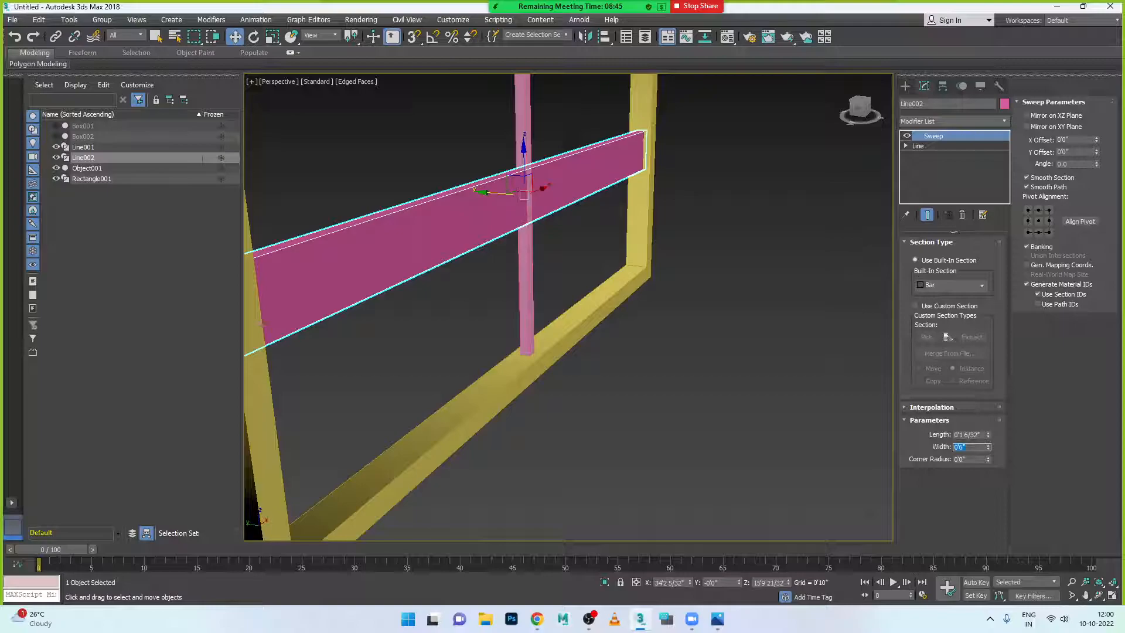
pyautogui.write('1.2')
pyautogui.press('Return')
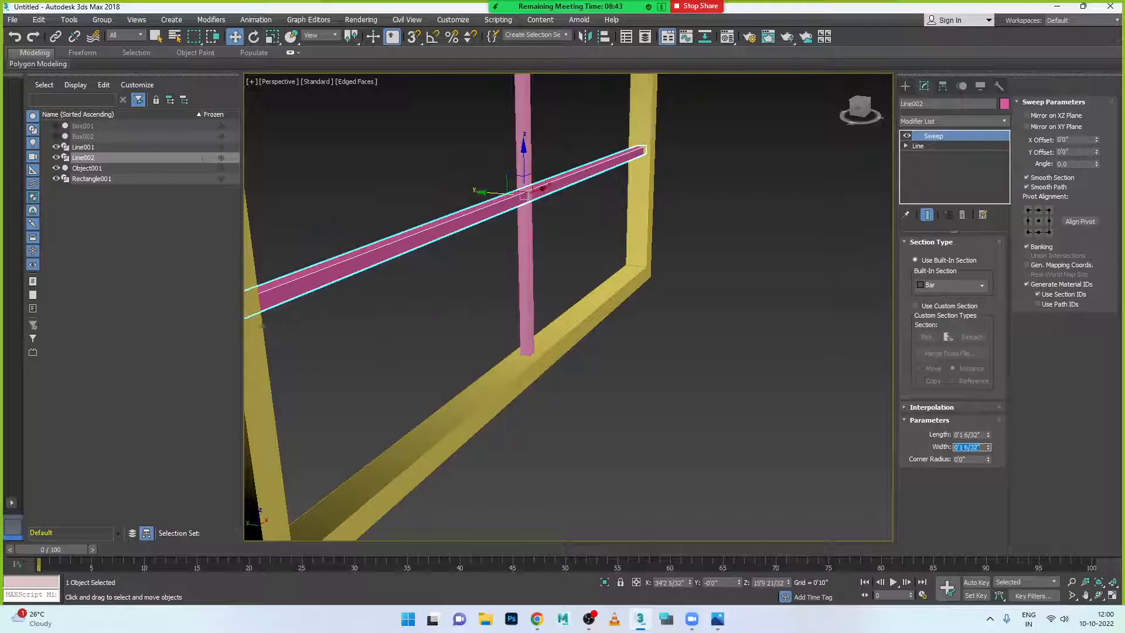
pyautogui.click(697, 445)
pyautogui.scroll(-5, 531, 205)
pyautogui.keyDown('alt'); pyautogui.moveTo(569, 246); pyautogui.dragTo(535, 244, button='middle'); pyautogui.keyUp('alt')
pyautogui.scroll(-5, 535, 244)
# - Colour the frame and both mullions grey
pyautogui.moveTo(462, 108); pyautogui.dragTo(795, 280)
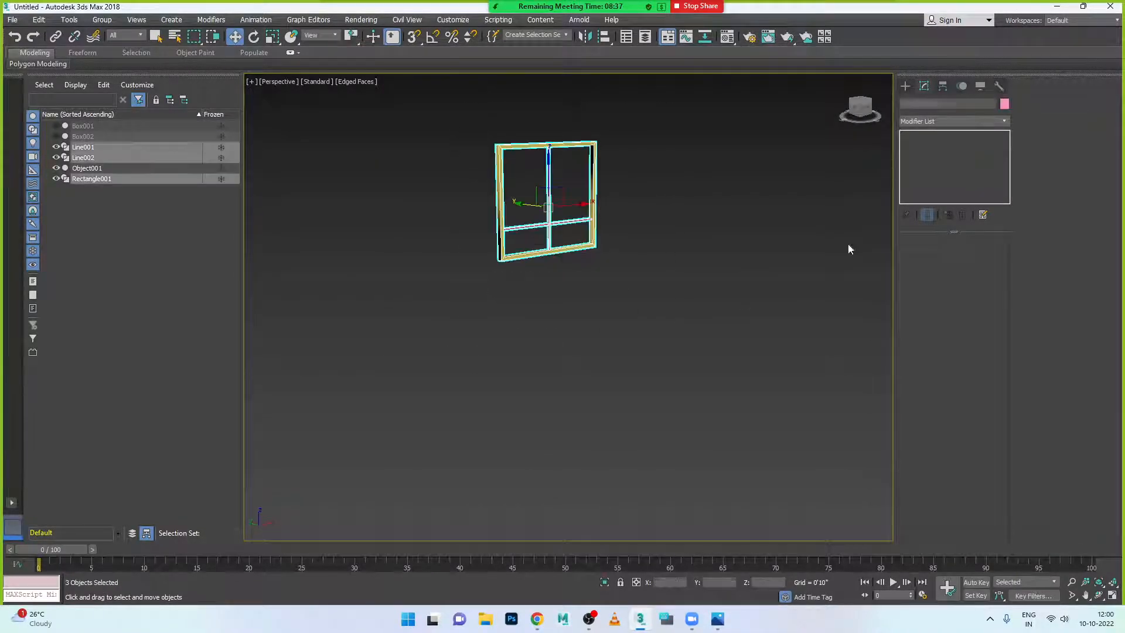
pyautogui.click(1004, 104)
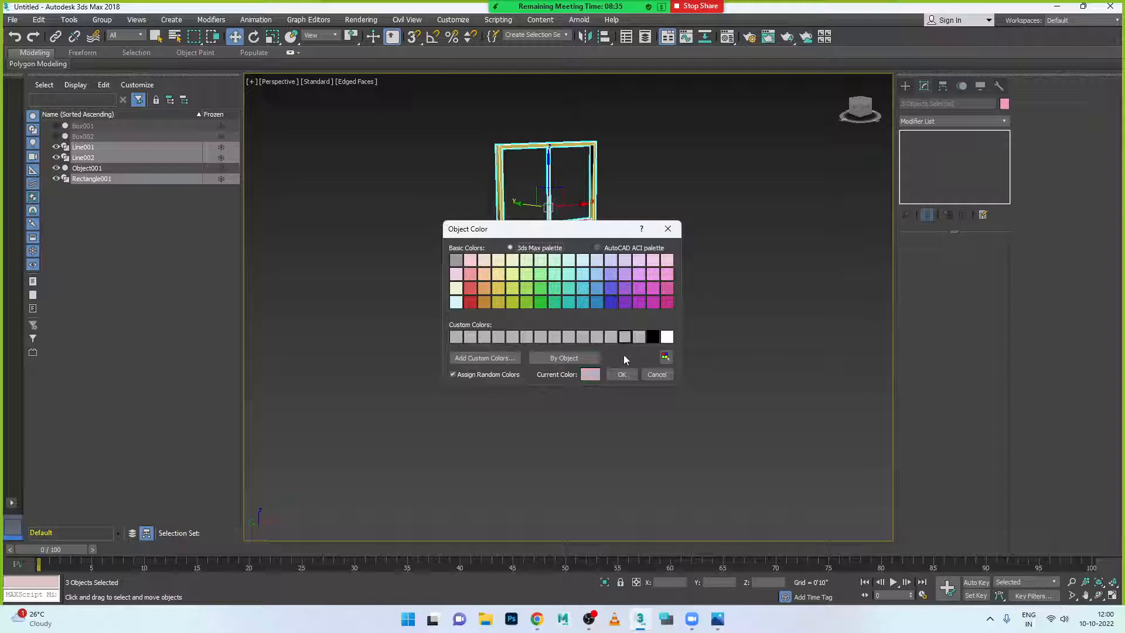
pyautogui.click(622, 375)
pyautogui.click(572, 239)
pyautogui.scroll(3, 572, 239)
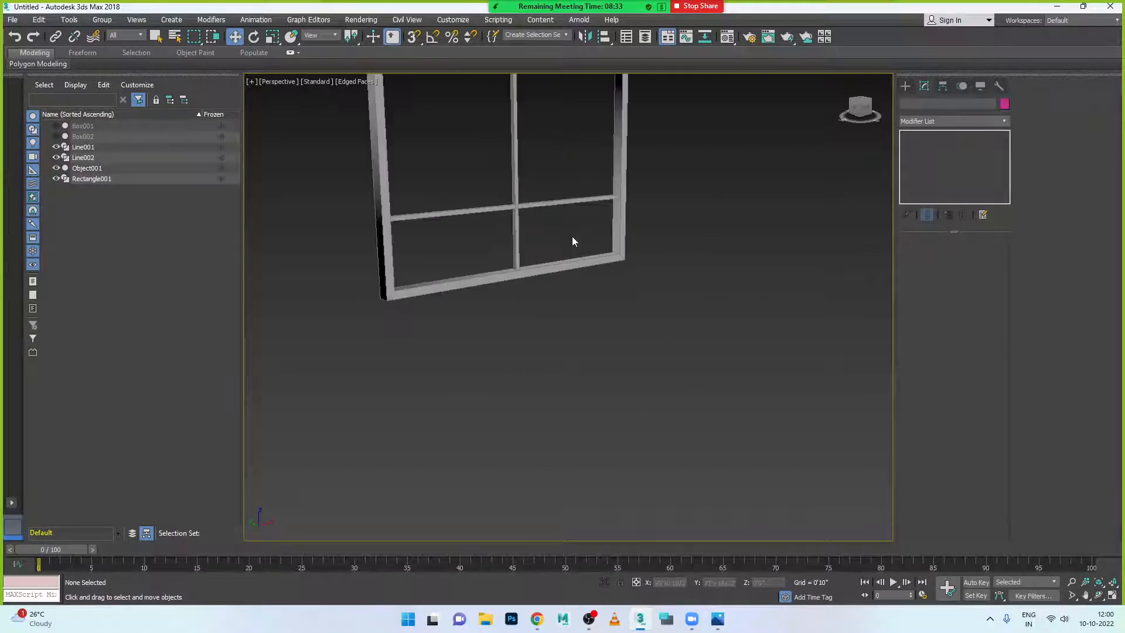
pyautogui.scroll(-2, 572, 240)
pyautogui.keyDown('alt'); pyautogui.moveTo(573, 242); pyautogui.dragTo(607, 243, button='middle'); pyautogui.keyUp('alt')
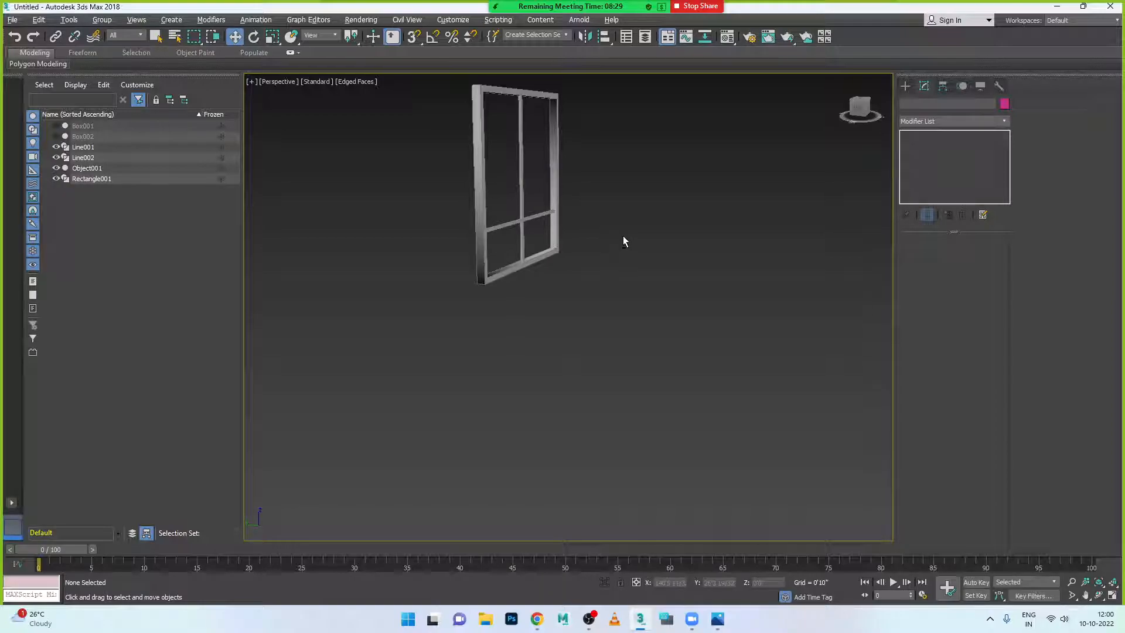
pyautogui.hotkey('alt', 'w')
pyautogui.hotkey('alt', 'w')
pyautogui.scroll(-3, 754, 282)
pyautogui.scroll(10, 715, 315)
pyautogui.scroll(-10, 699, 293)
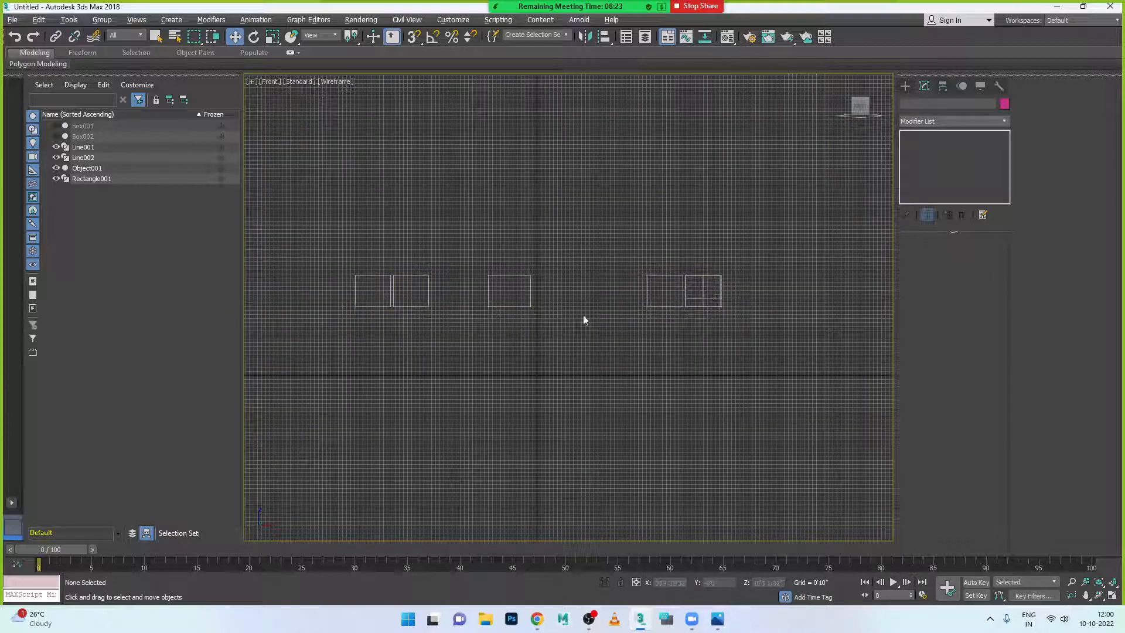
# - Group the frame and both mullions into a group named Frames
pyautogui.hotkey('alt', 'w')
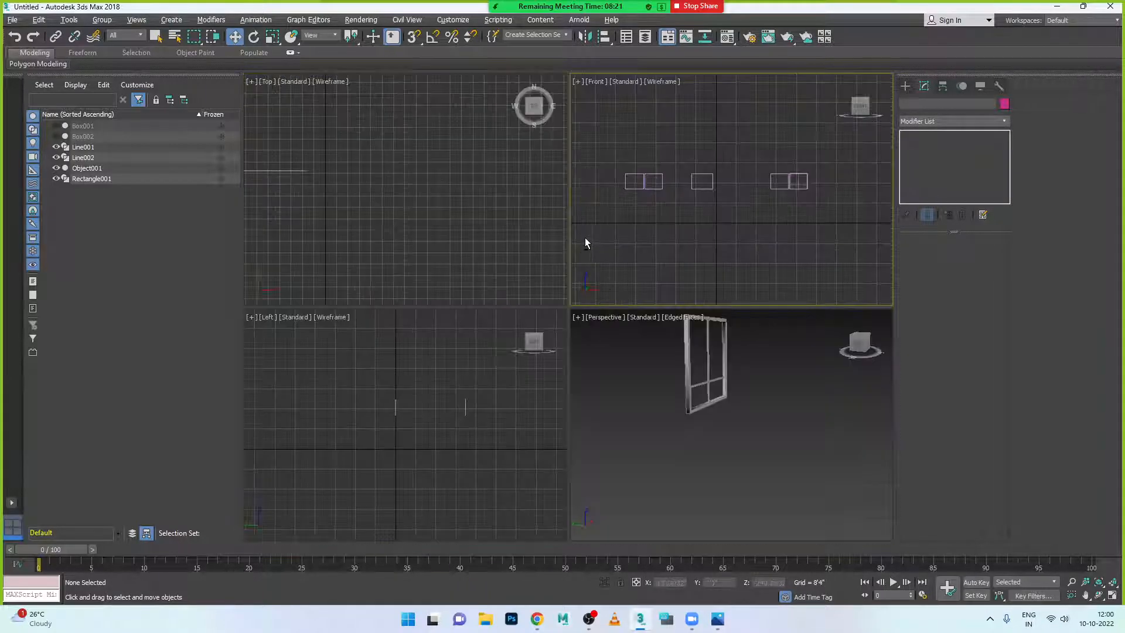
pyautogui.click(705, 332)
pyautogui.hotkey('alt', 'w')
pyautogui.scroll(-5, 659, 302)
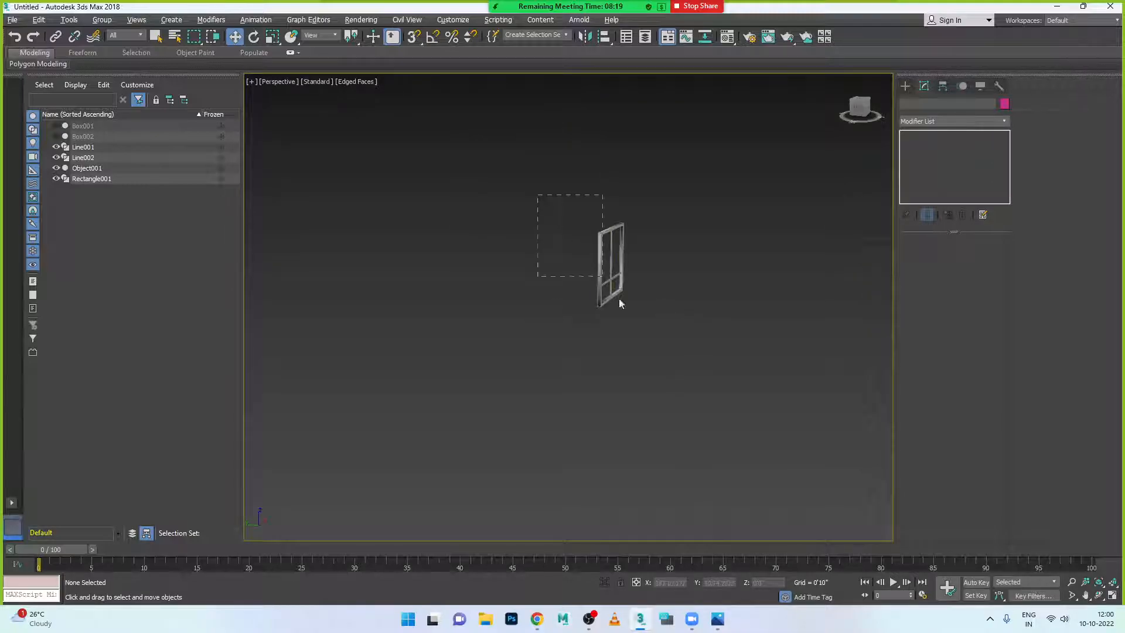
pyautogui.moveTo(606, 282); pyautogui.dragTo(663, 339)
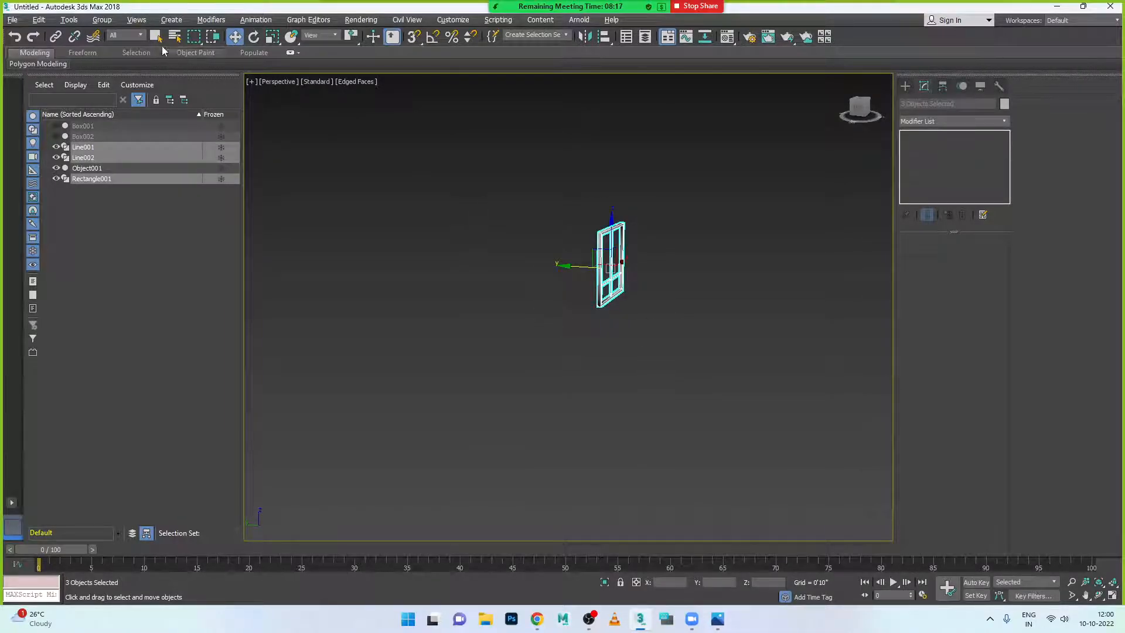
pyautogui.click(108, 23)
pyautogui.click(118, 41)
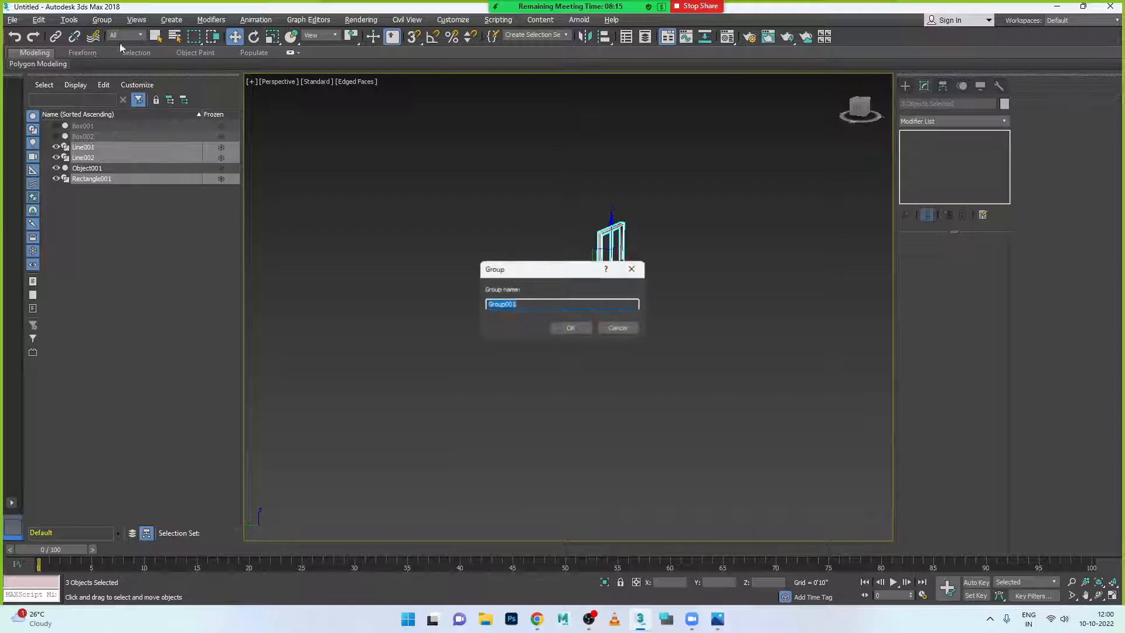
pyautogui.write('Fram')
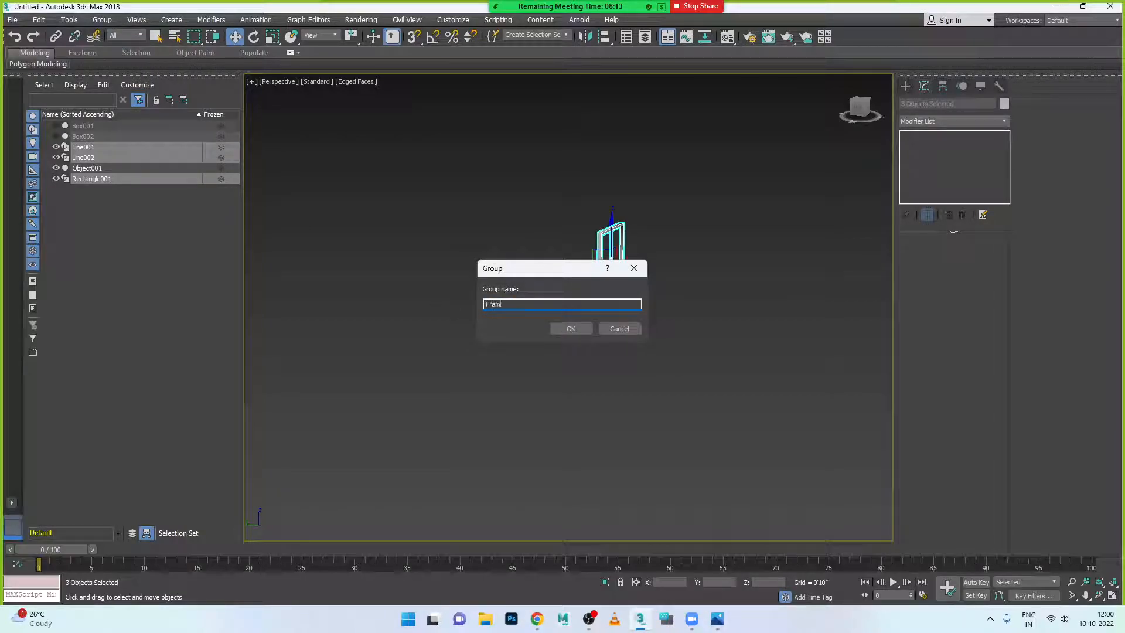
pyautogui.write('es')
pyautogui.click(572, 329)
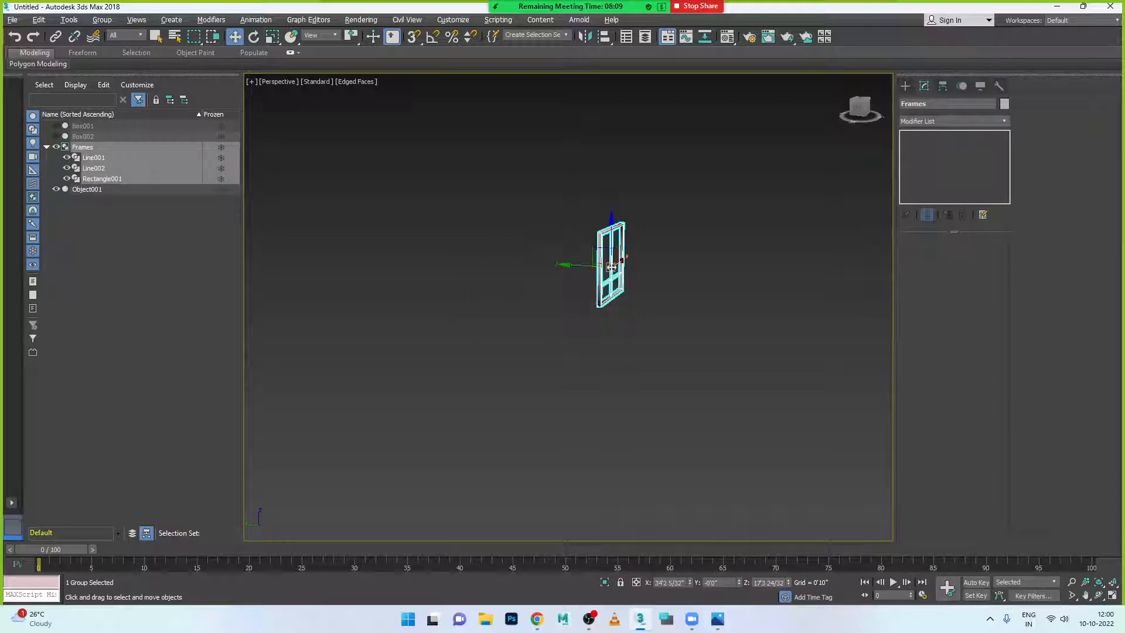
# - Move the Frames group along Y in the Top view to align it with the window
pyautogui.hotkey('alt', 'w')
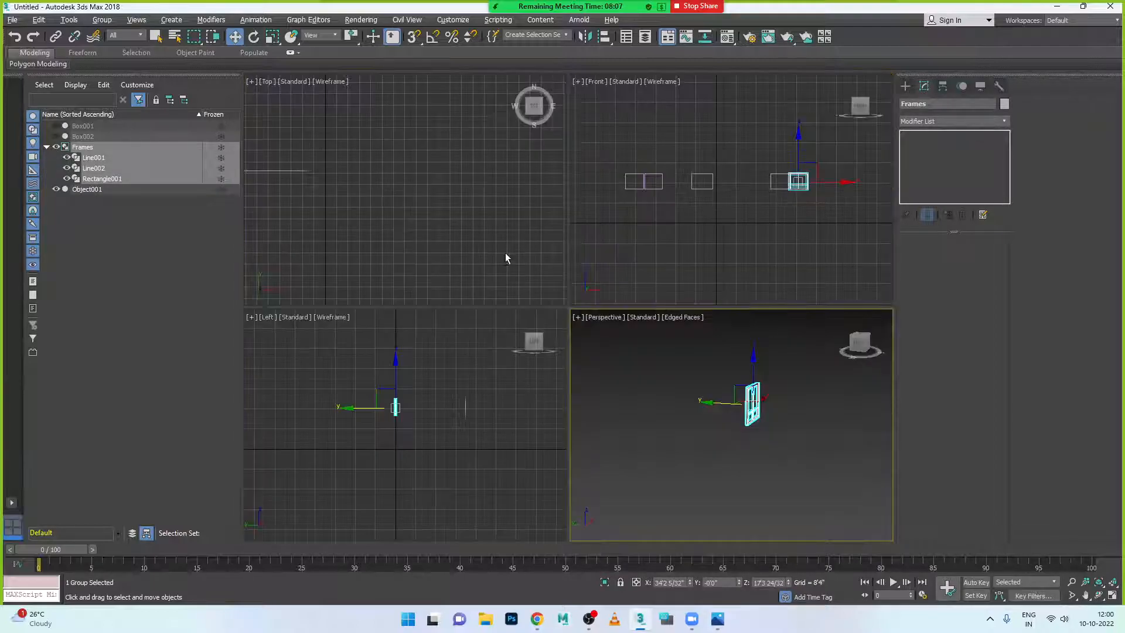
pyautogui.rightClick(506, 253)
pyautogui.hotkey('alt', 'w')
pyautogui.scroll(-3, 481, 210)
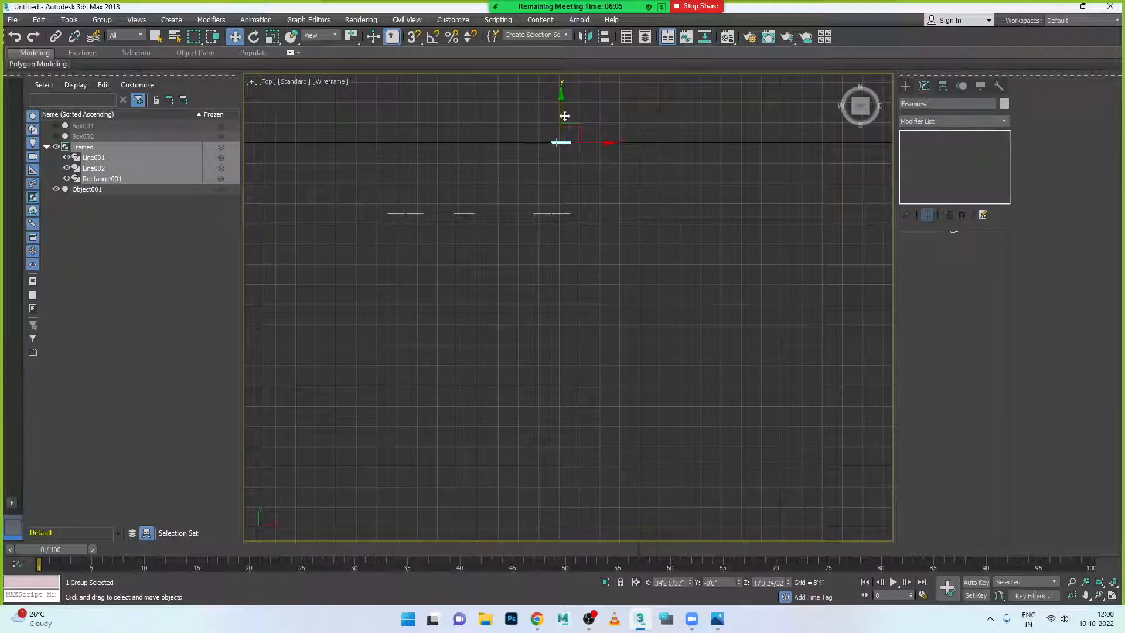
pyautogui.moveTo(562, 105); pyautogui.dragTo(566, 175)
pyautogui.scroll(5, 588, 250)
pyautogui.scroll(-4, 551, 293)
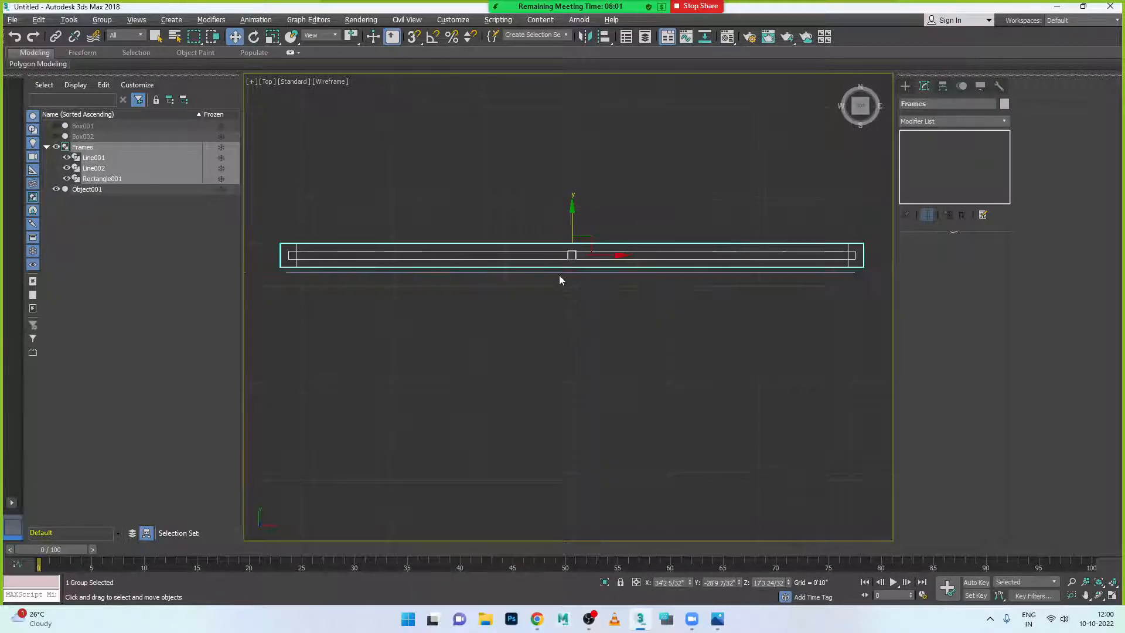
pyautogui.moveTo(571, 223); pyautogui.dragTo(568, 228)
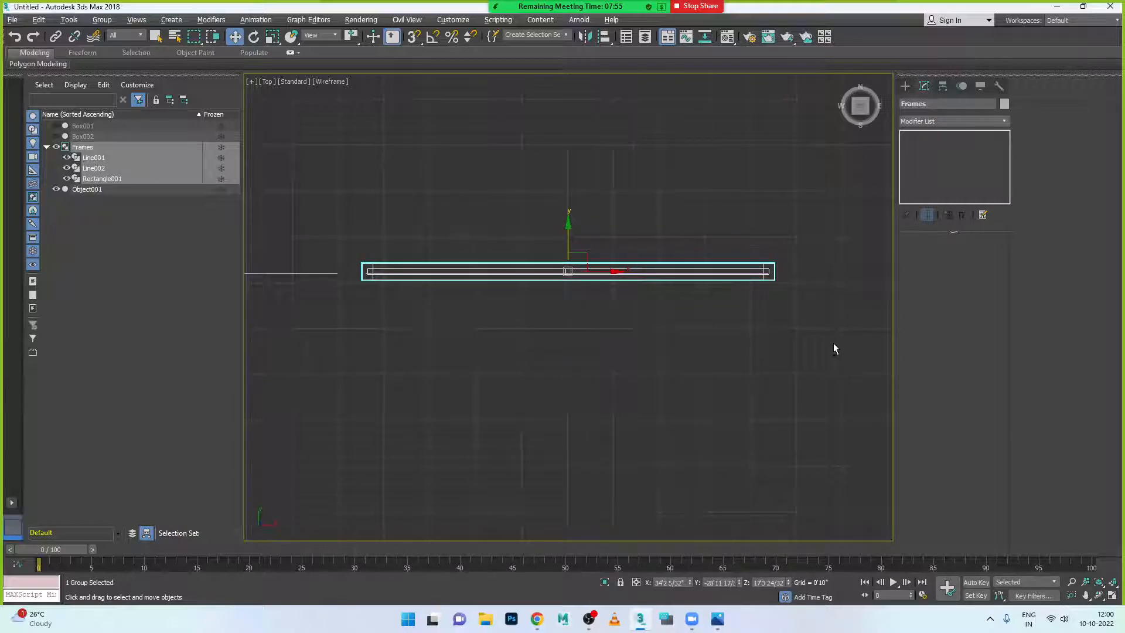
pyautogui.hotkey('alt', 'w')
pyautogui.hotkey('alt', 'w')
pyautogui.scroll(8, 721, 233)
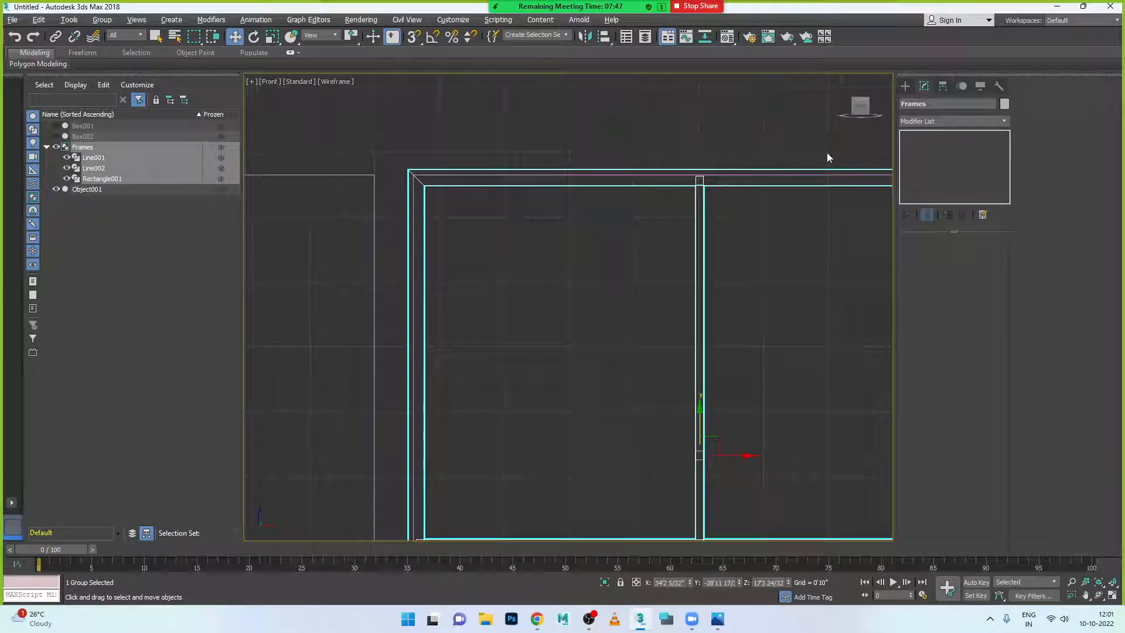
# - Scale the Frames group horizontally and vertically to 94% to fit the window outline
pyautogui.click(727, 215)
pyautogui.click(727, 185)
pyautogui.click(125, 188)
pyautogui.click(124, 178)
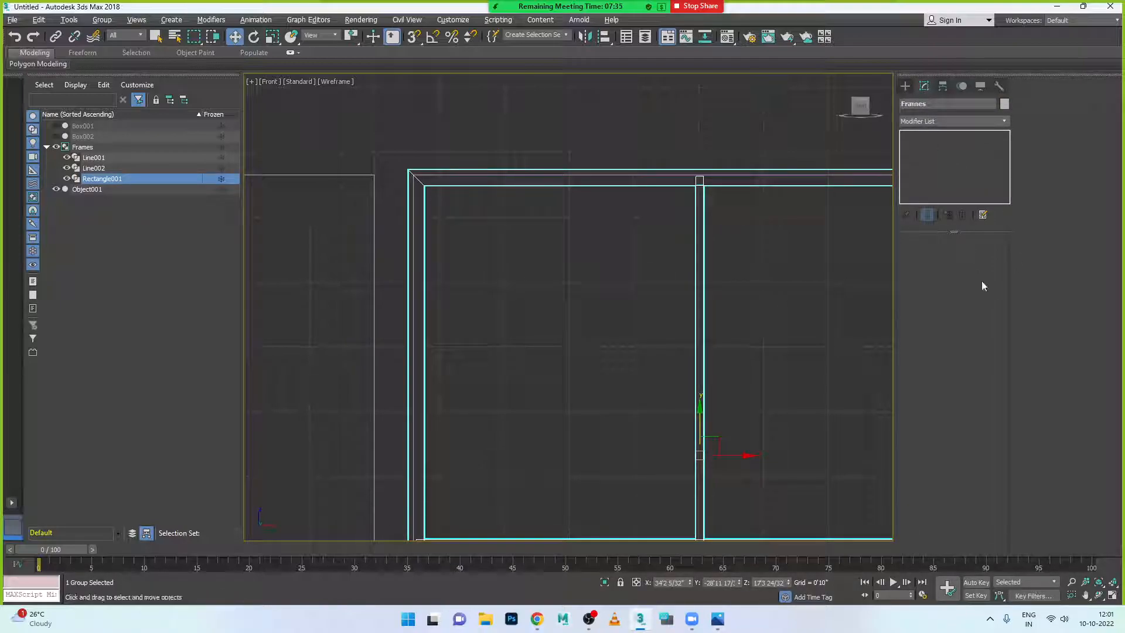
pyautogui.scroll(-3, 686, 299)
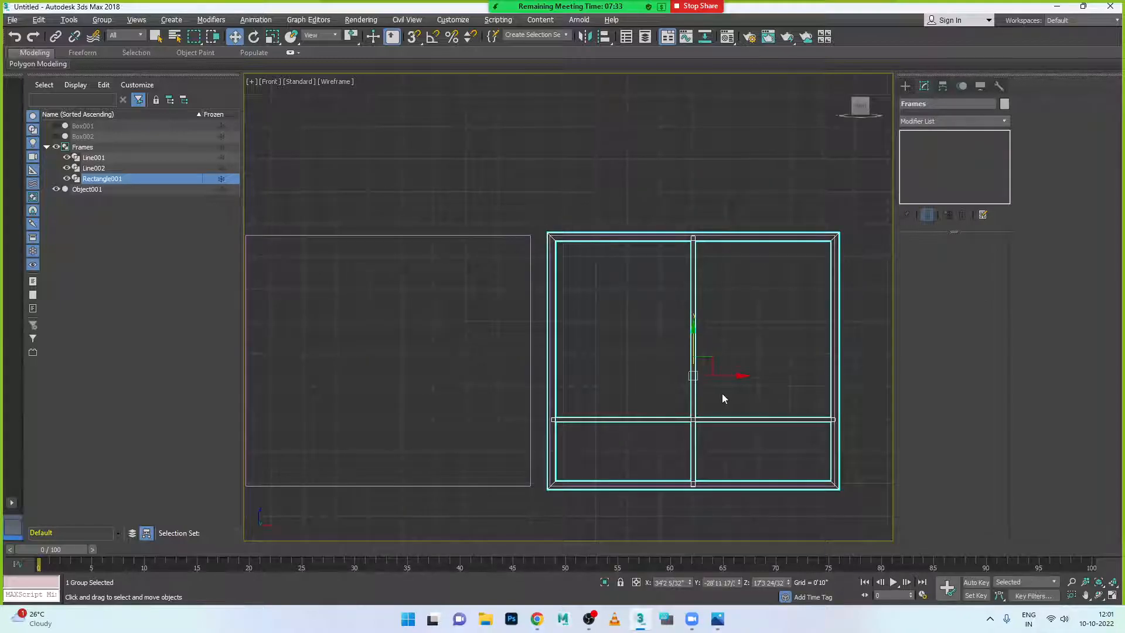
pyautogui.press('r')
pyautogui.press('r')
pyautogui.moveTo(749, 378); pyautogui.dragTo(748, 377)
pyautogui.press('r')
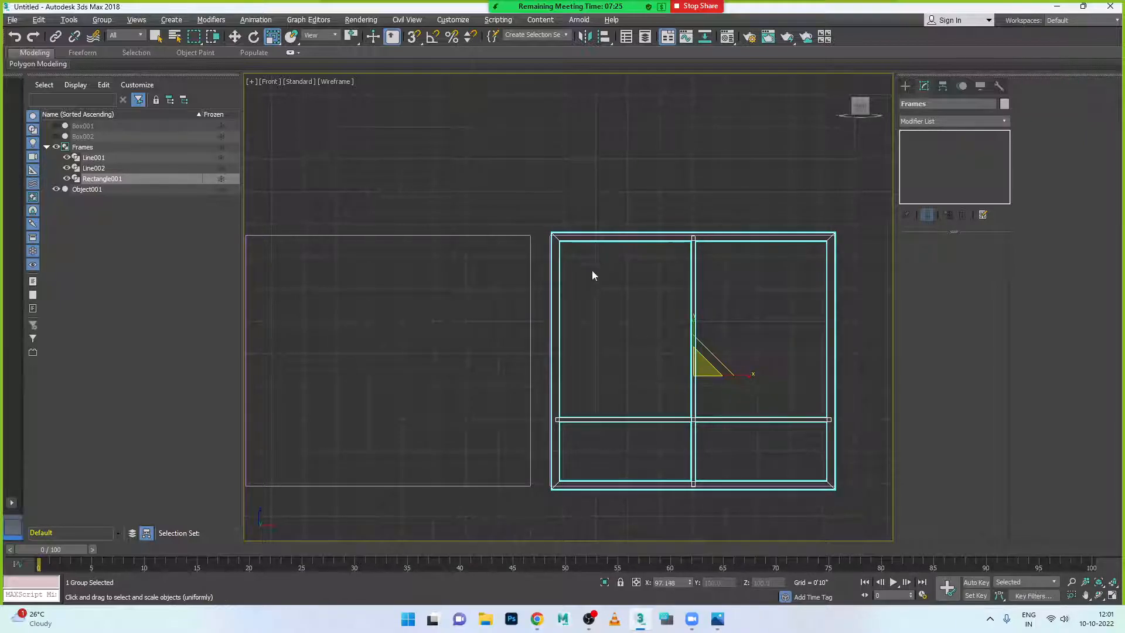
pyautogui.scroll(4, 554, 246)
pyautogui.press('r')
pyautogui.moveTo(844, 449); pyautogui.dragTo(839, 451)
pyautogui.scroll(-5, 771, 433)
pyautogui.press('r')
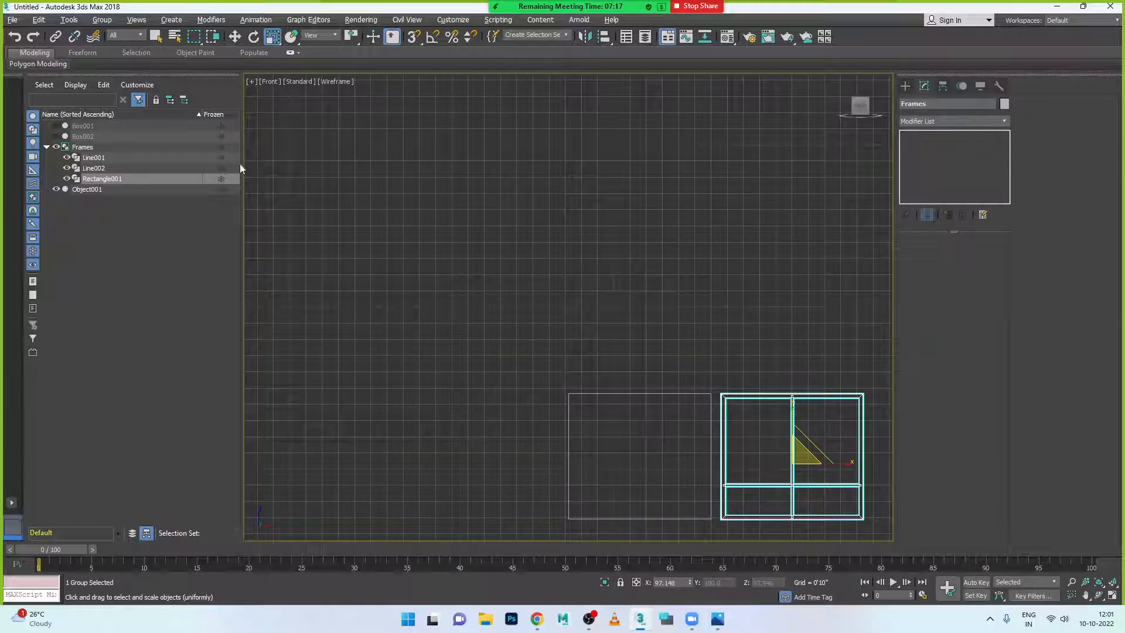
# - Select Line002 in the Scene Explorer, then clear the selection
pyautogui.click(101, 170)
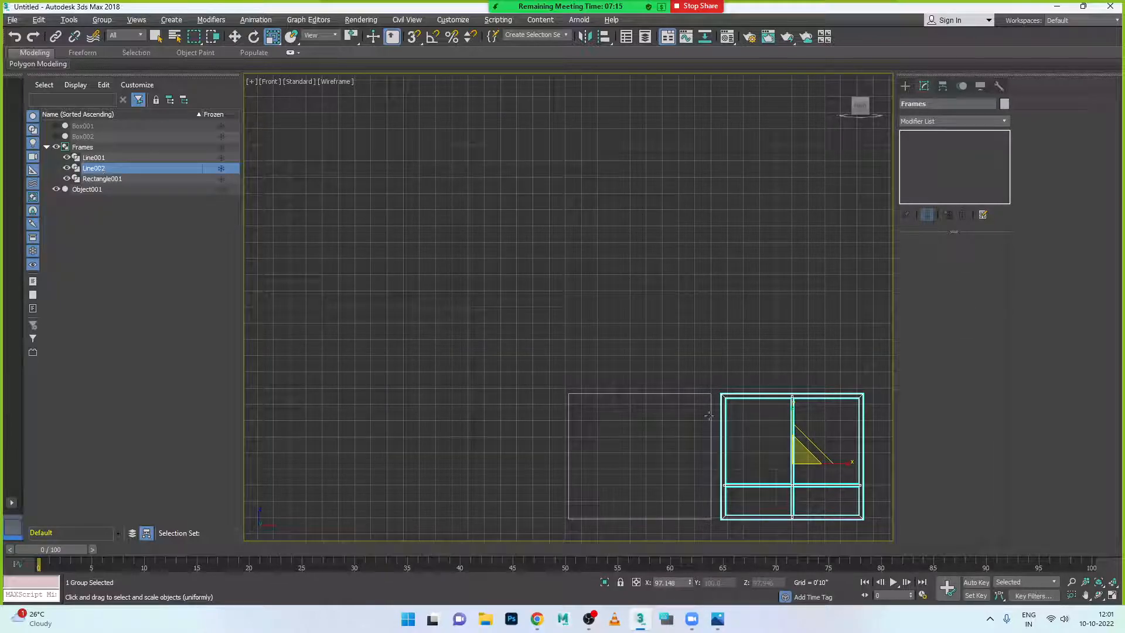
pyautogui.click(106, 159)
pyautogui.click(660, 346)
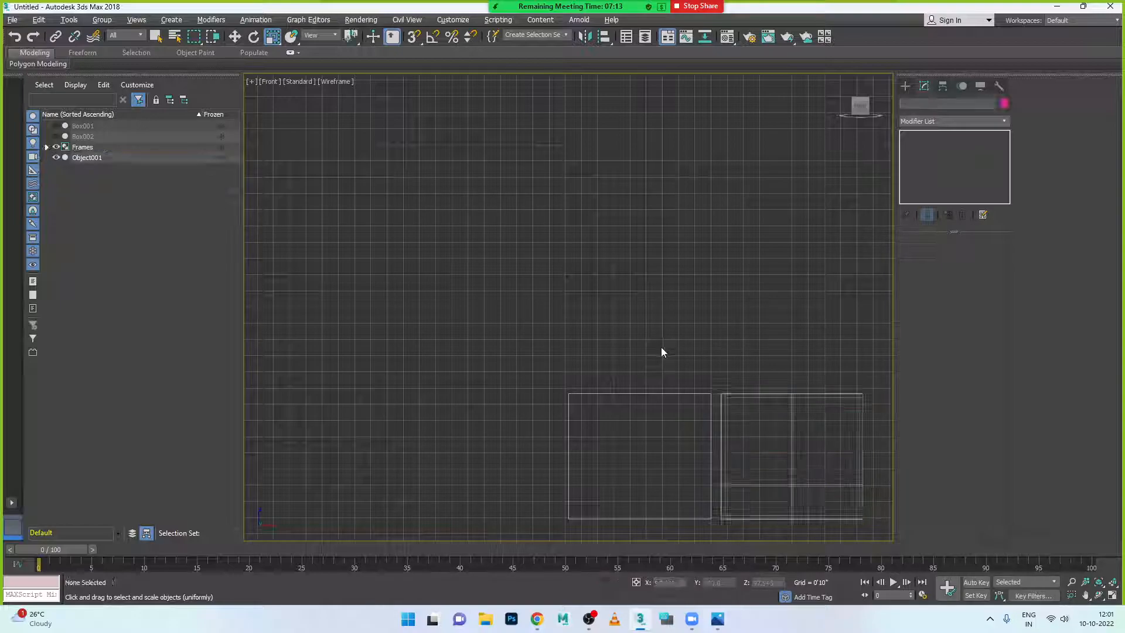
pyautogui.hotkey('alt', 'w')
pyautogui.click(776, 393)
pyautogui.hotkey('alt', 'w')
pyautogui.scroll(-8, 776, 392)
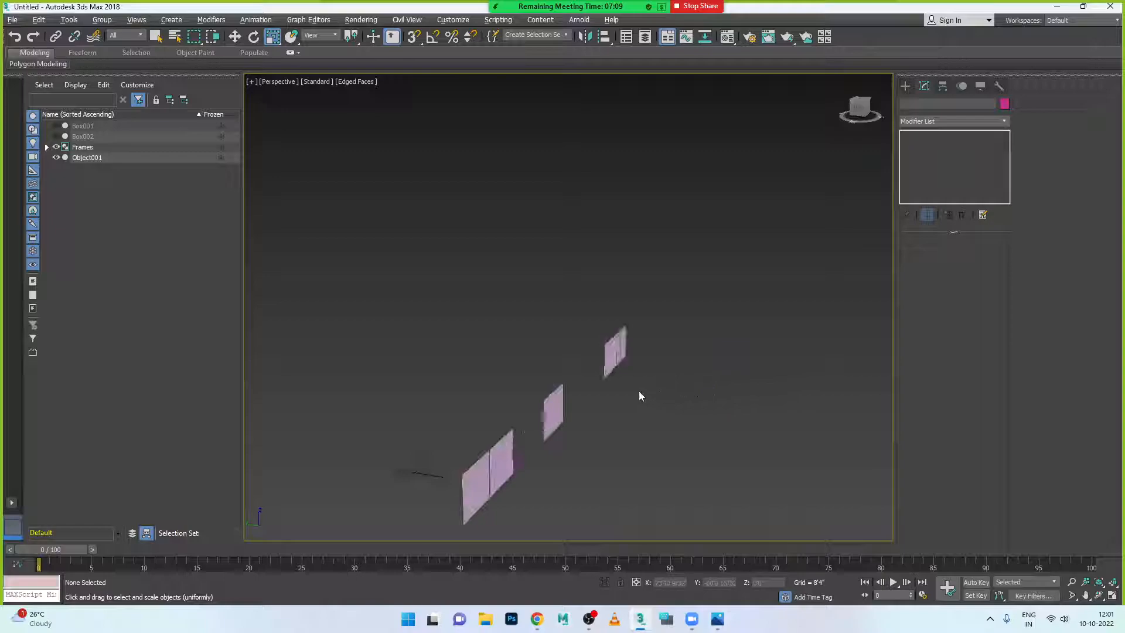
pyautogui.scroll(8, 635, 364)
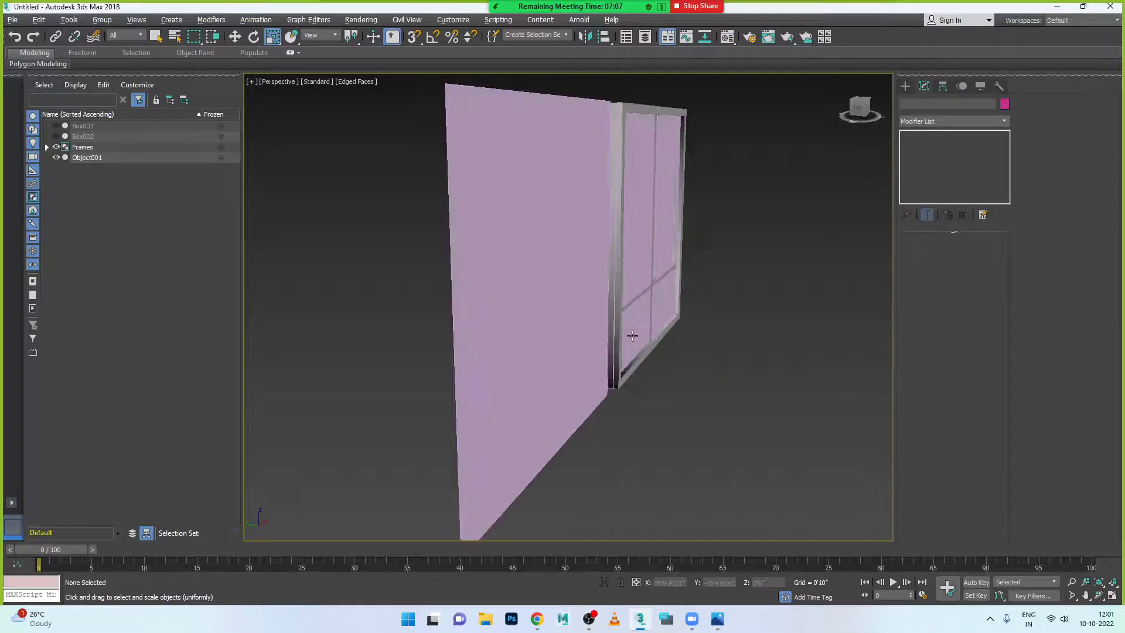
pyautogui.scroll(2, 633, 335)
pyautogui.scroll(-3, 618, 361)
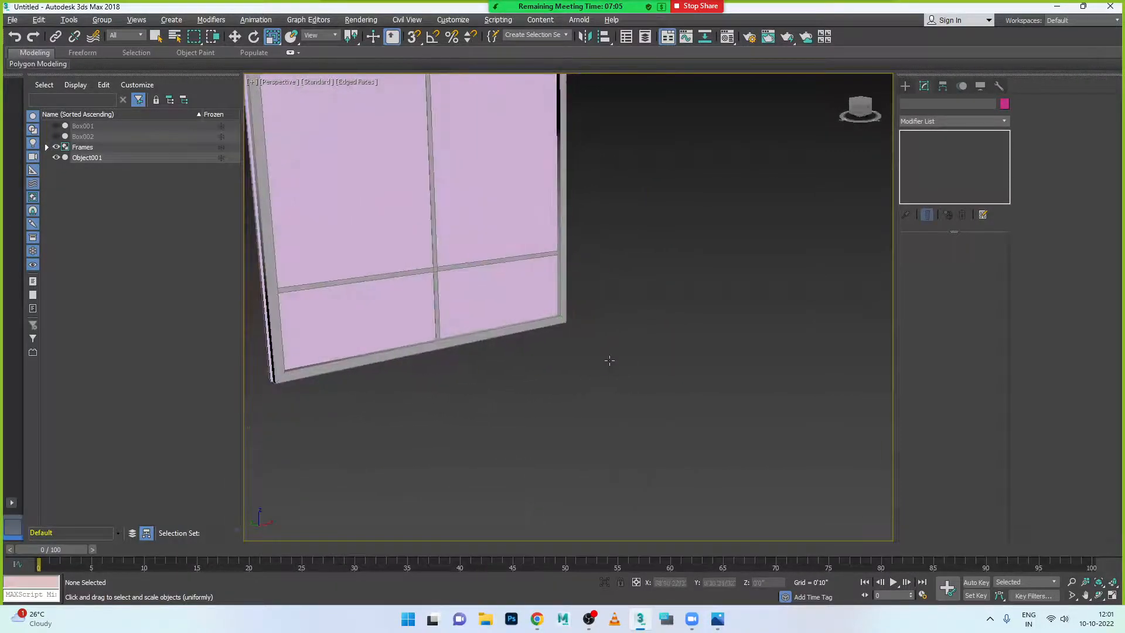
pyautogui.scroll(-3, 621, 367)
pyautogui.keyDown('alt'); pyautogui.moveTo(632, 372); pyautogui.dragTo(650, 380, button='middle'); pyautogui.keyUp('alt')
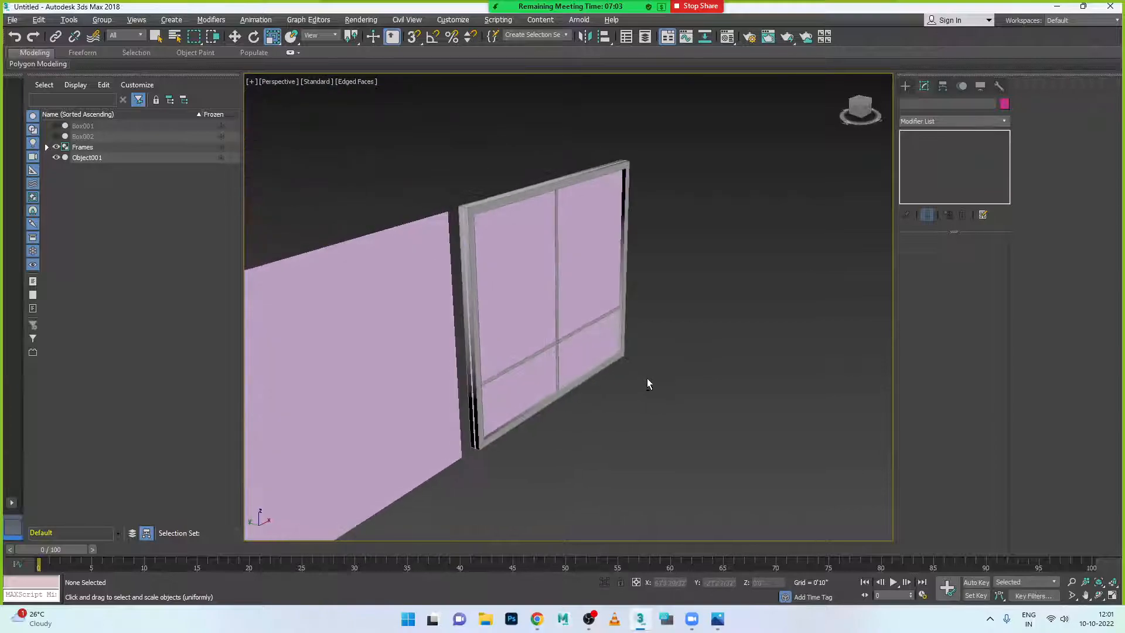
pyautogui.keyDown('alt'); pyautogui.moveTo(565, 364); pyautogui.dragTo(588, 381, button='middle'); pyautogui.keyUp('alt')
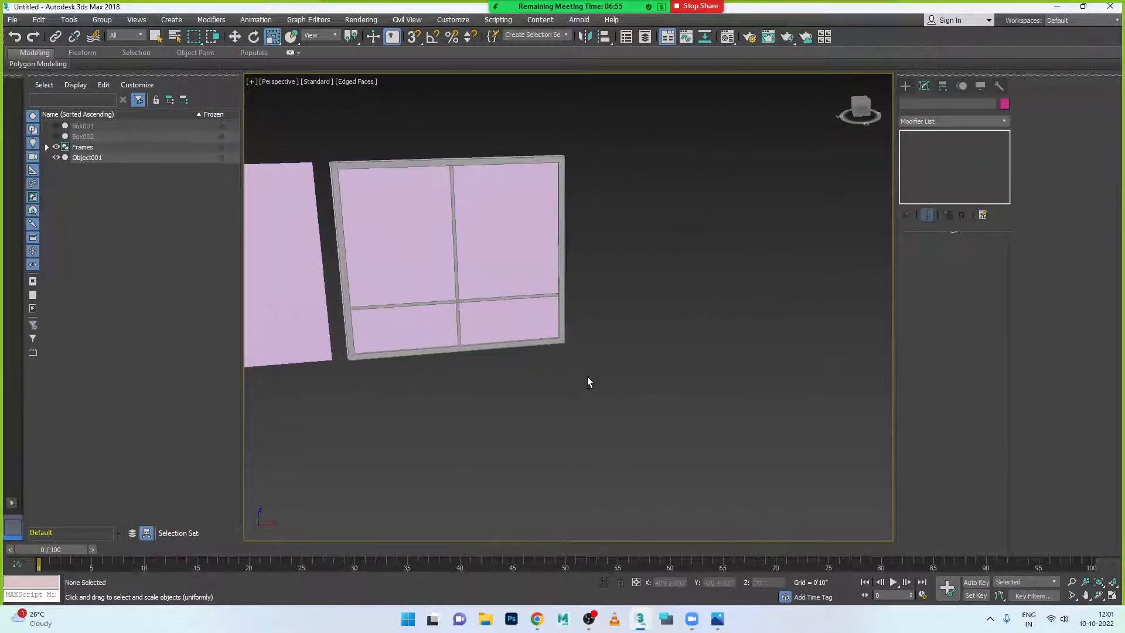
pyautogui.hotkey('alt', 'w')
pyautogui.hotkey('alt', 'w')
pyautogui.scroll(-4, 636, 377)
pyautogui.scroll(4, 769, 439)
pyautogui.scroll(2, 654, 399)
pyautogui.click(654, 321)
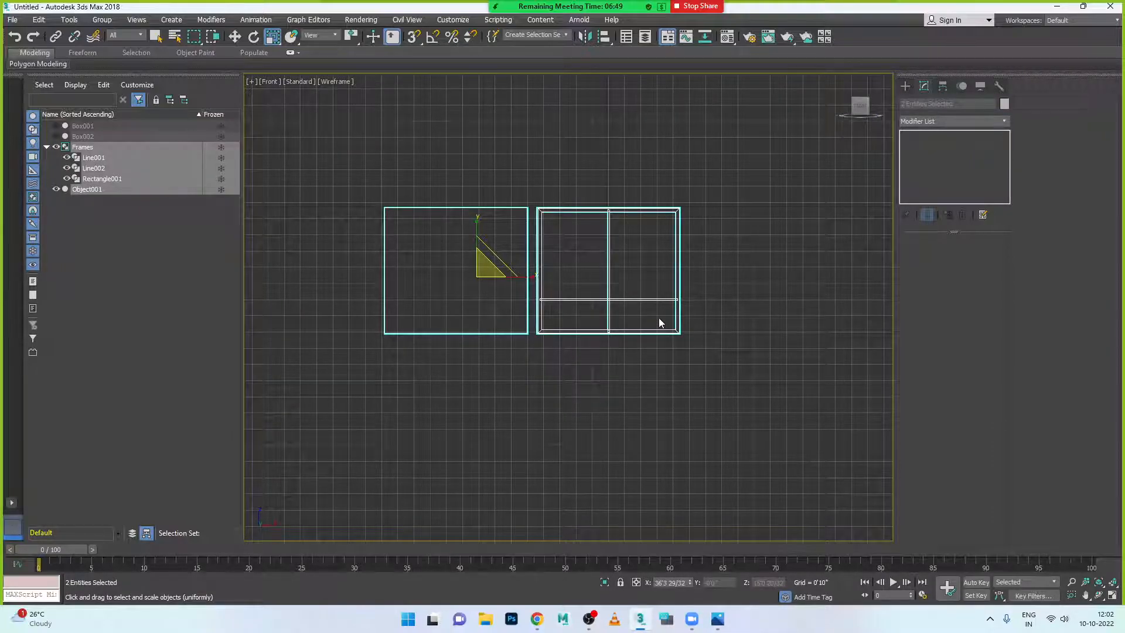
# - Select the Frames group and zoom in to fit it
pyautogui.hotkey('ctrl', 'alt', 'z')
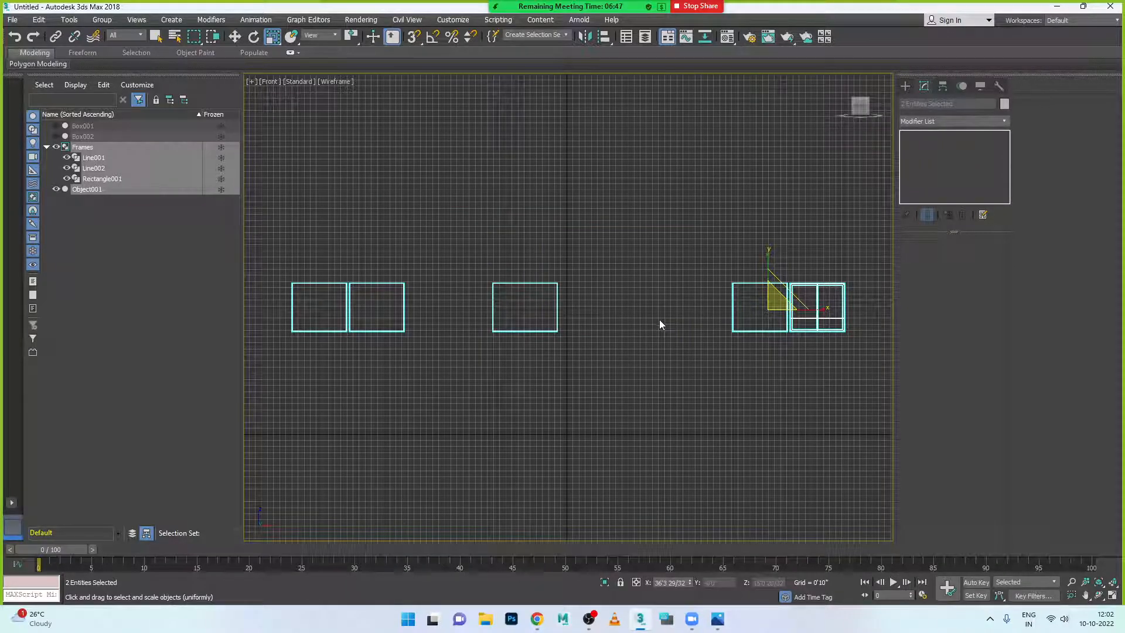
pyautogui.scroll(3, 765, 346)
pyautogui.scroll(-4, 698, 328)
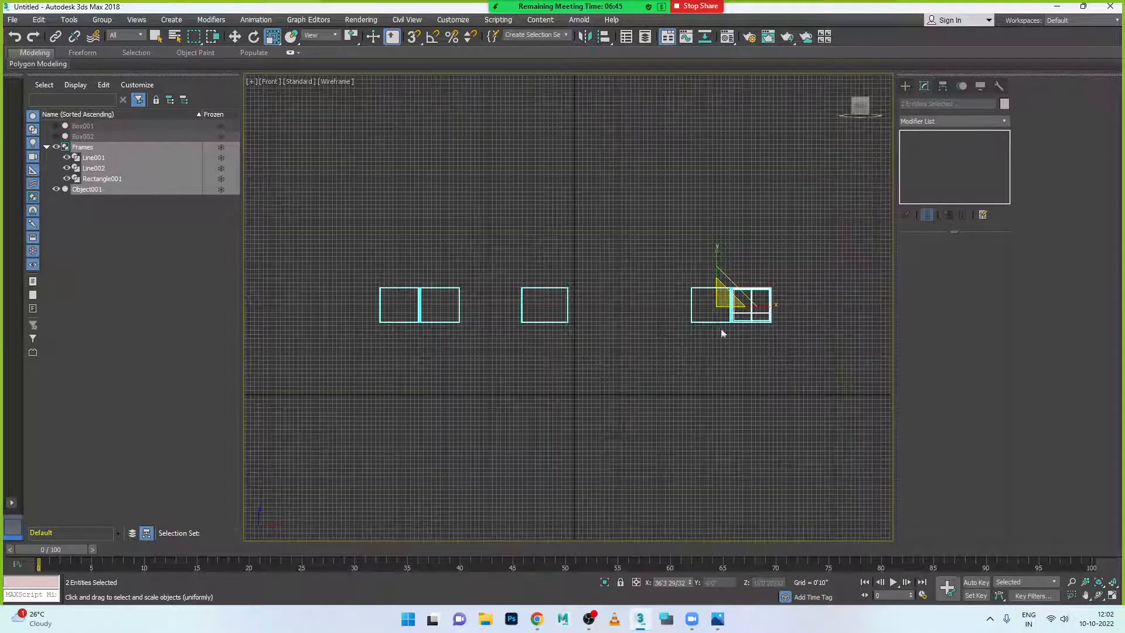
pyautogui.scroll(6, 778, 340)
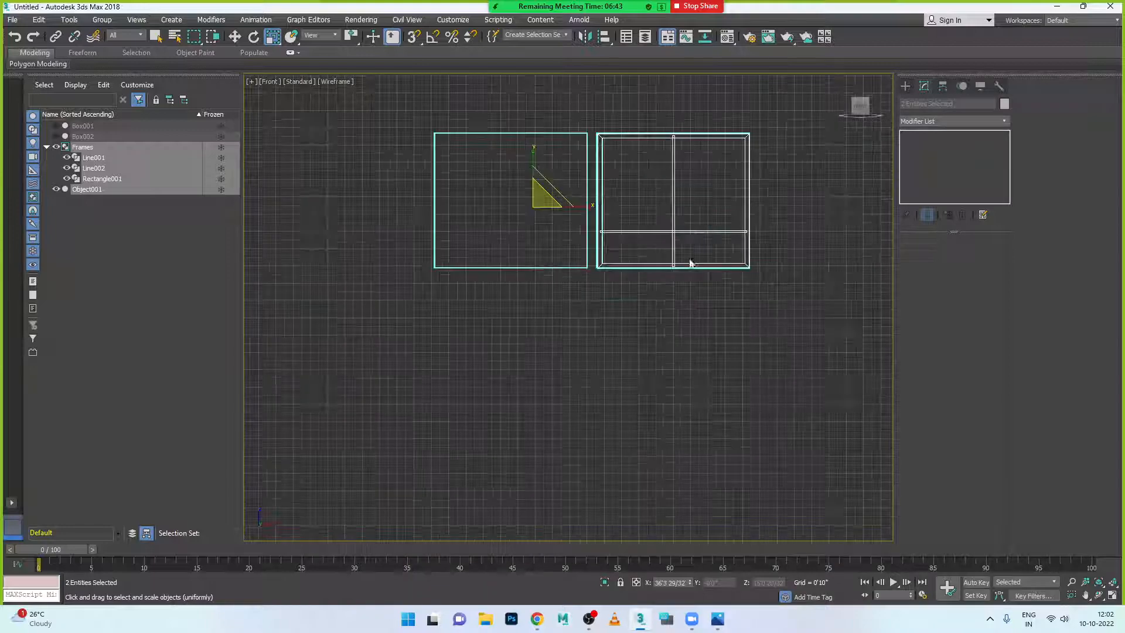
pyautogui.click(682, 234)
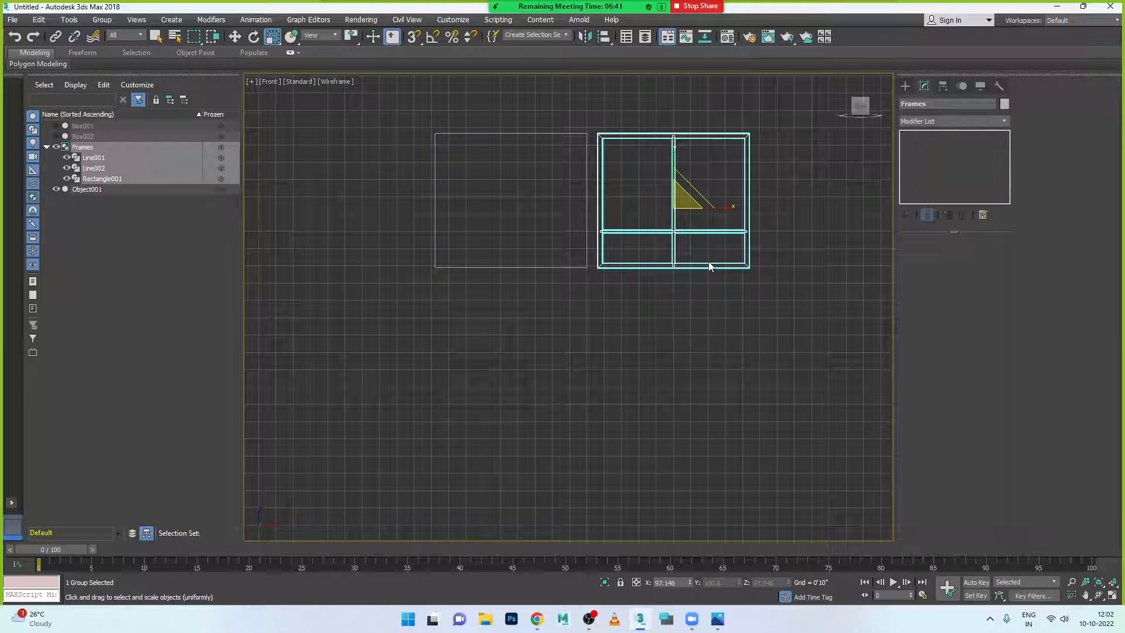
pyautogui.press('z')
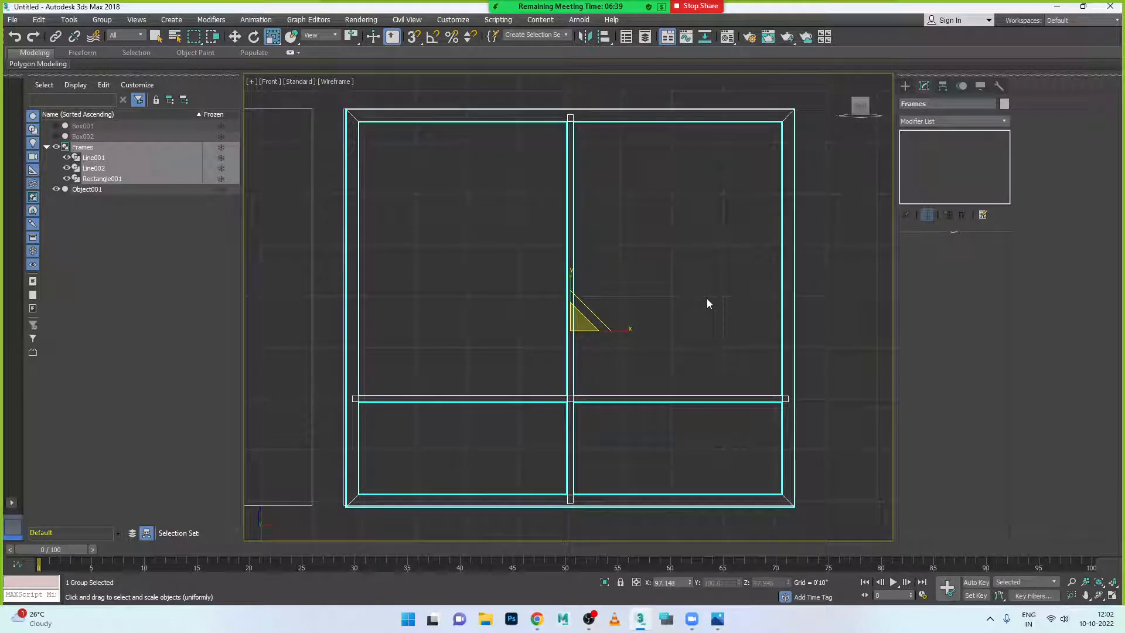
pyautogui.click(706, 298)
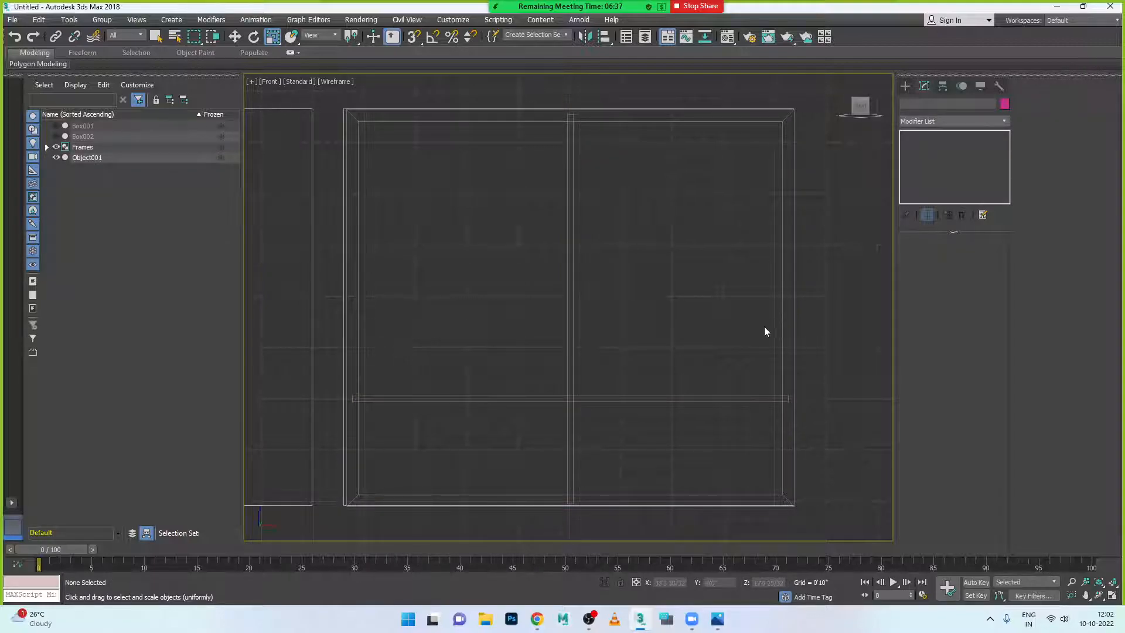
pyautogui.click(782, 323)
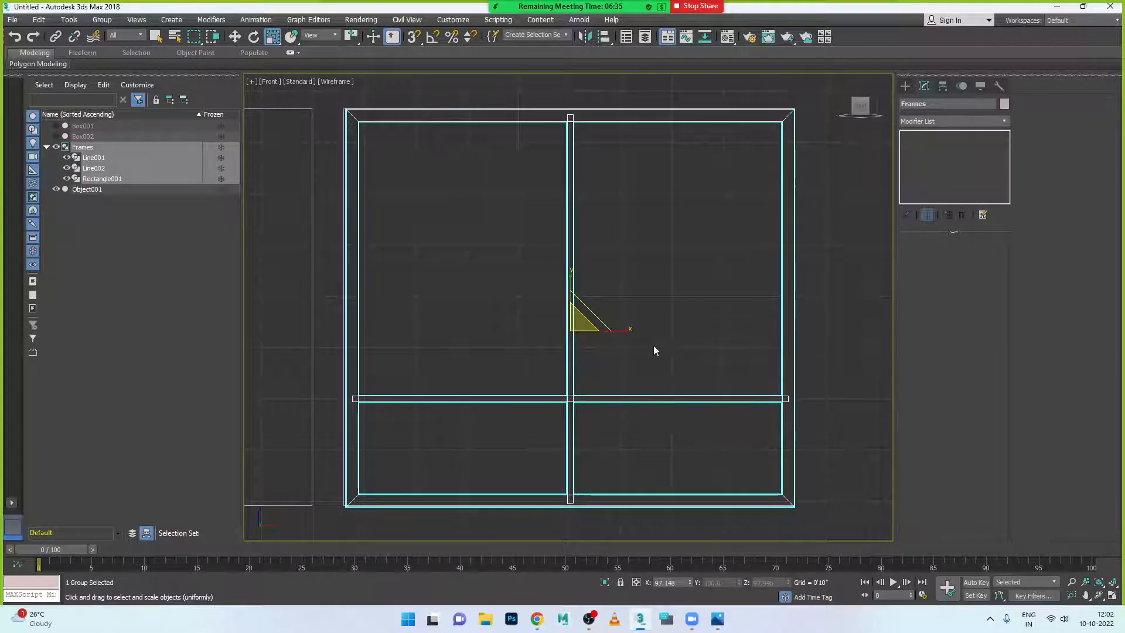
# - Nudge the Frames group slightly left and down, then check the fit in Perspective
pyautogui.press('w')
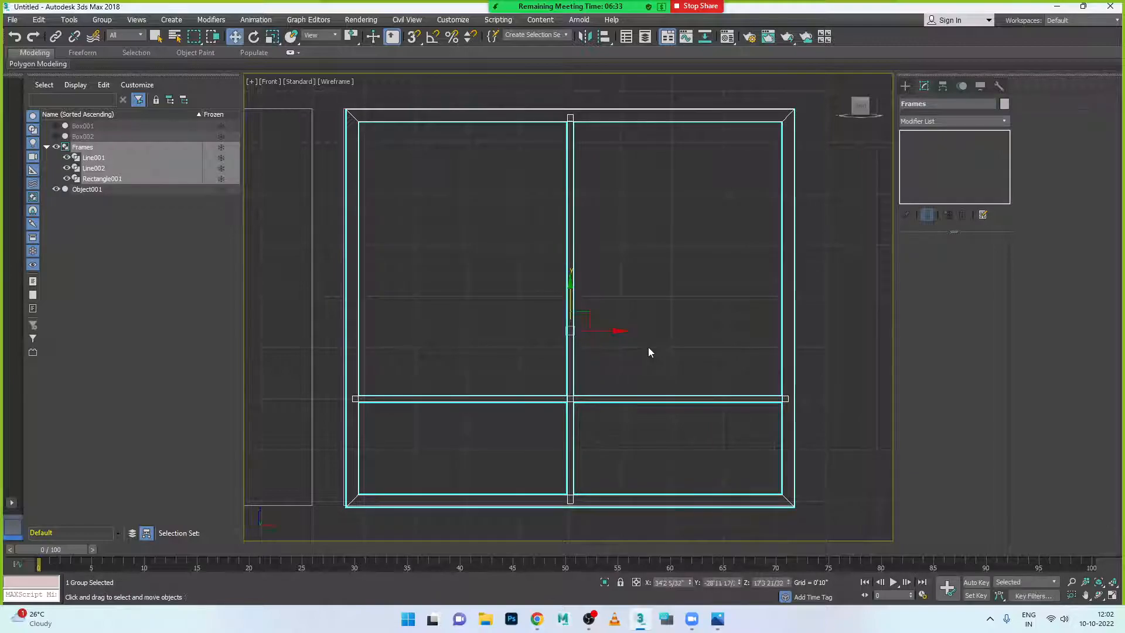
pyautogui.moveTo(618, 330)
pyautogui.mouseDown()
pyautogui.moveTo(567, 328)
pyautogui.moveTo(619, 340)
pyautogui.mouseUp()
pyautogui.moveTo(572, 285); pyautogui.dragTo(580, 285)
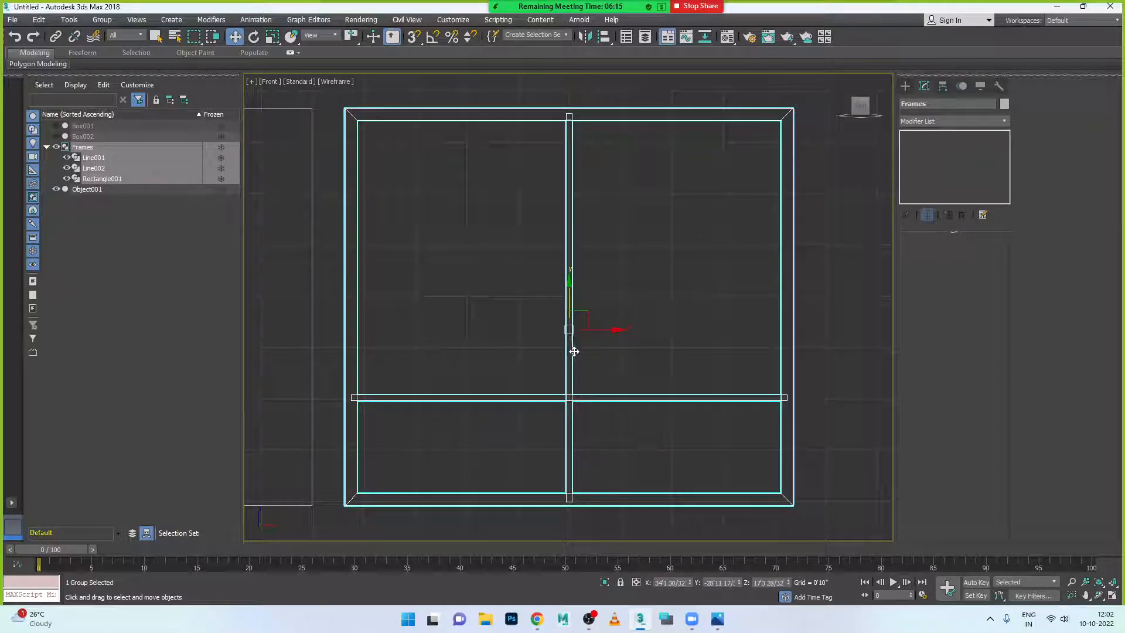
pyautogui.click(589, 322)
pyautogui.click(574, 372)
pyautogui.hotkey('alt', 'w')
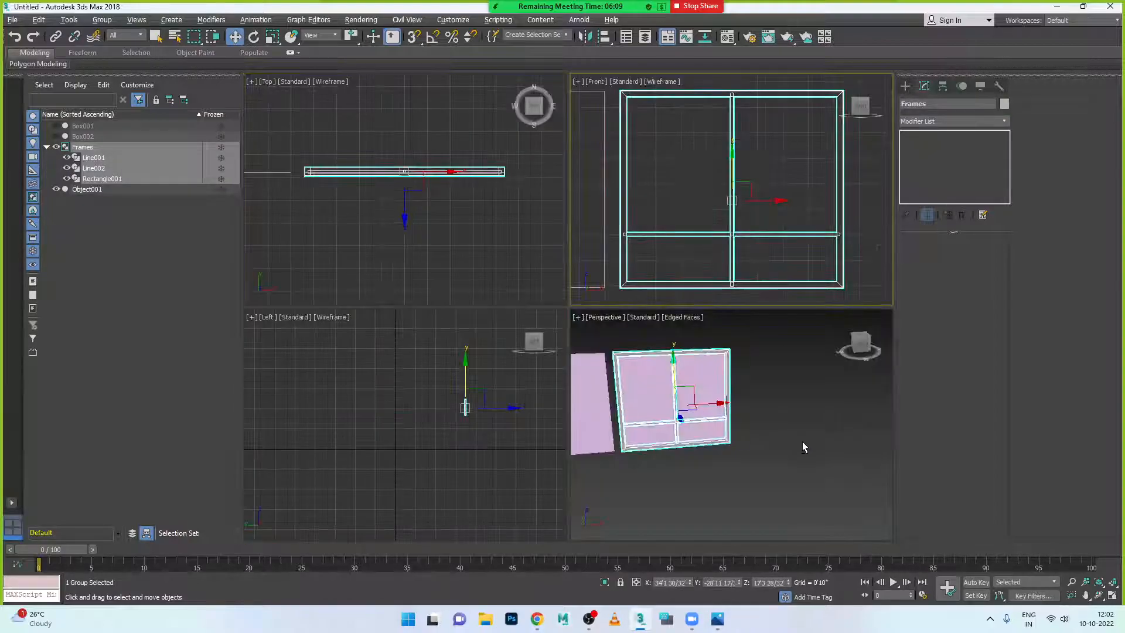
pyautogui.rightClick(804, 441)
pyautogui.hotkey('alt', 'w')
pyautogui.scroll(-2, 744, 412)
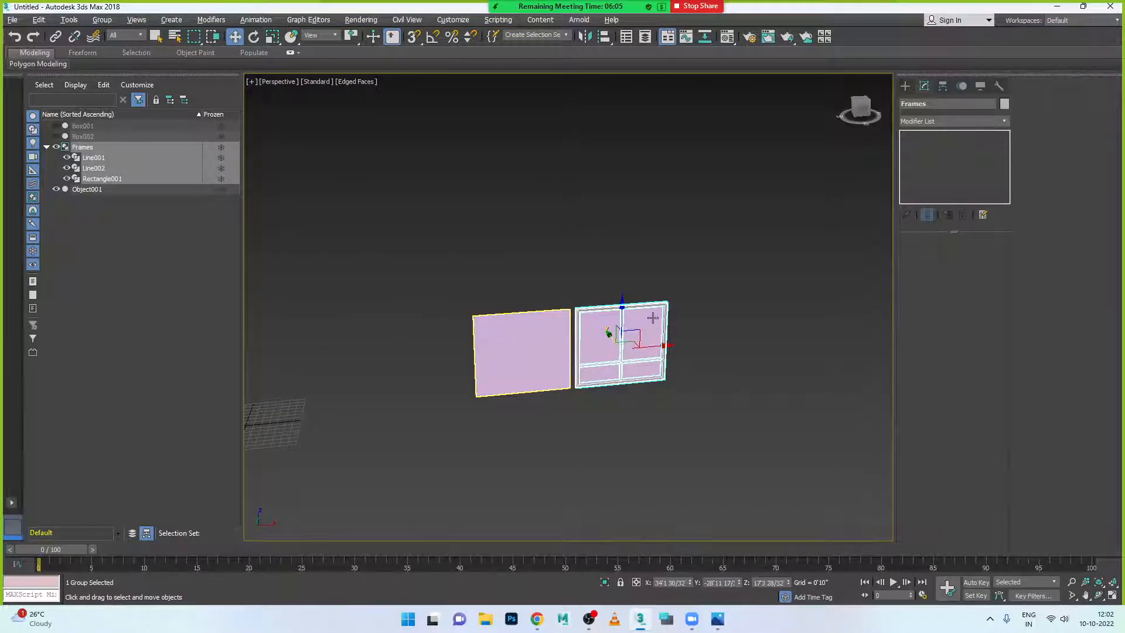
# - Shift-drag the Frames group left in the Front view onto the neighbouring panel as Frames001
pyautogui.click(688, 379)
pyautogui.scroll(6, 687, 380)
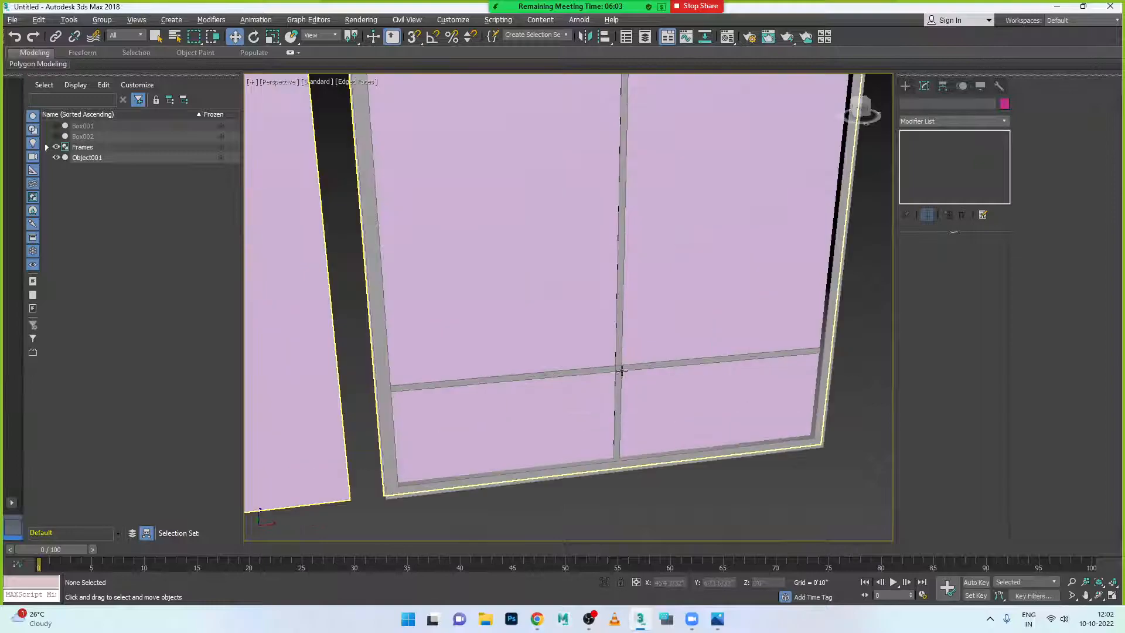
pyautogui.click(622, 373)
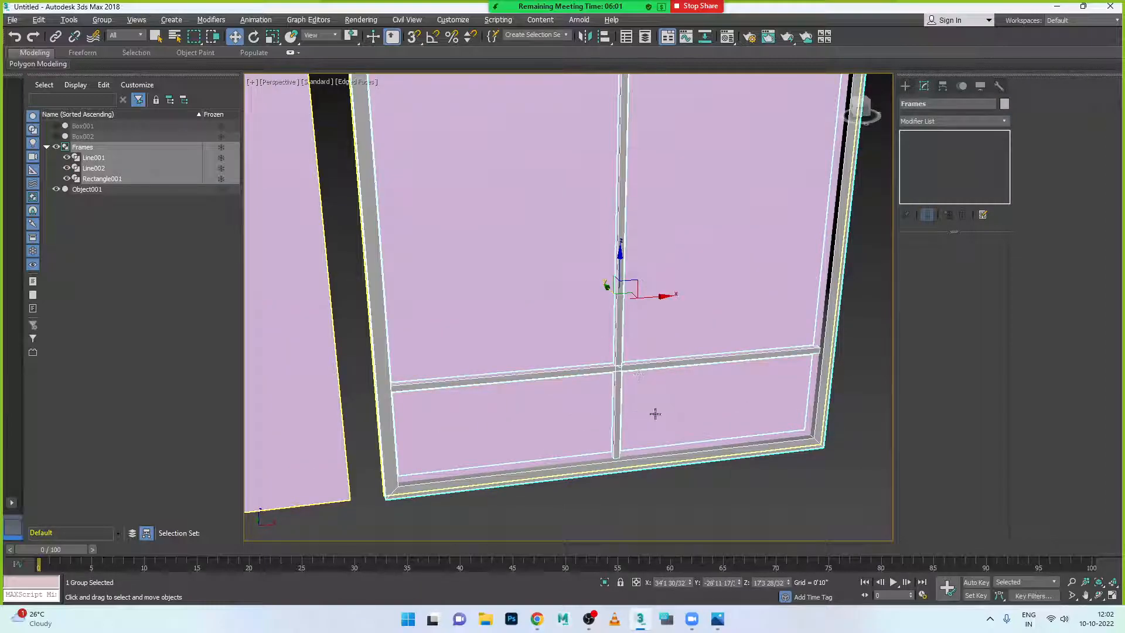
pyautogui.scroll(-7, 676, 333)
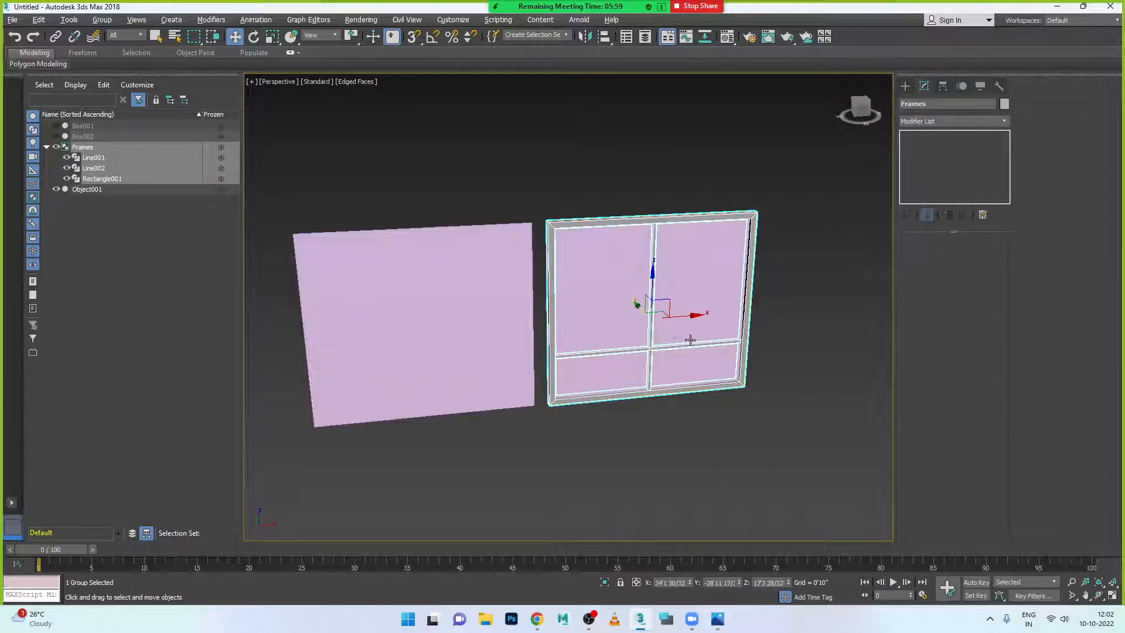
pyautogui.hotkey('alt', 'w')
pyautogui.hotkey('alt', 'w')
pyautogui.scroll(-8, 779, 262)
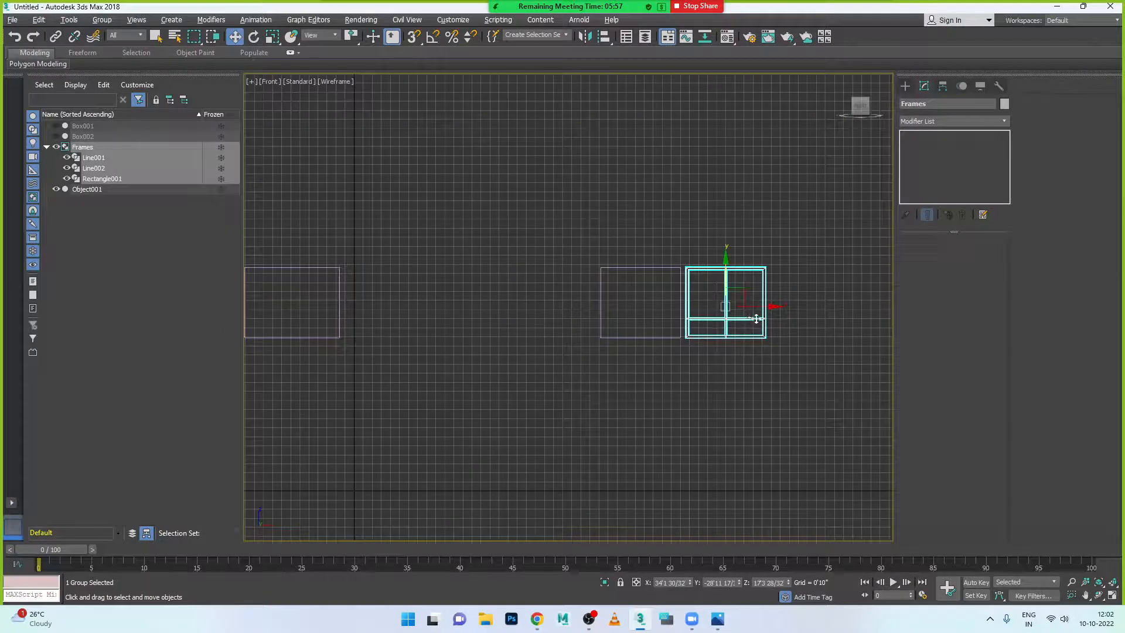
pyautogui.moveTo(760, 309); pyautogui.dragTo(687, 307)
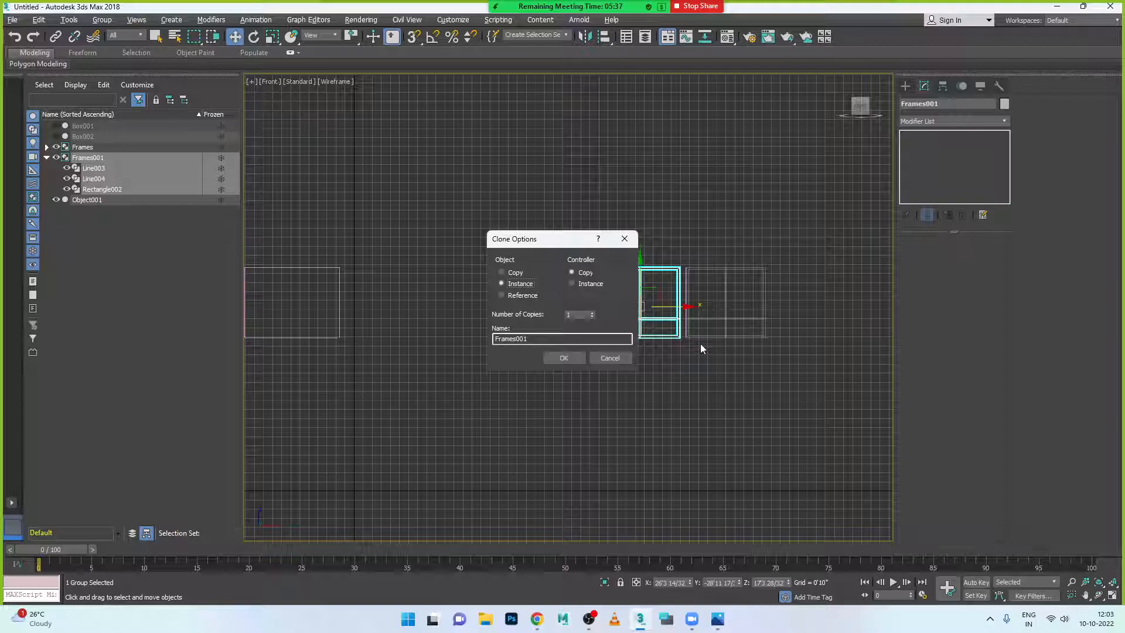
# - Clone the Frames group as three instances, Frames002–Frames004
pyautogui.click(592, 313)
pyautogui.click(572, 357)
pyautogui.scroll(-3, 668, 419)
pyautogui.scroll(2, 502, 364)
pyautogui.scroll(-3, 510, 372)
pyautogui.scroll(4, 516, 380)
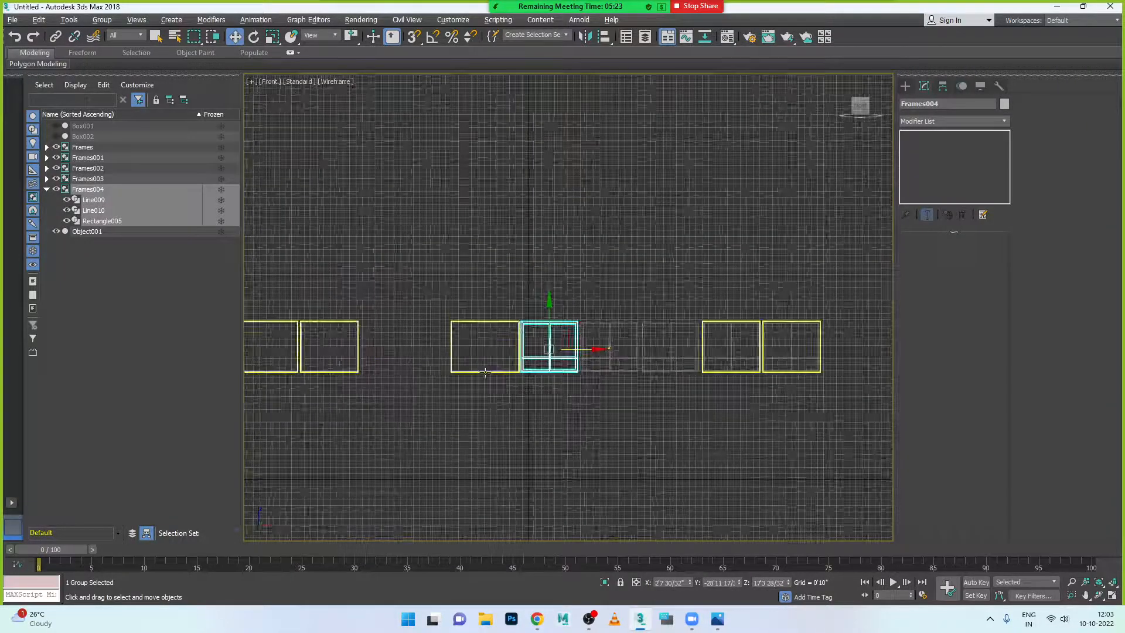
pyautogui.moveTo(480, 419); pyautogui.dragTo(591, 432, button='middle')
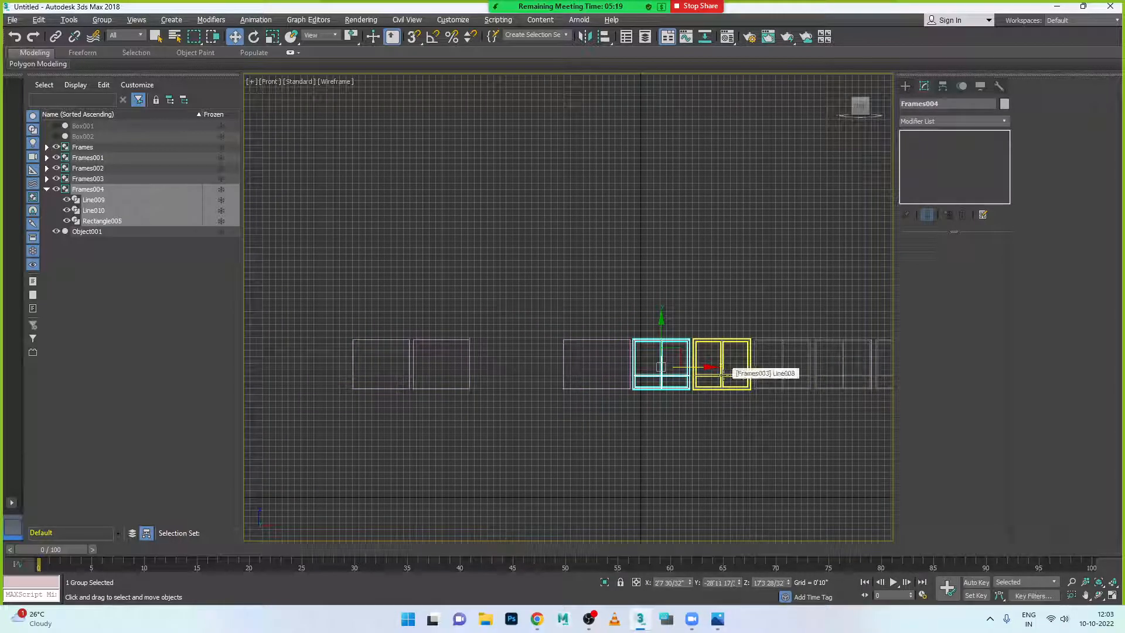
# - Select the four frame groups together and nudge them slightly
pyautogui.keyDown('ctrl'); pyautogui.click(725, 375); pyautogui.keyUp('ctrl')
pyautogui.keyDown('ctrl'); pyautogui.click(766, 380); pyautogui.keyUp('ctrl')
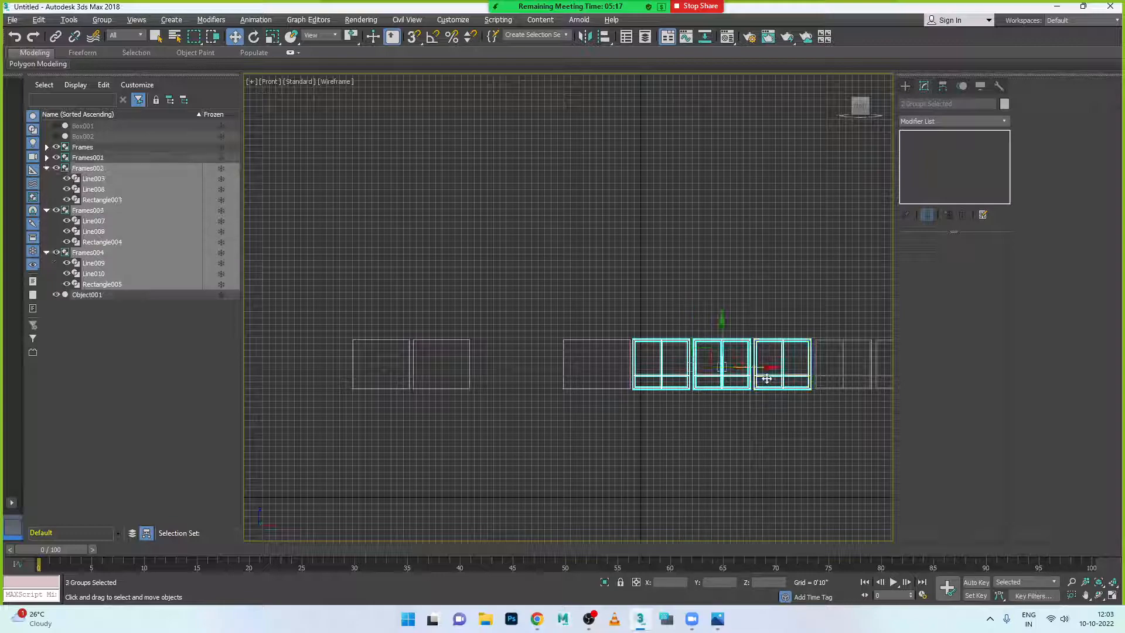
pyautogui.keyDown('ctrl'); pyautogui.click(817, 375); pyautogui.keyUp('ctrl')
pyautogui.moveTo(794, 368)
pyautogui.mouseDown()
pyautogui.moveTo(482, 369)
pyautogui.moveTo(724, 371)
pyautogui.moveTo(795, 390)
pyautogui.mouseUp()
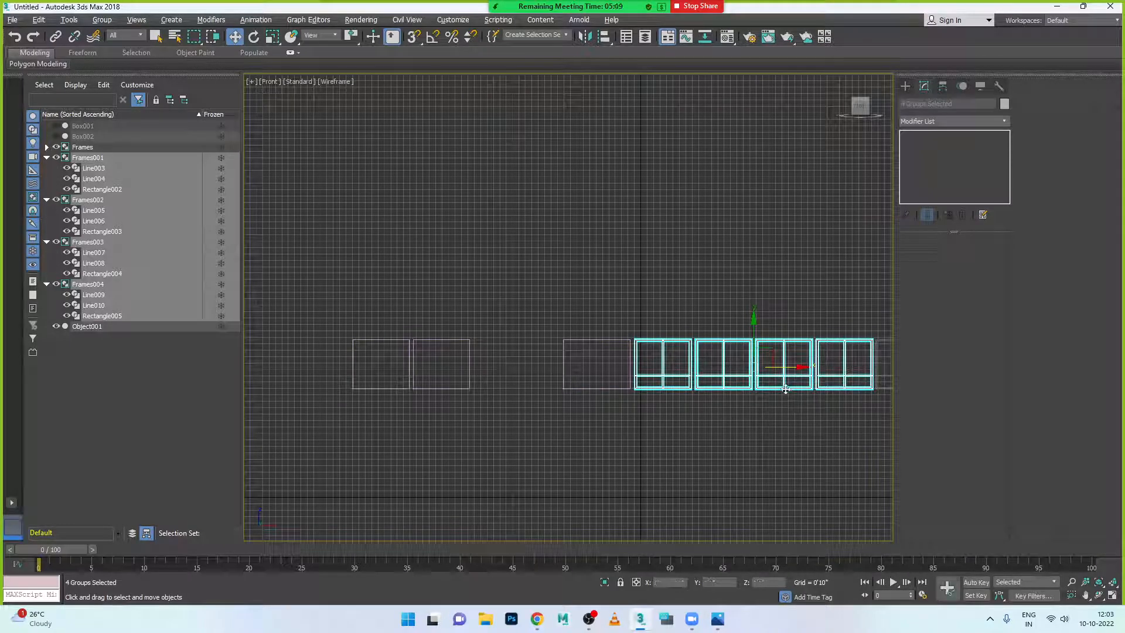
# - Move the groups left into pairs, putting Frames003 and Frames004 in the two left openings
pyautogui.keyDown('alt'); pyautogui.click(822, 385); pyautogui.keyUp('alt')
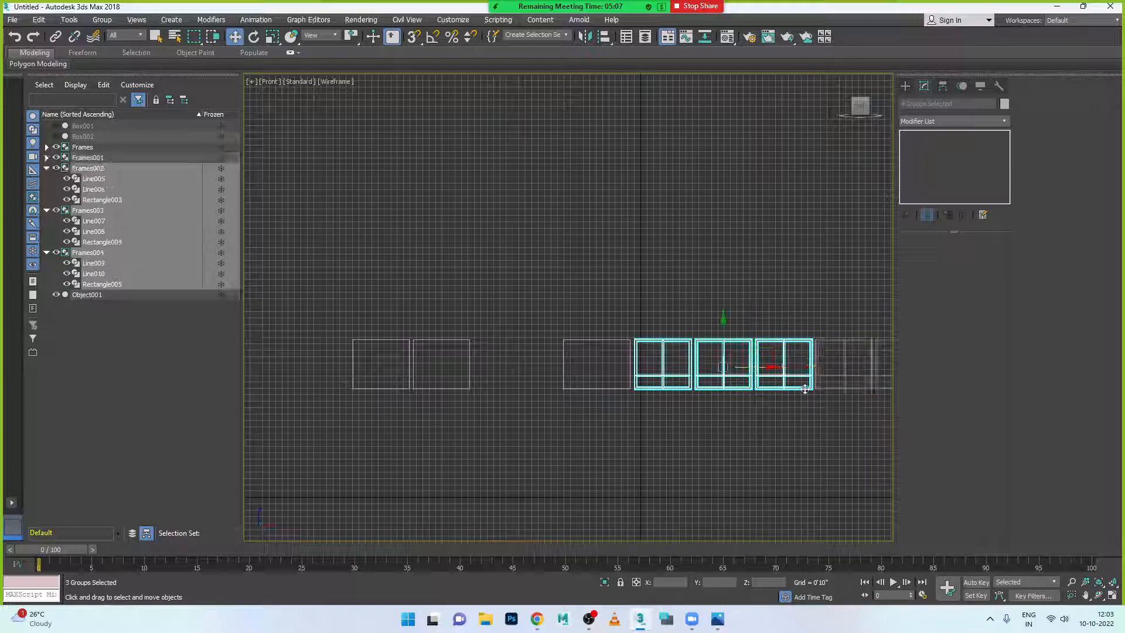
pyautogui.moveTo(773, 368); pyautogui.dragTo(590, 382)
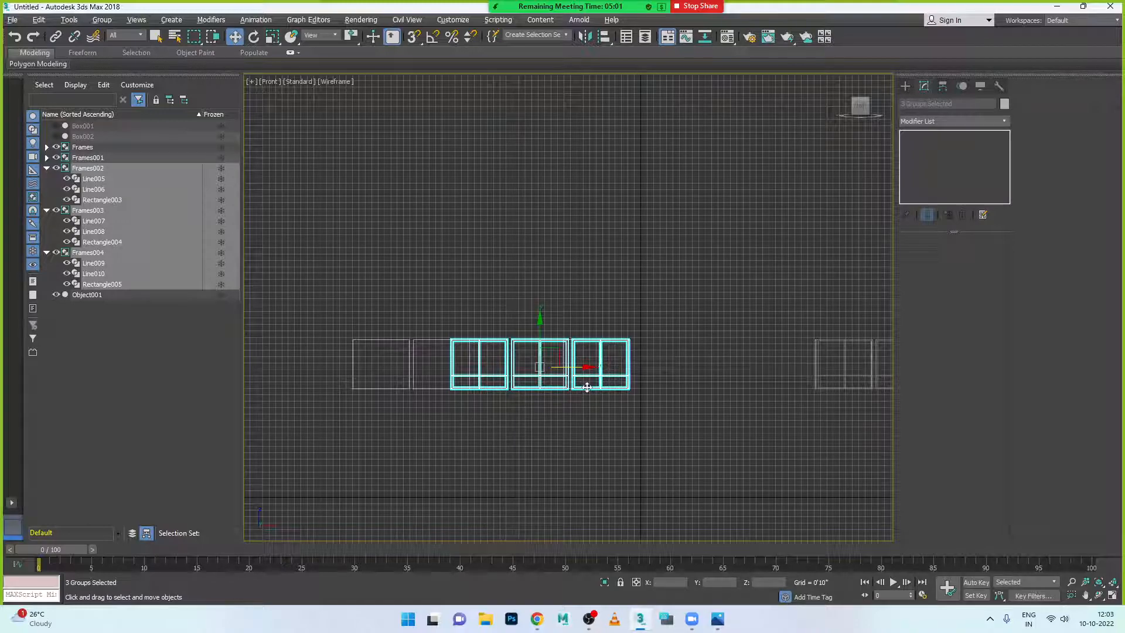
pyautogui.keyDown('alt'); pyautogui.click(587, 387); pyautogui.keyUp('alt')
pyautogui.moveTo(556, 368); pyautogui.dragTo(458, 367)
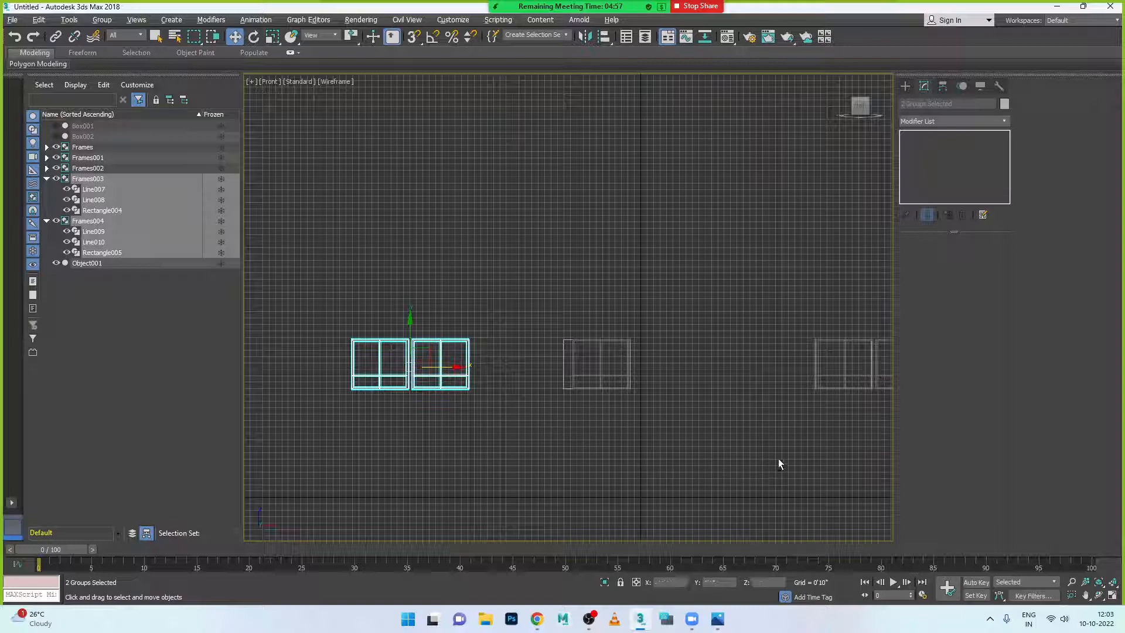
pyautogui.hotkey('alt', 'w')
# - Maximize the Perspective view, clear the selection and orbit around the window frames
pyautogui.middleClick(803, 410)
pyautogui.hotkey('alt', 'w')
pyautogui.scroll(-5, 780, 436)
pyautogui.scroll(-3, 776, 444)
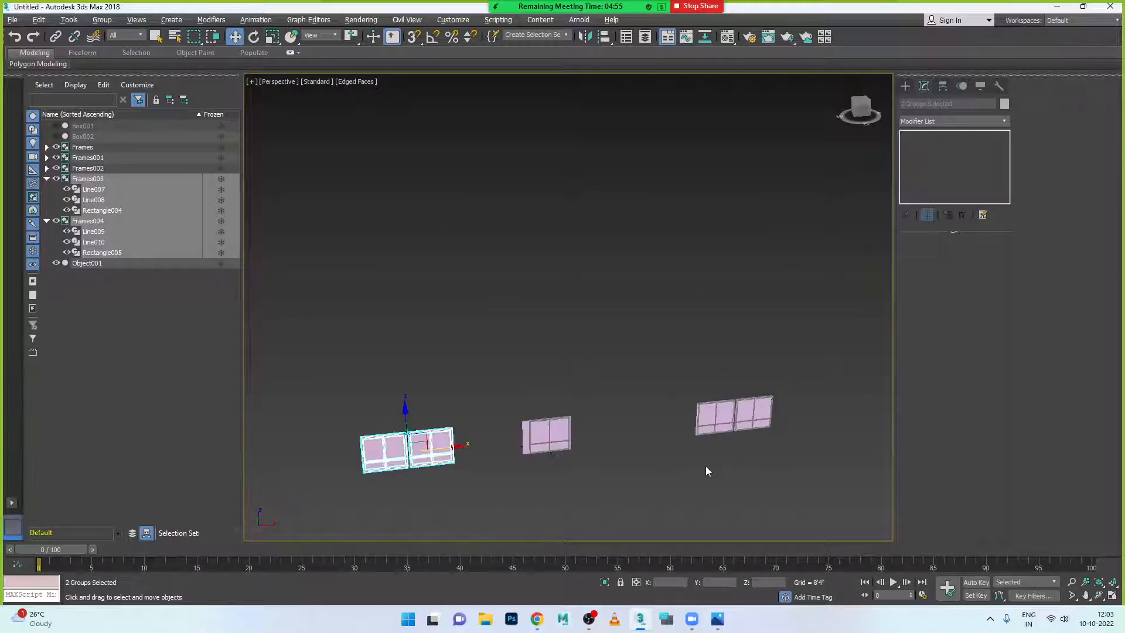
pyautogui.click(705, 466)
pyautogui.keyDown('alt'); pyautogui.moveTo(706, 470); pyautogui.dragTo(638, 467, button='middle'); pyautogui.keyUp('alt')
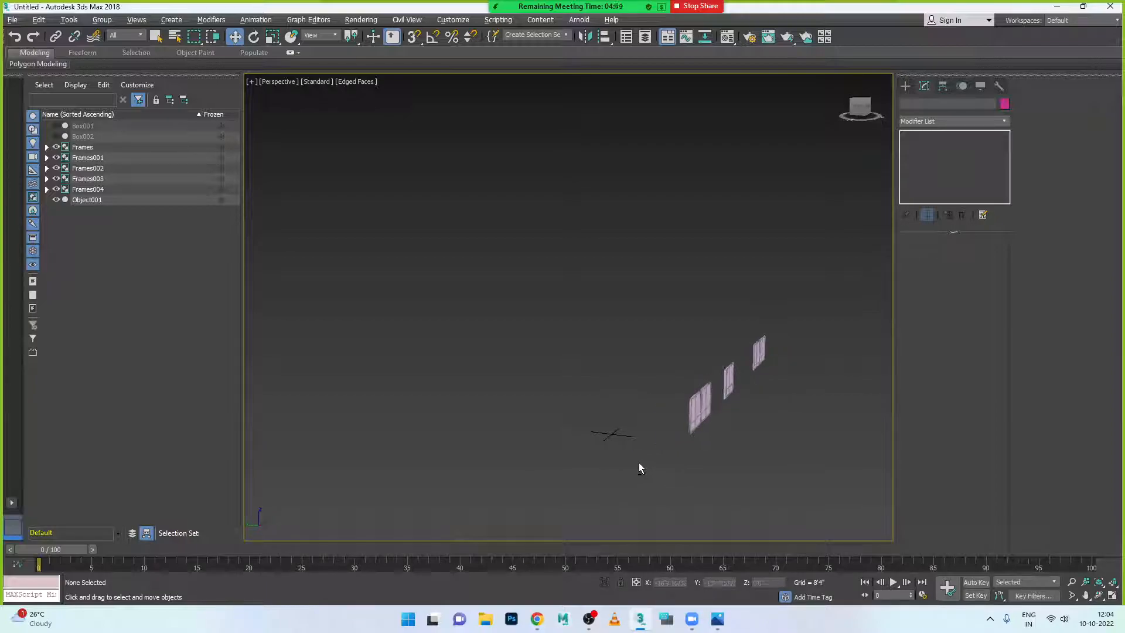
# - Unhide all building boxes, view the facade from the front, and bring up the reference photo
pyautogui.rightClick(745, 407)
pyautogui.moveTo(771, 381)
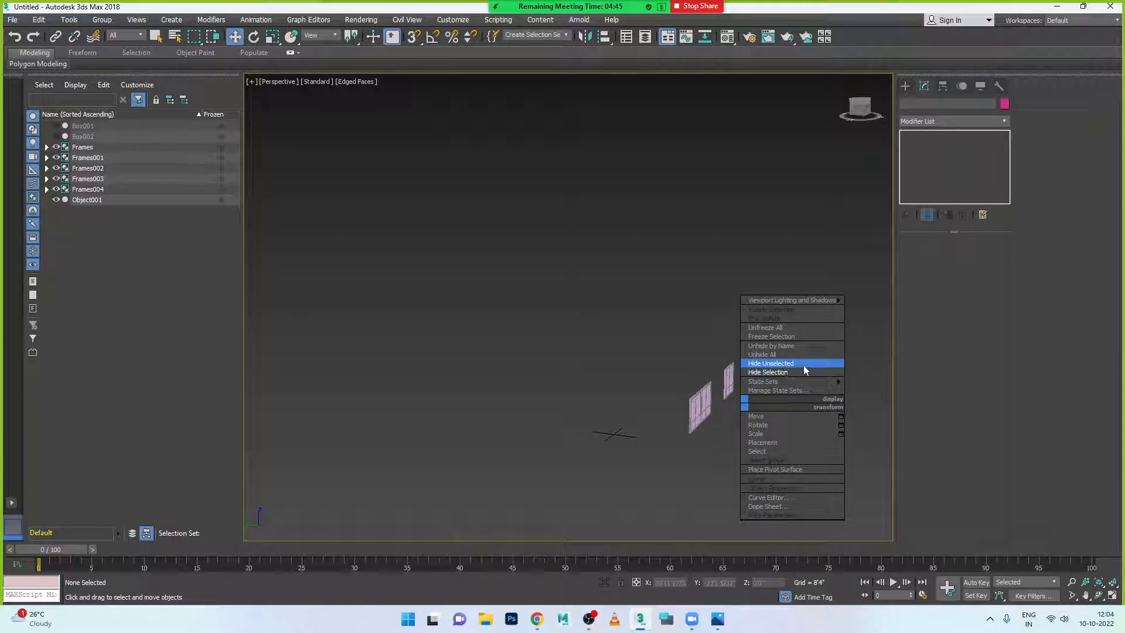
pyautogui.click(784, 359)
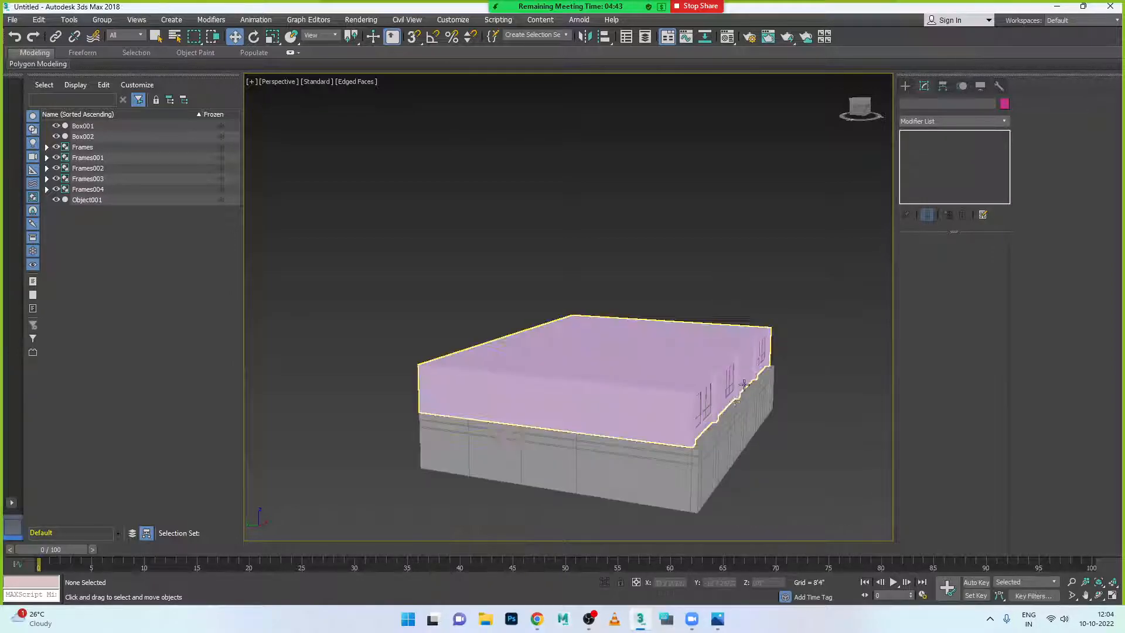
pyautogui.keyDown('alt'); pyautogui.moveTo(788, 460); pyautogui.dragTo(705, 457, button='middle'); pyautogui.keyUp('alt')
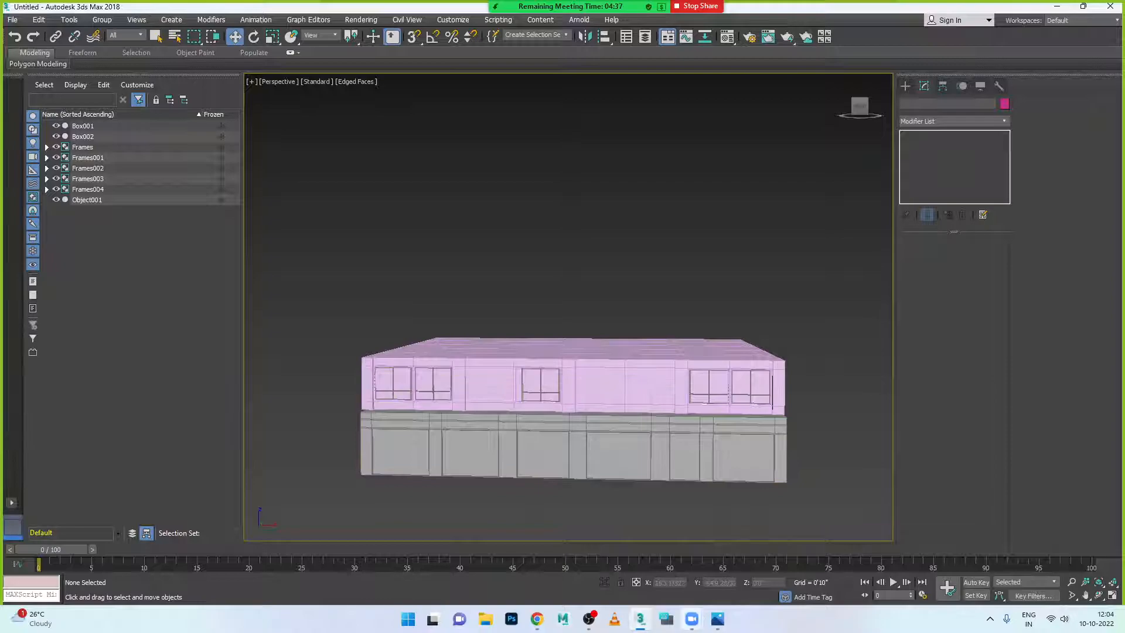
pyautogui.click(716, 620)
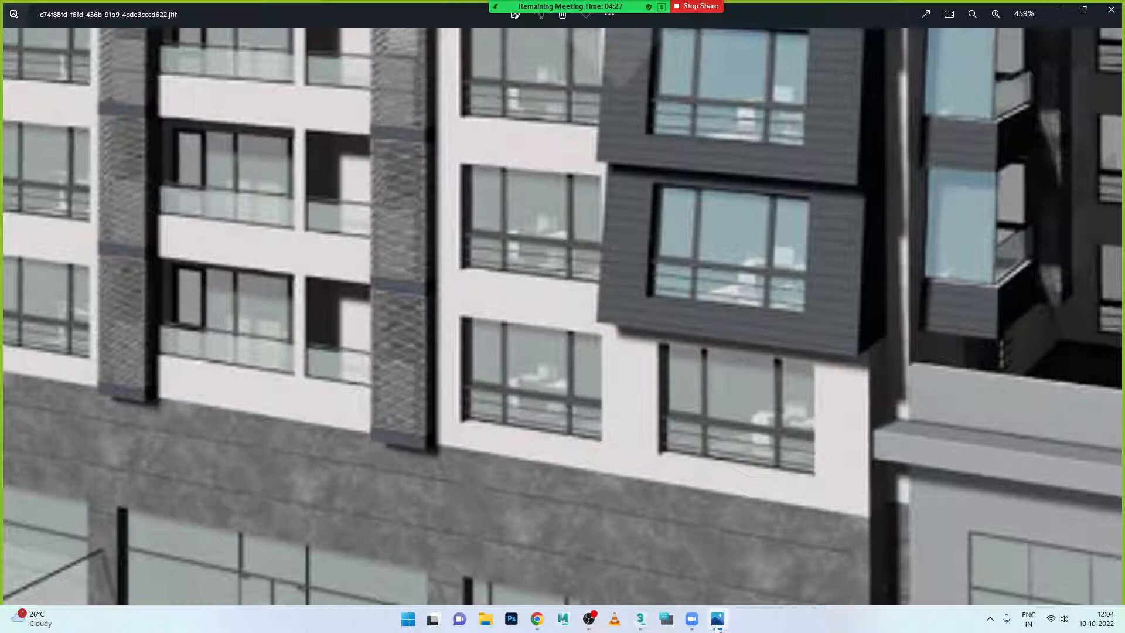
# - Zoom the reference photo out to about 235%, minimize it, then select Box002 and orbit
pyautogui.scroll(-5, 425, 370)
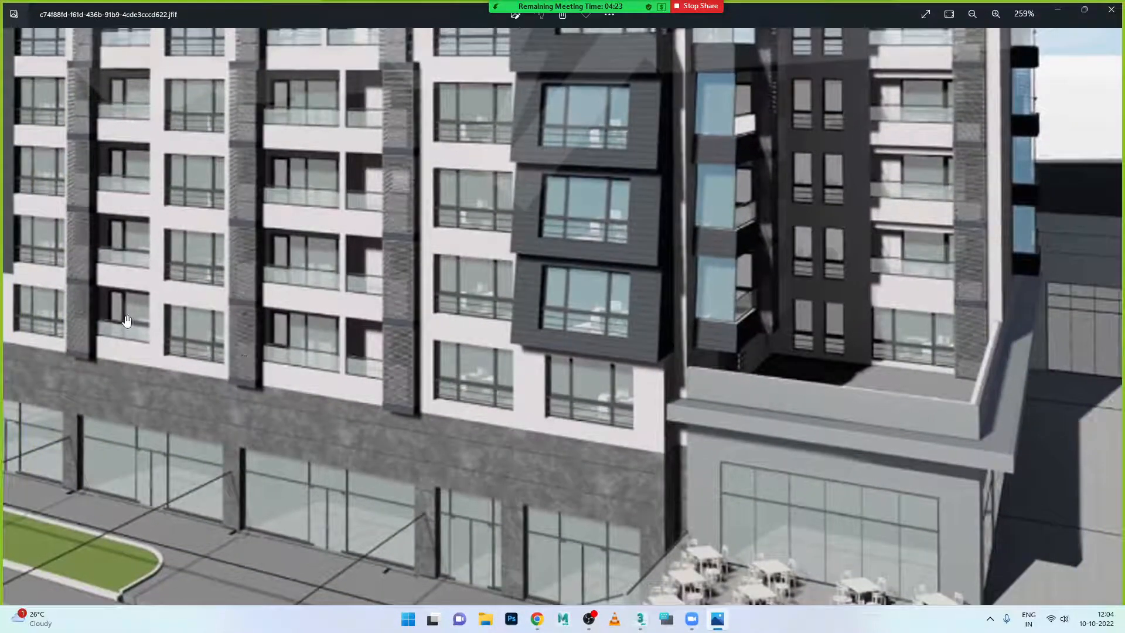
pyautogui.scroll(-1, 132, 325)
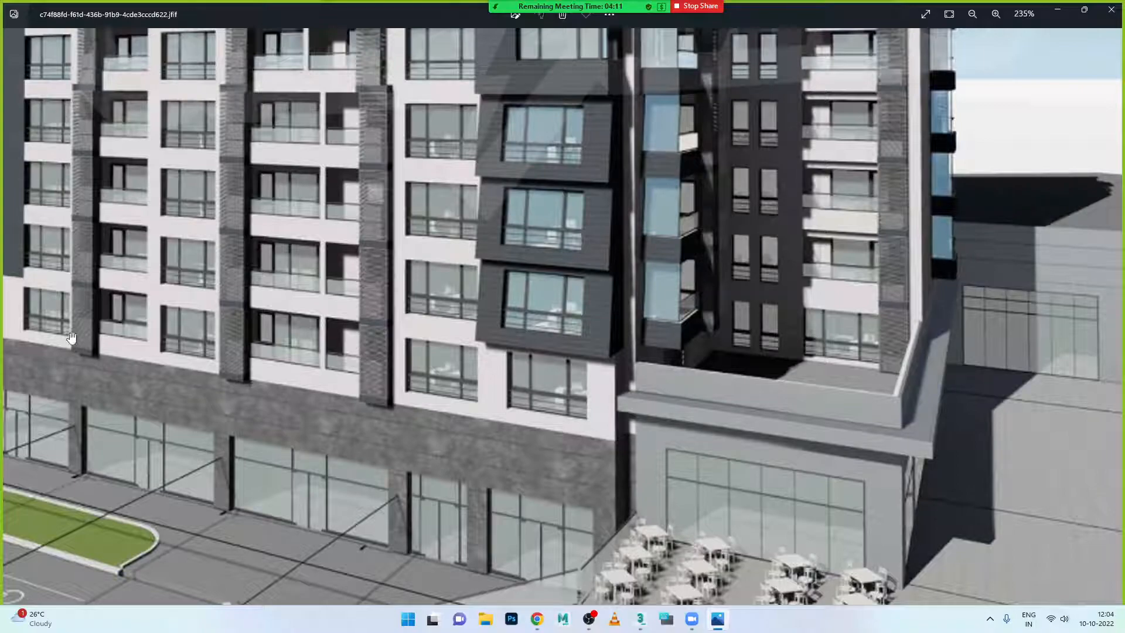
pyautogui.click(718, 620)
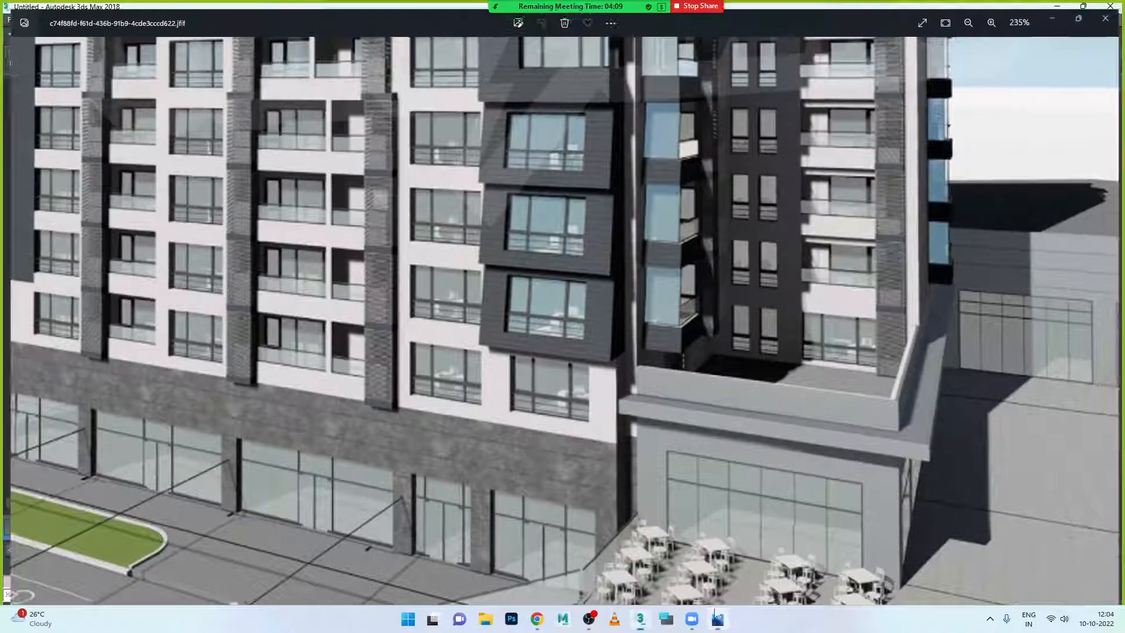
pyautogui.click(502, 400)
pyautogui.keyDown('alt'); pyautogui.moveTo(502, 400); pyautogui.dragTo(502, 427, button='middle'); pyautogui.keyUp('alt')
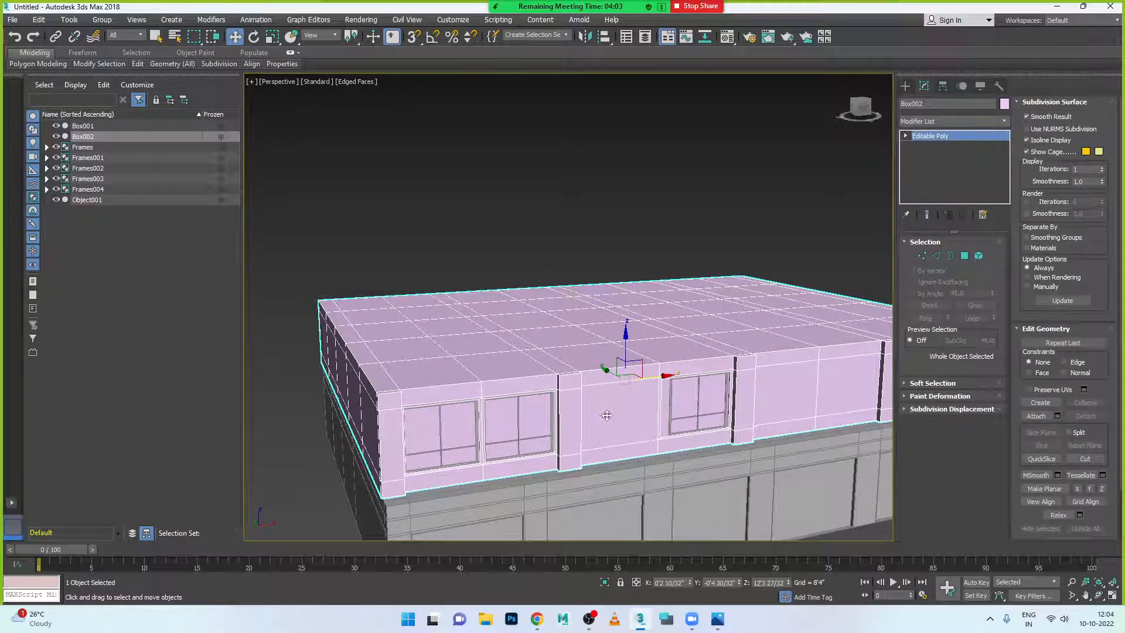
# - Select the facade panel faces of Box002 and detach them as Object002
pyautogui.click(964, 256)
pyautogui.click(637, 421)
pyautogui.keyDown('ctrl'); pyautogui.click(779, 409); pyautogui.keyUp('ctrl')
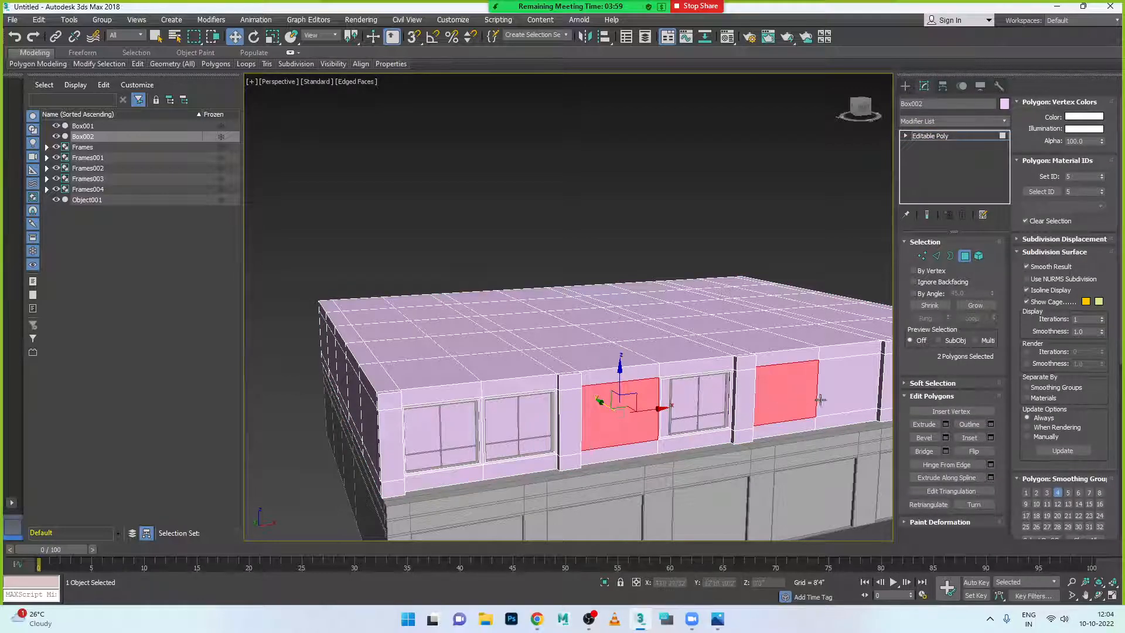
pyautogui.keyDown('ctrl'); pyautogui.click(821, 399); pyautogui.keyUp('ctrl')
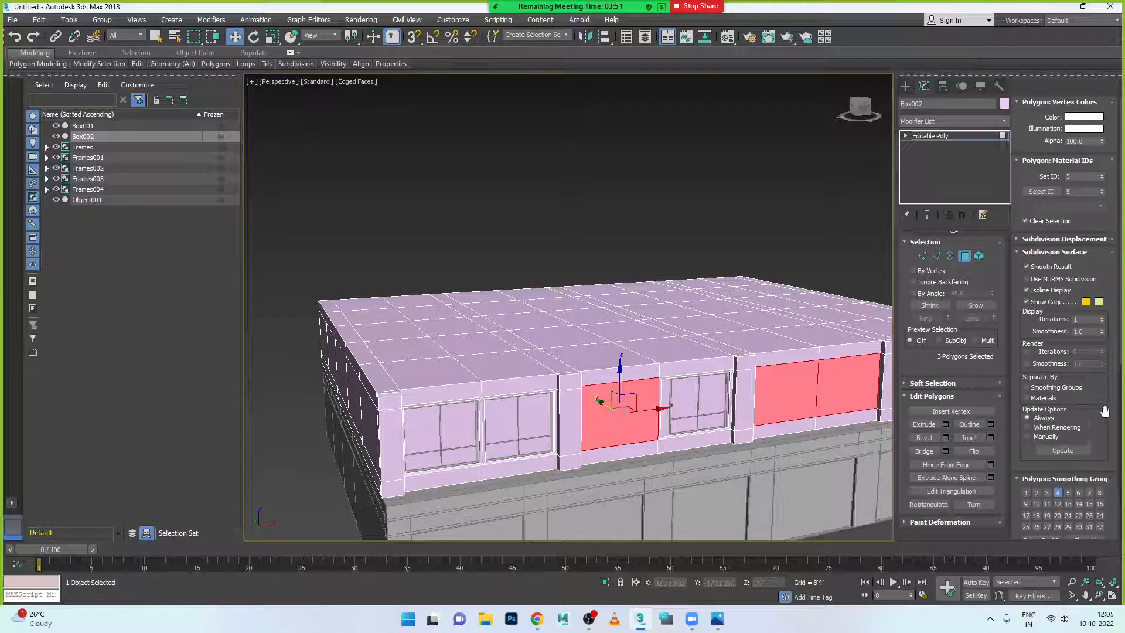
pyautogui.scroll(-5, 1105, 412)
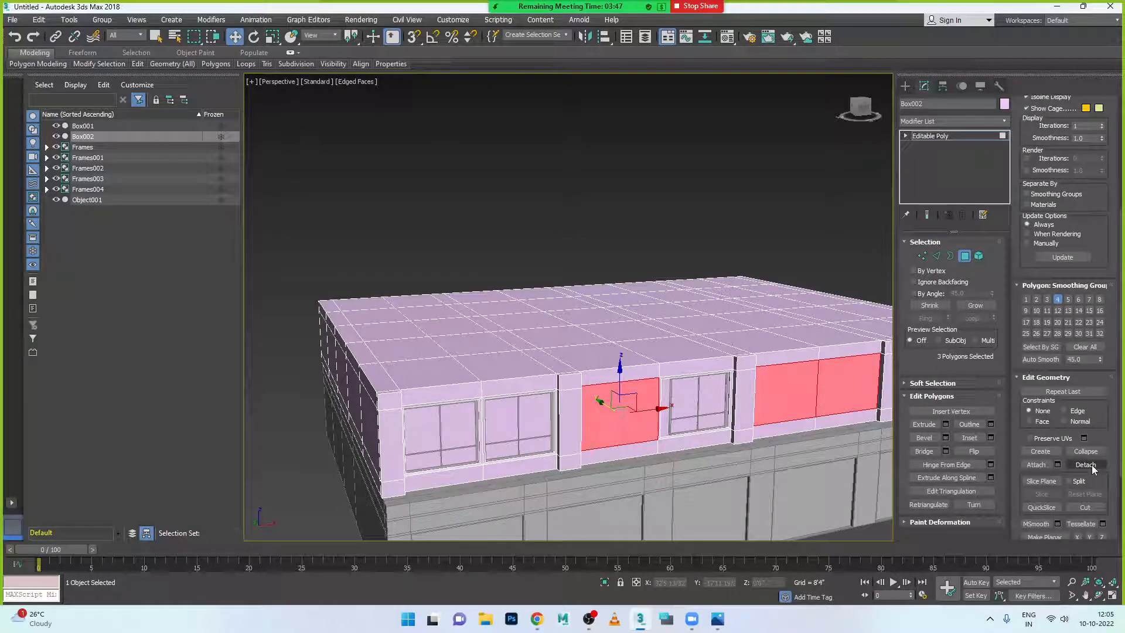
pyautogui.click(1093, 468)
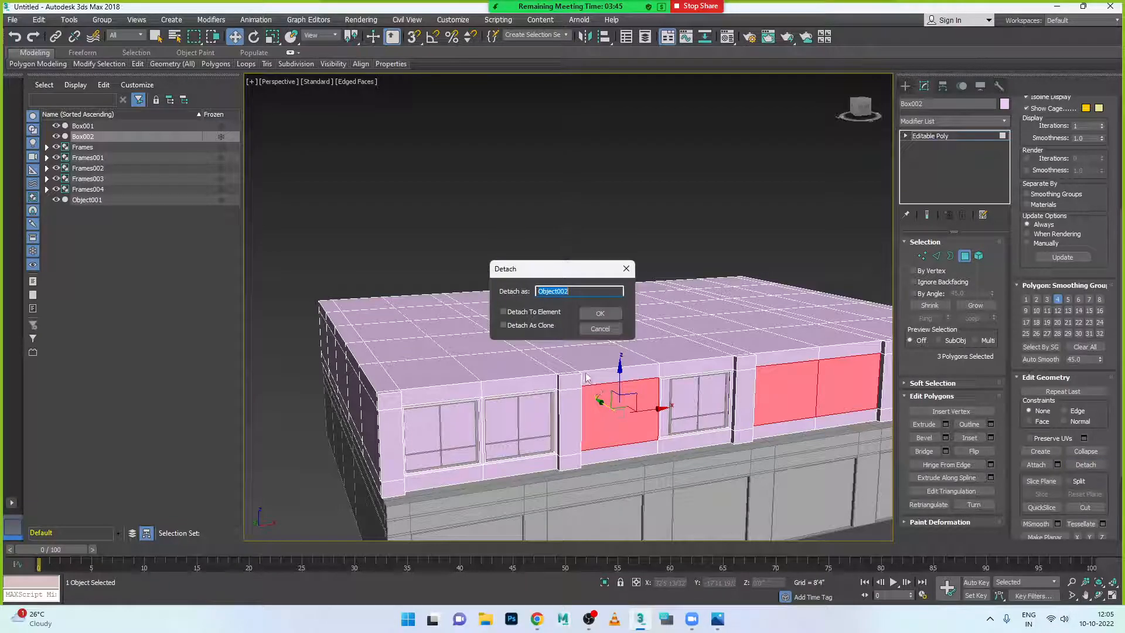
pyautogui.click(600, 313)
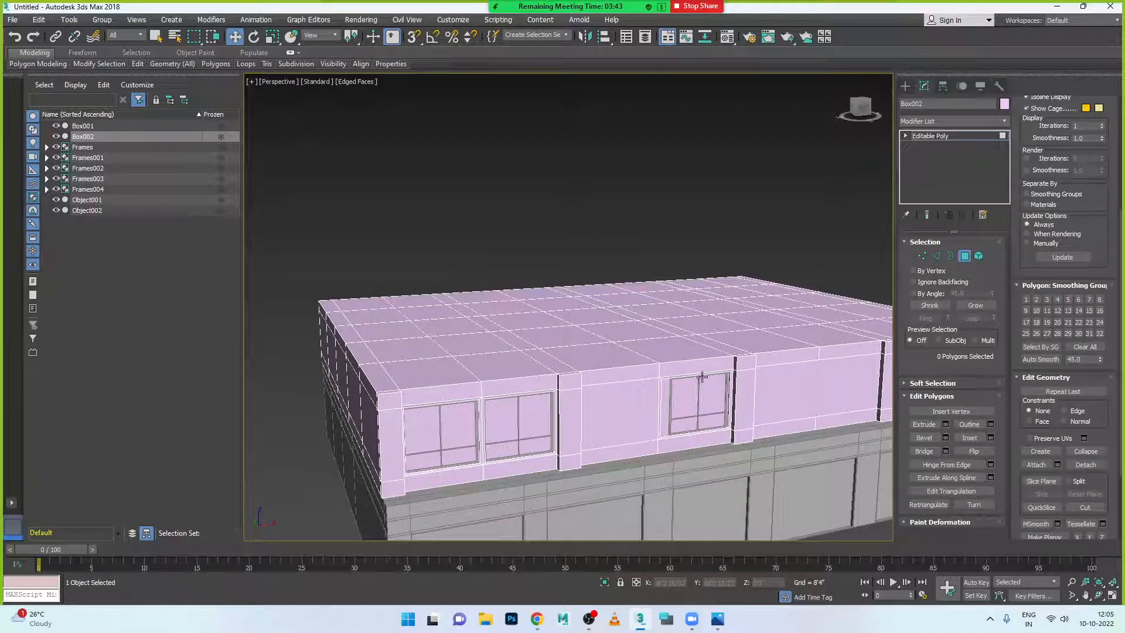
# - Pull Object002 out from the wall to check it, then undo the move
pyautogui.click(966, 260)
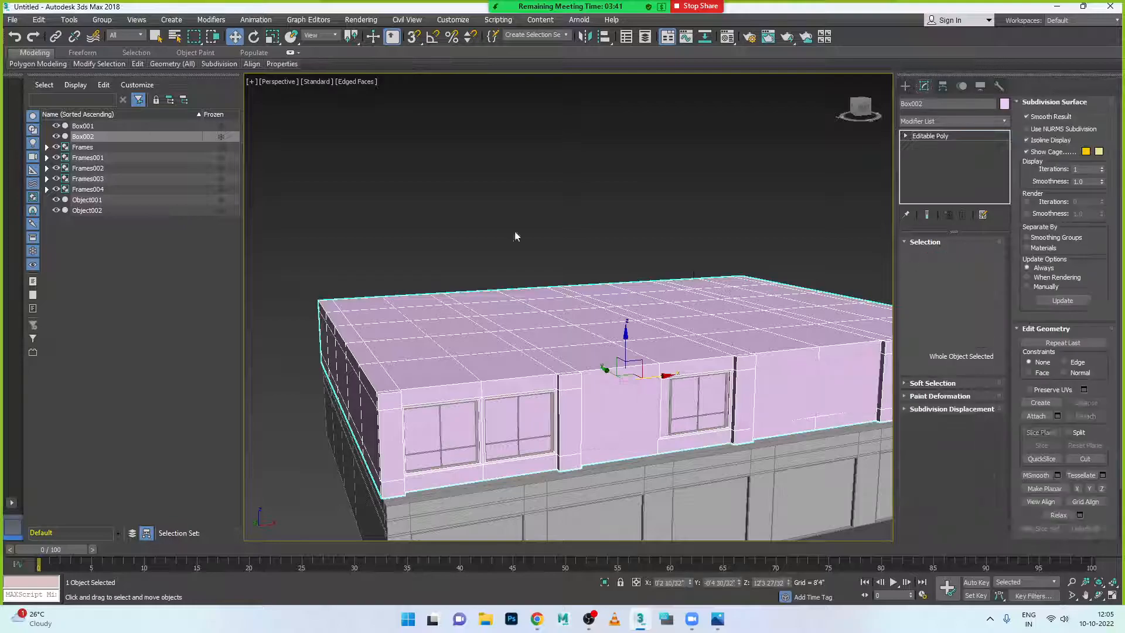
pyautogui.click(640, 421)
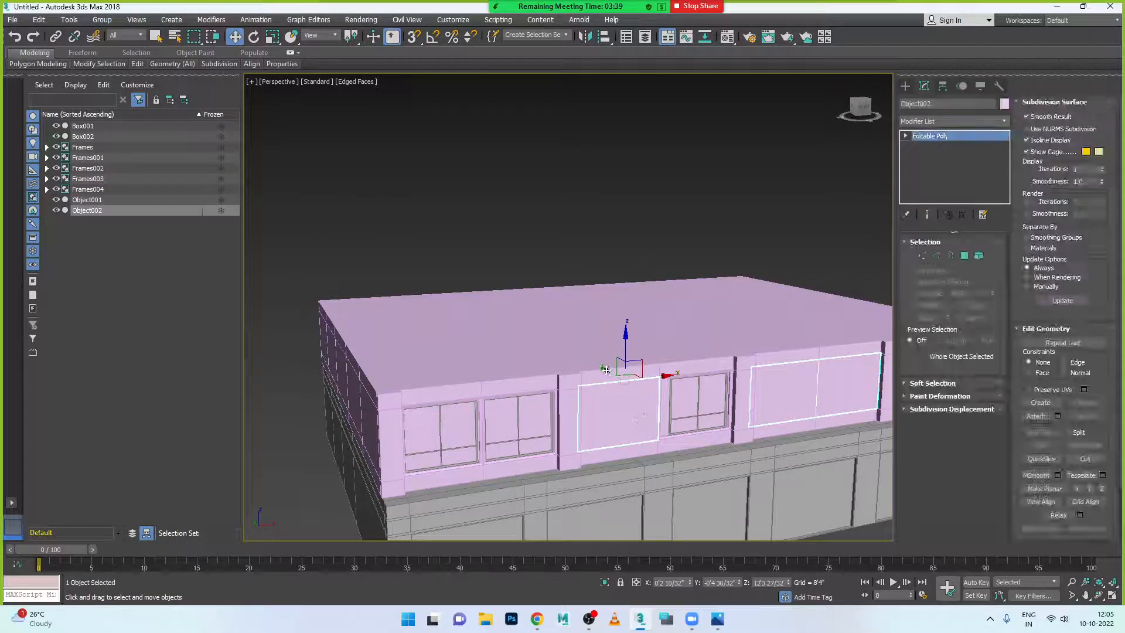
pyautogui.moveTo(604, 369); pyautogui.dragTo(600, 403)
pyautogui.scroll(-2, 600, 403)
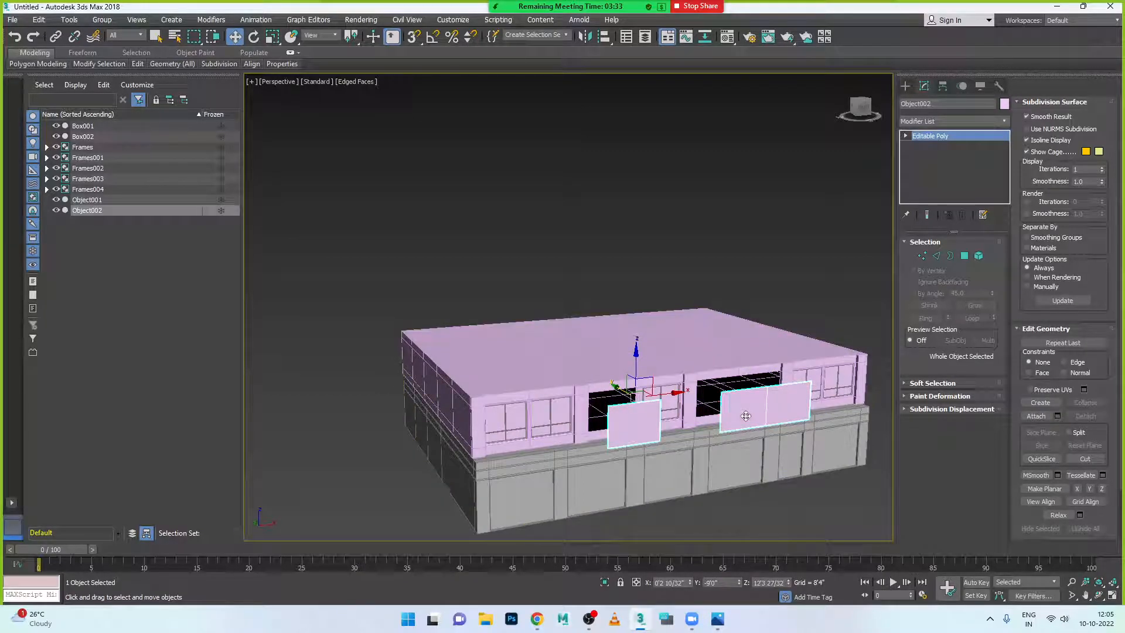
pyautogui.hotkey('ctrl', 'z')
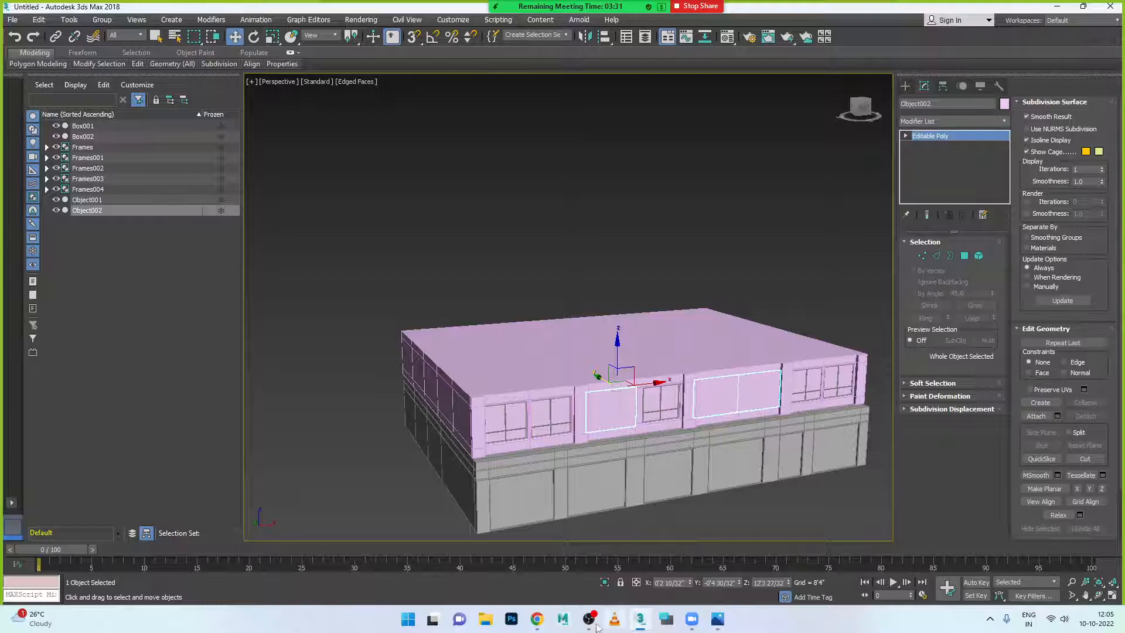
# - Compare with the reference, then Shift-drag the panels down as an instanced copy, Object003
pyautogui.click(716, 620)
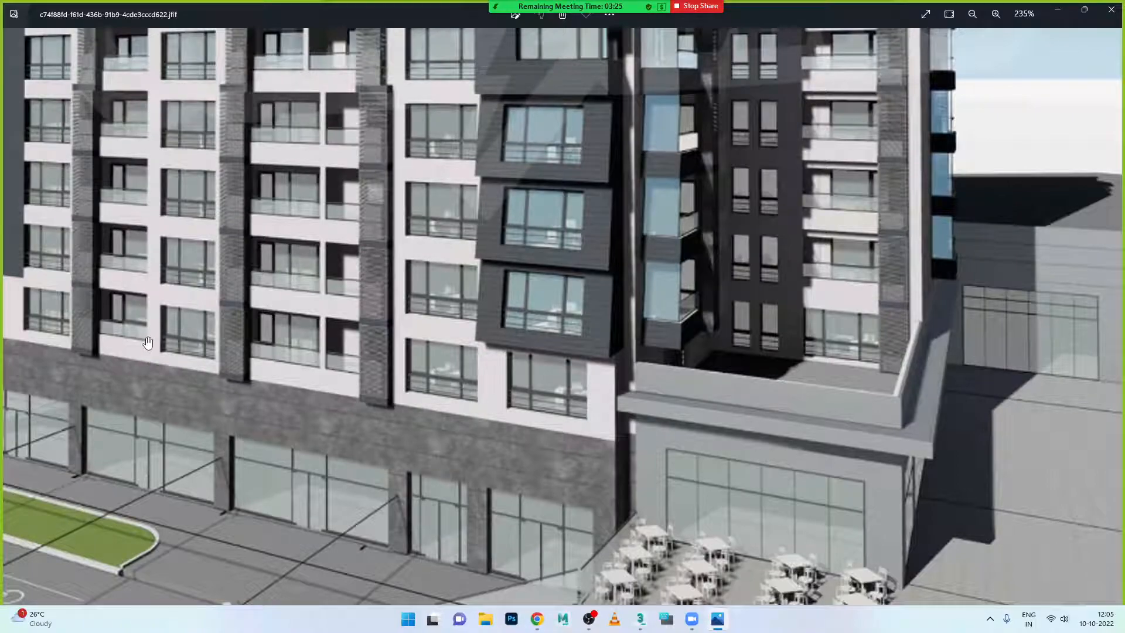
pyautogui.click(716, 625)
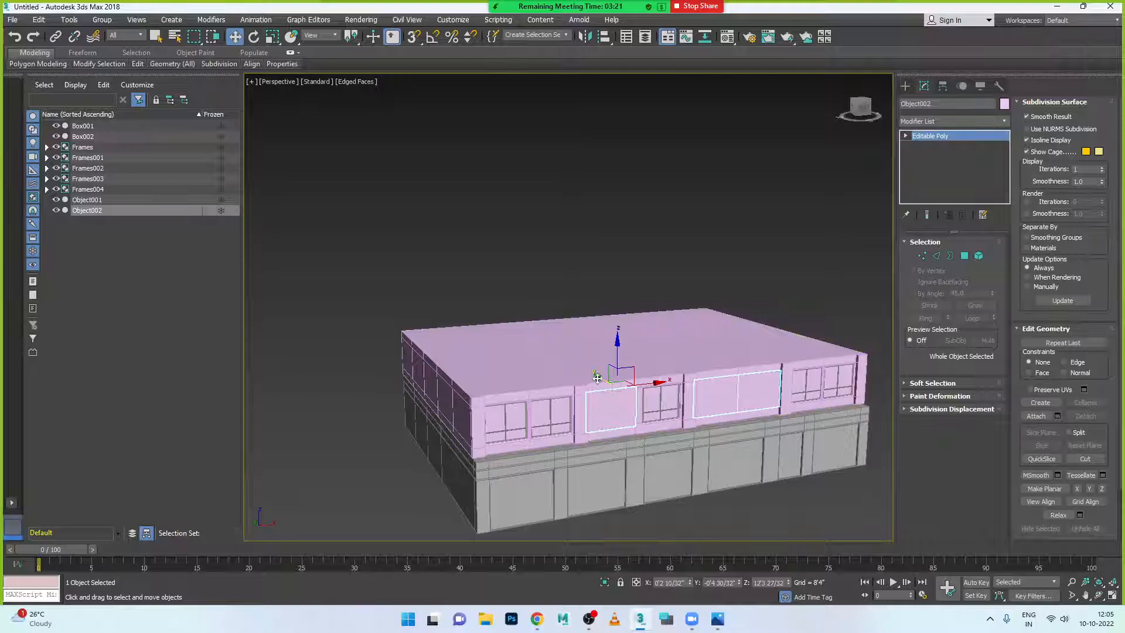
pyautogui.keyDown('shift'); pyautogui.moveTo(597, 377); pyautogui.dragTo(668, 415); pyautogui.keyUp('shift')
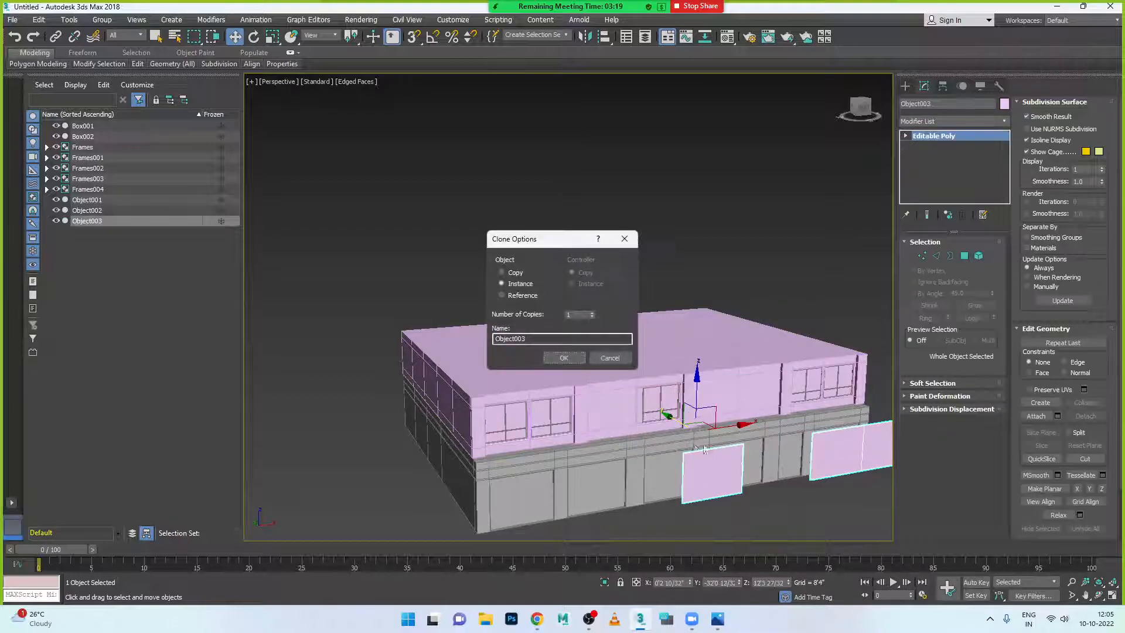
pyautogui.click(565, 358)
pyautogui.click(564, 358)
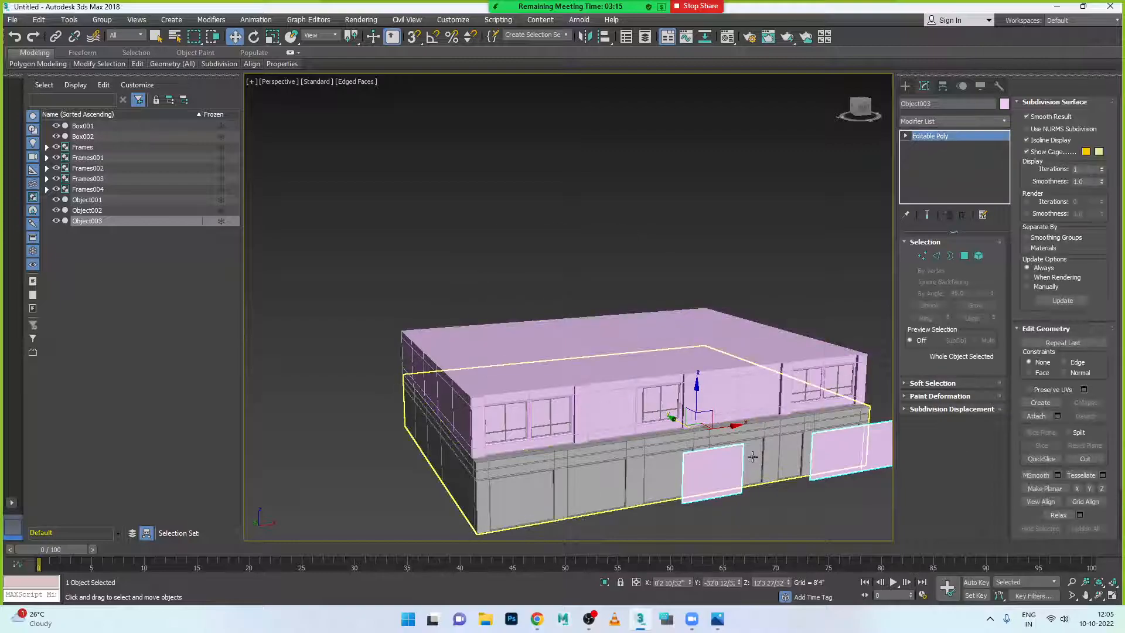
# - Recheck the reference photo, then hide the original Object002 panels
pyautogui.click(718, 618)
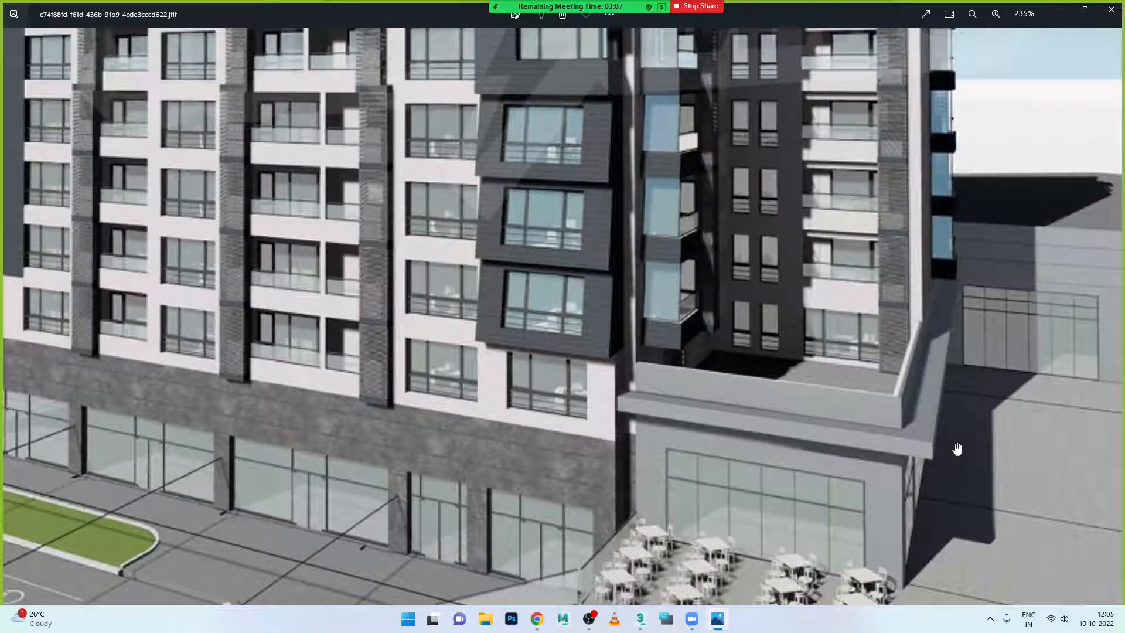
pyautogui.click(1059, 10)
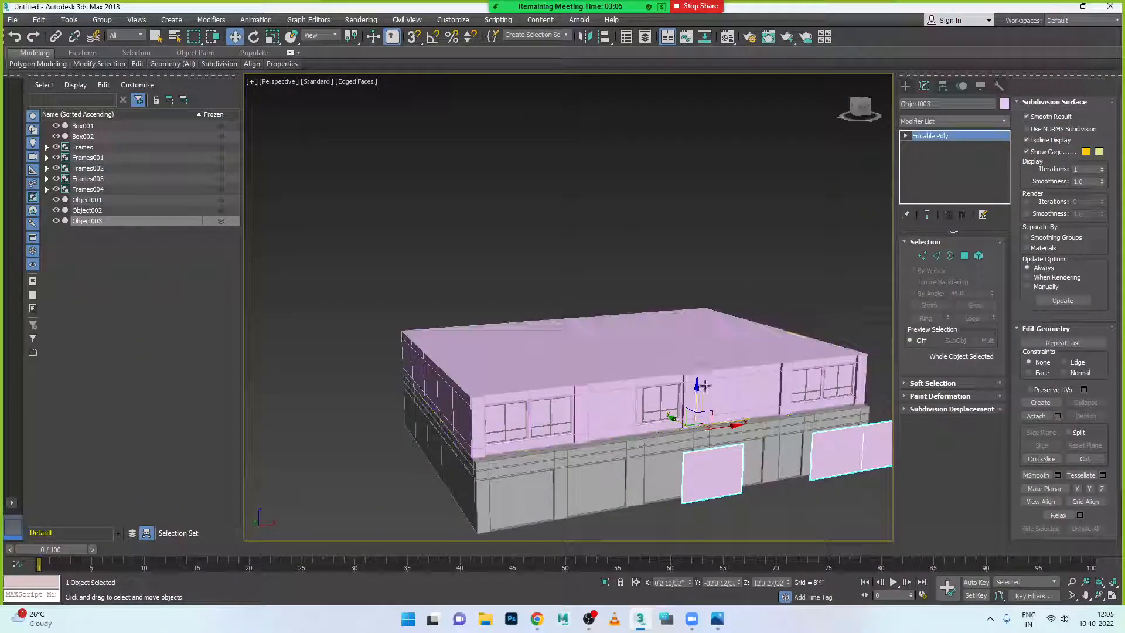
pyautogui.click(633, 413)
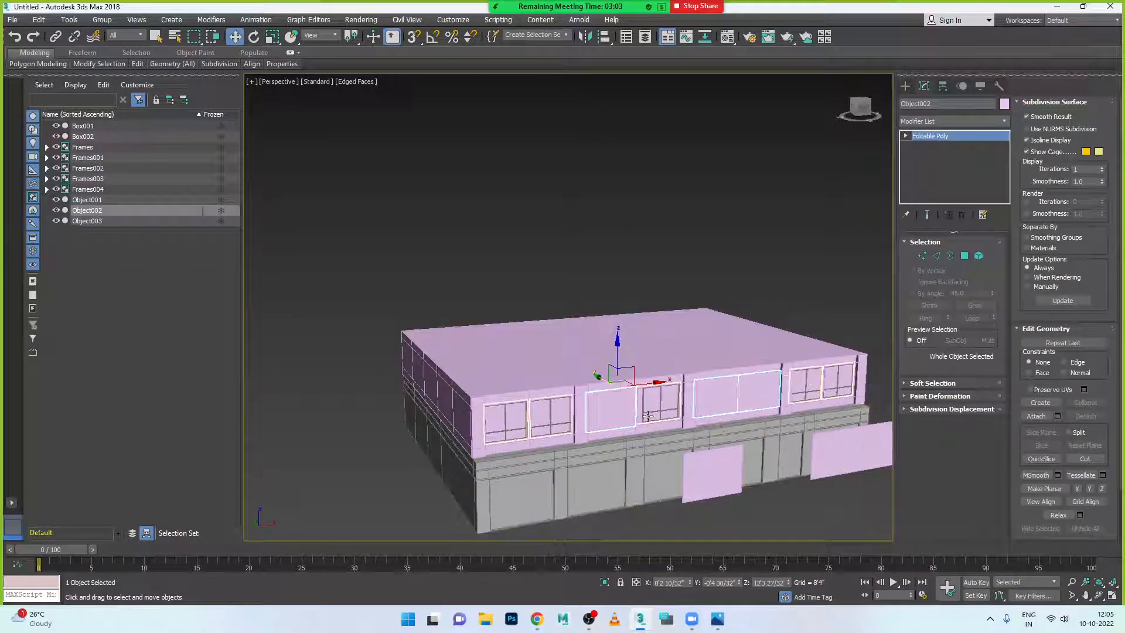
pyautogui.rightClick(621, 404)
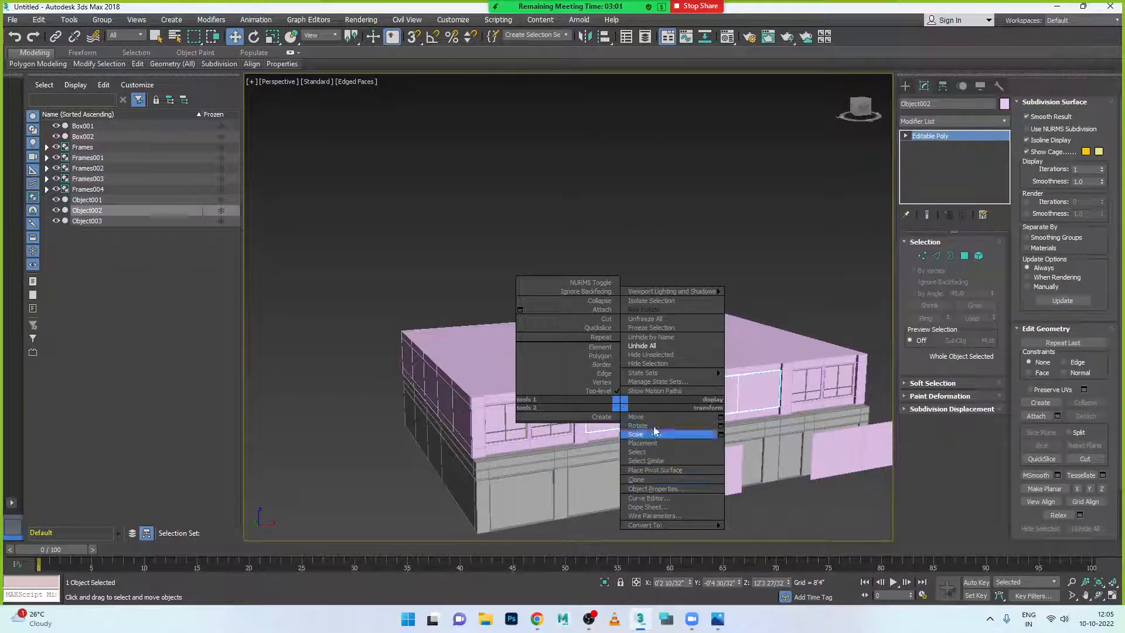
pyautogui.click(651, 364)
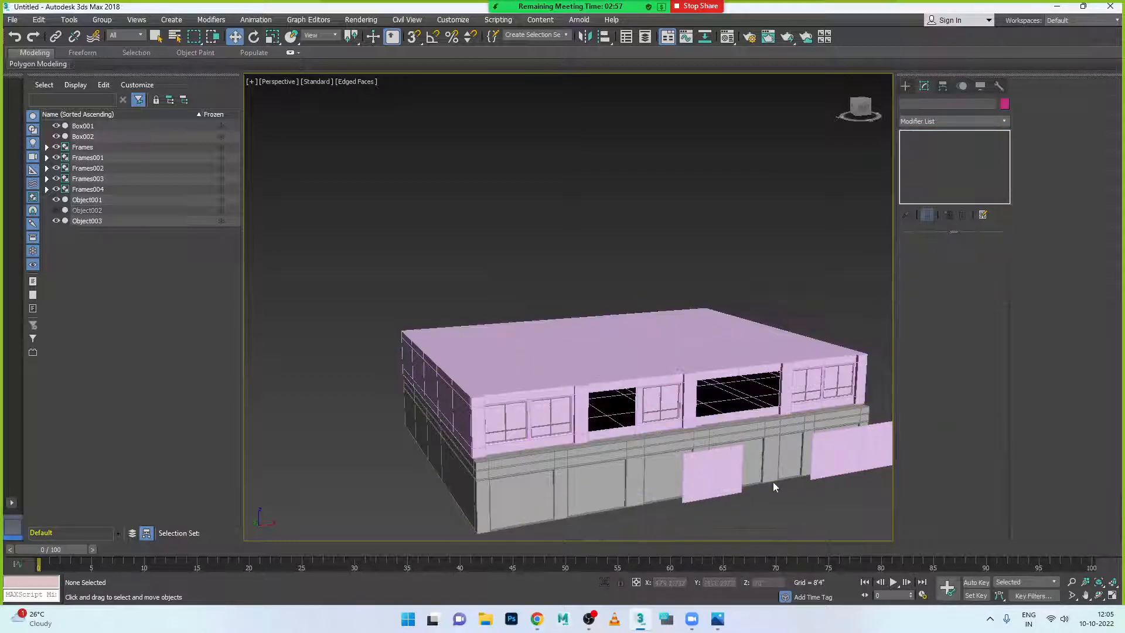
# - Lower Object003's top vertices to squash both panels into thin strips
pyautogui.click(740, 480)
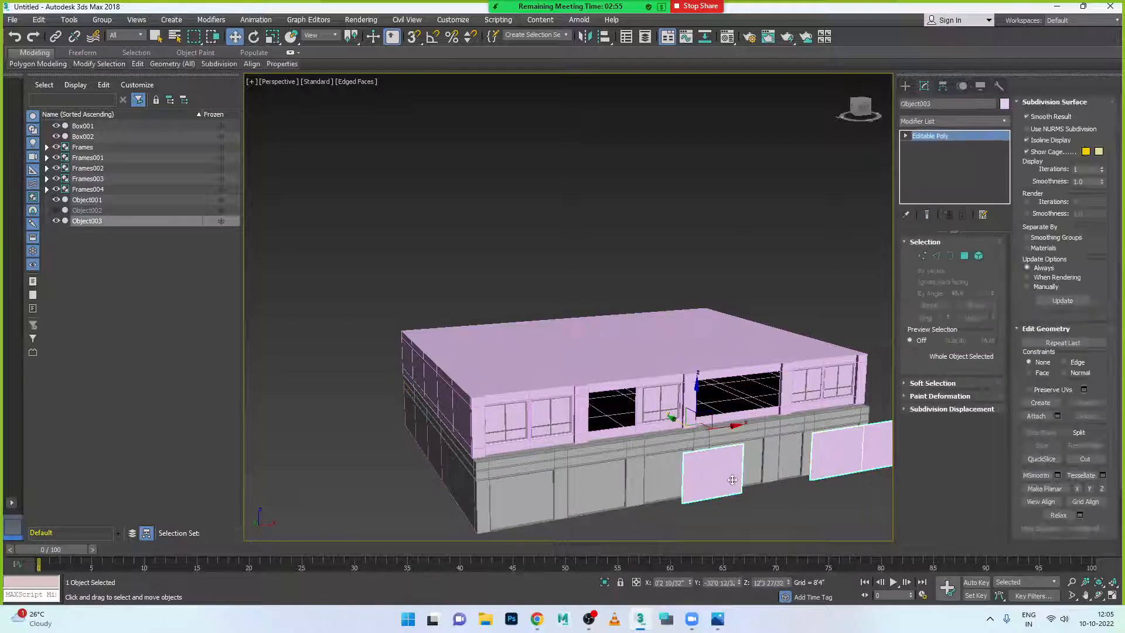
pyautogui.click(922, 255)
pyautogui.scroll(-2, 727, 464)
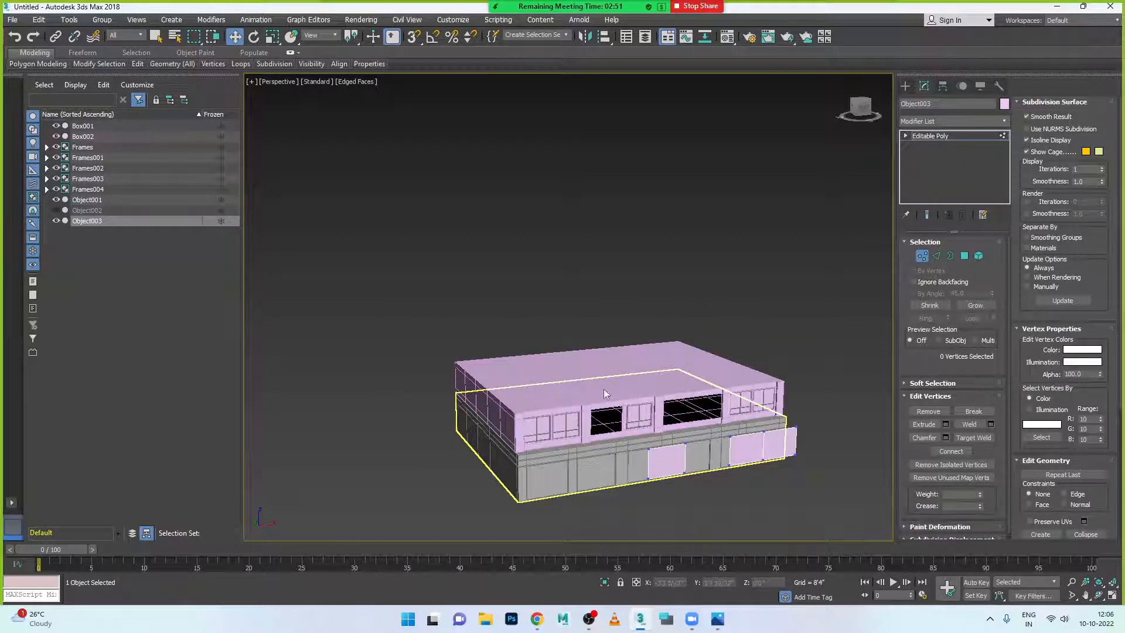
pyautogui.moveTo(814, 458); pyautogui.dragTo(828, 450)
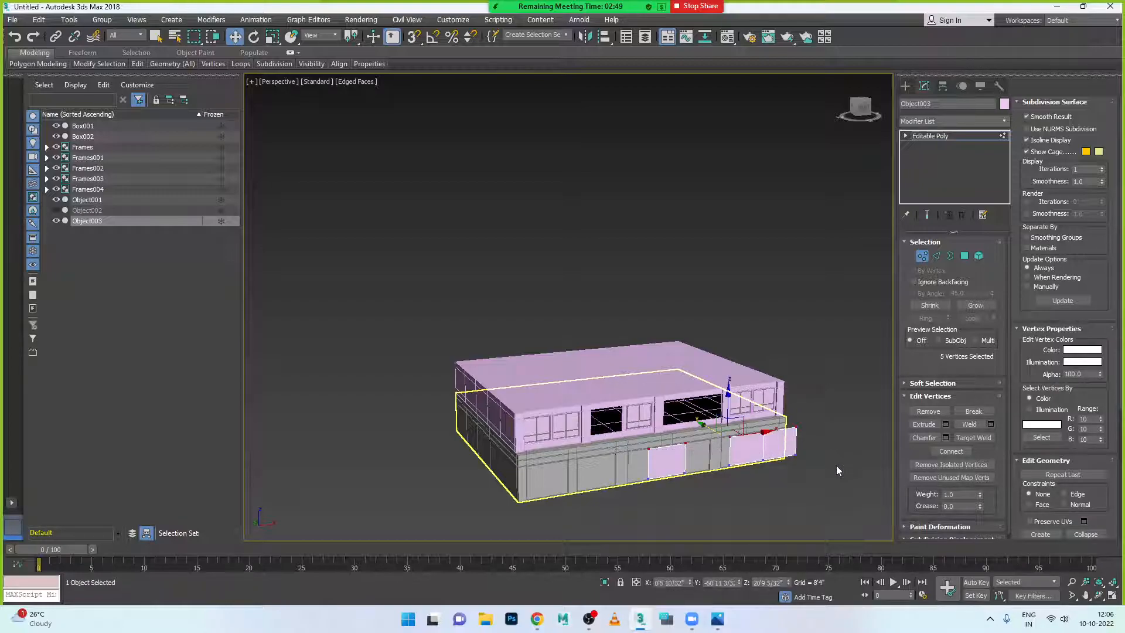
pyautogui.scroll(2, 747, 466)
pyautogui.moveTo(718, 385); pyautogui.dragTo(731, 441)
# - Move the flattened strips up to sit as sills in the two upper openings
pyautogui.click(922, 256)
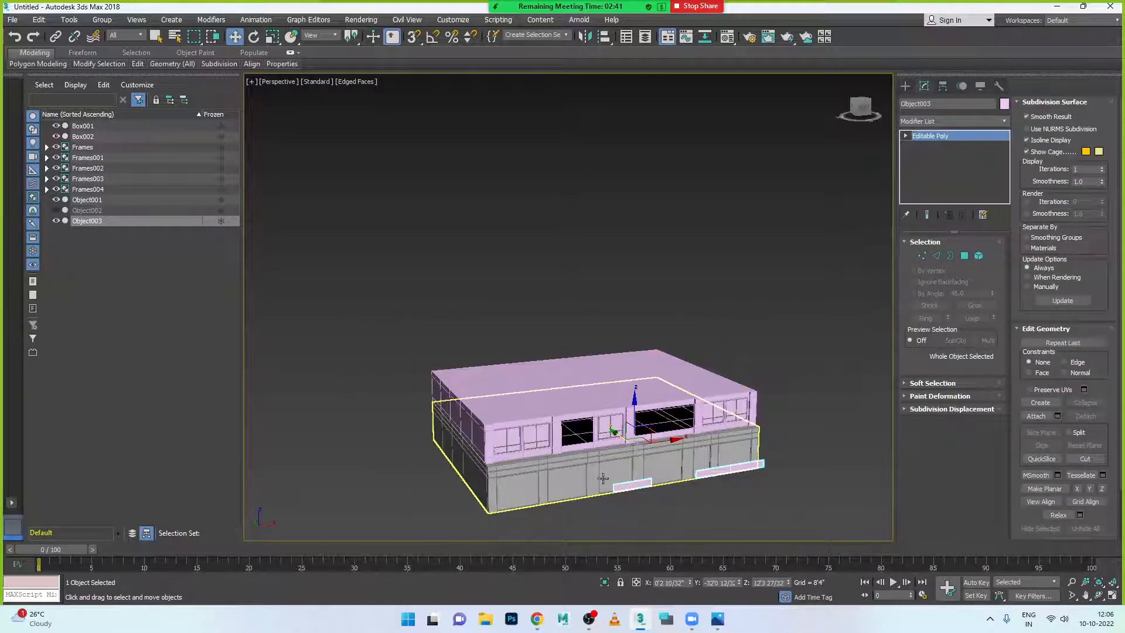
pyautogui.keyDown('alt'); pyautogui.moveTo(616, 503); pyautogui.dragTo(635, 494, button='middle'); pyautogui.keyUp('alt')
pyautogui.moveTo(561, 454); pyautogui.dragTo(466, 429)
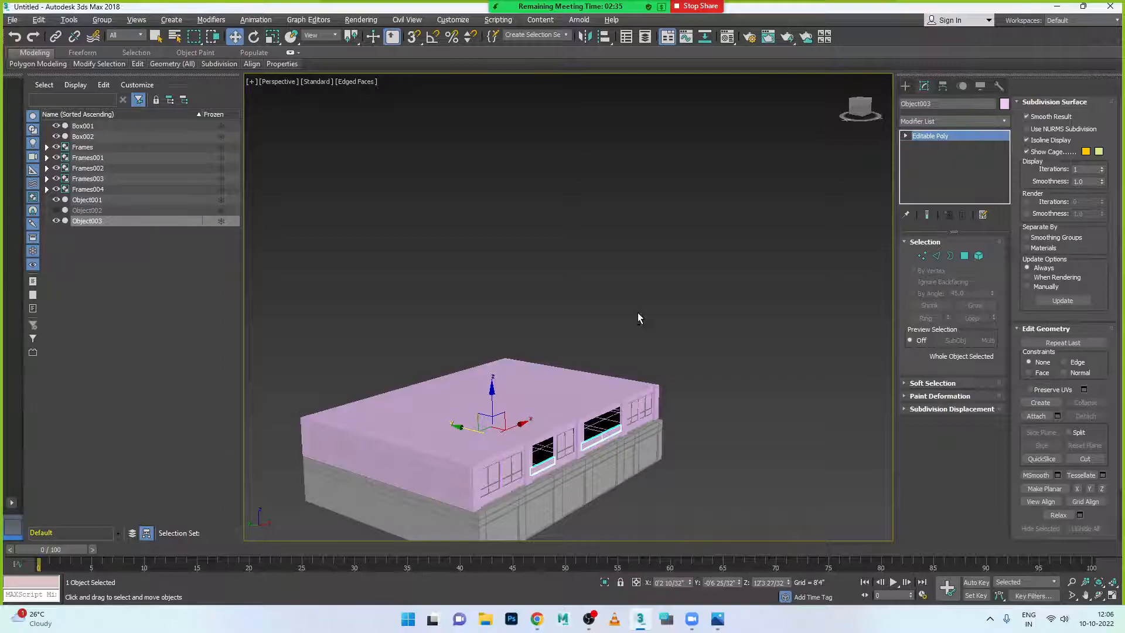
# - Maximize the Top view and move Object003's sill strips along Y
pyautogui.hotkey('alt', 'w')
pyautogui.press('t')
pyautogui.hotkey('alt', 'w')
pyautogui.scroll(-5, 633, 369)
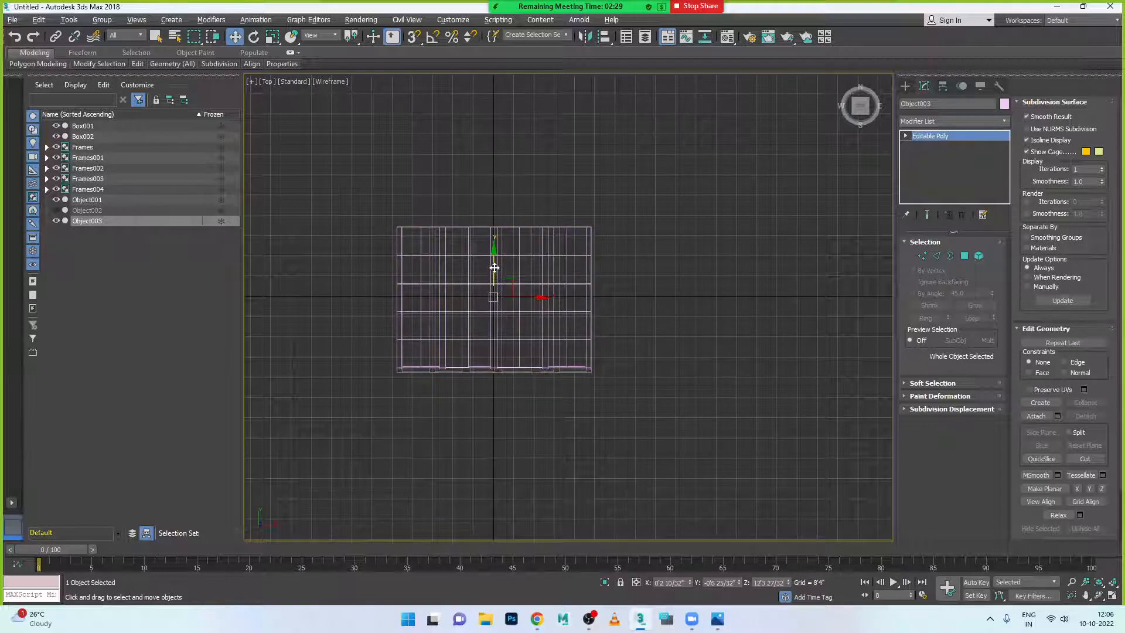
pyautogui.moveTo(495, 254)
pyautogui.mouseDown()
pyautogui.moveTo(495, 278)
pyautogui.moveTo(495, 264)
pyautogui.mouseUp()
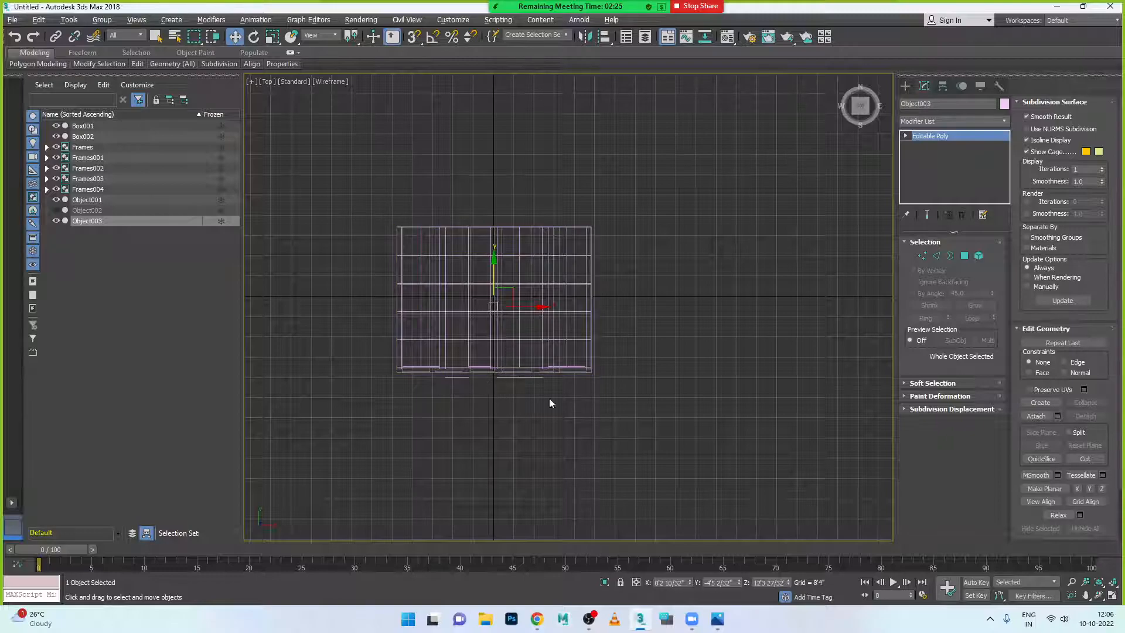
# - With Affect Pivot Only, reset the pivot's Y to 0 and drag it to the footprint's bottom edge
pyautogui.click(943, 87)
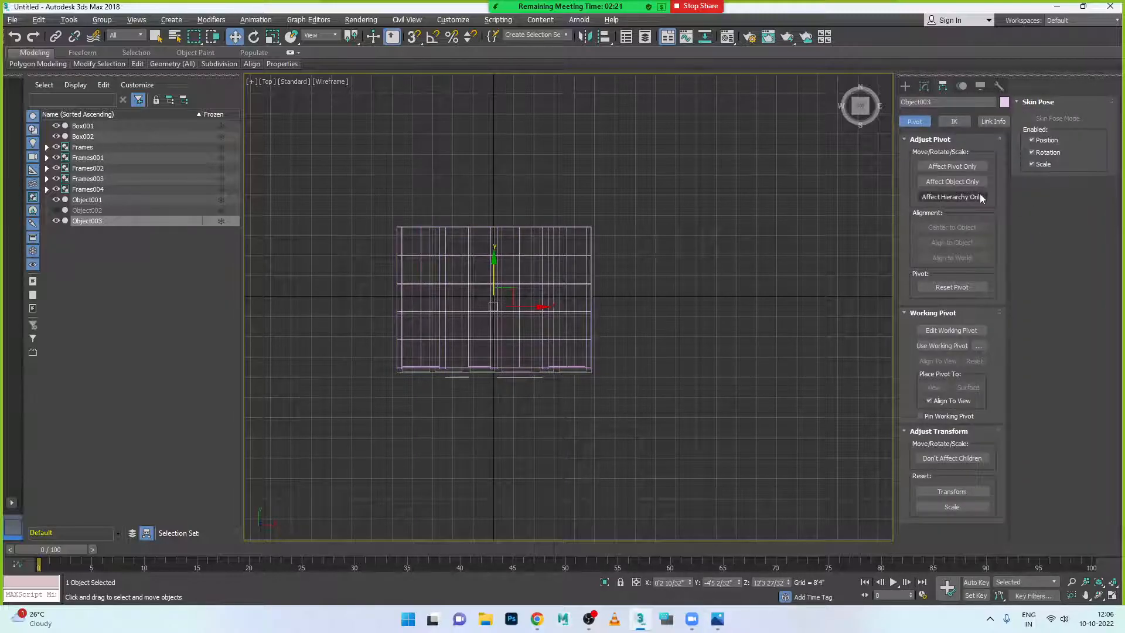
pyautogui.click(957, 167)
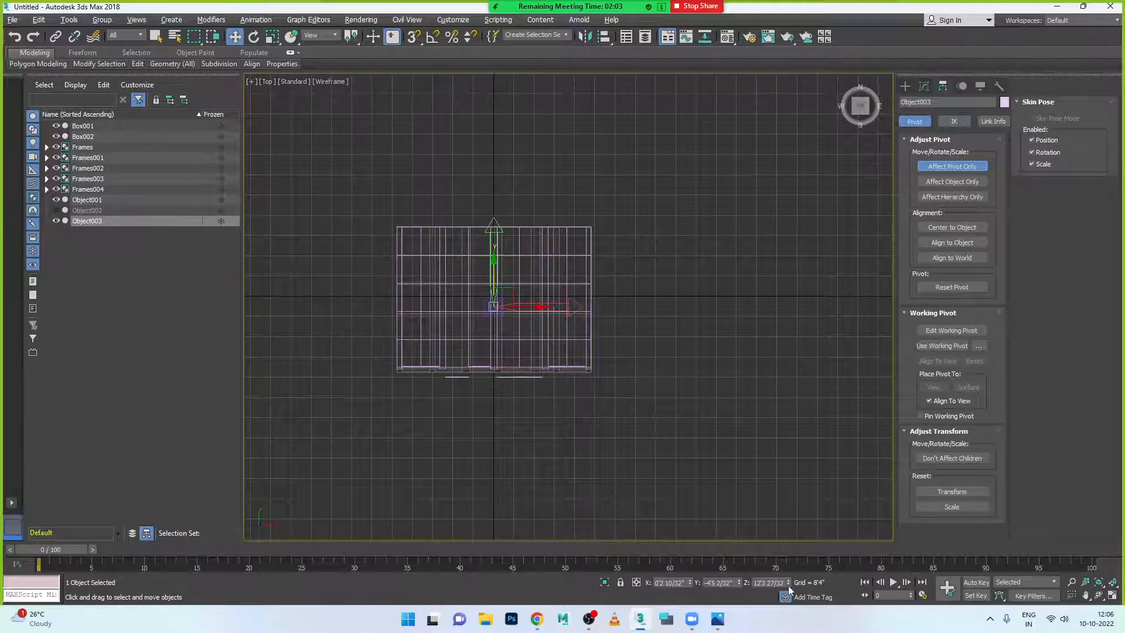
pyautogui.rightClick(739, 586)
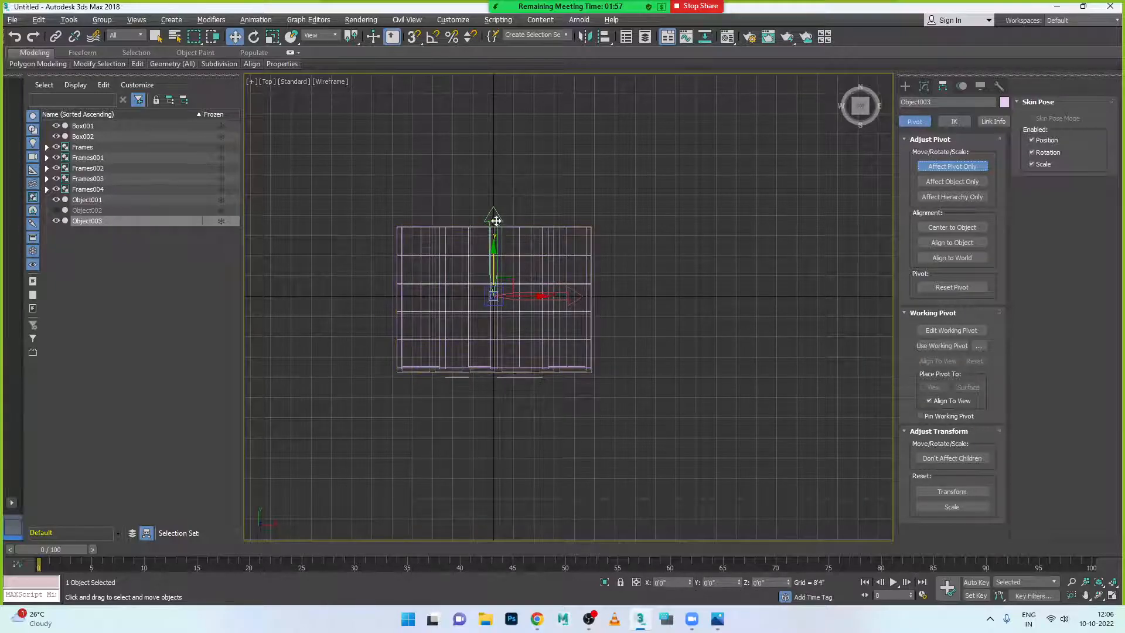
pyautogui.moveTo(494, 214); pyautogui.dragTo(509, 294)
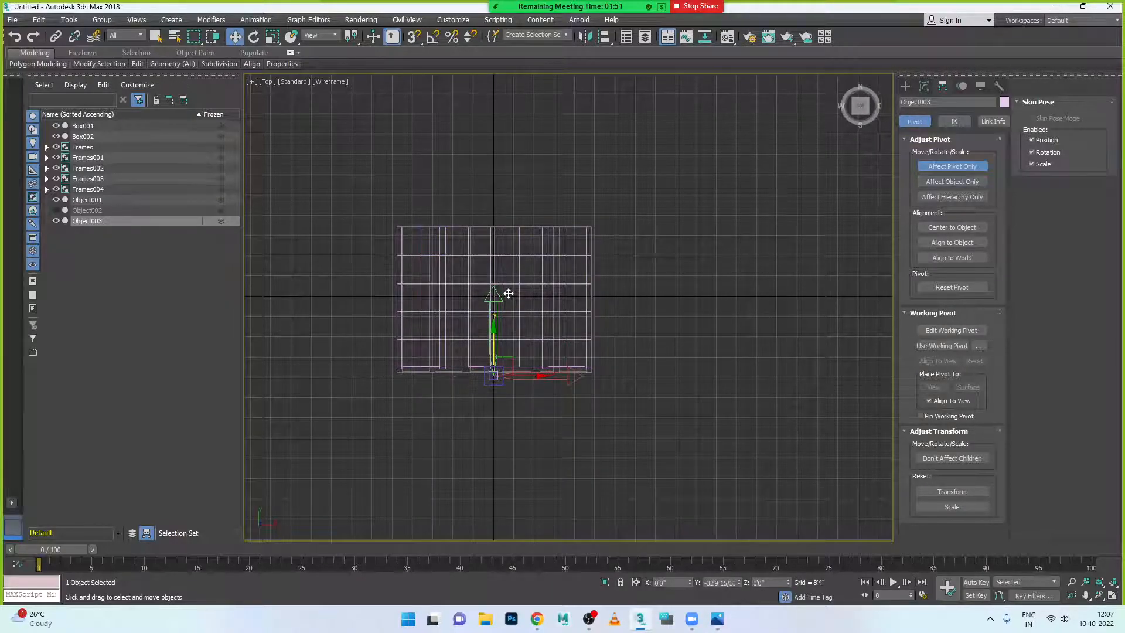
pyautogui.click(952, 167)
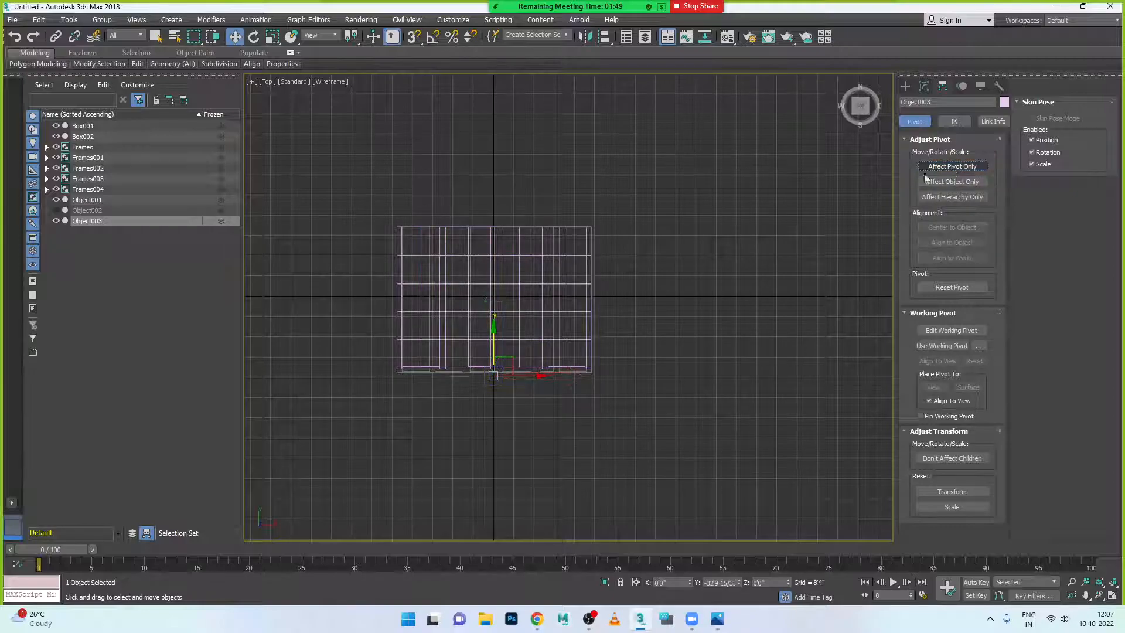
# - Move Object003 up onto the front wall line, Y 3'6 17/32"
pyautogui.scroll(5, 475, 398)
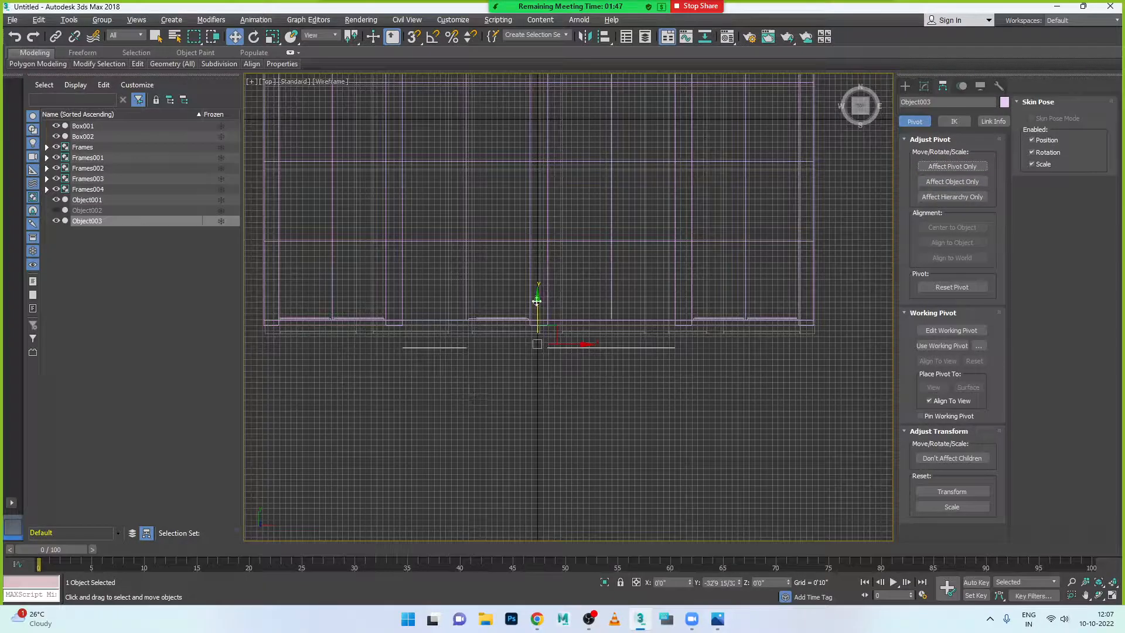
pyautogui.scroll(3, 538, 306)
pyautogui.moveTo(541, 346); pyautogui.dragTo(563, 290)
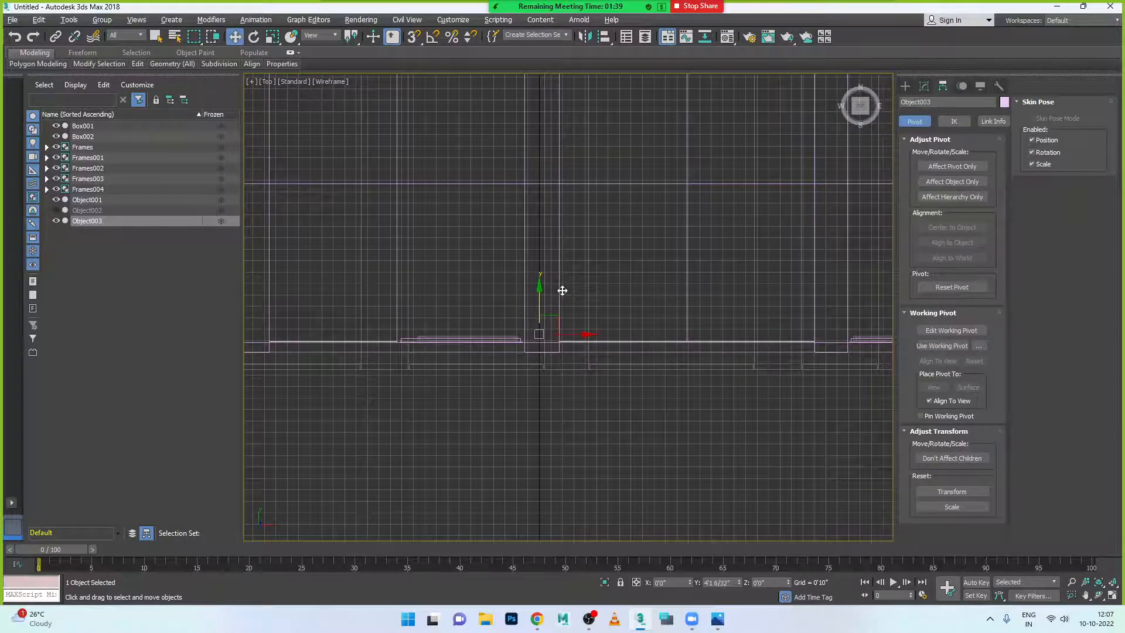
# - Maximize the Perspective view and orbit to face the building's front
pyautogui.hotkey('alt', 'w')
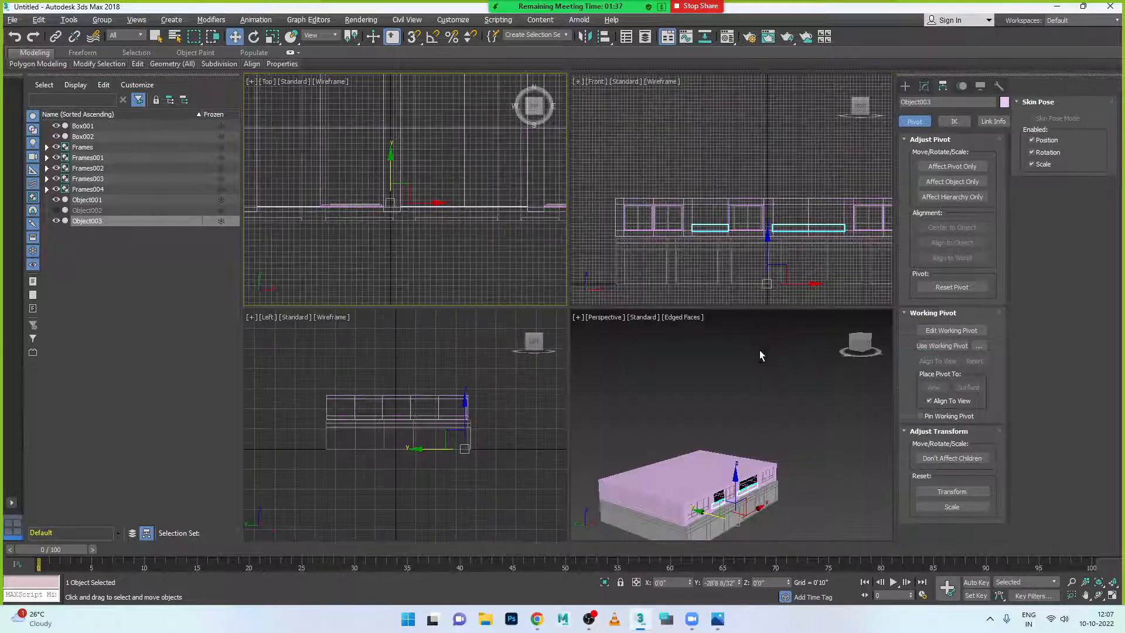
pyautogui.middleClick(760, 346)
pyautogui.hotkey('alt', 'w')
pyautogui.scroll(-3, 624, 399)
pyautogui.keyDown('alt'); pyautogui.moveTo(680, 449); pyautogui.dragTo(599, 431, button='middle'); pyautogui.keyUp('alt')
pyautogui.scroll(5, 599, 430)
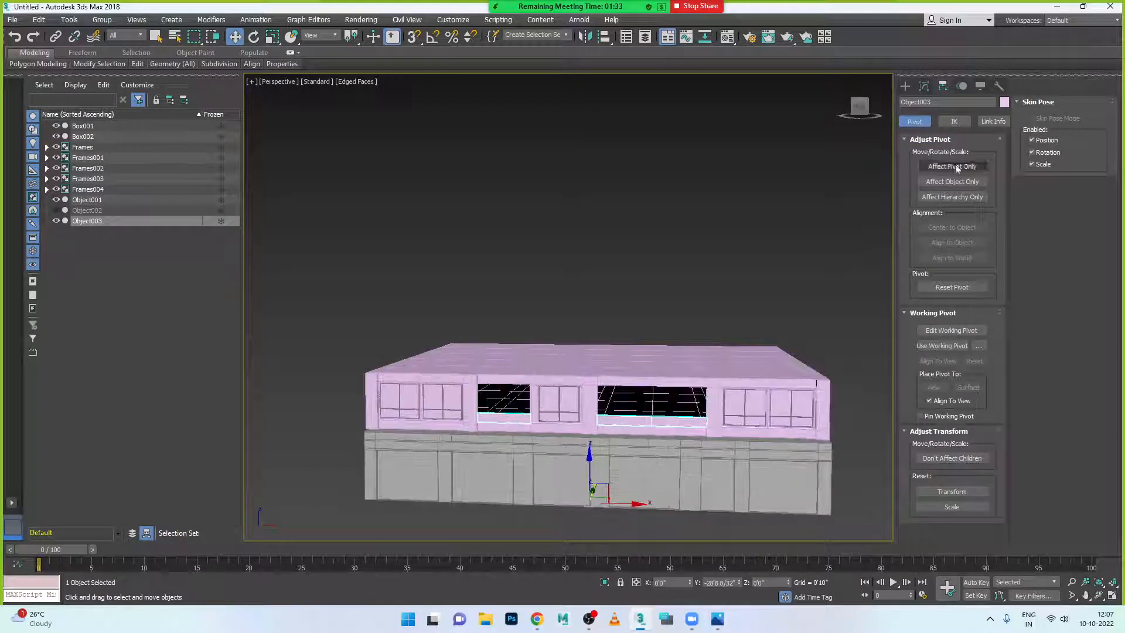
# - Show the Modify panel, clear the selection, and orbit to inspect the building's left side and top
pyautogui.click(905, 87)
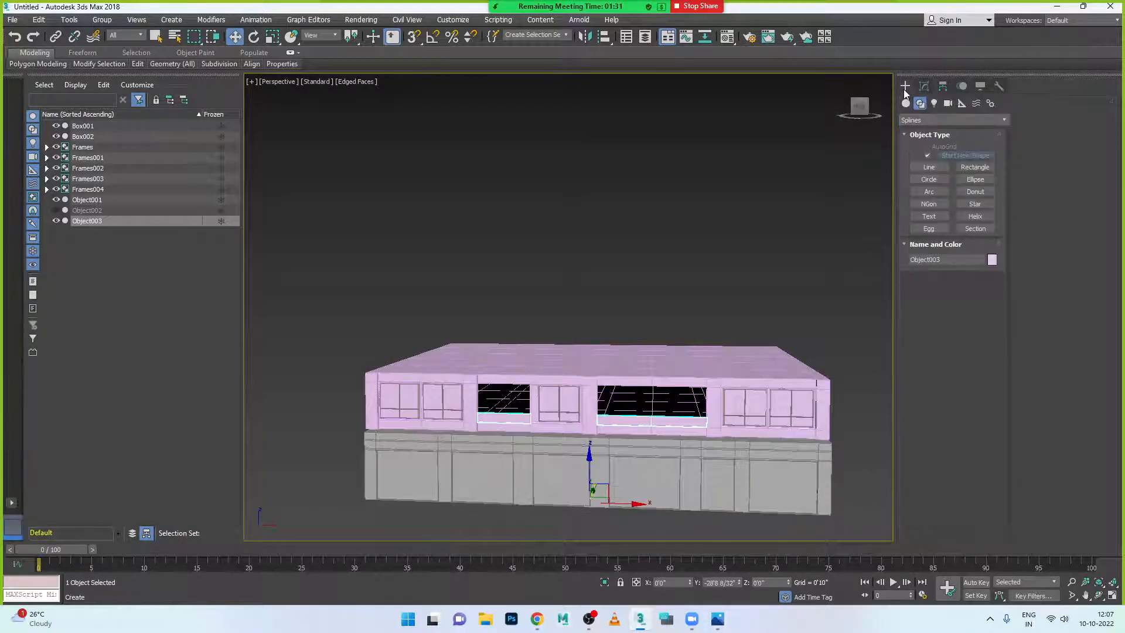
pyautogui.click(925, 86)
pyautogui.click(785, 219)
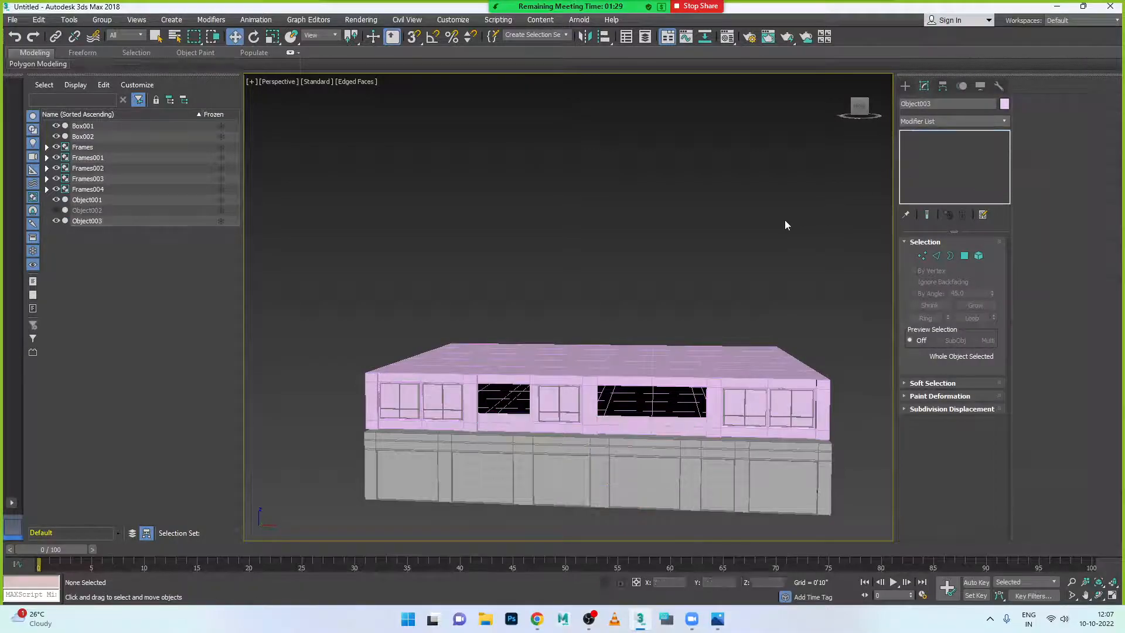
pyautogui.keyDown('alt'); pyautogui.moveTo(697, 293); pyautogui.dragTo(733, 387, button='middle'); pyautogui.keyUp('alt')
pyautogui.scroll(5, 770, 418)
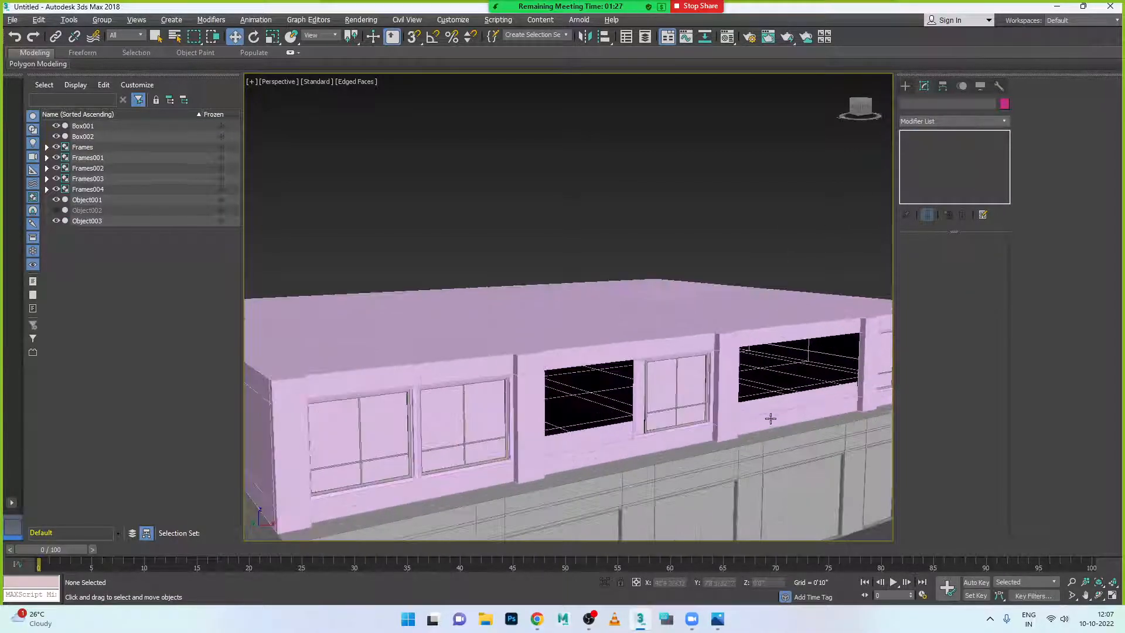
pyautogui.scroll(2, 771, 418)
pyautogui.click(775, 411)
pyautogui.hotkey('ctrl', 'd')
pyautogui.keyDown('alt'); pyautogui.moveTo(729, 281); pyautogui.dragTo(697, 375, button='middle'); pyautogui.keyUp('alt')
pyautogui.scroll(5, 704, 354)
pyautogui.scroll(-5, 635, 360)
pyautogui.scroll(-5, 649, 366)
pyautogui.scroll(7, 706, 376)
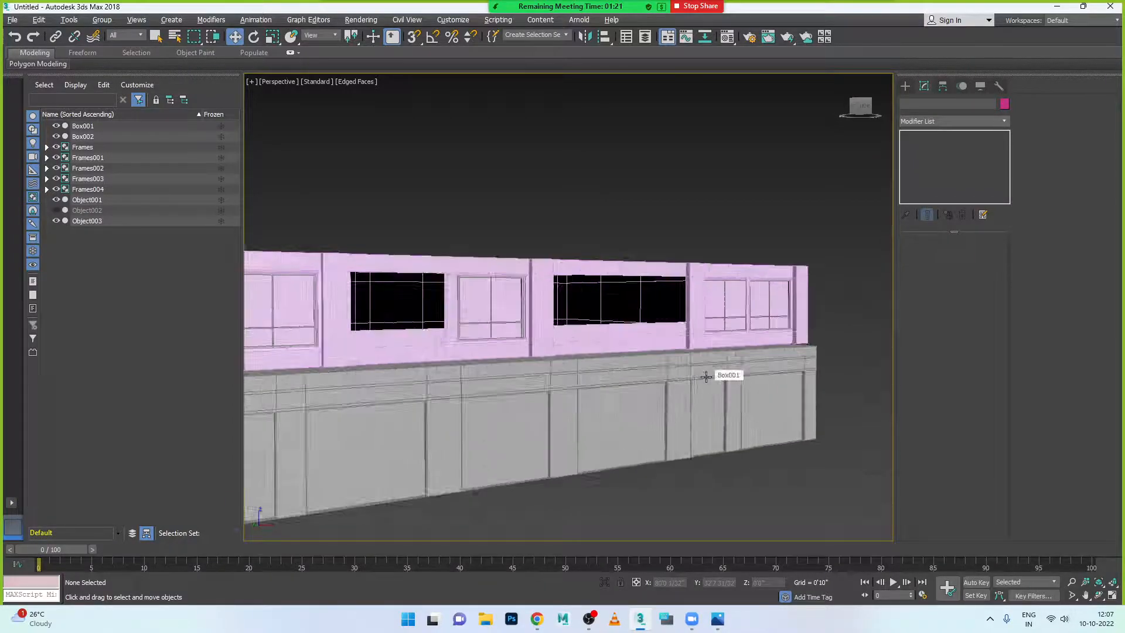
# - Check Object003 by selecting and deselecting it, then bring up the reference render
pyautogui.click(656, 342)
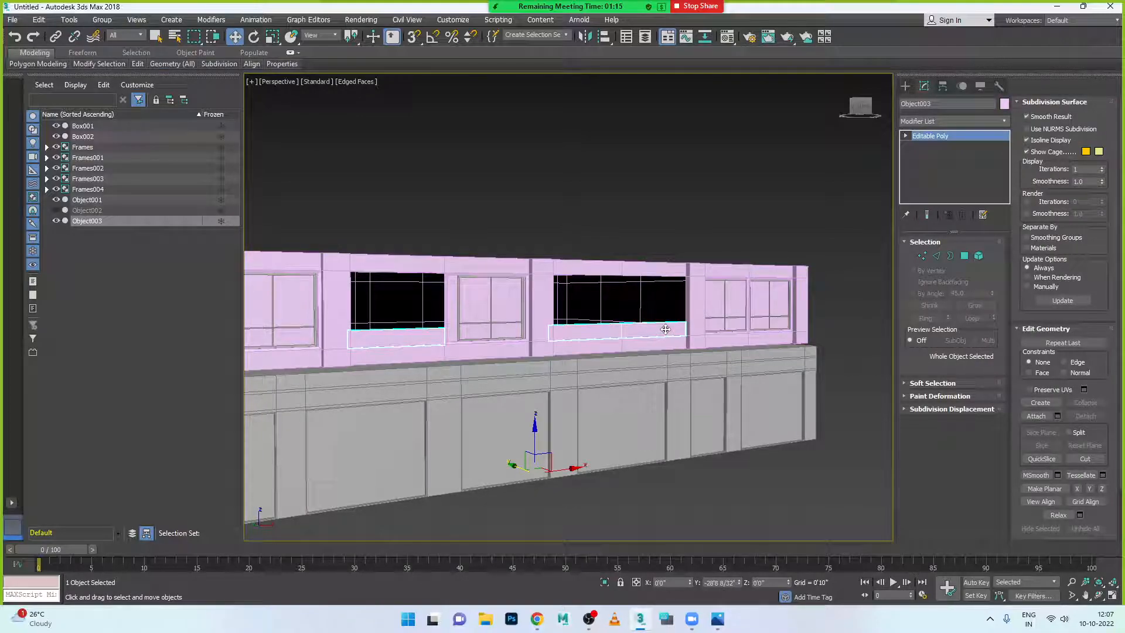
pyautogui.click(715, 229)
pyautogui.scroll(-4, 715, 228)
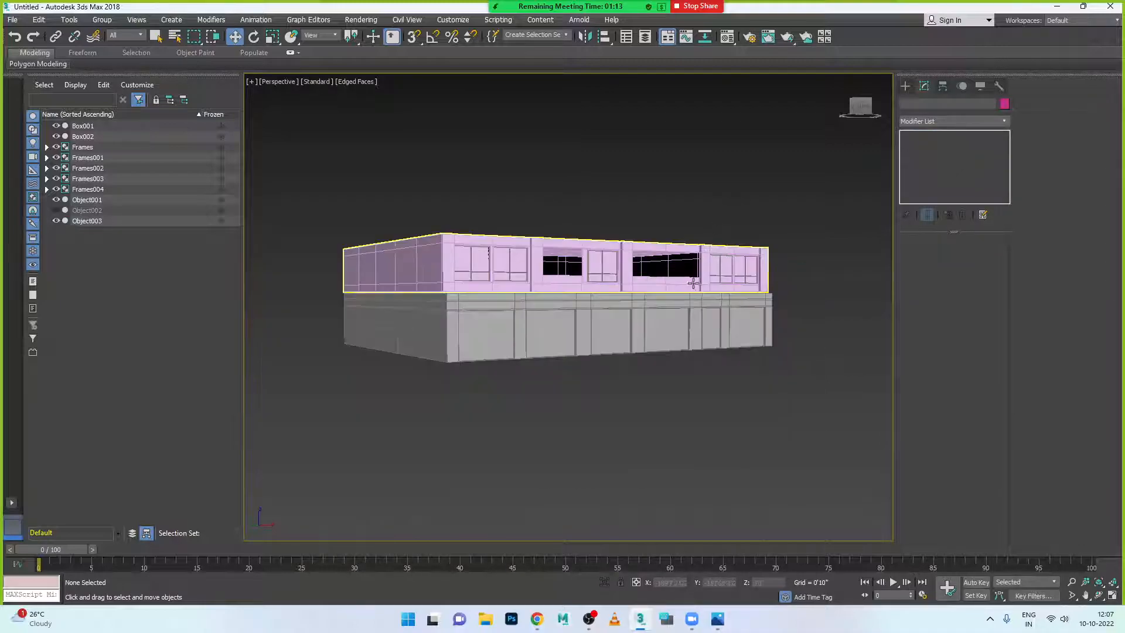
pyautogui.click(724, 620)
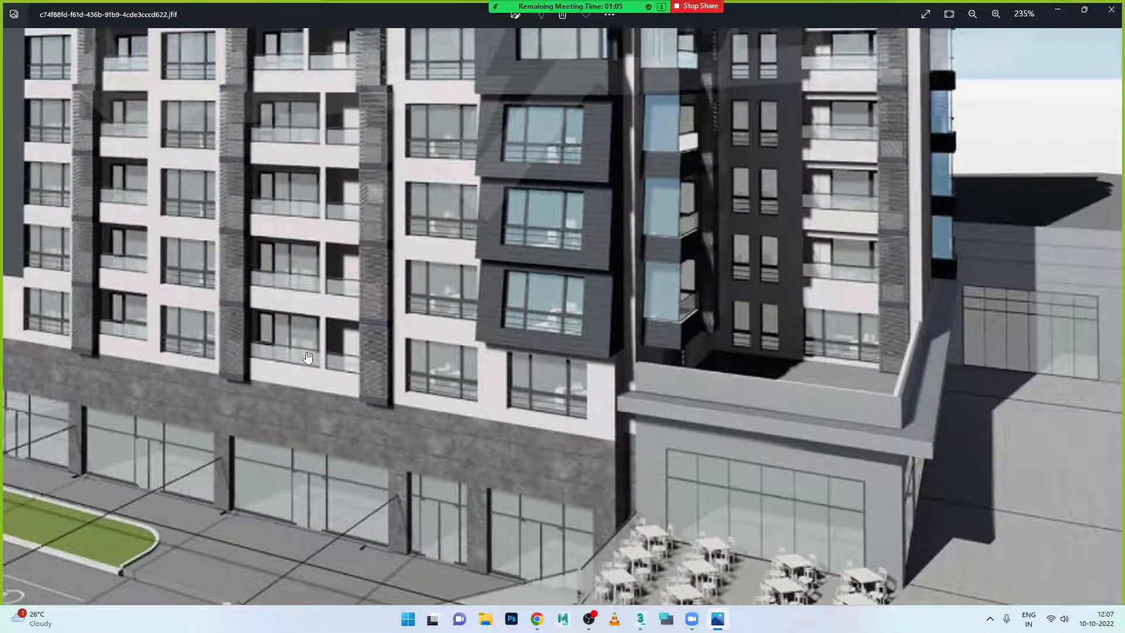
# - Zoom the reference render to 313%, pan to its left facade, then minimize Photos
pyautogui.scroll(3, 270, 352)
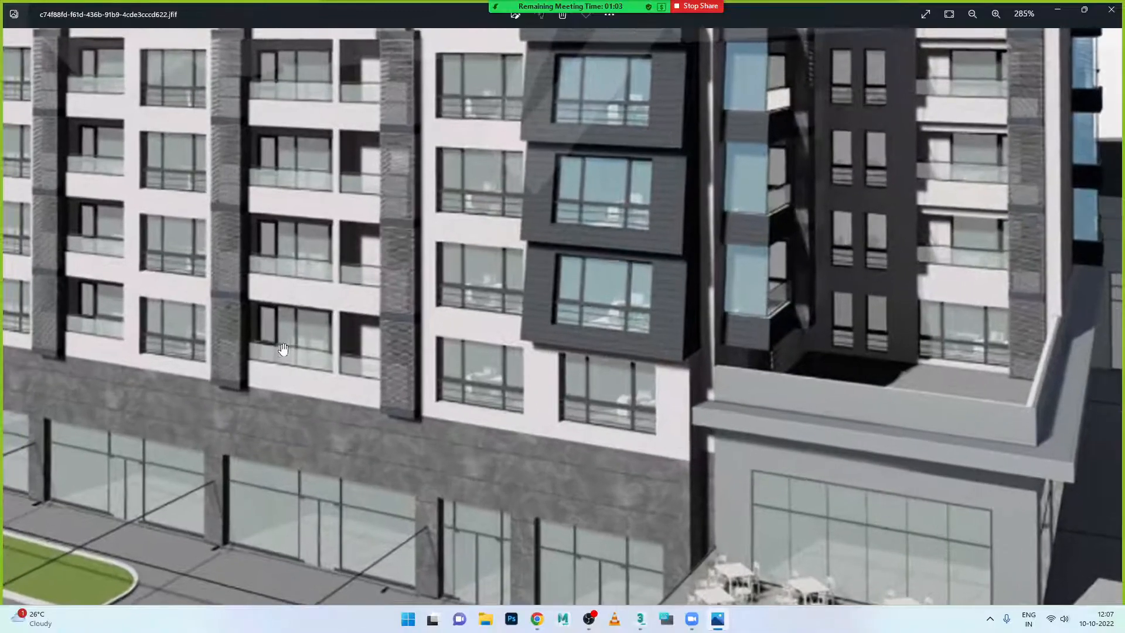
pyautogui.moveTo(312, 360); pyautogui.dragTo(419, 363)
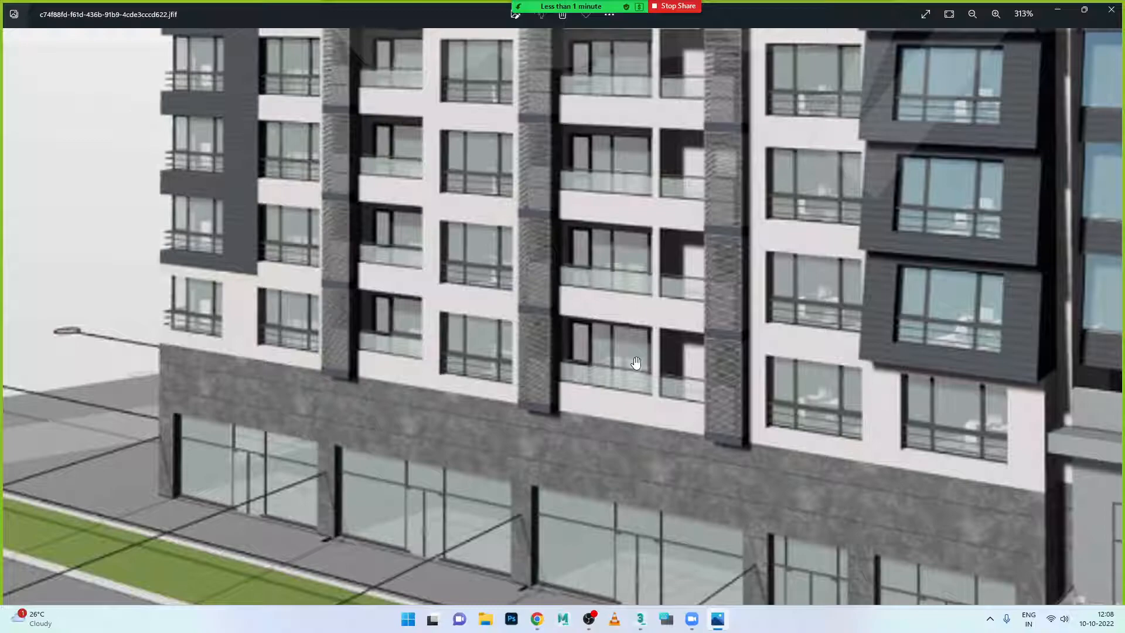
pyautogui.click(718, 619)
# - Select the pink upper wall and unhide all hidden objects, bringing back Object002
pyautogui.scroll(5, 554, 276)
pyautogui.scroll(-6, 562, 340)
pyautogui.click(563, 346)
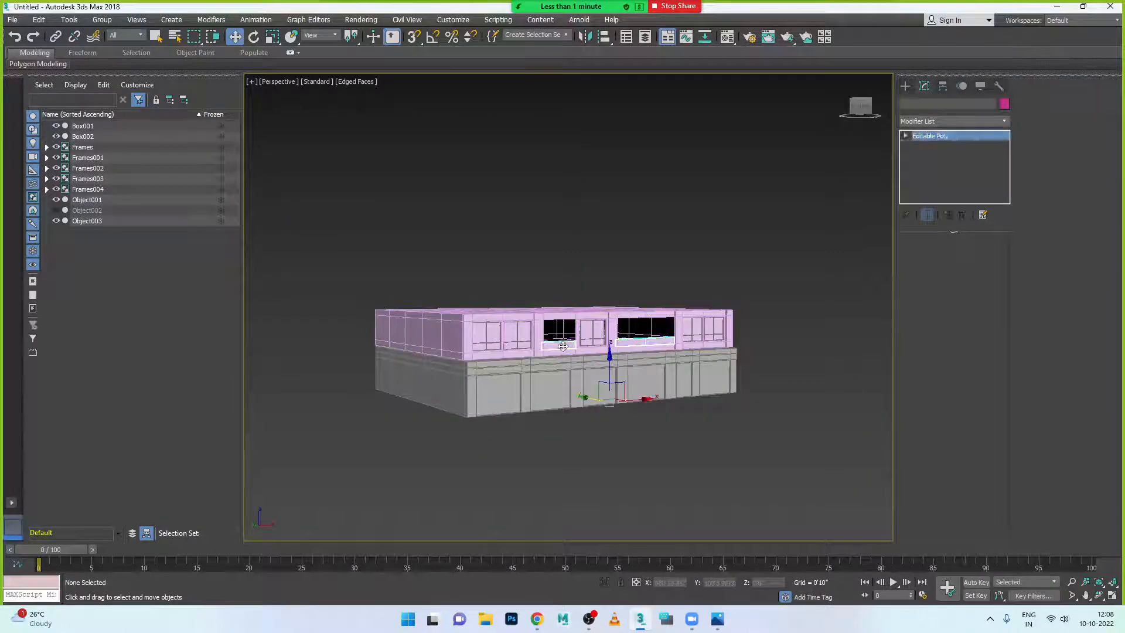
pyautogui.scroll(2, 589, 332)
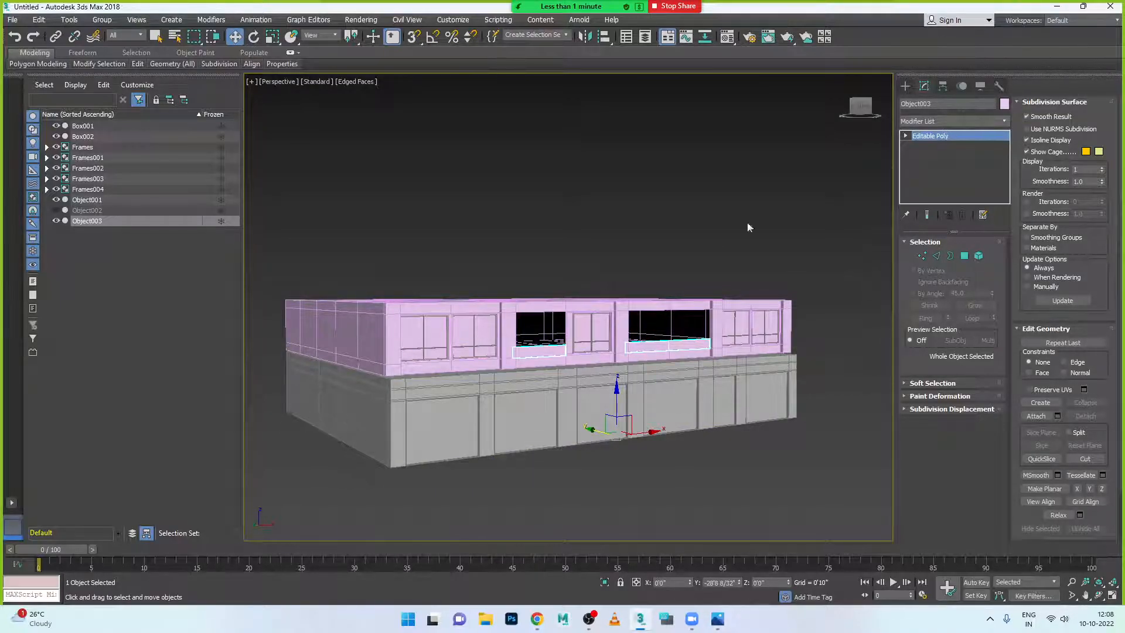
pyautogui.rightClick(634, 259)
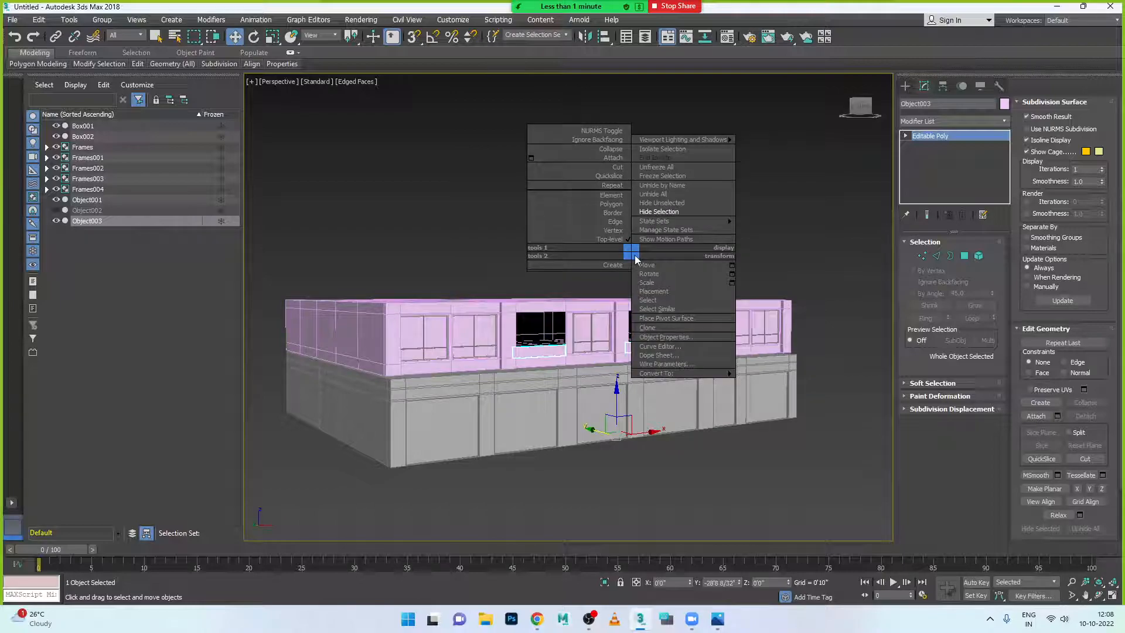
pyautogui.click(674, 196)
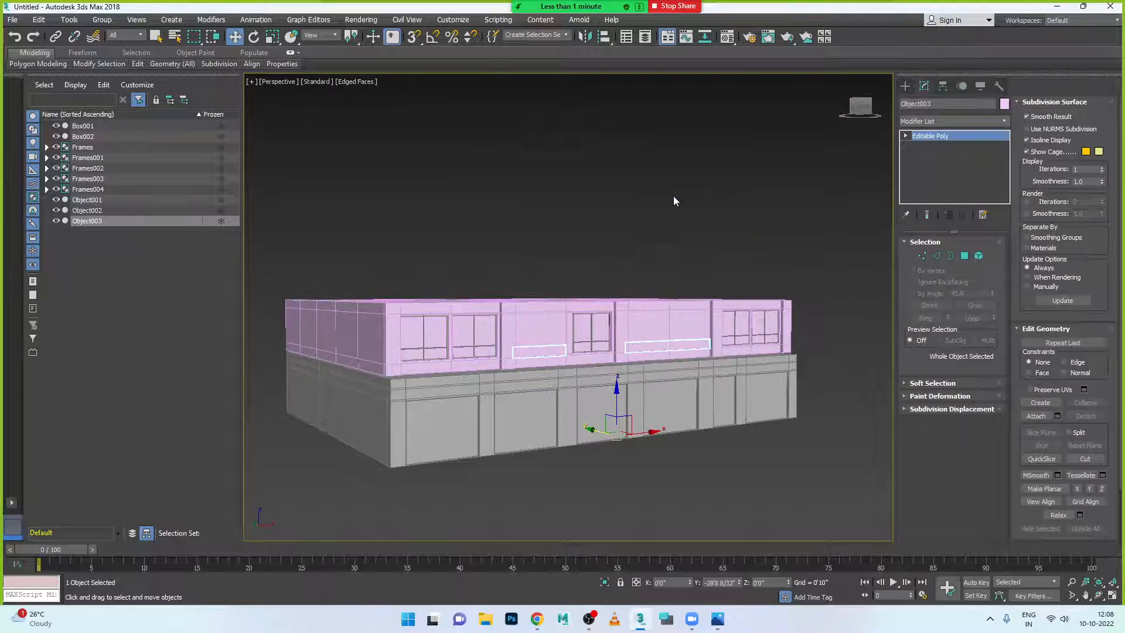
# - Move Object002's window panels out to the right along X, then orbit around them
pyautogui.click(548, 334)
pyautogui.moveTo(511, 349); pyautogui.dragTo(596, 358)
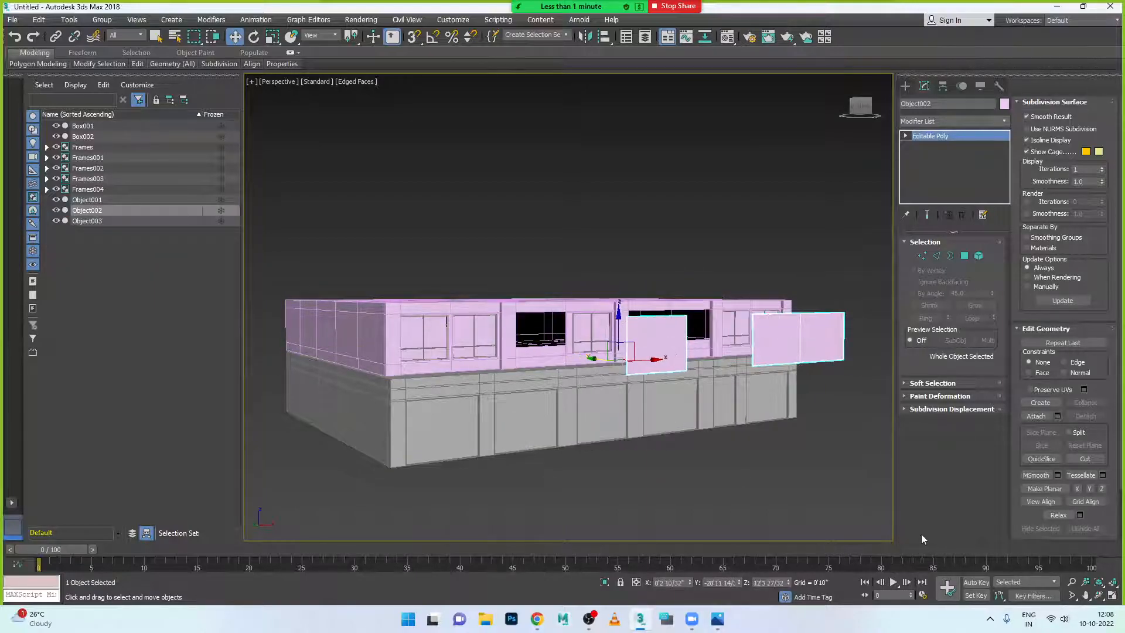
pyautogui.scroll(3, 750, 346)
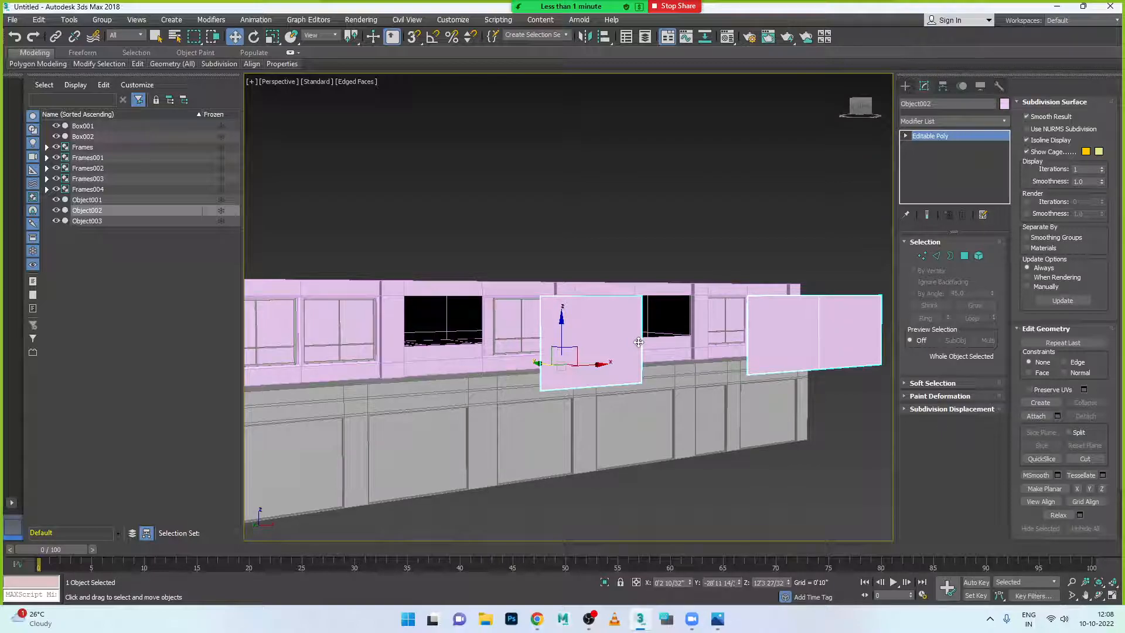
pyautogui.keyDown('alt'); pyautogui.moveTo(619, 361); pyautogui.dragTo(893, 179, button='middle'); pyautogui.keyUp('alt')
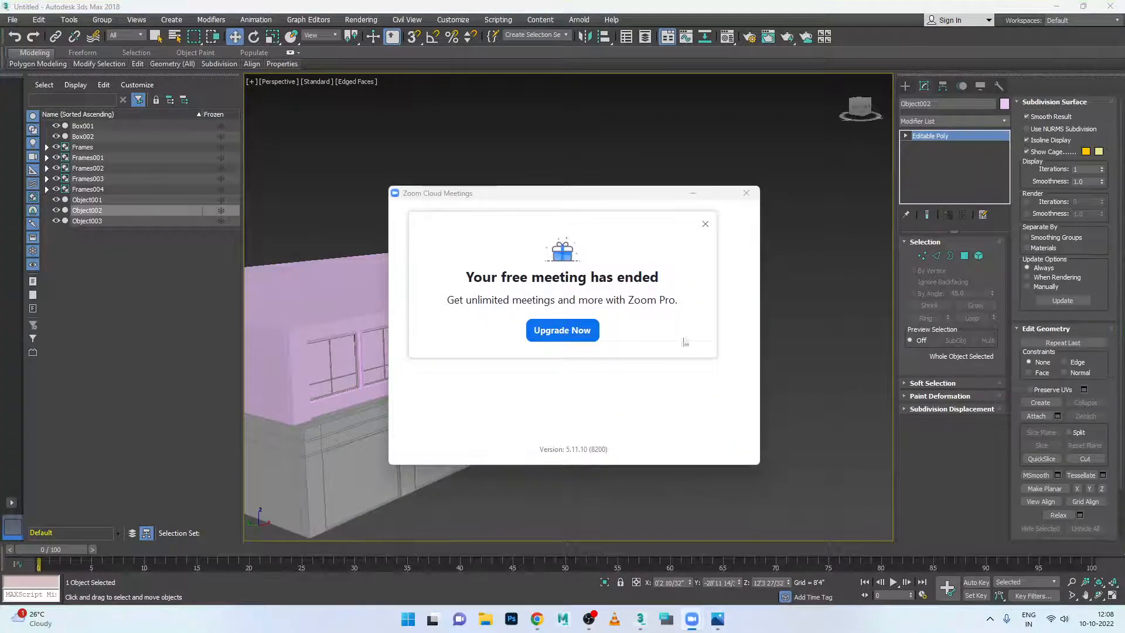
# - Dismiss the meeting-ended notice, close Zoom, and bring up the My Meetings - Zoom page in Chrome
pyautogui.click(706, 224)
pyautogui.click(746, 193)
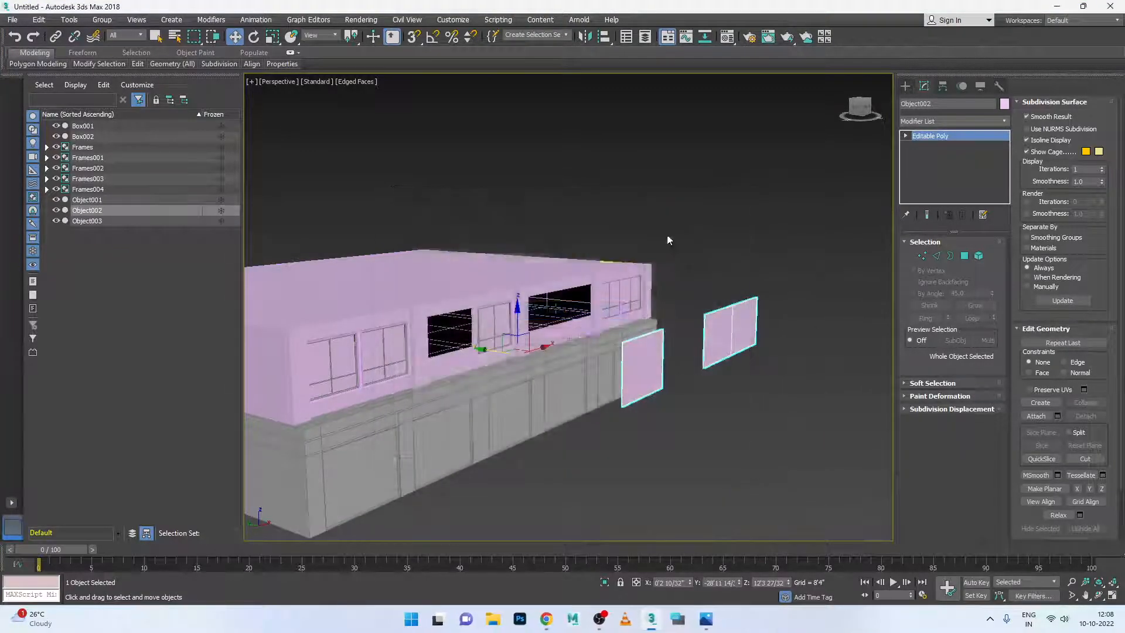
pyautogui.click(537, 619)
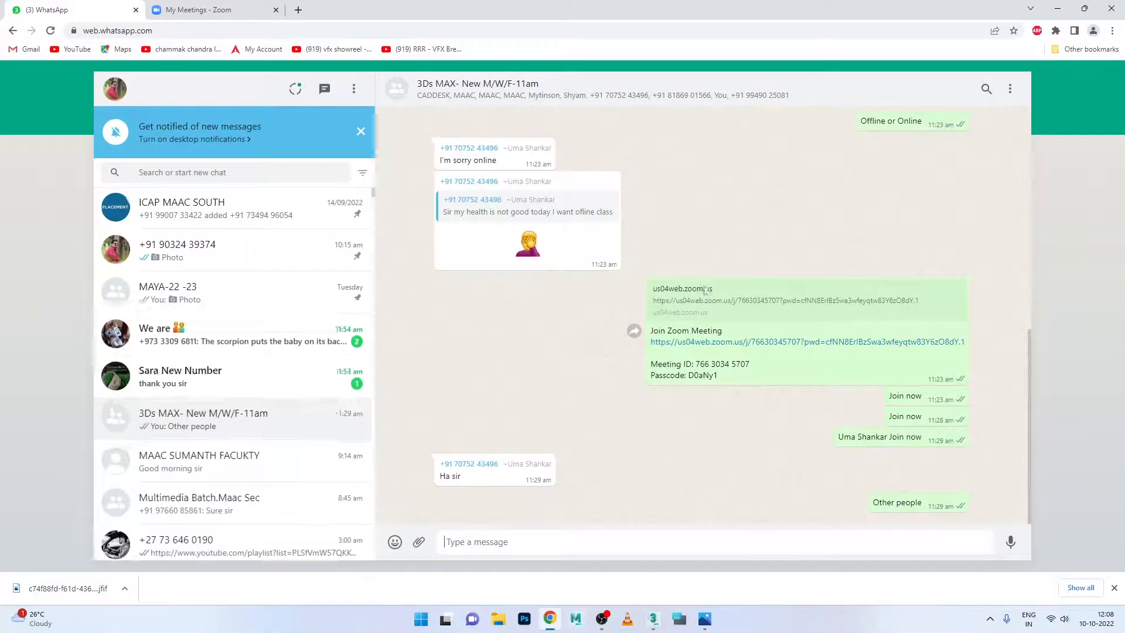
pyautogui.click(275, 374)
pyautogui.click(199, 10)
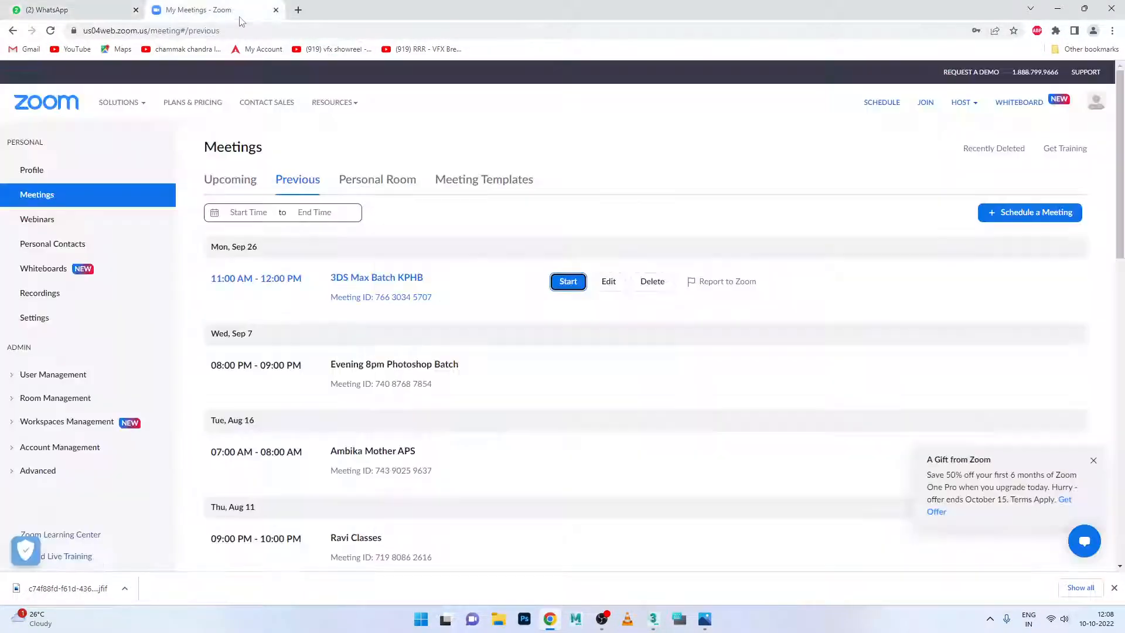
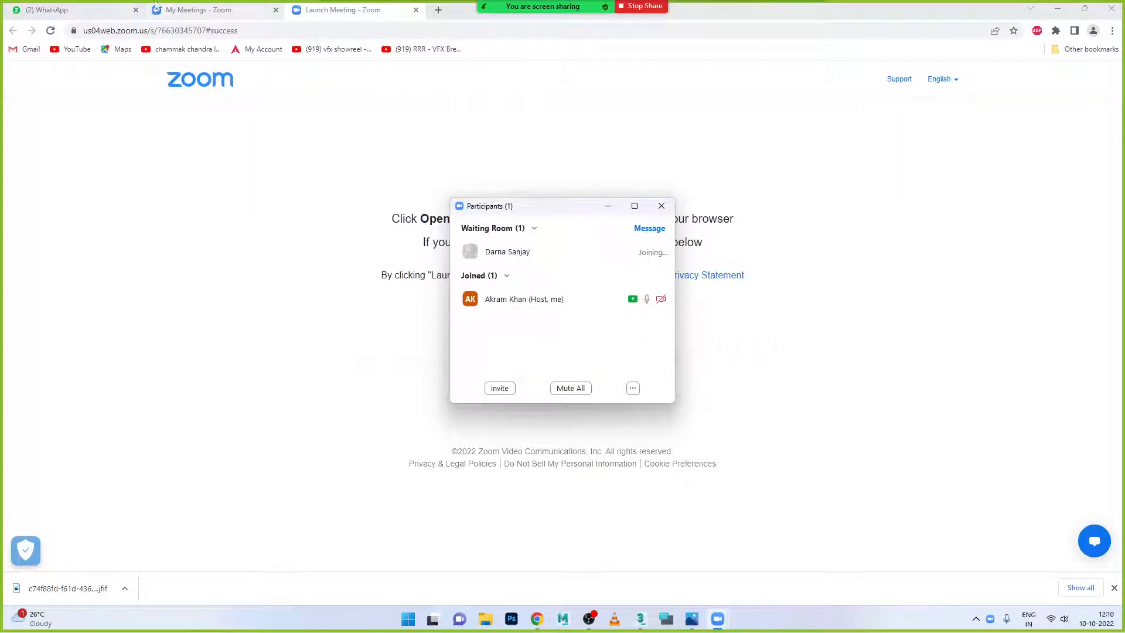
# - Admit the waiting participant into the Zoom meeting and close the Participants list
pyautogui.click(64, 10)
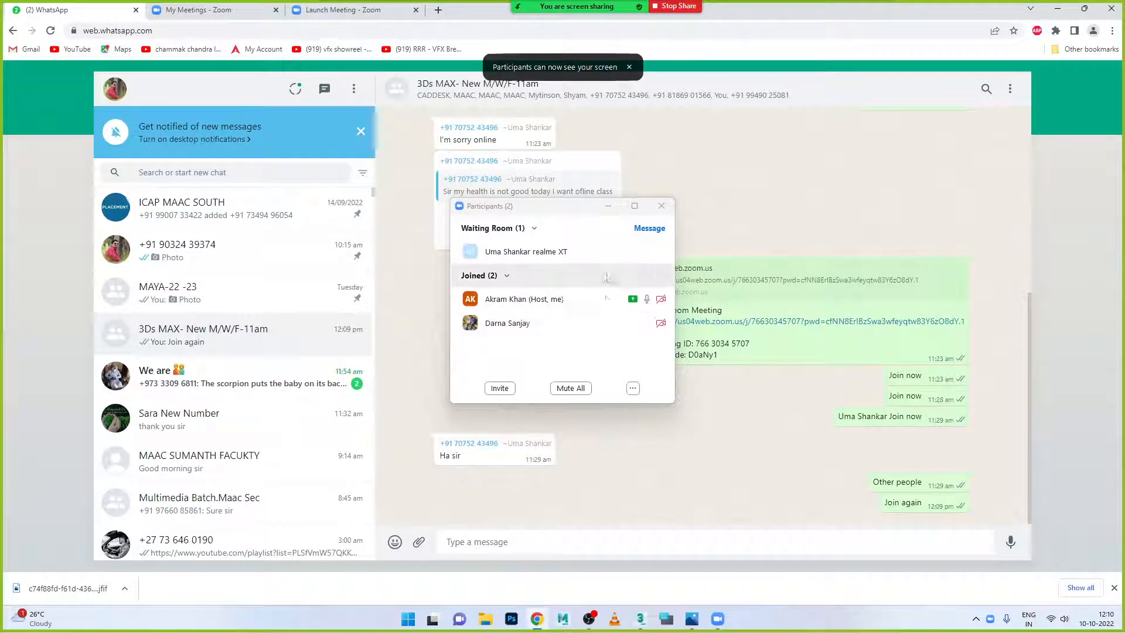
pyautogui.click(606, 251)
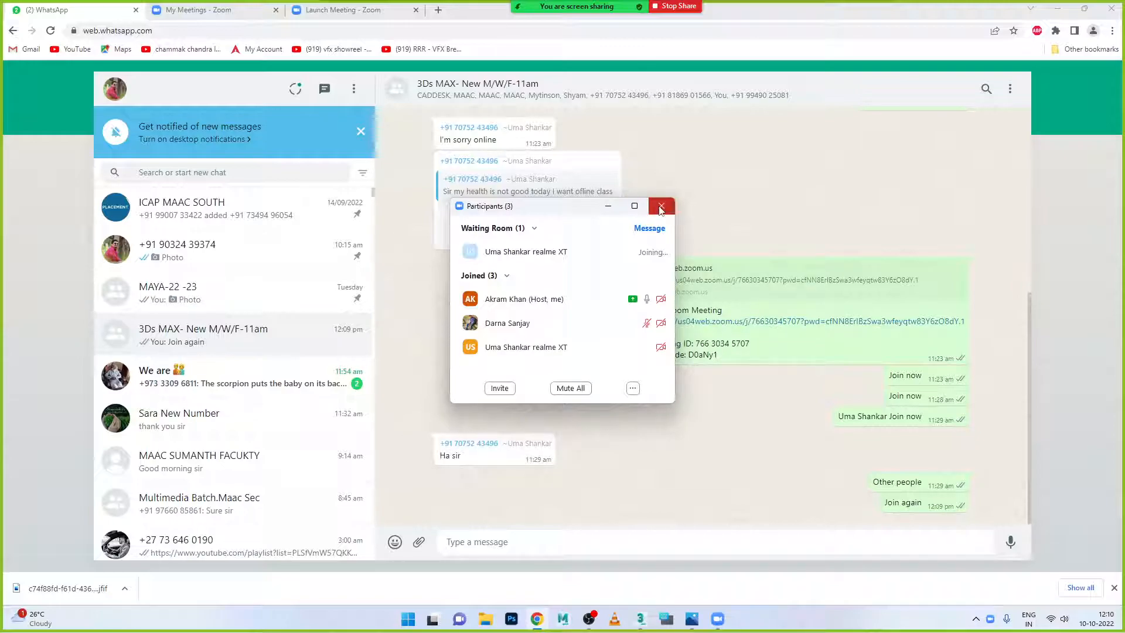
pyautogui.click(662, 208)
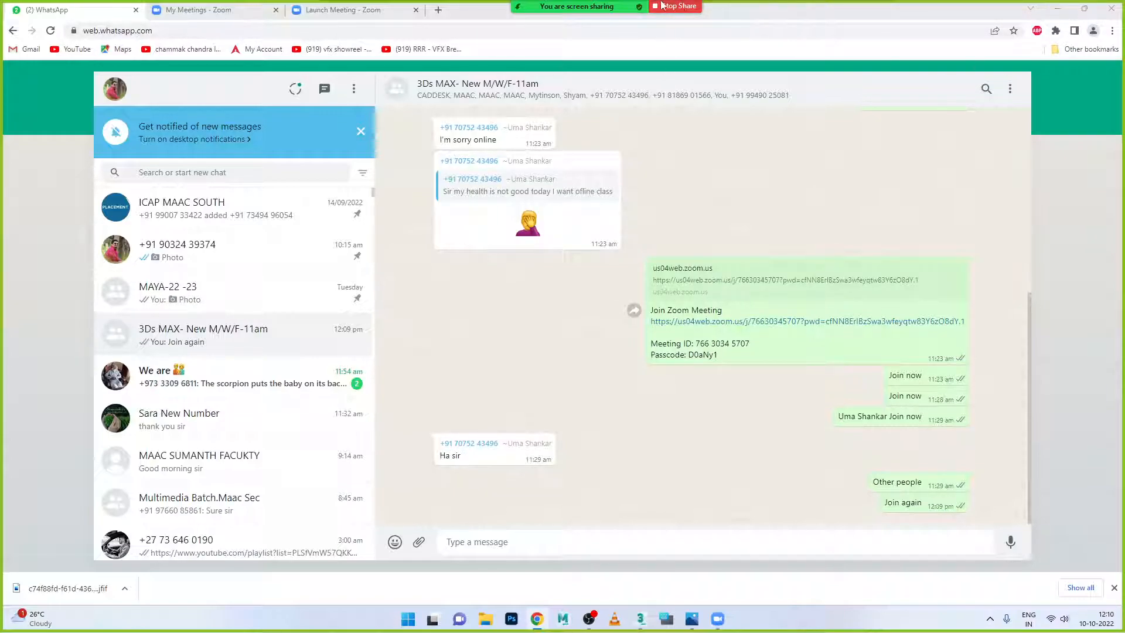
# - Hide the floating meeting controls and minimise Chrome to return to 3ds Max
pyautogui.moveTo(578, 5)
pyautogui.click(874, 16)
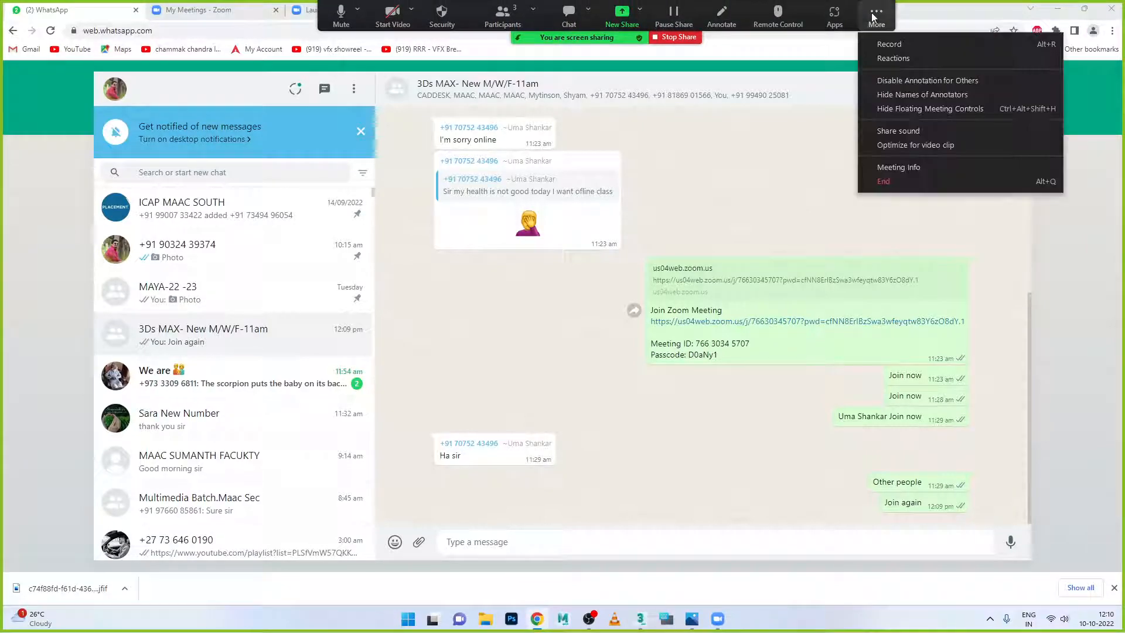
pyautogui.click(910, 109)
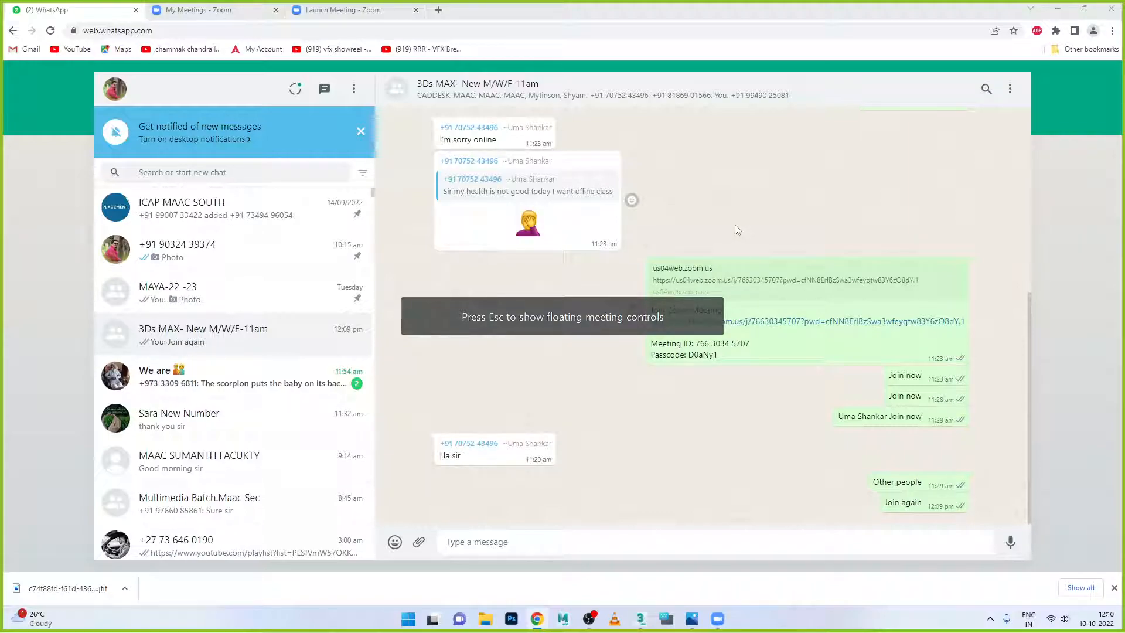
pyautogui.click(1059, 10)
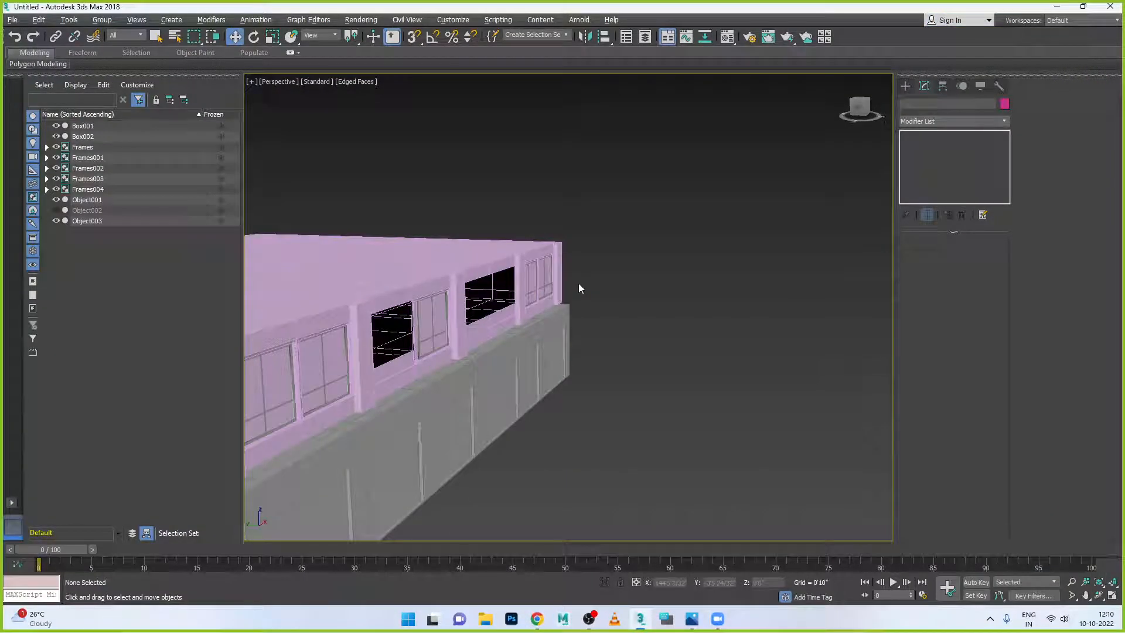
# - Colour the building and all window frames grey
pyautogui.scroll(-5, 580, 288)
pyautogui.scroll(8, 510, 289)
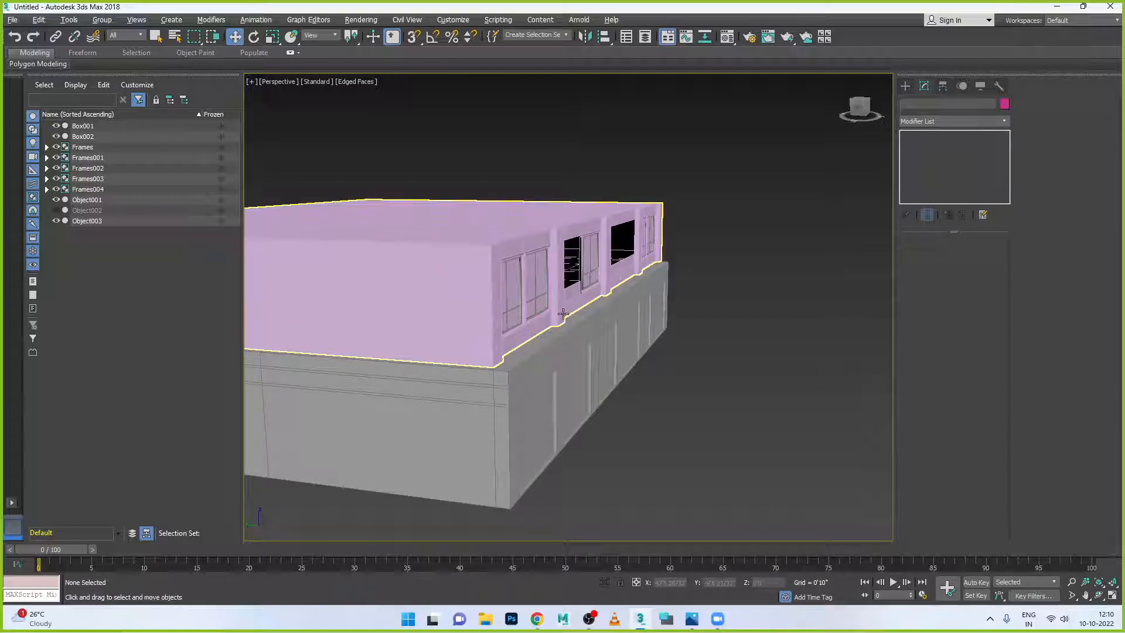
pyautogui.scroll(3, 563, 314)
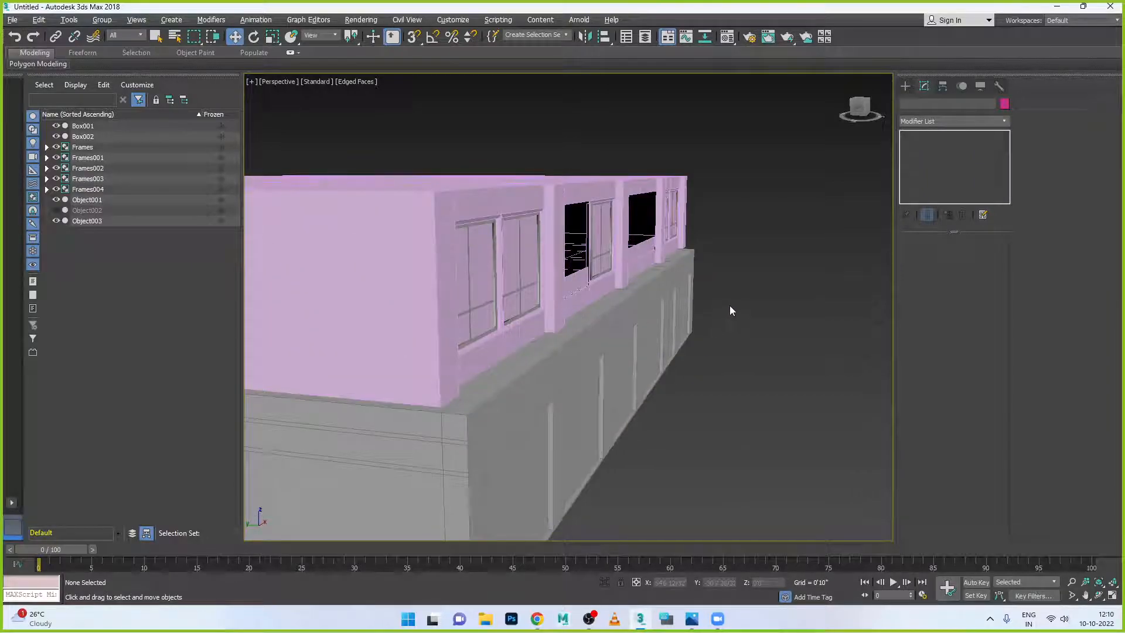
pyautogui.moveTo(510, 341); pyautogui.dragTo(508, 344)
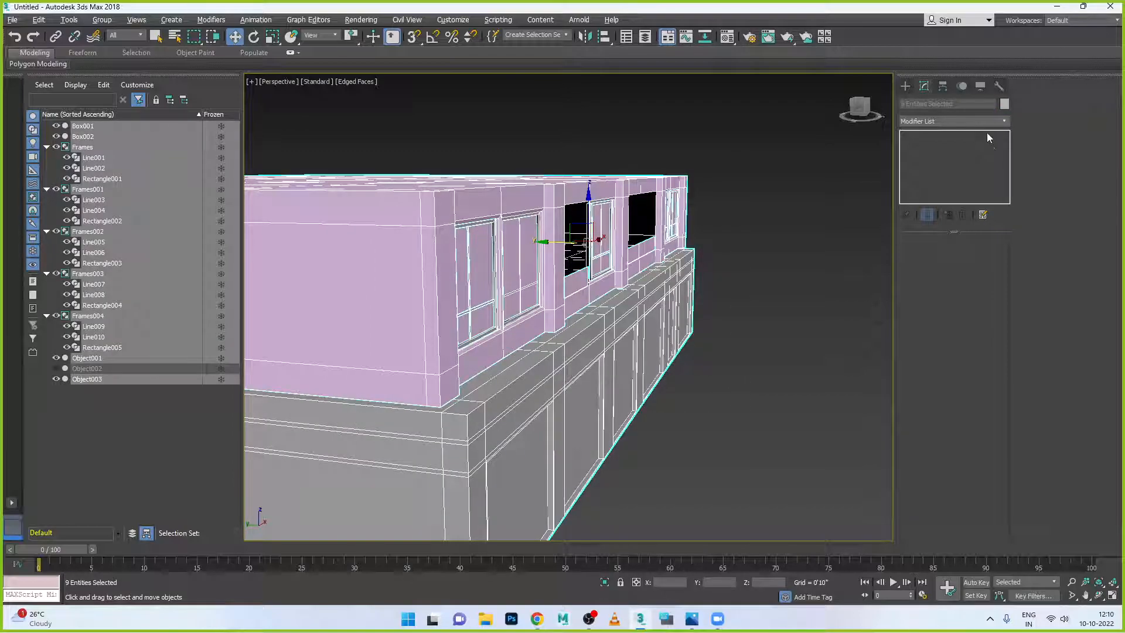
pyautogui.click(1005, 105)
pyautogui.click(636, 338)
pyautogui.click(621, 374)
pyautogui.click(724, 380)
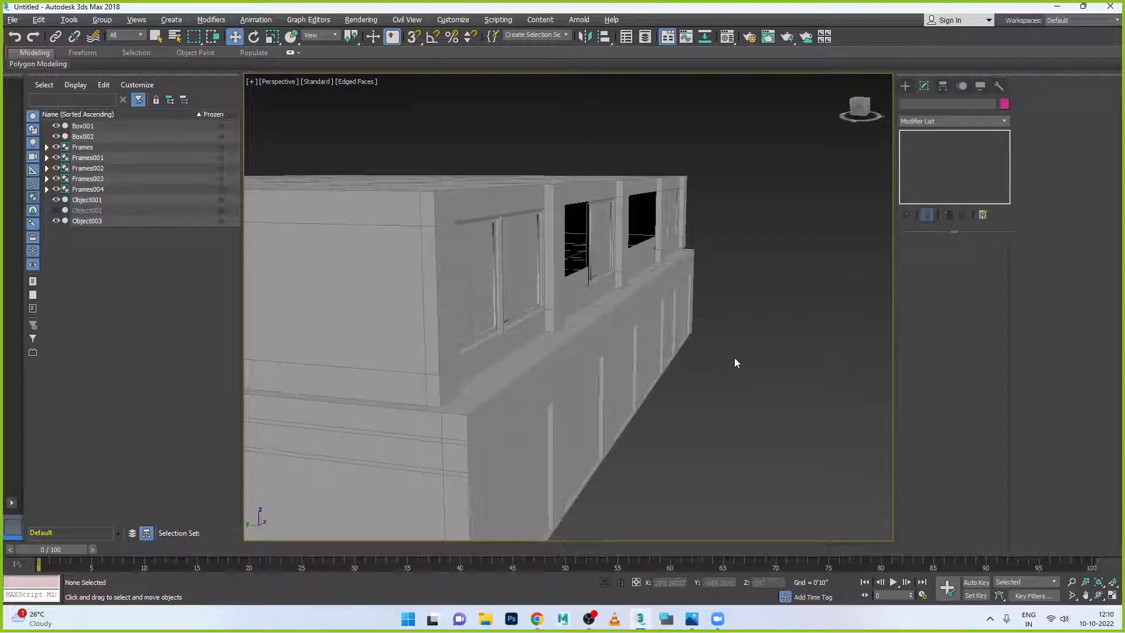
# - Shift-drag a copy of the middle frame group Frames002 along X into the left opening
pyautogui.keyDown('alt'); pyautogui.moveTo(736, 363); pyautogui.dragTo(783, 370, button='middle'); pyautogui.keyUp('alt')
pyautogui.scroll(3, 597, 335)
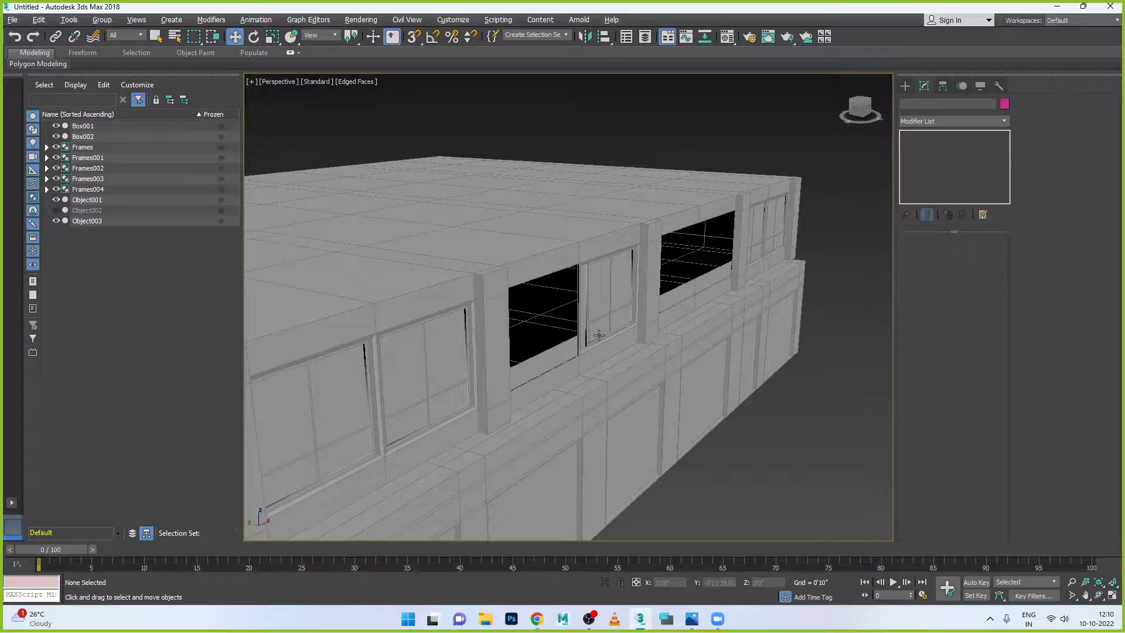
pyautogui.click(591, 347)
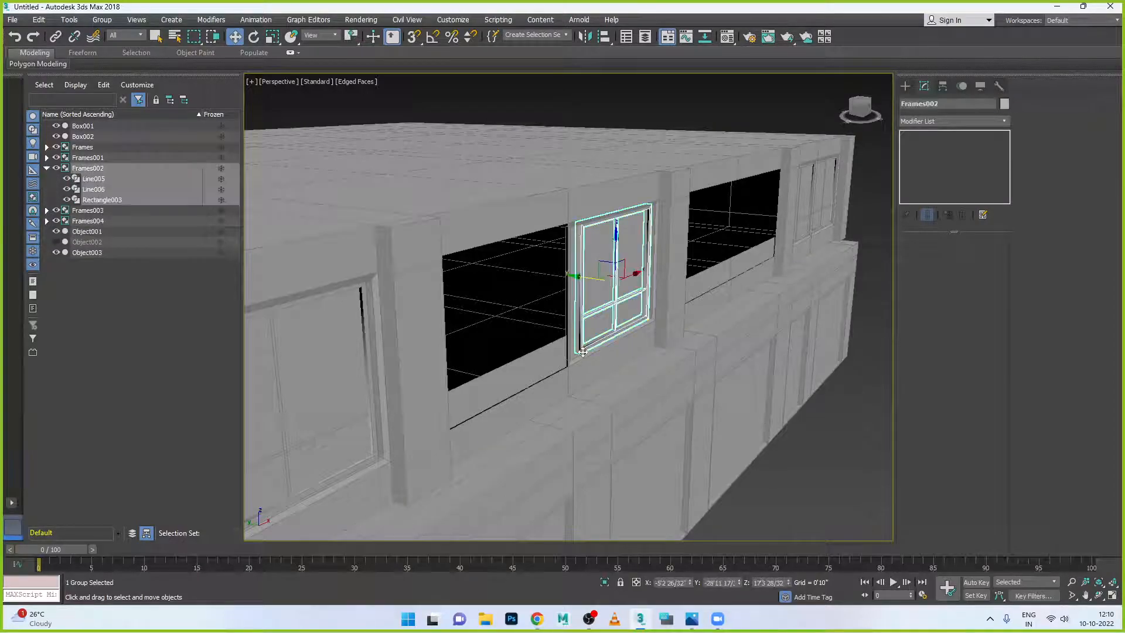
pyautogui.keyDown('alt'); pyautogui.moveTo(609, 363); pyautogui.dragTo(601, 333, button='middle'); pyautogui.keyUp('alt')
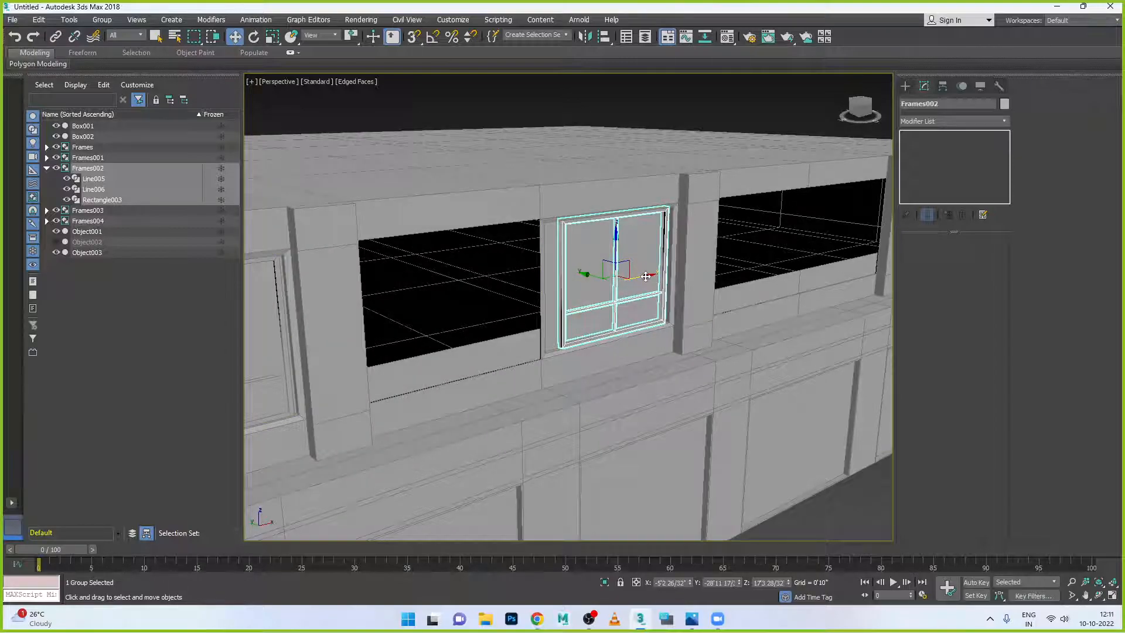
pyautogui.moveTo(645, 277); pyautogui.dragTo(484, 319)
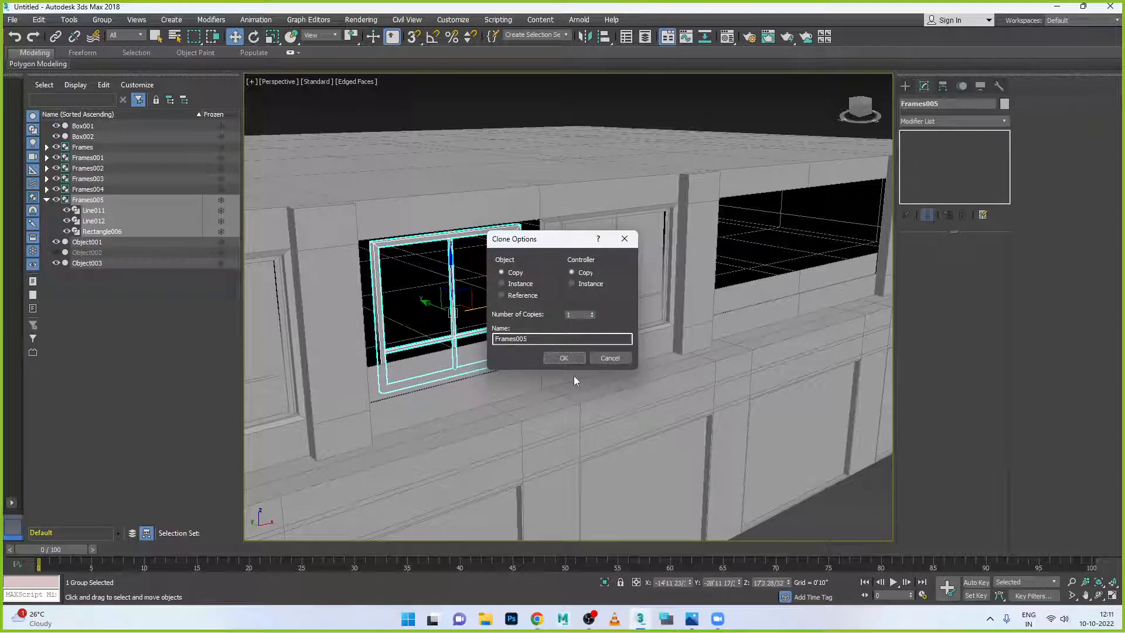
# - Accept the Frames005 copy, maximise the Front view zoomed onto it, and reselect Frames005
pyautogui.click(574, 359)
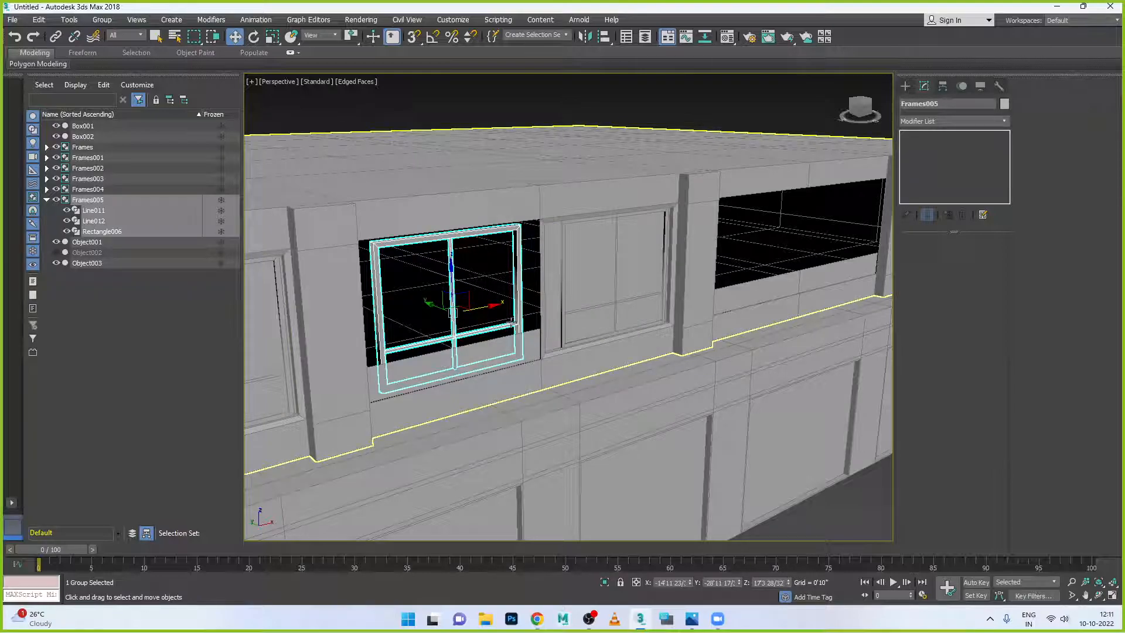
pyautogui.hotkey('alt', 'w')
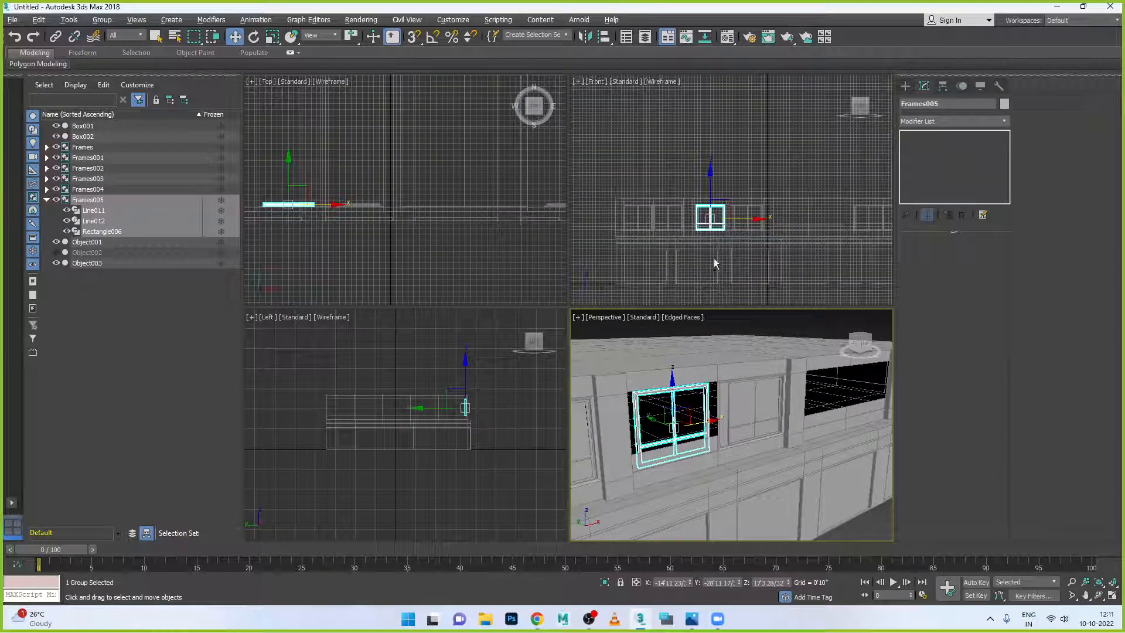
pyautogui.hotkey('alt', 'w')
pyautogui.press('z')
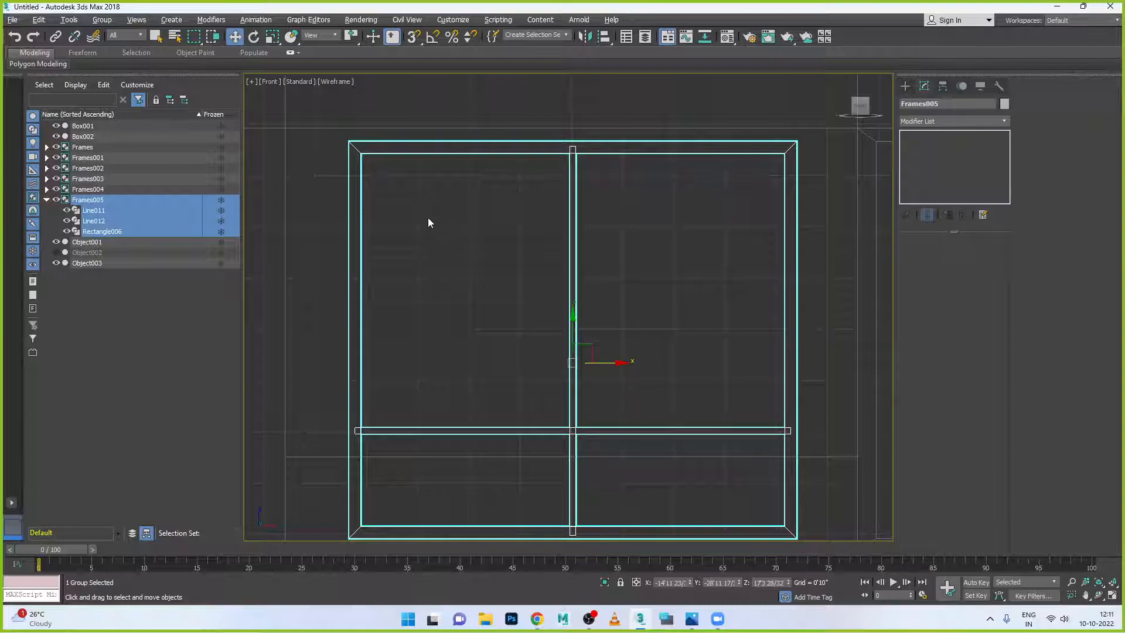
pyautogui.scroll(-2, 431, 218)
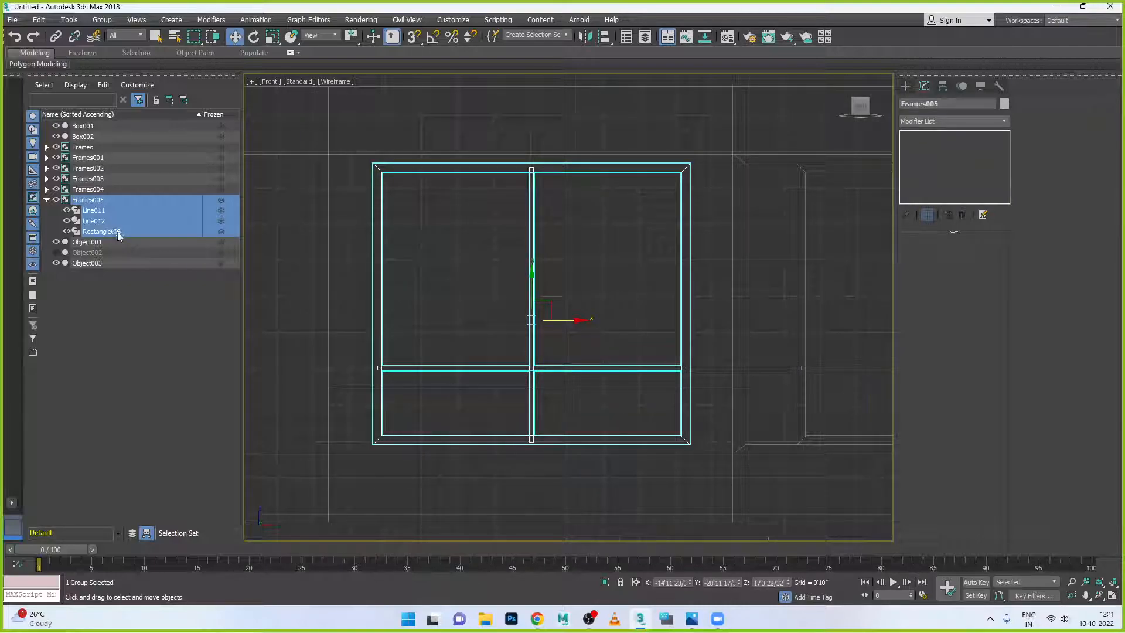
pyautogui.click(147, 263)
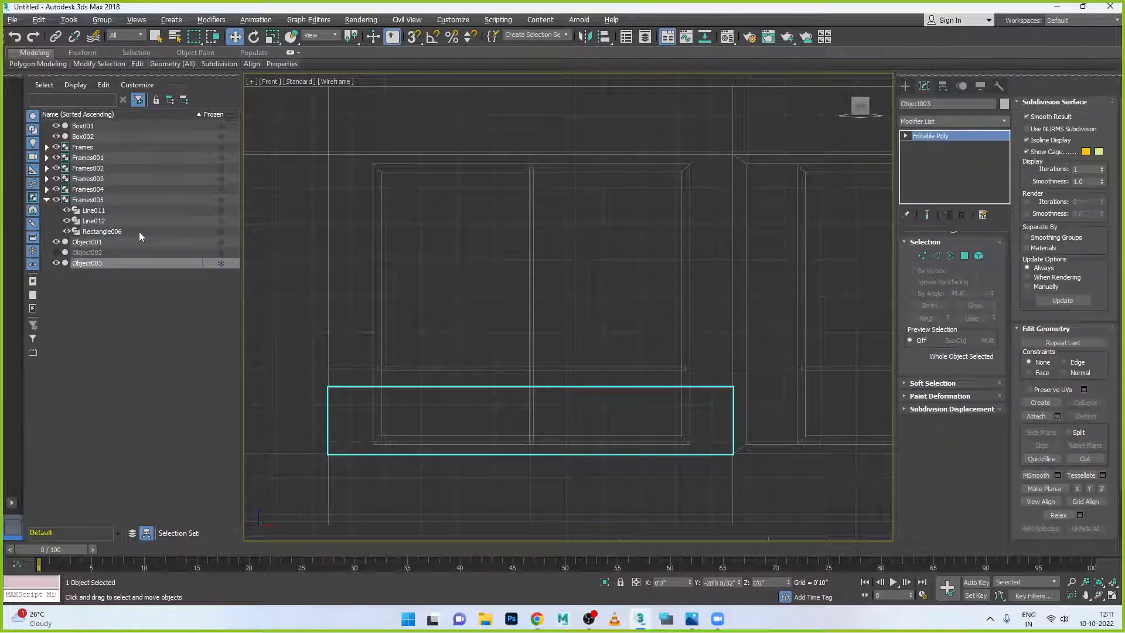
pyautogui.click(139, 233)
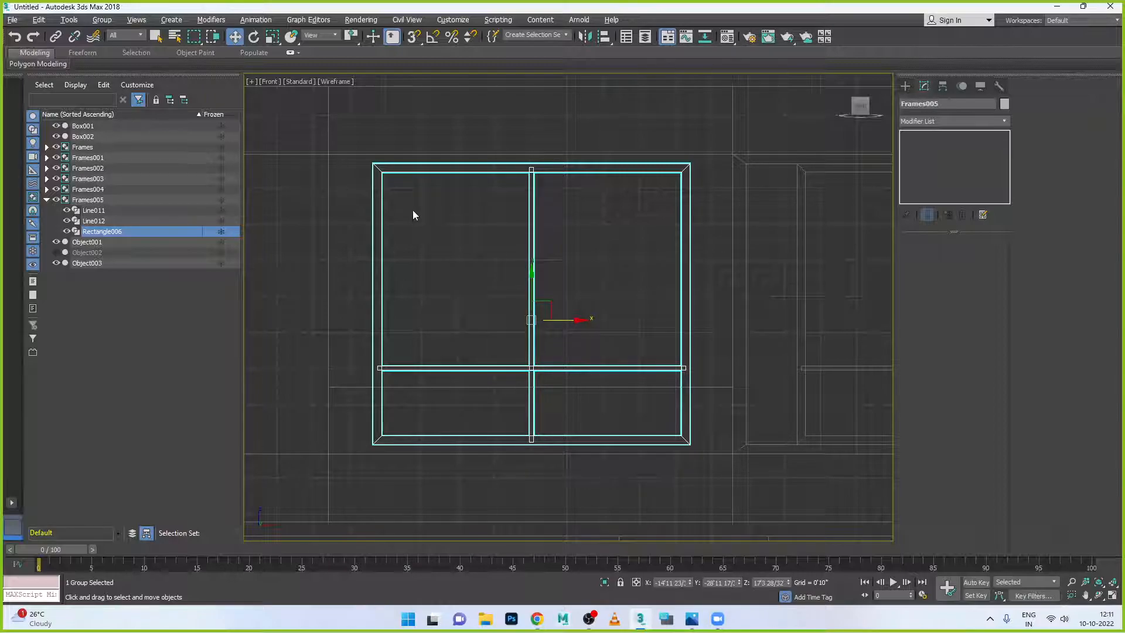
# - Scale Frames005 wider along X and shorter along Y to suit the wide opening
pyautogui.press('r')
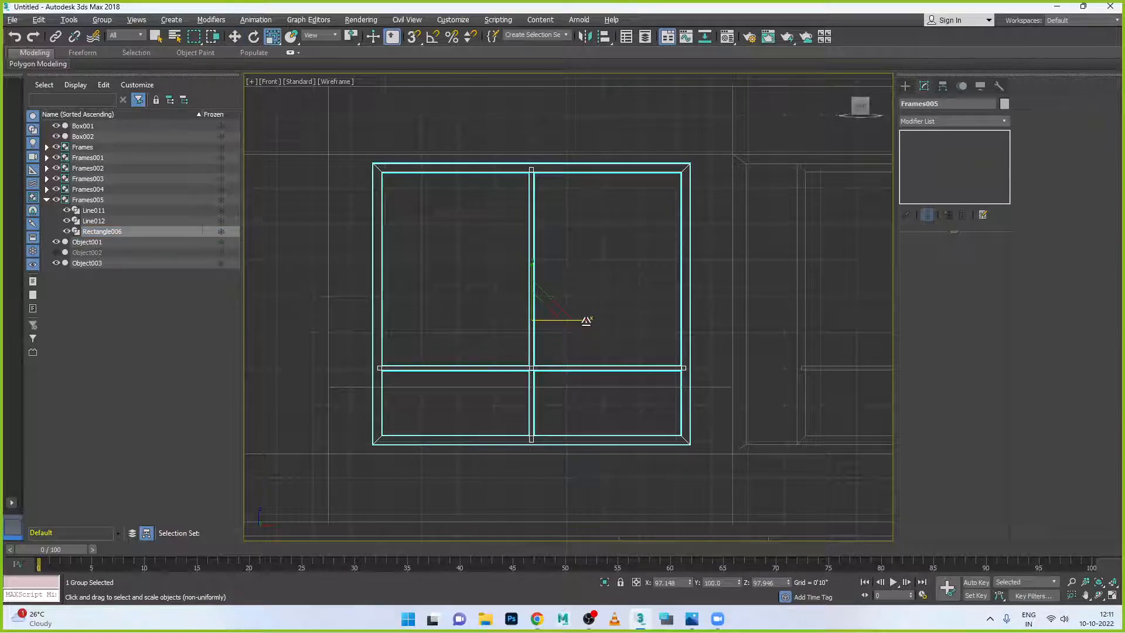
pyautogui.moveTo(587, 321); pyautogui.dragTo(598, 321)
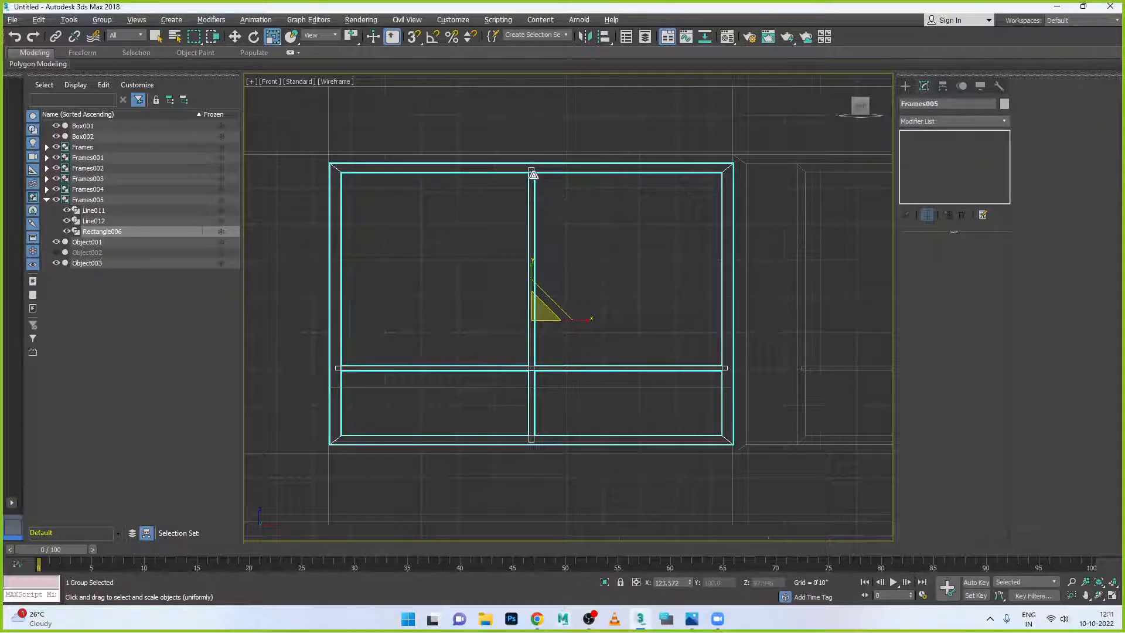
pyautogui.moveTo(531, 171); pyautogui.dragTo(532, 184)
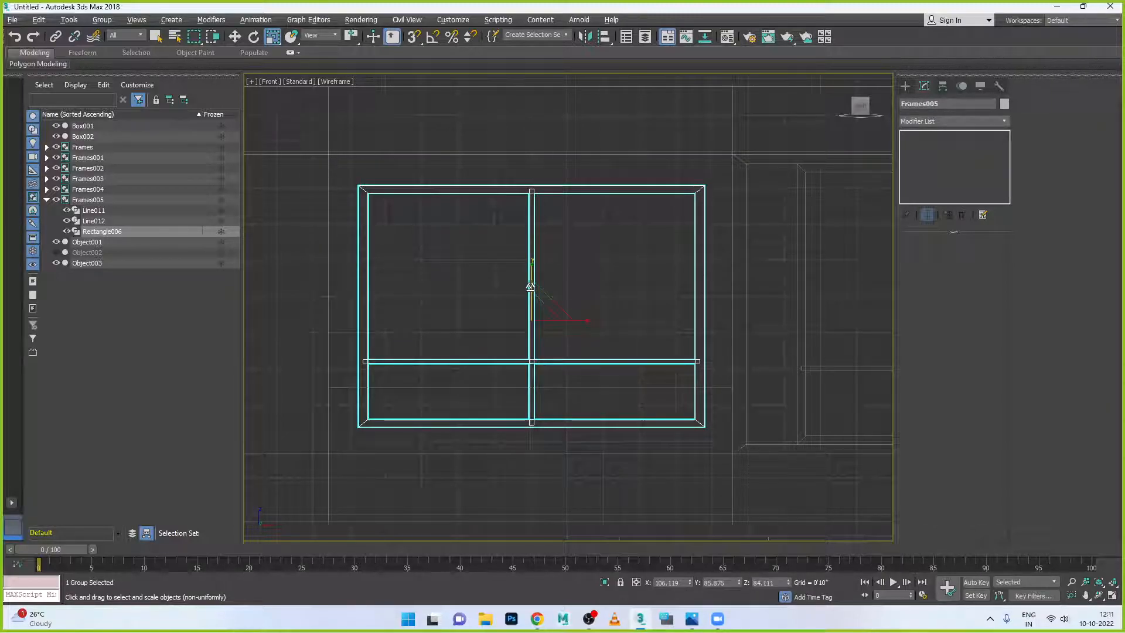
pyautogui.hotkey('ctrl', 'z')
pyautogui.moveTo(532, 265); pyautogui.dragTo(535, 236)
# - Nudge Frames005 vertically so it sits correctly in the left opening
pyautogui.press('w')
pyautogui.press('r')
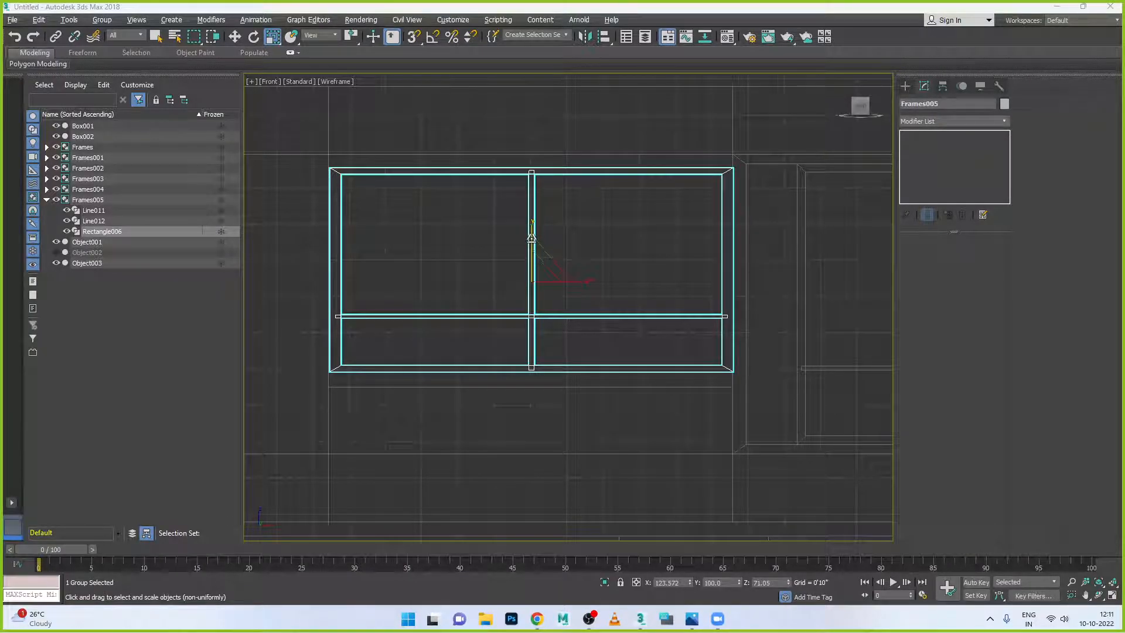
pyautogui.click(250, 37)
pyautogui.click(234, 36)
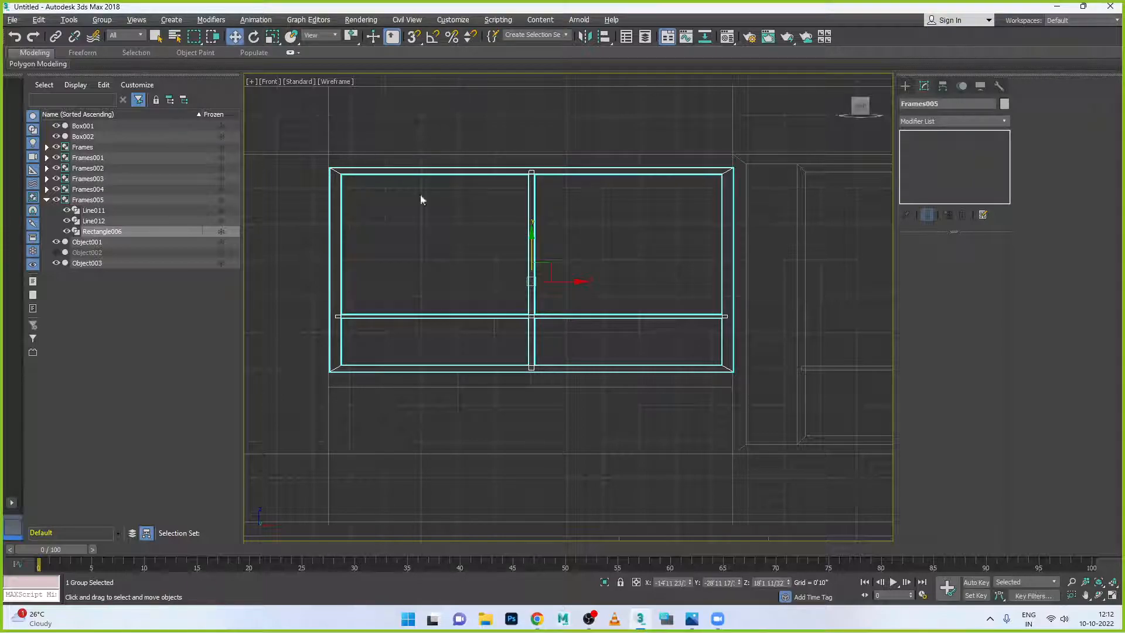
pyautogui.moveTo(532, 234)
pyautogui.mouseDown()
pyautogui.moveTo(534, 262)
pyautogui.moveTo(534, 218)
pyautogui.moveTo(533, 238)
pyautogui.mouseUp()
pyautogui.press('r')
pyautogui.press('w')
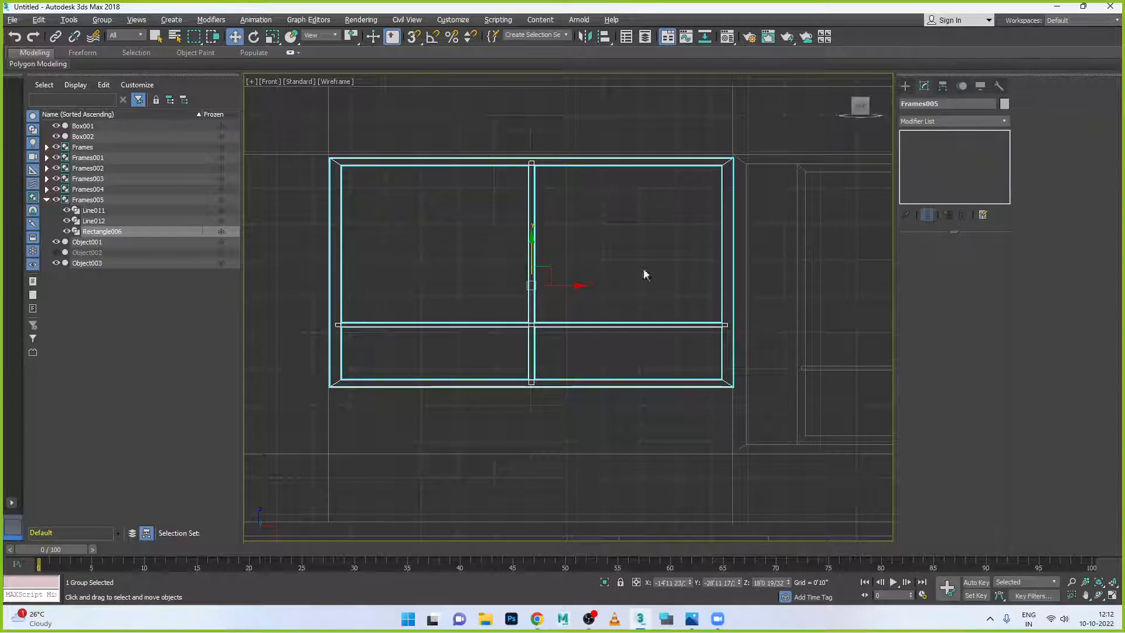
pyautogui.rightClick(691, 324)
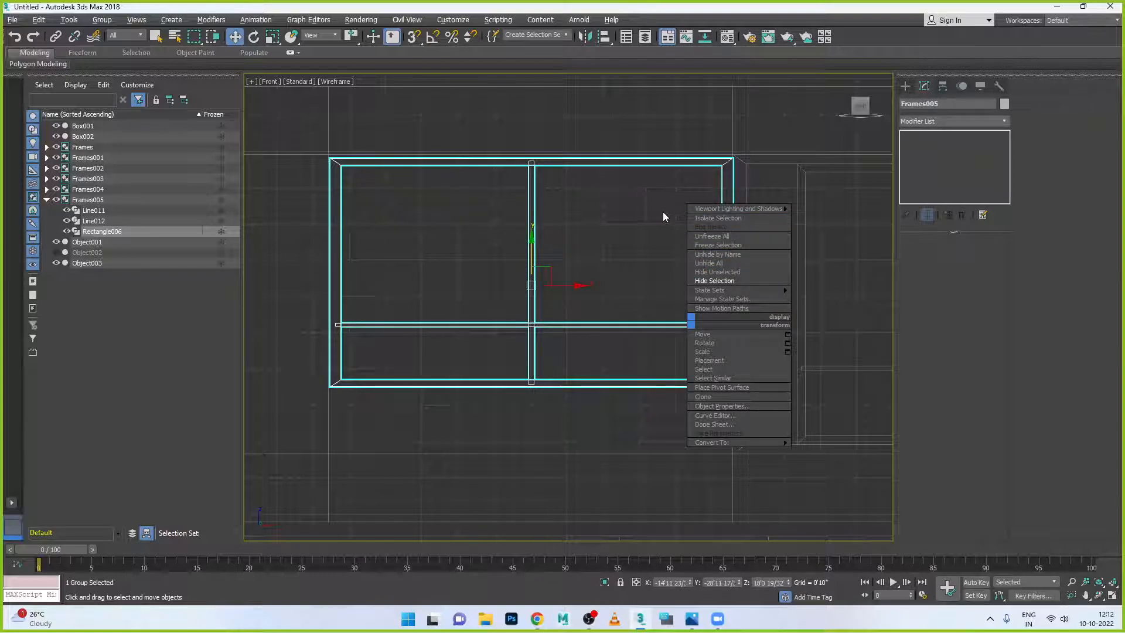
# - Ungroup the copied window and select its outer frame Rectangle006
pyautogui.click(108, 25)
pyautogui.click(108, 23)
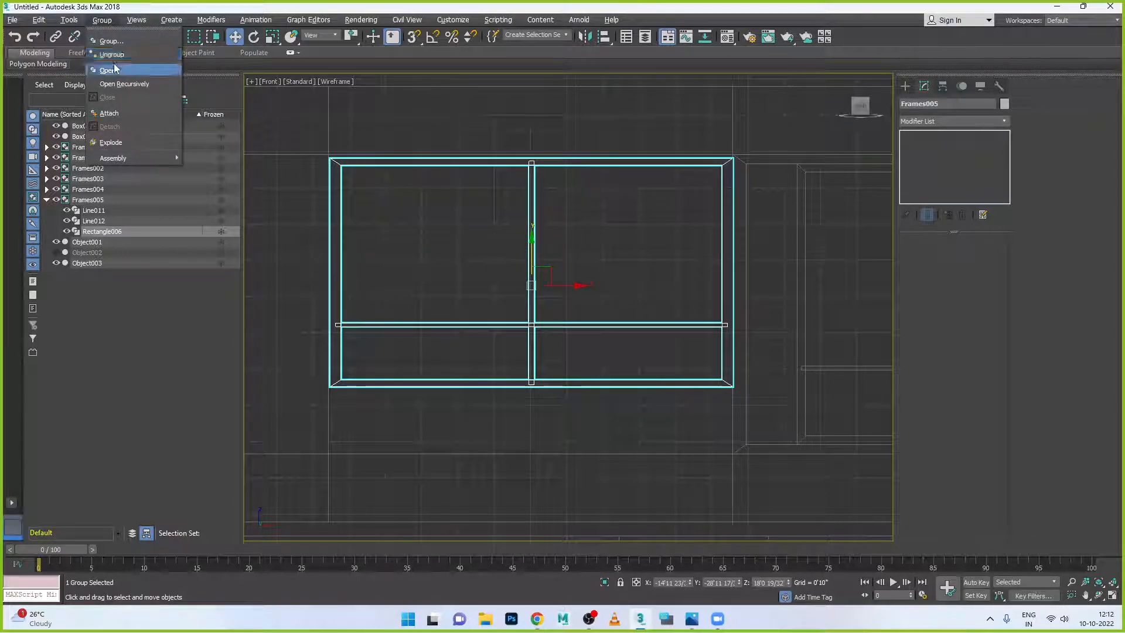
pyautogui.click(112, 54)
pyautogui.click(484, 337)
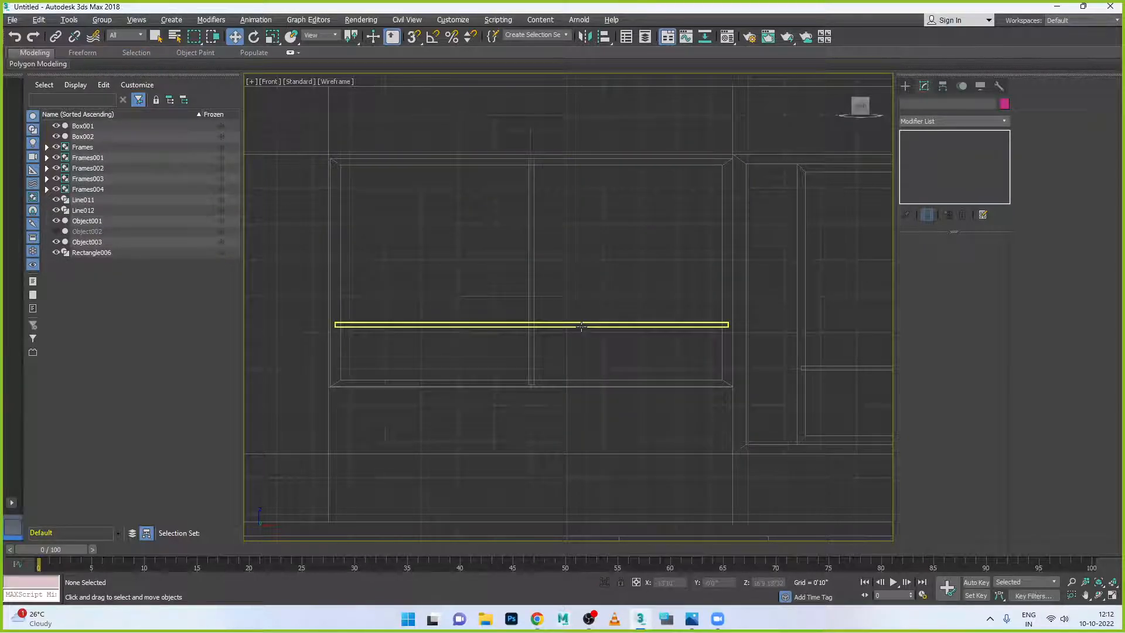
pyautogui.click(486, 336)
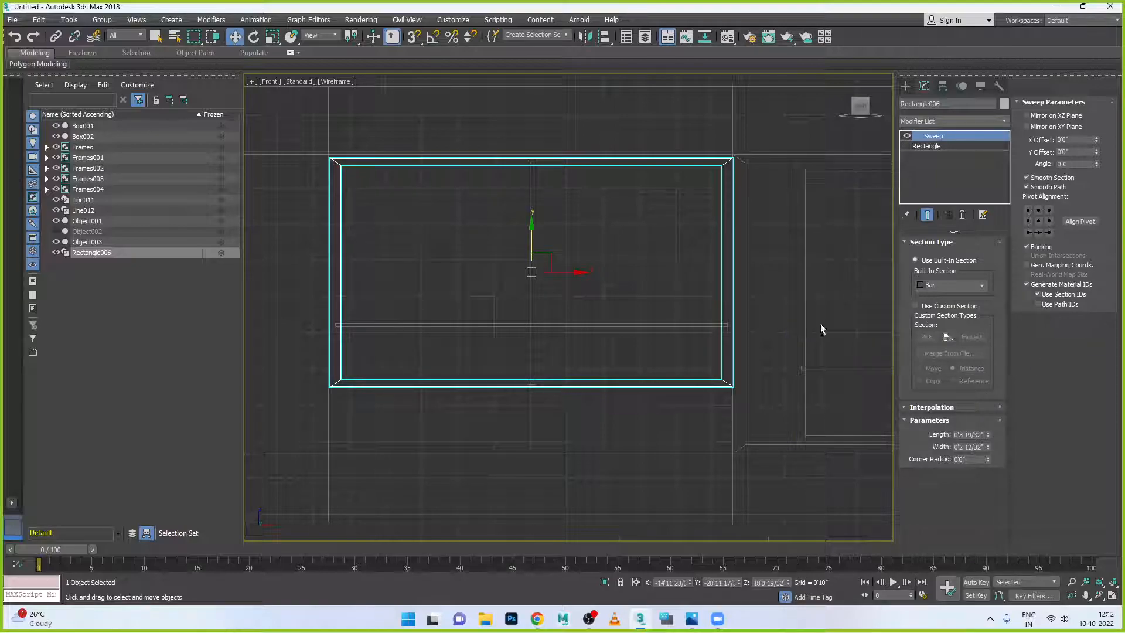
pyautogui.hotkey('alt', 'w')
pyautogui.hotkey('alt', 'w')
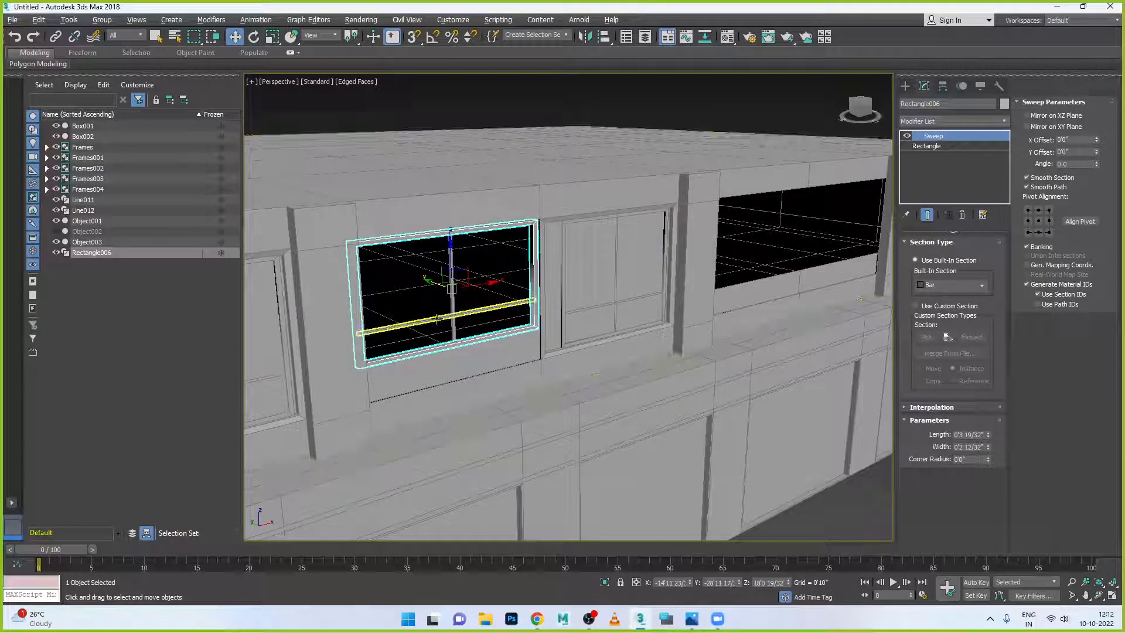
pyautogui.scroll(3, 443, 371)
pyautogui.keyDown('alt'); pyautogui.moveTo(443, 370); pyautogui.dragTo(464, 379, button='middle'); pyautogui.keyUp('alt')
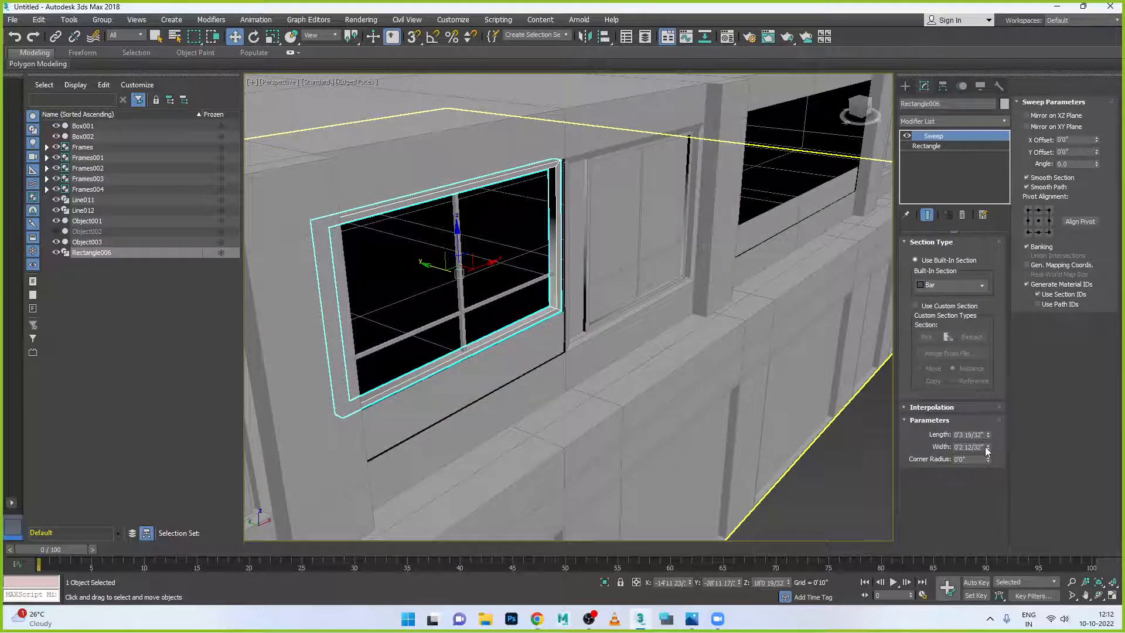
# - Set Rectangle006's Sweep bar Width to 0.1 and Length to 0.2
pyautogui.moveTo(979, 447); pyautogui.dragTo(935, 444)
pyautogui.write('0.1')
pyautogui.press('Return')
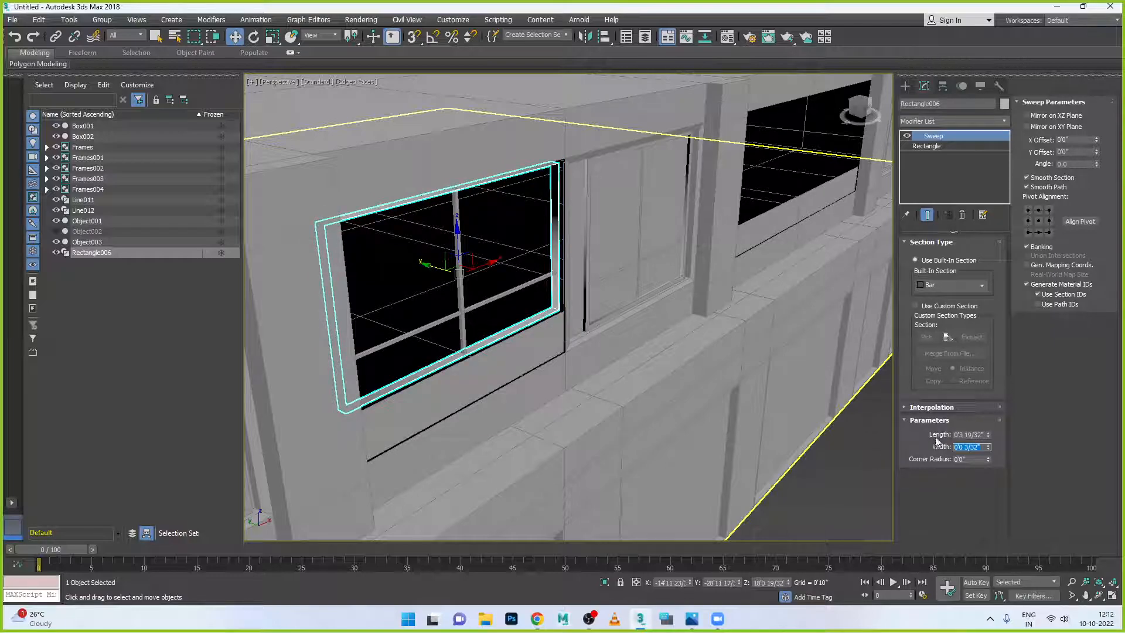
pyautogui.moveTo(983, 435); pyautogui.dragTo(926, 435)
pyautogui.write('.2')
pyautogui.press('Return')
pyautogui.keyDown('alt'); pyautogui.moveTo(566, 390); pyautogui.dragTo(499, 345, button='middle'); pyautogui.keyUp('alt')
pyautogui.keyDown('alt'); pyautogui.moveTo(375, 281); pyautogui.dragTo(399, 287, button='middle'); pyautogui.keyUp('alt')
# - Set the horizontal mullion Line012's Sweep bar Length and Width to 0.05
pyautogui.click(460, 281)
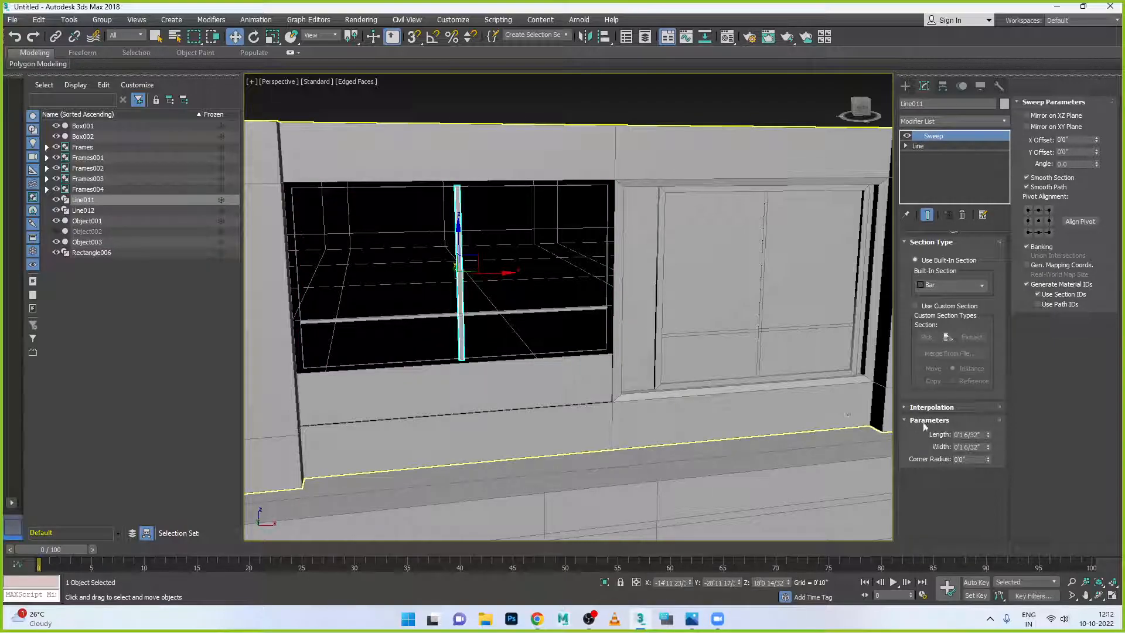
pyautogui.click(545, 309)
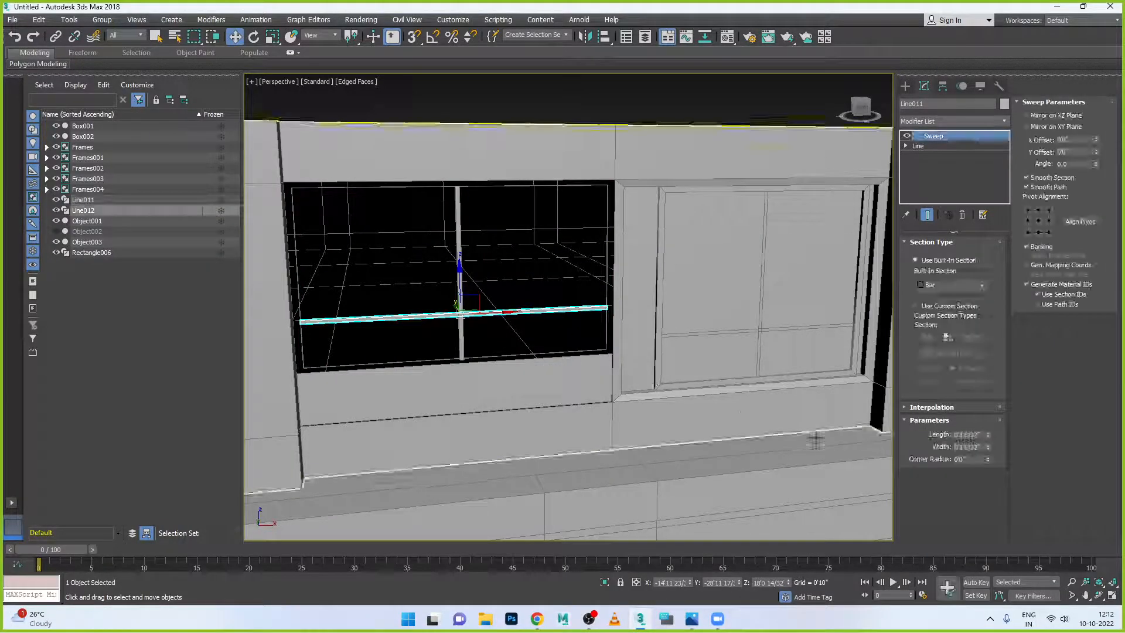
pyautogui.doubleClick(967, 435)
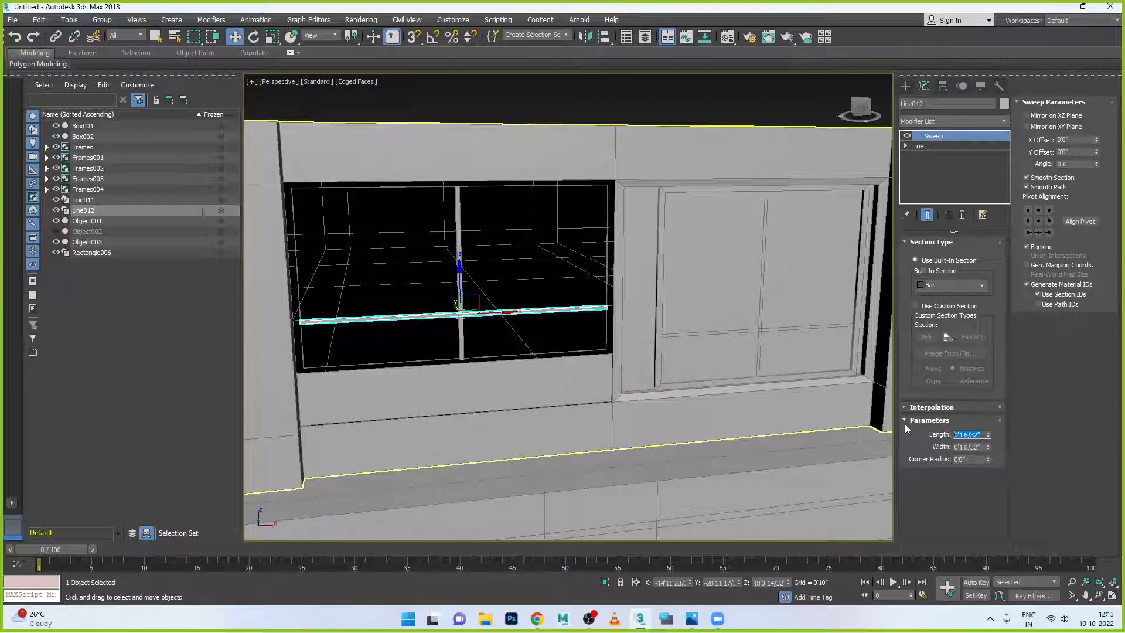
pyautogui.press('BackSpace')
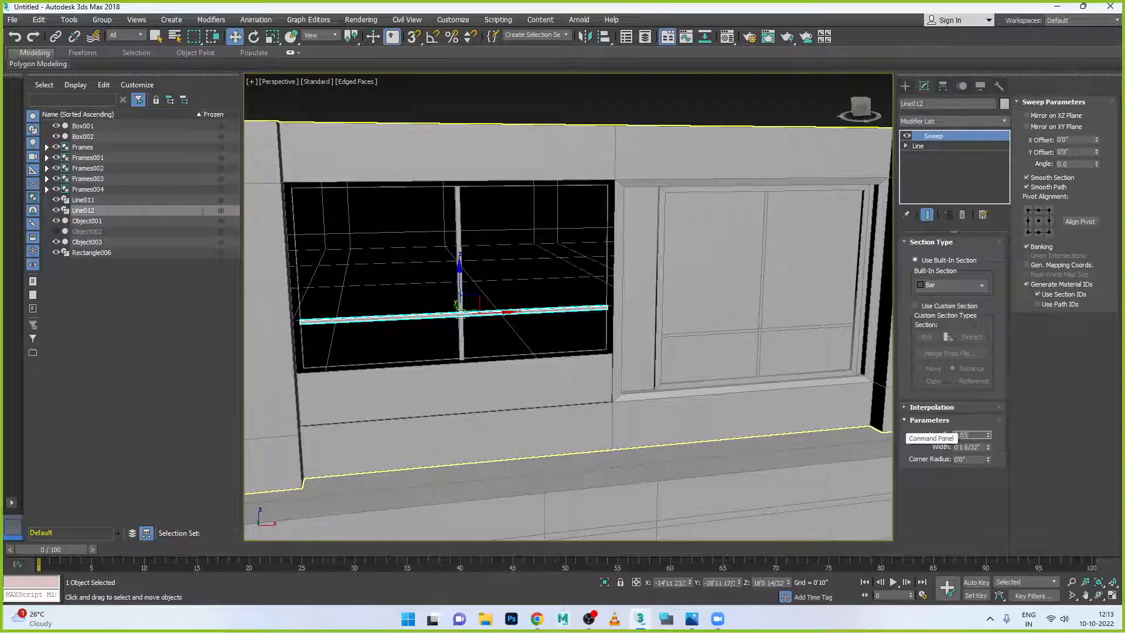
pyautogui.write('0.05')
pyautogui.press('Return')
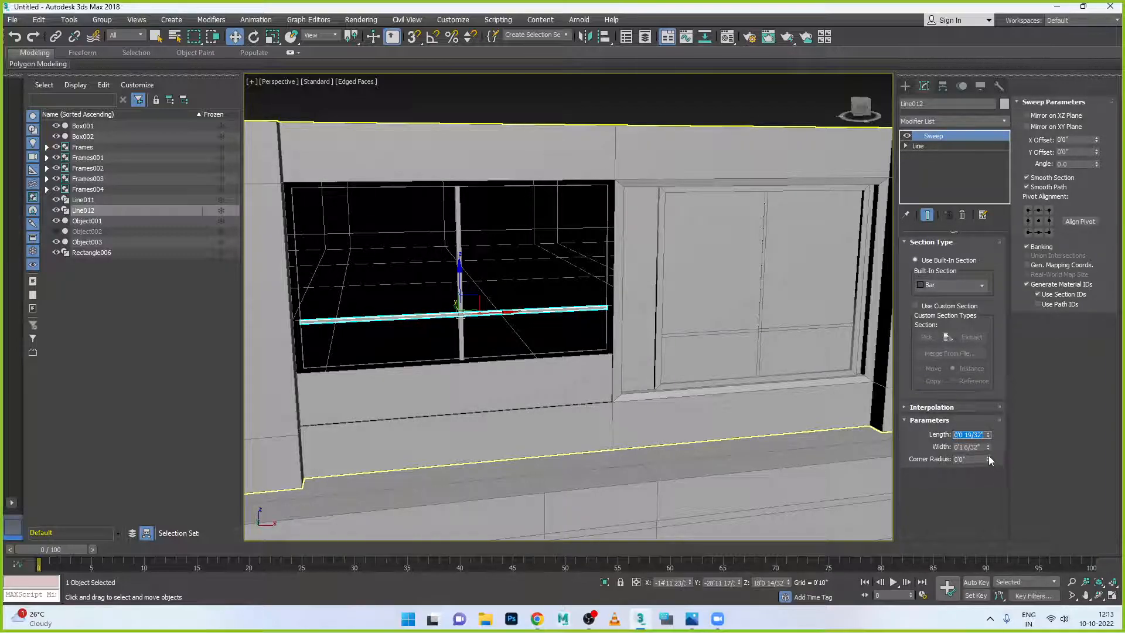
pyautogui.press('Tab')
pyautogui.write('0.05')
pyautogui.press('Return')
# - Give the vertical mullion Line011 the same 0.05 Sweep bar size
pyautogui.click(512, 332)
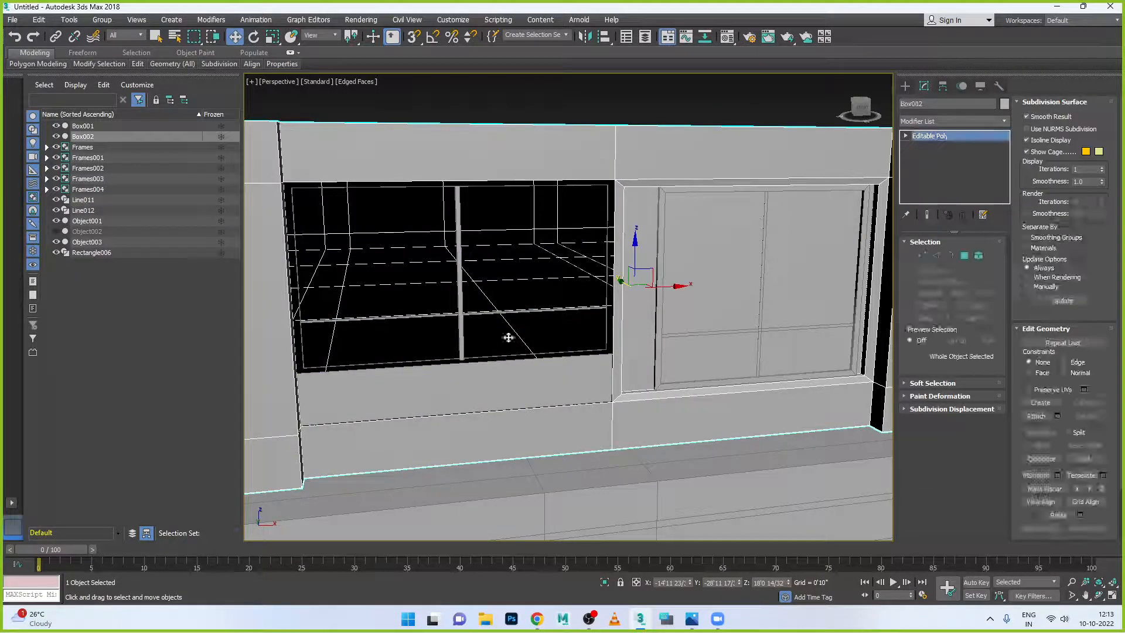
pyautogui.click(460, 275)
pyautogui.doubleClick(968, 447)
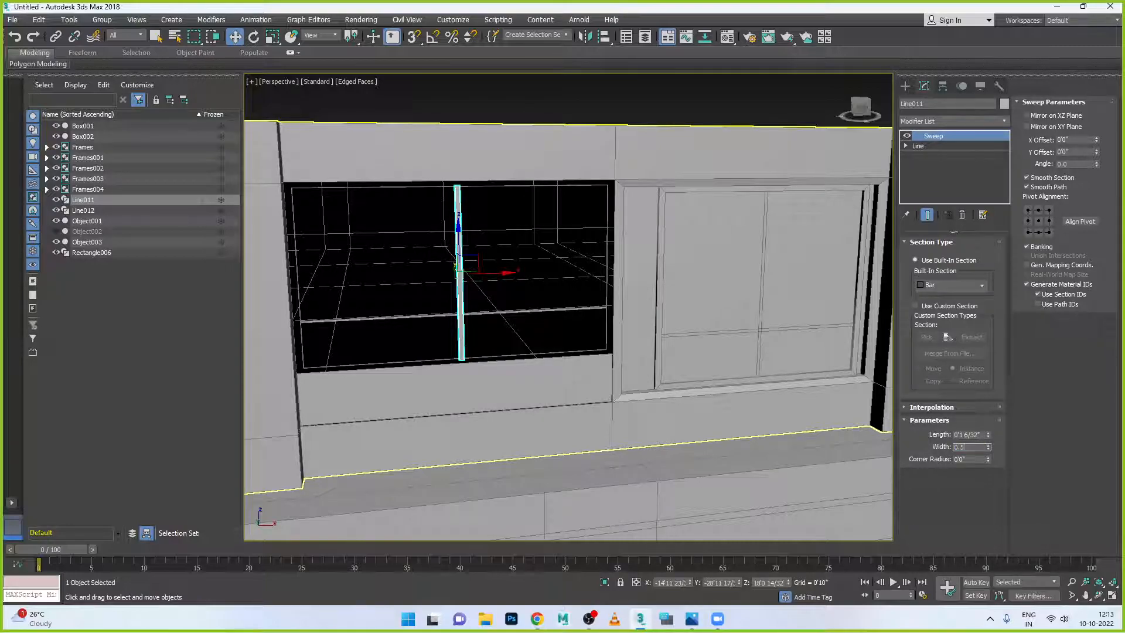
pyautogui.press('Return')
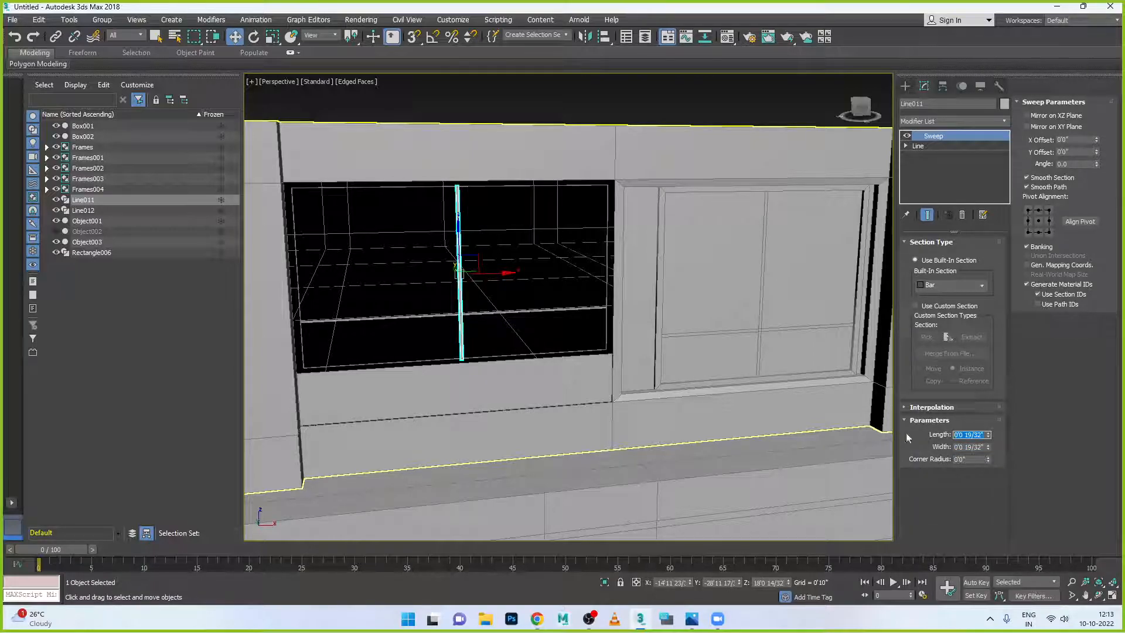
# - Check the slimmer bars, then maximise the Front view and select the vertical mullion
pyautogui.keyDown('alt'); pyautogui.moveTo(508, 395); pyautogui.dragTo(480, 333, button='middle'); pyautogui.keyUp('alt')
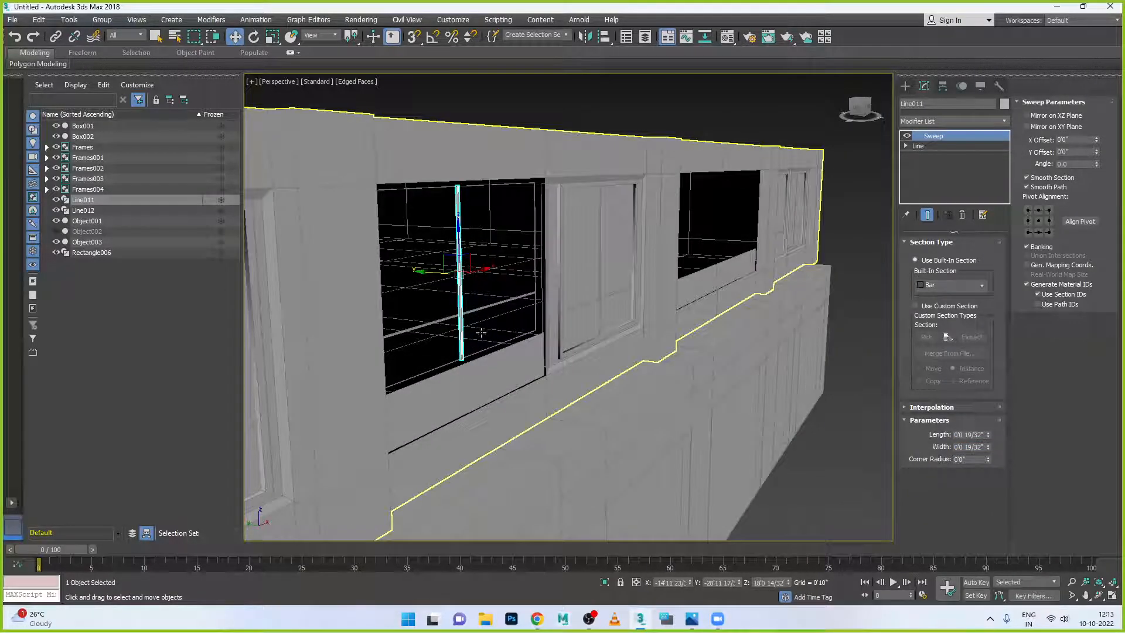
pyautogui.click(379, 275)
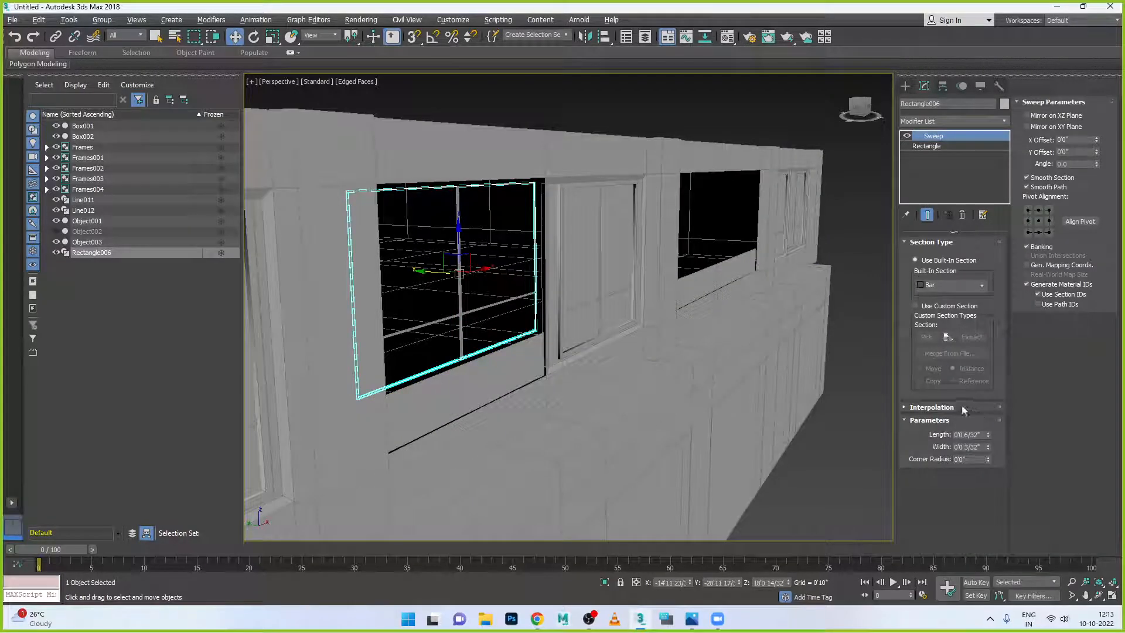
pyautogui.hotkey('alt', 'w')
pyautogui.rightClick(784, 251)
pyautogui.hotkey('alt', 'w')
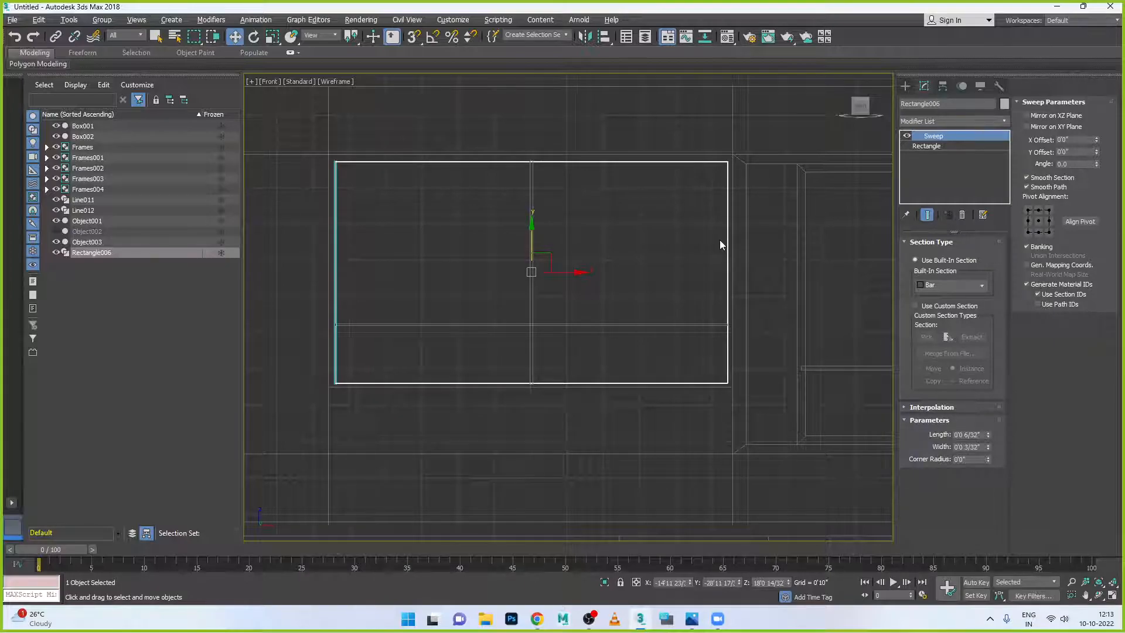
pyautogui.scroll(2, 394, 218)
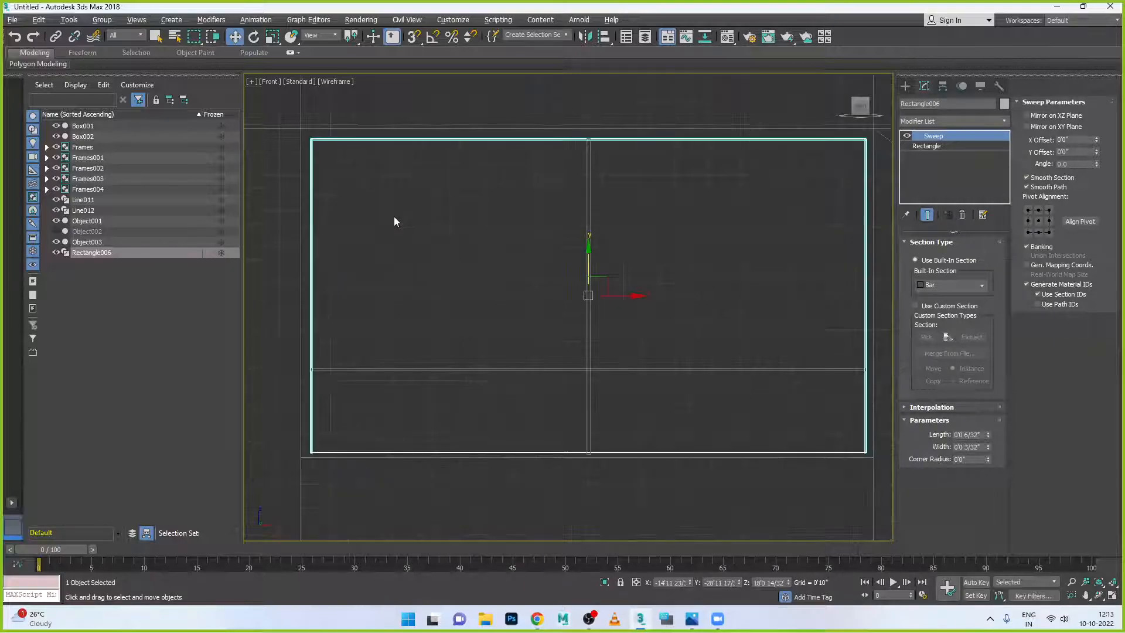
pyautogui.click(586, 245)
# - Nudge the vertical bar and shift the Rectangle006 frame slightly up and left in the opening
pyautogui.moveTo(586, 245); pyautogui.dragTo(586, 245)
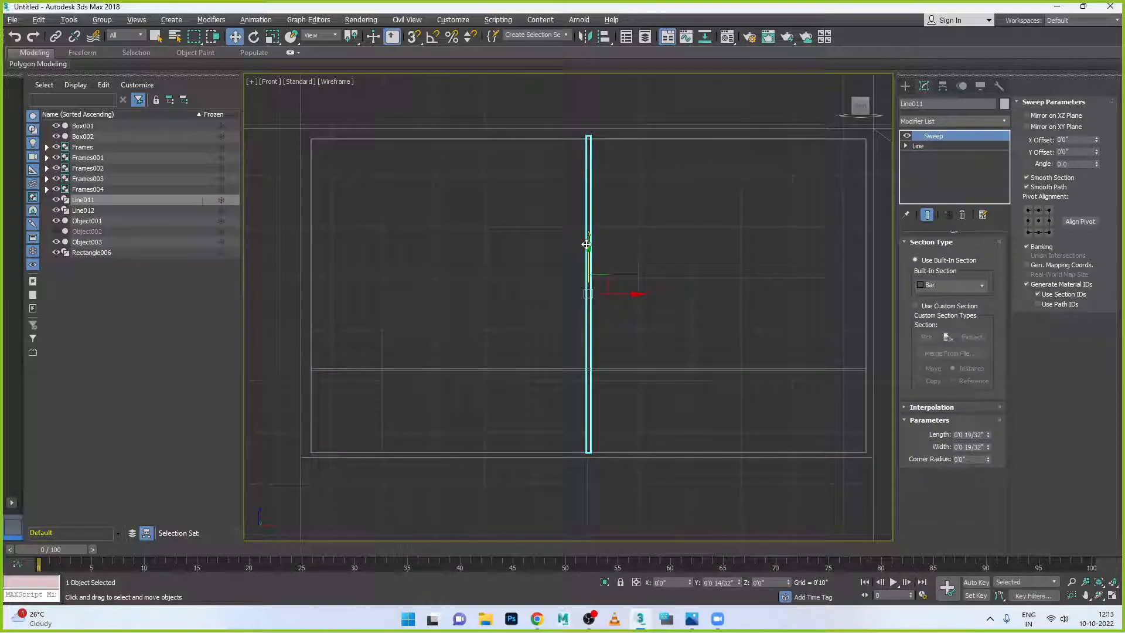
pyautogui.click(673, 452)
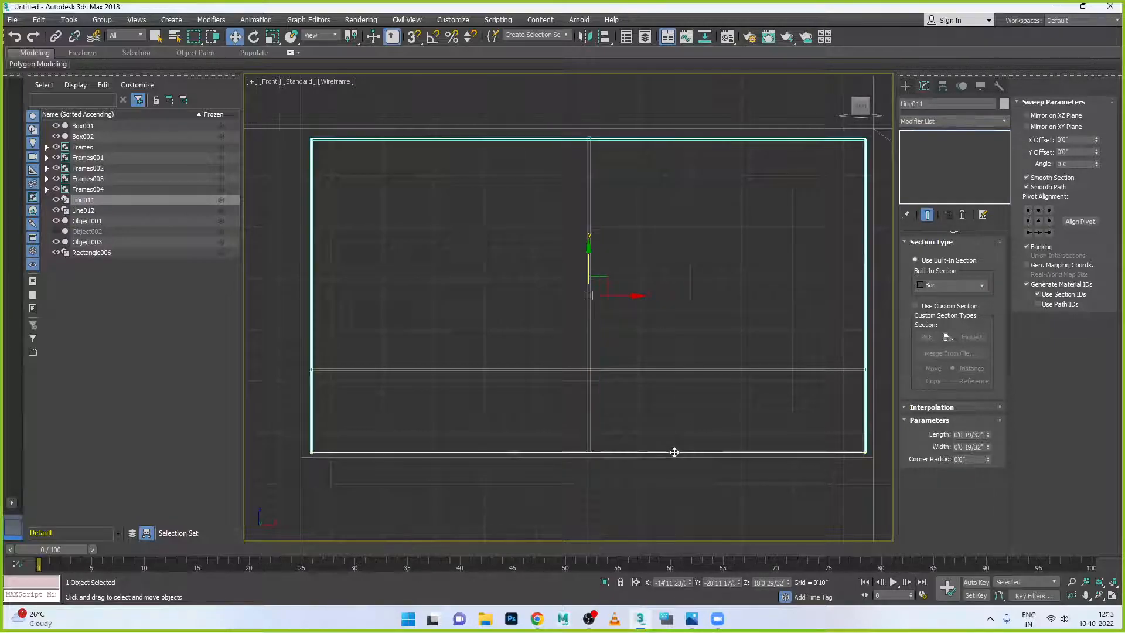
pyautogui.moveTo(588, 247); pyautogui.dragTo(589, 239)
pyautogui.press('r')
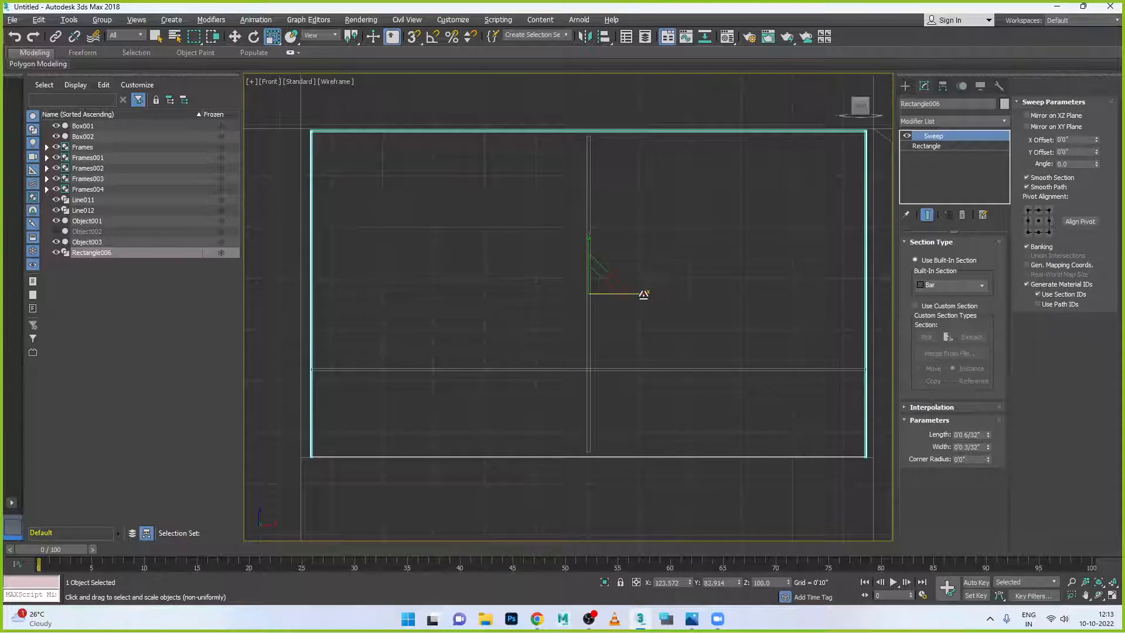
pyautogui.moveTo(647, 294); pyautogui.dragTo(647, 294)
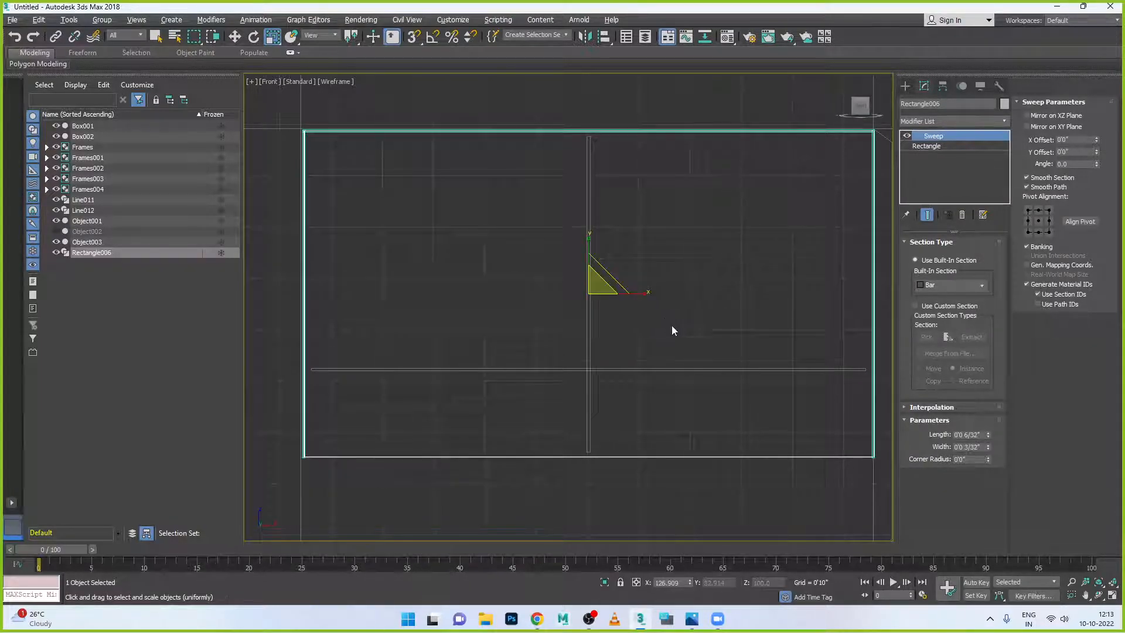
pyautogui.press('w')
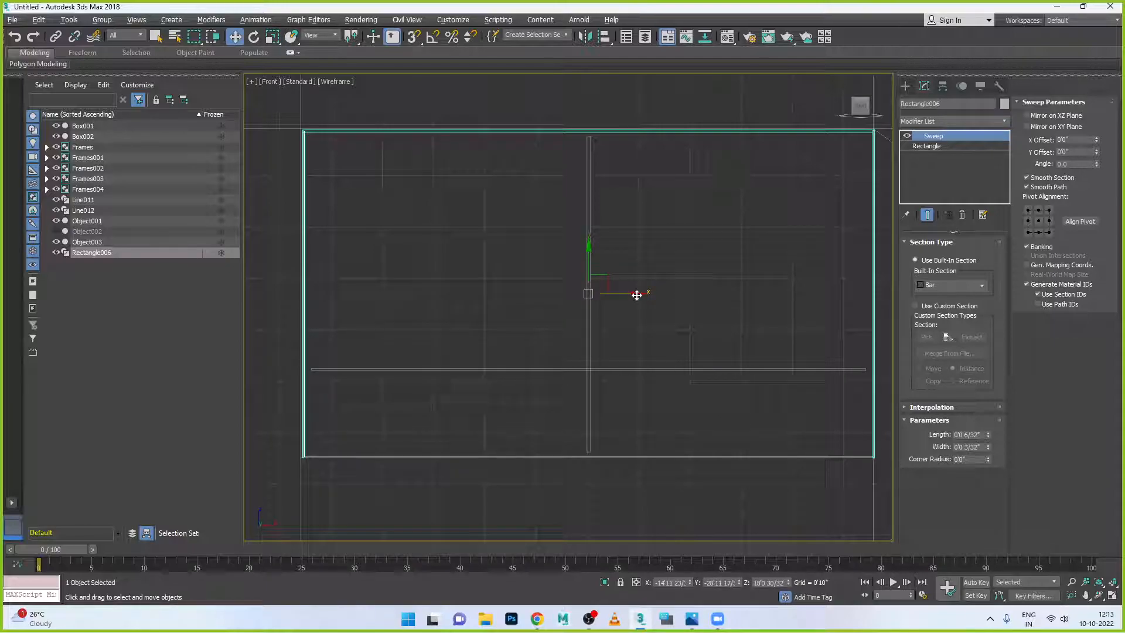
pyautogui.moveTo(636, 295); pyautogui.dragTo(636, 296)
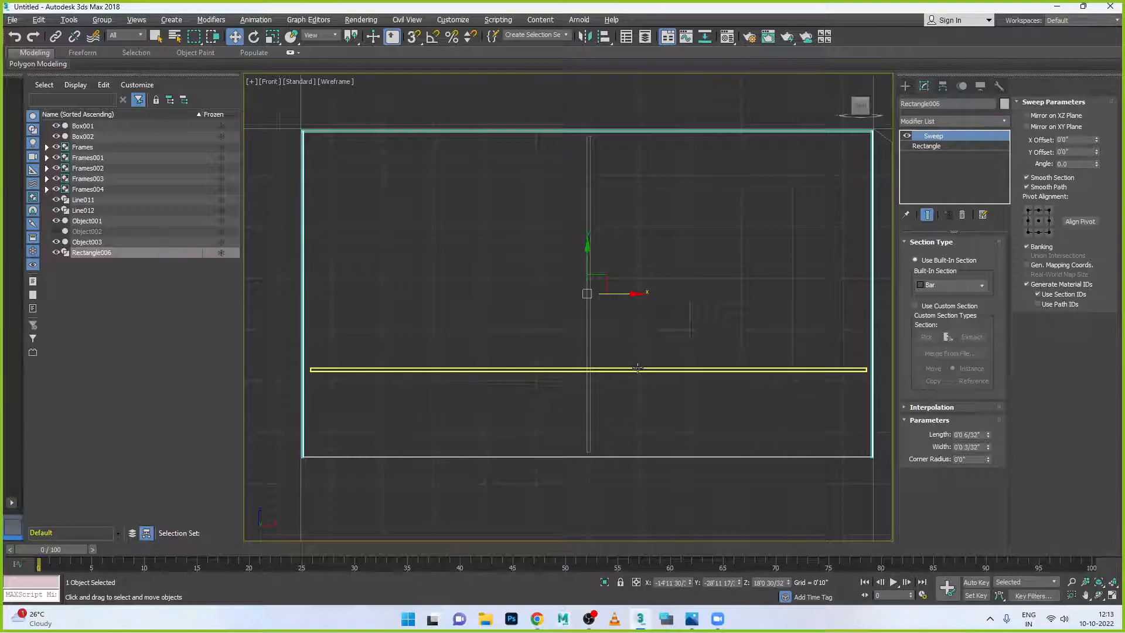
# - Stretch the horizontal mullion Line012 across the frame's width and shift it to fit
pyautogui.click(638, 369)
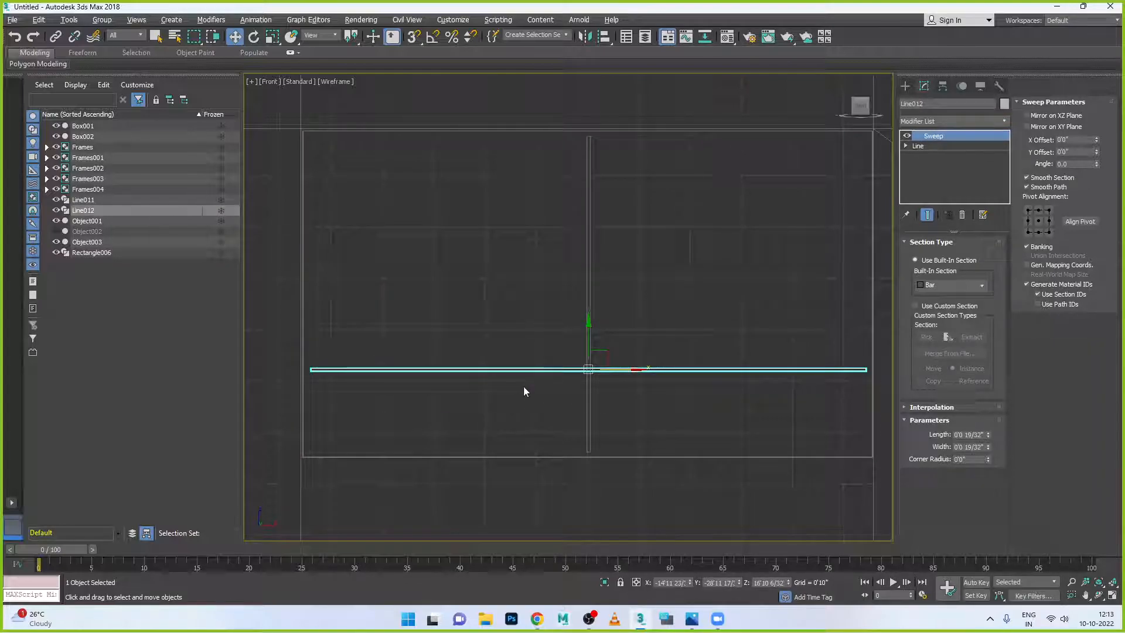
pyautogui.press('r')
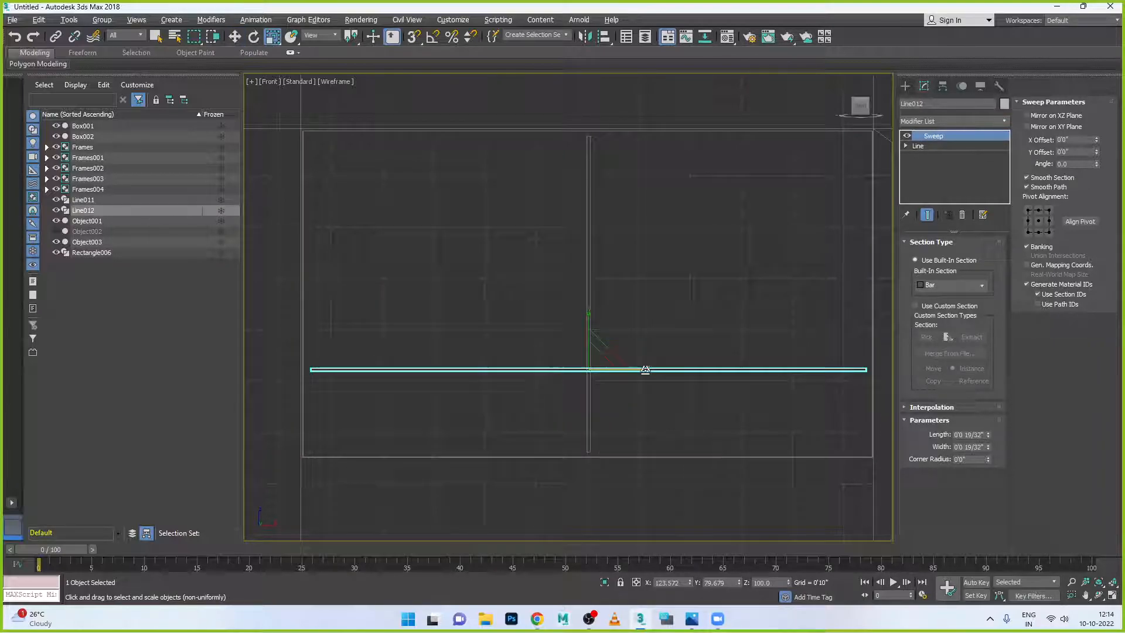
pyautogui.moveTo(646, 369); pyautogui.dragTo(647, 370)
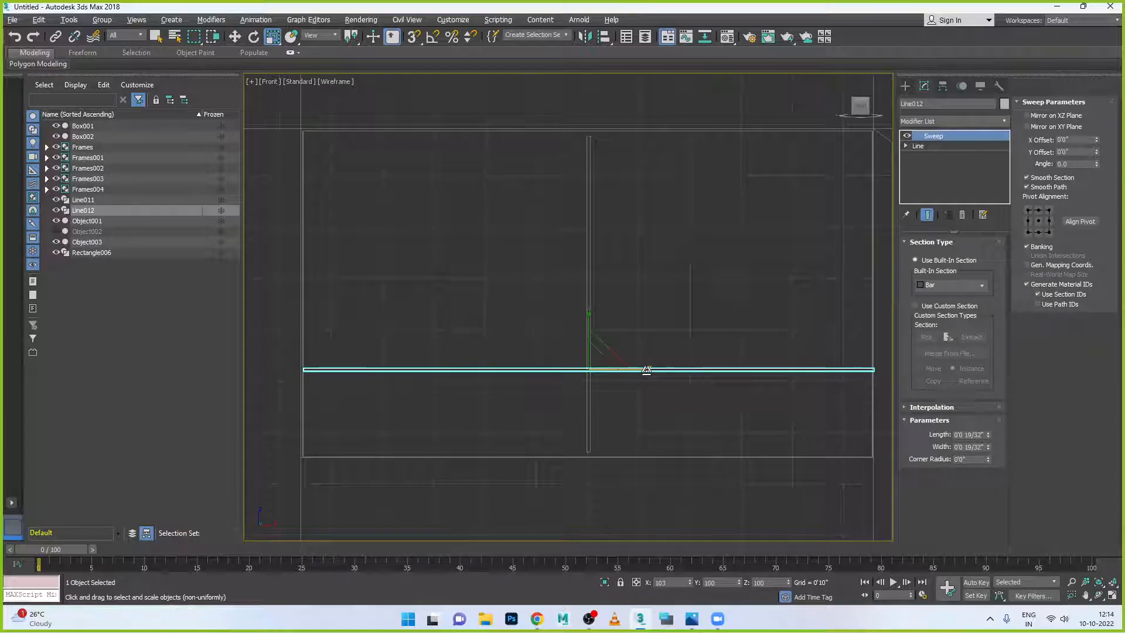
pyautogui.press('w')
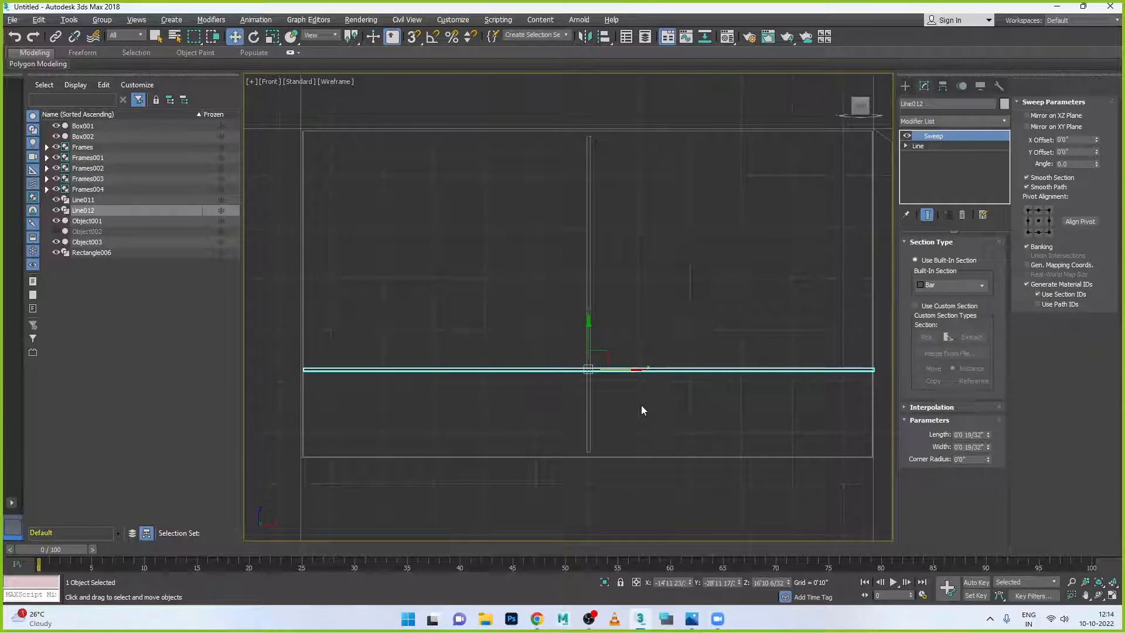
pyautogui.moveTo(638, 373); pyautogui.dragTo(632, 373)
# - Lengthen the vertical mullion Line011 to reach the frame's top and bottom
pyautogui.click(589, 319)
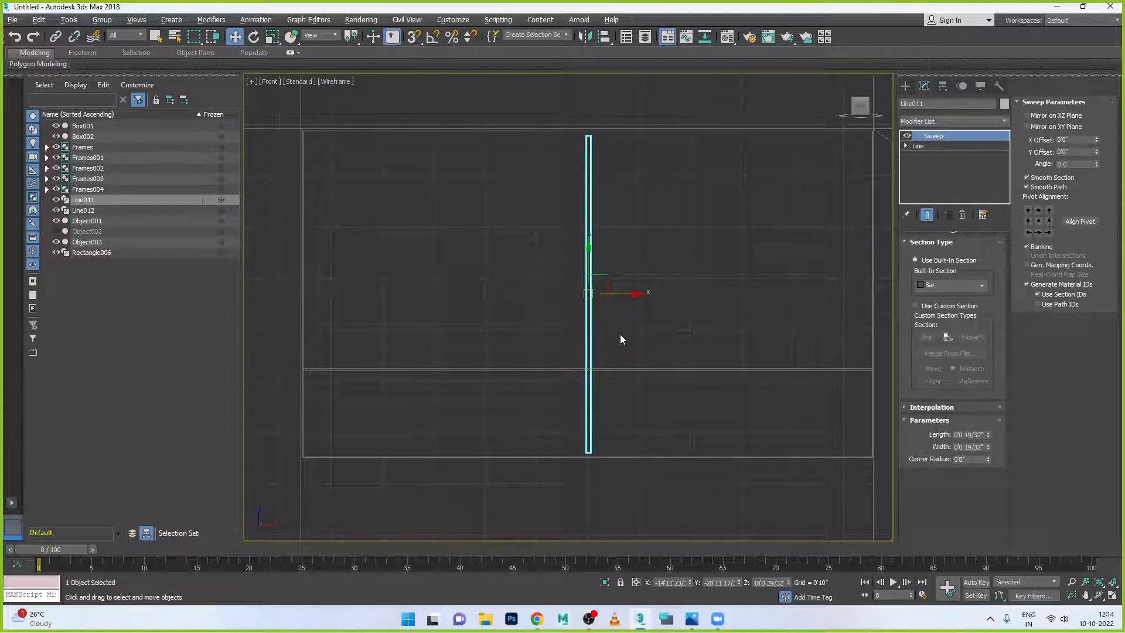
pyautogui.press('r')
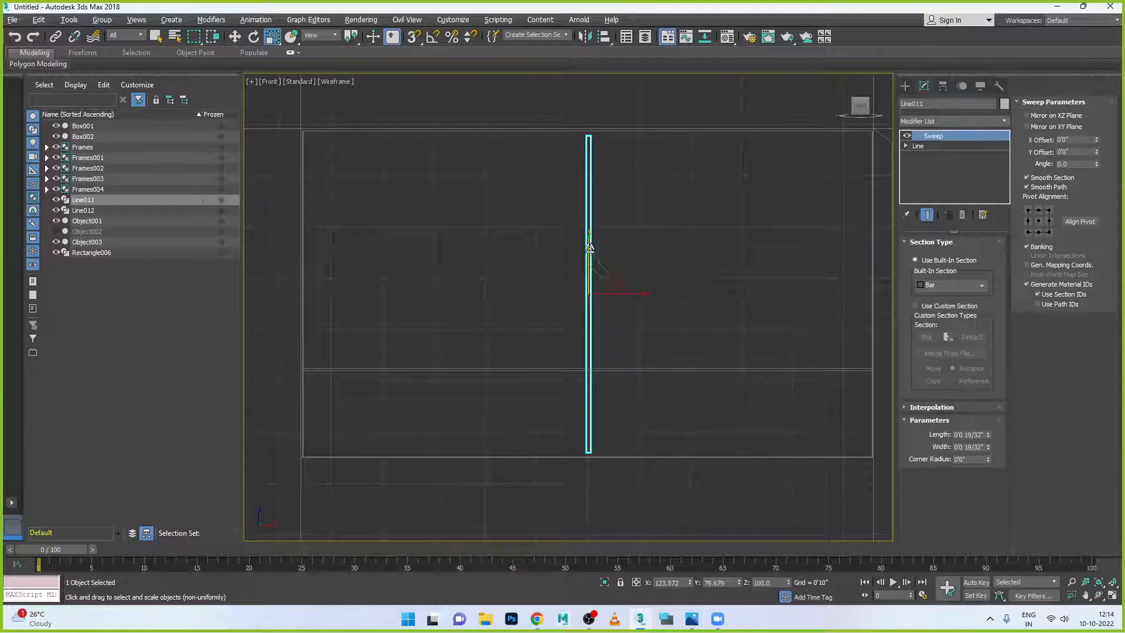
pyautogui.moveTo(587, 239); pyautogui.dragTo(589, 238)
pyautogui.press('w')
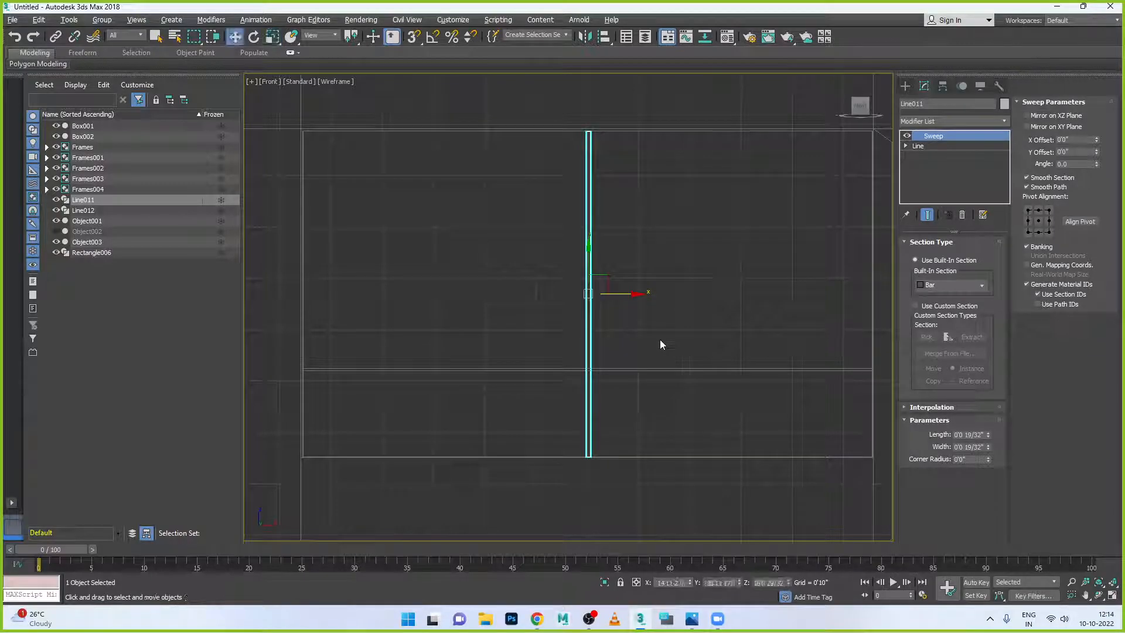
# - Review the wall in a full-size Perspective view, then switch to the reference building photo
pyautogui.hotkey('alt', 'w')
pyautogui.click(704, 399)
pyautogui.hotkey('alt', 'w')
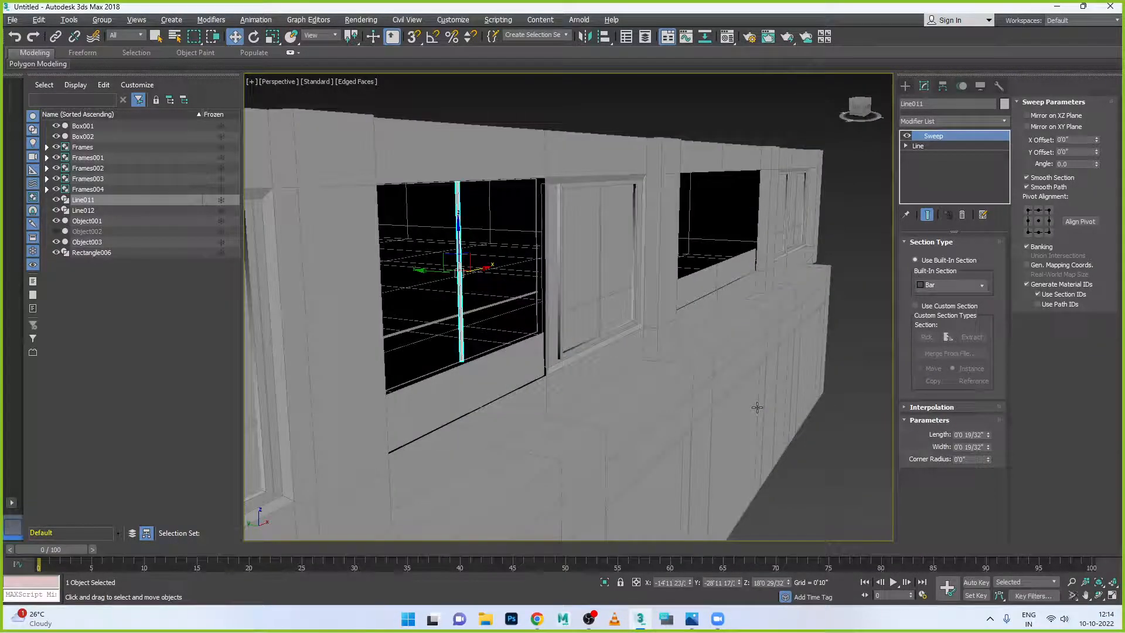
pyautogui.moveTo(704, 399); pyautogui.dragTo(718, 390, button='middle')
pyautogui.keyDown('alt'); pyautogui.moveTo(394, 315); pyautogui.dragTo(409, 321, button='middle'); pyautogui.keyUp('alt')
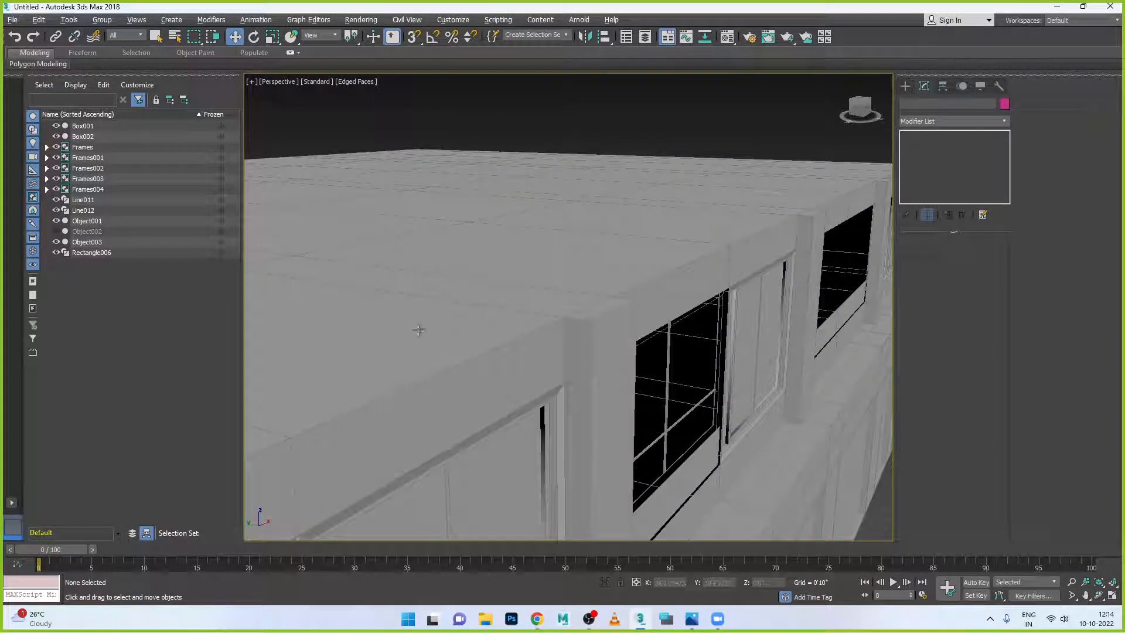
pyautogui.click(660, 411)
pyautogui.hotkey('alt', 'Tab')
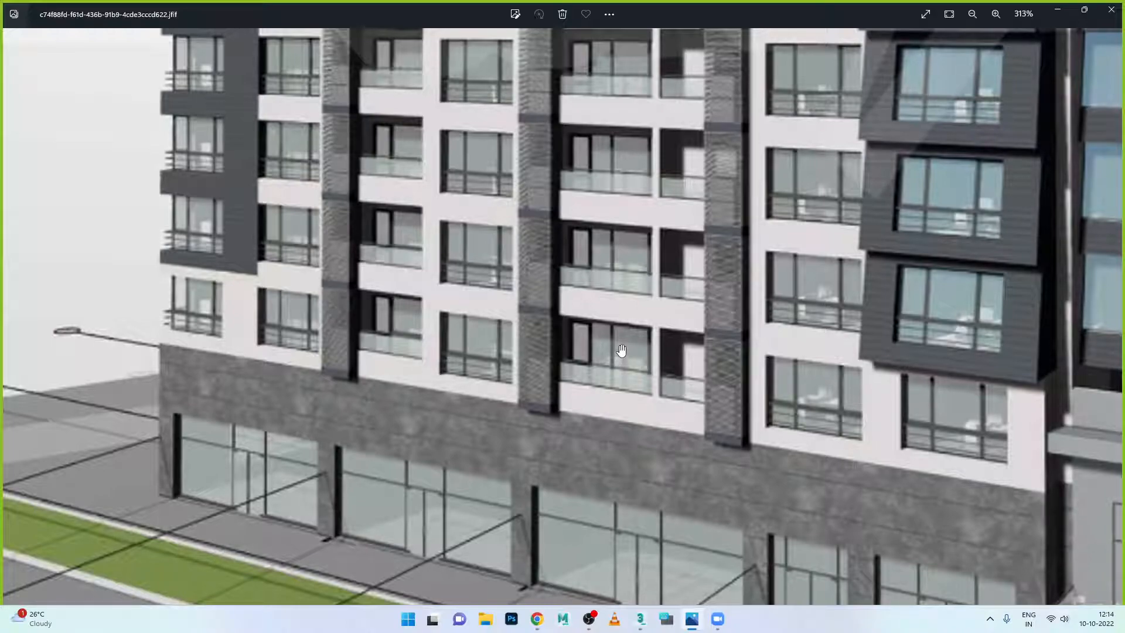
pyautogui.click(690, 620)
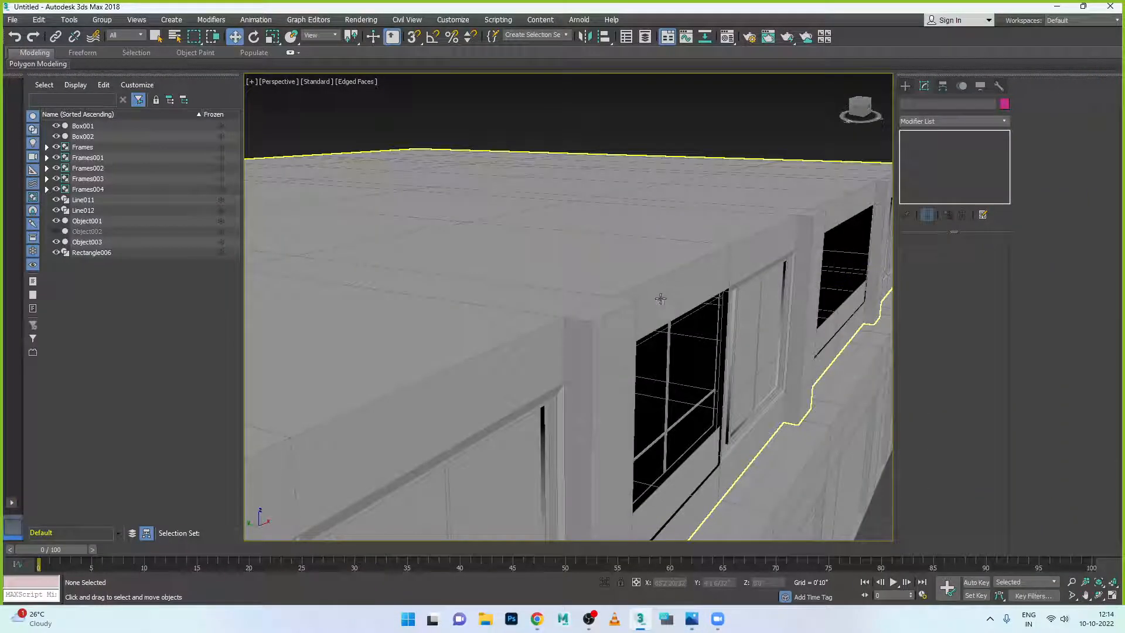
# - Select the left window's Line011, Line012 and Rectangle006 together
pyautogui.scroll(2, 660, 411)
pyautogui.moveTo(661, 410); pyautogui.dragTo(546, 372, button='middle')
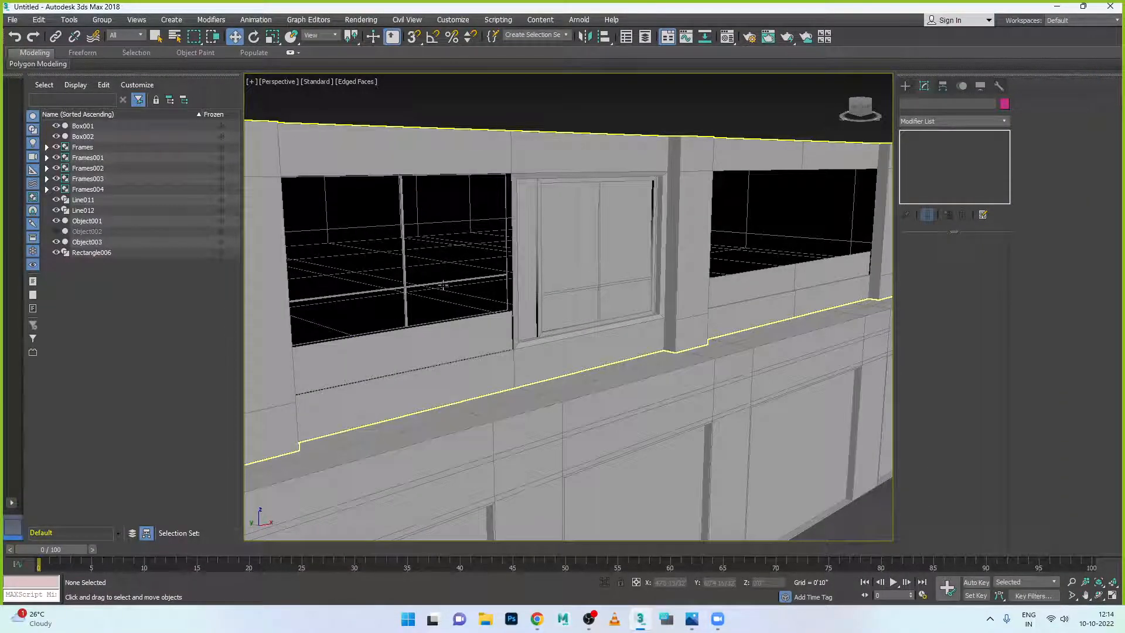
pyautogui.click(461, 300)
pyautogui.click(404, 314)
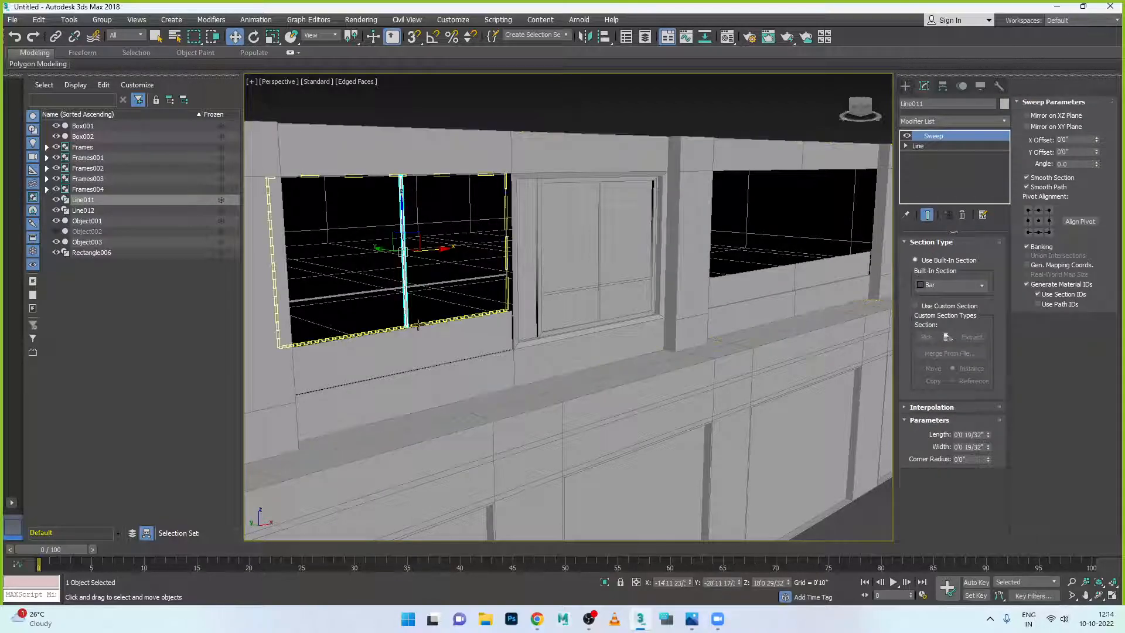
pyautogui.click(434, 286)
pyautogui.keyDown('ctrl'); pyautogui.click(441, 322); pyautogui.keyUp('ctrl')
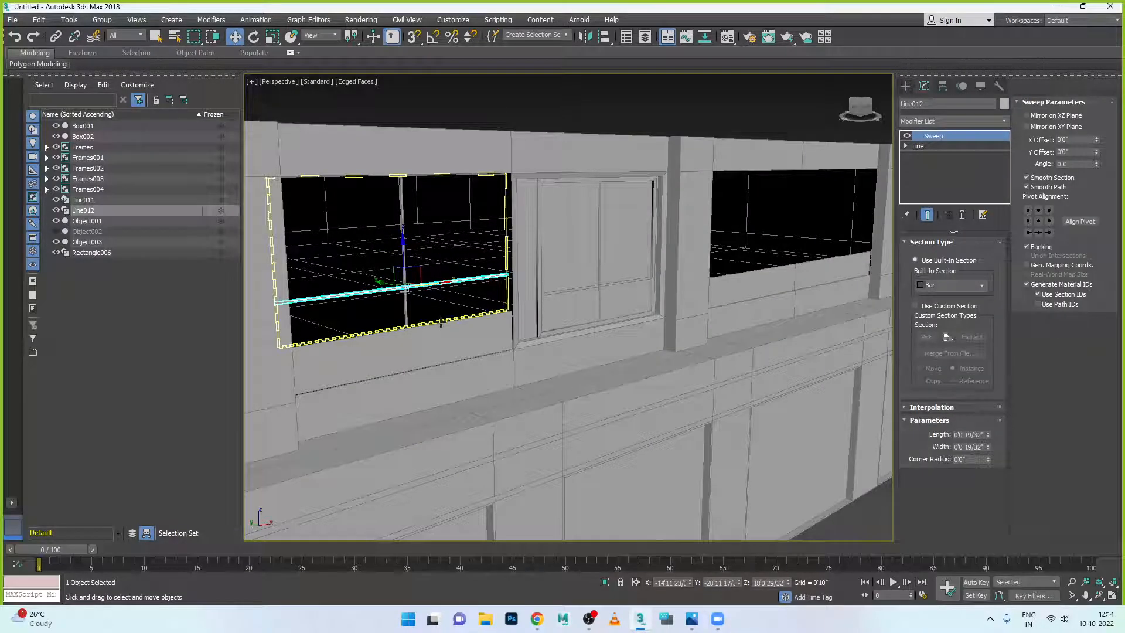
pyautogui.keyDown('ctrl'); pyautogui.click(405, 310); pyautogui.keyUp('ctrl')
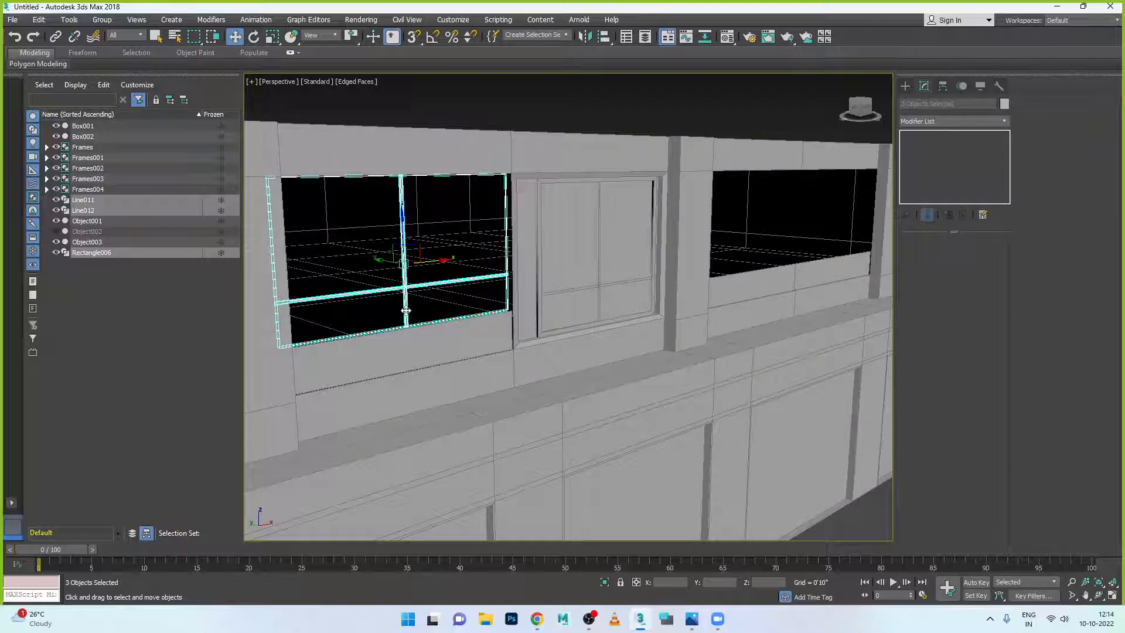
pyautogui.scroll(-3, 463, 324)
pyautogui.scroll(4, 465, 325)
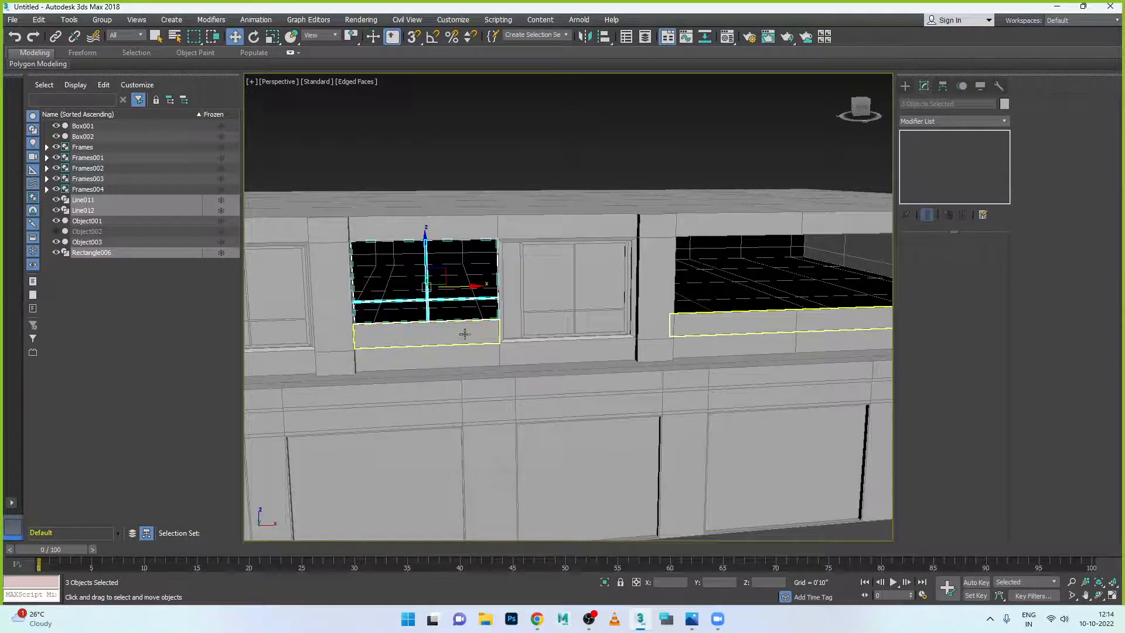
# - Group the three pieces as Group001, cancelling an accidental Box003 wall copy
pyautogui.click(109, 25)
pyautogui.click(112, 41)
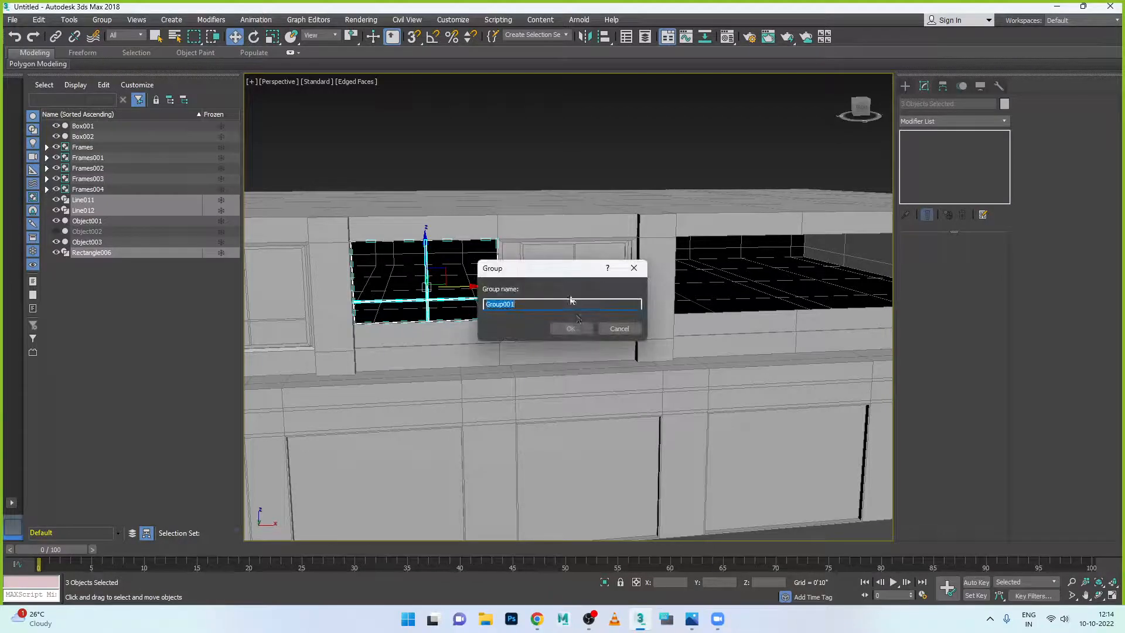
pyautogui.click(573, 328)
pyautogui.keyDown('shift'); pyautogui.moveTo(463, 293); pyautogui.dragTo(733, 283); pyautogui.keyUp('shift')
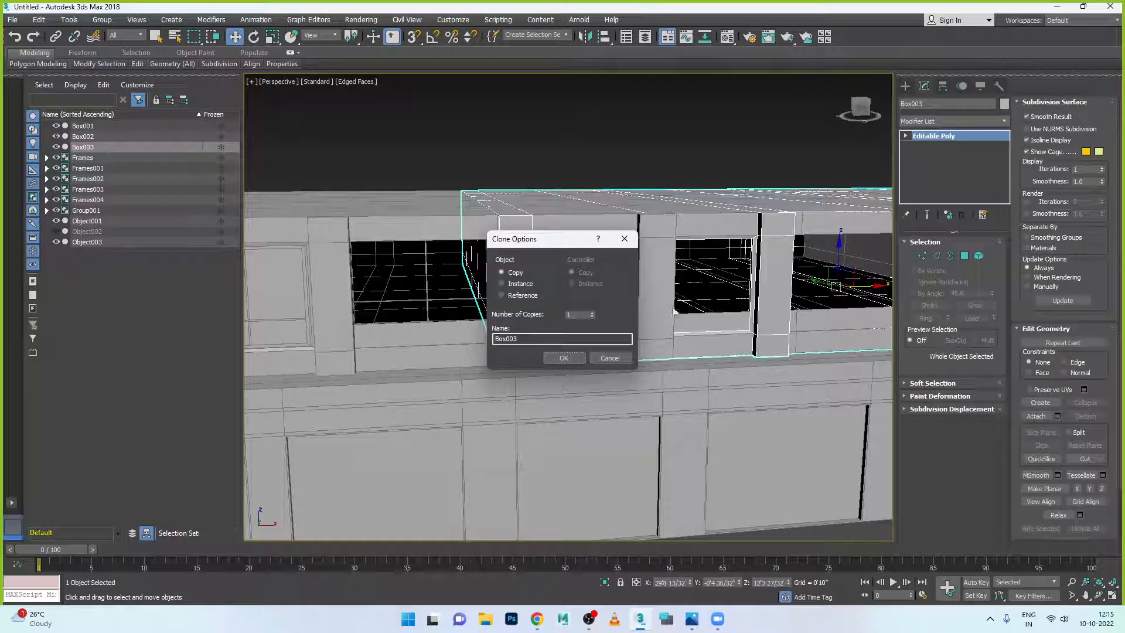
pyautogui.click(611, 357)
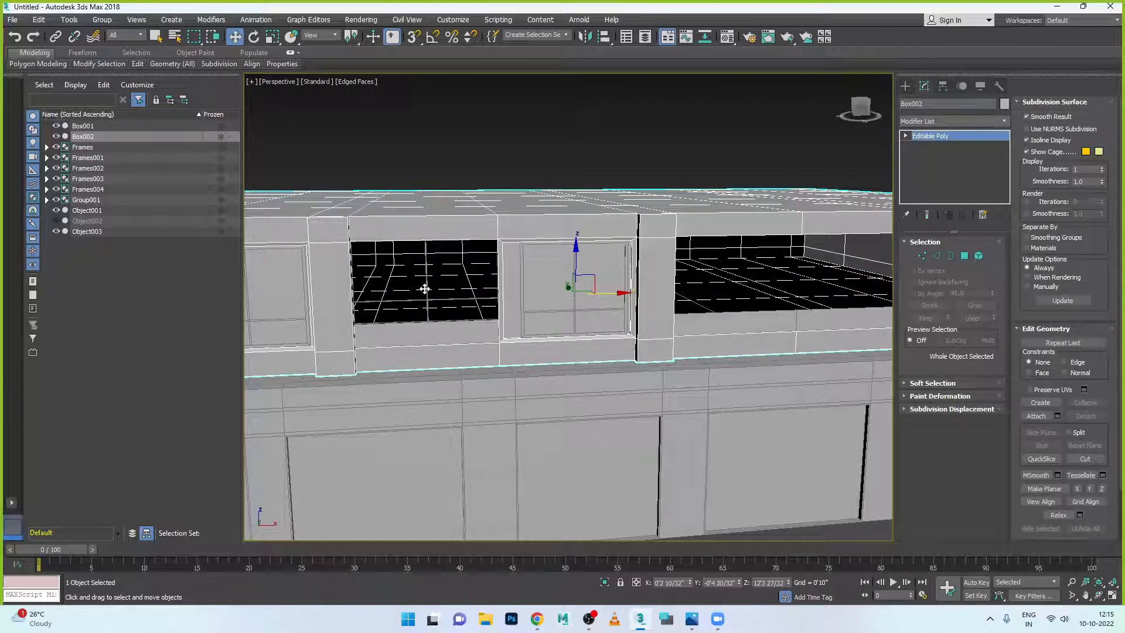
# - Copy Group001 along X into the right-hand opening as Group002
pyautogui.click(484, 155)
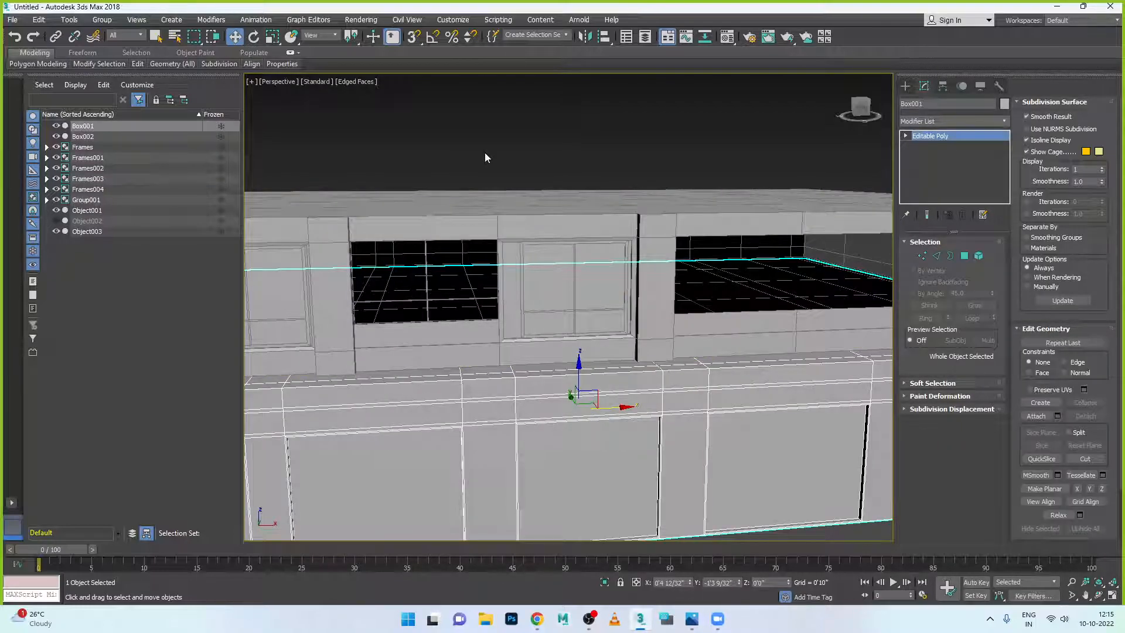
pyautogui.click(428, 300)
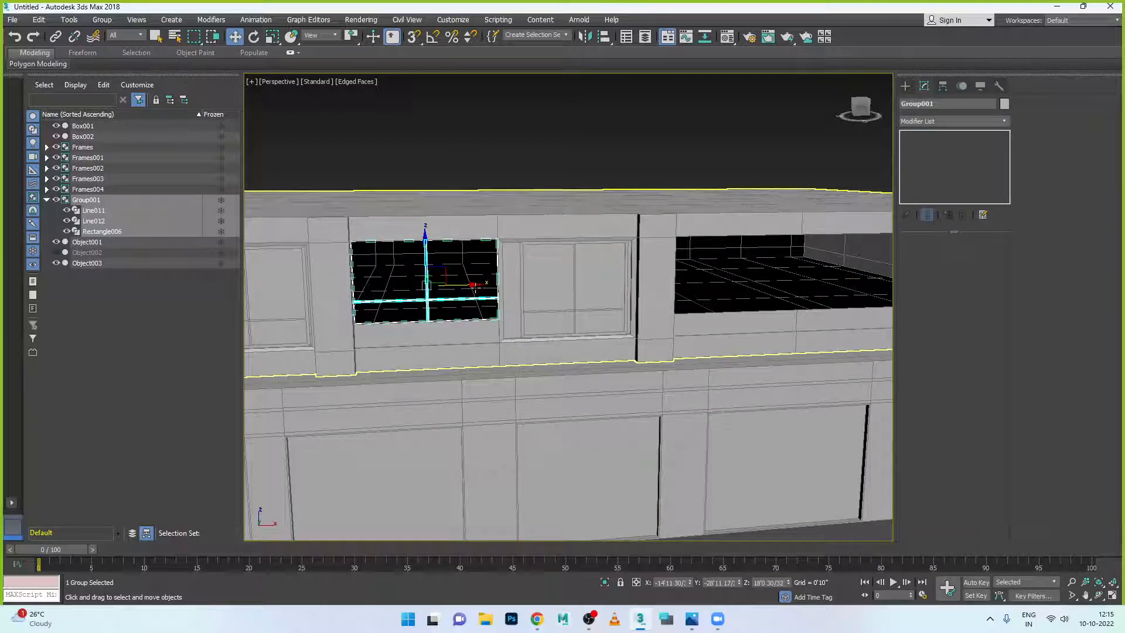
pyautogui.moveTo(473, 285); pyautogui.dragTo(785, 293)
pyautogui.hotkey('ctrl', 'v')
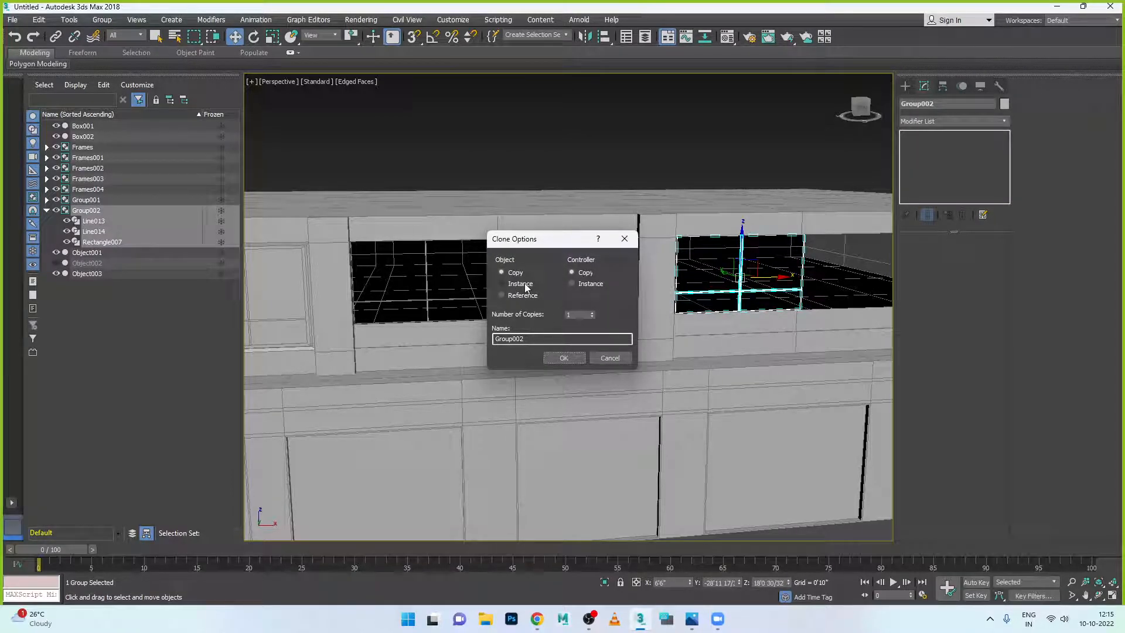
pyautogui.click(564, 358)
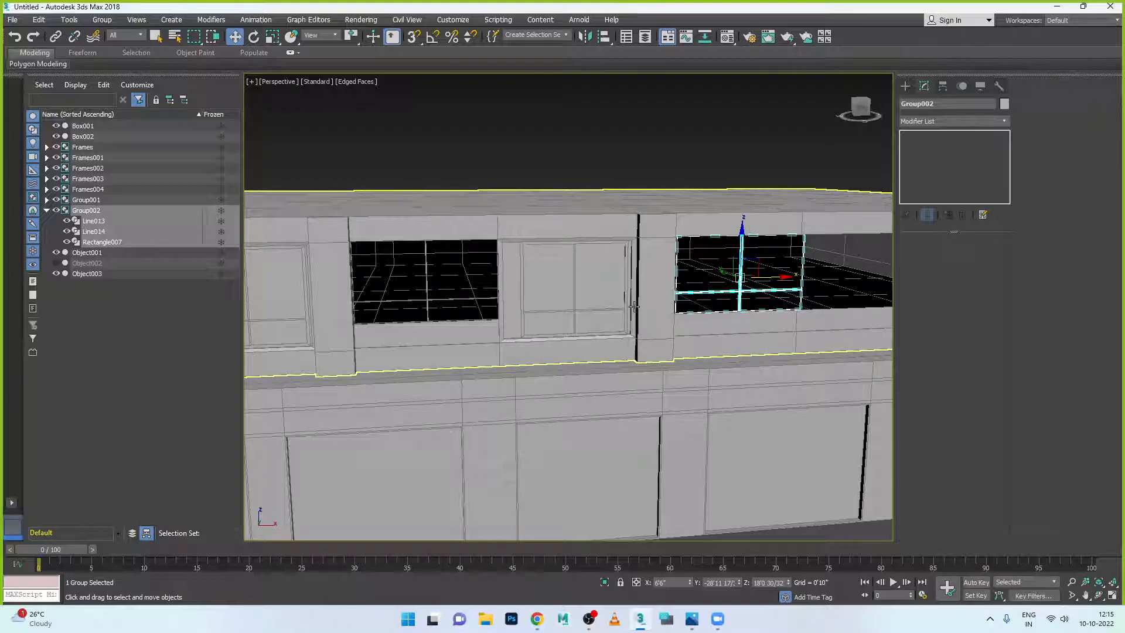
# - In a maximised Front view, shift Group002 left to fit its opening
pyautogui.hotkey('alt', 'w')
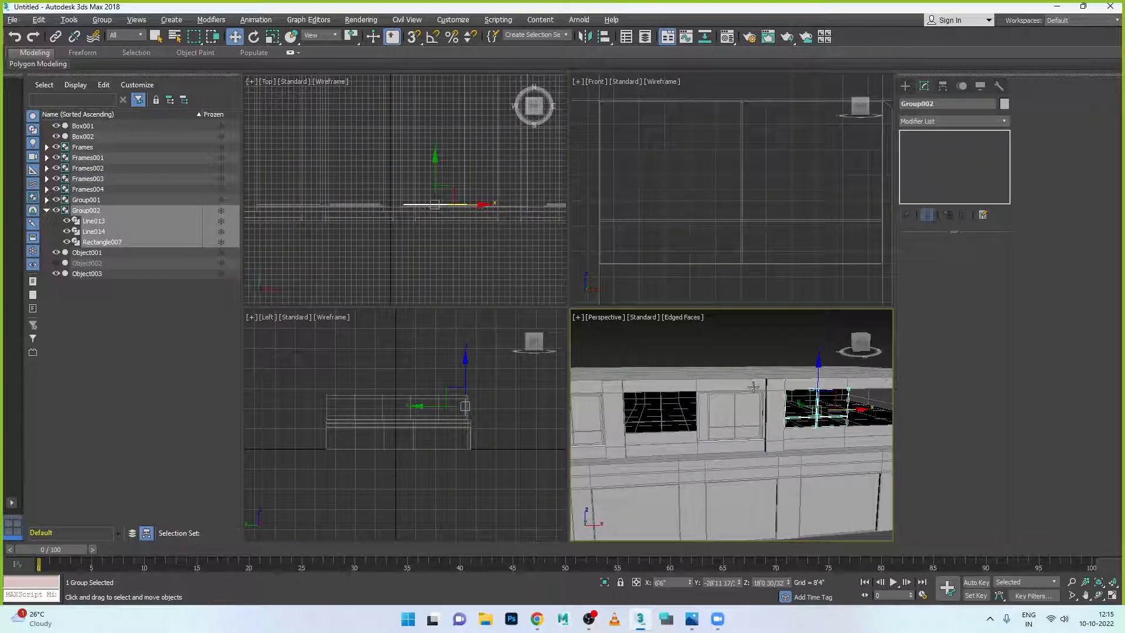
pyautogui.rightClick(709, 247)
pyautogui.hotkey('alt', 'w')
pyautogui.scroll(-6, 708, 247)
pyautogui.scroll(-4, 635, 263)
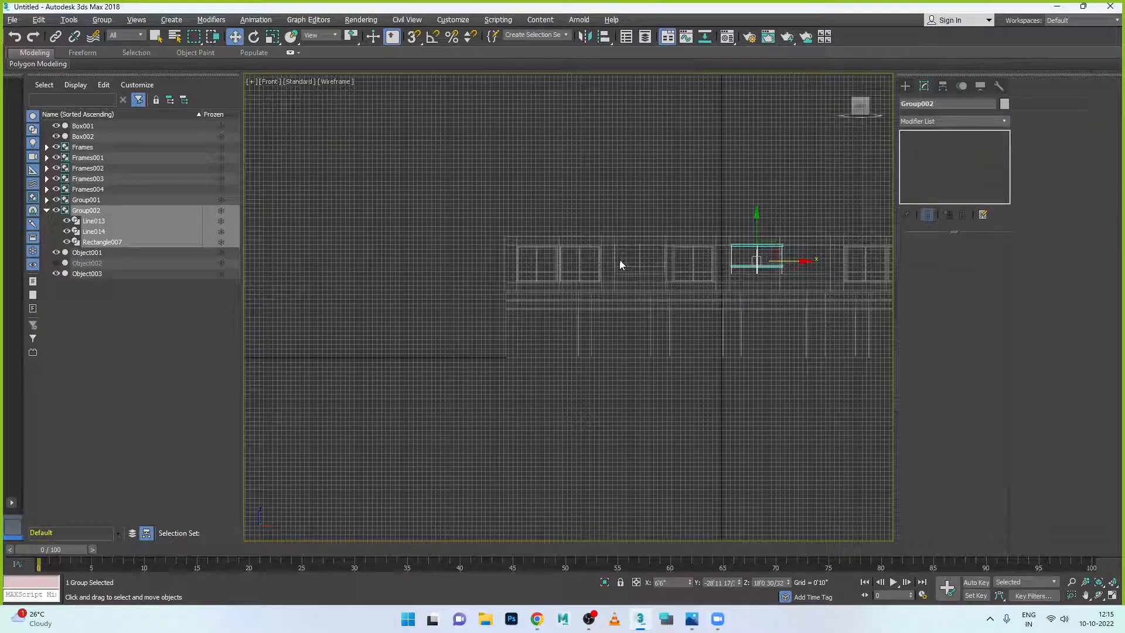
pyautogui.scroll(6, 791, 273)
pyautogui.scroll(3, 740, 188)
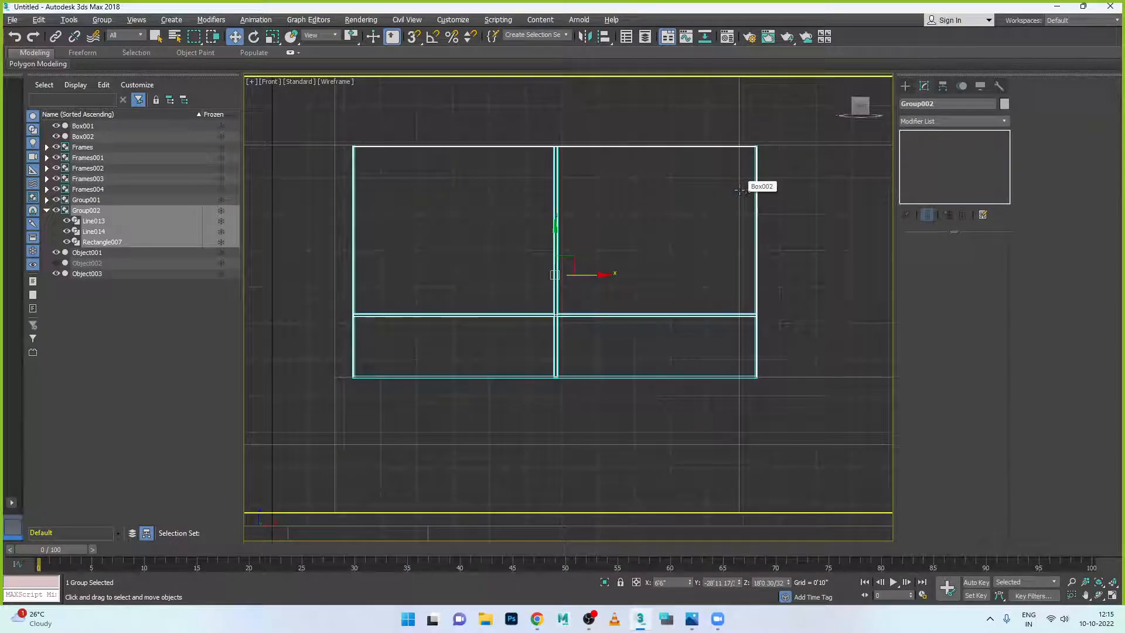
pyautogui.moveTo(603, 274); pyautogui.dragTo(588, 275)
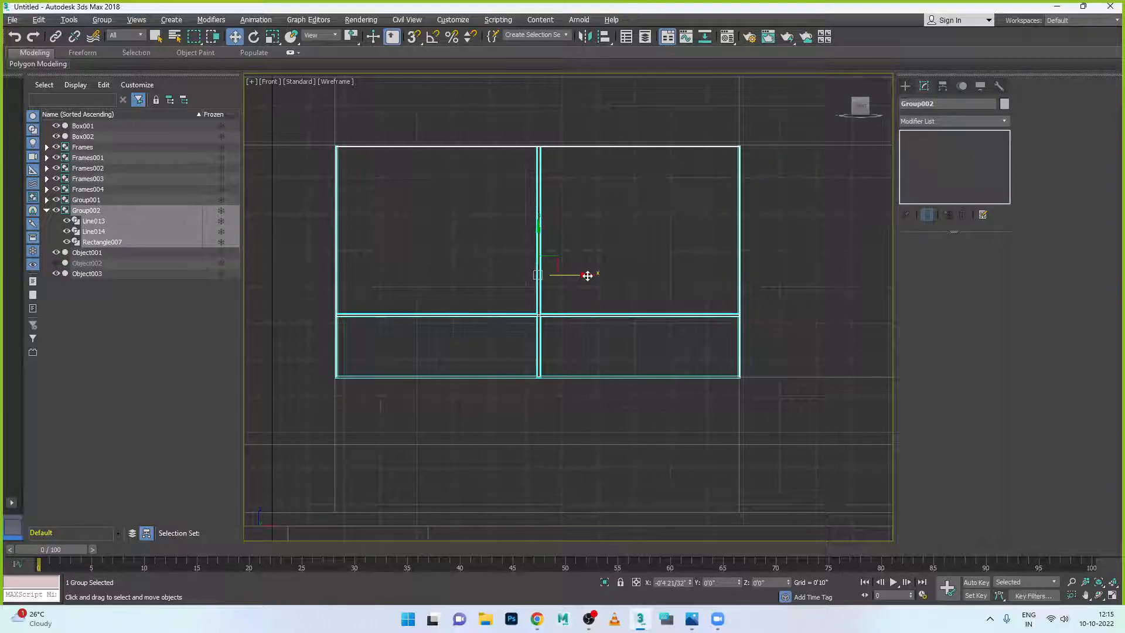
# - Orbit the full-size Perspective view to see the roof and facade at an angle
pyautogui.hotkey('alt', 'w')
pyautogui.middleClick(809, 364)
pyautogui.hotkey('alt', 'w')
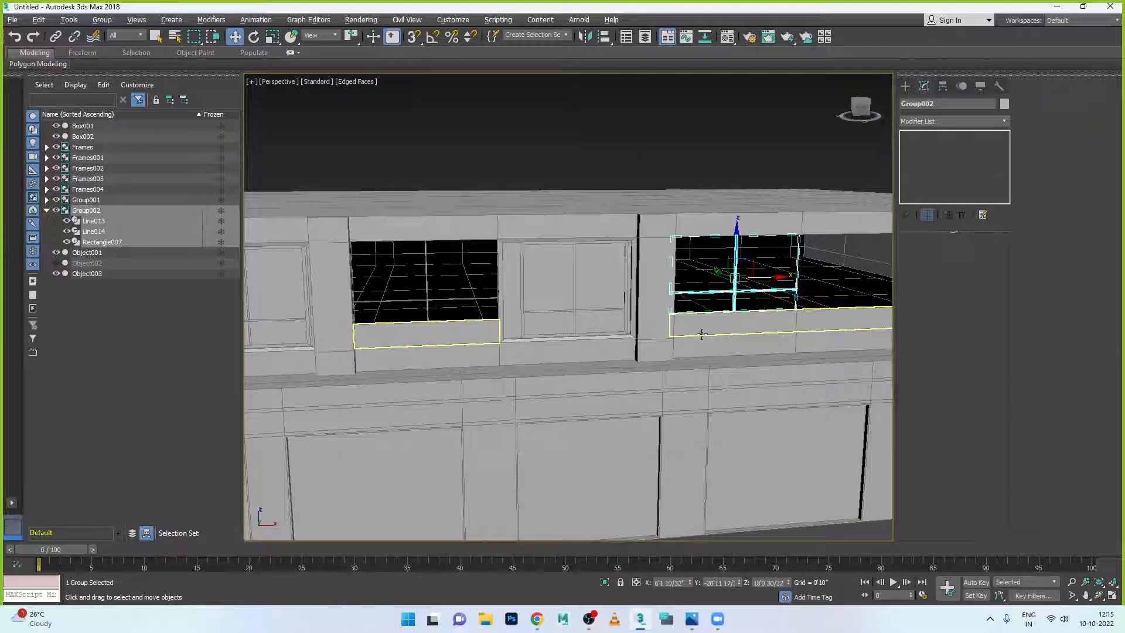
pyautogui.scroll(-3, 701, 333)
pyautogui.keyDown('alt'); pyautogui.moveTo(711, 347); pyautogui.dragTo(531, 334, button='middle'); pyautogui.keyUp('alt')
pyautogui.scroll(4, 753, 318)
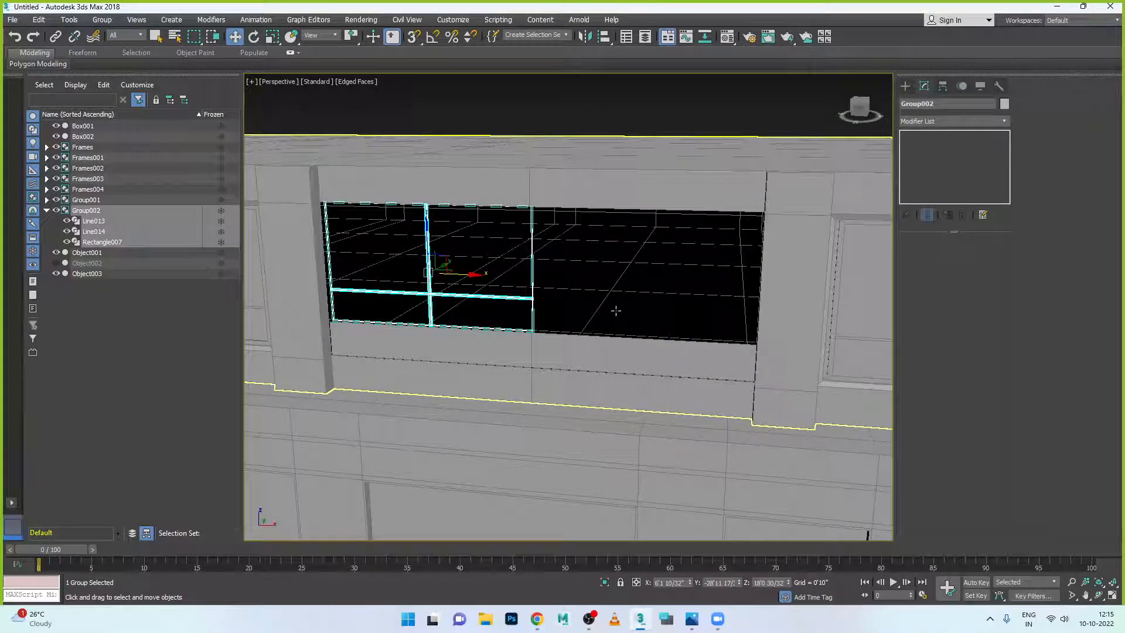
pyautogui.scroll(-5, 648, 291)
pyautogui.scroll(5, 644, 292)
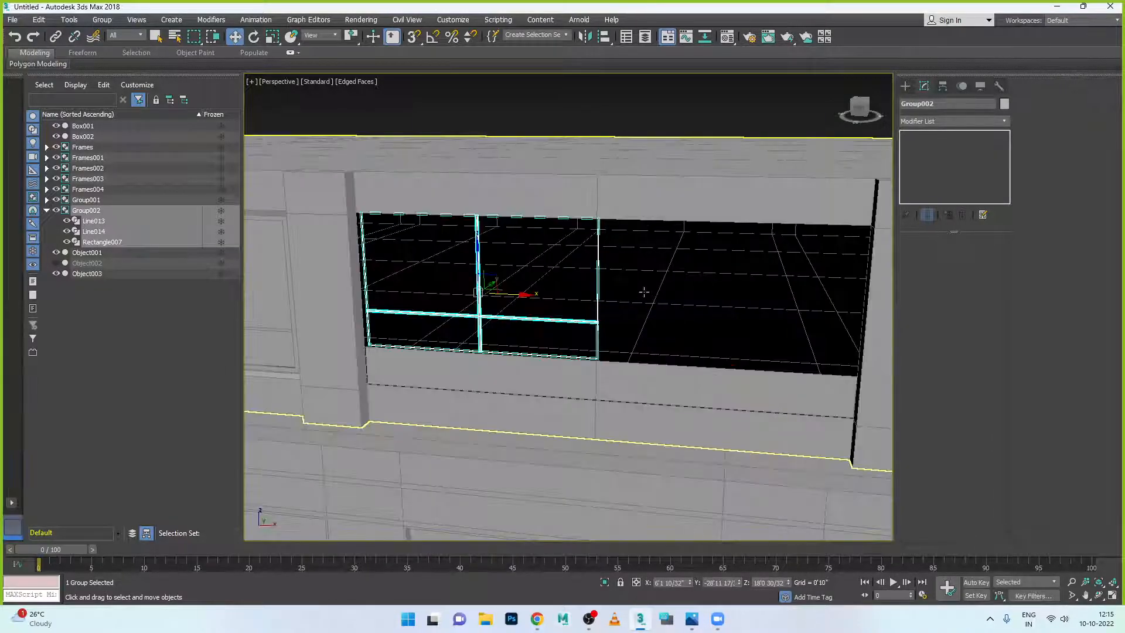
# - Cancel an accidental wall copy, then Shift-drag Group002 right as an instance named Group003
pyautogui.click(523, 293)
pyautogui.keyDown('shift'); pyautogui.moveTo(524, 293); pyautogui.dragTo(669, 296); pyautogui.keyUp('shift')
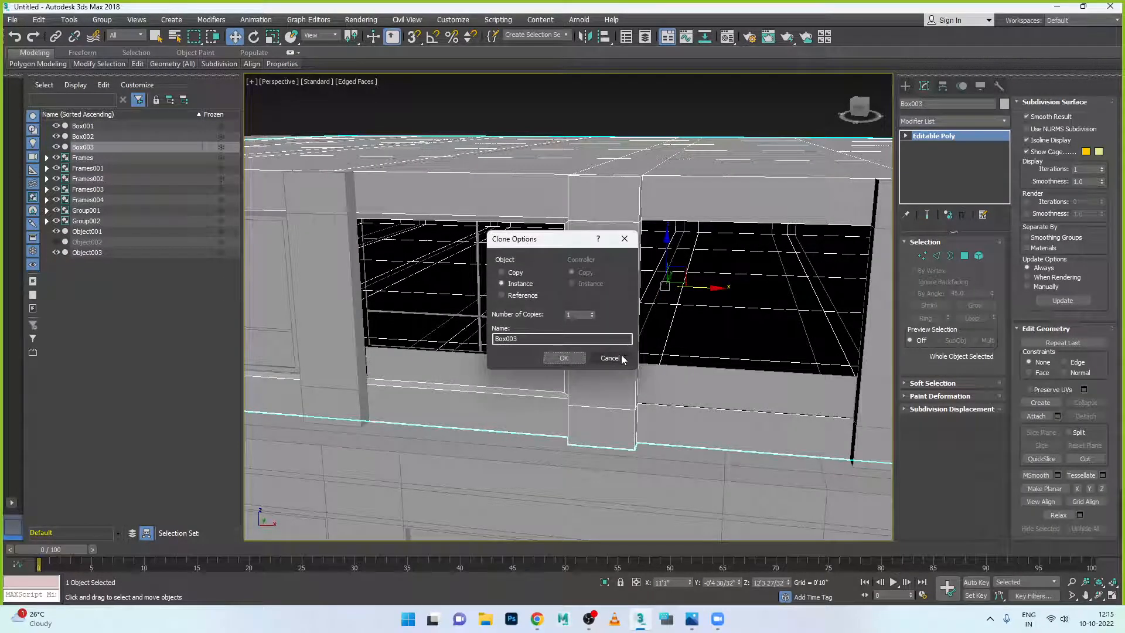
pyautogui.click(610, 359)
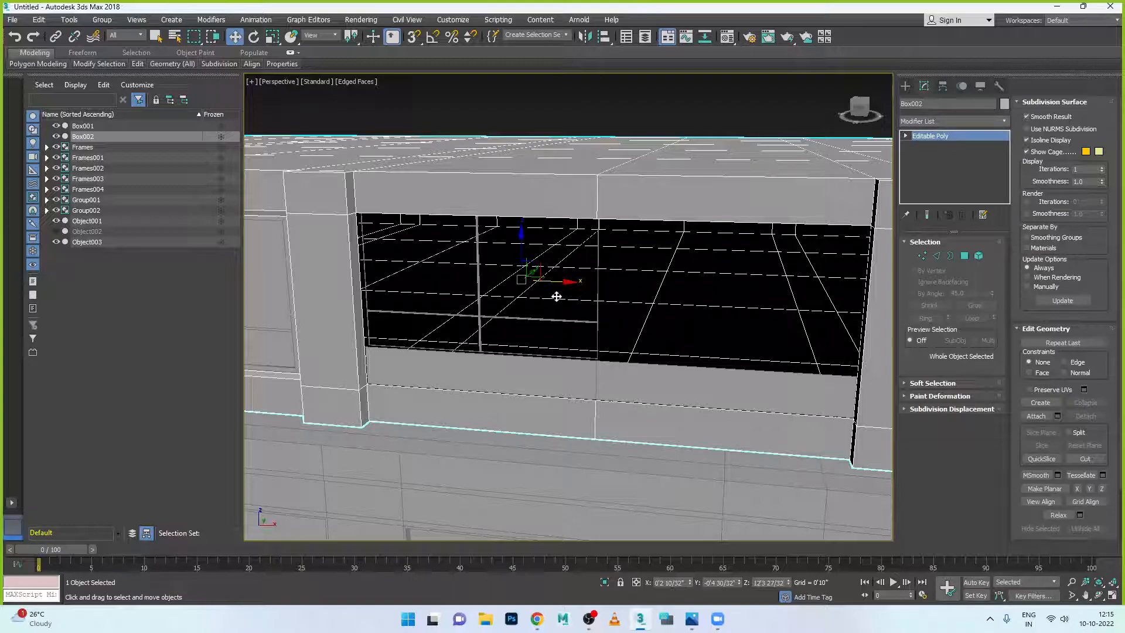
pyautogui.click(630, 130)
pyautogui.click(562, 319)
pyautogui.moveTo(525, 293)
pyautogui.mouseDown()
pyautogui.moveTo(788, 306)
pyautogui.moveTo(774, 309)
pyautogui.mouseUp()
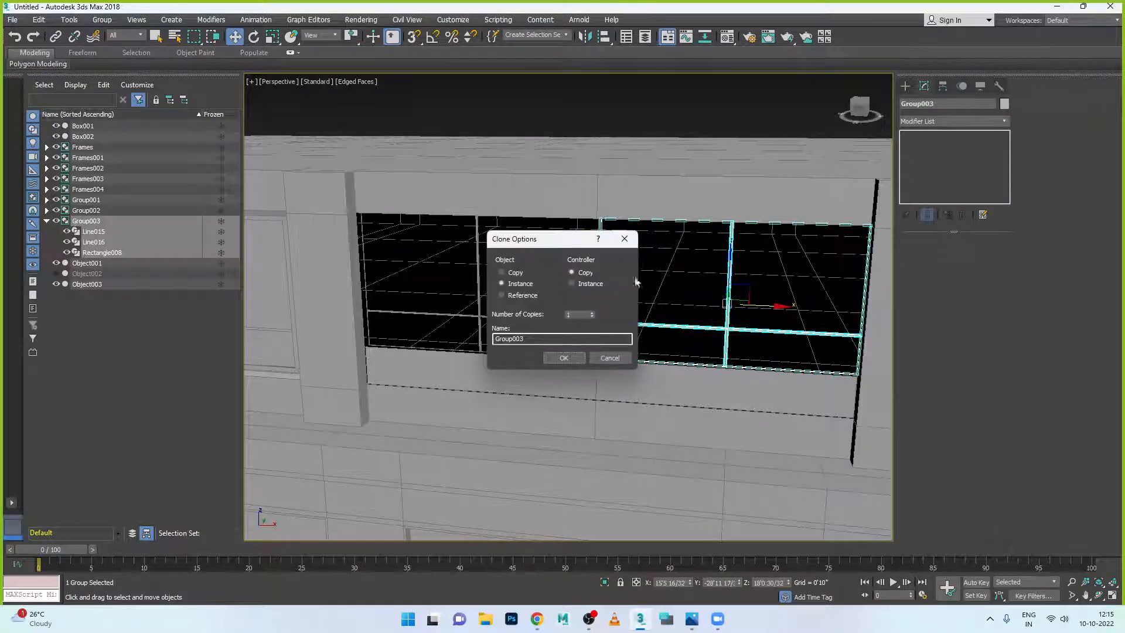
pyautogui.click(563, 358)
pyautogui.click(666, 131)
pyautogui.scroll(-10, 687, 237)
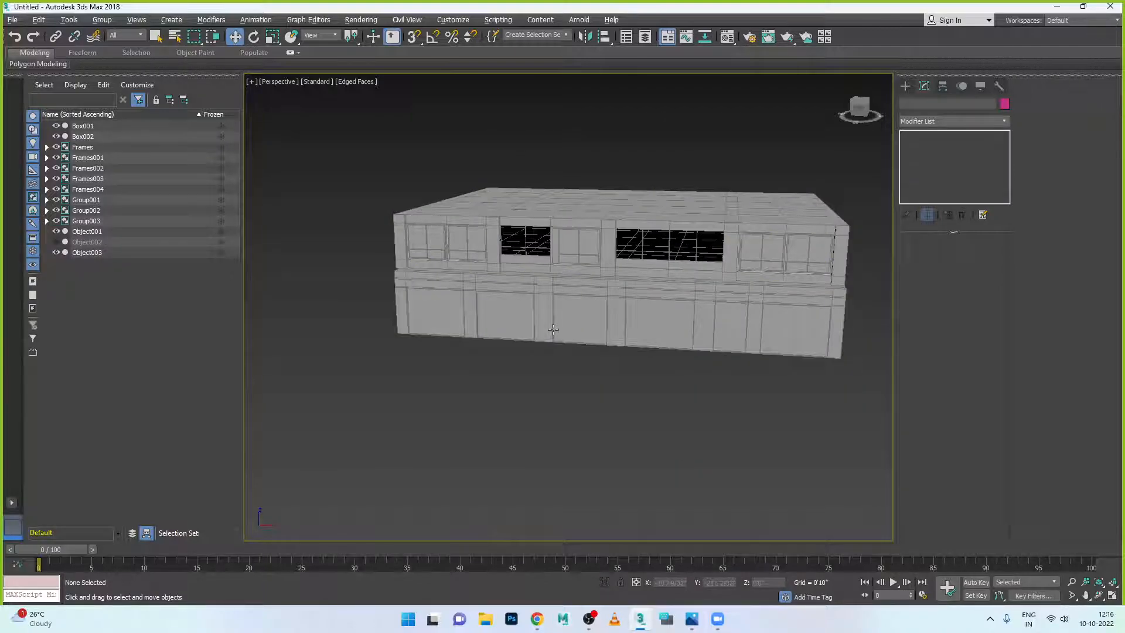
pyautogui.keyDown('alt'); pyautogui.moveTo(554, 329); pyautogui.dragTo(621, 329, button='middle'); pyautogui.keyUp('alt')
pyautogui.scroll(5, 778, 233)
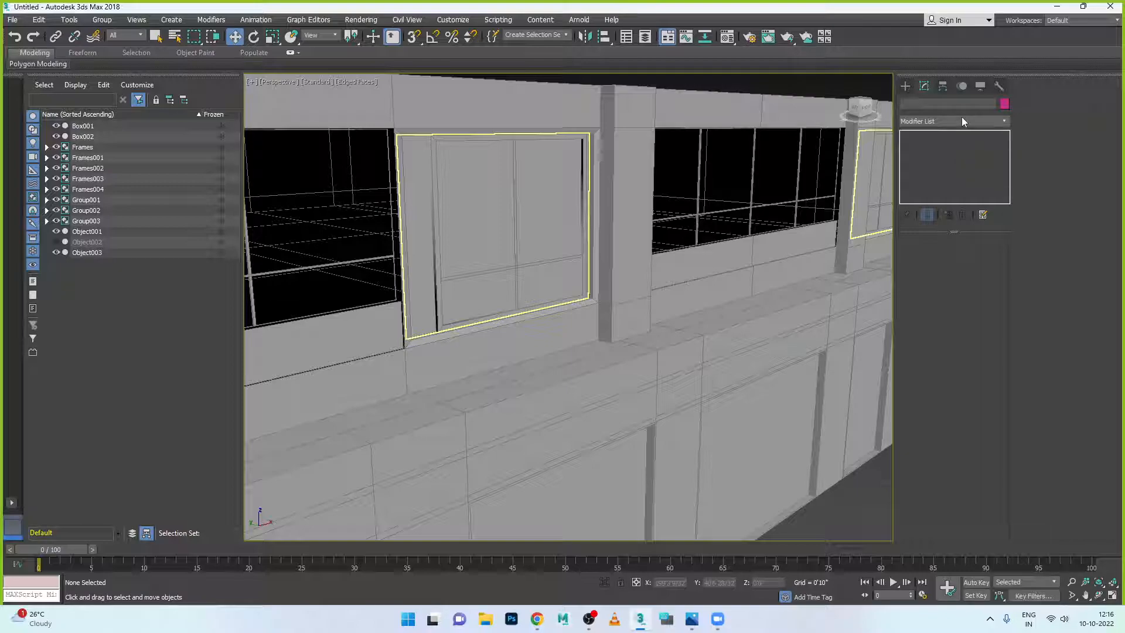
pyautogui.click(906, 87)
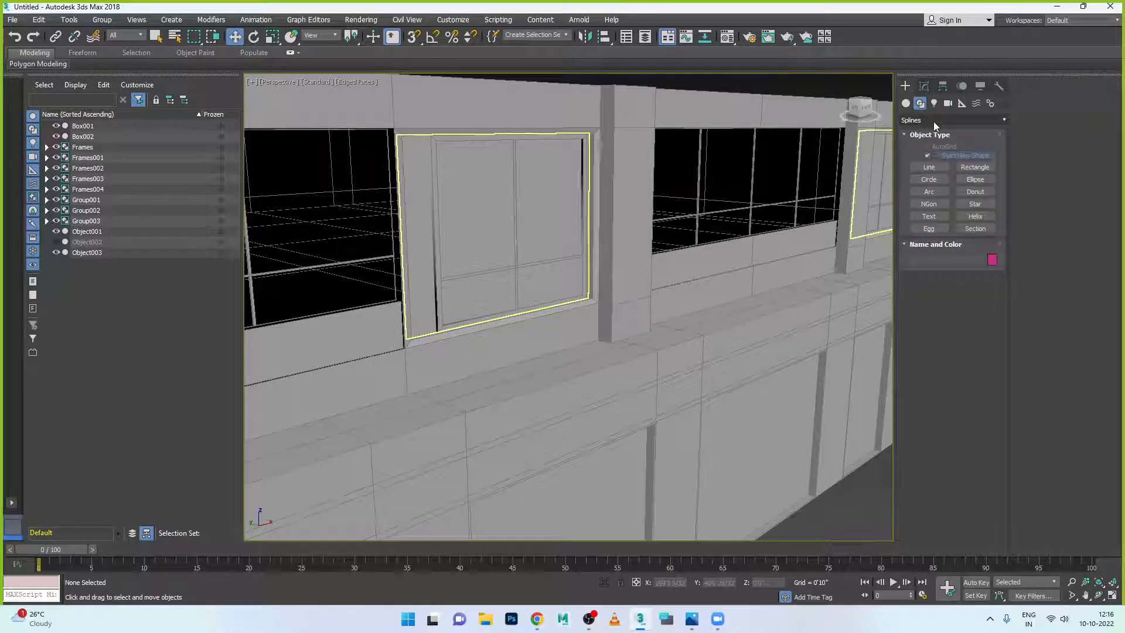
pyautogui.click(924, 87)
pyautogui.click(902, 86)
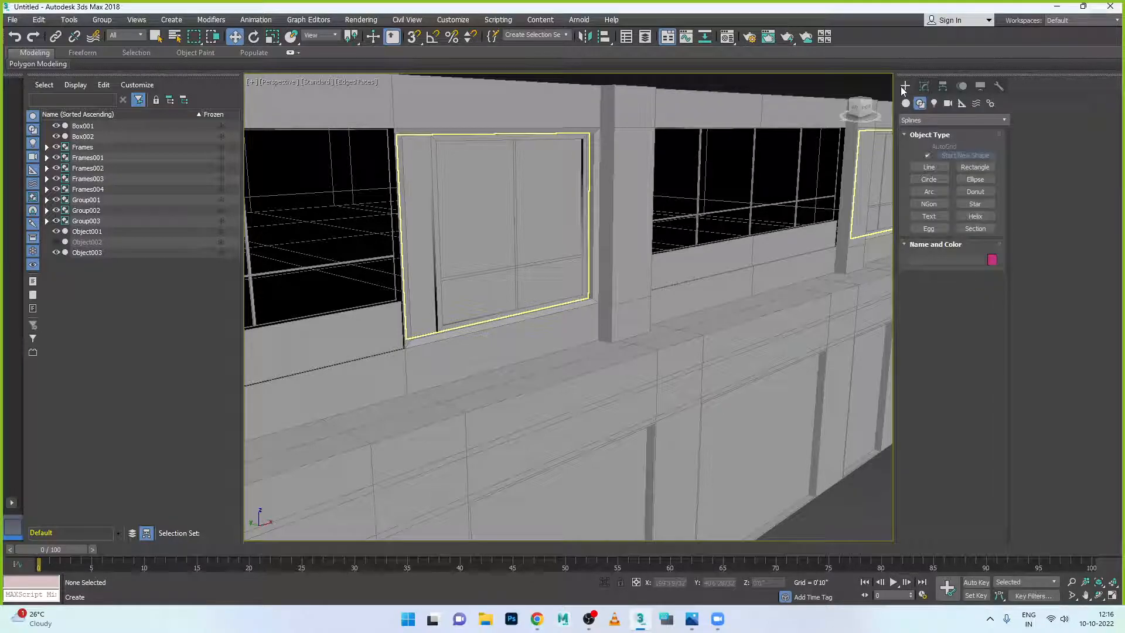
pyautogui.click(905, 104)
pyautogui.click(948, 120)
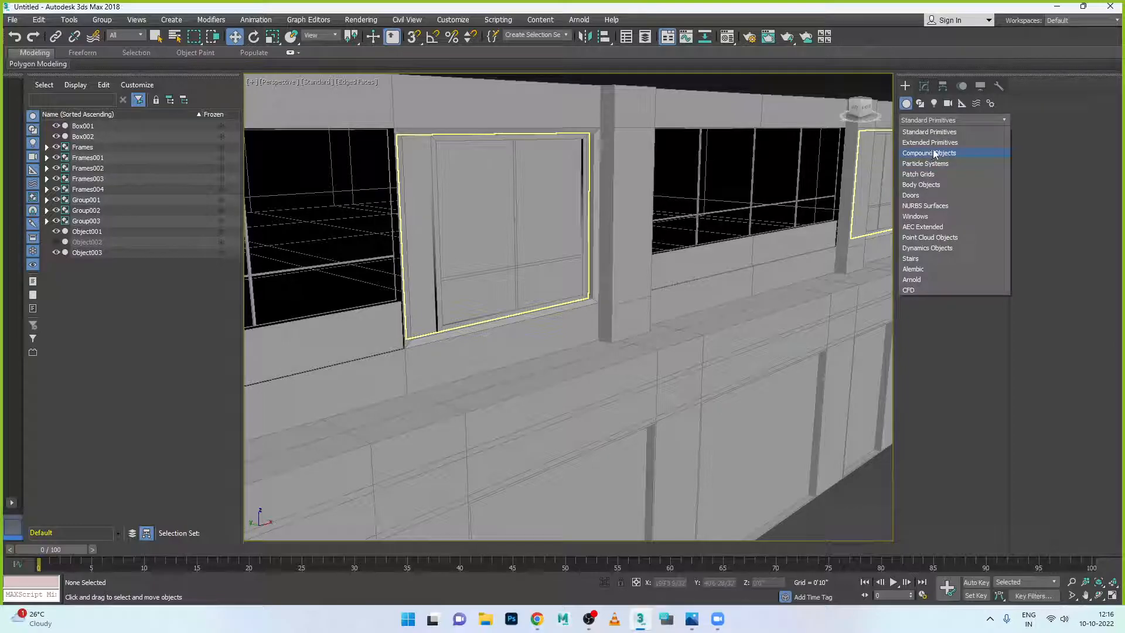
pyautogui.click(939, 145)
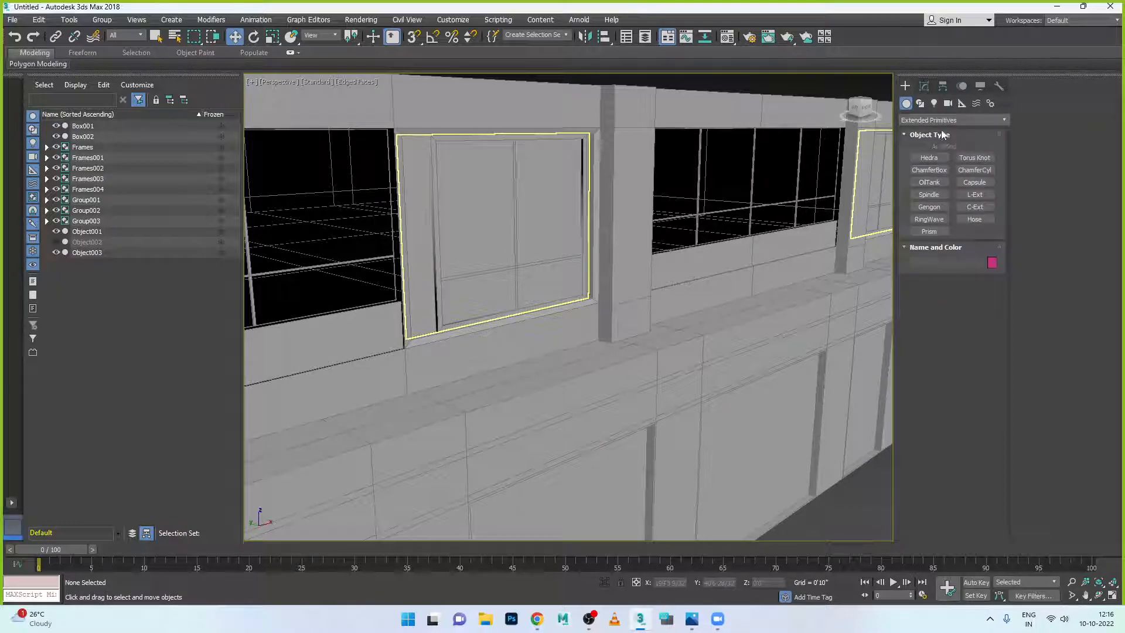
pyautogui.click(942, 122)
pyautogui.click(930, 153)
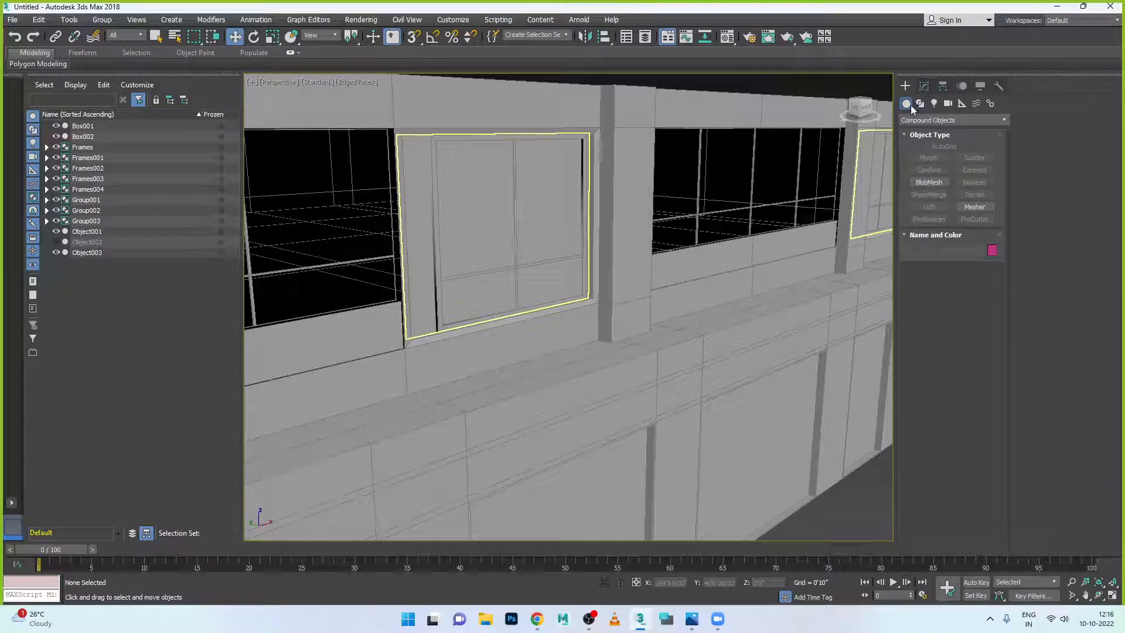
pyautogui.click(927, 120)
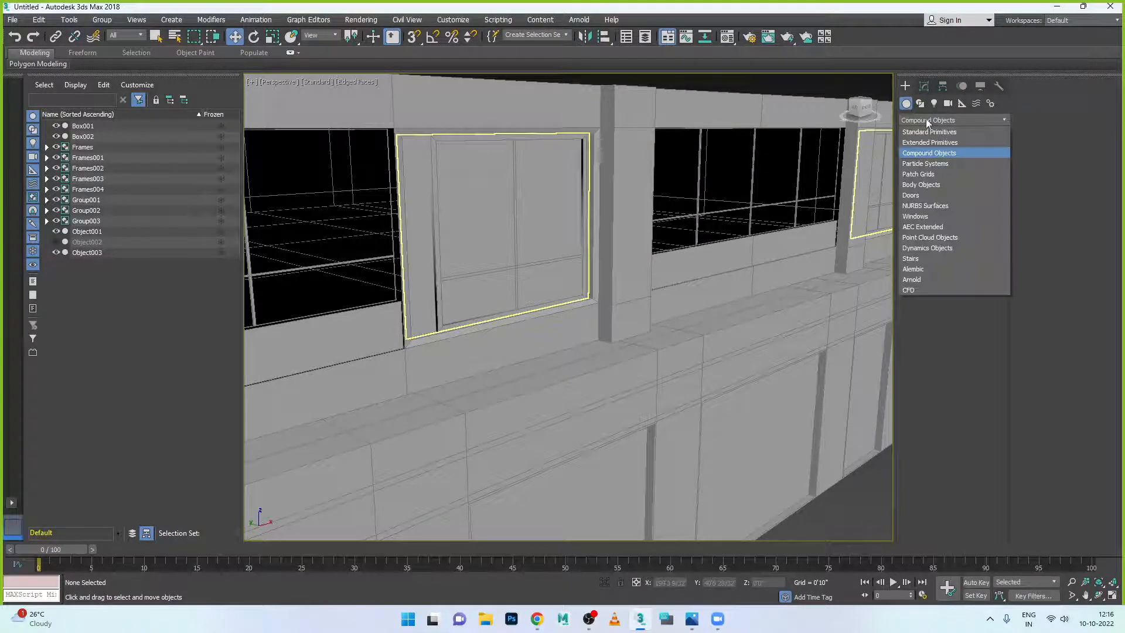
pyautogui.click(925, 216)
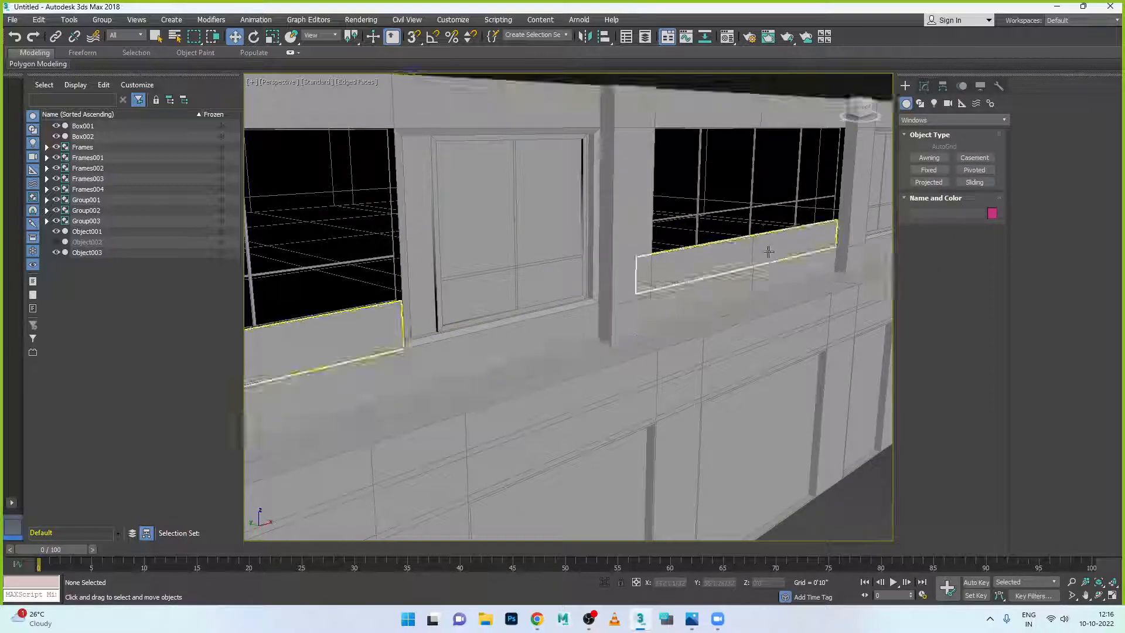
pyautogui.scroll(-6, 750, 244)
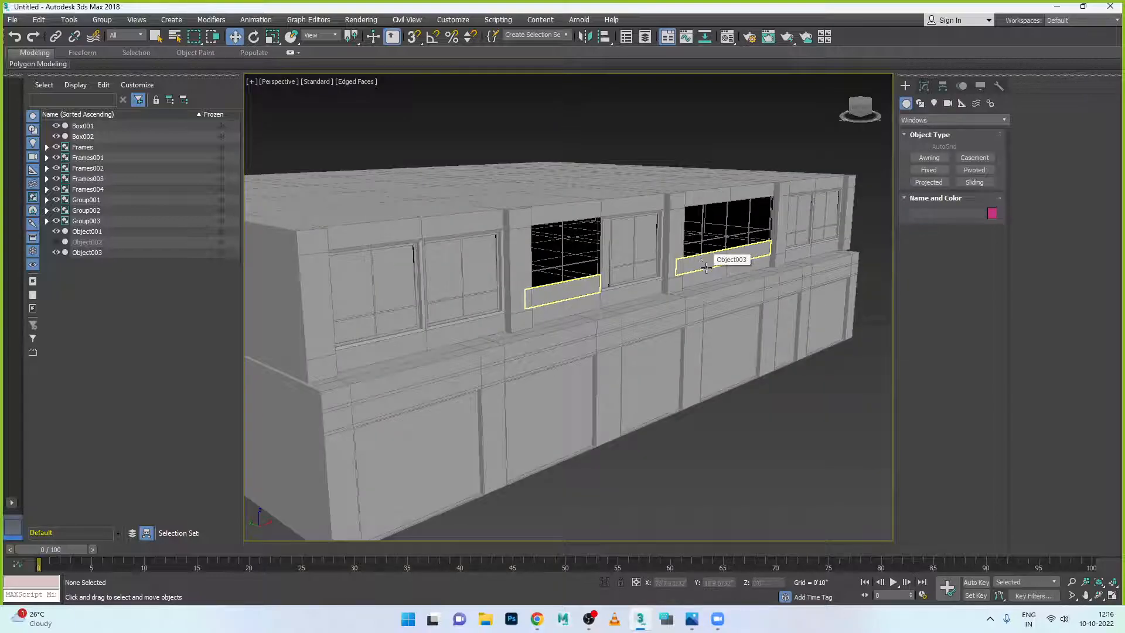
pyautogui.click(975, 183)
pyautogui.moveTo(773, 444); pyautogui.dragTo(702, 495)
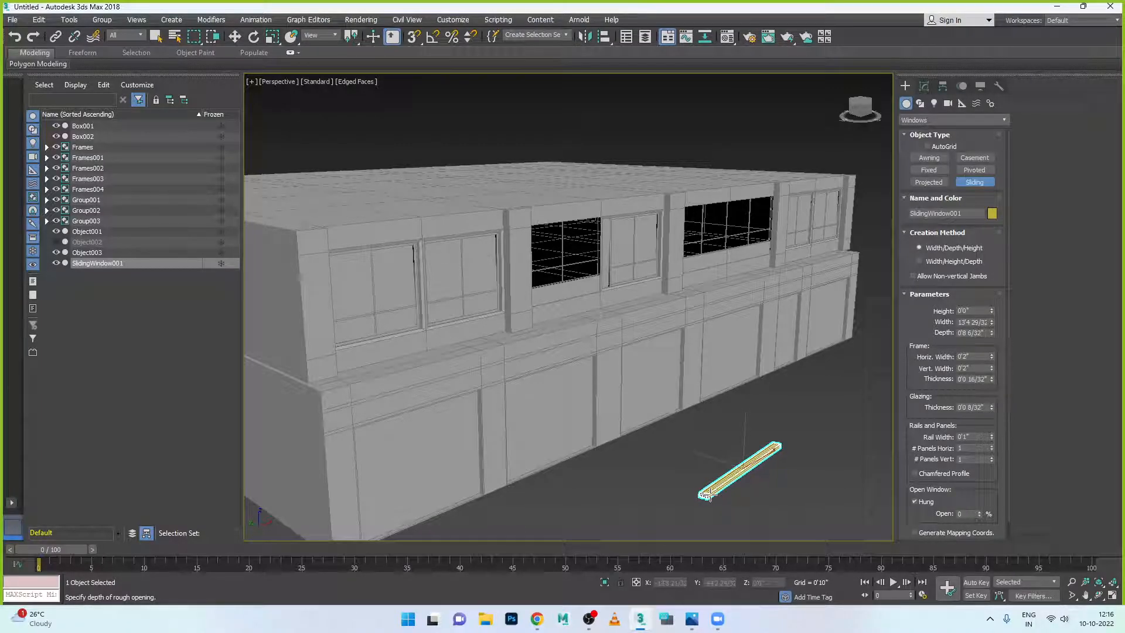
pyautogui.click(709, 495)
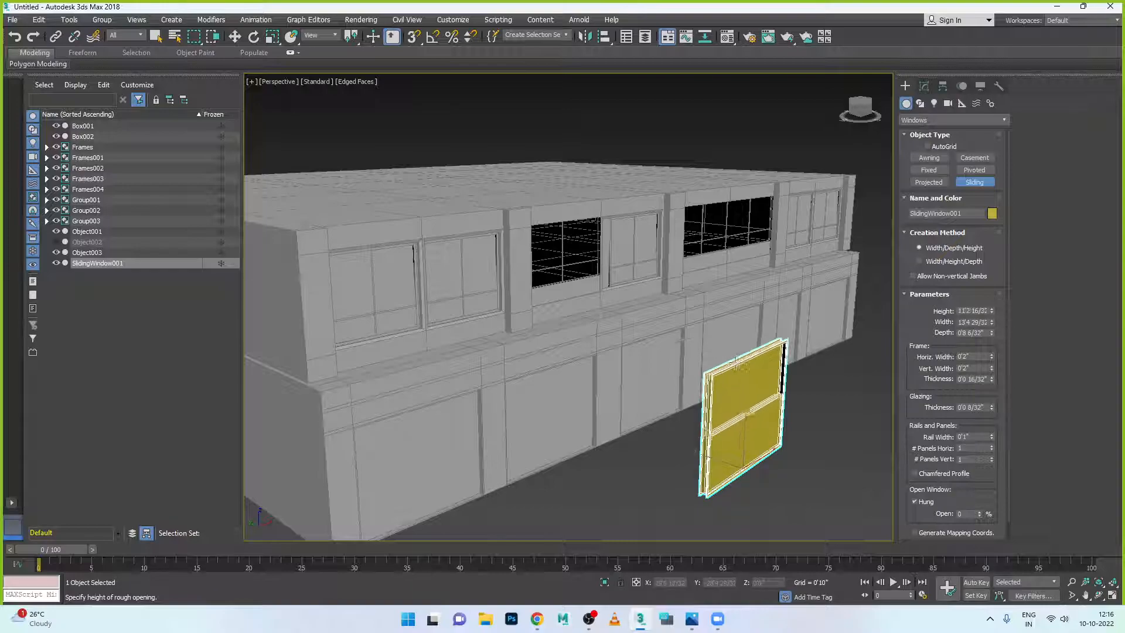
pyautogui.click(744, 323)
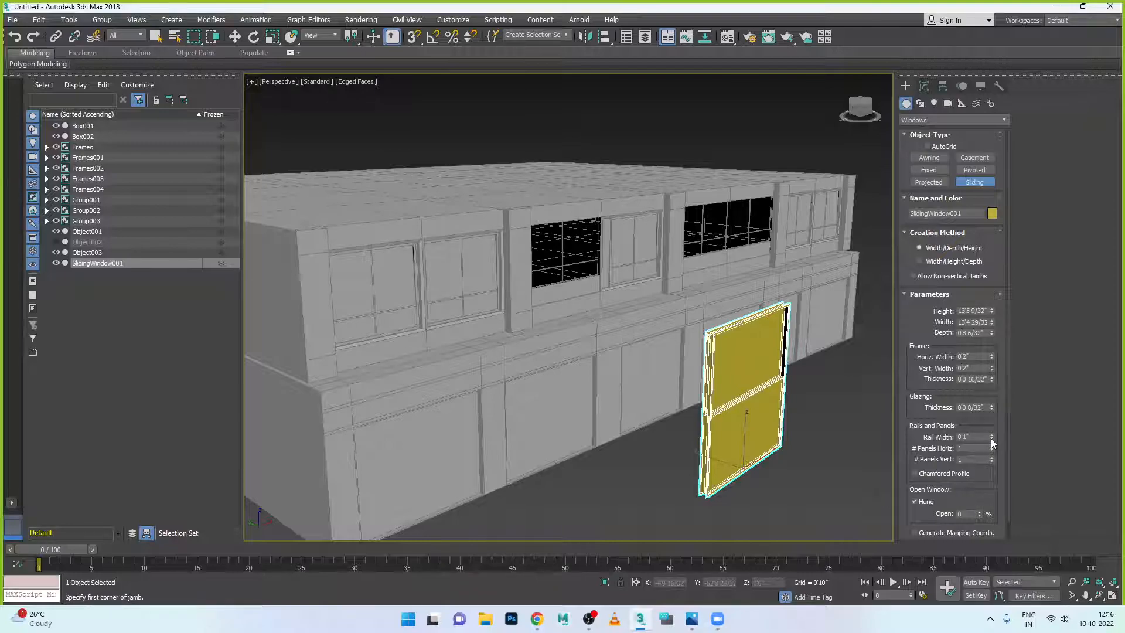
pyautogui.moveTo(980, 514)
pyautogui.mouseDown()
pyautogui.moveTo(990, 428)
pyautogui.moveTo(990, 520)
pyautogui.moveTo(990, 431)
pyautogui.moveTo(990, 504)
pyautogui.moveTo(990, 445)
pyautogui.moveTo(986, 494)
pyautogui.mouseUp()
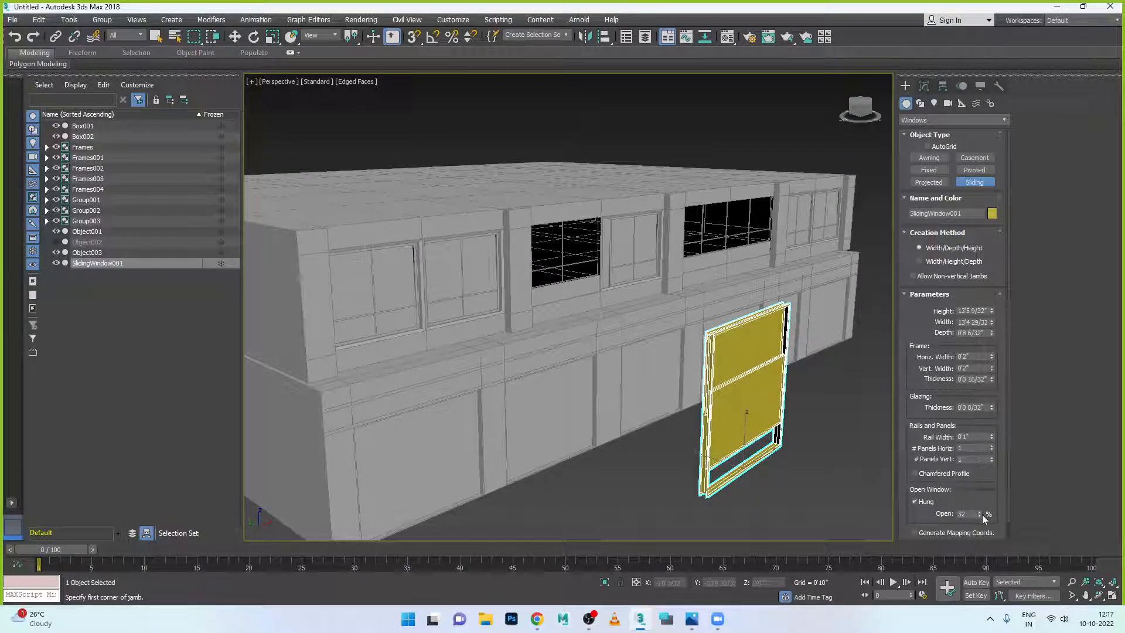
pyautogui.moveTo(980, 514)
pyautogui.mouseDown()
pyautogui.moveTo(980, 495)
pyautogui.moveTo(980, 505)
pyautogui.mouseUp()
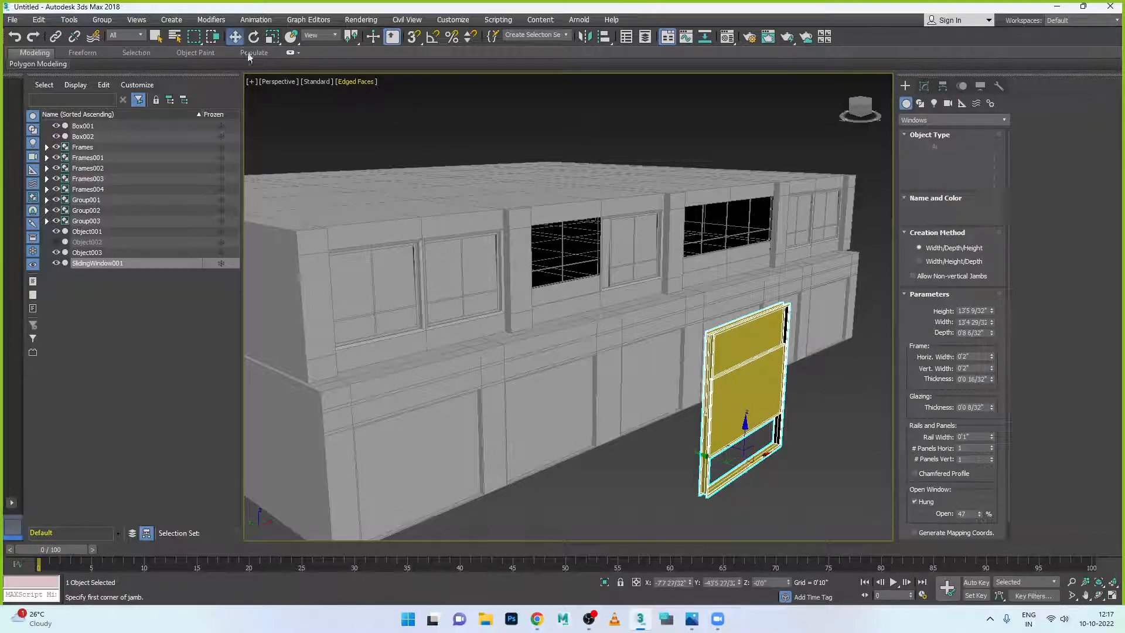
pyautogui.press('w')
pyautogui.click(786, 423)
pyautogui.click(777, 423)
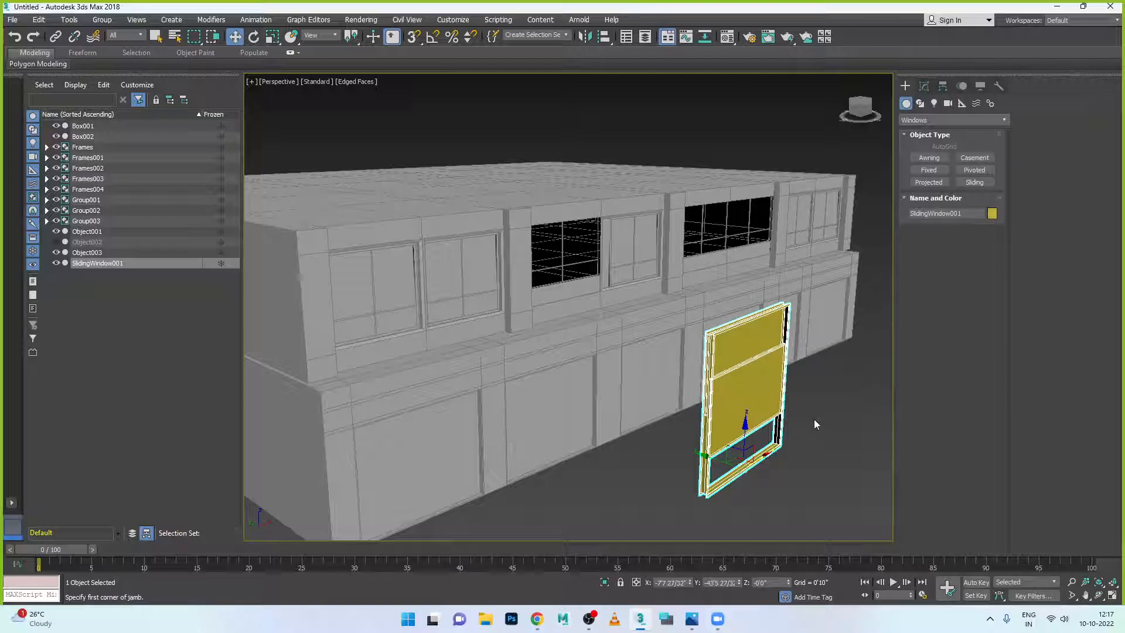
pyautogui.press('Delete')
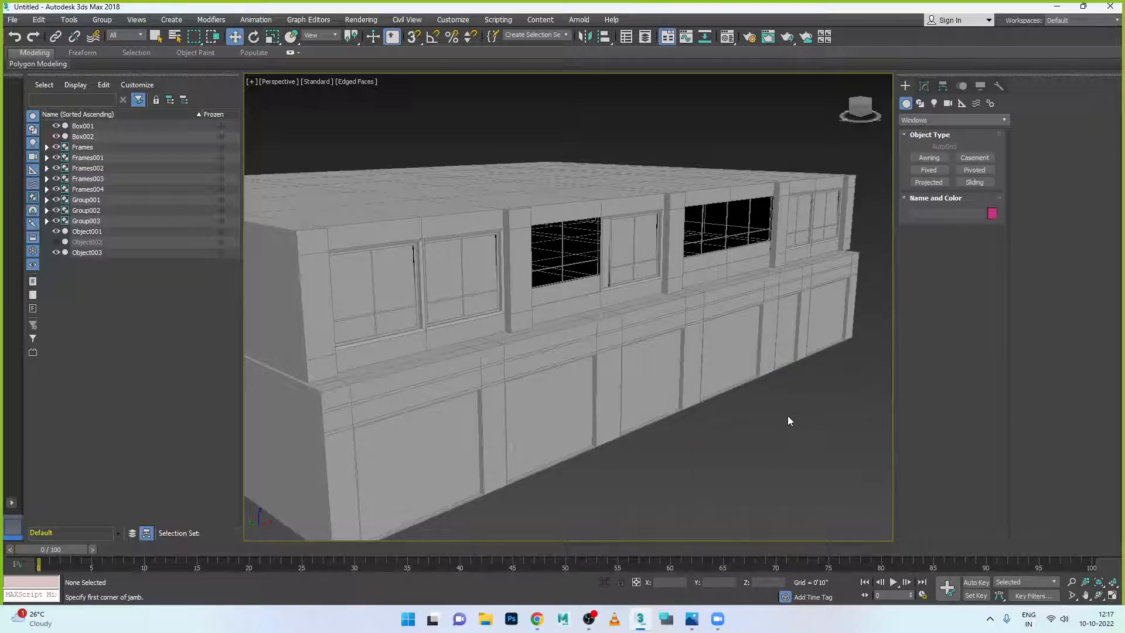
pyautogui.scroll(-5, 775, 417)
pyautogui.moveTo(759, 424)
pyautogui.keyDown('alt'); pyautogui.mouseDown(button='middle')
pyautogui.moveTo(723, 412)
pyautogui.moveTo(734, 408)
pyautogui.moveTo(701, 419)
pyautogui.moveTo(779, 422)
pyautogui.mouseUp(button='middle'); pyautogui.keyUp('alt')
pyautogui.scroll(6, 732, 403)
pyautogui.scroll(-4, 663, 407)
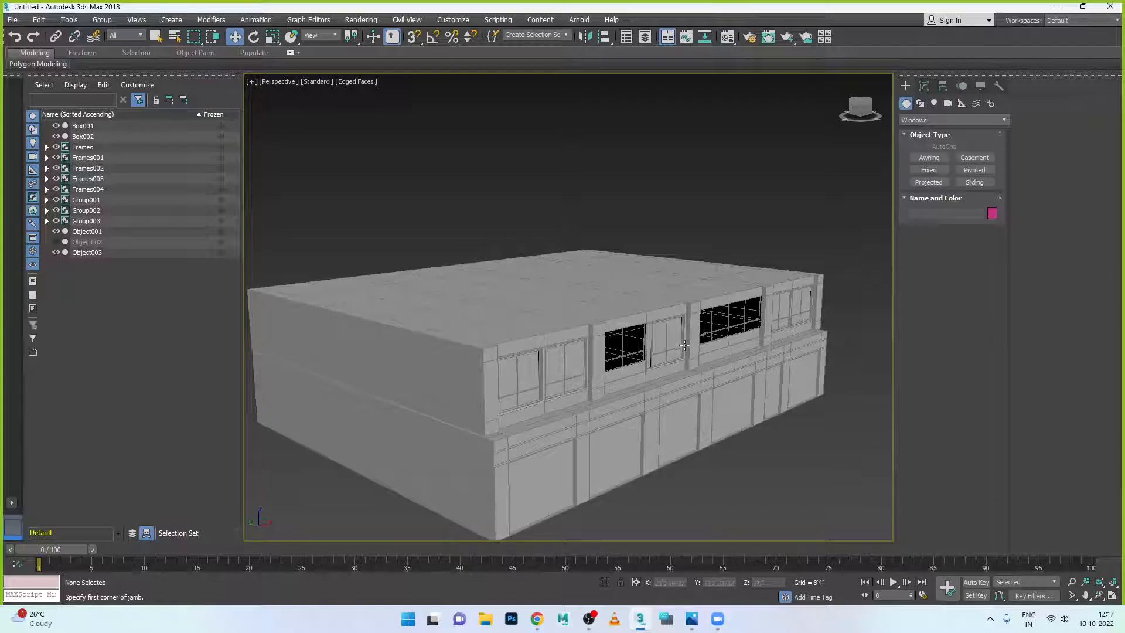
pyautogui.scroll(-1, 693, 383)
pyautogui.scroll(3, 693, 384)
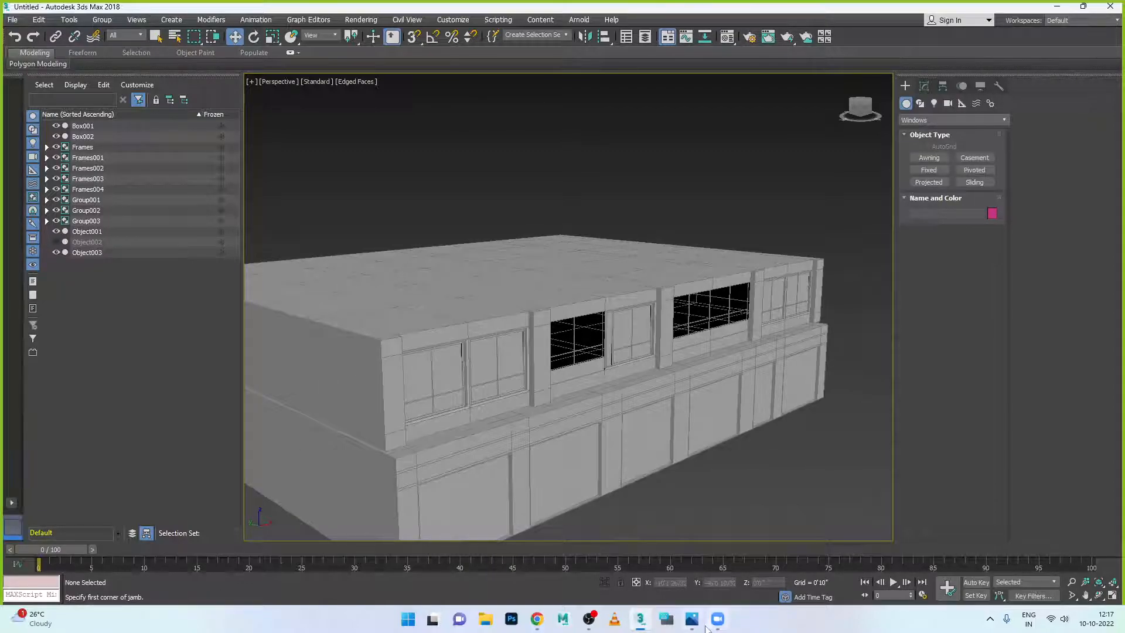
# - View the apartment facade reference photo in Windows Photos, then switch back to 3ds Max
pyautogui.click(692, 619)
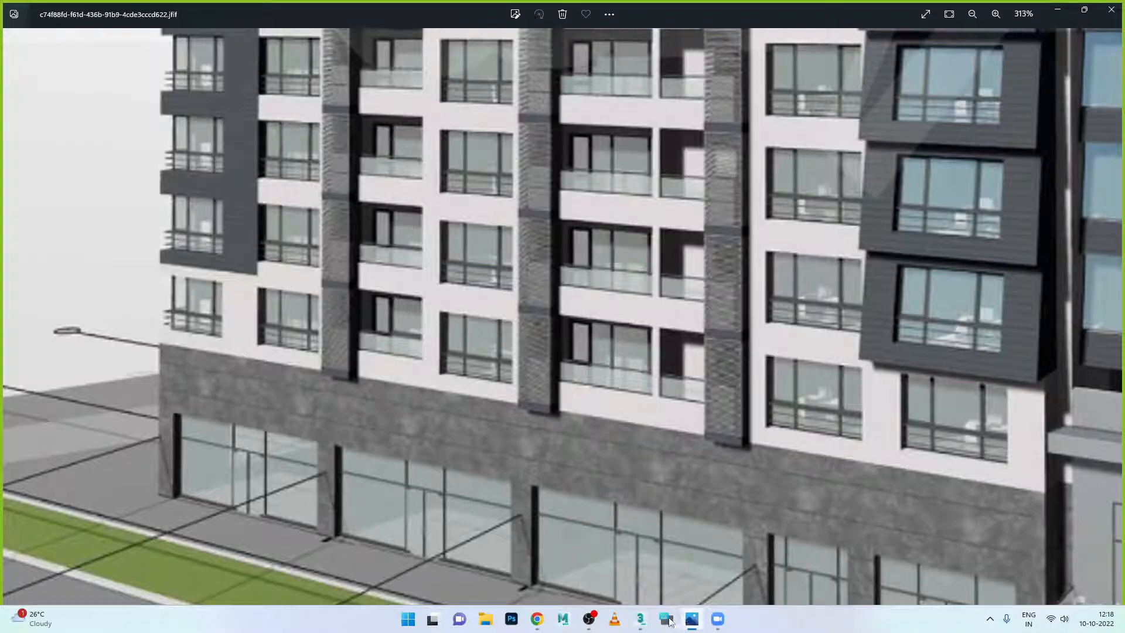
pyautogui.click(641, 619)
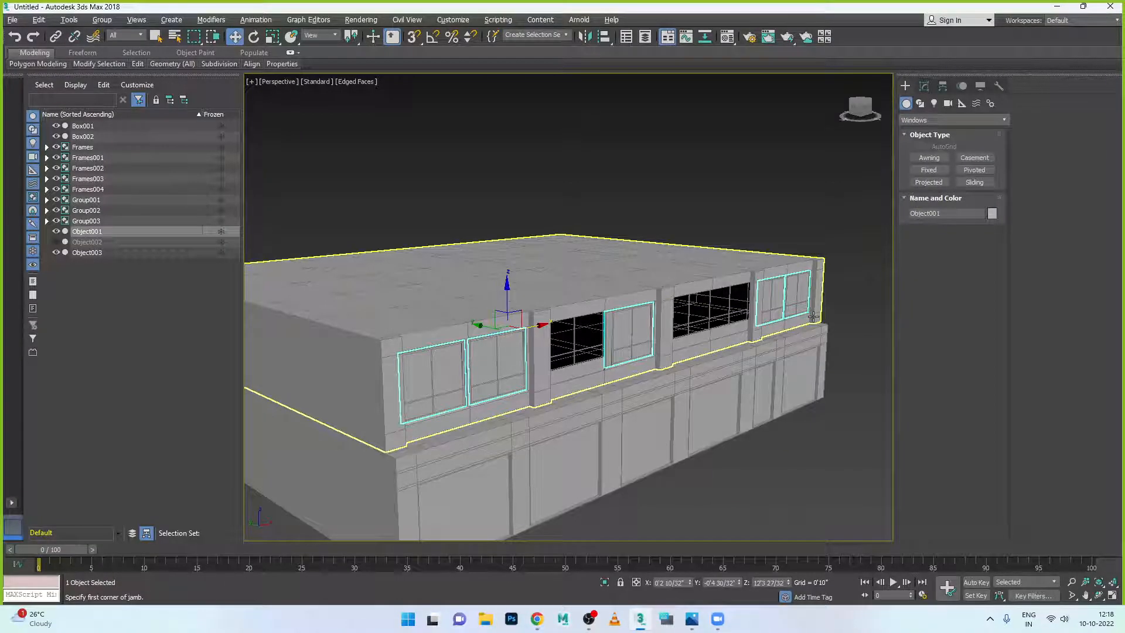
# - Restore the four-view layout, face the building front and select the upper wall block Box002
pyautogui.hotkey('alt', 'w')
pyautogui.hotkey('alt', 'w')
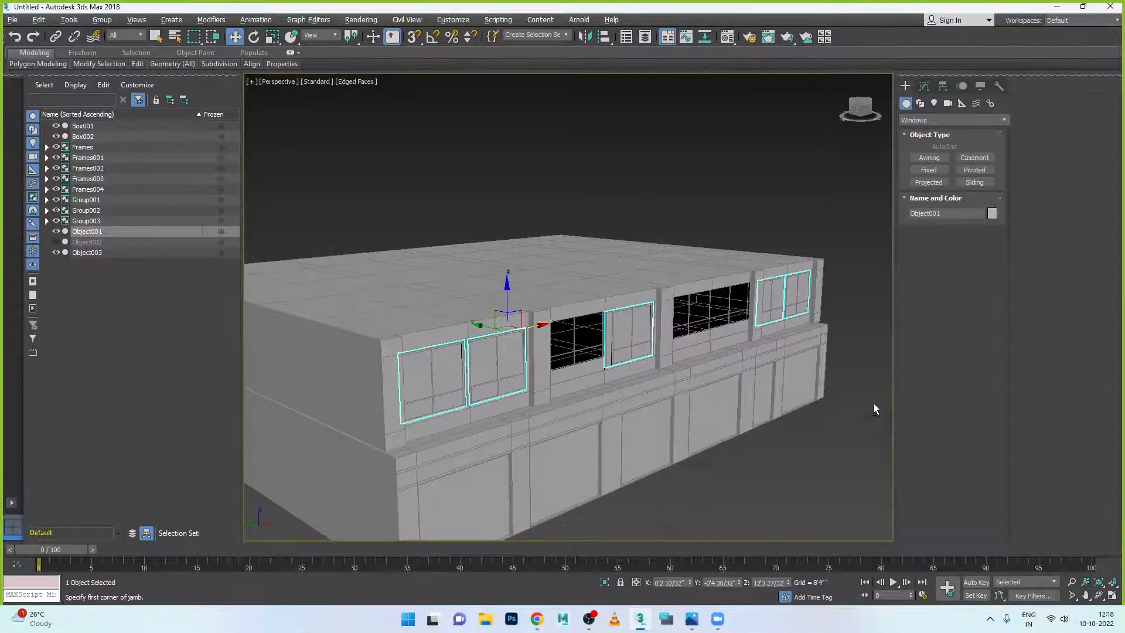
pyautogui.keyDown('alt'); pyautogui.moveTo(874, 409); pyautogui.dragTo(635, 359, button='middle'); pyautogui.keyUp('alt')
pyautogui.scroll(3, 647, 364)
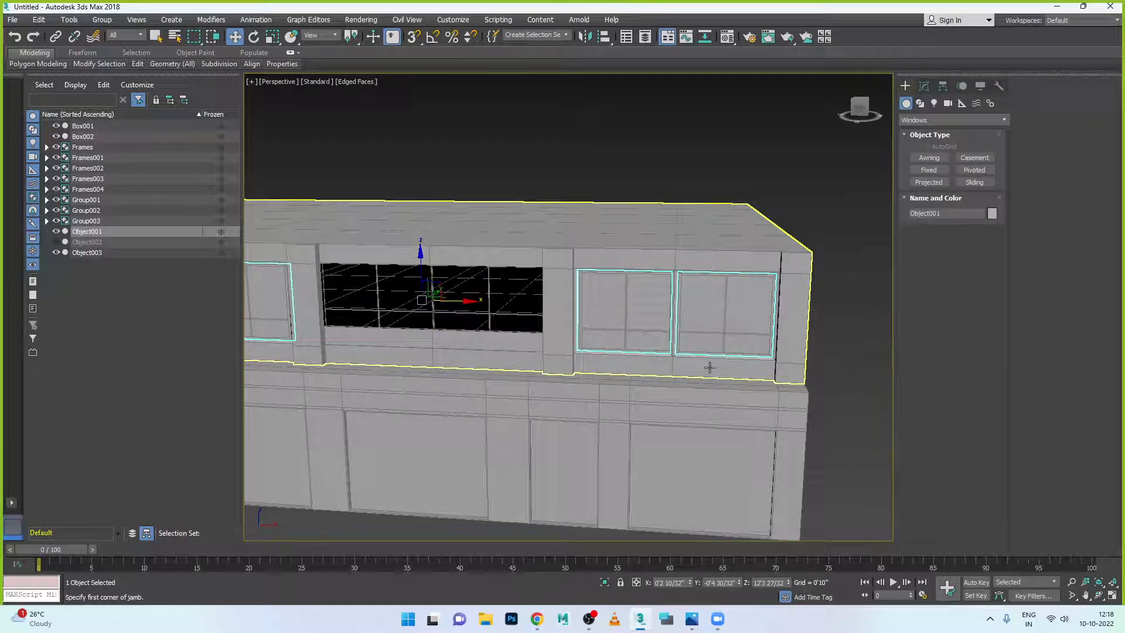
pyautogui.scroll(2, 709, 301)
pyautogui.moveTo(728, 314); pyautogui.dragTo(632, 302, button='middle')
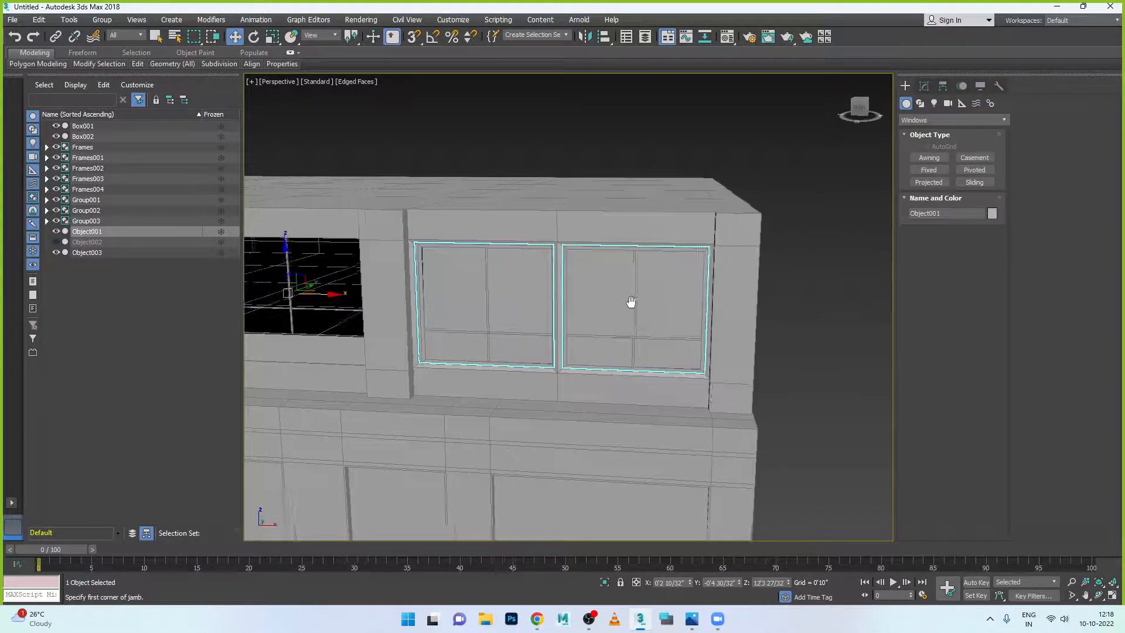
pyautogui.scroll(2, 631, 302)
pyautogui.scroll(-2, 654, 384)
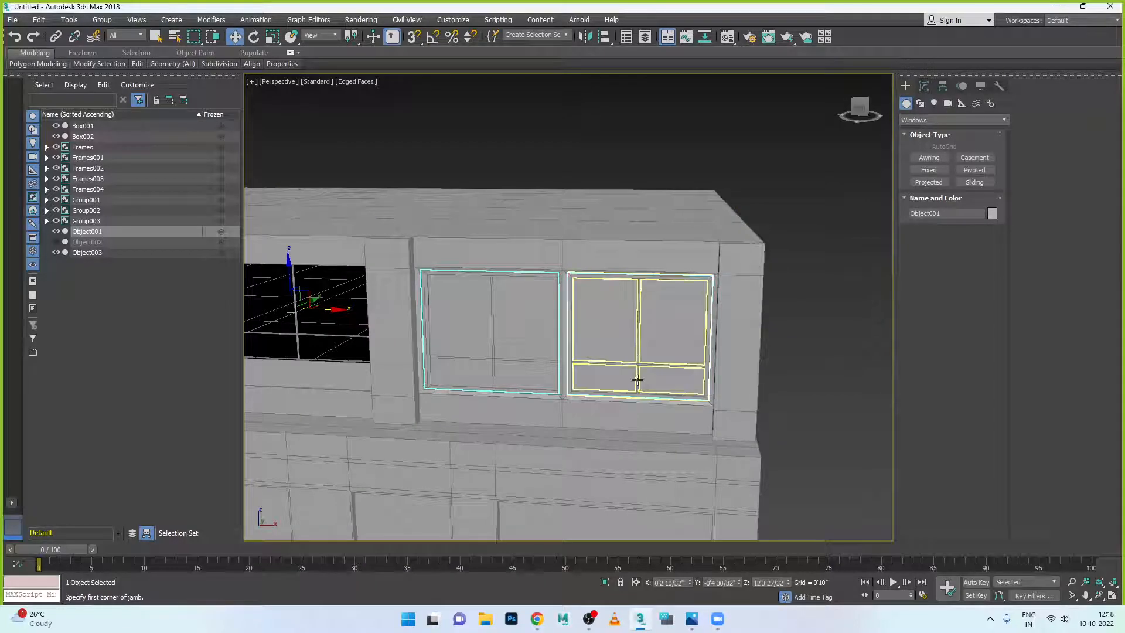
pyautogui.scroll(-2, 639, 364)
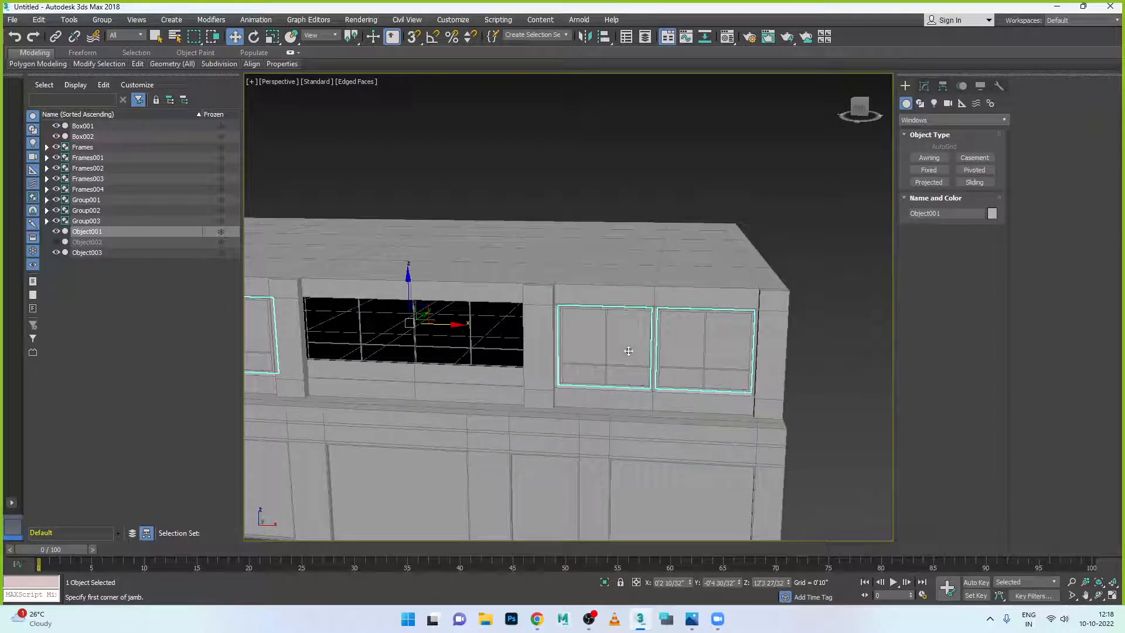
pyautogui.scroll(3, 645, 339)
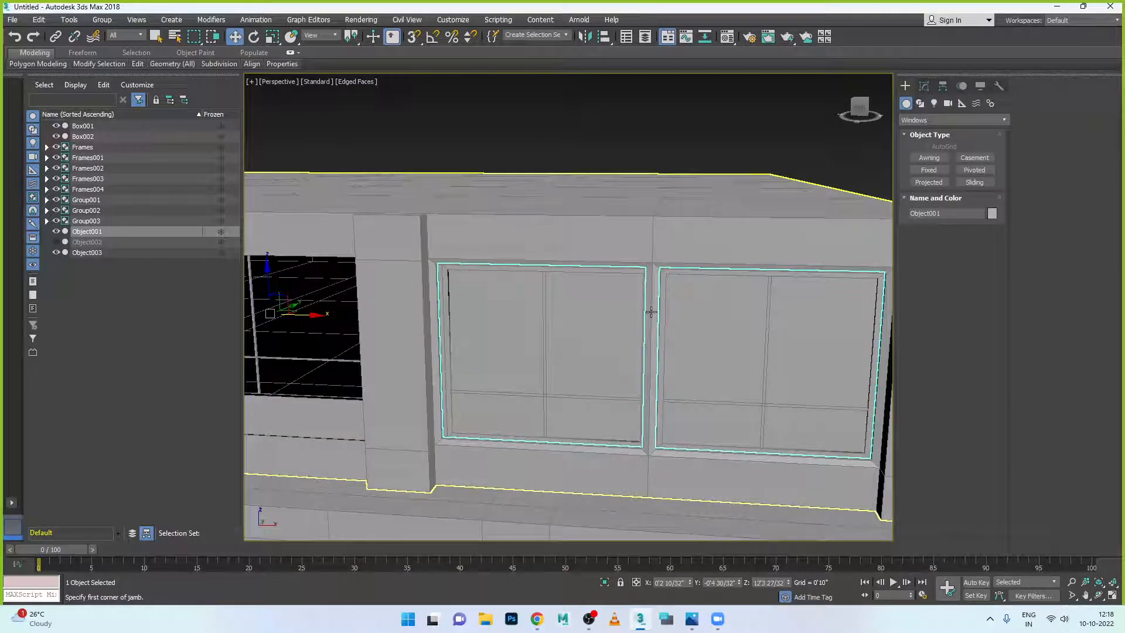
pyautogui.scroll(-2, 651, 313)
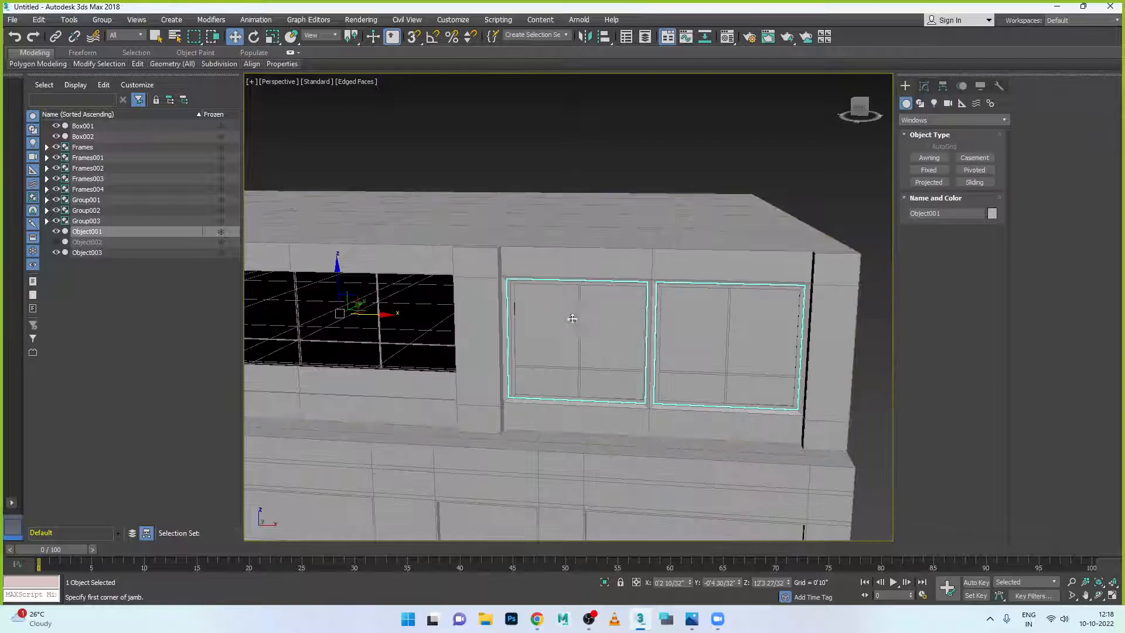
pyautogui.click(668, 286)
# - Orbit low around Box002's top corner to inspect its side face, then show the spline Shapes category
pyautogui.scroll(3, 657, 288)
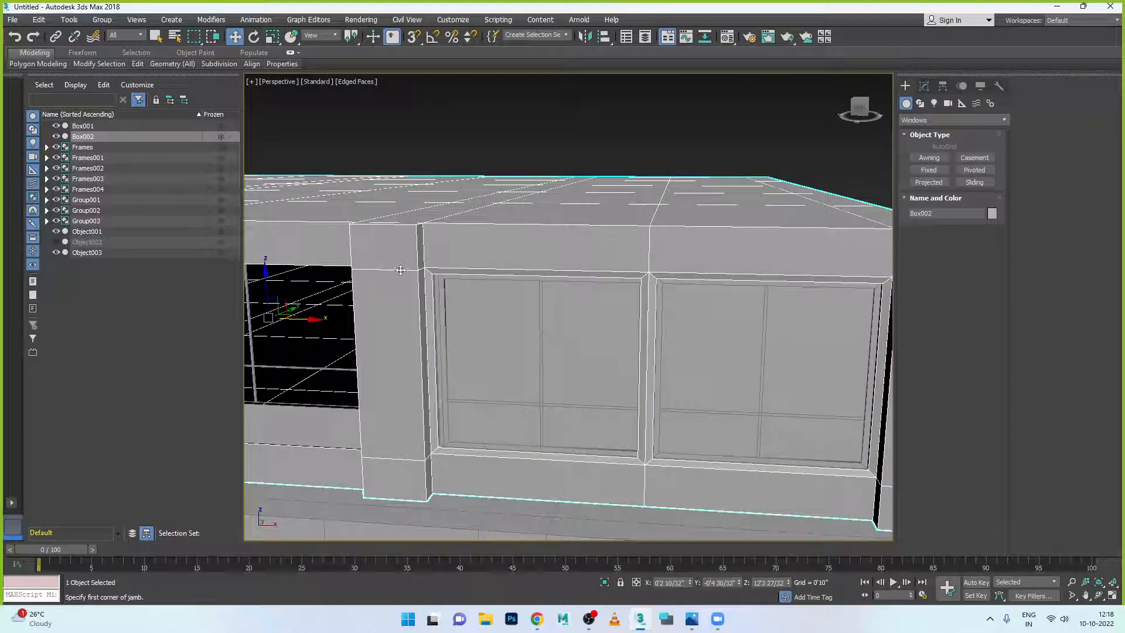
pyautogui.scroll(-5, 403, 259)
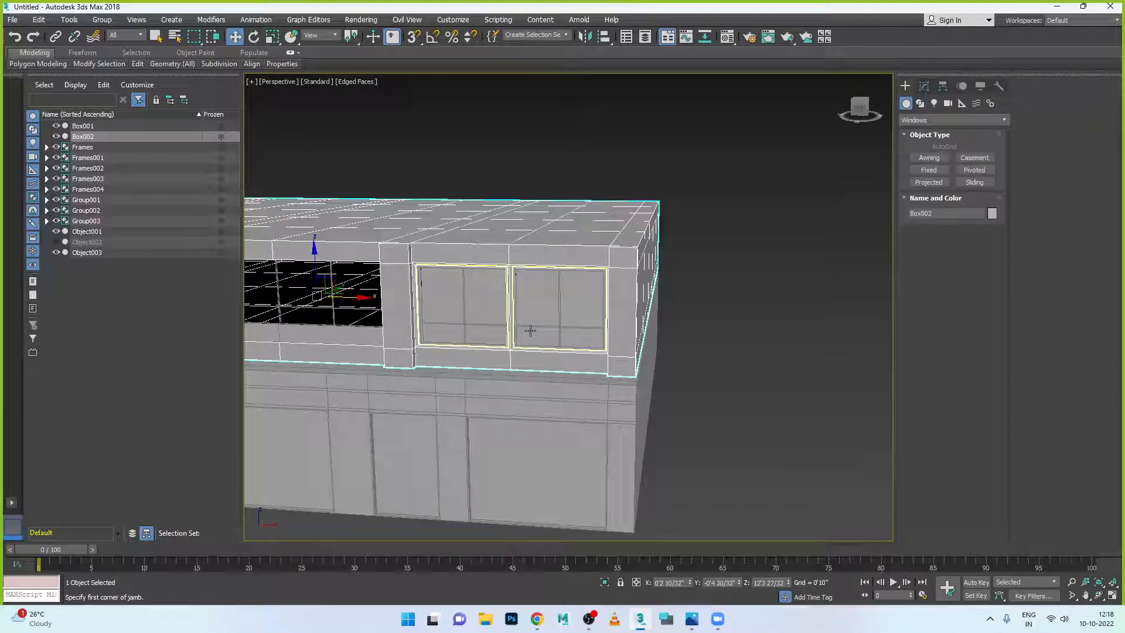
pyautogui.scroll(2, 522, 369)
pyautogui.keyDown('alt'); pyautogui.moveTo(523, 369); pyautogui.dragTo(578, 387, button='middle'); pyautogui.keyUp('alt')
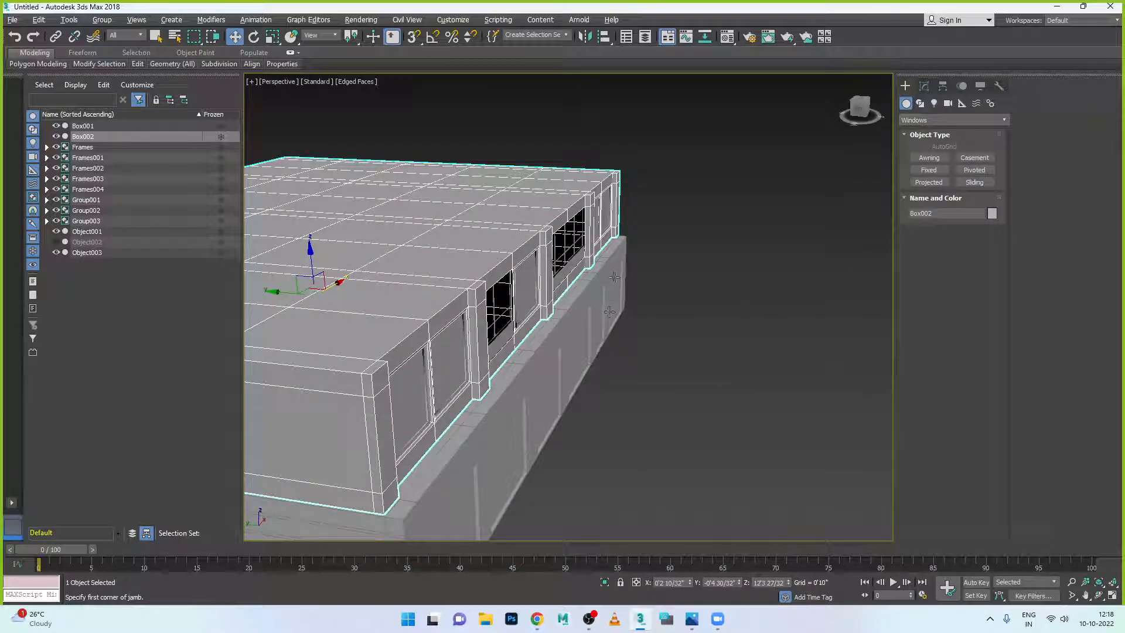
pyautogui.scroll(4, 625, 234)
pyautogui.keyDown('alt'); pyautogui.moveTo(626, 238); pyautogui.dragTo(567, 338, button='middle'); pyautogui.keyUp('alt')
pyautogui.keyDown('alt'); pyautogui.moveTo(481, 279); pyautogui.dragTo(492, 247, button='middle'); pyautogui.keyUp('alt')
pyautogui.scroll(3, 484, 257)
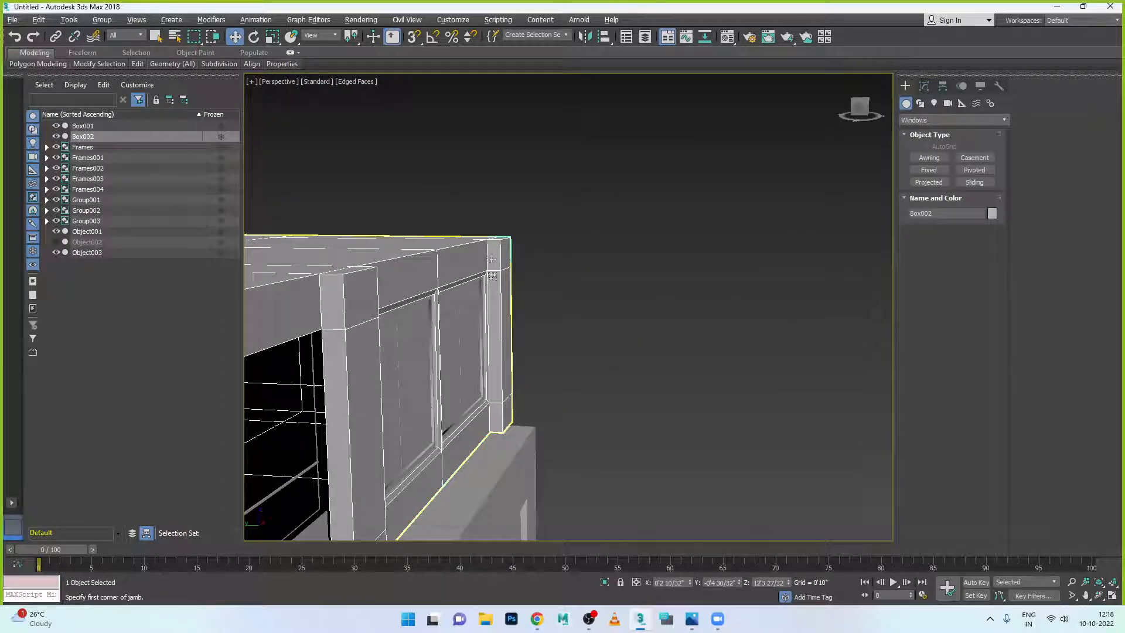
pyautogui.scroll(-1, 472, 327)
pyautogui.keyDown('alt'); pyautogui.moveTo(472, 327); pyautogui.dragTo(544, 362, button='middle'); pyautogui.keyUp('alt')
pyautogui.scroll(-1, 652, 366)
pyautogui.keyDown('alt'); pyautogui.moveTo(672, 393); pyautogui.dragTo(643, 392, button='middle'); pyautogui.keyUp('alt')
pyautogui.moveTo(800, 416); pyautogui.dragTo(572, 356, button='middle')
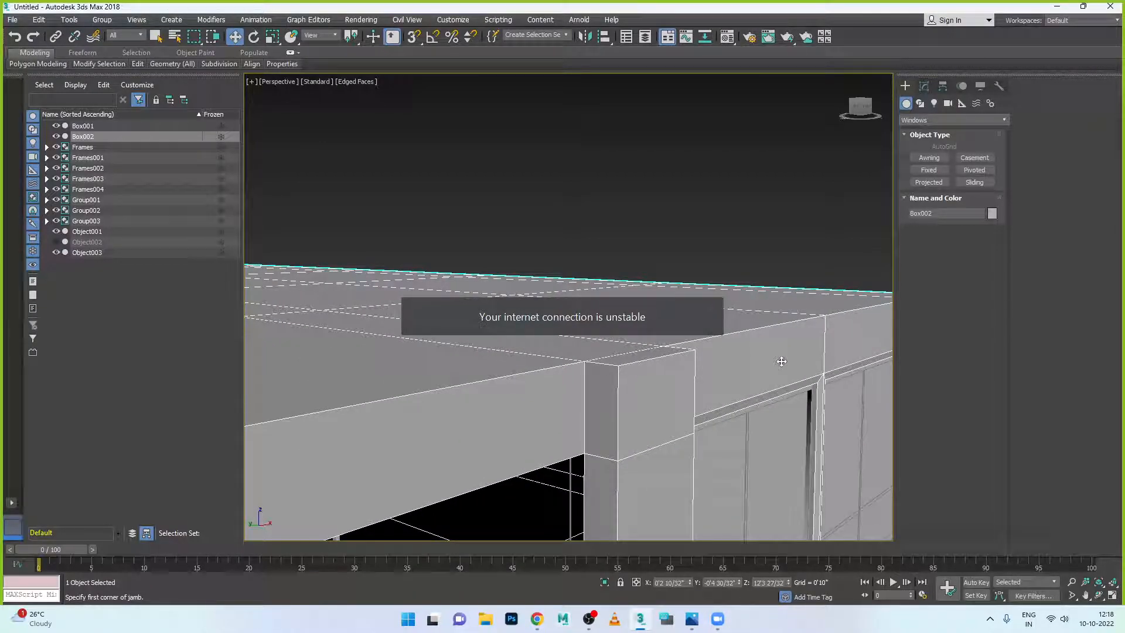
pyautogui.scroll(-3, 761, 357)
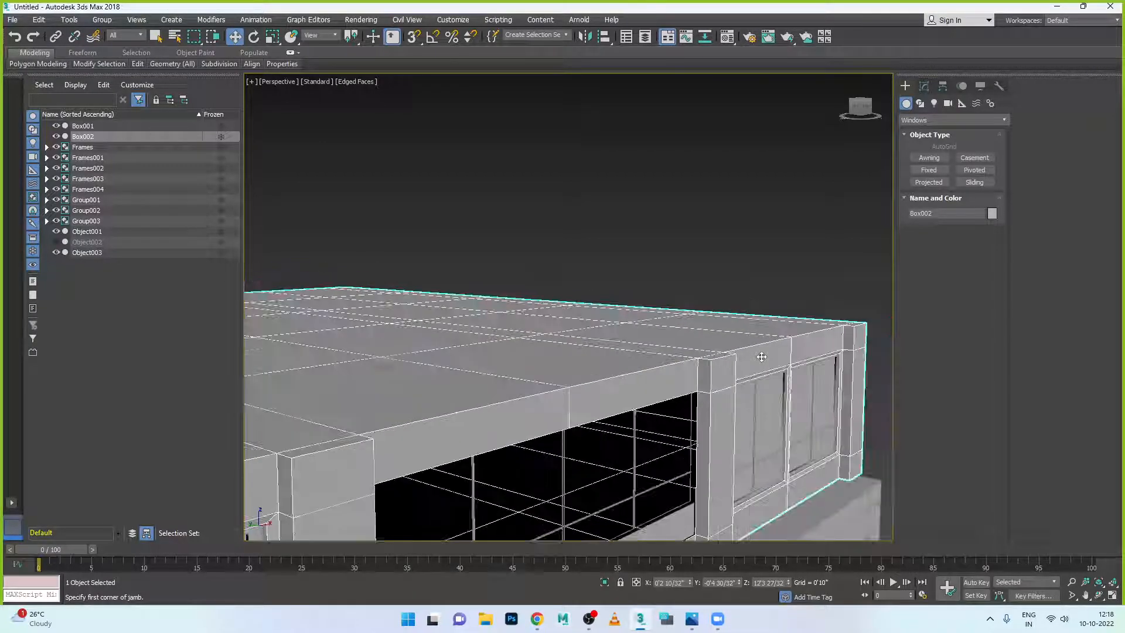
pyautogui.scroll(-2, 710, 316)
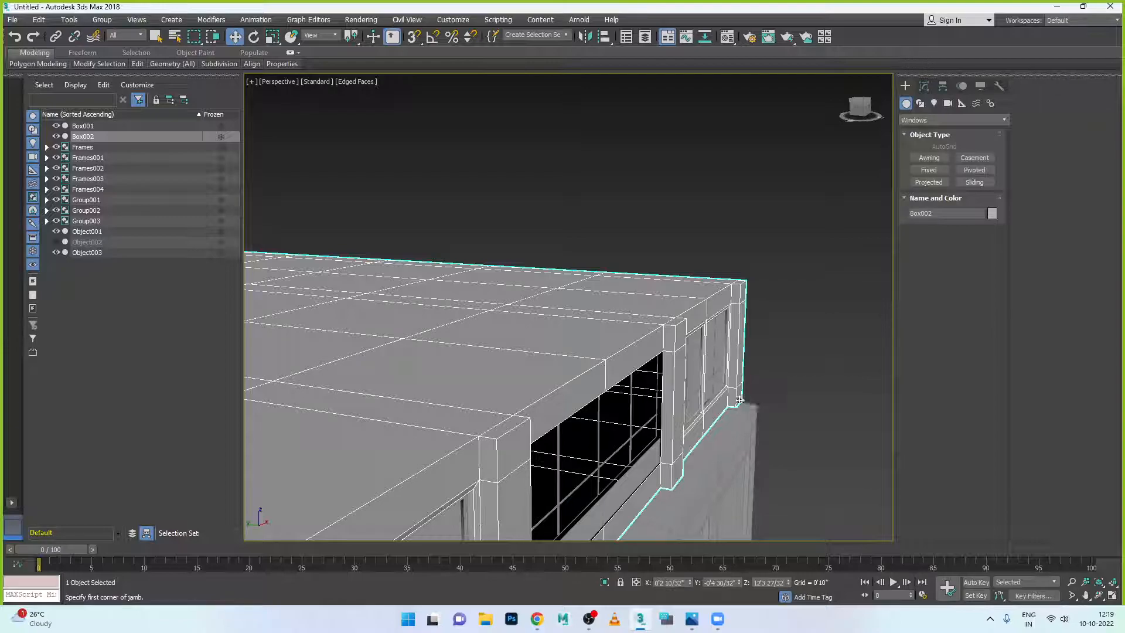
pyautogui.scroll(-3, 741, 399)
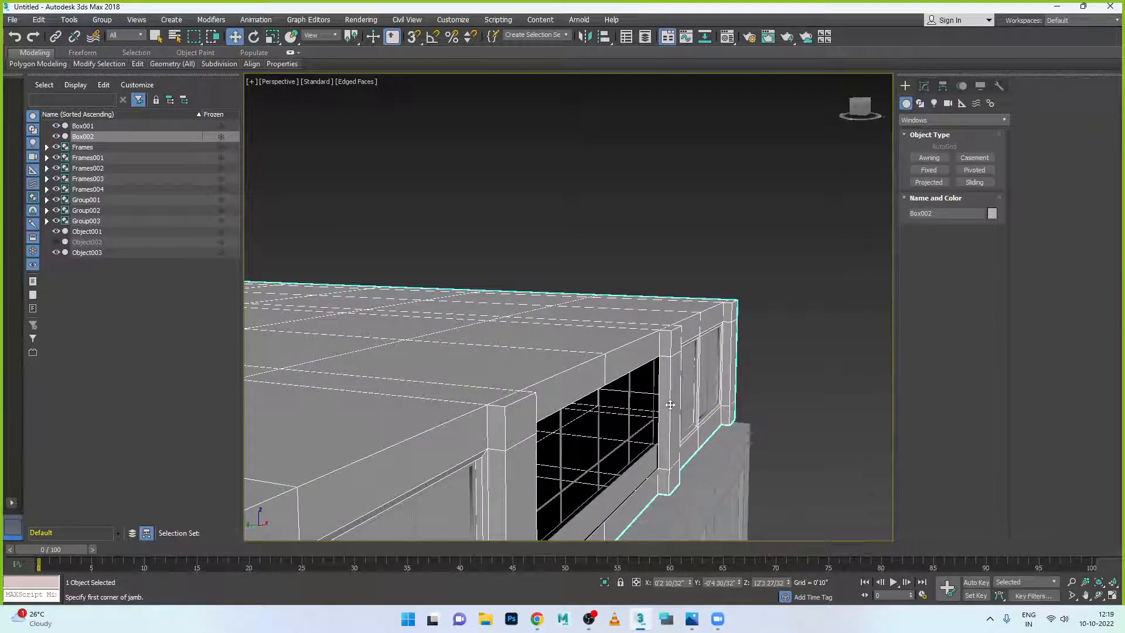
pyautogui.scroll(2, 701, 415)
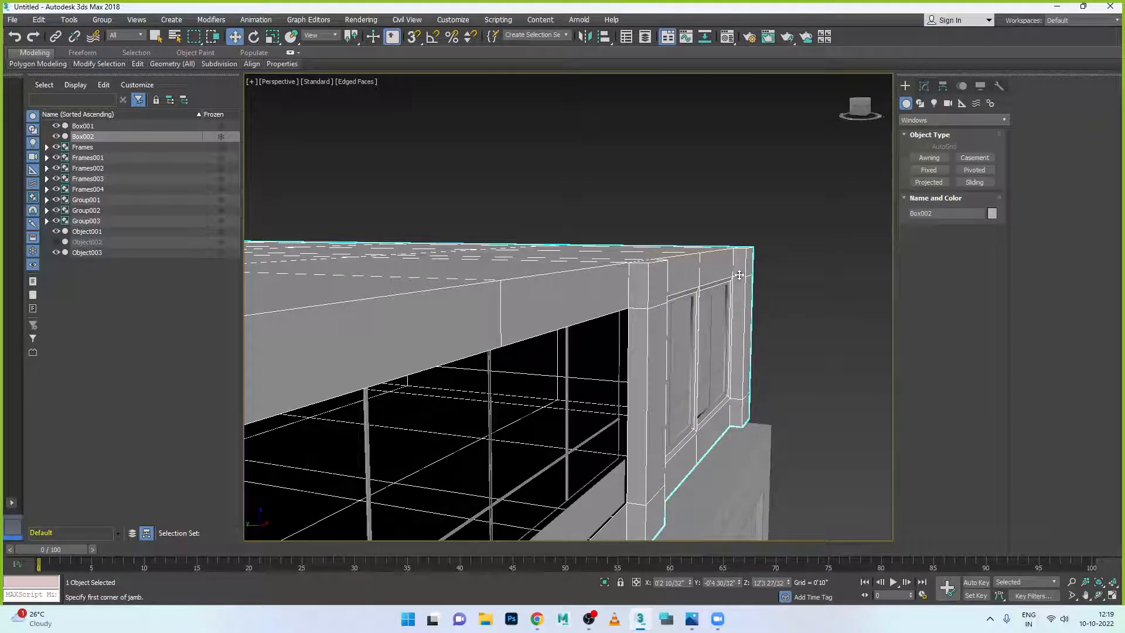
pyautogui.click(920, 104)
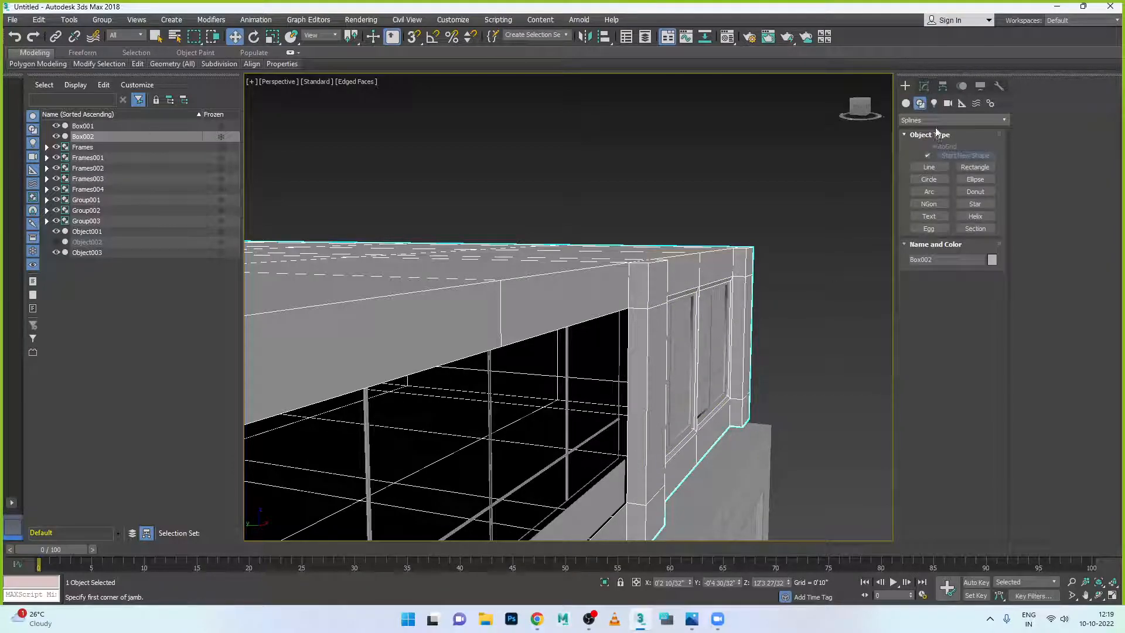
# - Inspect a corner polygon of Box002 in Polygon mode, then return to whole-object editing
pyautogui.click(924, 86)
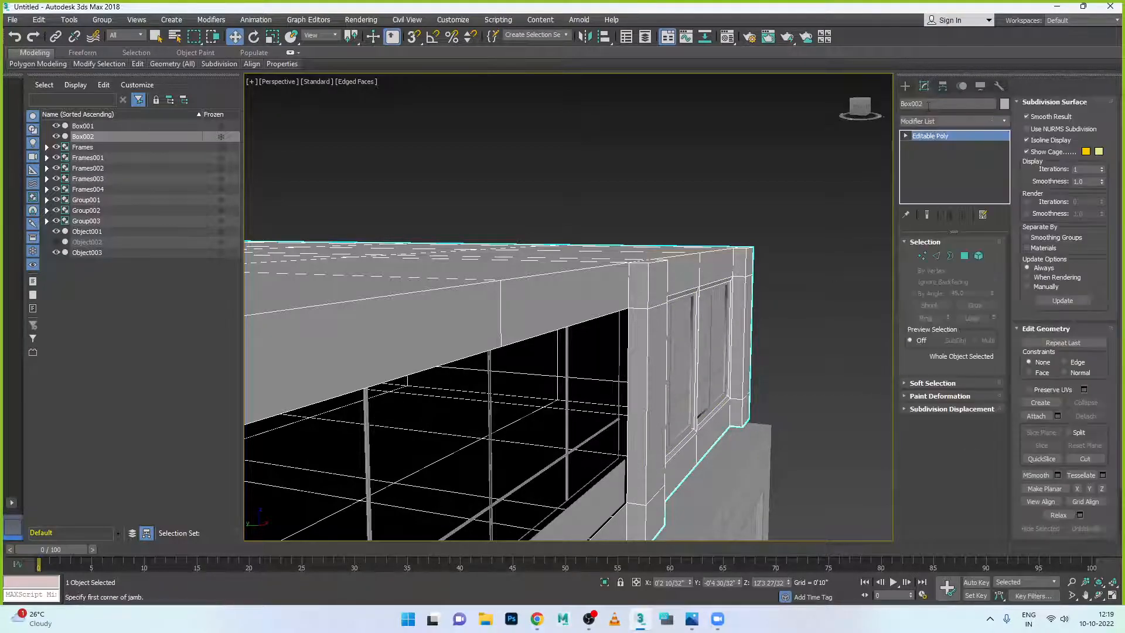
pyautogui.click(964, 255)
pyautogui.click(661, 286)
pyautogui.keyDown('alt'); pyautogui.moveTo(700, 335); pyautogui.dragTo(779, 356, button='middle'); pyautogui.keyUp('alt')
pyautogui.scroll(2, 689, 319)
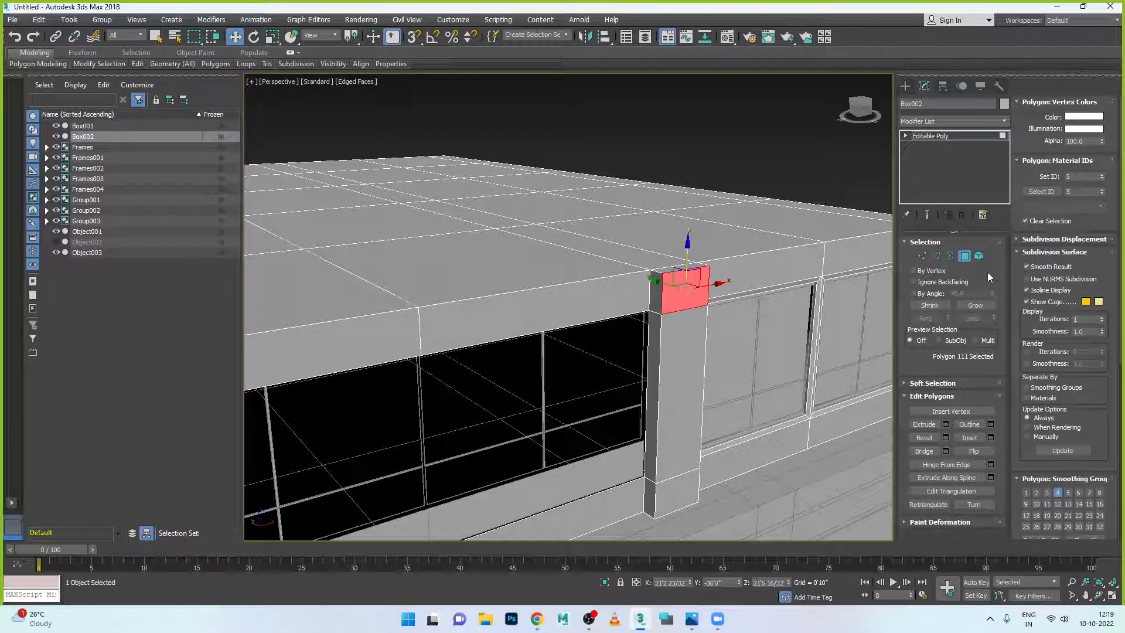
pyautogui.click(964, 256)
pyautogui.keyDown('alt'); pyautogui.moveTo(768, 289); pyautogui.dragTo(824, 336, button='middle'); pyautogui.keyUp('alt')
# - Pick Box from Standard Primitives and drag its base on the ground beside the building
pyautogui.click(907, 86)
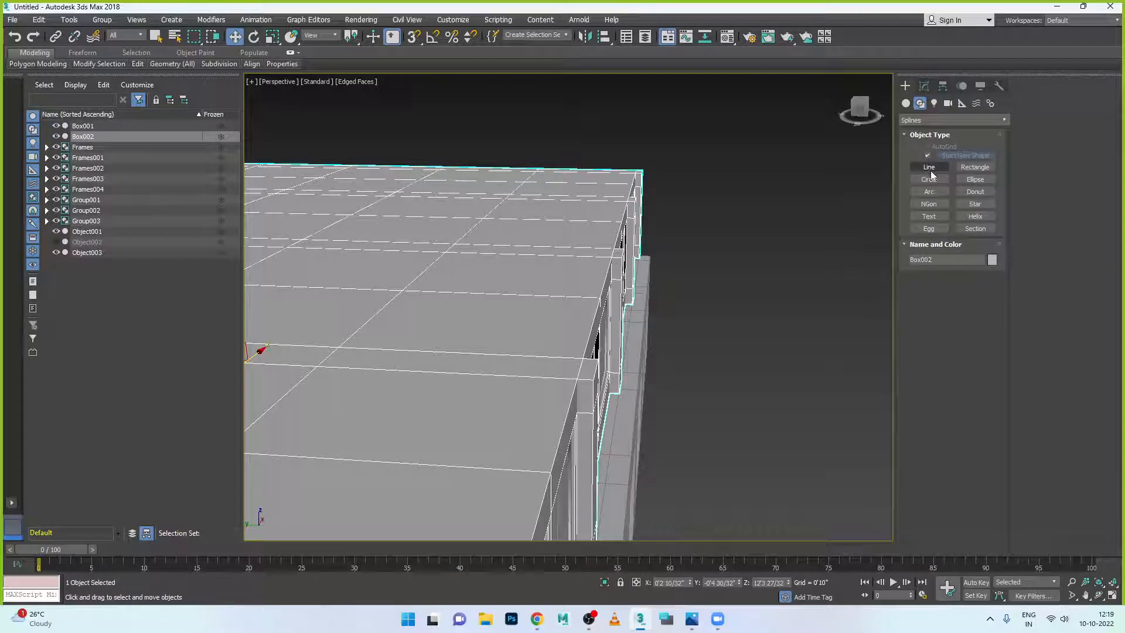
pyautogui.click(906, 103)
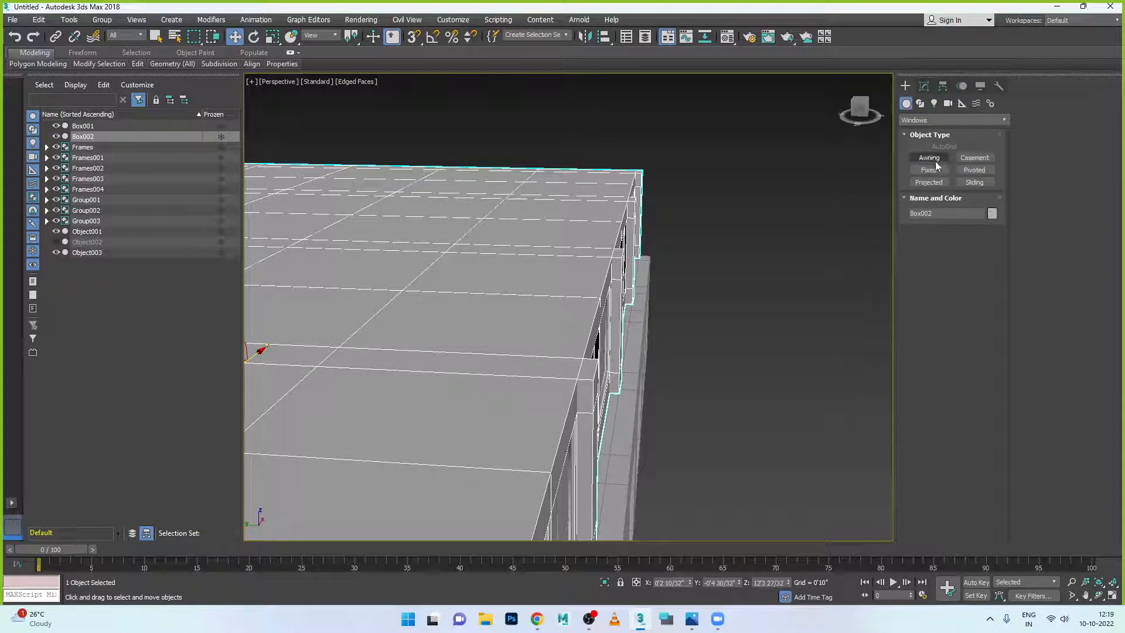
pyautogui.click(933, 121)
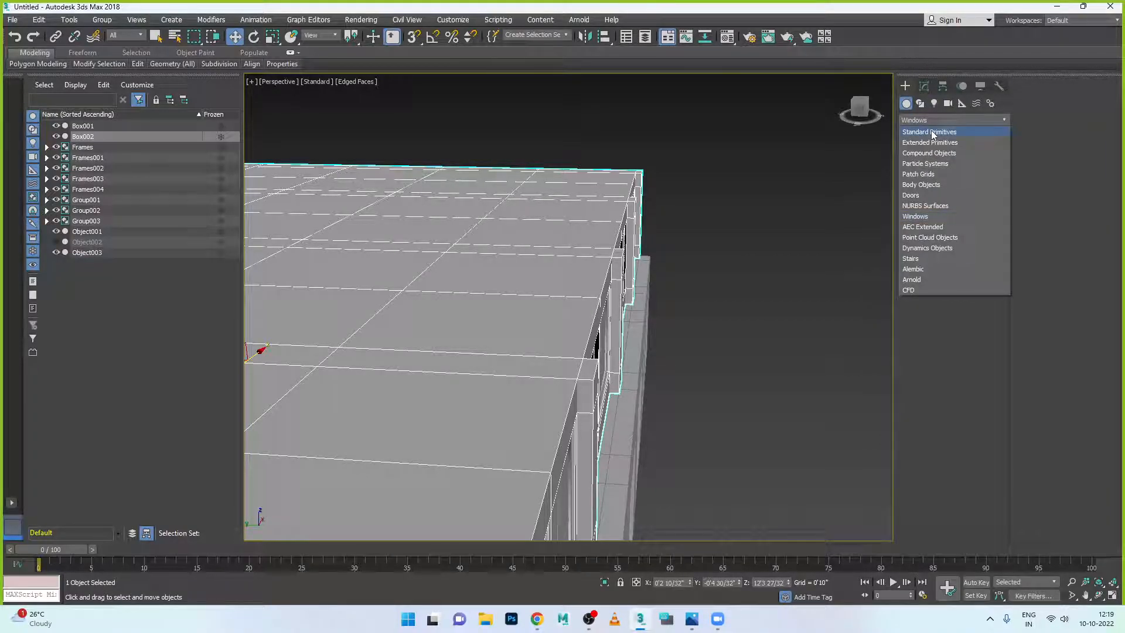
pyautogui.click(930, 131)
pyautogui.click(935, 157)
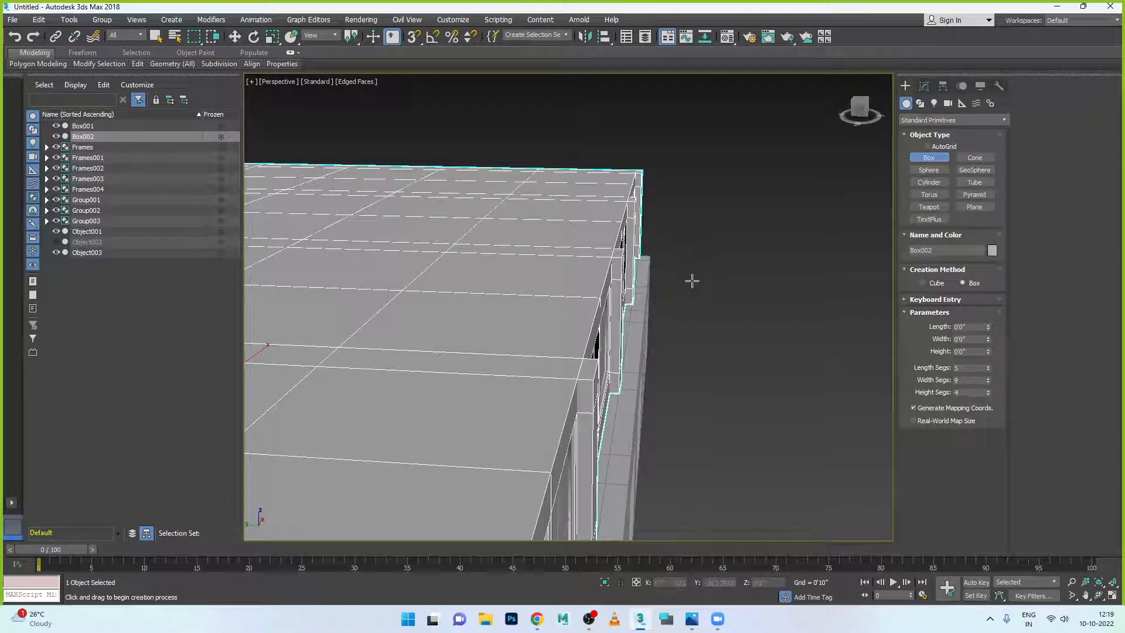
pyautogui.hotkey('alt', 'w')
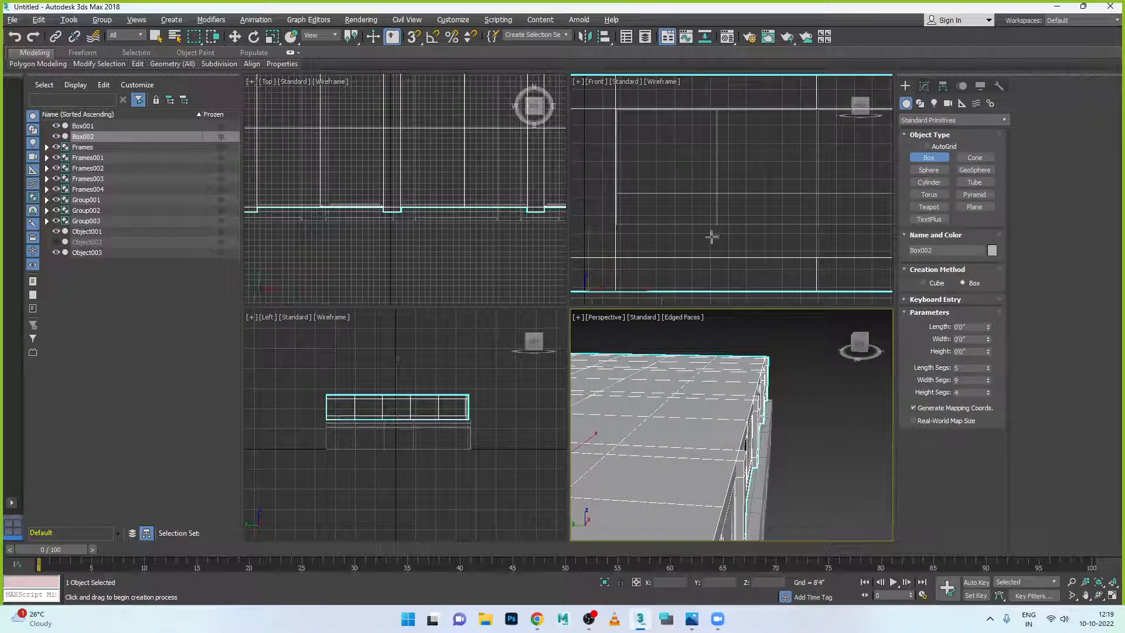
pyautogui.hotkey('alt', 'w')
pyautogui.hotkey('alt', 'w')
pyautogui.hotkey('alt', 'w')
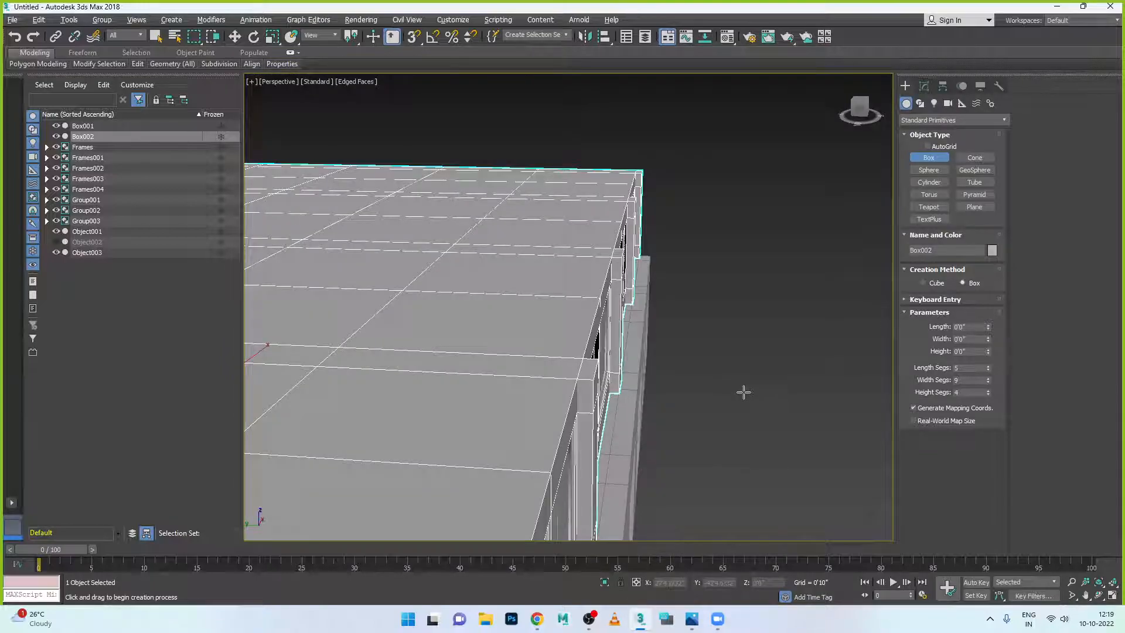
pyautogui.scroll(-5, 747, 390)
pyautogui.scroll(2, 751, 405)
pyautogui.moveTo(703, 483); pyautogui.dragTo(752, 487)
# - Finish Box003 and move it up the building's side to line up with the end window
pyautogui.click(759, 481)
pyautogui.rightClick(765, 481)
pyautogui.hotkey('alt', 'w')
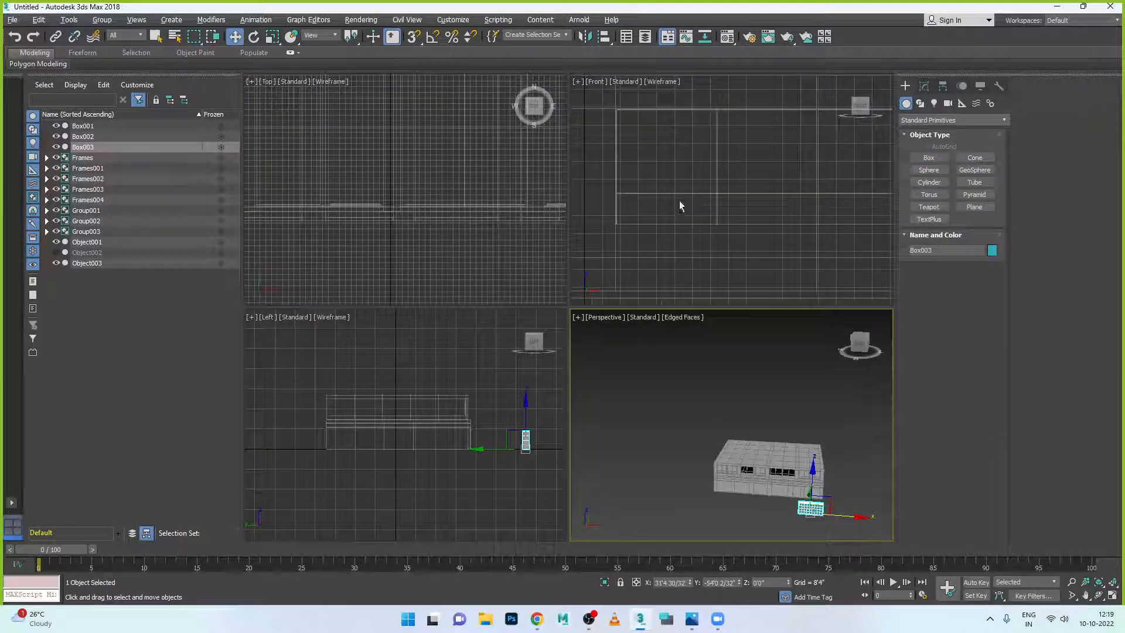
pyautogui.hotkey('alt', 'w')
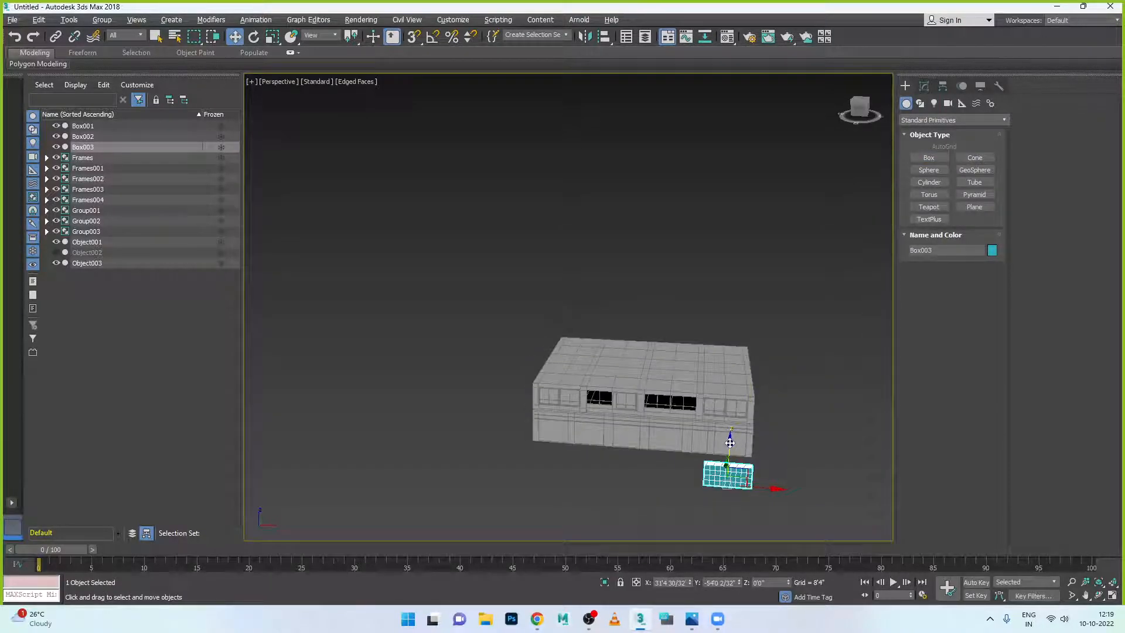
pyautogui.moveTo(729, 434); pyautogui.dragTo(730, 387)
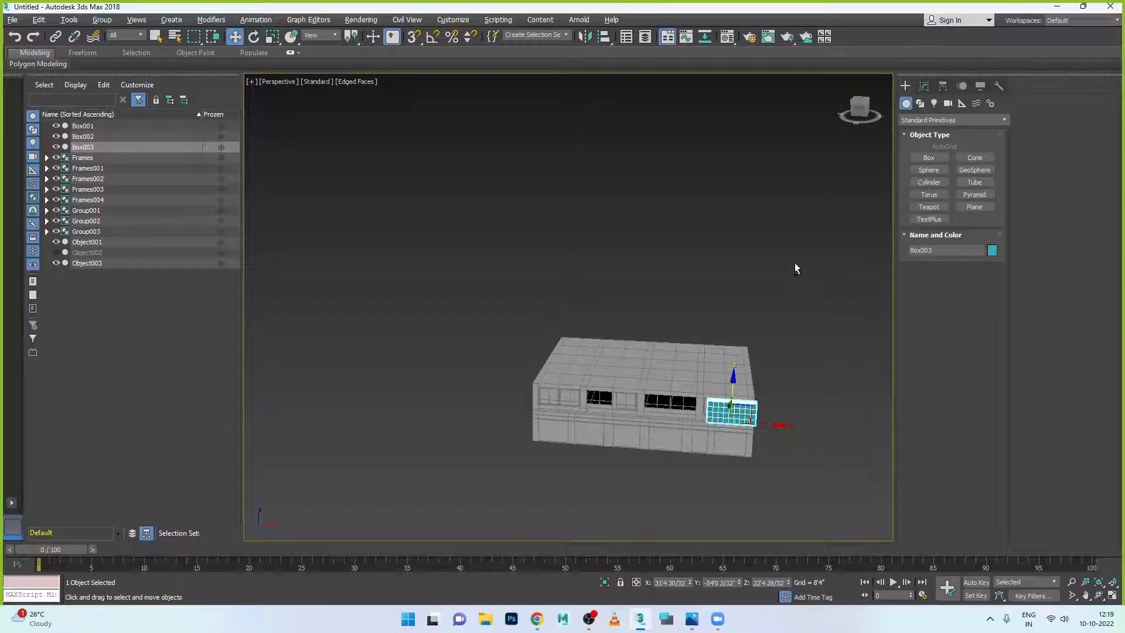
pyautogui.hotkey('alt', 'w')
pyautogui.hotkey('alt', 'w')
pyautogui.scroll(-5, 701, 305)
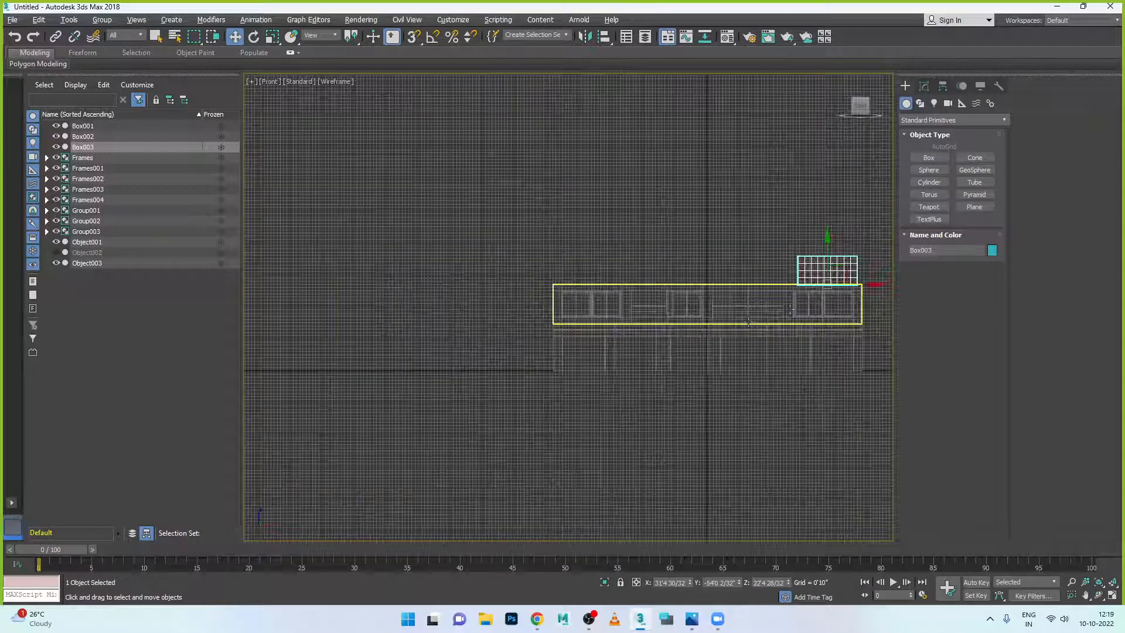
pyautogui.moveTo(827, 243); pyautogui.dragTo(825, 276)
pyautogui.press('z')
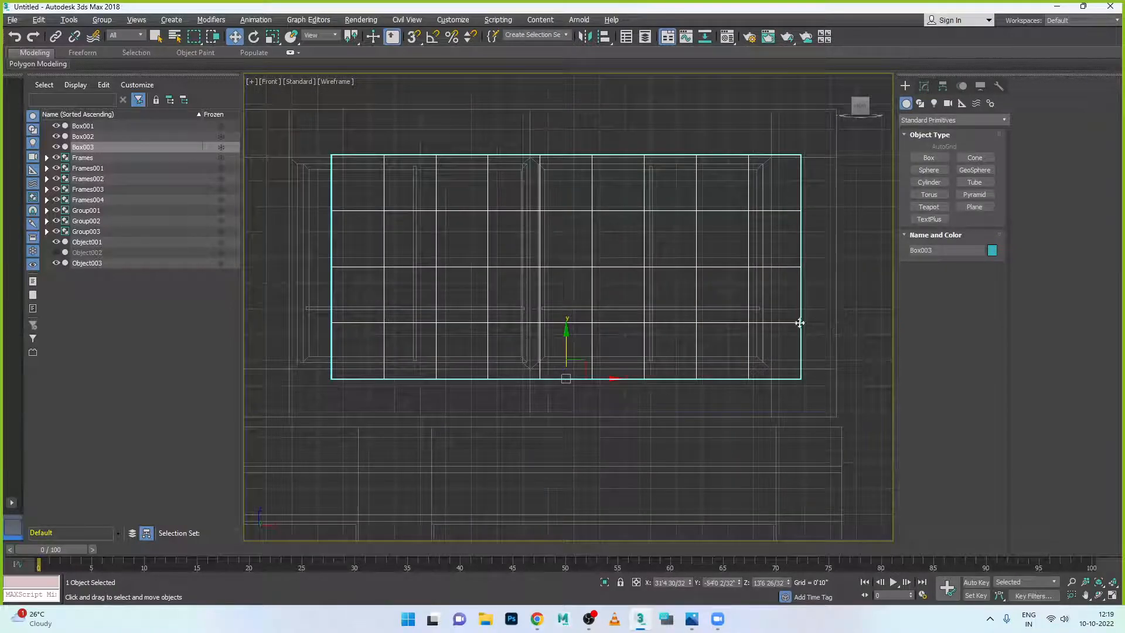
pyautogui.scroll(-2, 625, 380)
pyautogui.moveTo(618, 380); pyautogui.dragTo(642, 391)
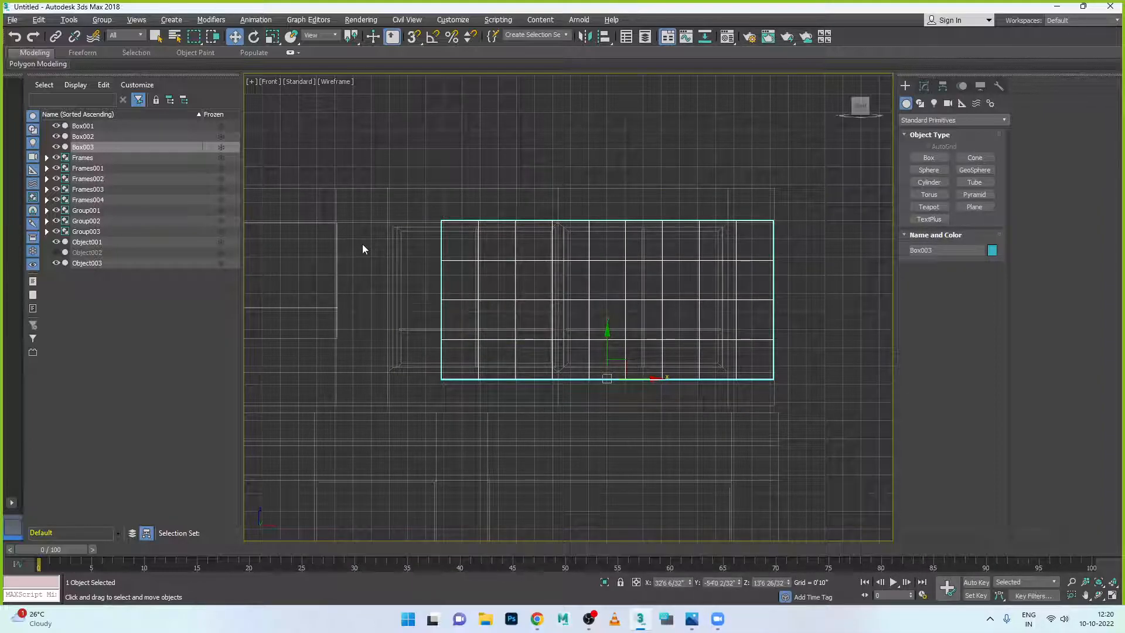
# - Size Box003 to about 18'11" wide and 9'10" tall, adjusting its position over the window
pyautogui.click(923, 88)
pyautogui.click(908, 89)
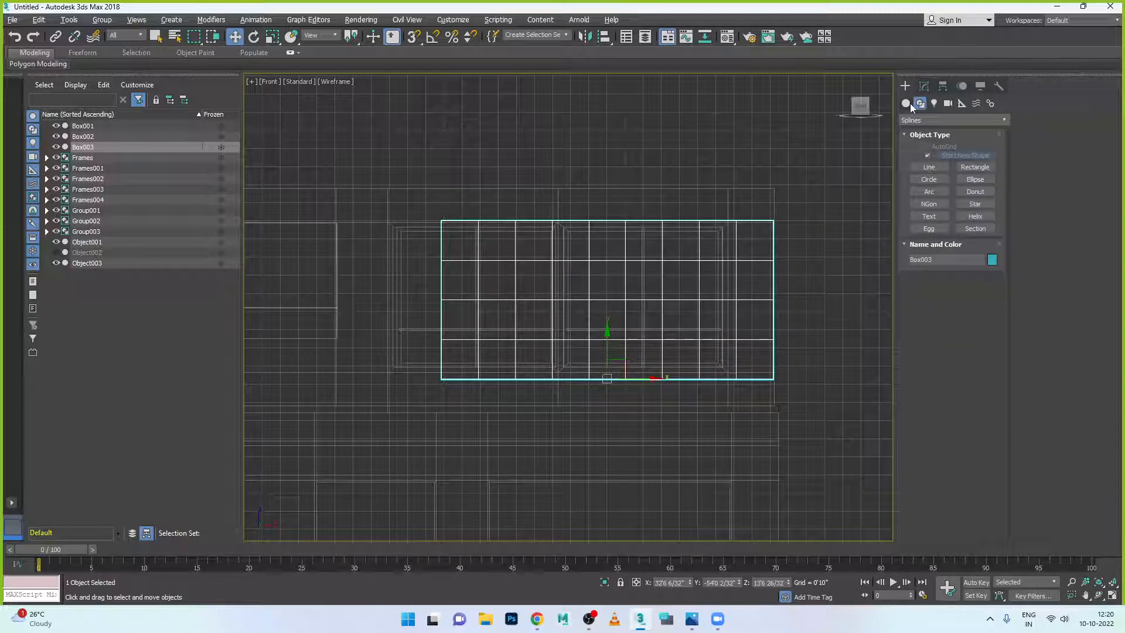
pyautogui.click(923, 87)
pyautogui.moveTo(988, 270); pyautogui.dragTo(989, 253)
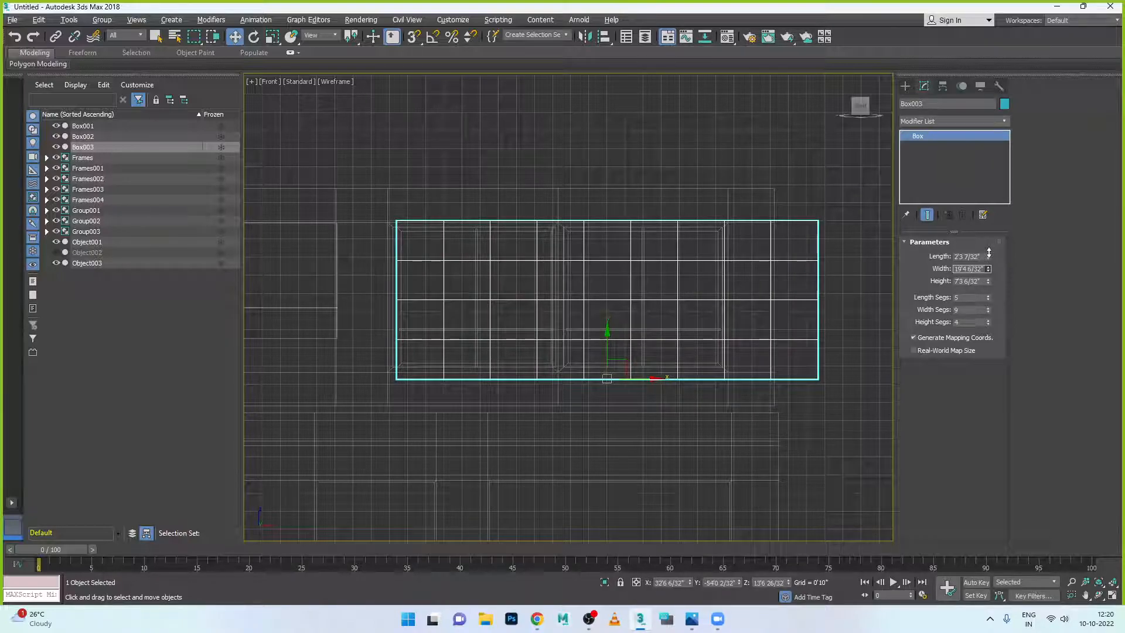
pyautogui.moveTo(656, 379); pyautogui.dragTo(612, 379)
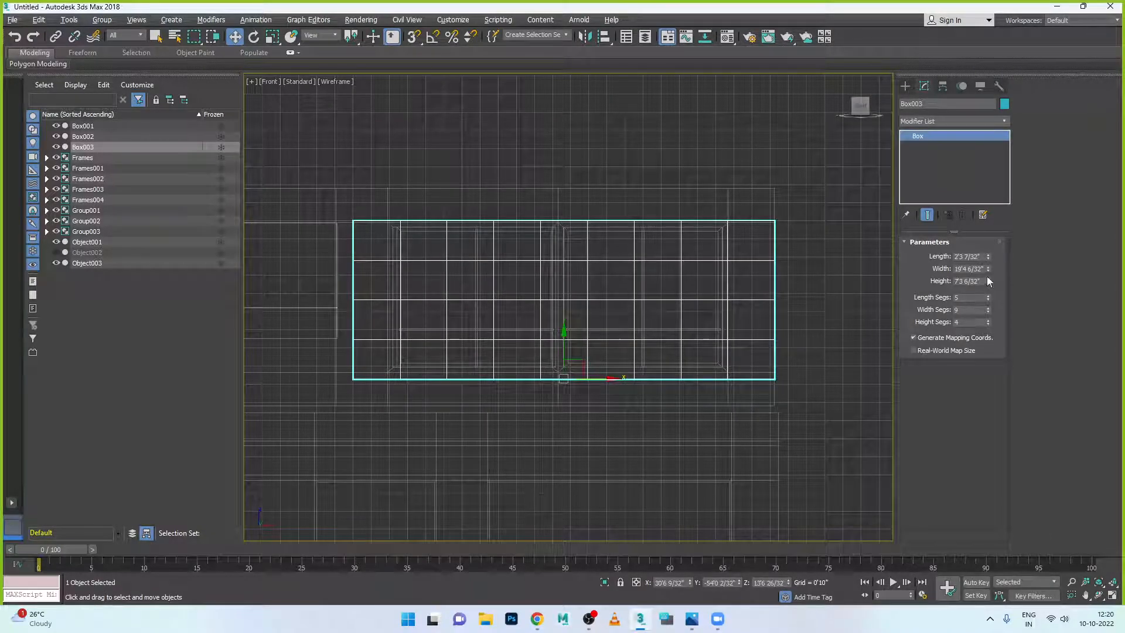
pyautogui.moveTo(987, 273); pyautogui.dragTo(987, 273)
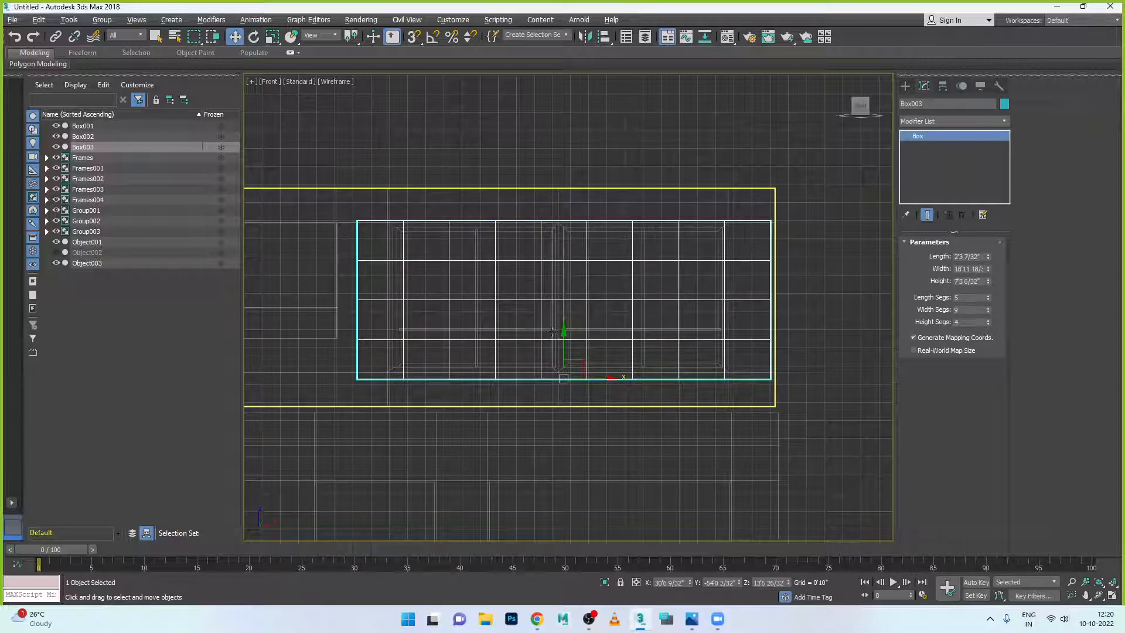
pyautogui.moveTo(613, 380); pyautogui.dragTo(614, 379)
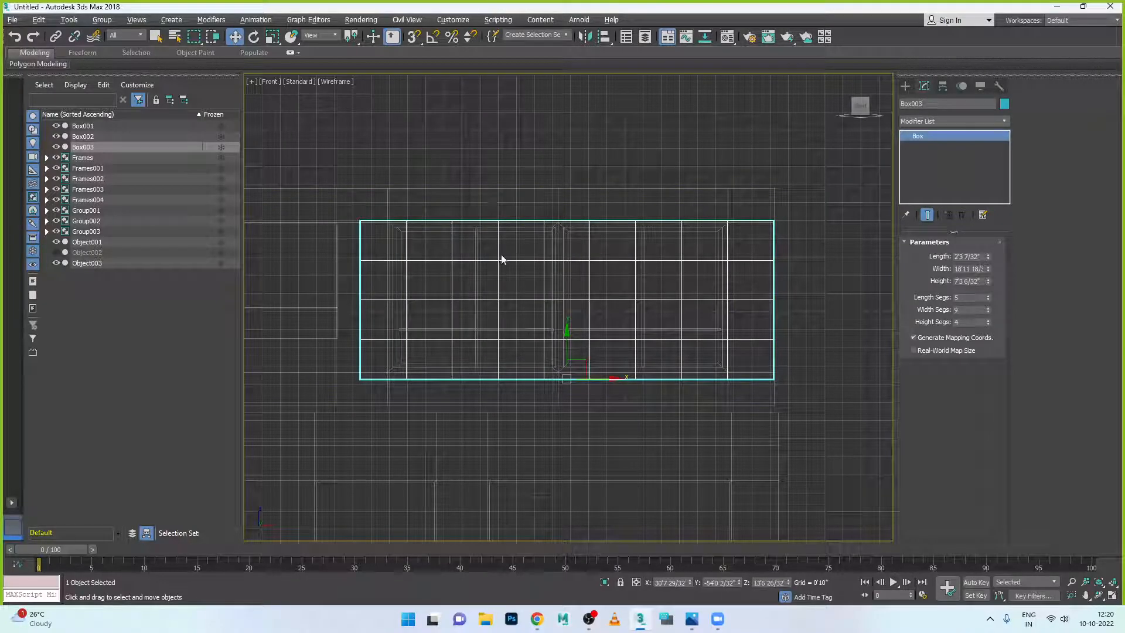
pyautogui.moveTo(567, 334); pyautogui.dragTo(566, 330)
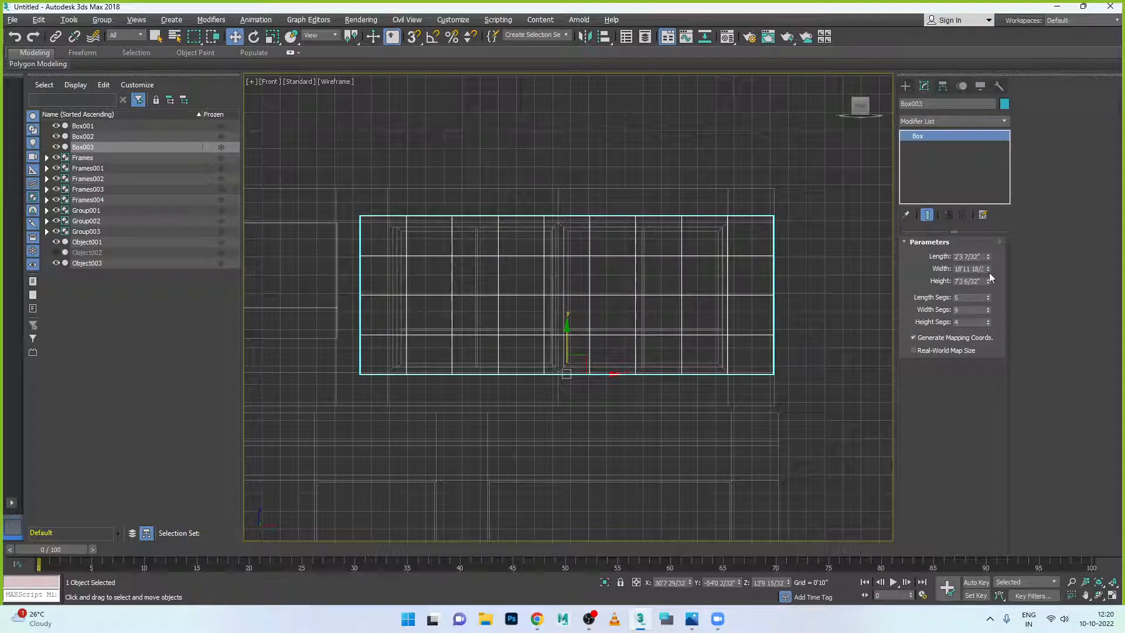
pyautogui.moveTo(988, 282); pyautogui.dragTo(989, 265)
pyautogui.moveTo(567, 331); pyautogui.dragTo(564, 362)
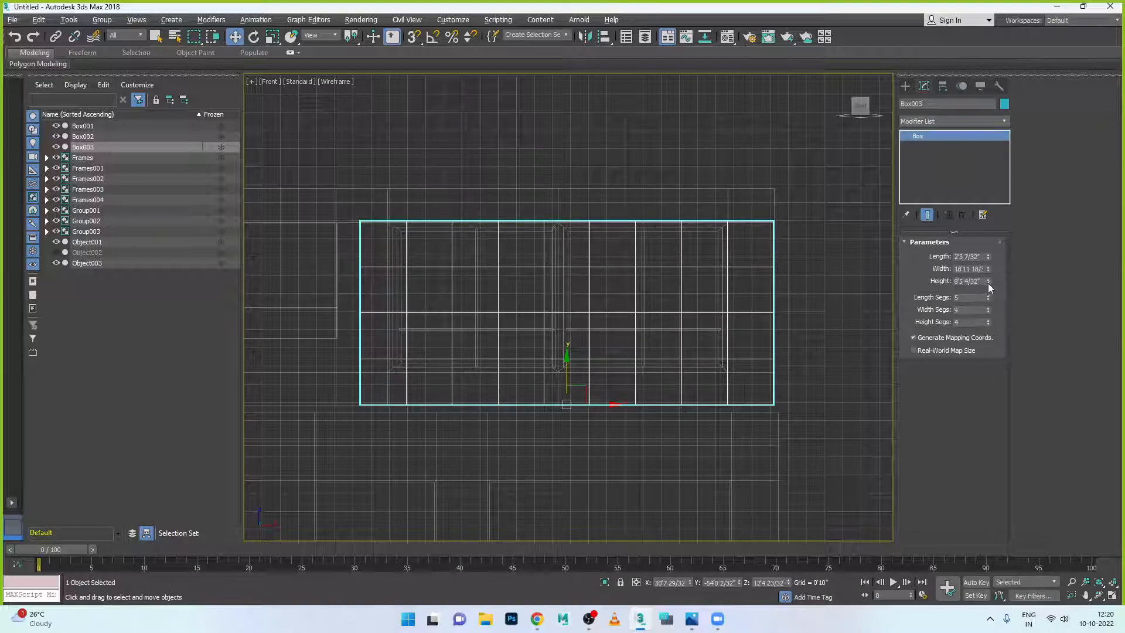
pyautogui.moveTo(990, 282); pyautogui.dragTo(989, 269)
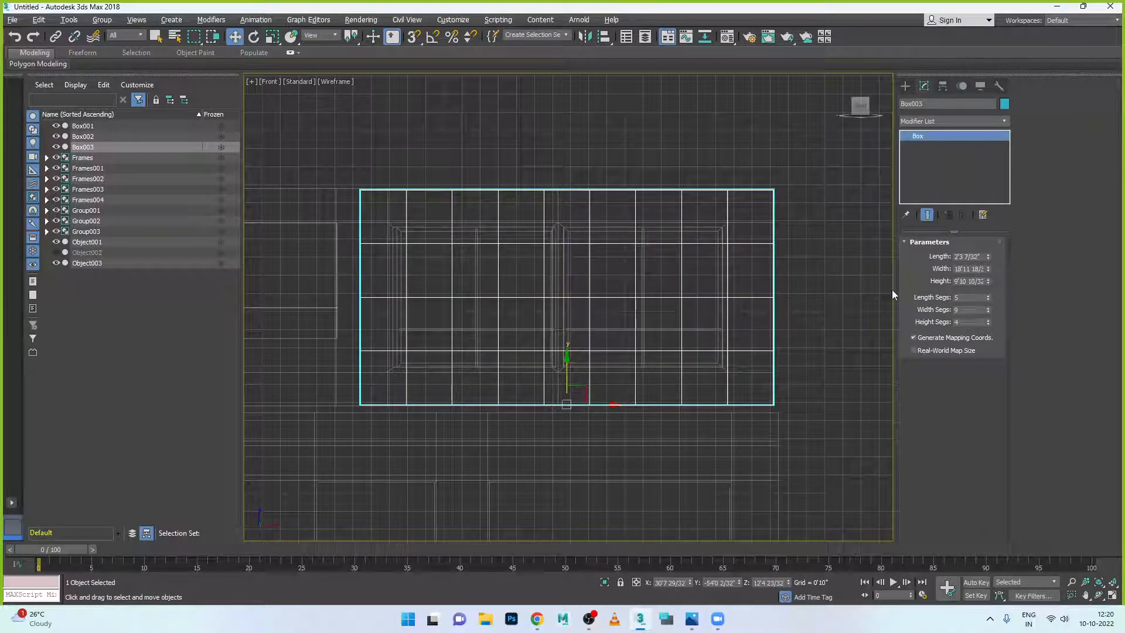
pyautogui.hotkey('alt', 'w')
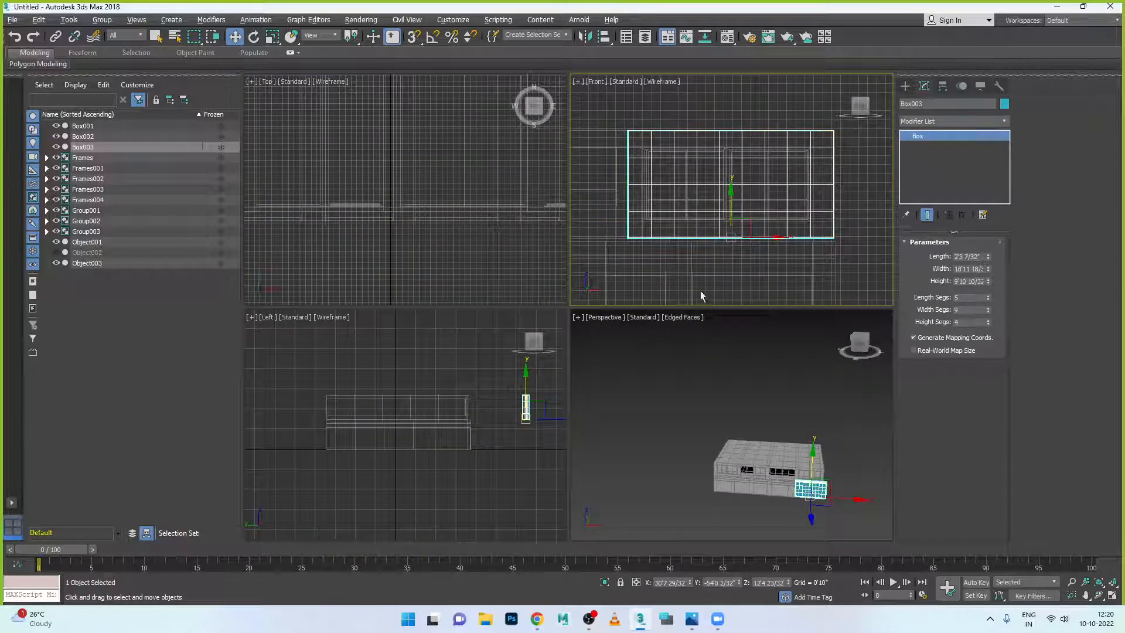
# - In the Left view, set Box003's Length to 3'8 4/32" with 1 length, width and height segment
pyautogui.hotkey('alt', 'w')
pyautogui.scroll(6, 824, 262)
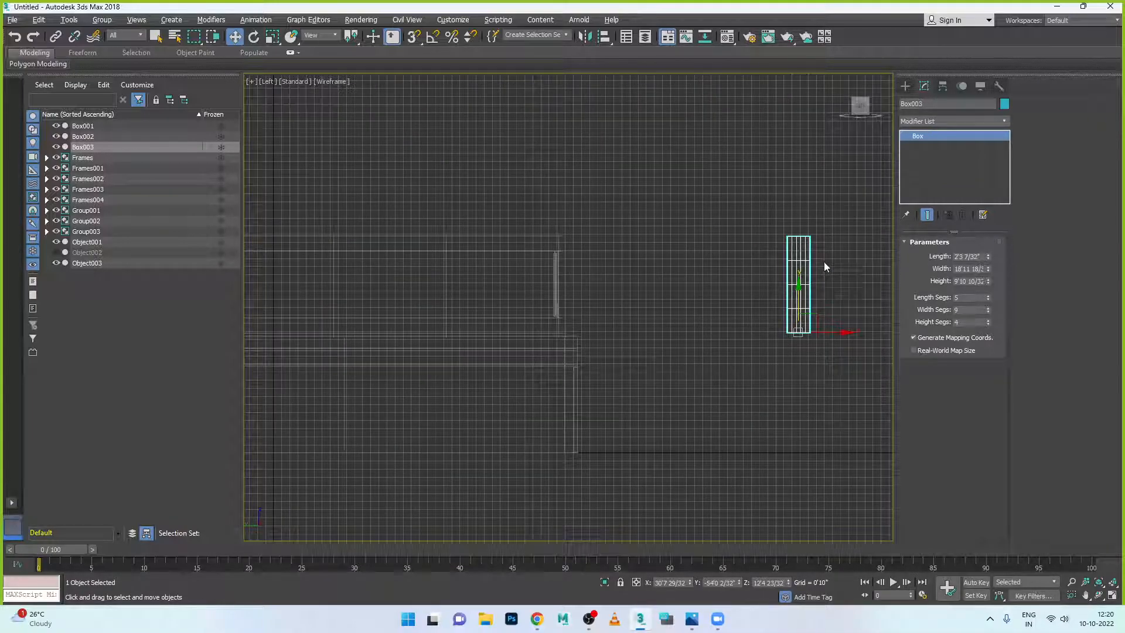
pyautogui.moveTo(988, 262); pyautogui.dragTo(992, 219)
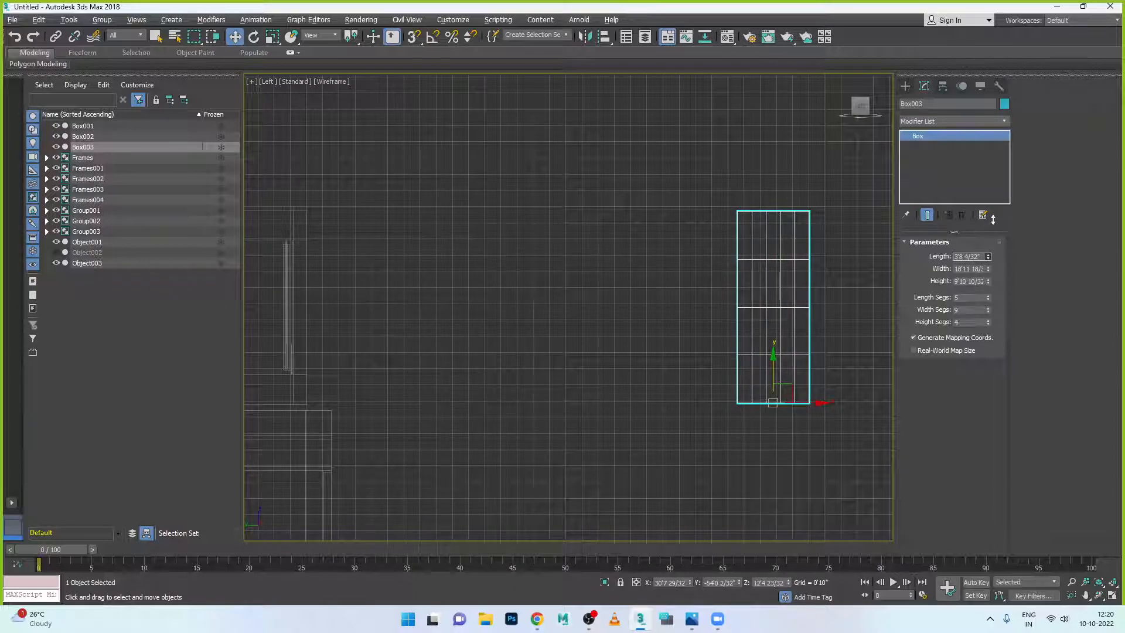
pyautogui.rightClick(988, 323)
pyautogui.rightClick(988, 311)
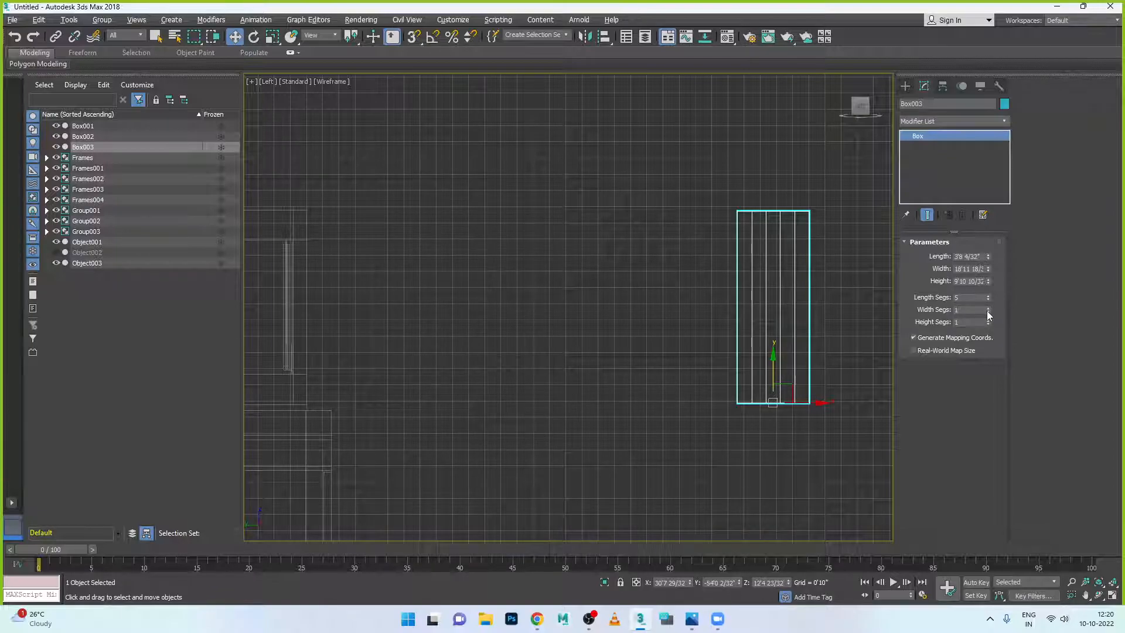
pyautogui.rightClick(988, 300)
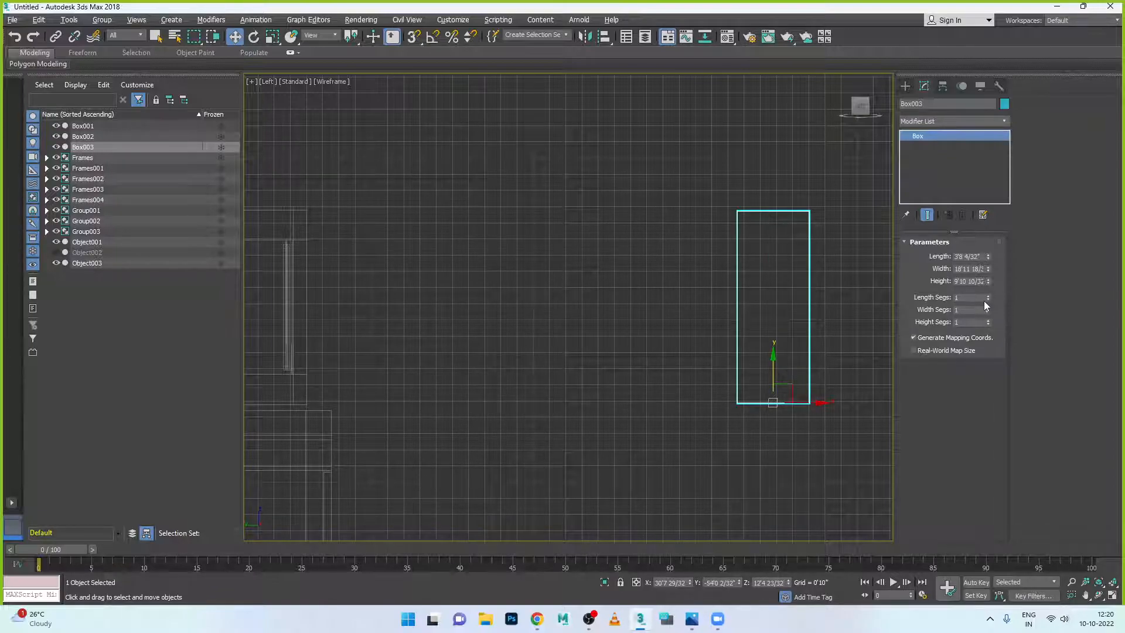
pyautogui.click(811, 412)
pyautogui.click(810, 403)
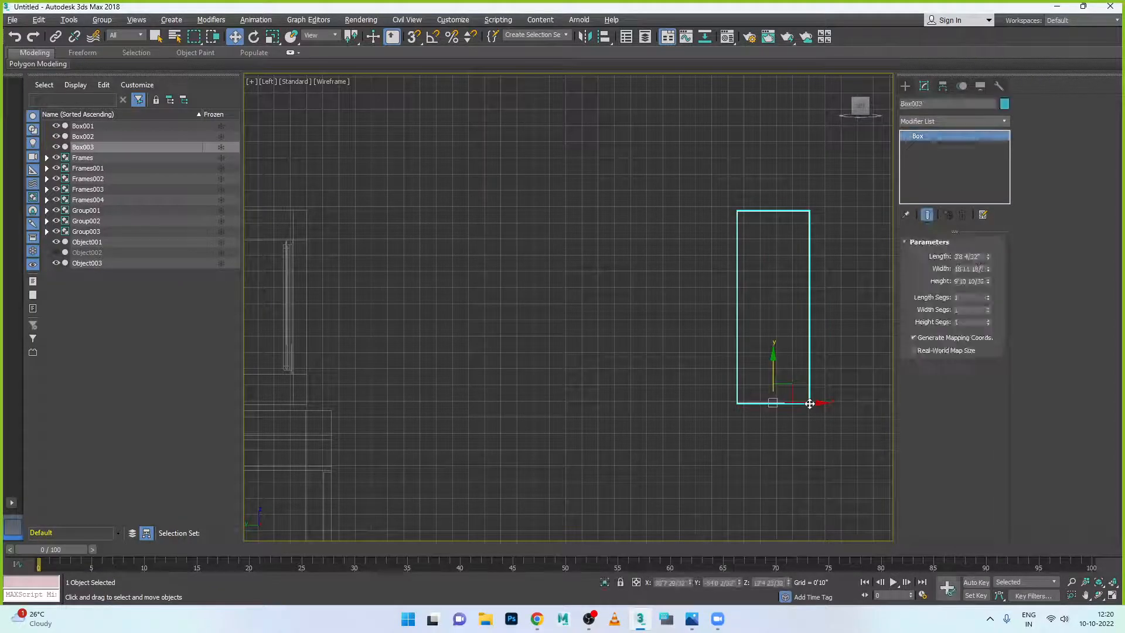
# - Nudge Box003 along Y so it sits flush against the building's end wall
pyautogui.hotkey('alt', 'w')
pyautogui.hotkey('alt', 'w')
pyautogui.scroll(-2, 756, 410)
pyautogui.scroll(5, 748, 395)
pyautogui.scroll(-2, 732, 405)
pyautogui.scroll(-1, 732, 405)
pyautogui.keyDown('alt'); pyautogui.moveTo(672, 466); pyautogui.dragTo(584, 412, button='middle'); pyautogui.keyUp('alt')
pyautogui.scroll(3, 575, 417)
pyautogui.moveTo(584, 412); pyautogui.dragTo(576, 409)
# - Select Box002 and orbit in close on the teal box beside the upper window
pyautogui.click(655, 409)
pyautogui.keyDown('alt'); pyautogui.moveTo(656, 409); pyautogui.dragTo(624, 416, button='middle'); pyautogui.keyUp('alt')
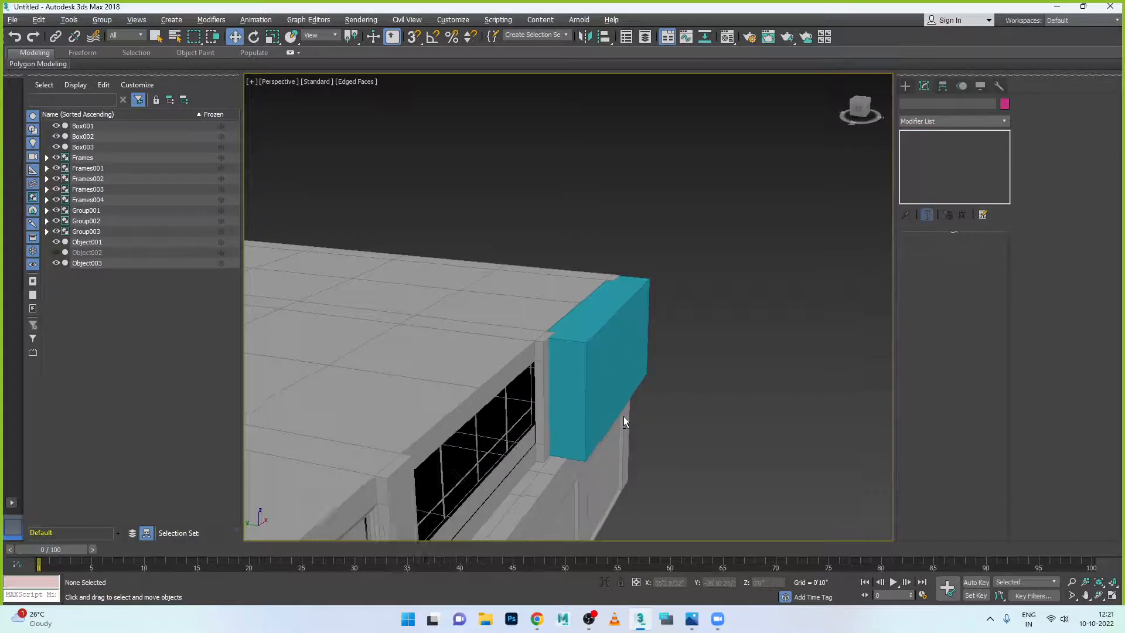
pyautogui.scroll(5, 624, 416)
pyautogui.scroll(-3, 542, 363)
pyautogui.keyDown('alt'); pyautogui.moveTo(542, 363); pyautogui.dragTo(439, 394, button='middle'); pyautogui.keyUp('alt')
pyautogui.click(444, 364)
pyautogui.scroll(-3, 439, 394)
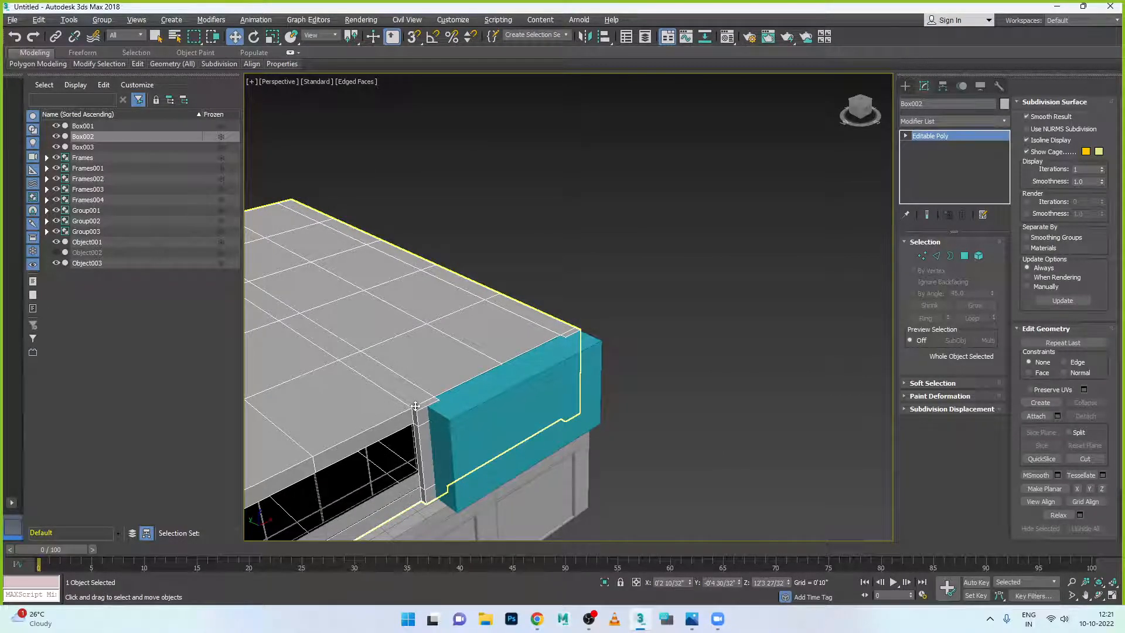
pyautogui.scroll(-1, 416, 406)
pyautogui.keyDown('alt'); pyautogui.moveTo(454, 434); pyautogui.dragTo(561, 382, button='middle'); pyautogui.keyUp('alt')
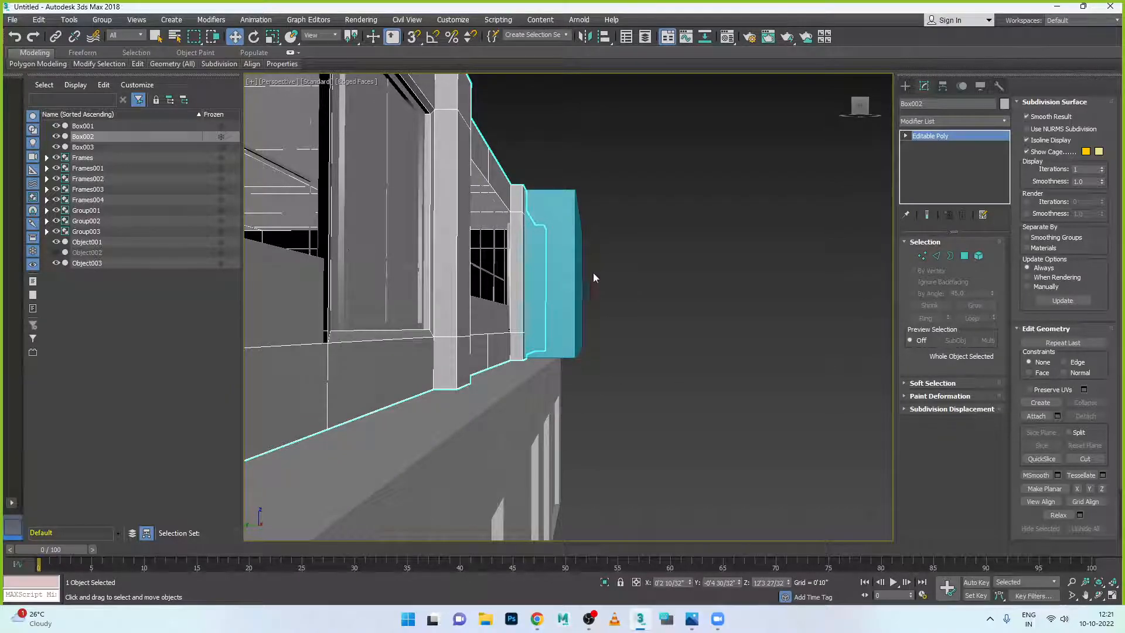
pyautogui.keyDown('alt'); pyautogui.moveTo(576, 271); pyautogui.dragTo(572, 316, button='middle'); pyautogui.keyUp('alt')
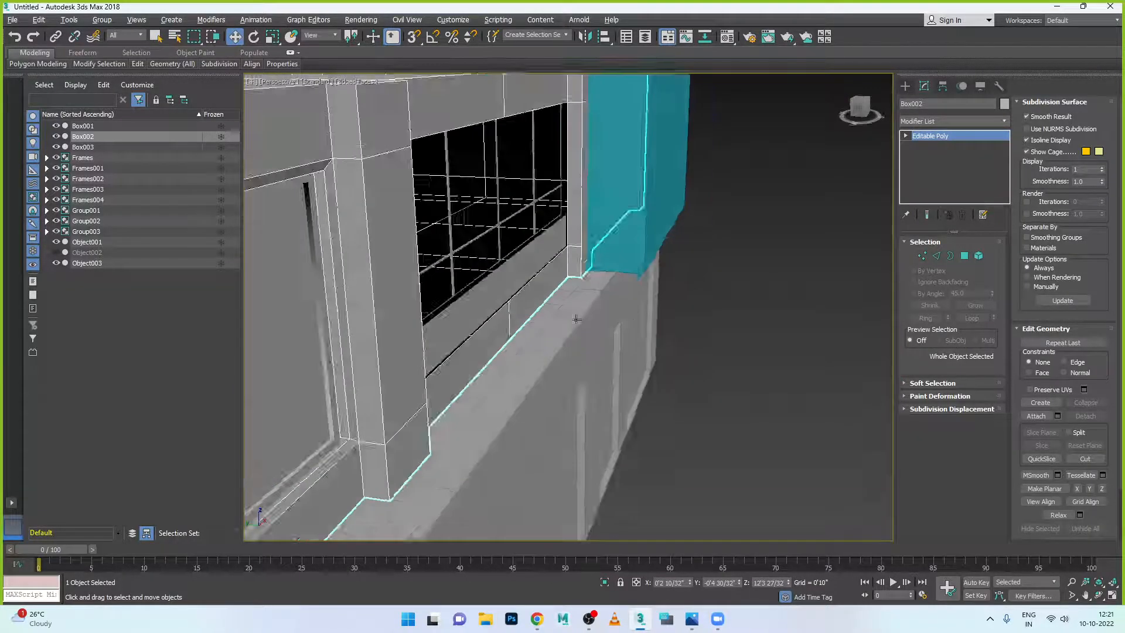
# - Check the reference photo, then face the window wall and select Box002's front polygon
pyautogui.click(694, 619)
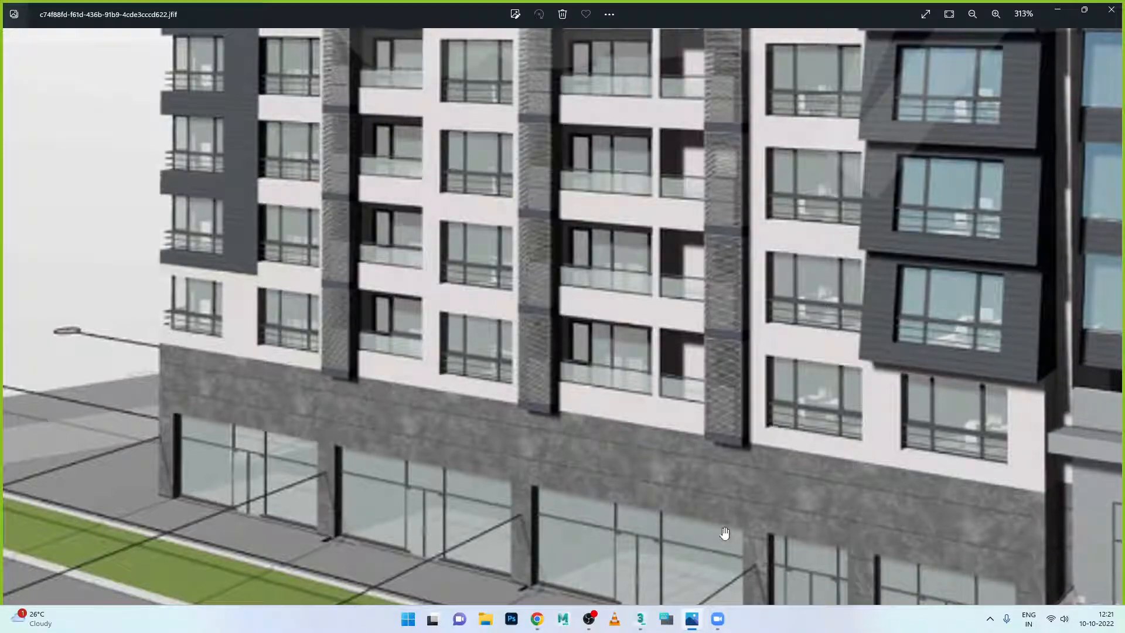
pyautogui.click(640, 619)
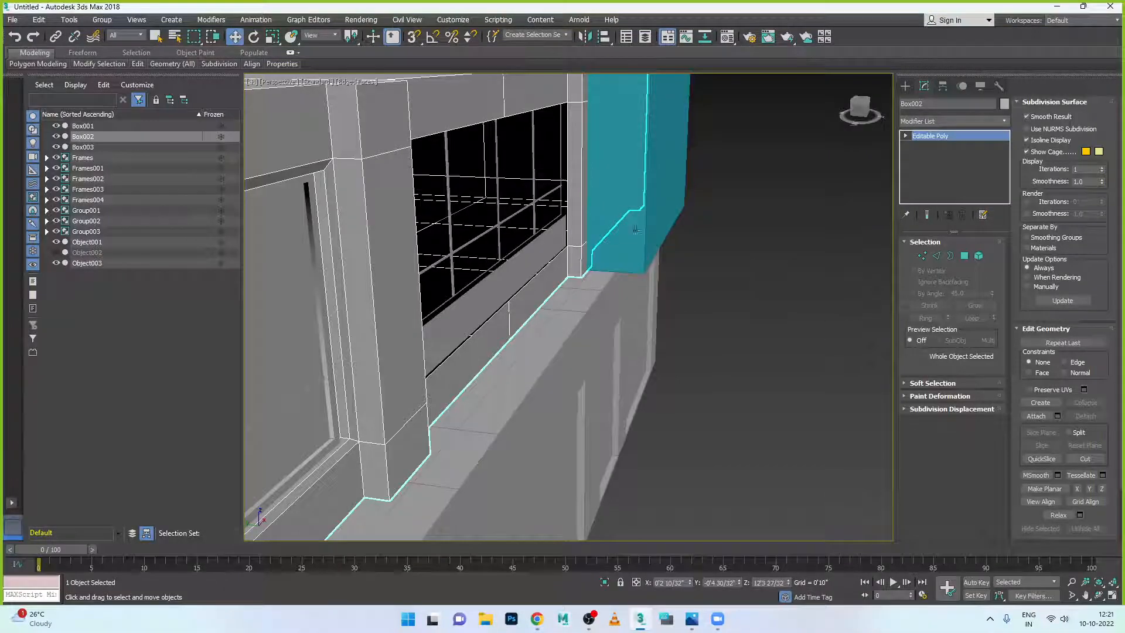
pyautogui.keyDown('alt'); pyautogui.moveTo(623, 178); pyautogui.dragTo(766, 254, button='middle'); pyautogui.keyUp('alt')
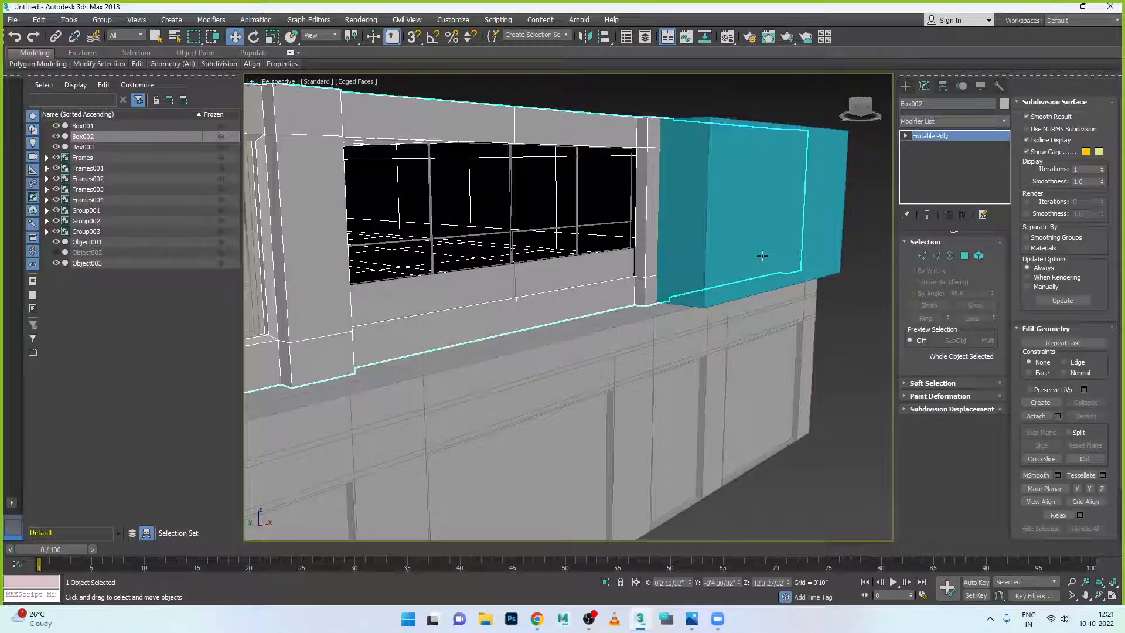
pyautogui.click(964, 257)
pyautogui.click(810, 234)
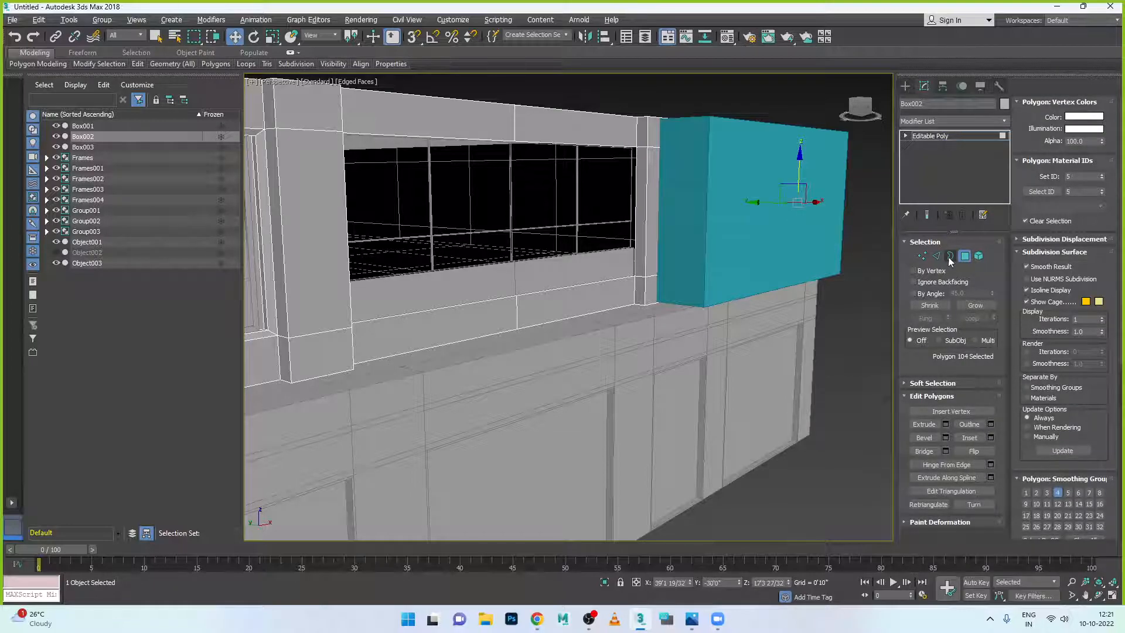
# - Convert Box003 to Editable Poly and select its front polygon
pyautogui.click(963, 257)
pyautogui.click(769, 223)
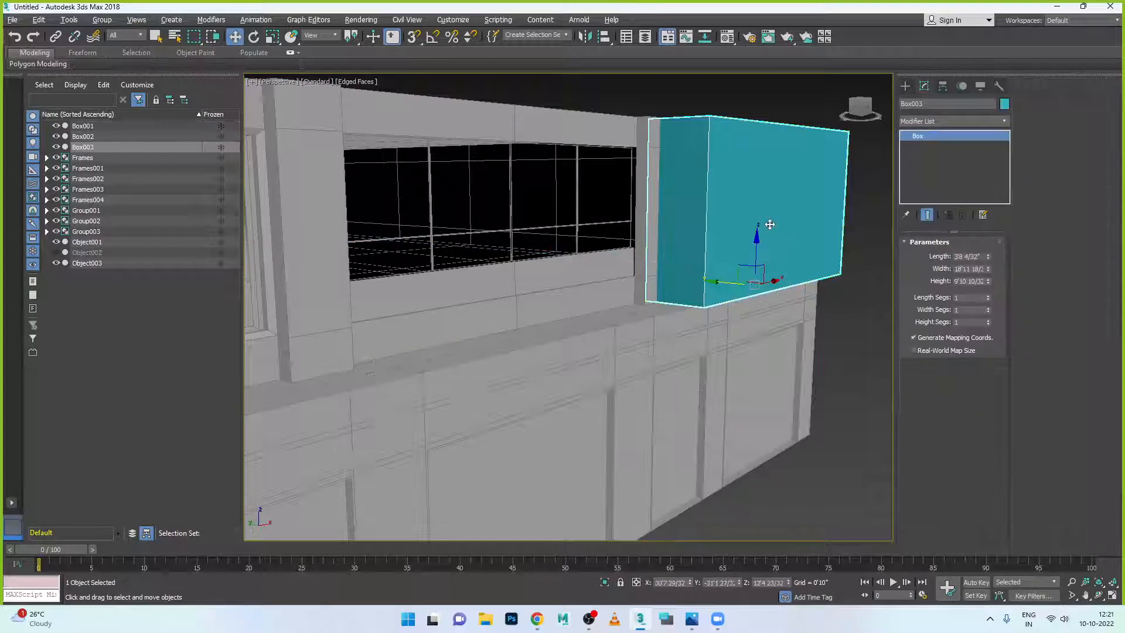
pyautogui.rightClick(802, 215)
pyautogui.moveTo(847, 325)
pyautogui.click(952, 337)
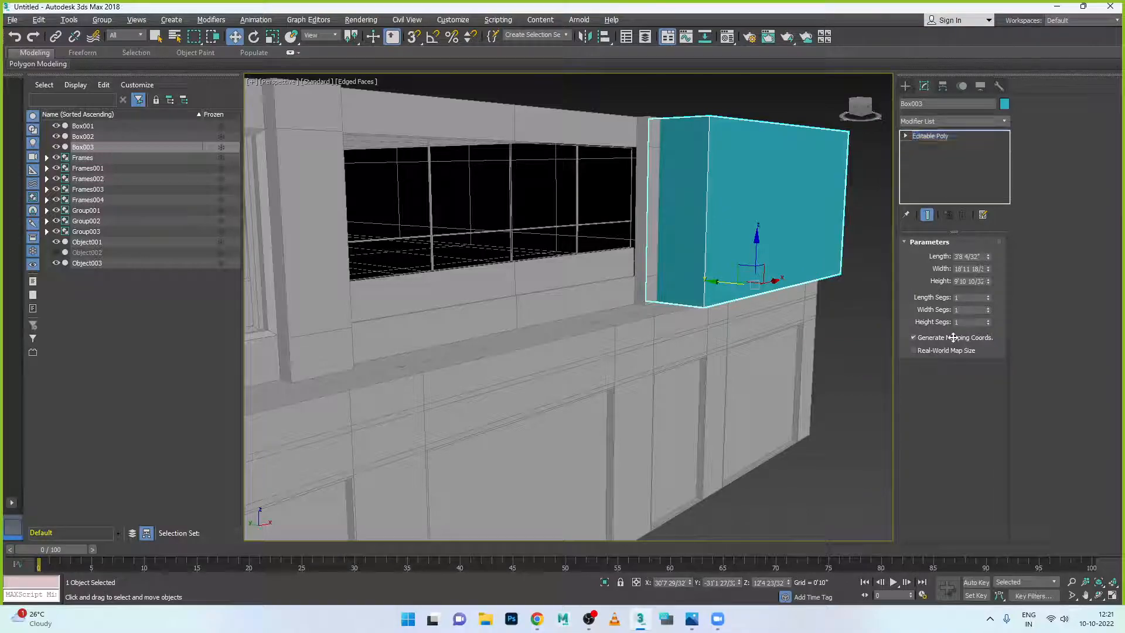
pyautogui.click(965, 255)
pyautogui.click(788, 225)
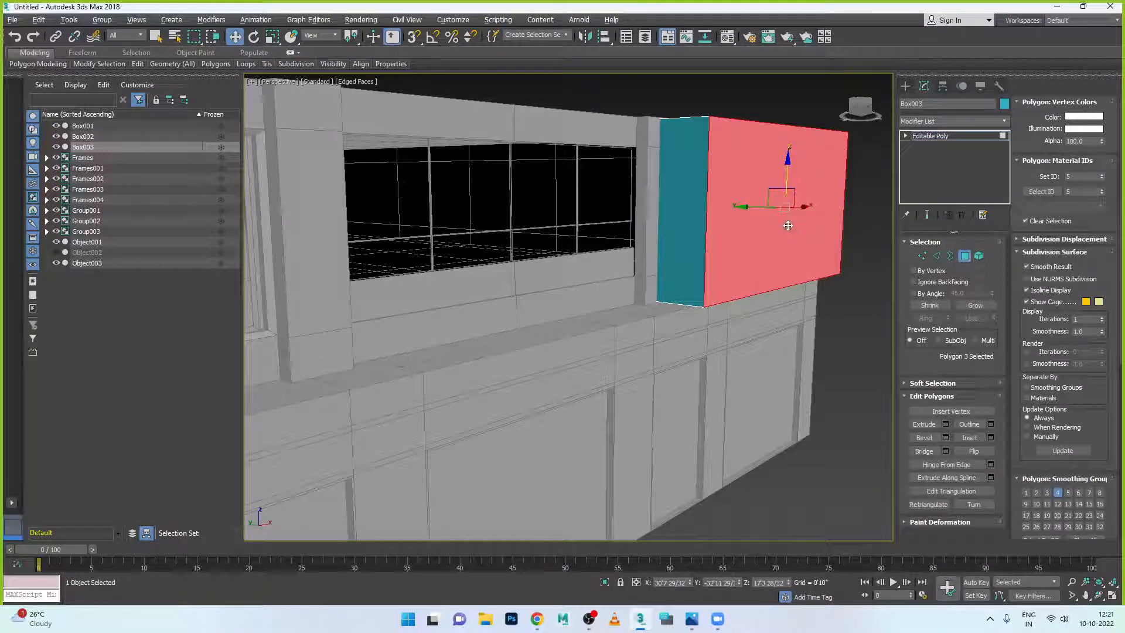
# - Inset the front polygon and scale the inner face taller
pyautogui.keyDown('alt'); pyautogui.moveTo(811, 321); pyautogui.dragTo(689, 460, button='middle'); pyautogui.keyUp('alt')
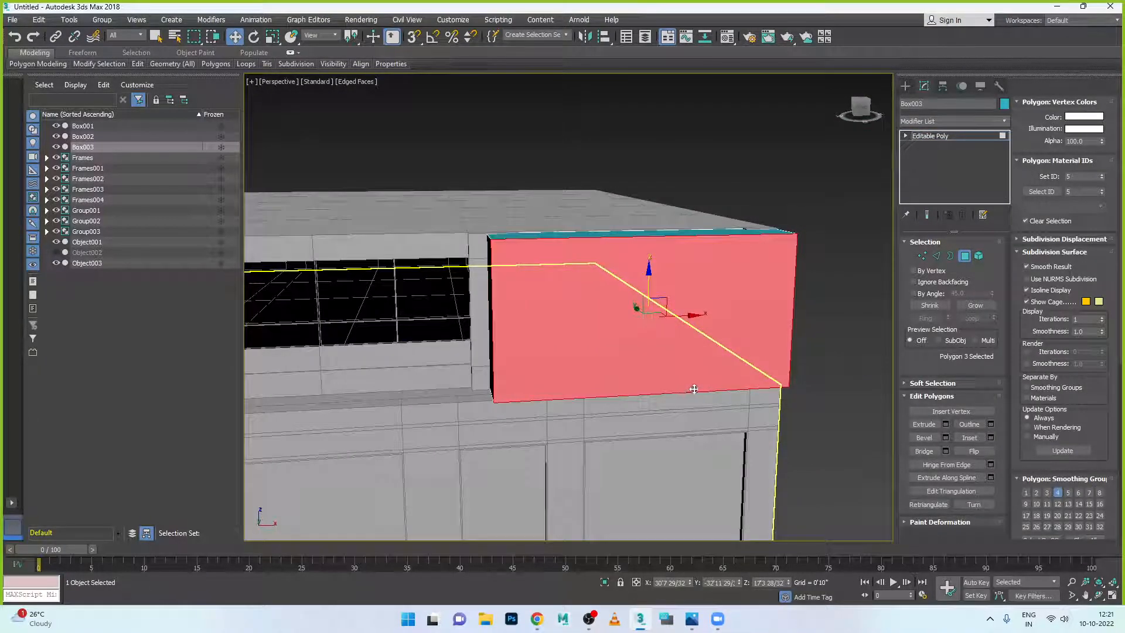
pyautogui.click(991, 439)
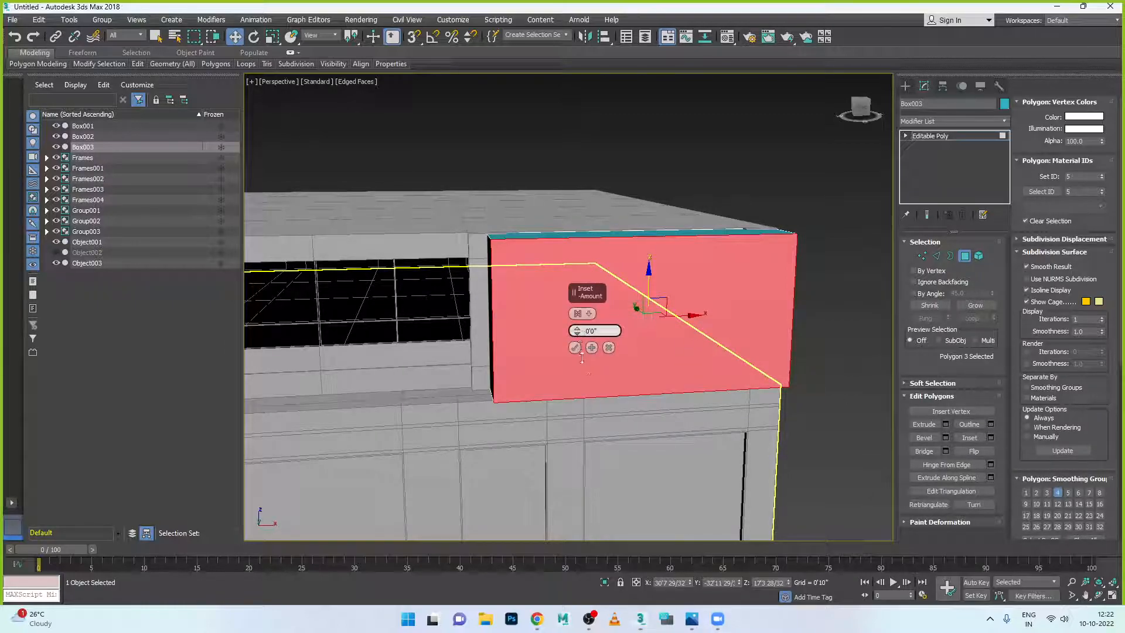
pyautogui.moveTo(582, 332); pyautogui.dragTo(584, 181)
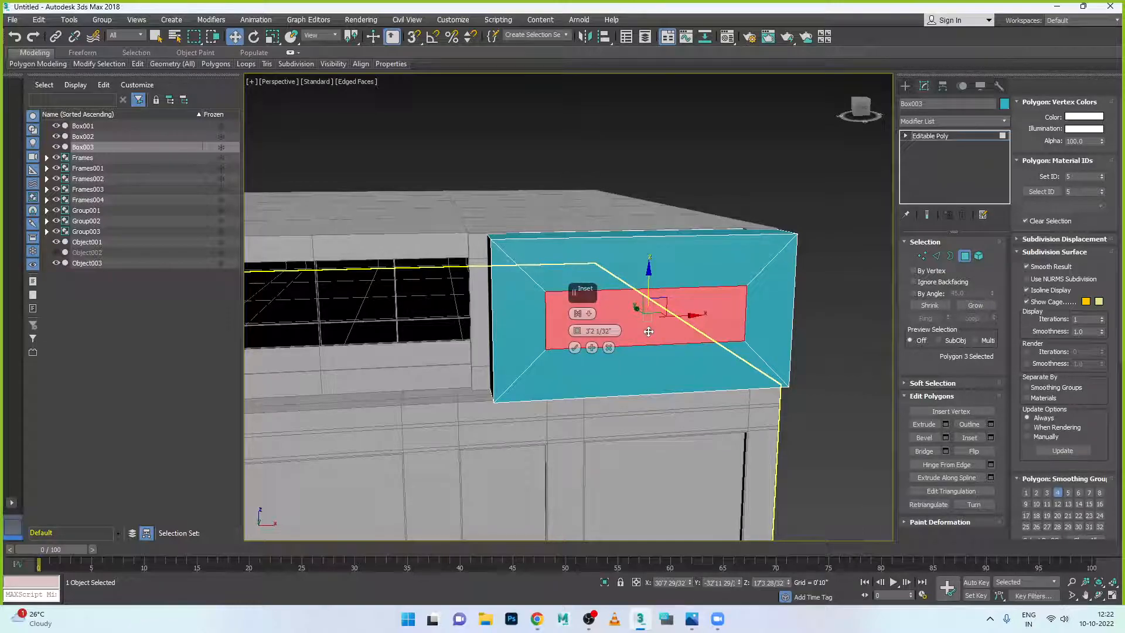
pyautogui.click(575, 348)
pyautogui.press('r')
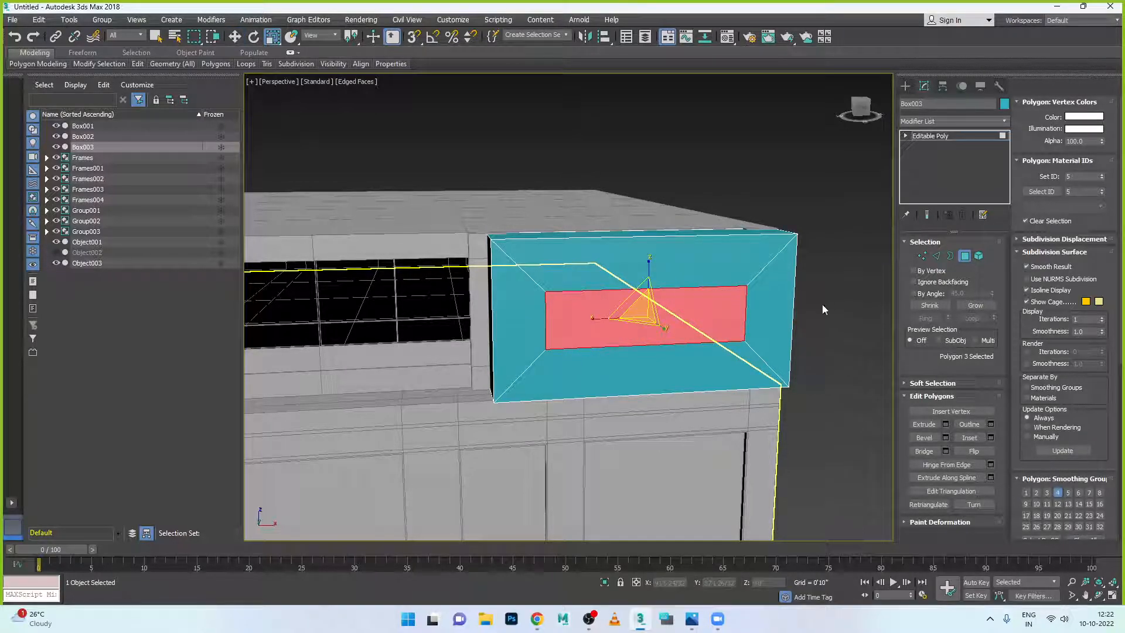
pyautogui.moveTo(648, 263); pyautogui.dragTo(652, 226)
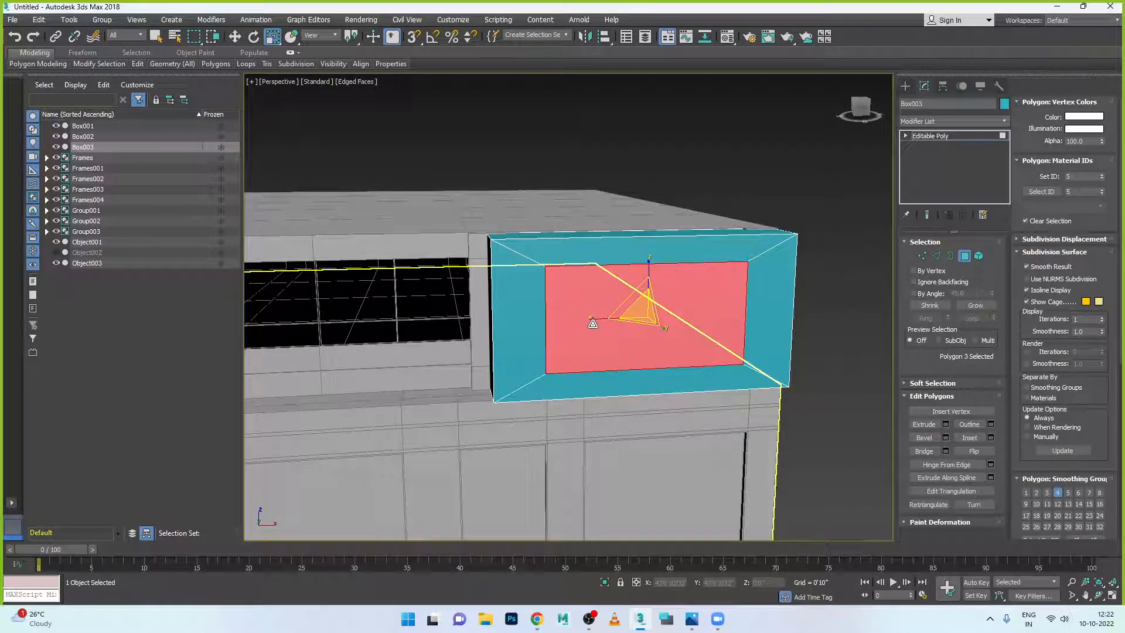
# - Extrude the inner face to a negative height to recess the opening, then exit Polygon mode
pyautogui.click(692, 620)
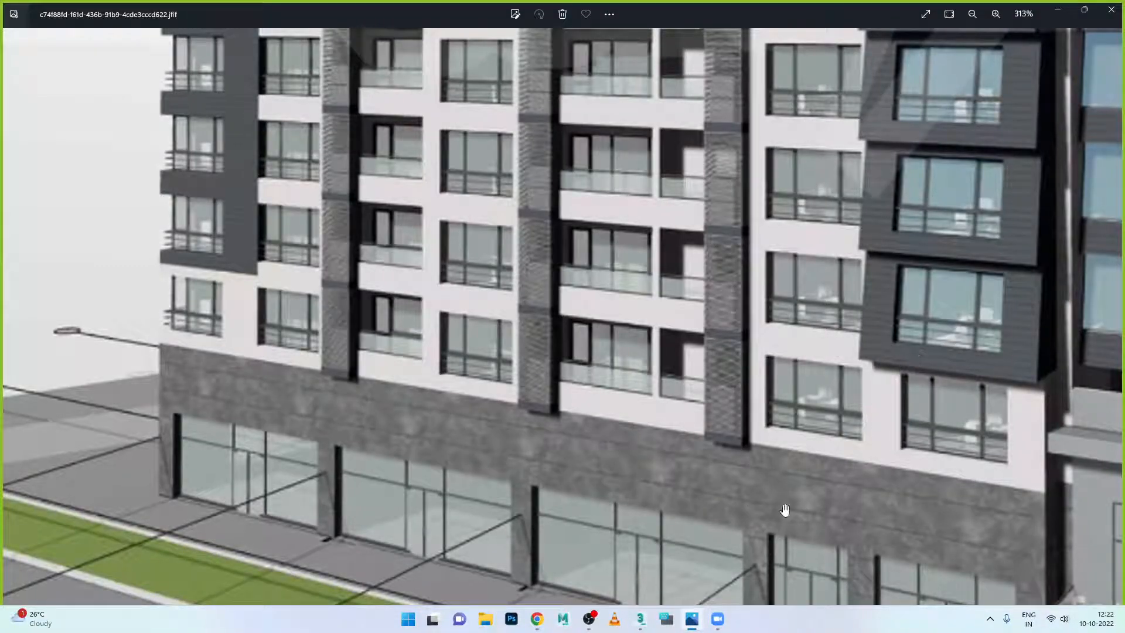
pyautogui.click(693, 621)
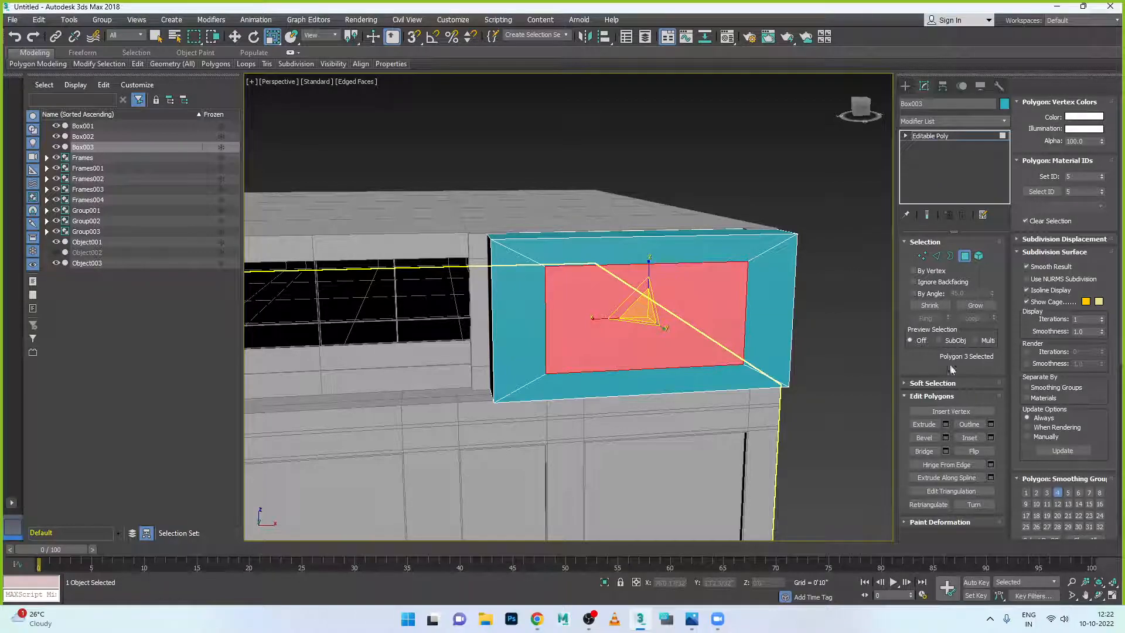
pyautogui.click(945, 424)
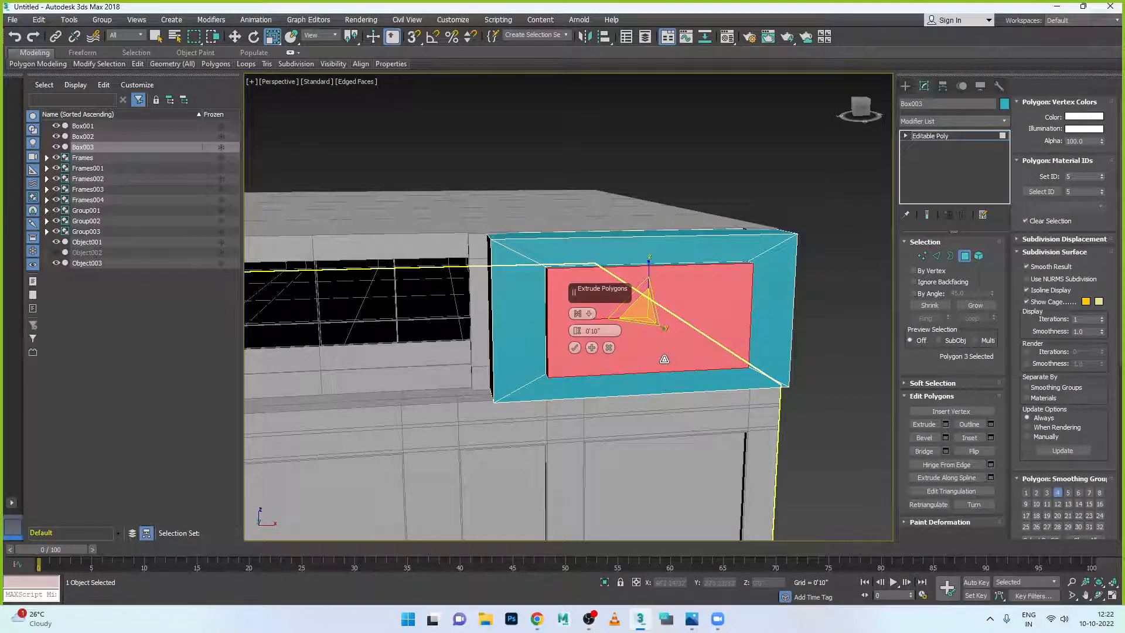
pyautogui.keyDown('alt'); pyautogui.moveTo(618, 388); pyautogui.dragTo(593, 355, button='middle'); pyautogui.keyUp('alt')
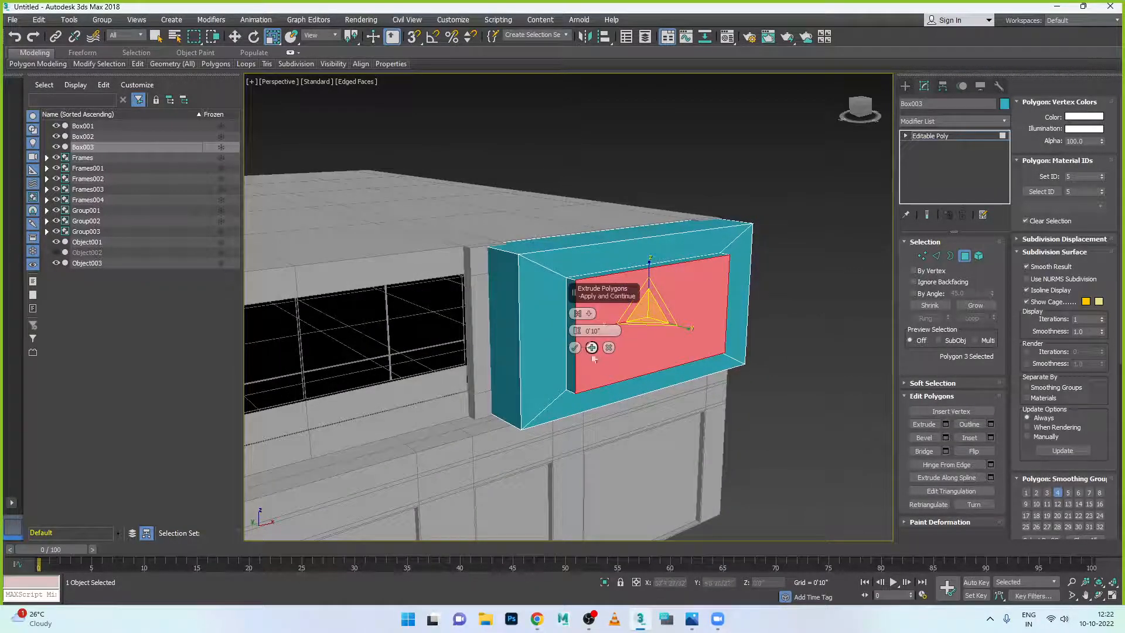
pyautogui.moveTo(577, 331); pyautogui.dragTo(595, 414)
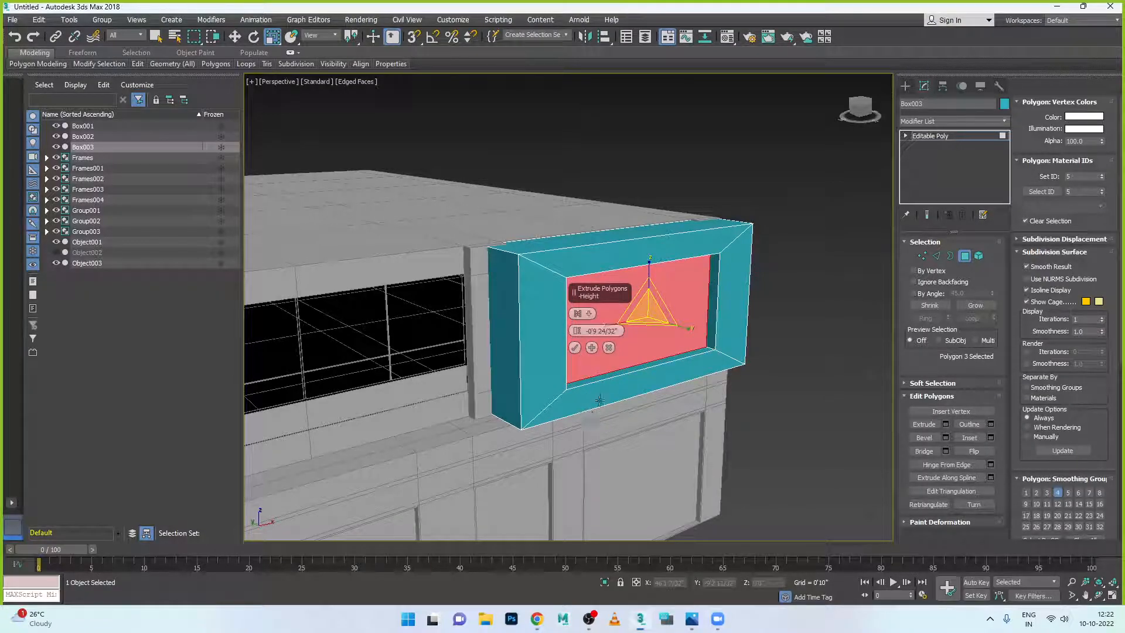
pyautogui.click(576, 348)
pyautogui.click(755, 392)
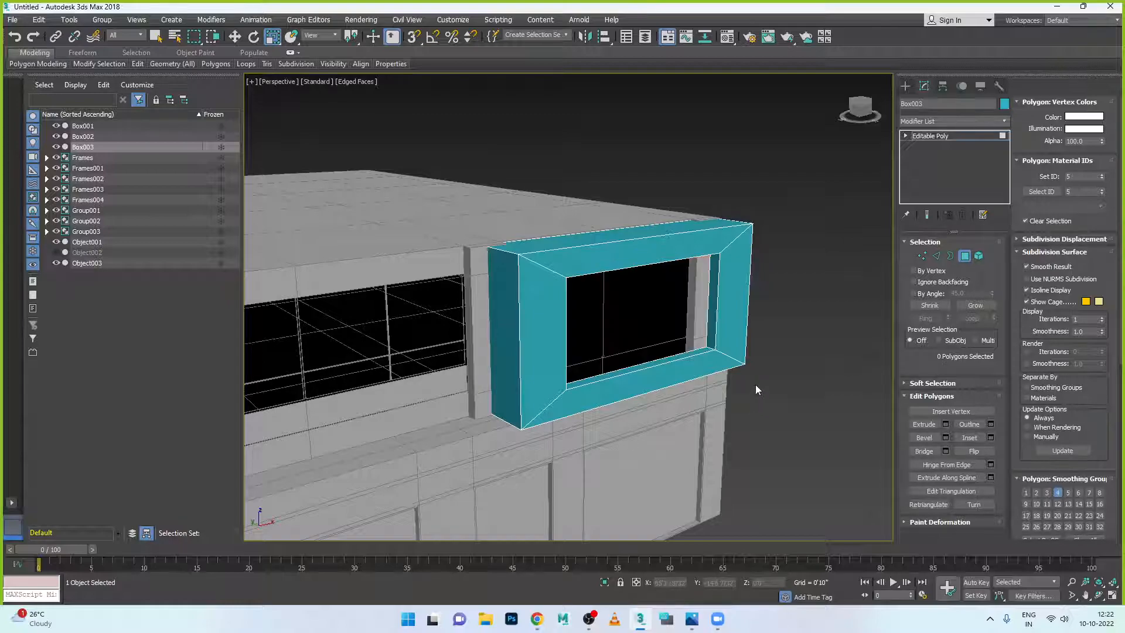
pyautogui.click(966, 258)
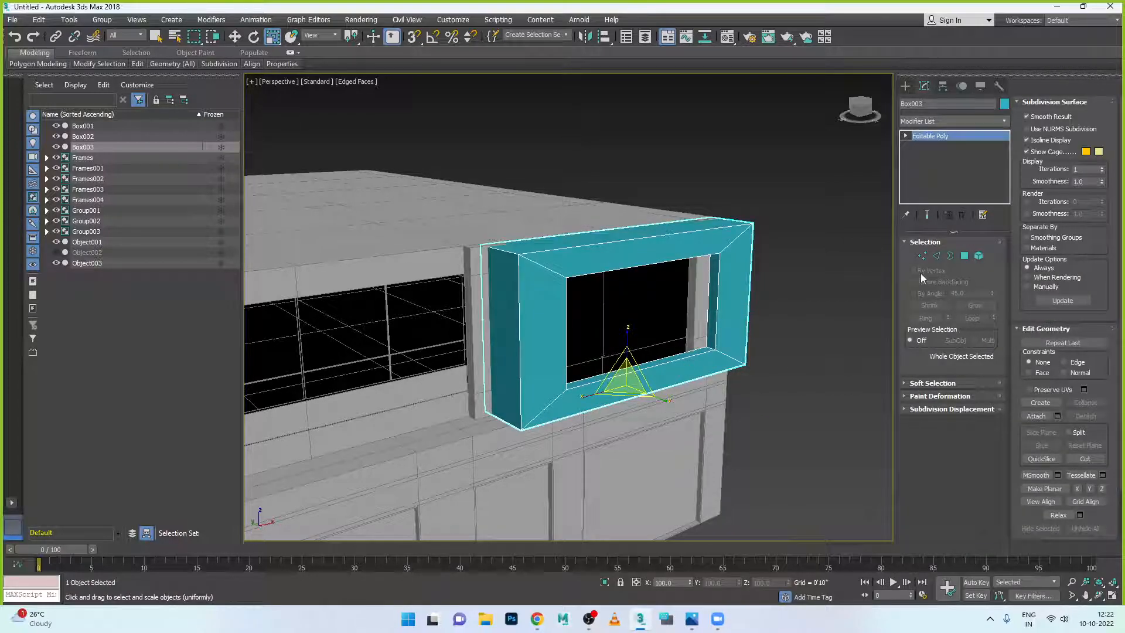
# - In the maximised Left view, move the frame's top vertices along X to slant it
pyautogui.click(922, 257)
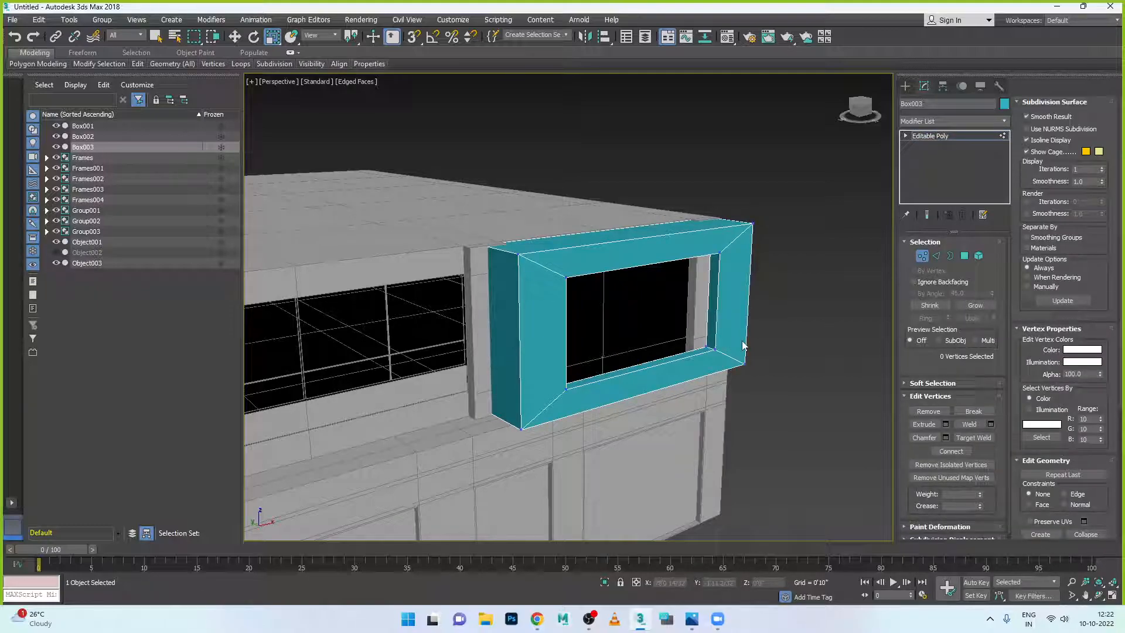
pyautogui.moveTo(504, 220); pyautogui.dragTo(761, 276)
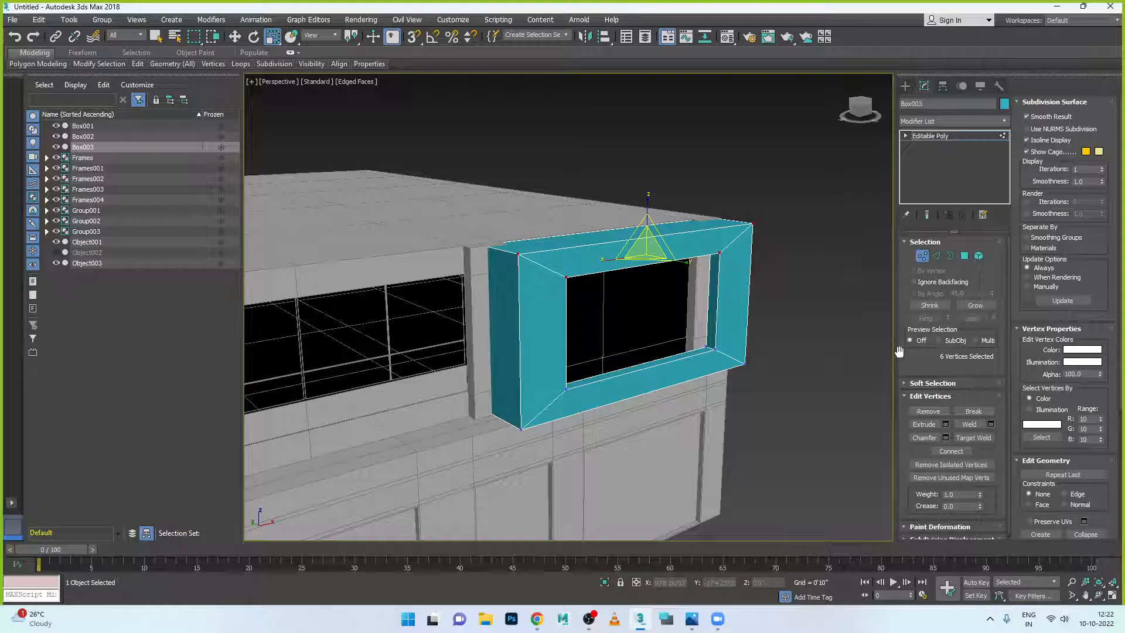
pyautogui.hotkey('alt', 'w')
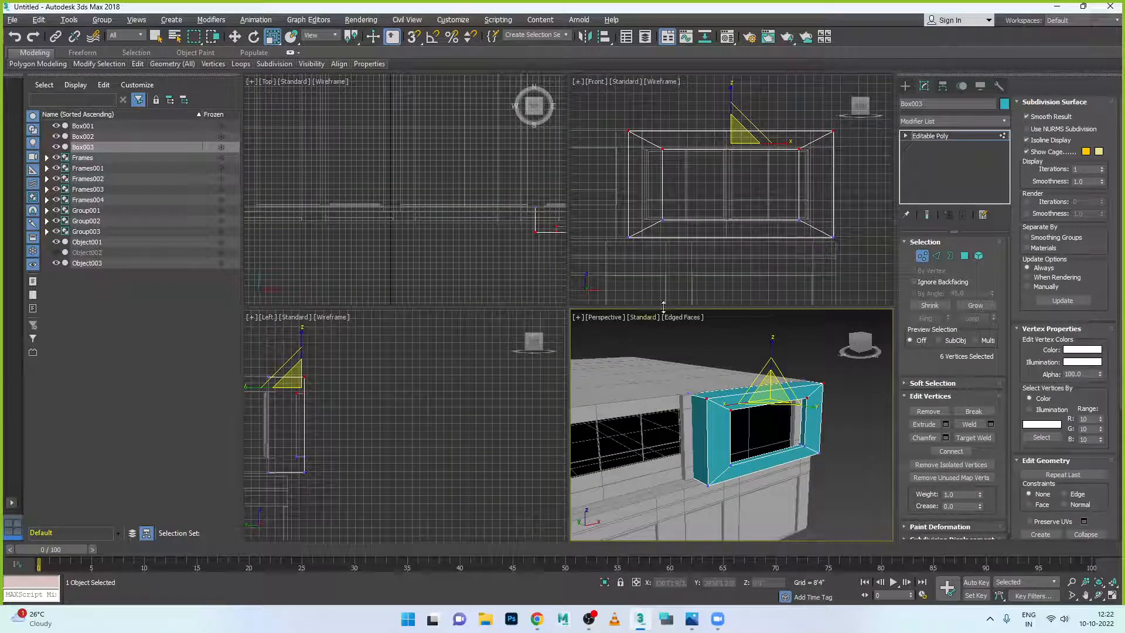
pyautogui.hotkey('alt', 'w')
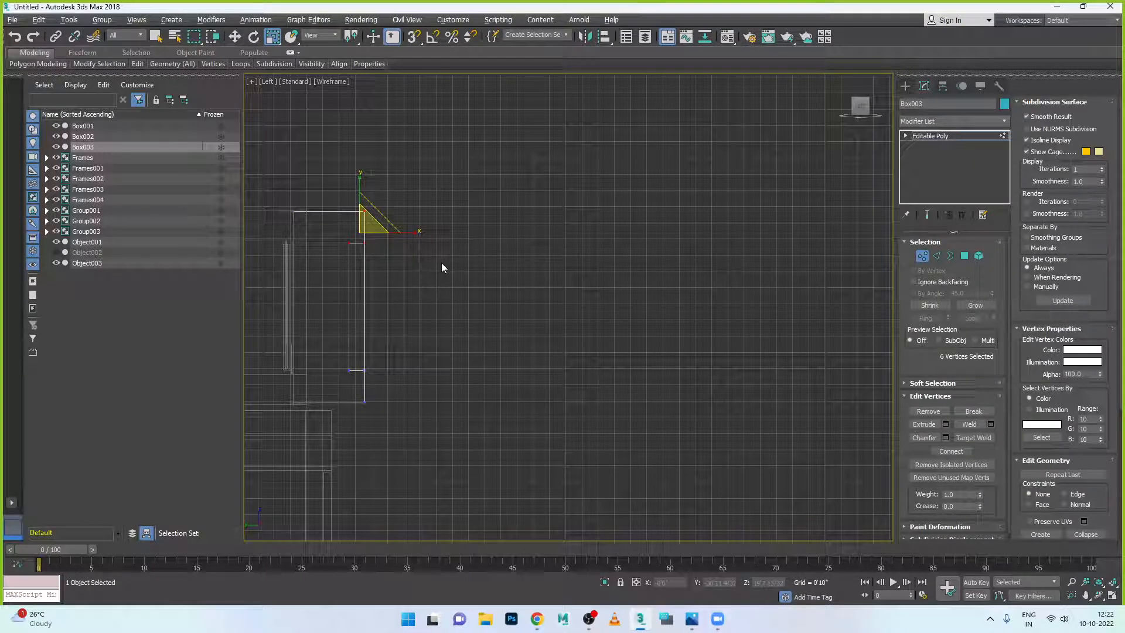
pyautogui.press('w')
pyautogui.moveTo(410, 234); pyautogui.dragTo(366, 239)
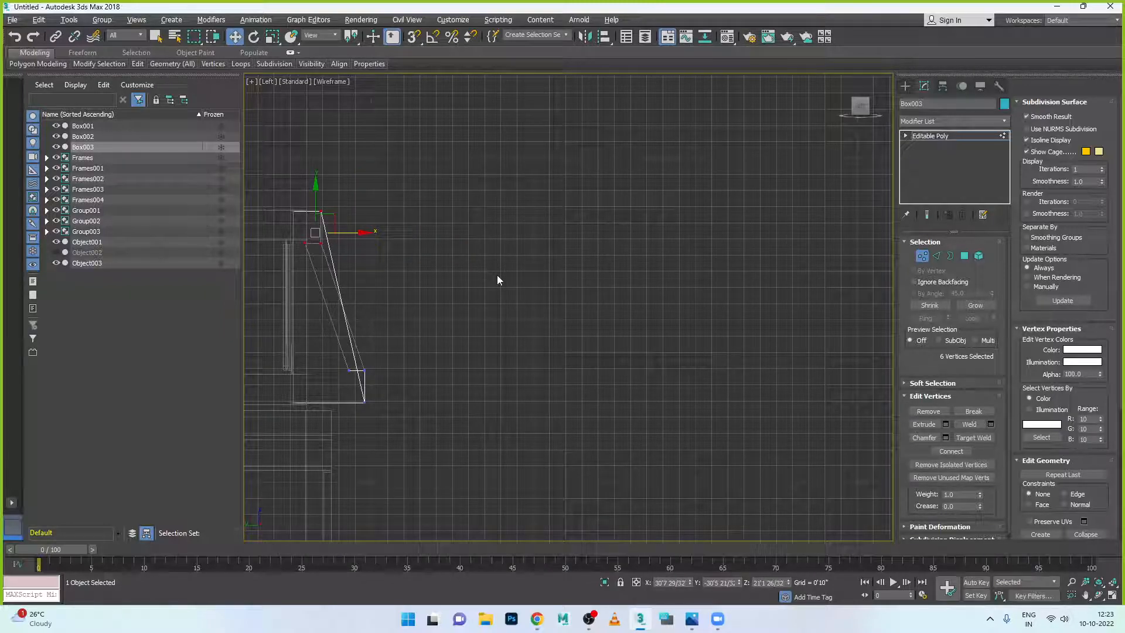
pyautogui.hotkey('alt', 'w')
pyautogui.rightClick(829, 401)
pyautogui.hotkey('alt', 'w')
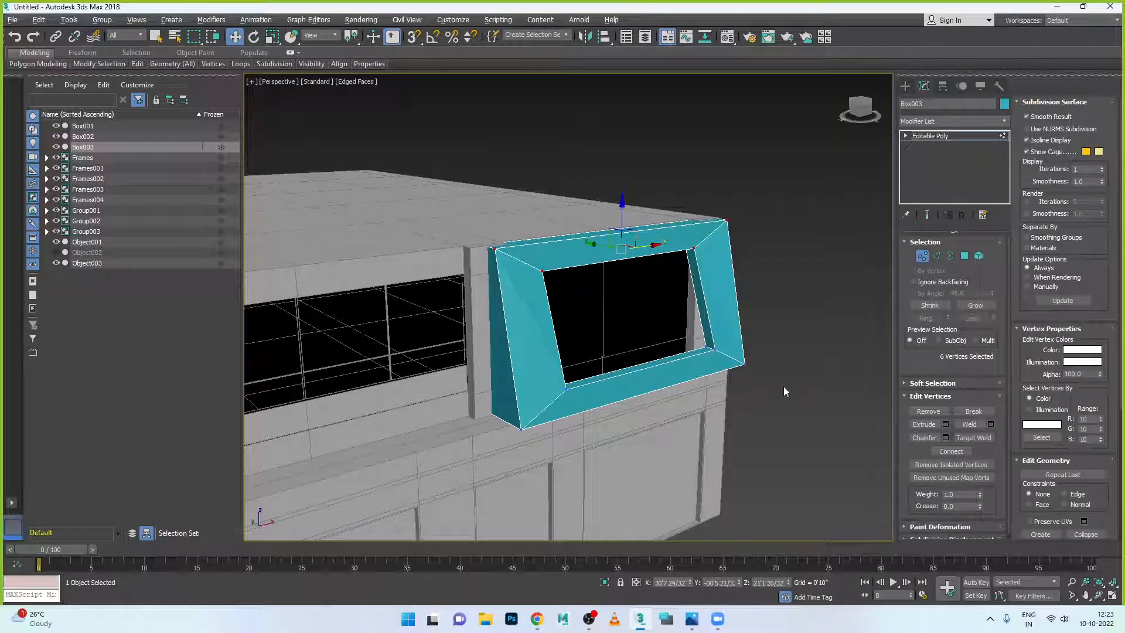
pyautogui.moveTo(694, 398)
pyautogui.keyDown('alt'); pyautogui.mouseDown(button='middle')
pyautogui.moveTo(753, 397)
pyautogui.moveTo(700, 392)
pyautogui.mouseUp(button='middle'); pyautogui.keyUp('alt')
pyautogui.click(921, 258)
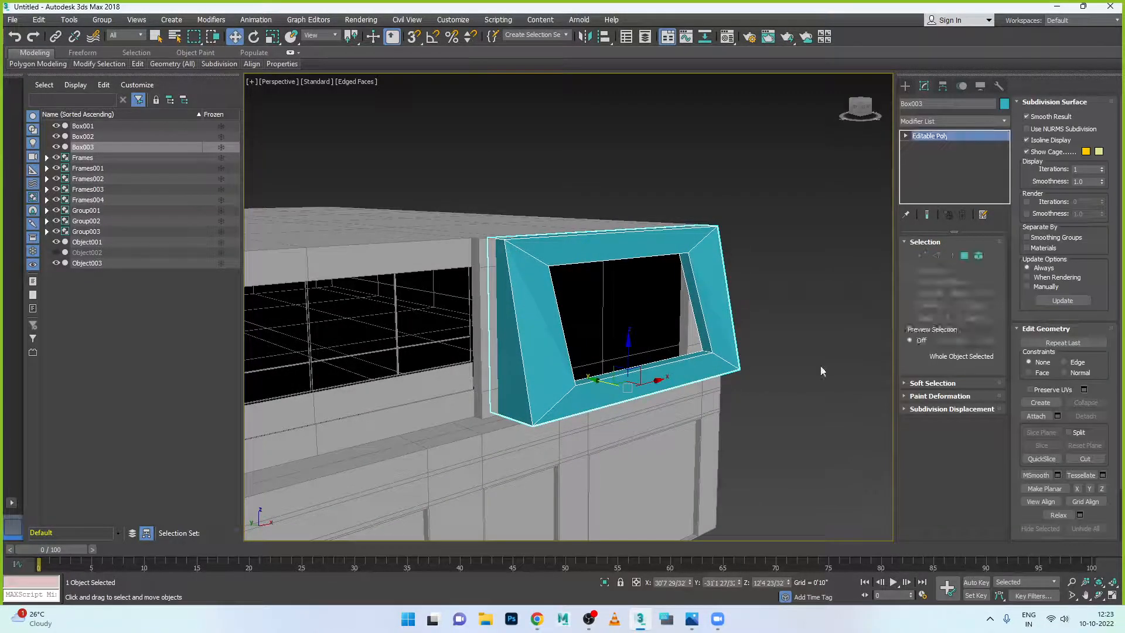
# - Nudge Box003 slightly left along X so it sits flush against the wall edge
pyautogui.click(819, 372)
pyautogui.keyDown('alt'); pyautogui.moveTo(820, 373); pyautogui.dragTo(623, 402, button='middle'); pyautogui.keyUp('alt')
pyautogui.click(702, 394)
pyautogui.moveTo(623, 402)
pyautogui.mouseDown()
pyautogui.moveTo(644, 411)
pyautogui.moveTo(636, 405)
pyautogui.mouseUp()
pyautogui.click(756, 418)
pyautogui.keyDown('alt'); pyautogui.moveTo(759, 421); pyautogui.dragTo(728, 336, button='middle'); pyautogui.keyUp('alt')
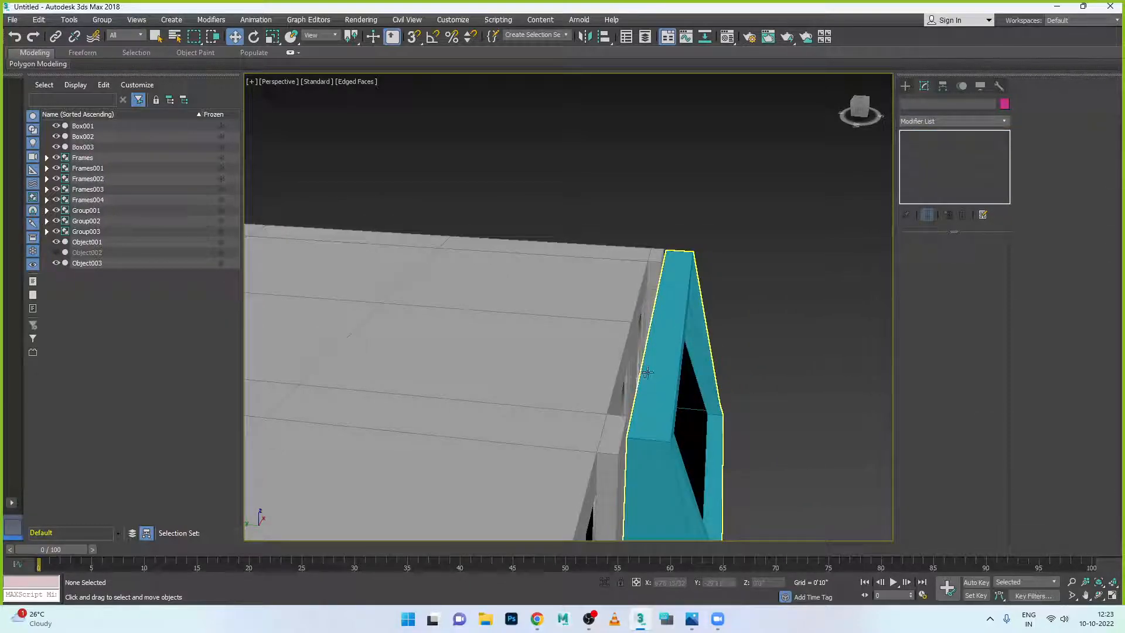
pyautogui.moveTo(683, 370); pyautogui.dragTo(705, 329, button='middle')
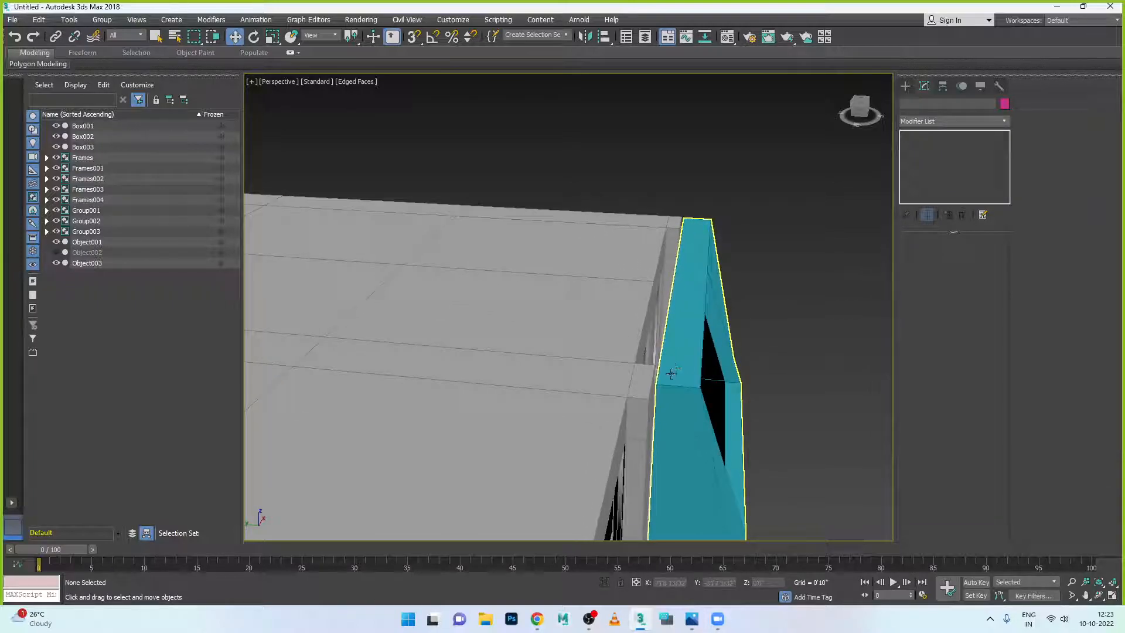
pyautogui.click(672, 375)
pyautogui.moveTo(651, 466); pyautogui.dragTo(651, 466)
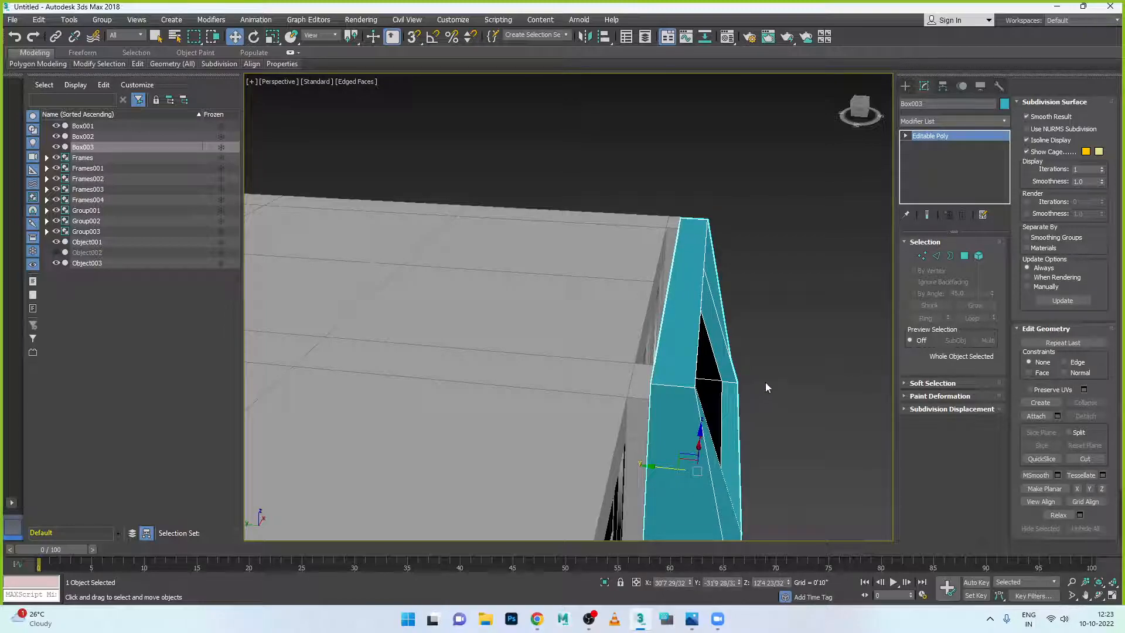
pyautogui.click(768, 385)
pyautogui.keyDown('alt'); pyautogui.moveTo(762, 388); pyautogui.dragTo(735, 403, button='middle'); pyautogui.keyUp('alt')
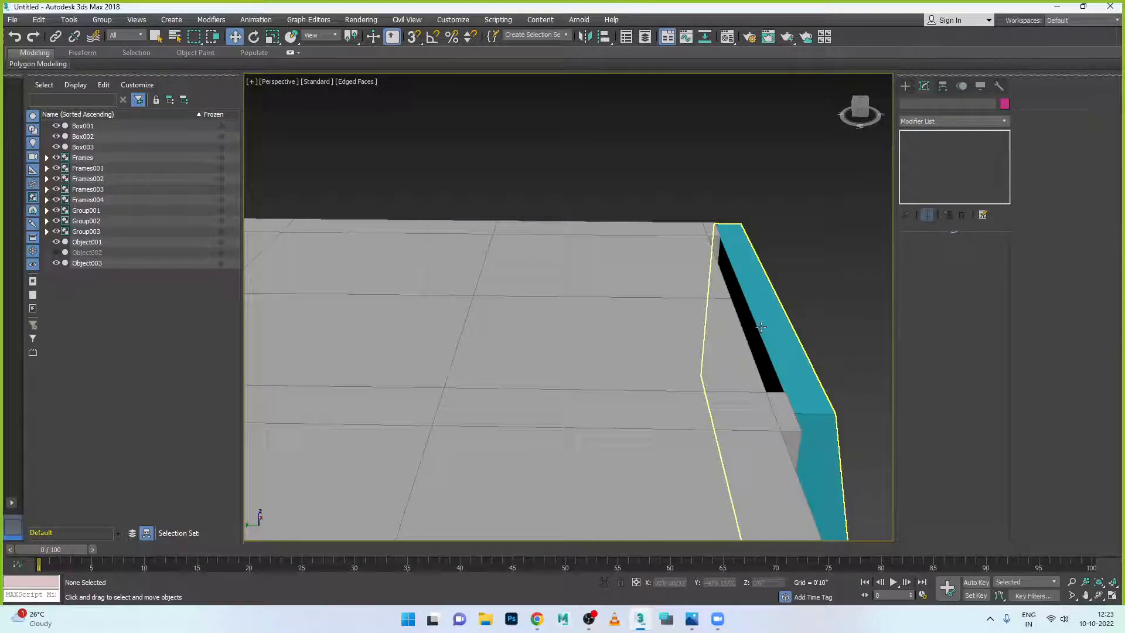
pyautogui.keyDown('alt'); pyautogui.moveTo(760, 327); pyautogui.dragTo(654, 319, button='middle'); pyautogui.keyUp('alt')
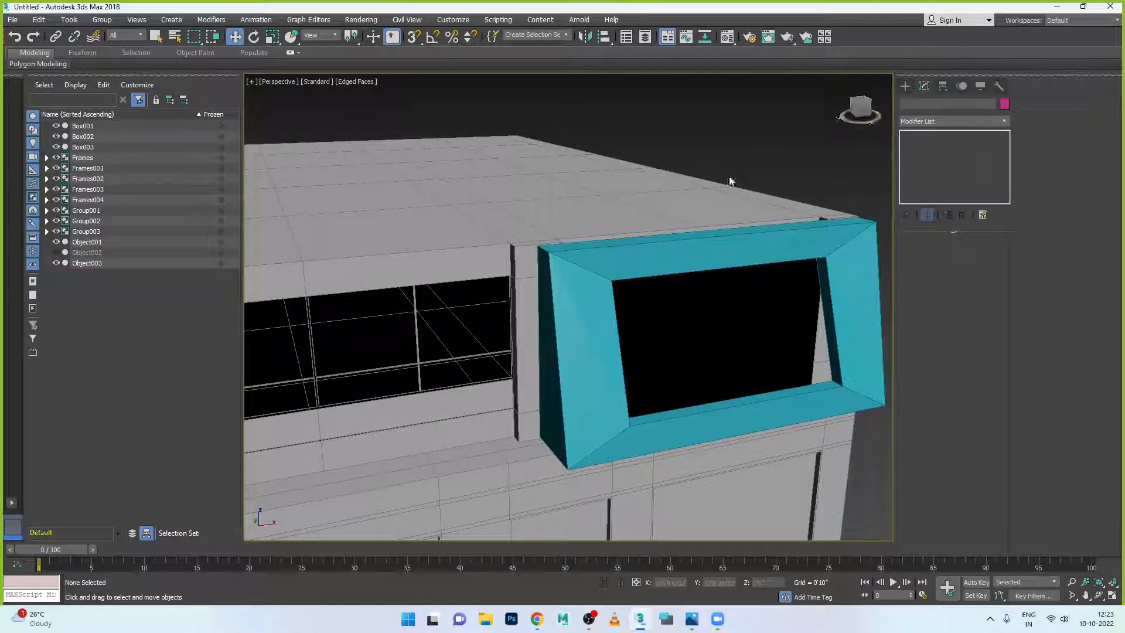
# - Select the teal frame's top edge in Edge mode and extend it to the eight-edge ring
pyautogui.click(628, 247)
pyautogui.scroll(3, 551, 246)
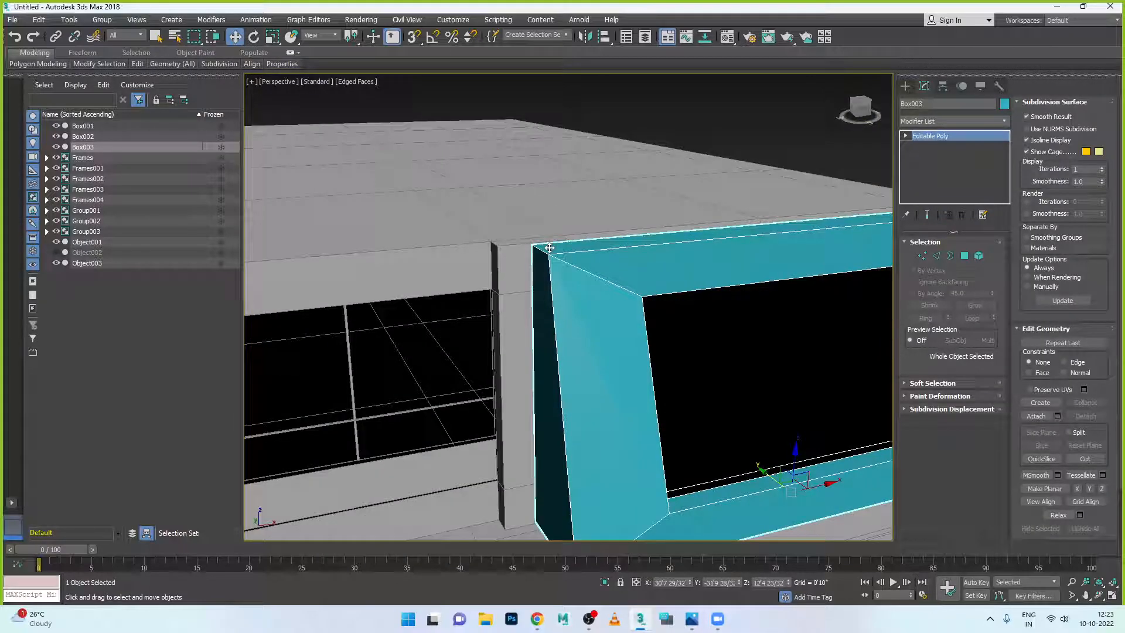
pyautogui.click(937, 256)
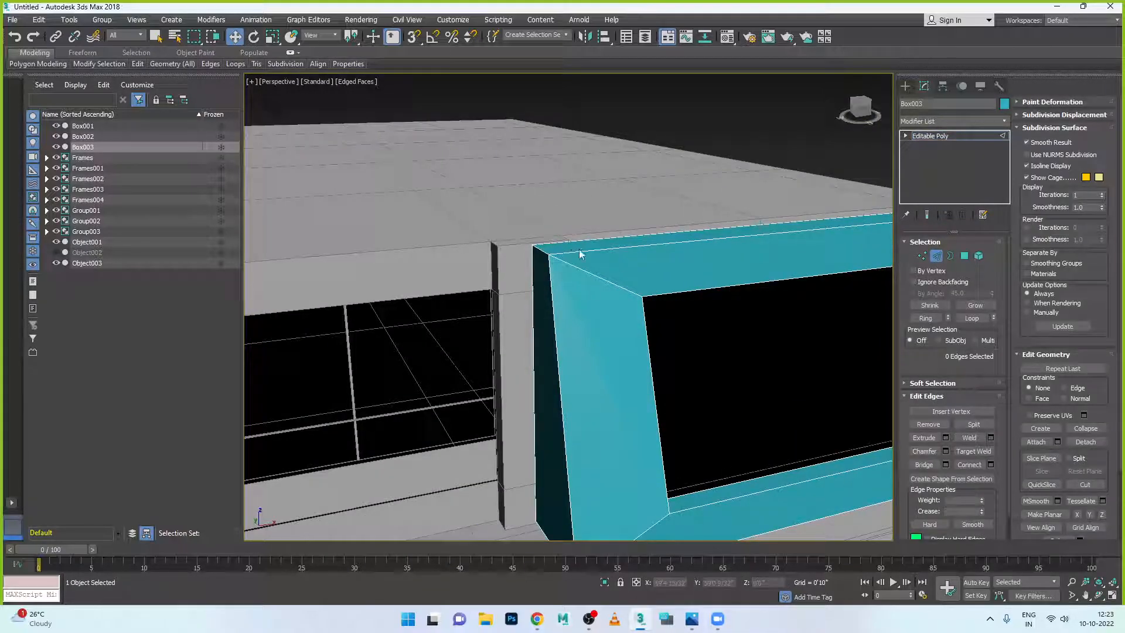
pyautogui.click(582, 253)
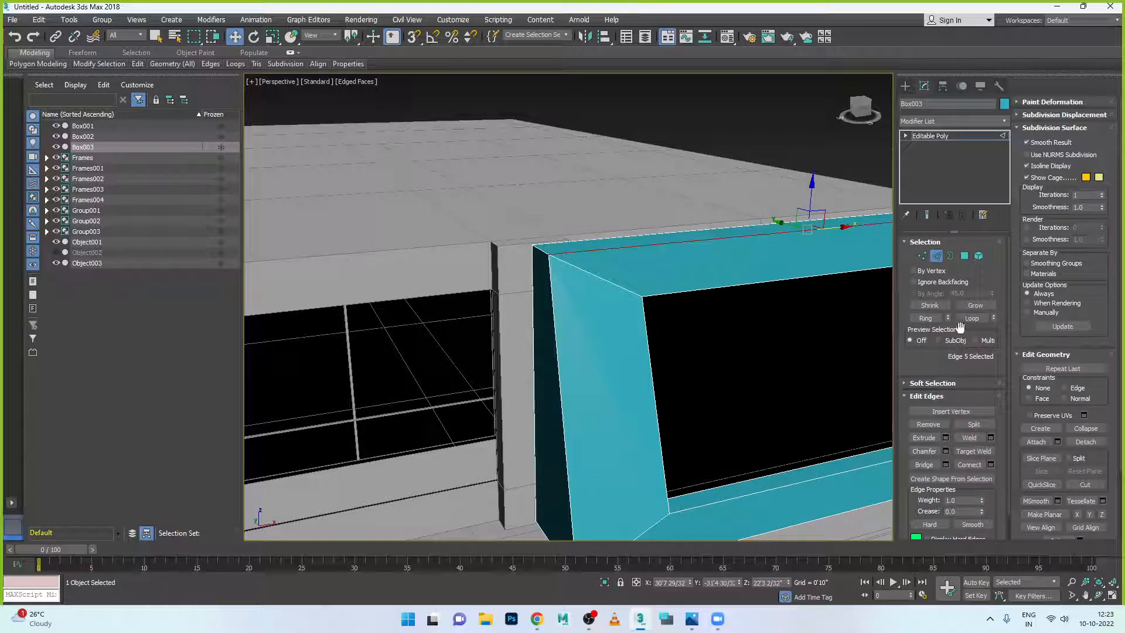
pyautogui.click(926, 318)
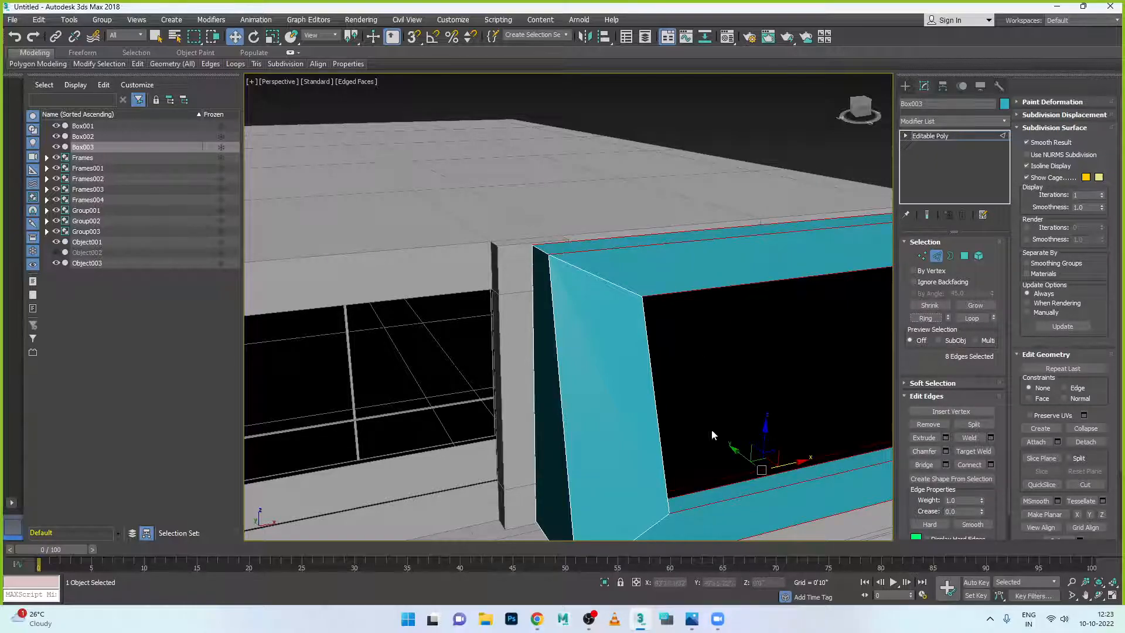
pyautogui.scroll(-3, 713, 429)
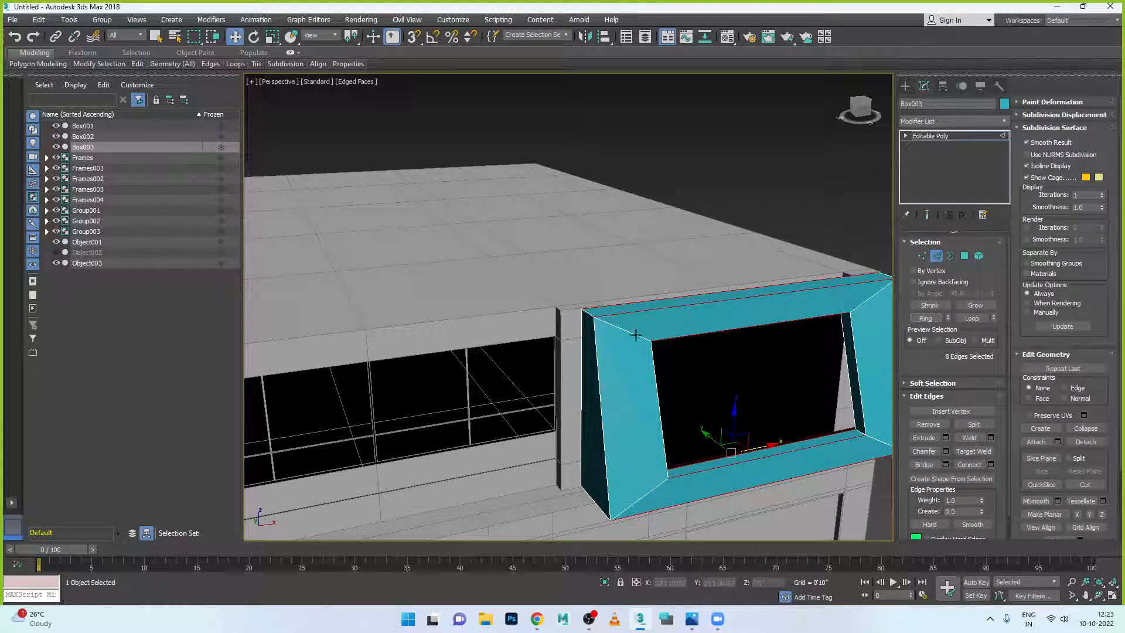
# - Connect the edge ring with 2 segments and Pinch about 78
pyautogui.click(991, 466)
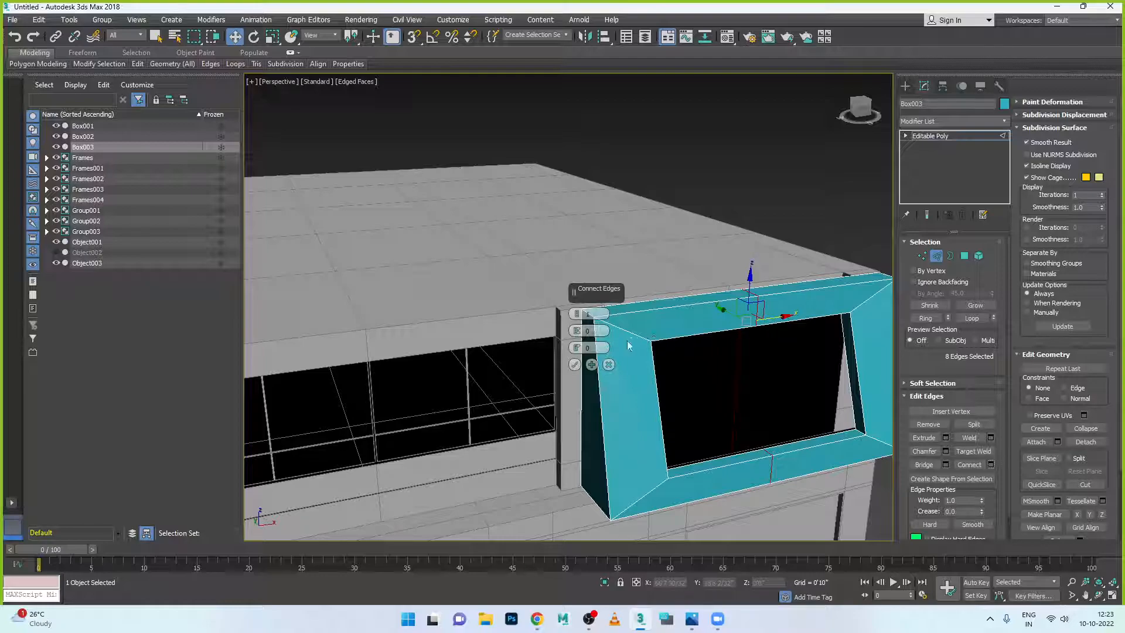
pyautogui.click(577, 331)
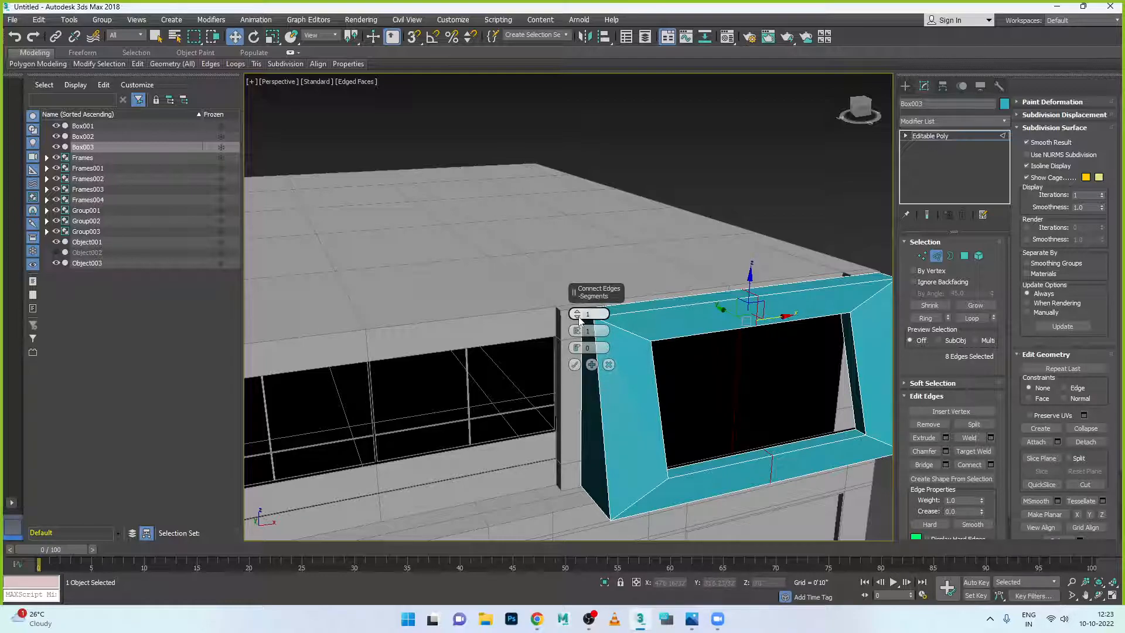
pyautogui.click(576, 311)
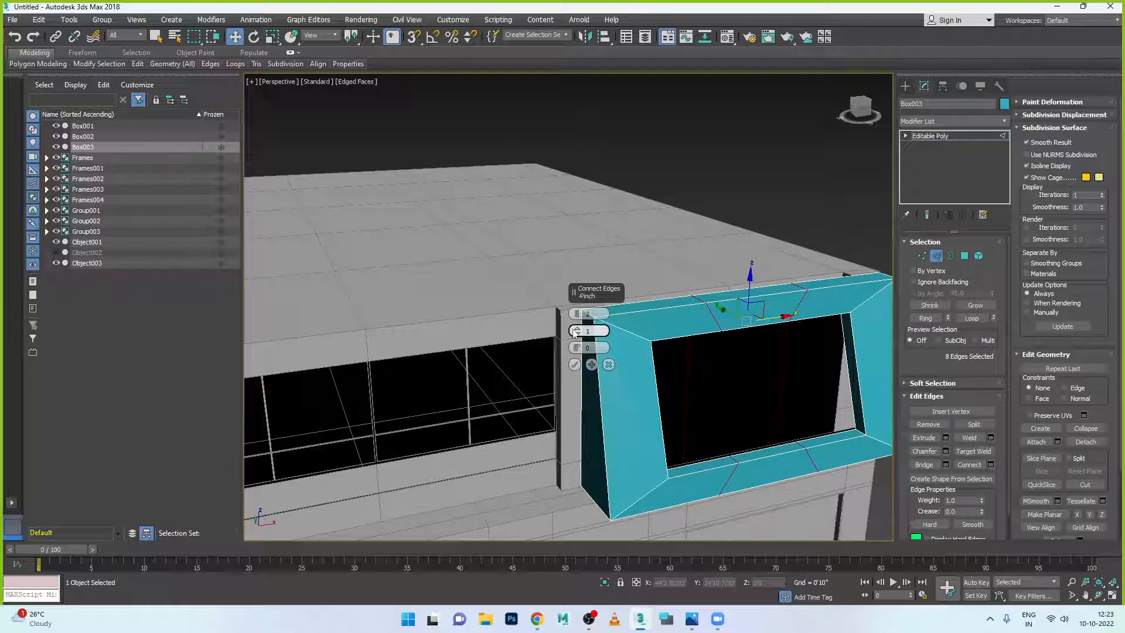
pyautogui.moveTo(576, 331); pyautogui.dragTo(608, 138)
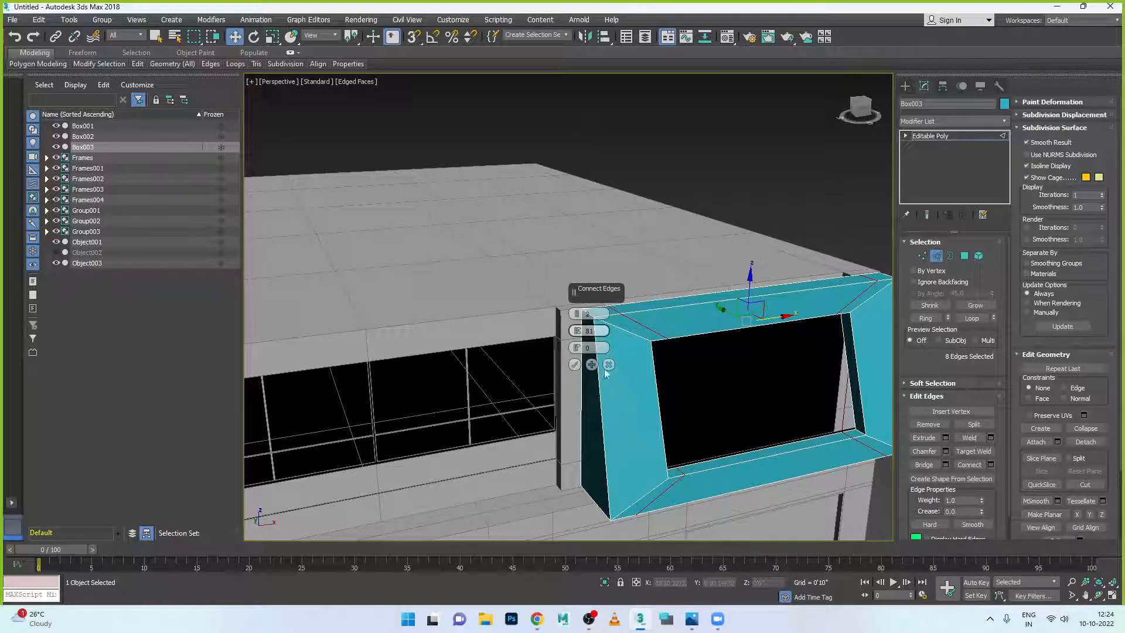
pyautogui.click(575, 364)
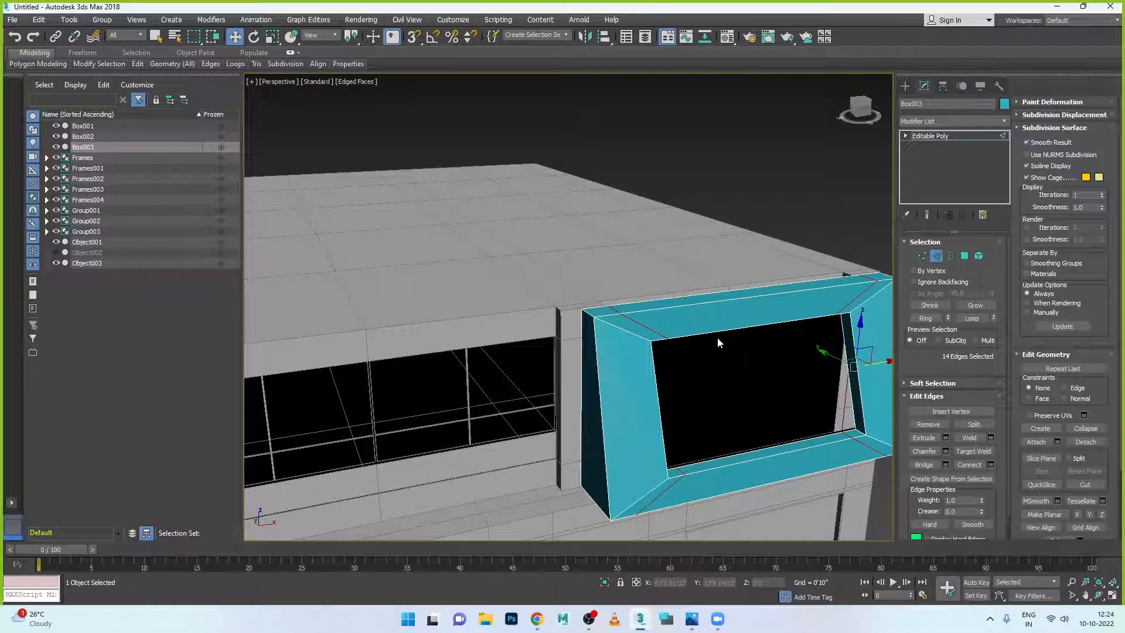
pyautogui.hotkey('alt', 'w')
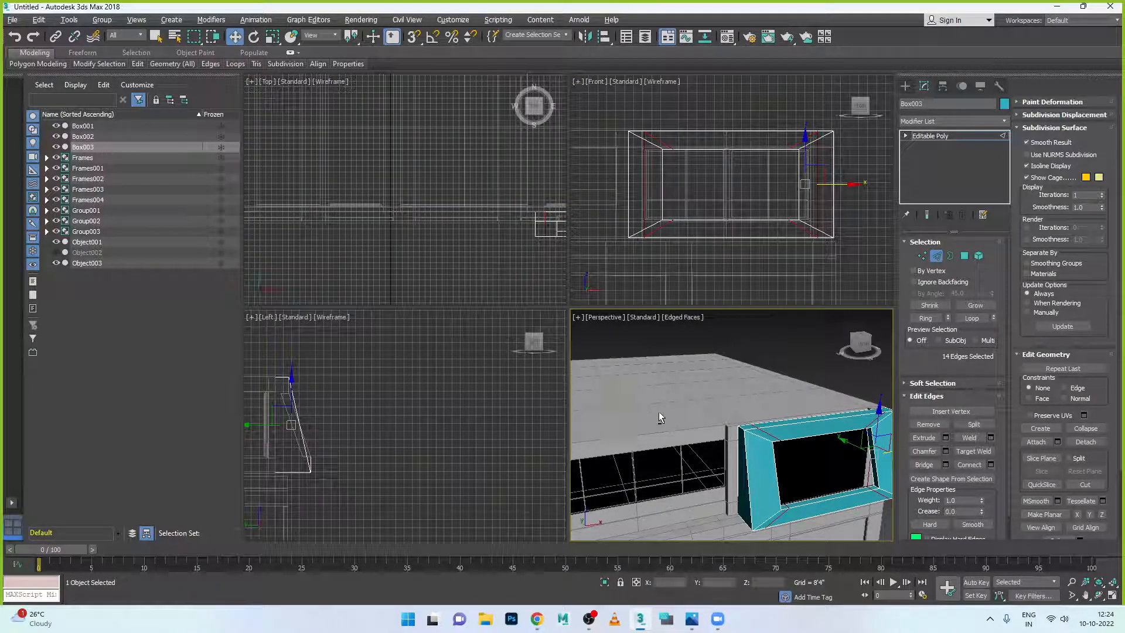
pyautogui.hotkey('alt', 'w')
pyautogui.hotkey('alt', 'w')
pyautogui.rightClick(482, 196)
pyautogui.hotkey('alt', 'w')
pyautogui.press('z')
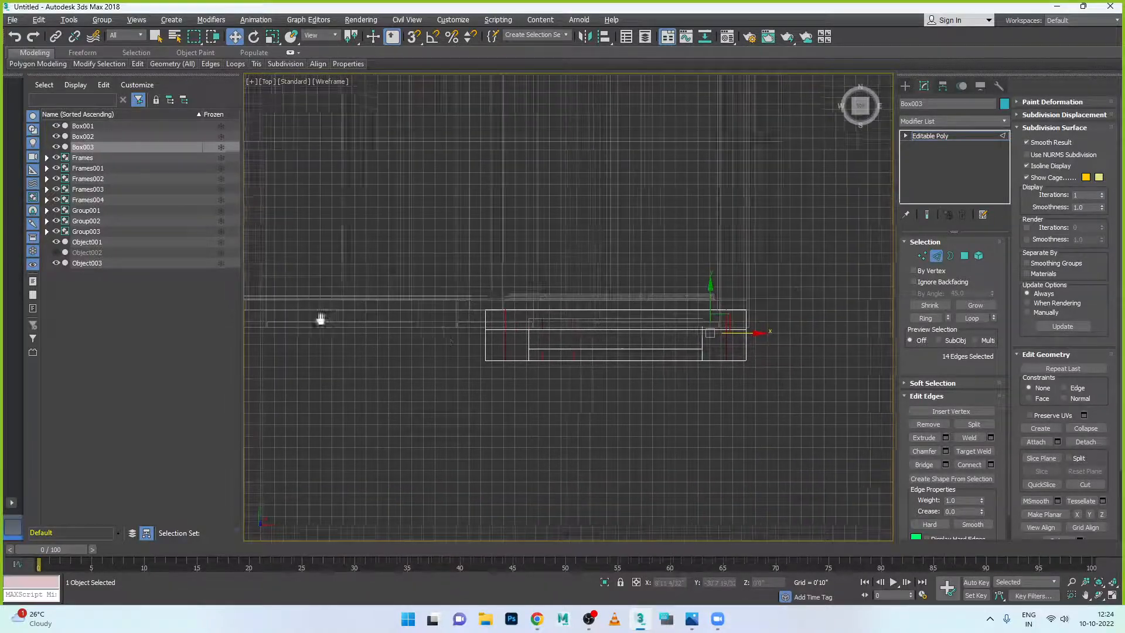
pyautogui.scroll(4, 517, 327)
pyautogui.scroll(1, 517, 327)
pyautogui.scroll(-1, 518, 327)
pyautogui.scroll(1, 560, 334)
pyautogui.scroll(-1, 557, 341)
pyautogui.scroll(-2, 556, 341)
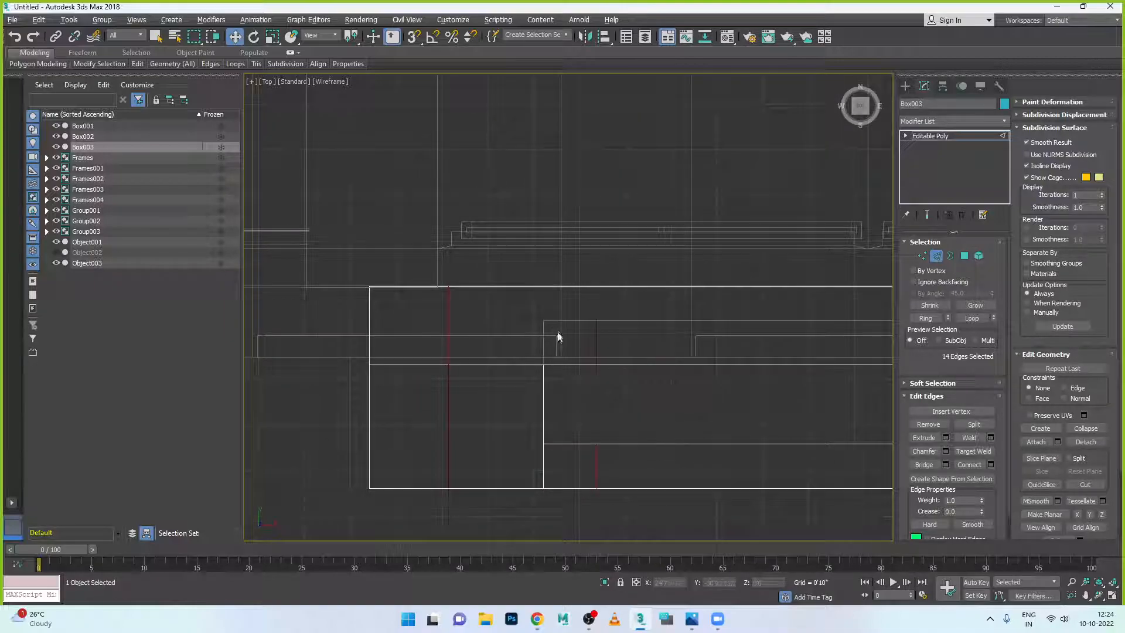
pyautogui.scroll(-1, 558, 333)
pyautogui.scroll(-2, 558, 333)
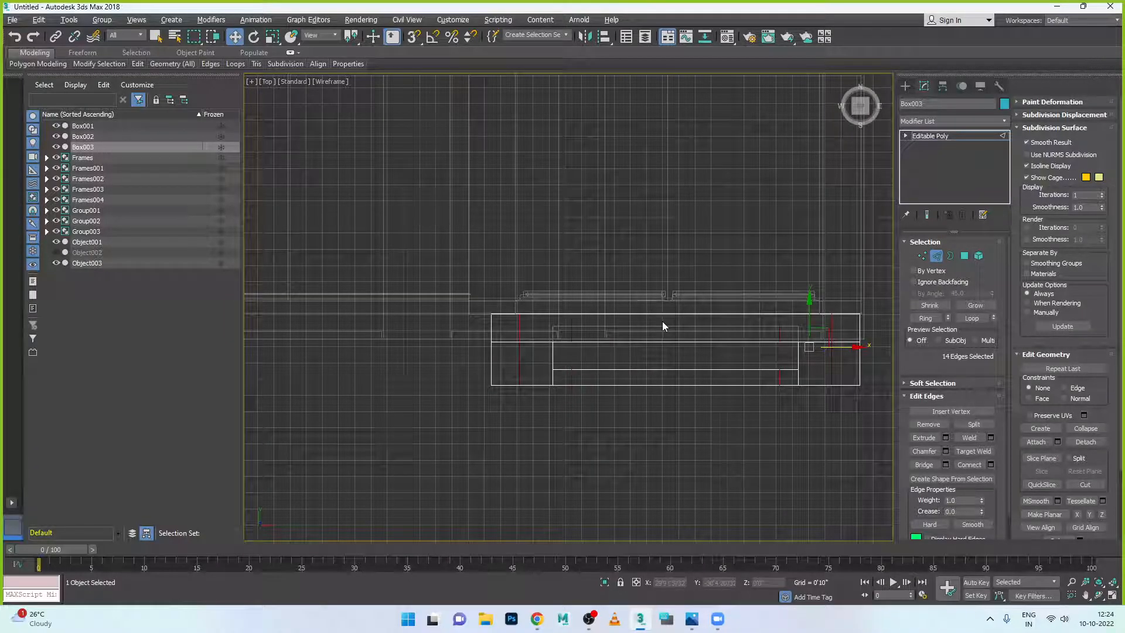
pyautogui.scroll(1, 662, 325)
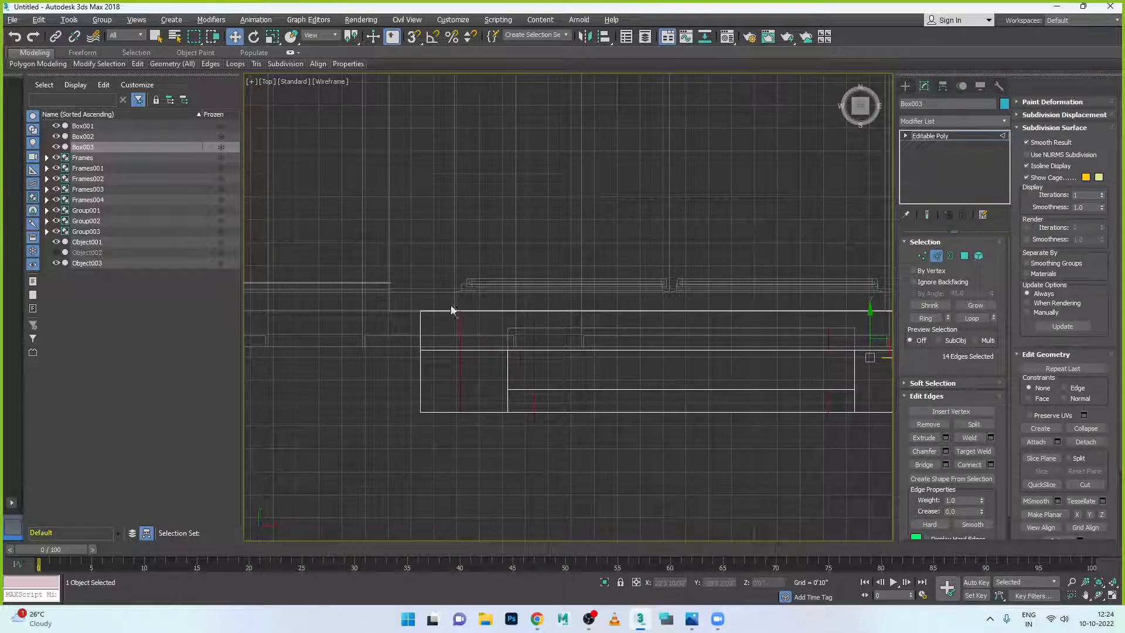
pyautogui.scroll(-1, 465, 322)
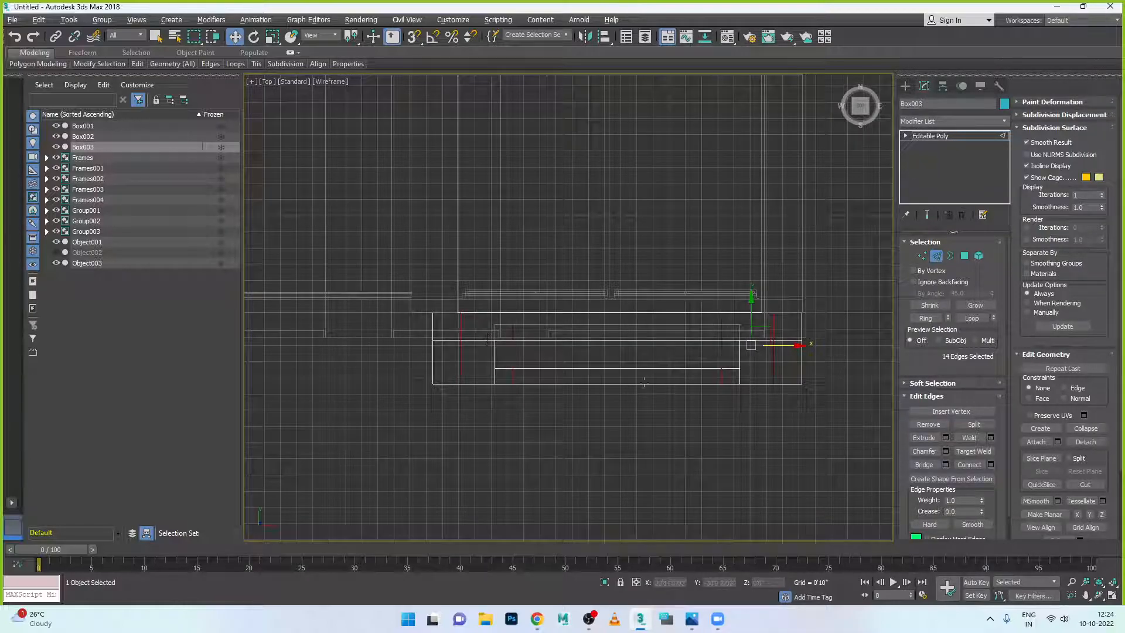
pyautogui.hotkey('alt', 'w')
pyautogui.hotkey('alt', 'w')
pyautogui.keyDown('alt'); pyautogui.moveTo(645, 340); pyautogui.dragTo(633, 385, button='middle'); pyautogui.keyUp('alt')
pyautogui.scroll(2, 633, 385)
pyautogui.press('1')
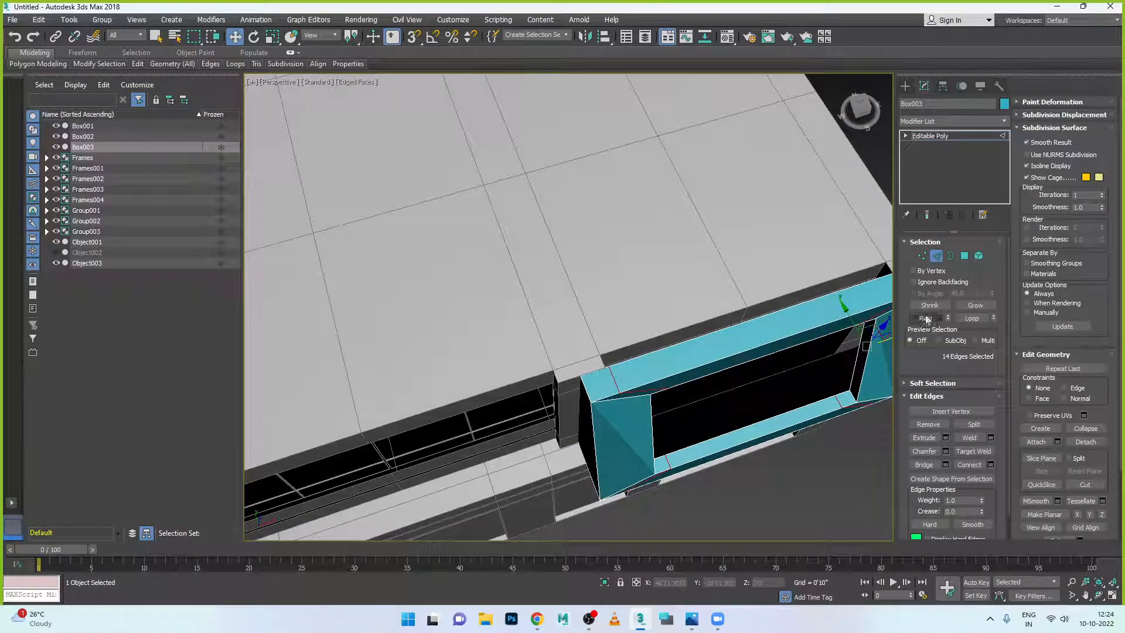
# - Select the frame's end vertices and shift them left along X in the maximised Top view
pyautogui.click(606, 368)
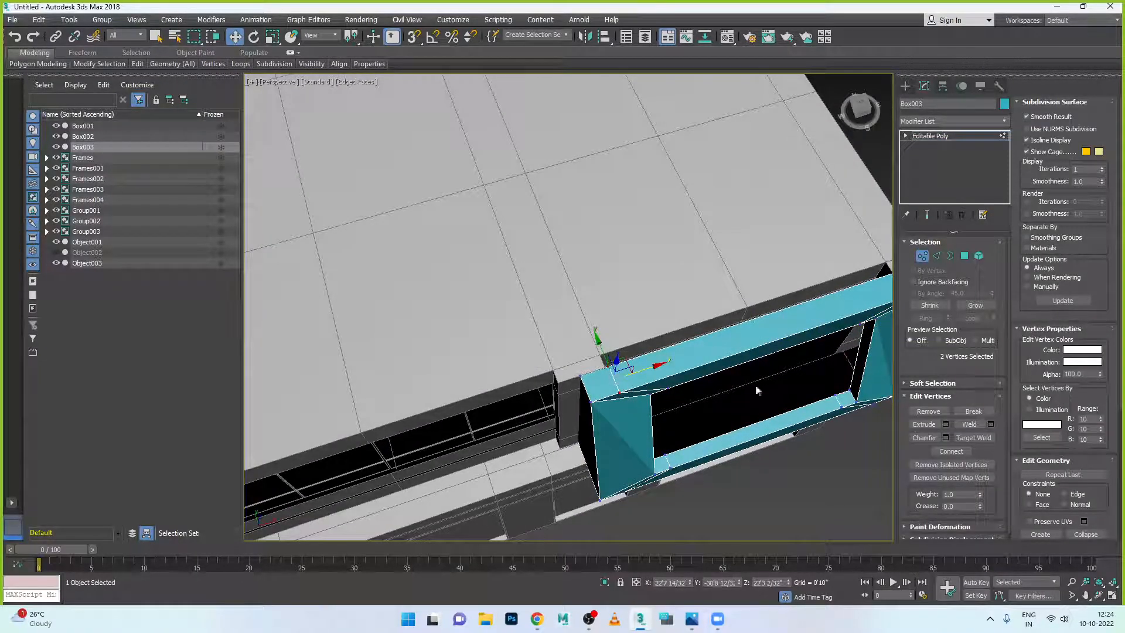
pyautogui.scroll(-2, 856, 291)
pyautogui.keyDown('ctrl'); pyautogui.moveTo(884, 329); pyautogui.dragTo(882, 331); pyautogui.keyUp('ctrl')
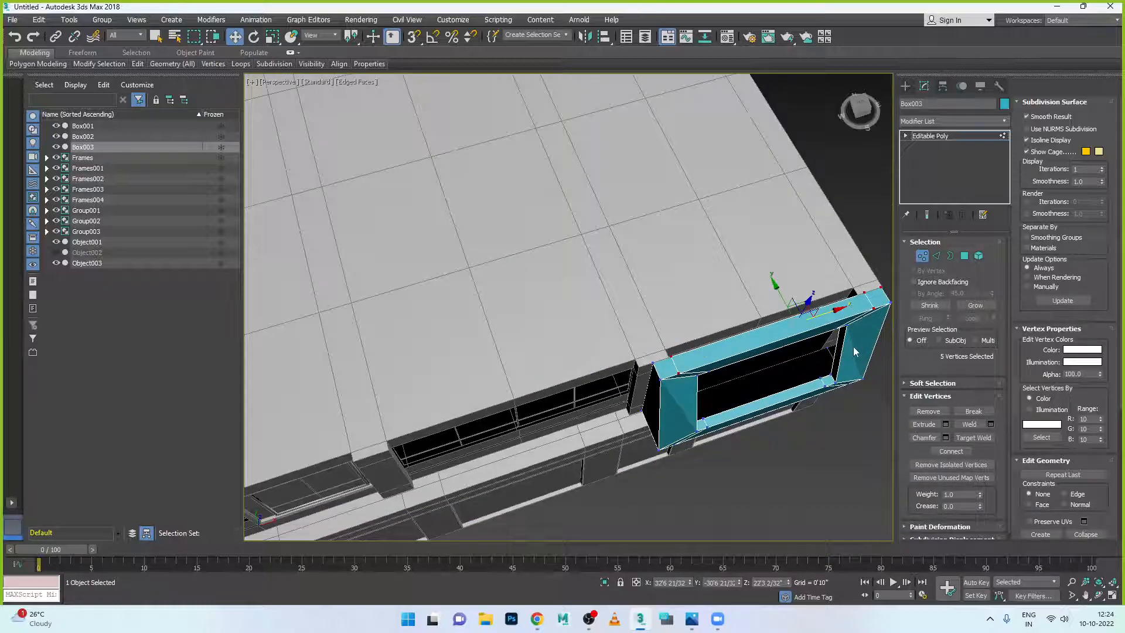
pyautogui.hotkey('alt', 'w')
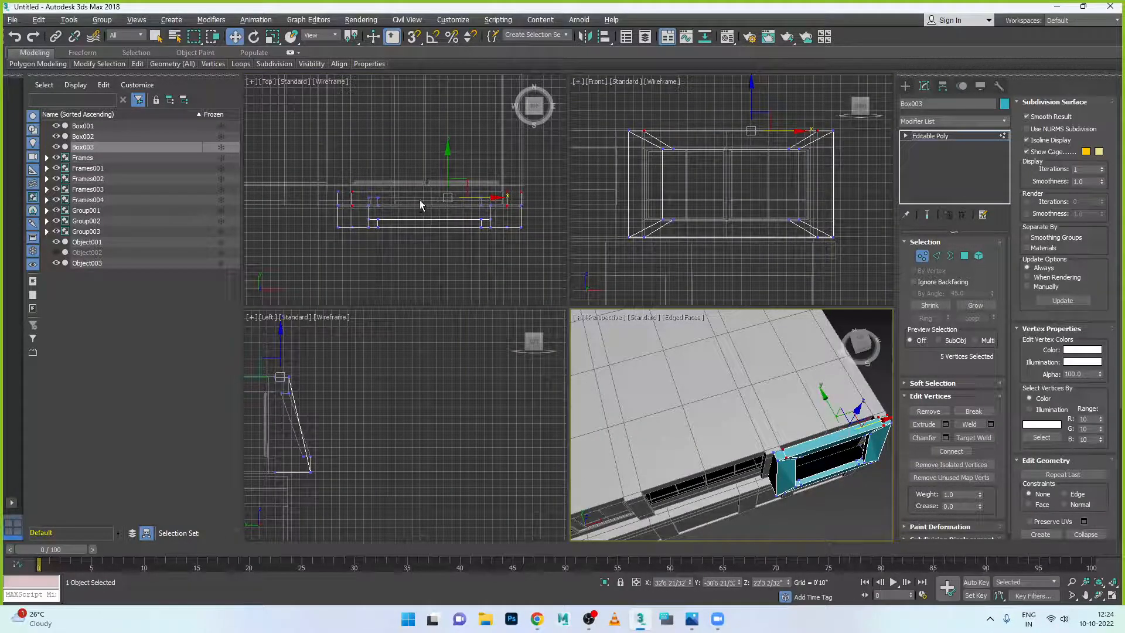
pyautogui.hotkey('alt', 'w')
pyautogui.scroll(4, 455, 334)
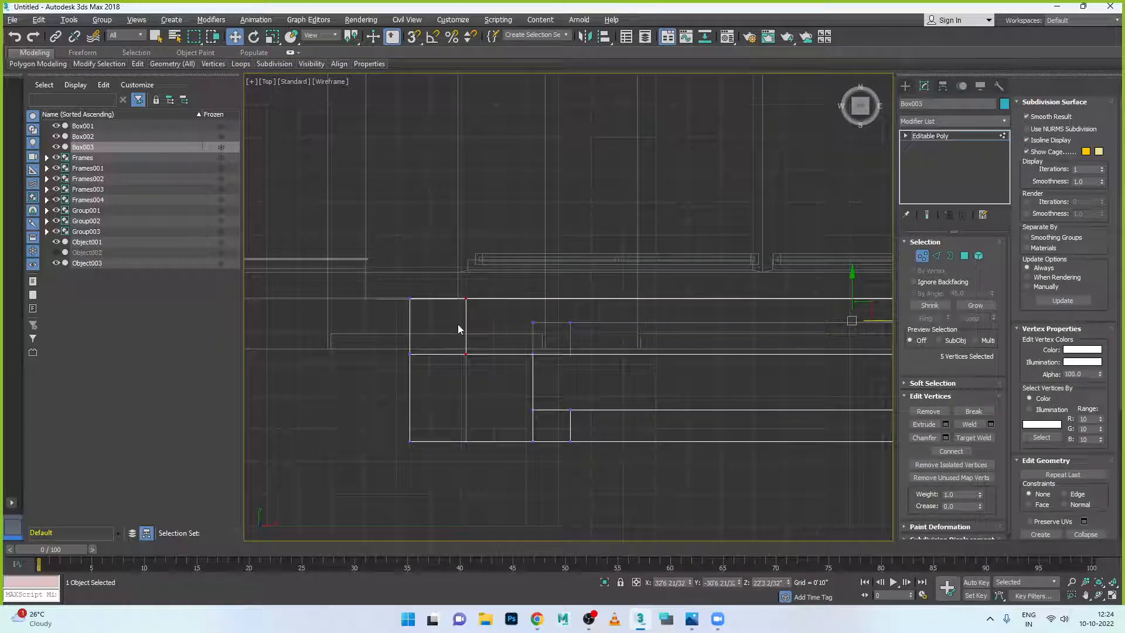
pyautogui.click(471, 277)
pyautogui.moveTo(518, 320); pyautogui.dragTo(501, 322)
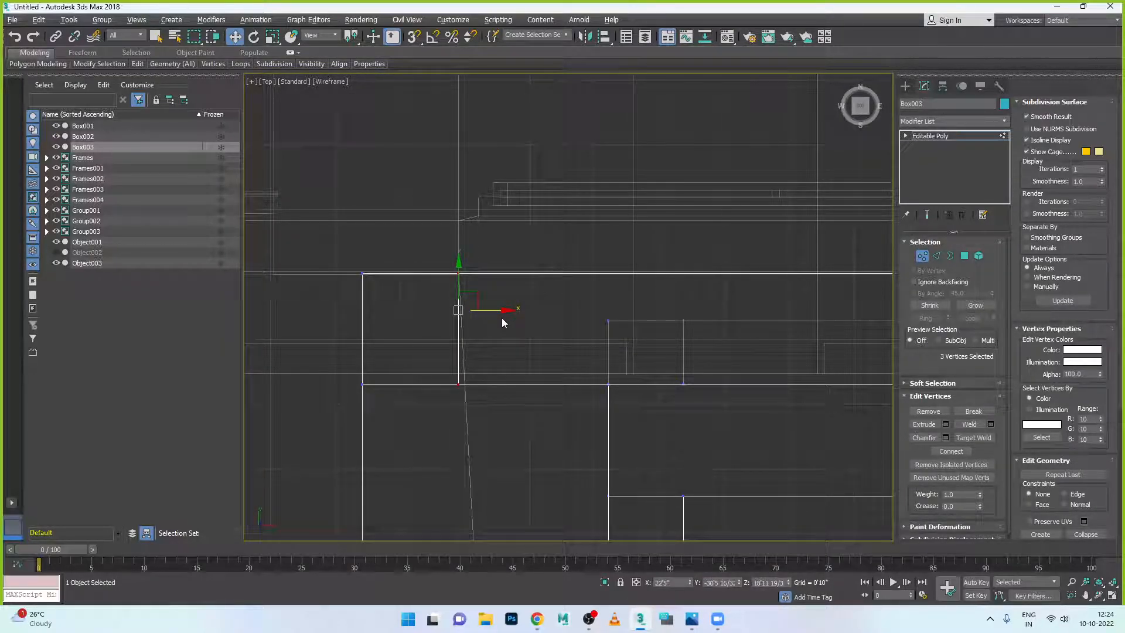
# - Move the remaining end vertices, including the bottom one, further left to straighten the edge
pyautogui.scroll(-6, 444, 314)
pyautogui.scroll(5, 668, 321)
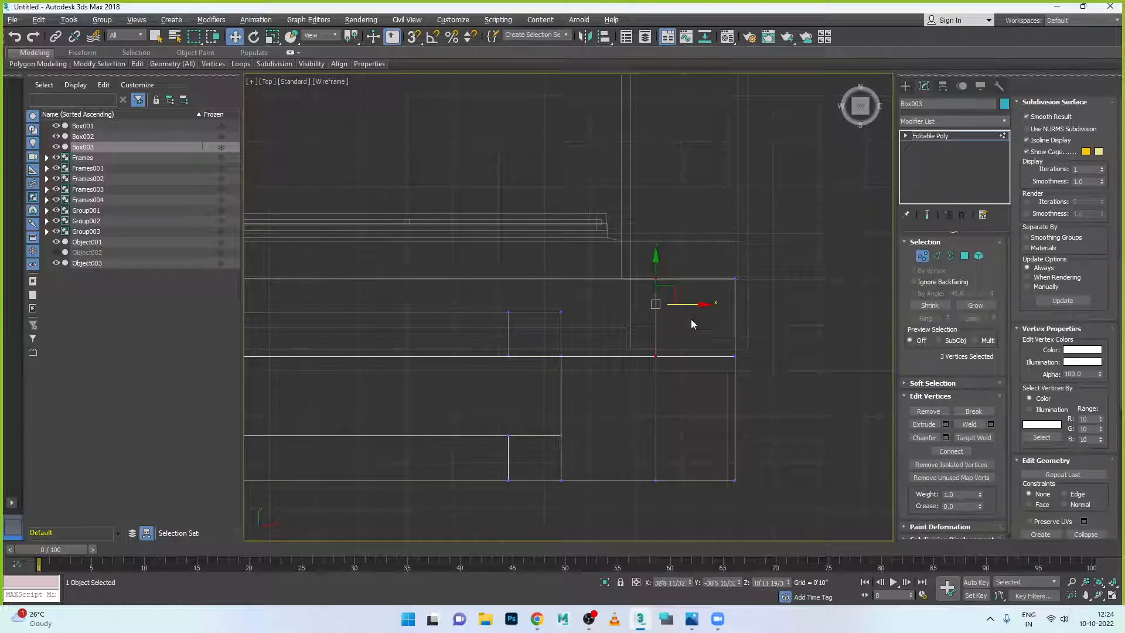
pyautogui.moveTo(699, 305); pyautogui.dragTo(666, 309)
pyautogui.click(655, 480)
pyautogui.moveTo(703, 480); pyautogui.dragTo(639, 480)
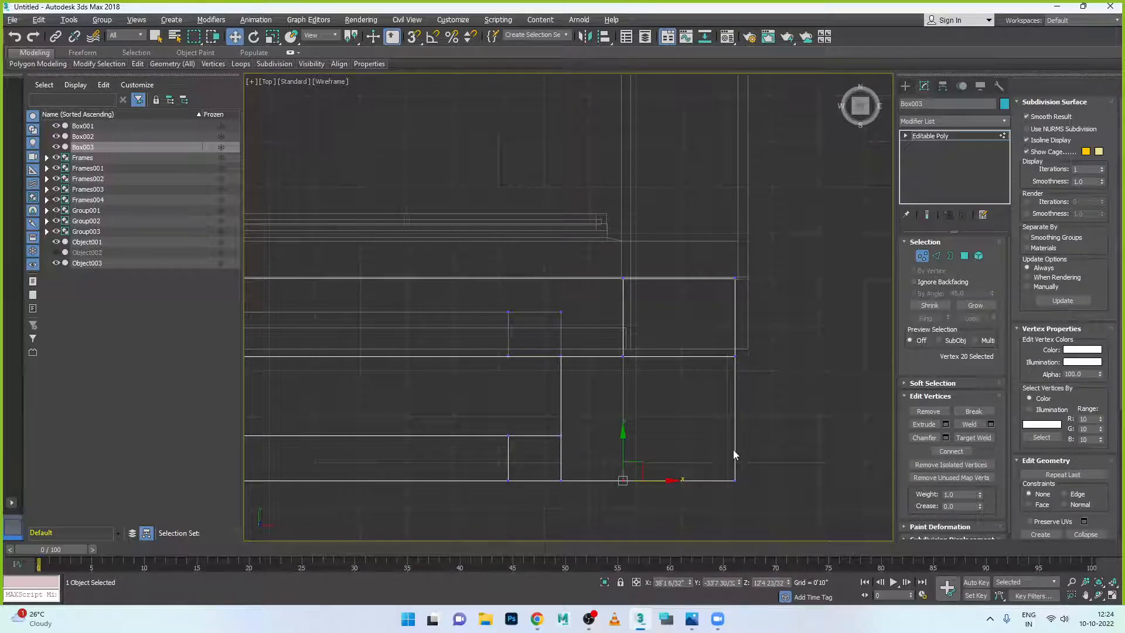
pyautogui.hotkey('alt', 'w')
pyautogui.hotkey('alt', 'w')
pyautogui.keyDown('alt'); pyautogui.moveTo(807, 375); pyautogui.dragTo(846, 337, button='middle'); pyautogui.keyUp('alt')
pyautogui.click(922, 260)
pyautogui.scroll(-4, 845, 338)
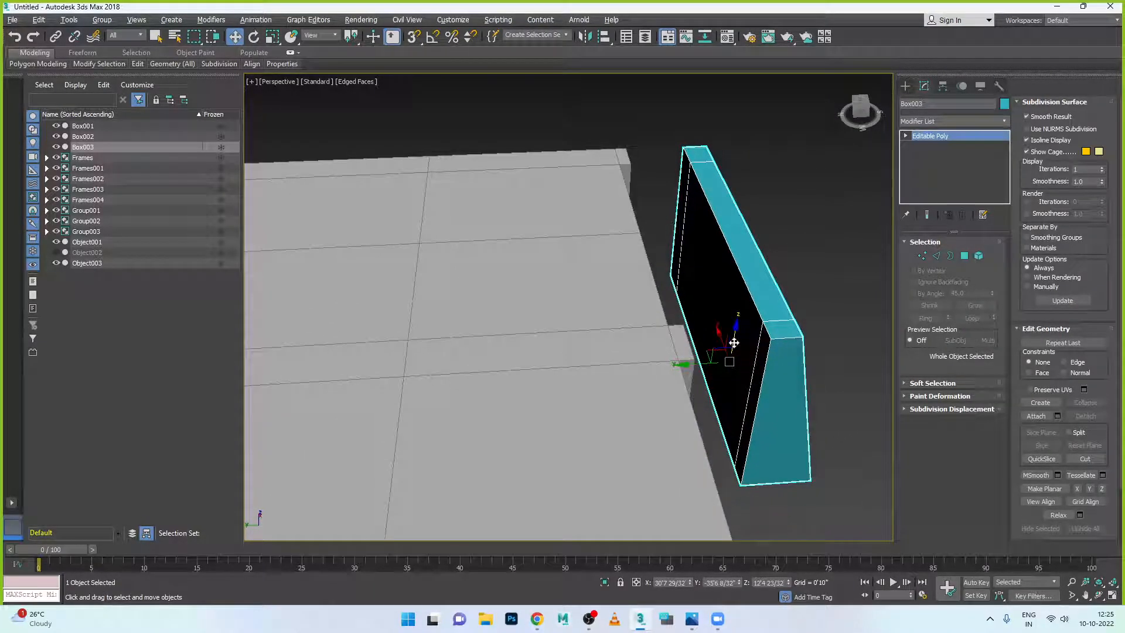
# - Delete the frame's inner face and its thin front and left edge faces
pyautogui.click(965, 256)
pyautogui.click(709, 265)
pyautogui.press('Delete')
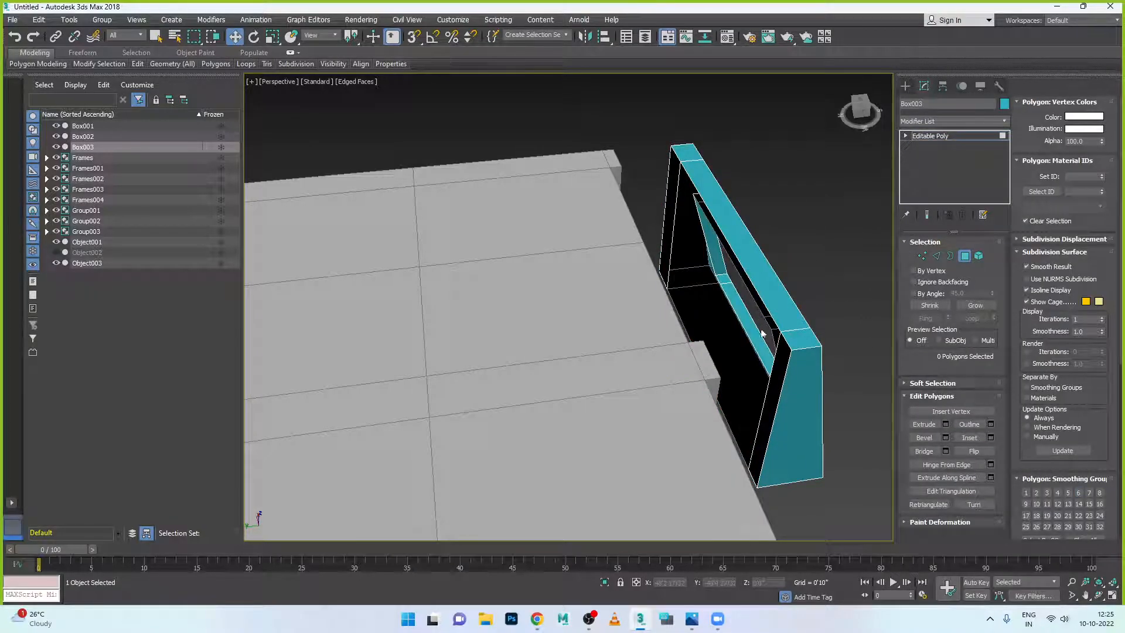
pyautogui.click(777, 378)
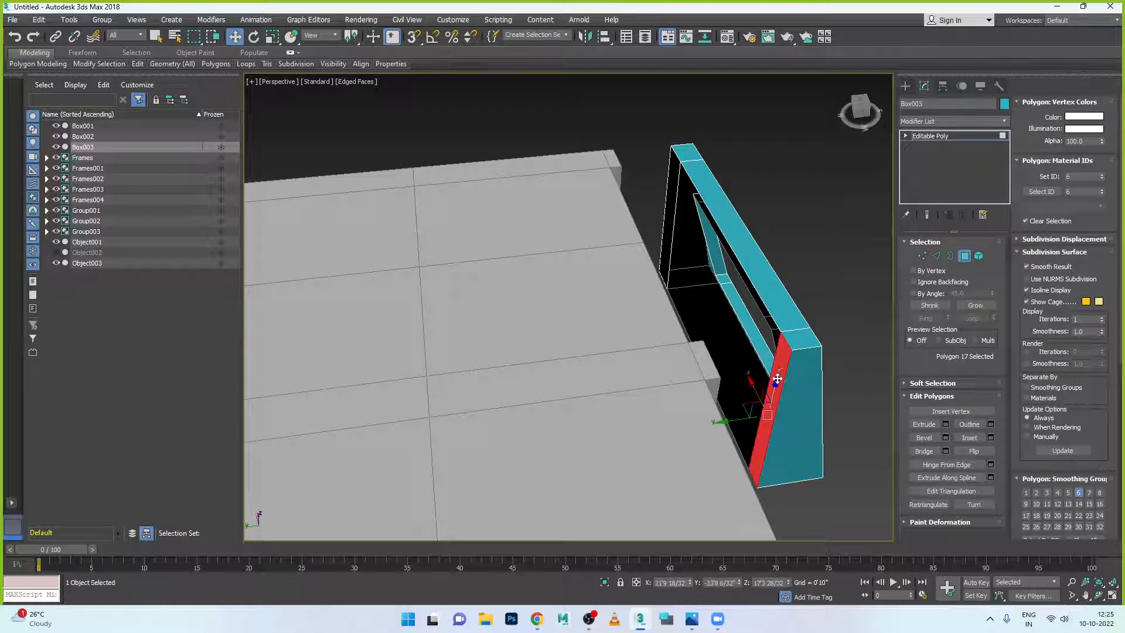
pyautogui.keyDown('ctrl'); pyautogui.click(667, 245); pyautogui.keyUp('ctrl')
pyautogui.press('Delete')
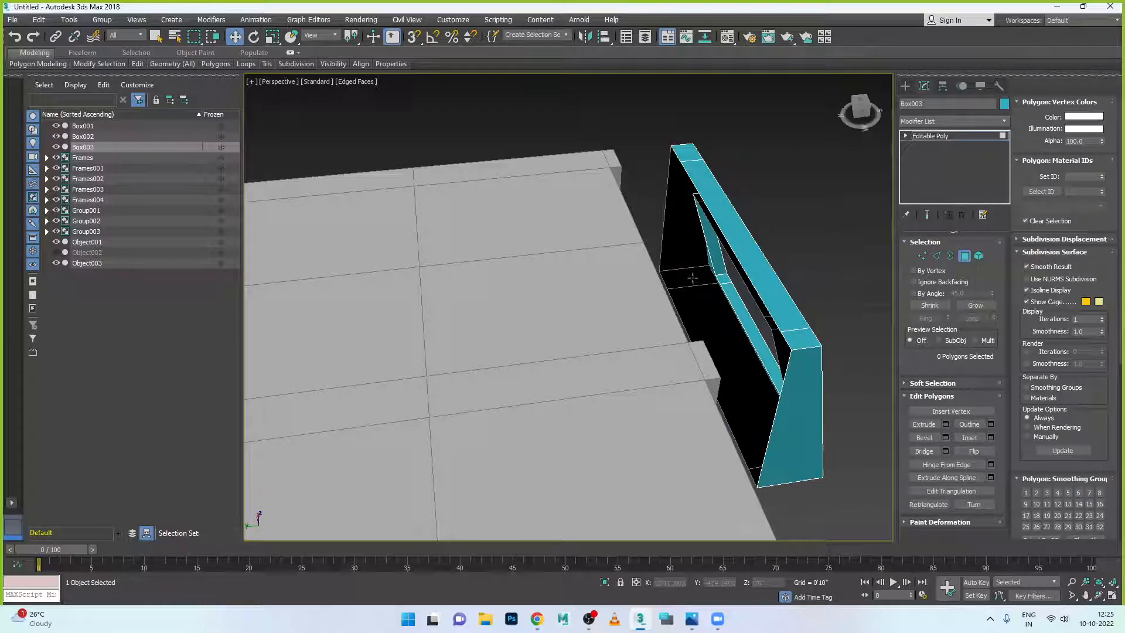
pyautogui.keyDown('alt'); pyautogui.moveTo(768, 343); pyautogui.dragTo(947, 268, button='middle'); pyautogui.keyUp('alt')
# - Slide Box003 along Y until it rests against the building
pyautogui.click(965, 256)
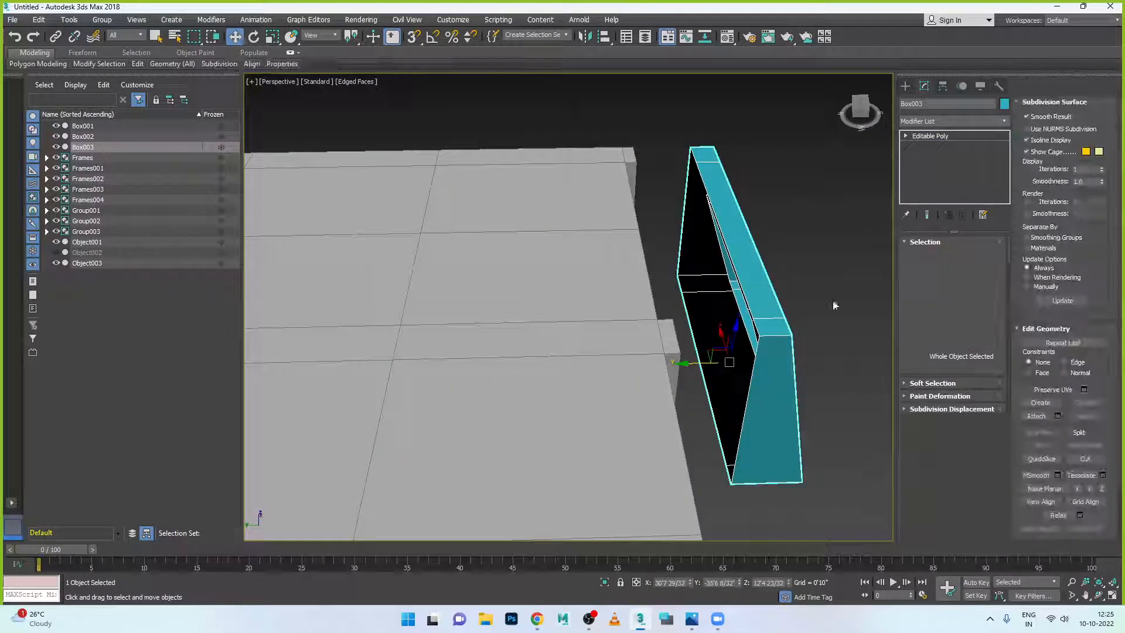
pyautogui.moveTo(692, 367); pyautogui.dragTo(639, 367)
pyautogui.click(780, 364)
pyautogui.keyDown('alt'); pyautogui.moveTo(780, 364); pyautogui.dragTo(636, 369, button='middle'); pyautogui.keyUp('alt')
pyautogui.scroll(2, 550, 354)
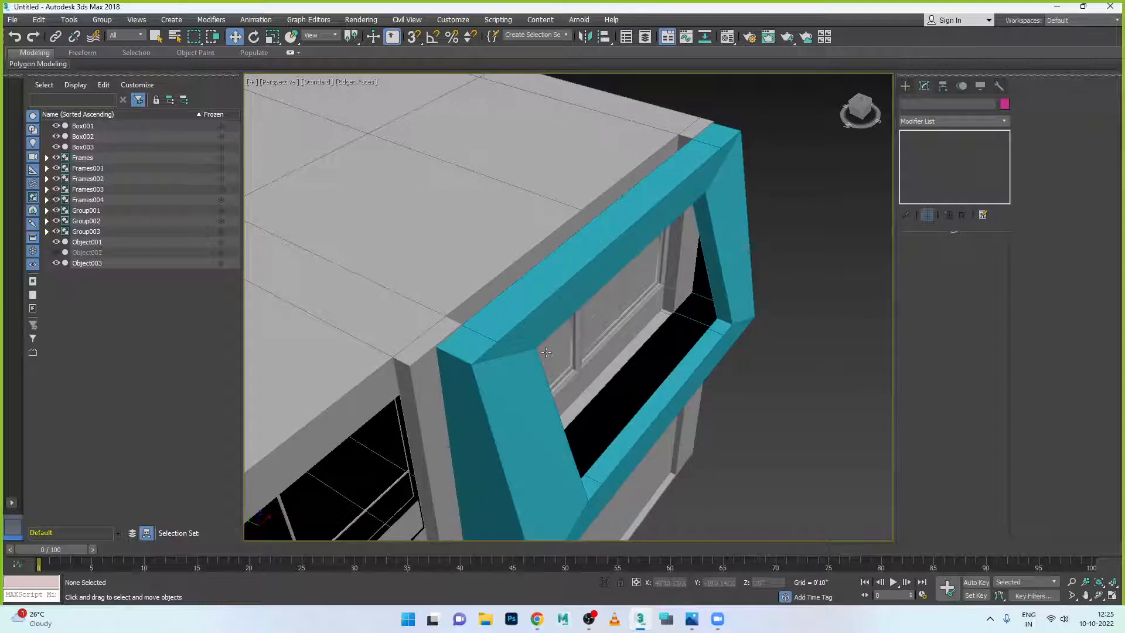
# - Extrude the frame's top edge with Height 1'7 14/32" and Width 0'0"
pyautogui.keyDown('alt'); pyautogui.moveTo(547, 352); pyautogui.dragTo(572, 361, button='middle'); pyautogui.keyUp('alt')
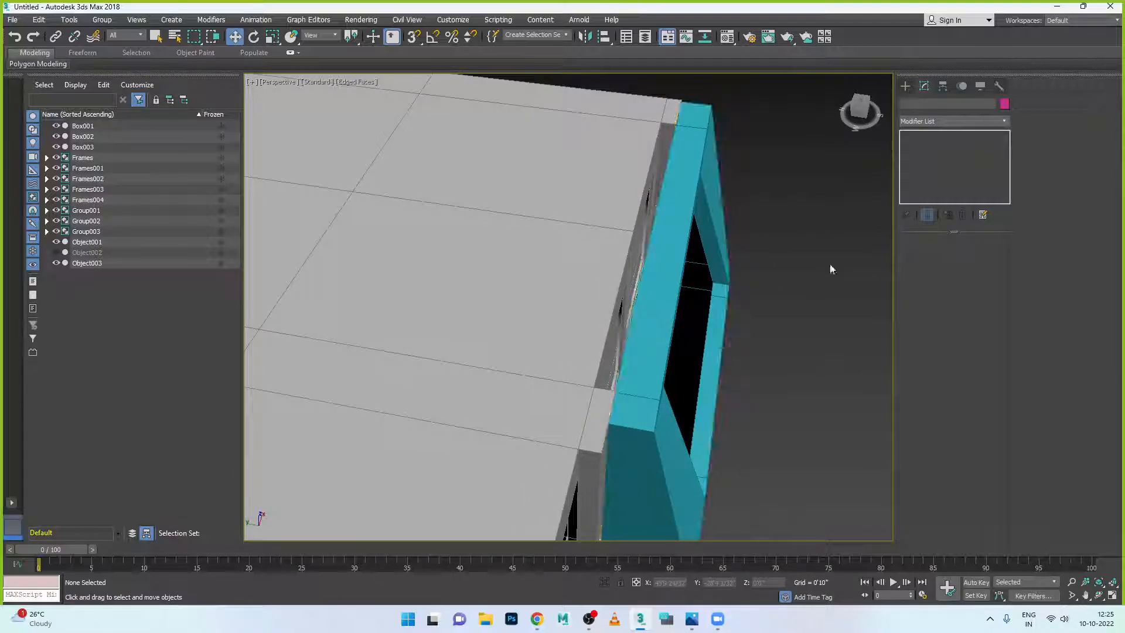
pyautogui.click(672, 262)
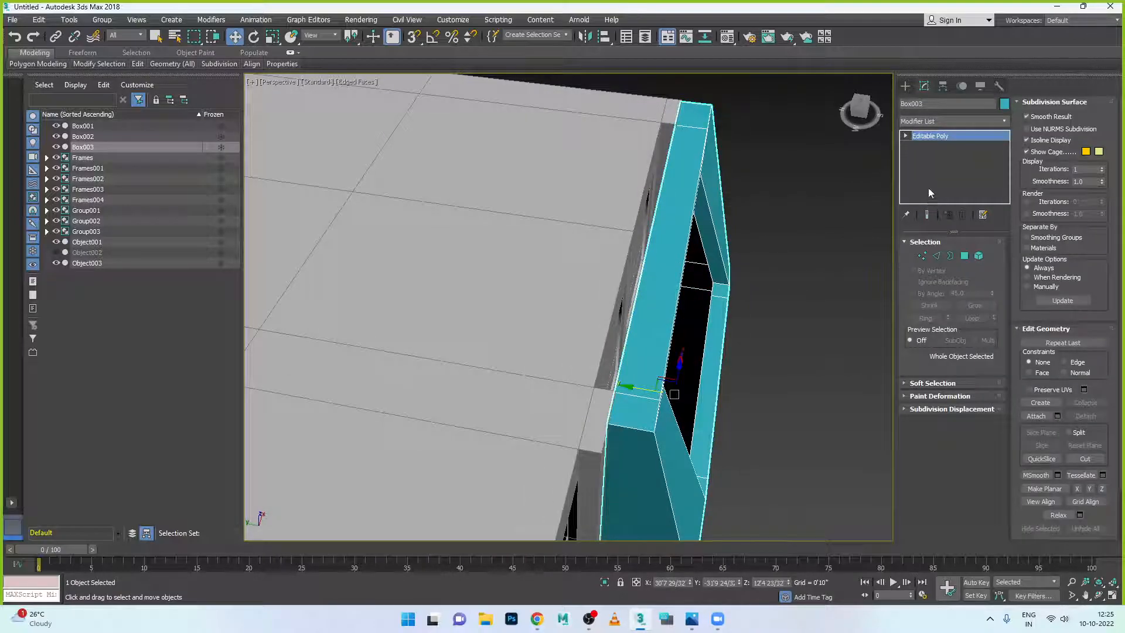
pyautogui.click(937, 256)
pyautogui.click(655, 270)
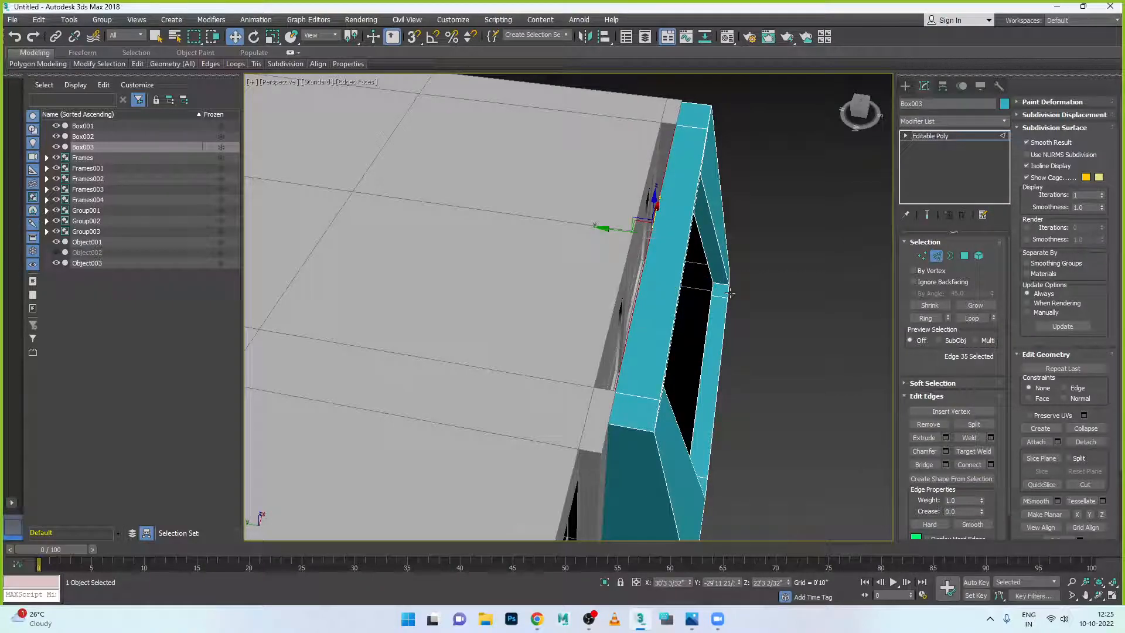
pyautogui.click(945, 438)
pyautogui.moveTo(578, 330); pyautogui.dragTo(623, 381)
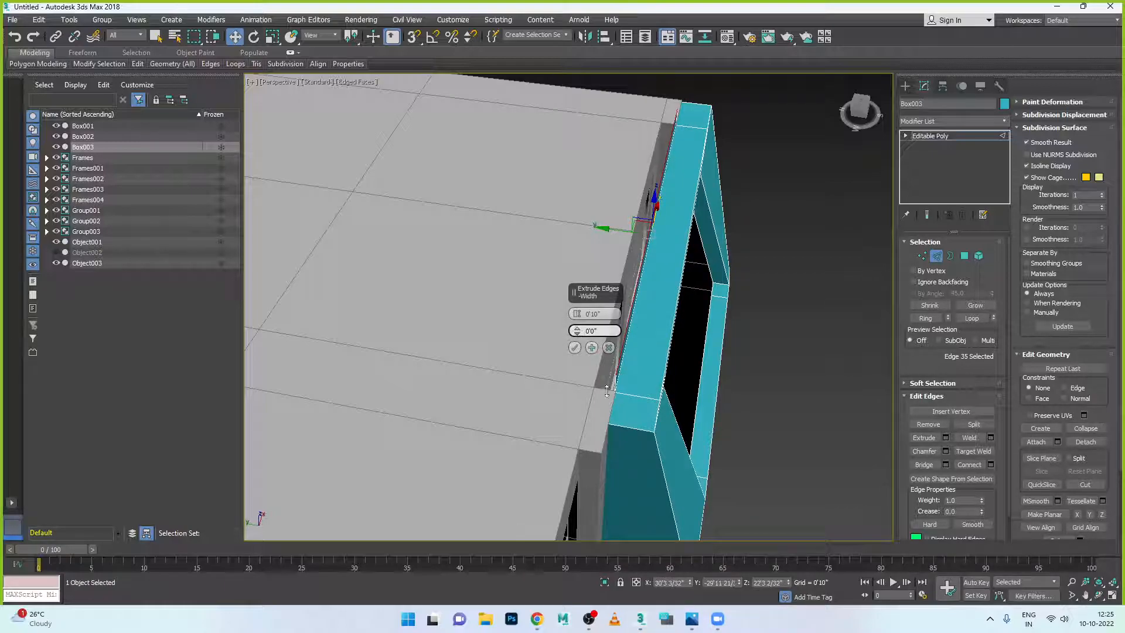
pyautogui.moveTo(578, 317); pyautogui.dragTo(581, 276)
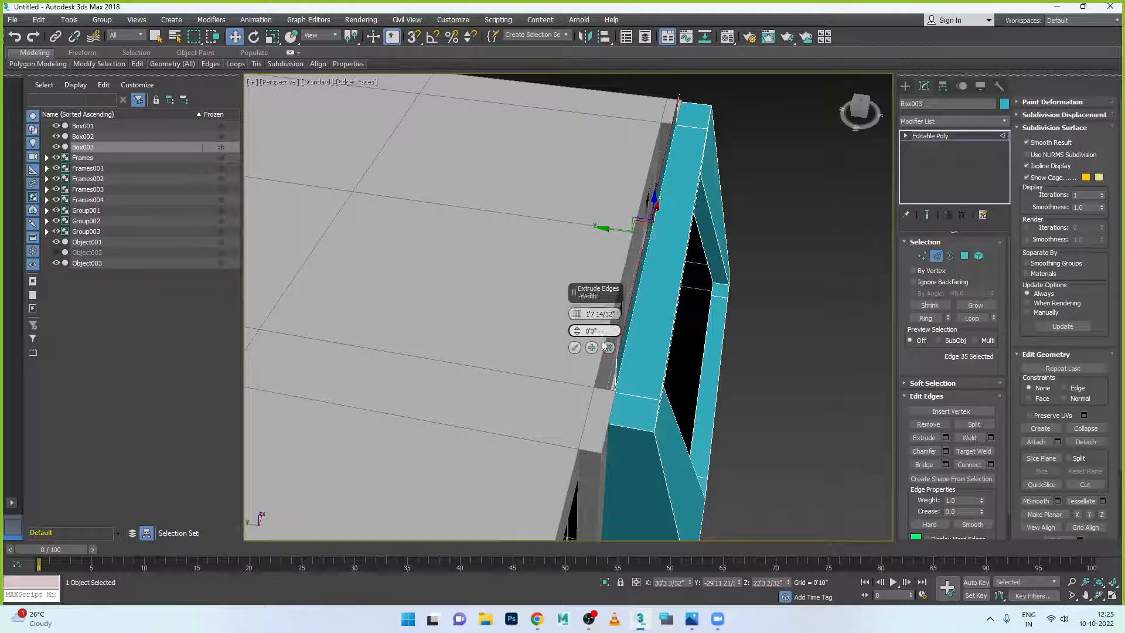
pyautogui.click(609, 347)
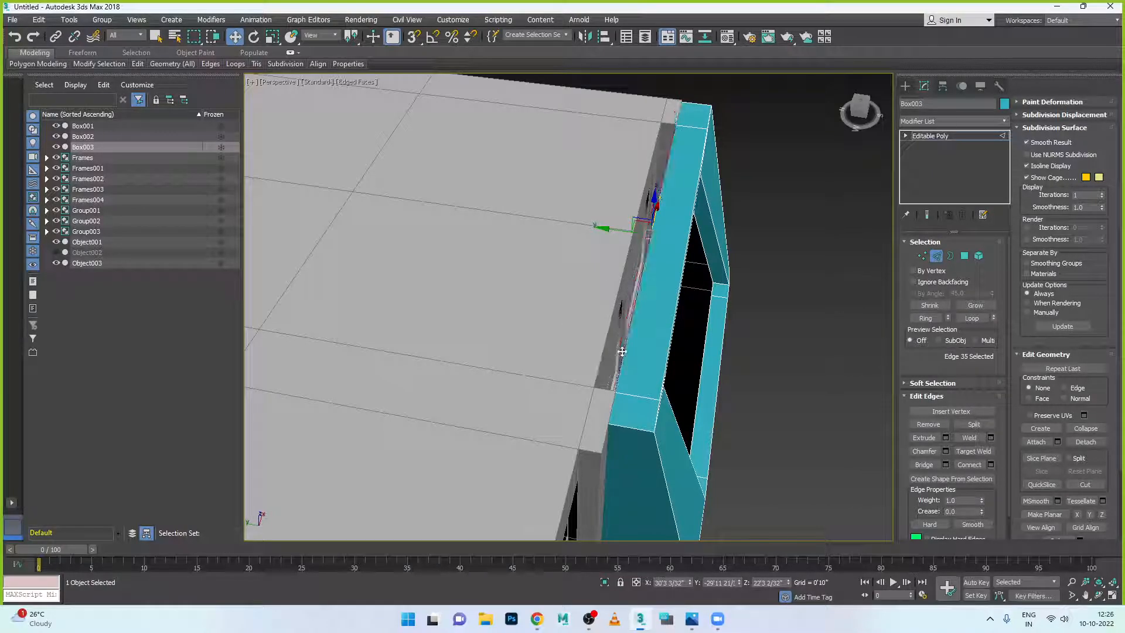
pyautogui.click(945, 438)
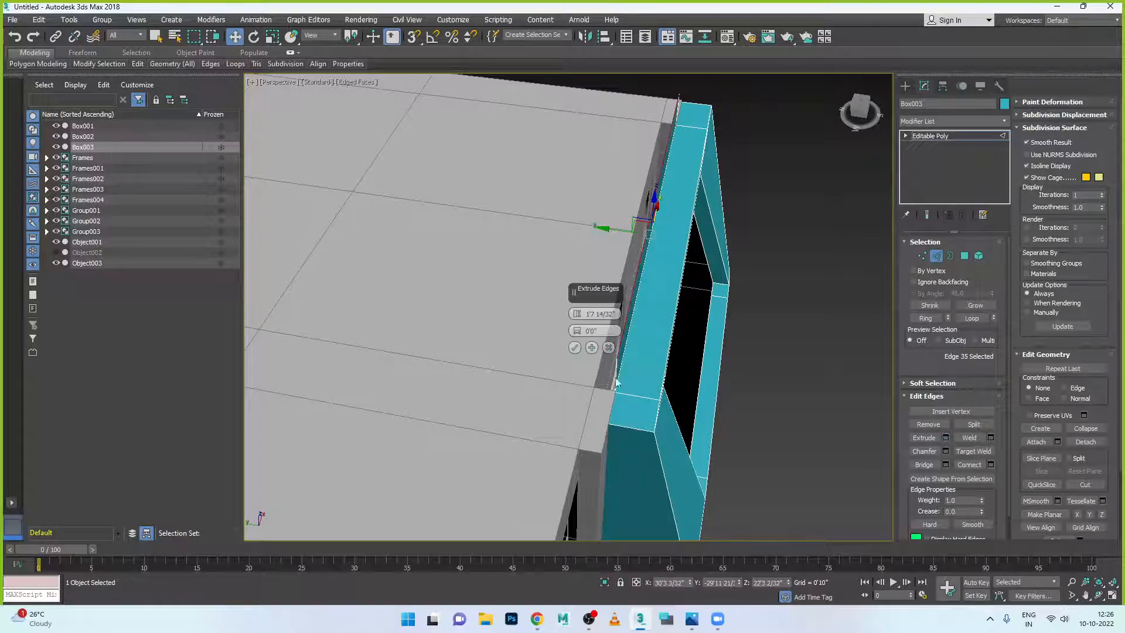
pyautogui.click(575, 348)
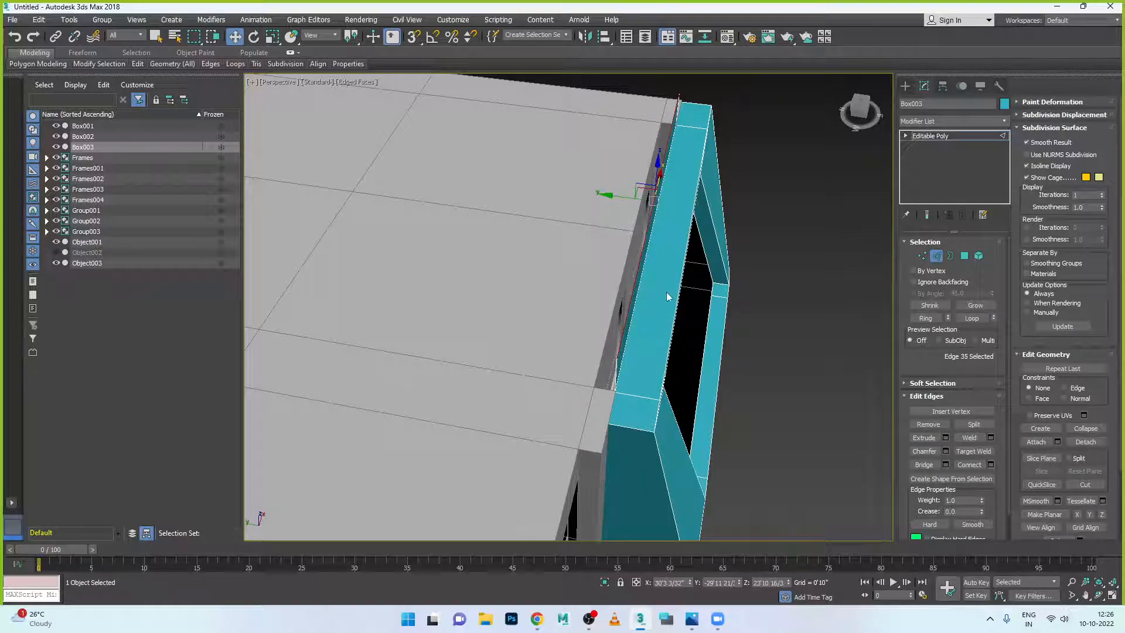
# - Move the extruded edge down and back to close the black gap against the wall
pyautogui.moveTo(614, 198); pyautogui.dragTo(603, 197)
pyautogui.keyDown('alt'); pyautogui.moveTo(665, 211); pyautogui.dragTo(553, 184, button='middle'); pyautogui.keyUp('alt')
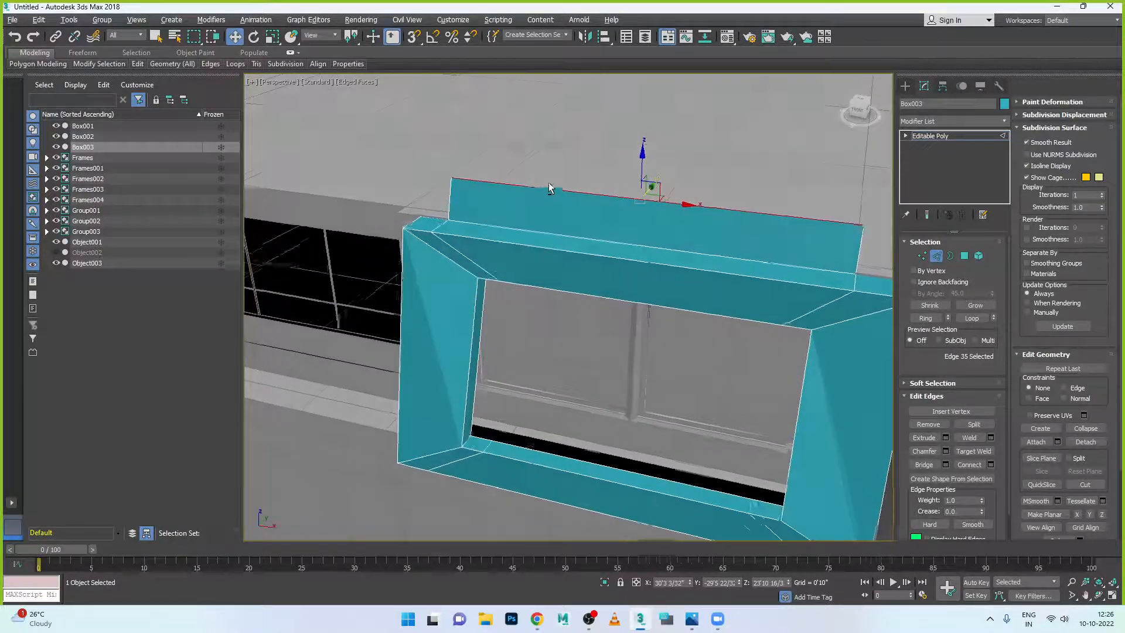
pyautogui.moveTo(649, 182); pyautogui.dragTo(646, 195)
pyautogui.keyDown('alt'); pyautogui.moveTo(686, 277); pyautogui.dragTo(600, 263, button='middle'); pyautogui.keyUp('alt')
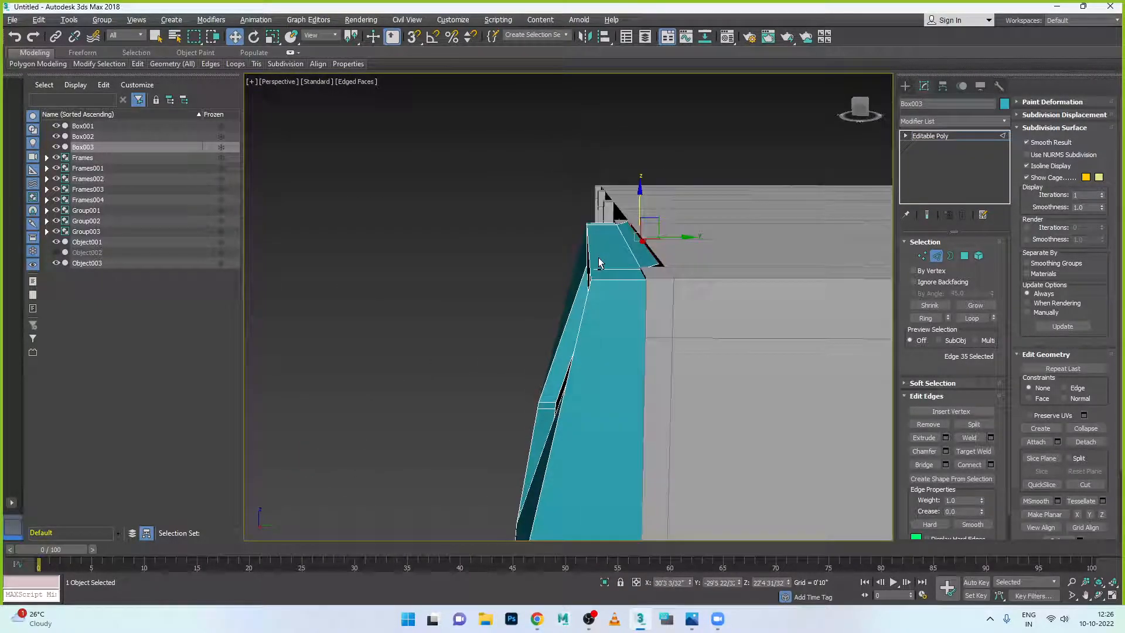
pyautogui.moveTo(640, 205); pyautogui.dragTo(641, 207)
pyautogui.keyDown('alt'); pyautogui.moveTo(641, 206); pyautogui.dragTo(639, 262, button='middle'); pyautogui.keyUp('alt')
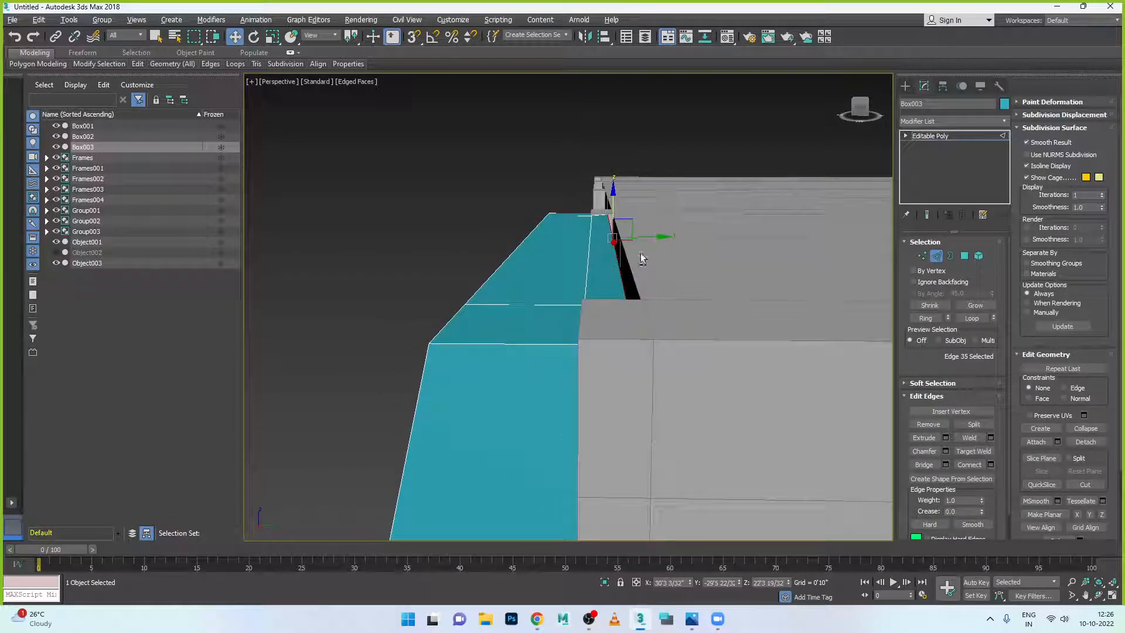
pyautogui.moveTo(656, 239); pyautogui.dragTo(677, 238)
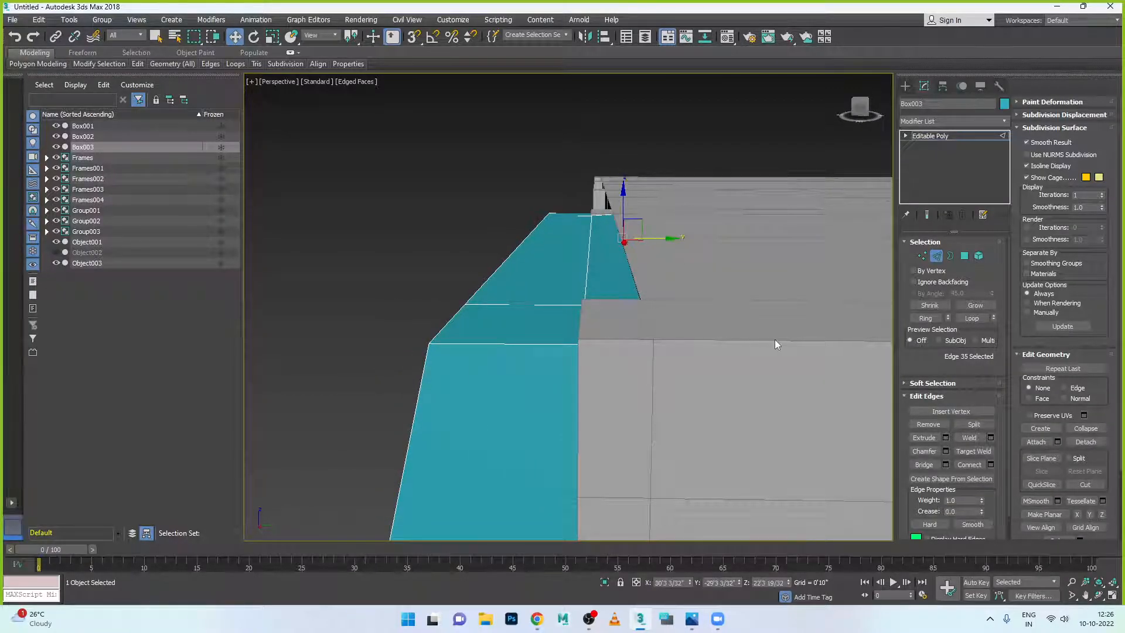
pyautogui.click(936, 255)
# - In the maximised Left view, lower the frame's two top corner vertices to level its top
pyautogui.click(481, 248)
pyautogui.scroll(-5, 480, 248)
pyautogui.keyDown('alt'); pyautogui.moveTo(516, 293); pyautogui.dragTo(539, 331, button='middle'); pyautogui.keyUp('alt')
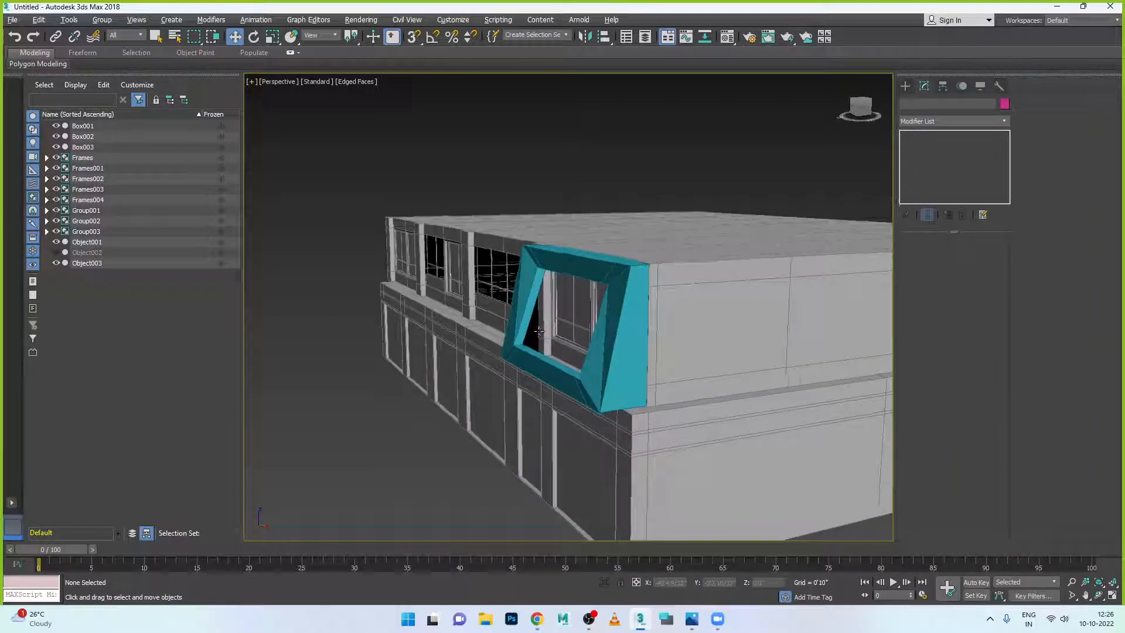
pyautogui.click(539, 331)
pyautogui.scroll(4, 633, 275)
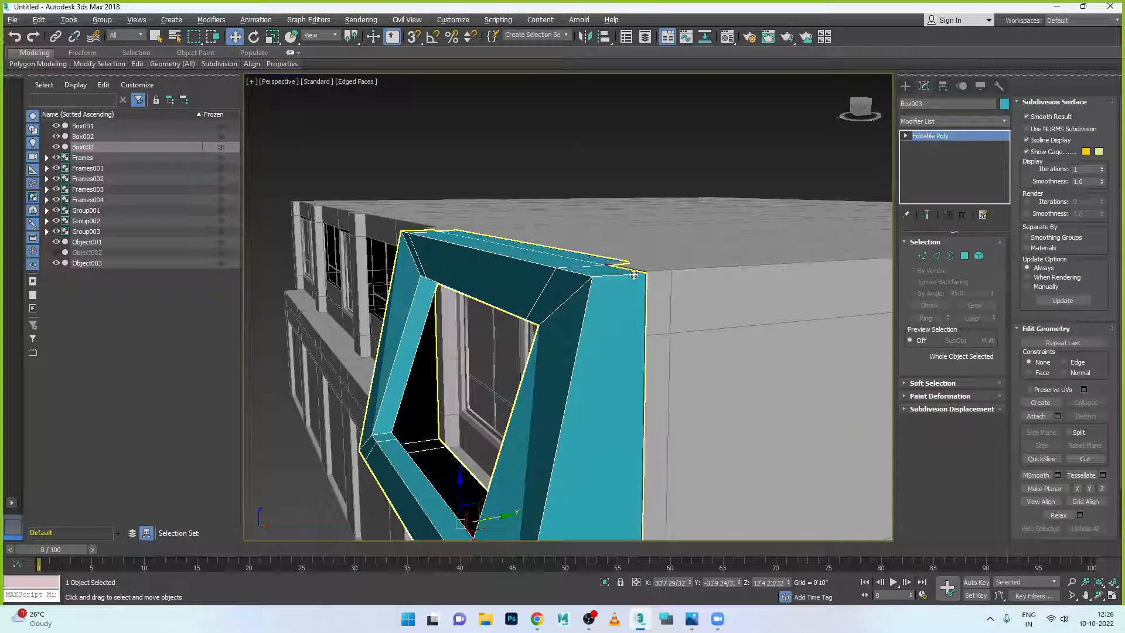
pyautogui.hotkey('alt', 'w')
pyautogui.hotkey('alt', 'w')
pyautogui.hotkey('alt', 'w')
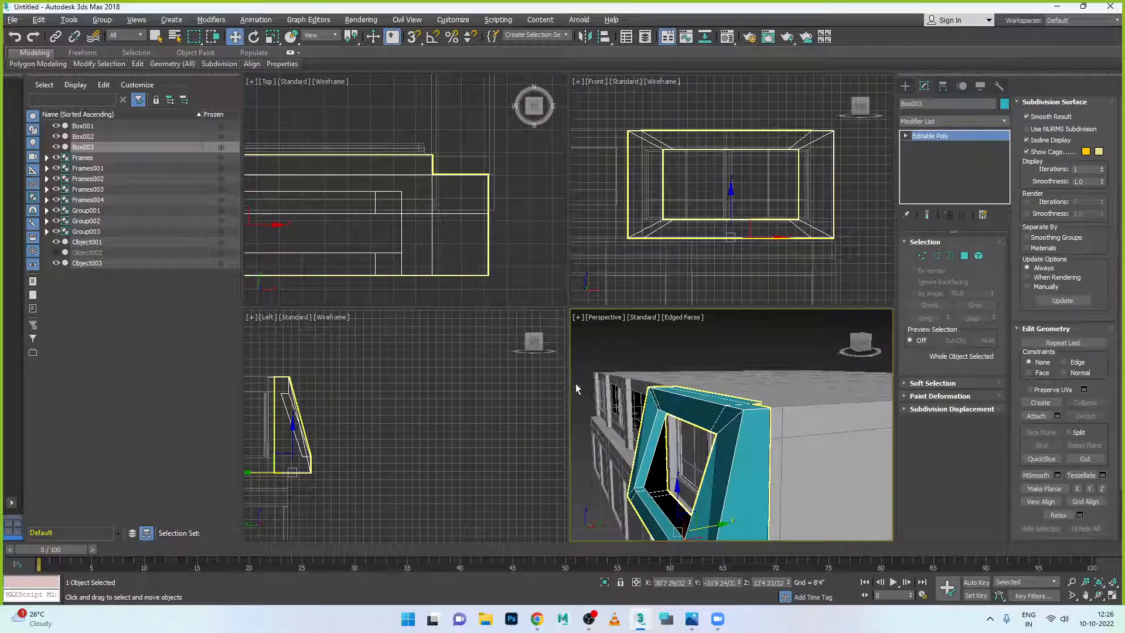
pyautogui.hotkey('alt', 'w')
pyautogui.scroll(5, 331, 240)
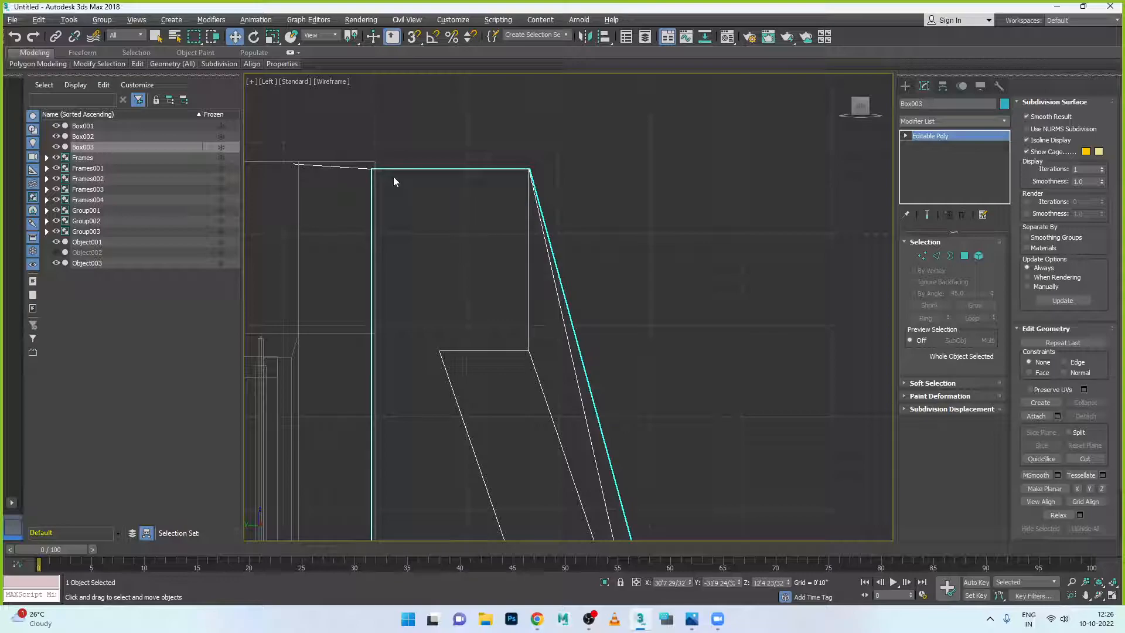
pyautogui.scroll(-2, 394, 178)
pyautogui.scroll(5, 342, 174)
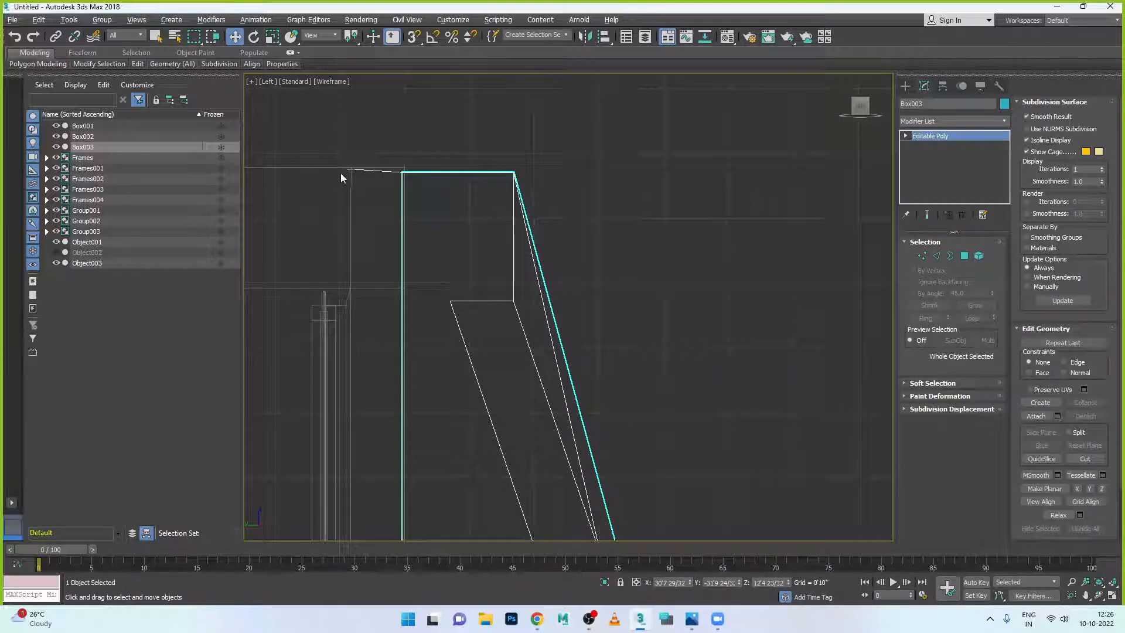
pyautogui.press('1')
pyautogui.moveTo(370, 142); pyautogui.dragTo(335, 187)
pyautogui.moveTo(344, 143); pyautogui.dragTo(347, 142)
pyautogui.click(924, 261)
# - Lift the whole window frame up slightly
pyautogui.scroll(-2, 674, 304)
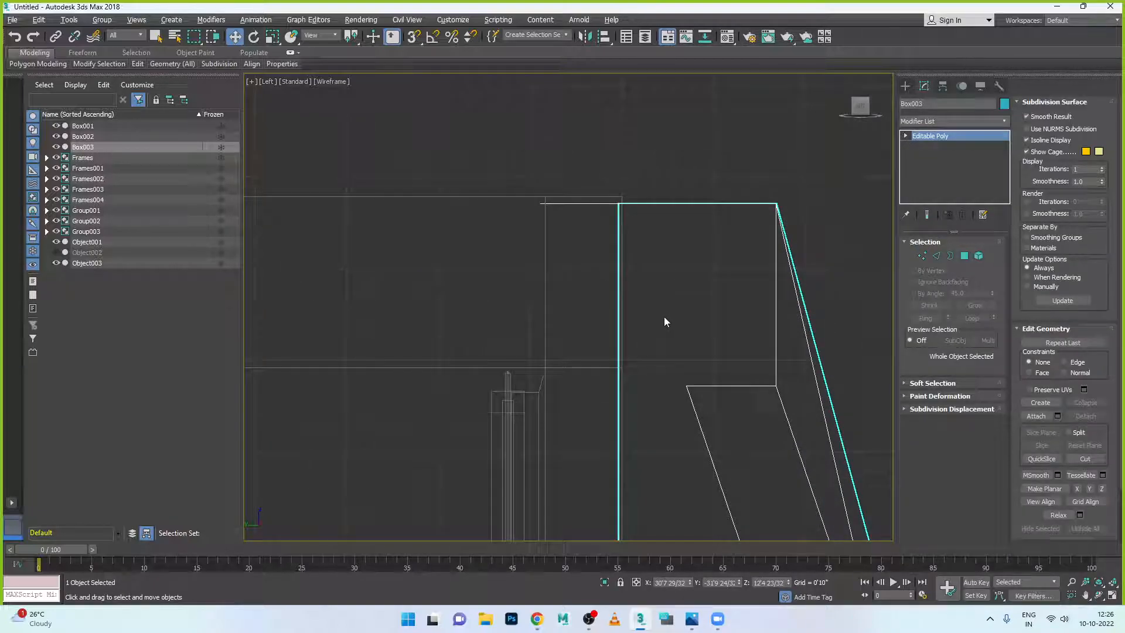
pyautogui.scroll(-3, 721, 427)
pyautogui.scroll(-1, 732, 360)
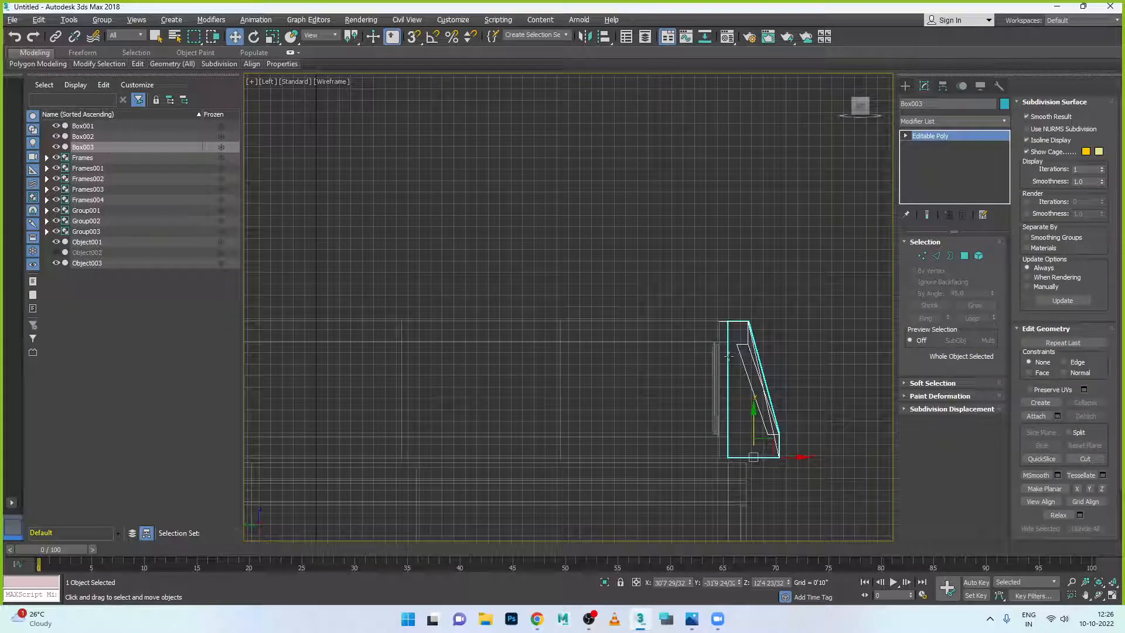
pyautogui.scroll(2, 730, 368)
pyautogui.scroll(2, 726, 382)
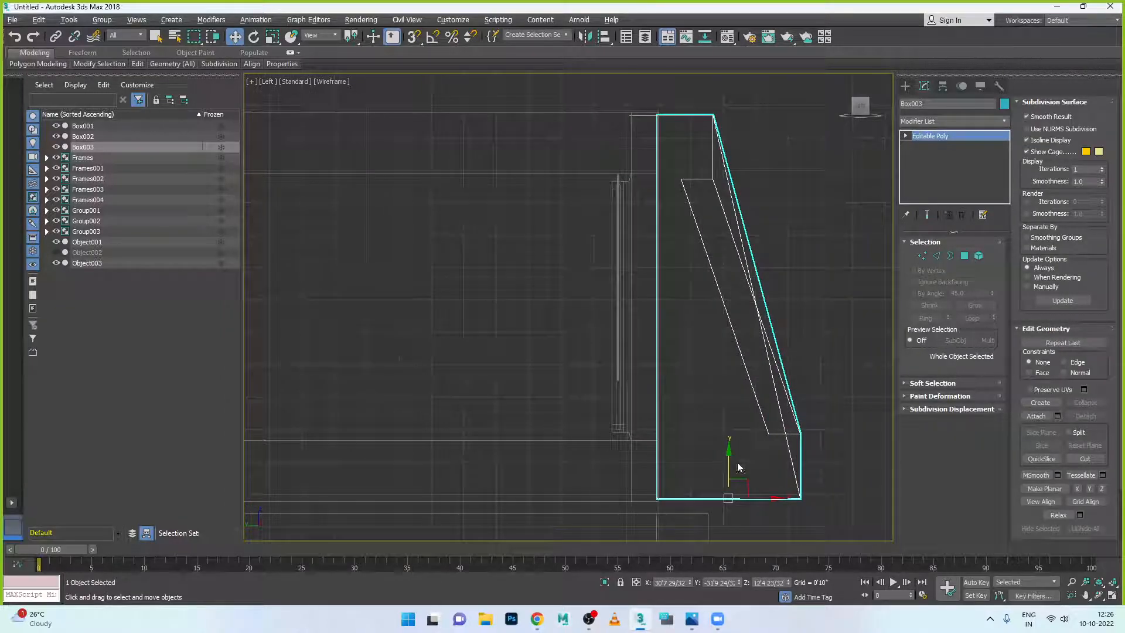
pyautogui.moveTo(728, 451); pyautogui.dragTo(729, 460)
pyautogui.scroll(5, 670, 93)
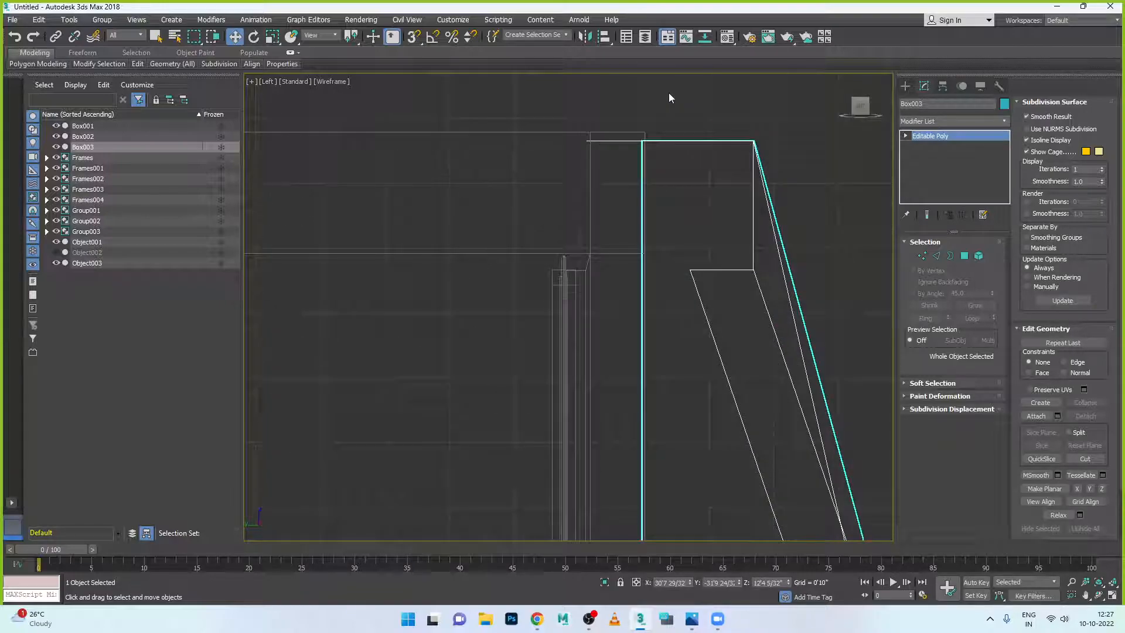
# - Snap the frame's twelve top vertices onto the building's top edge with 3D Snap on
pyautogui.press('1')
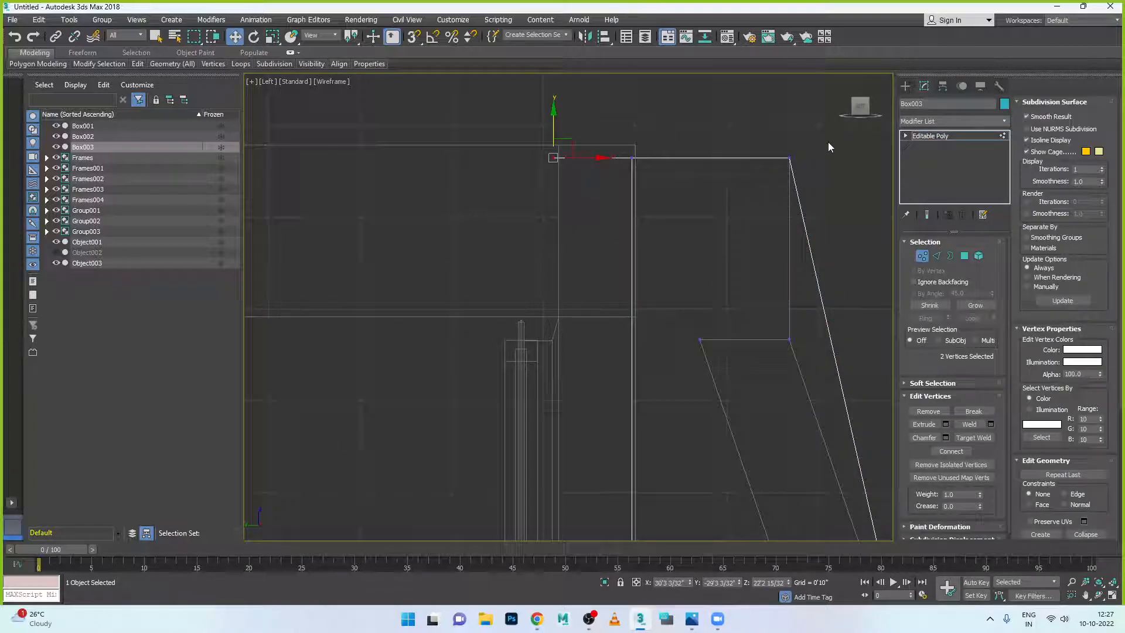
pyautogui.moveTo(524, 191); pyautogui.dragTo(524, 191)
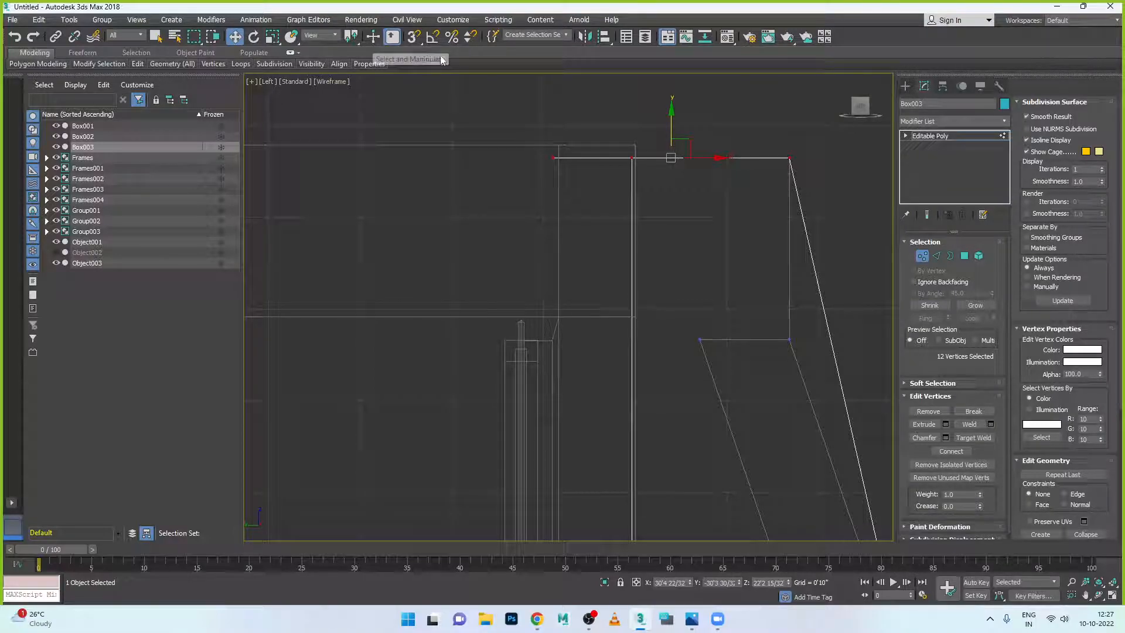
pyautogui.click(414, 37)
pyautogui.moveTo(679, 146)
pyautogui.mouseDown()
pyautogui.moveTo(672, 109)
pyautogui.moveTo(675, 145)
pyautogui.mouseUp()
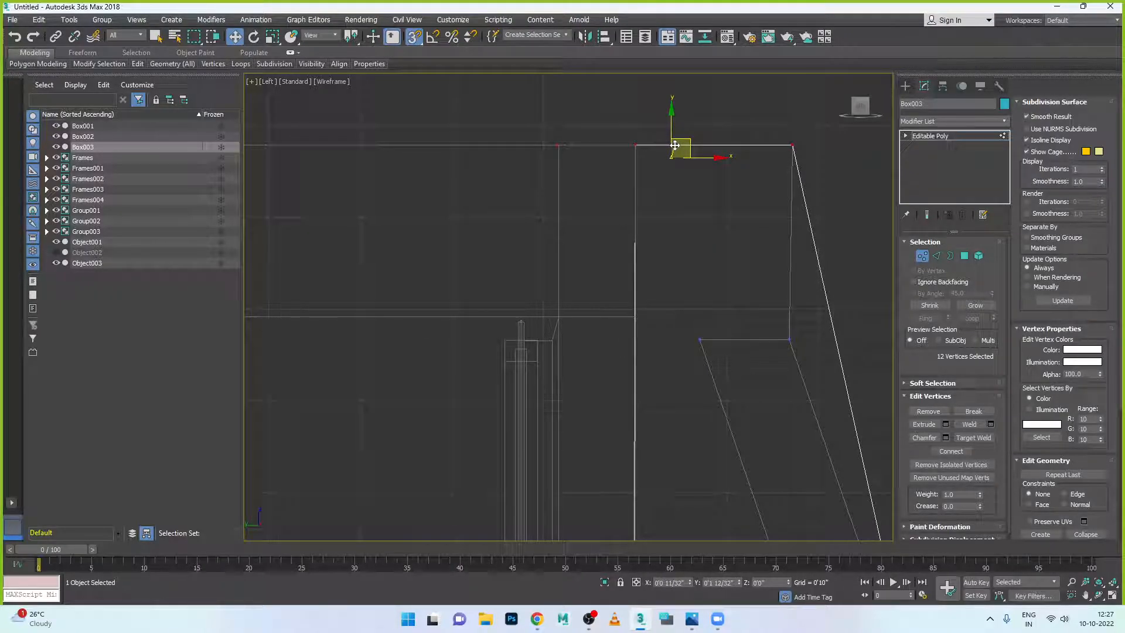
pyautogui.click(922, 256)
pyautogui.scroll(-3, 798, 251)
pyautogui.hotkey('alt', 'w')
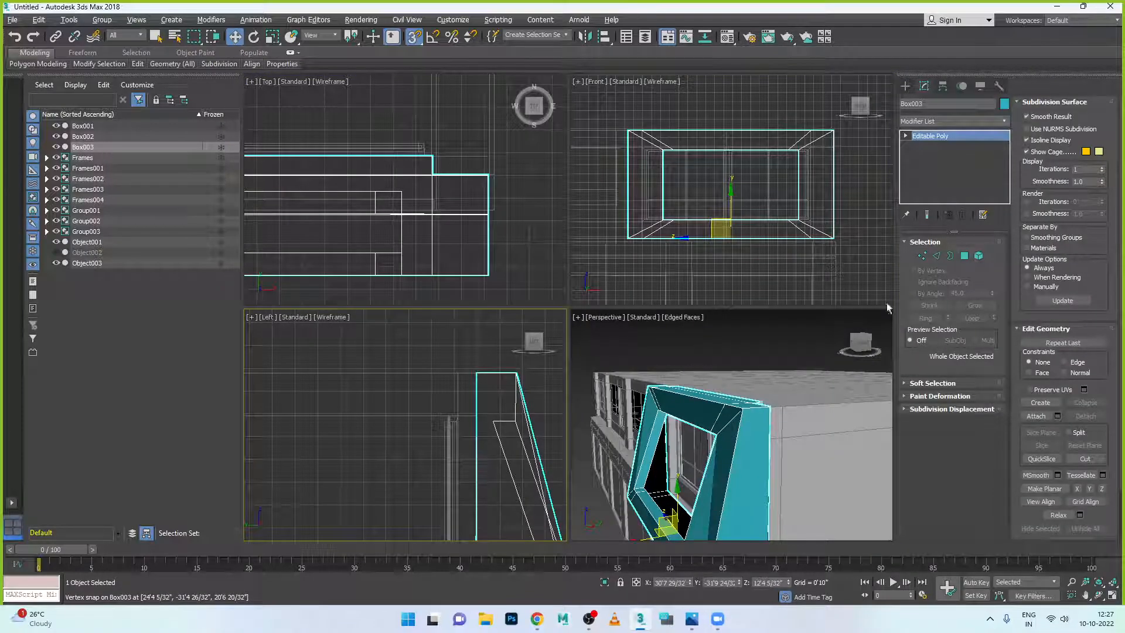
pyautogui.hotkey('alt', 'w')
pyautogui.hotkey('alt', 'w')
pyautogui.rightClick(779, 319)
pyautogui.hotkey('alt', 'w')
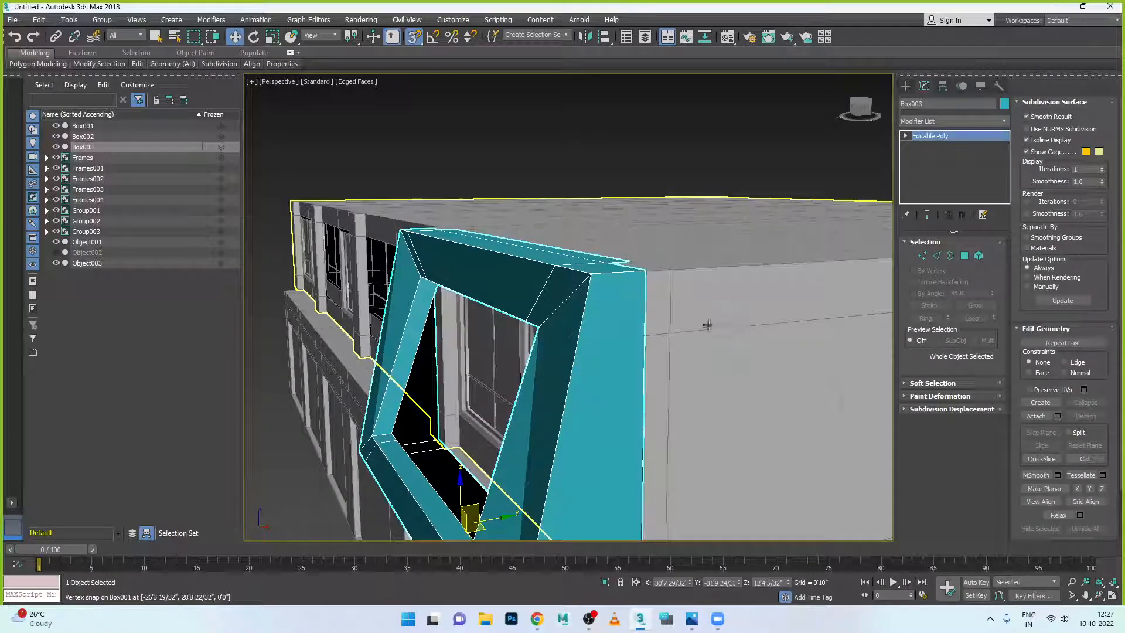
pyautogui.click(695, 215)
pyautogui.keyDown('alt'); pyautogui.moveTo(695, 215); pyautogui.dragTo(697, 328, button='middle'); pyautogui.keyUp('alt')
pyautogui.scroll(-5, 724, 330)
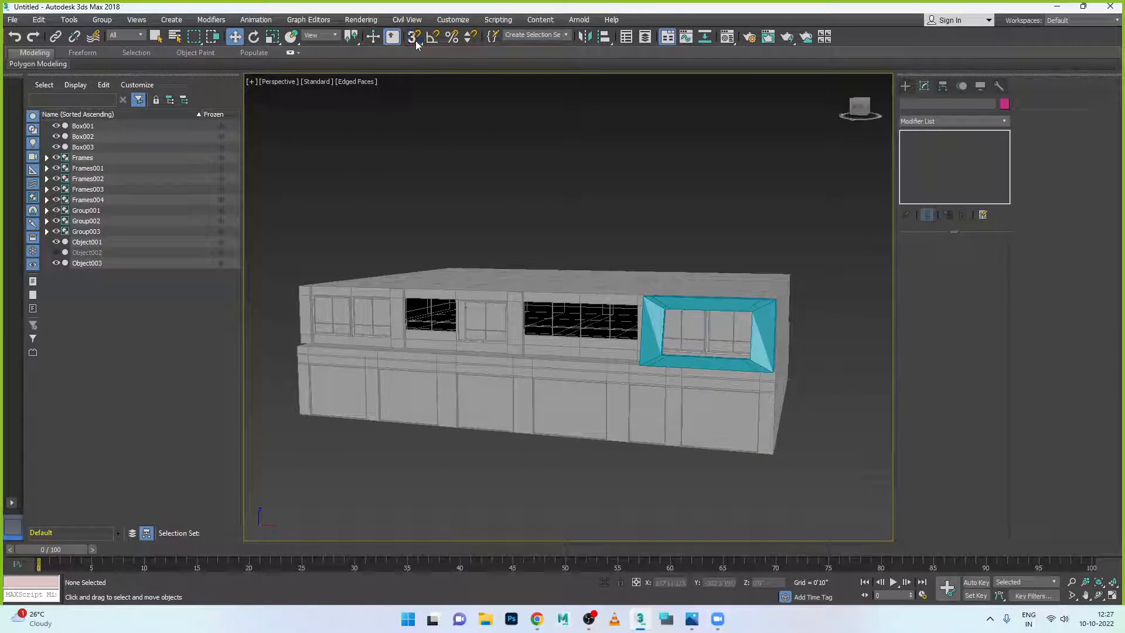
# - Select the upper floor parts, then raise the roof slab to check beneath and undo it
pyautogui.scroll(-2, 783, 347)
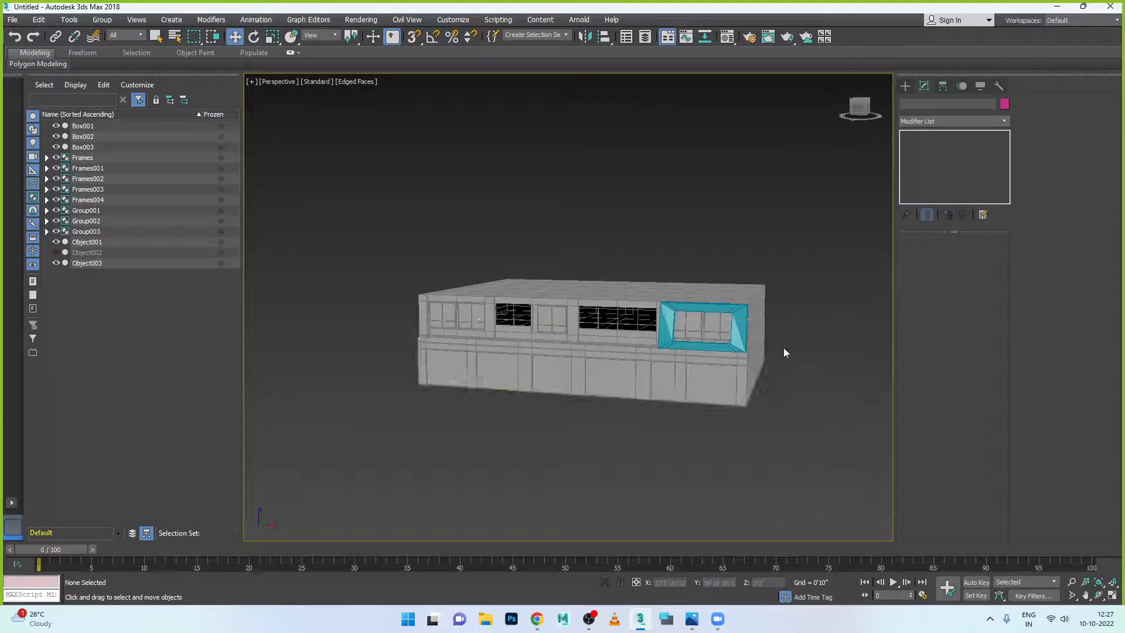
pyautogui.keyDown('alt'); pyautogui.moveTo(743, 379); pyautogui.dragTo(692, 337, button='middle'); pyautogui.keyUp('alt')
pyautogui.moveTo(378, 262); pyautogui.dragTo(762, 348)
pyautogui.keyDown('alt'); pyautogui.moveTo(771, 377); pyautogui.dragTo(746, 417, button='middle'); pyautogui.keyUp('alt')
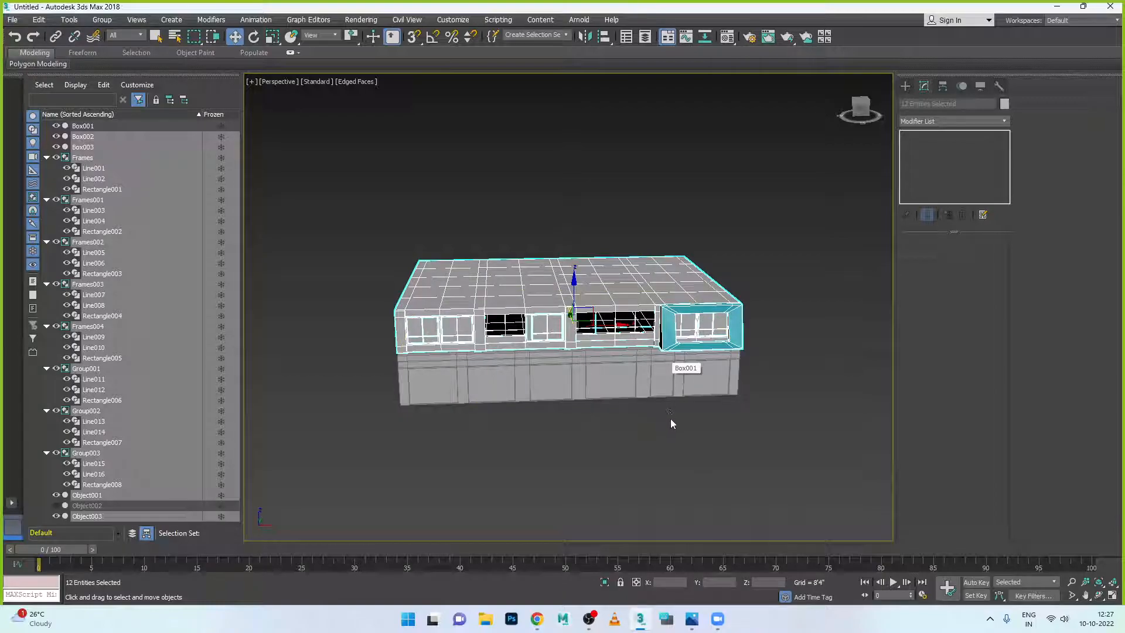
pyautogui.click(671, 422)
pyautogui.click(561, 269)
pyautogui.moveTo(561, 269); pyautogui.dragTo(561, 176)
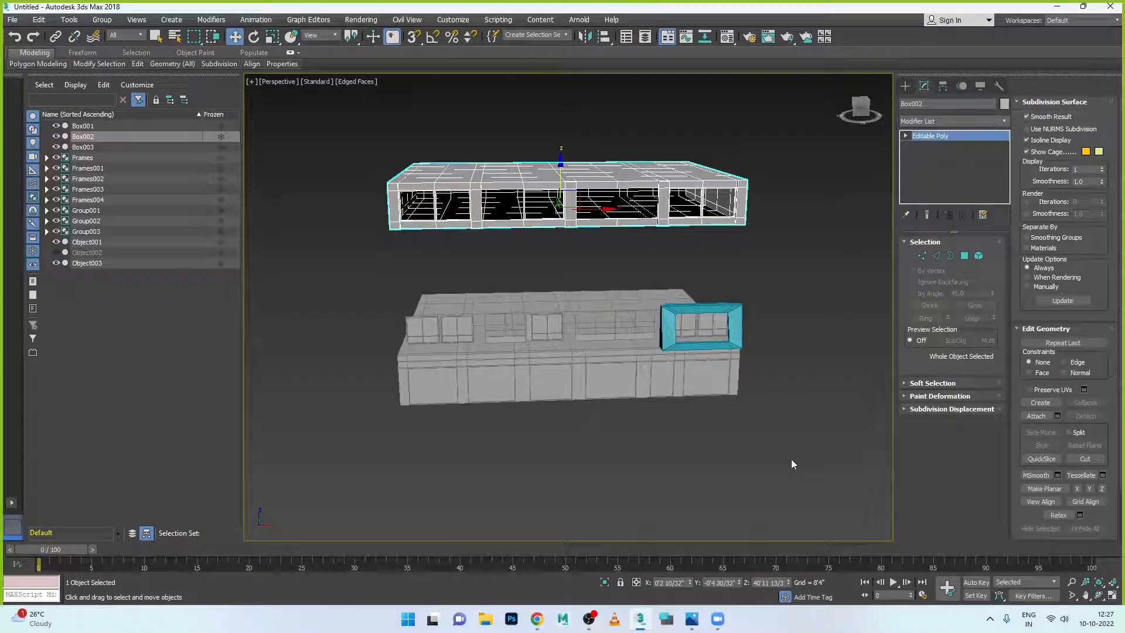
pyautogui.hotkey('ctrl', 'z')
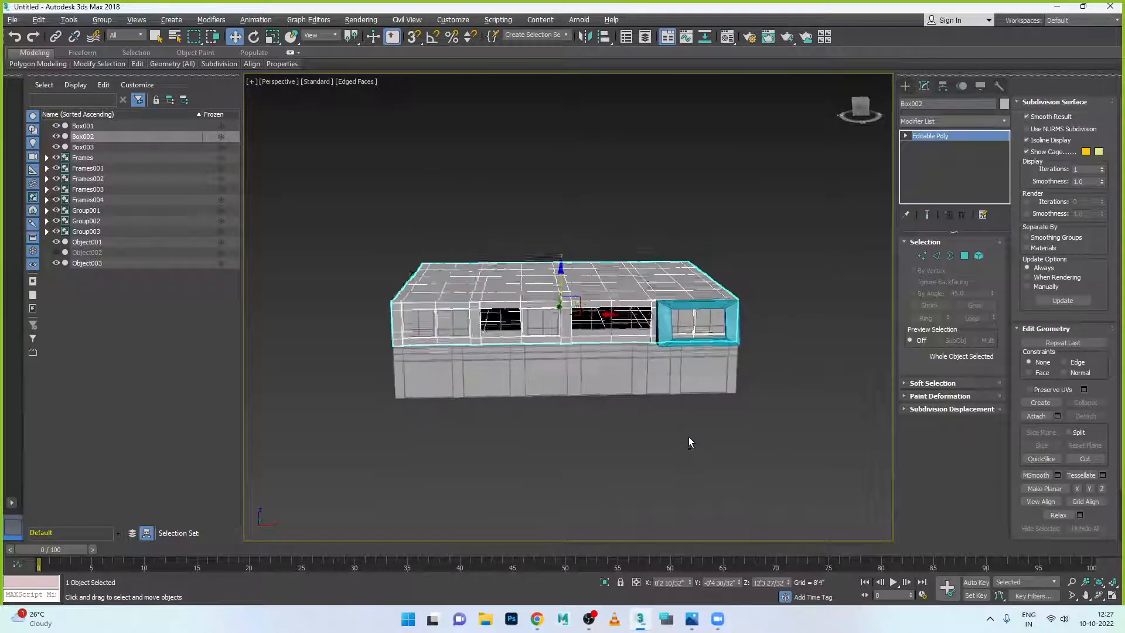
# - In the flat Front view, window-select all twelve upper-floor pieces including the slanted frame
pyautogui.hotkey('shift', 'z')
pyautogui.hotkey('shift', 'z')
pyautogui.moveTo(362, 250); pyautogui.dragTo(754, 305)
pyautogui.keyDown('alt'); pyautogui.moveTo(623, 409); pyautogui.dragTo(674, 416, button='middle'); pyautogui.keyUp('alt')
# - Group the selected upper-floor pieces under the name 'Floor'
pyautogui.click(102, 19)
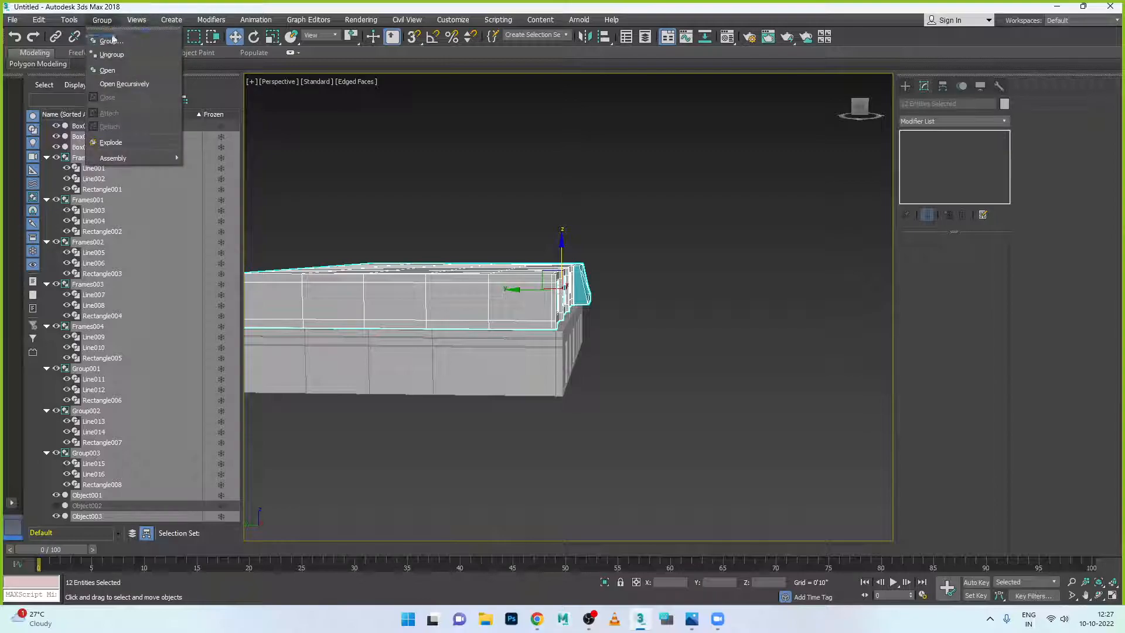
pyautogui.click(111, 41)
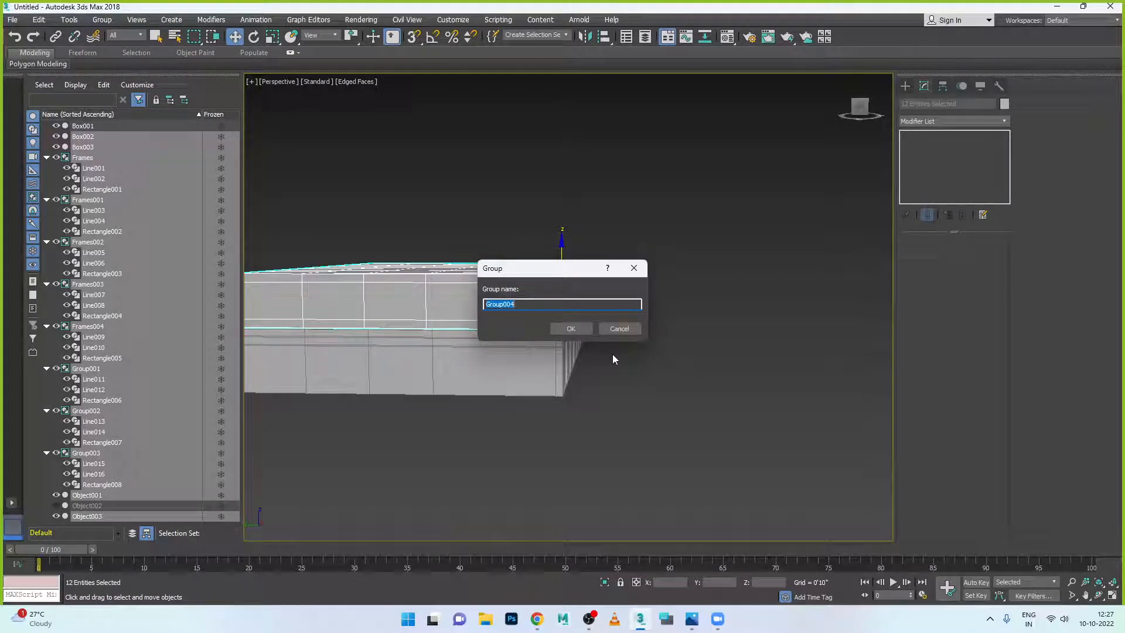
pyautogui.write('2')
pyautogui.write('Floor')
pyautogui.press('Return')
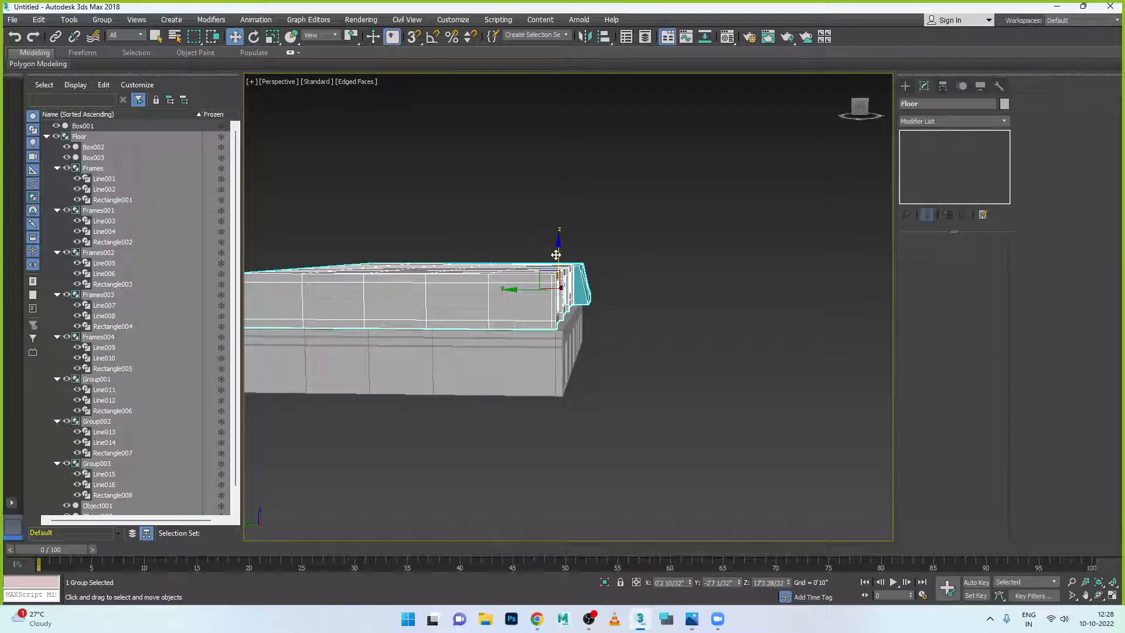
# - From the windowed front view, Shift-drag the Floor group upward to clone 10 instanced copies
pyautogui.keyDown('alt'); pyautogui.moveTo(559, 255); pyautogui.dragTo(583, 287, button='middle'); pyautogui.keyUp('alt')
pyautogui.scroll(3, 582, 287)
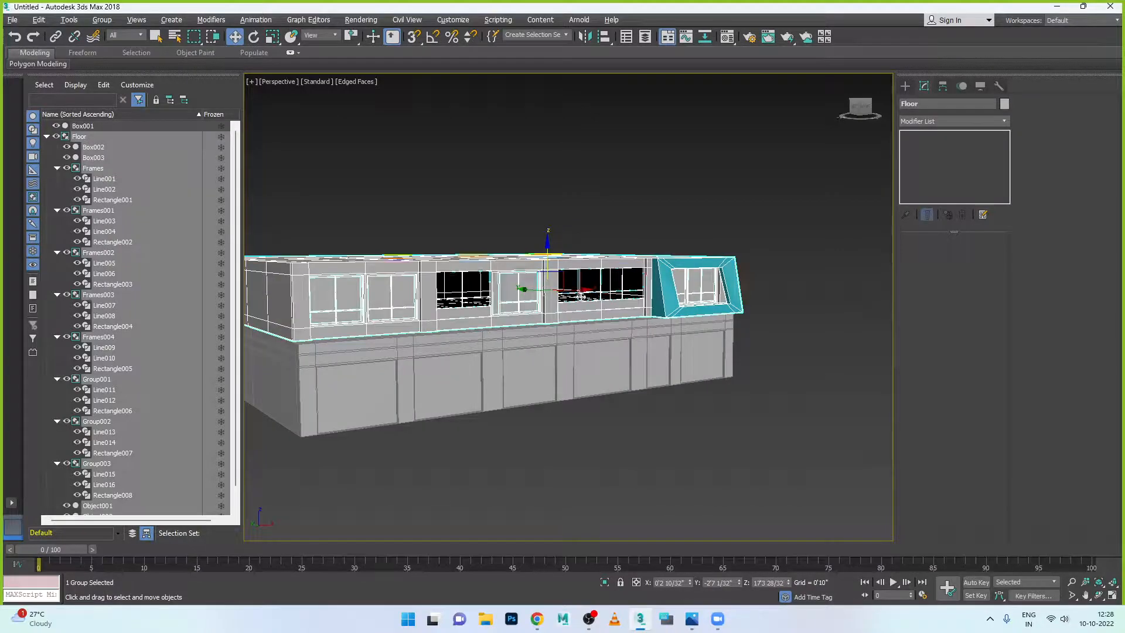
pyautogui.moveTo(547, 245)
pyautogui.keyDown('shift'); pyautogui.mouseDown()
pyautogui.moveTo(557, 171)
pyautogui.moveTo(563, 184)
pyautogui.mouseUp(); pyautogui.keyUp('shift')
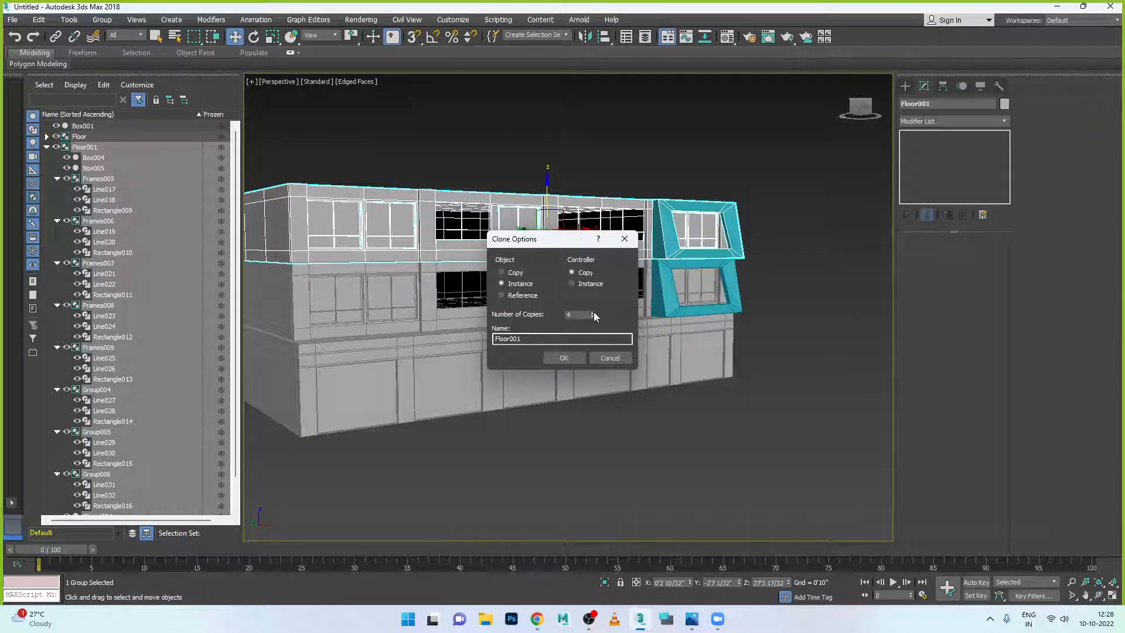
# - Confirm the ten instanced copies Floor001–Floor010, deselect, and orbit around the finished tower
pyautogui.click(563, 358)
pyautogui.scroll(-5, 626, 394)
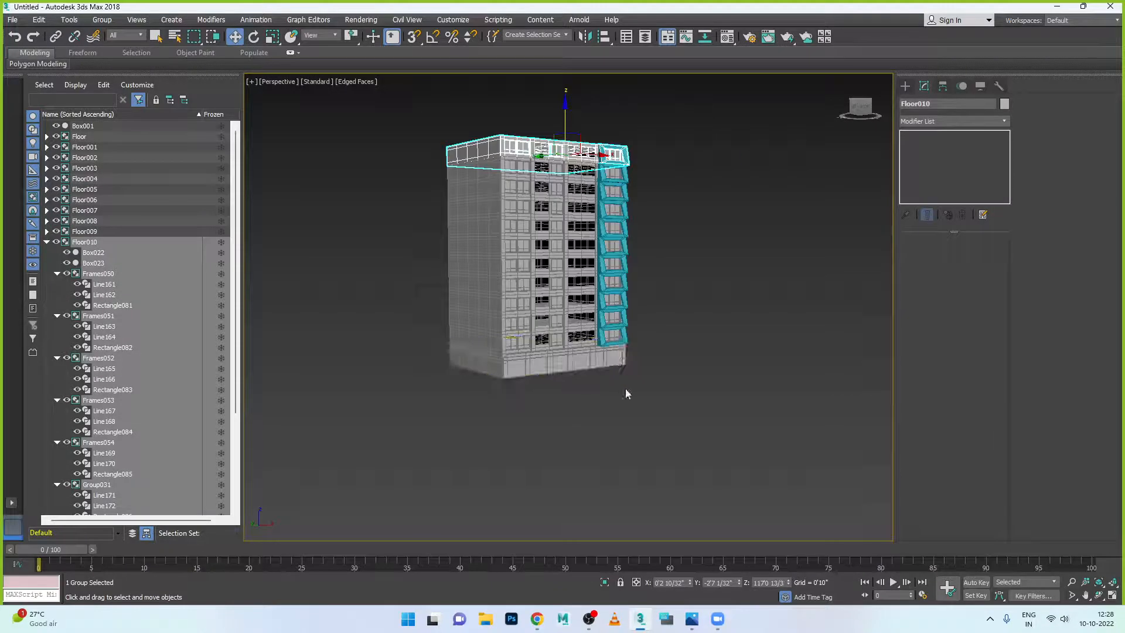
pyautogui.click(662, 388)
pyautogui.keyDown('alt'); pyautogui.moveTo(684, 405); pyautogui.dragTo(712, 419, button='middle'); pyautogui.keyUp('alt')
pyautogui.scroll(5, 661, 342)
pyautogui.scroll(-8, 726, 422)
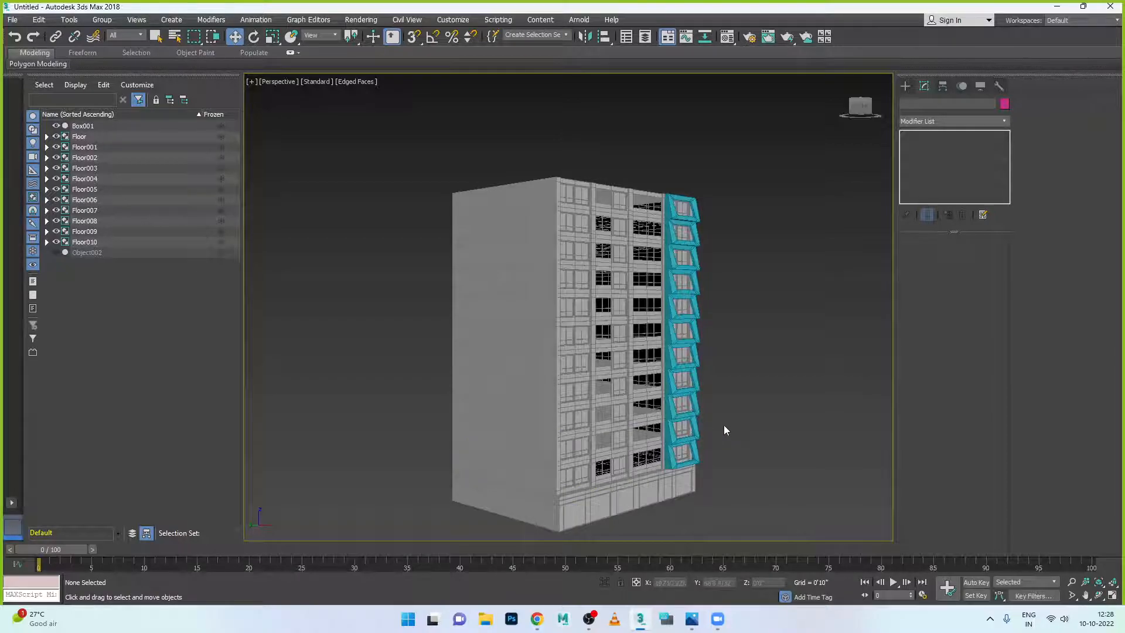
# - Select every tower object, including the cyan window frames, and set their object colour to grey
pyautogui.moveTo(510, 165); pyautogui.dragTo(715, 538)
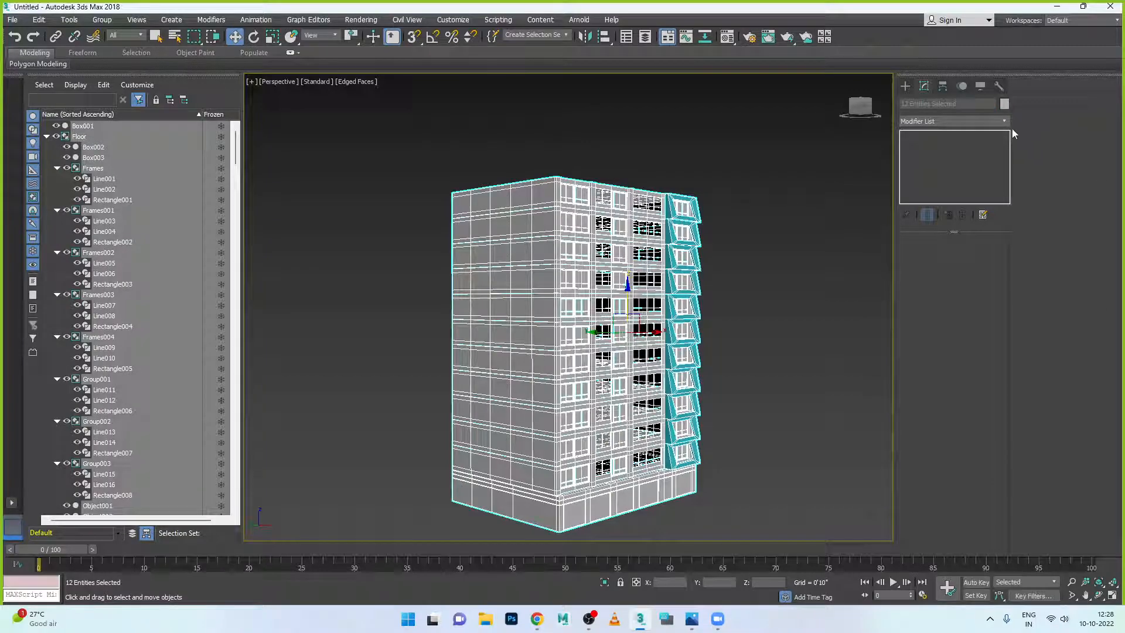
pyautogui.click(1005, 104)
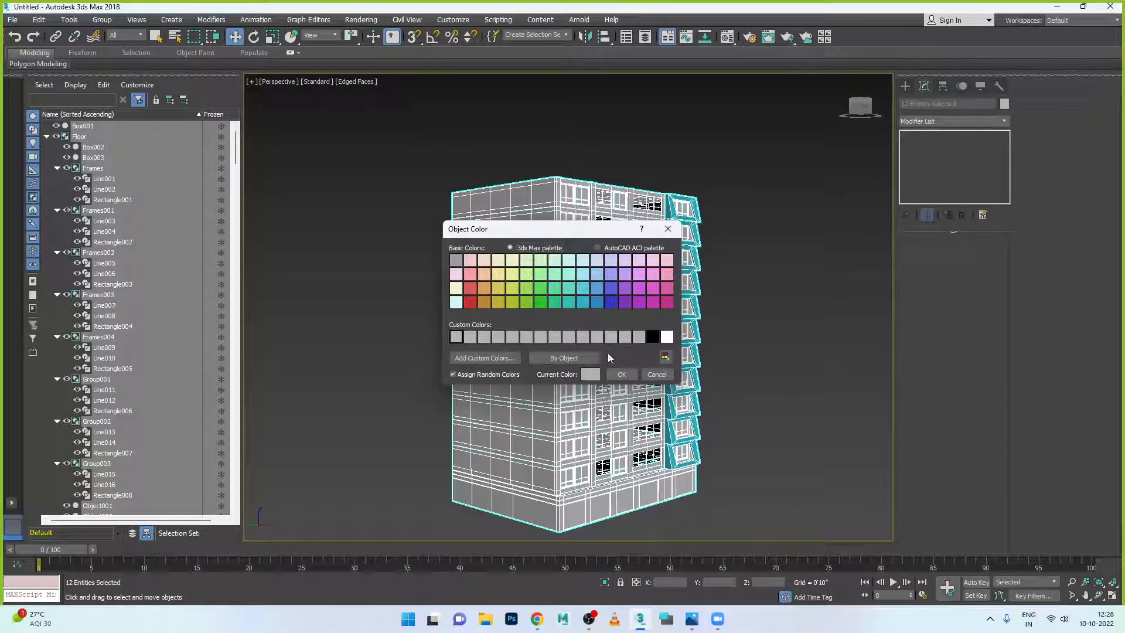
pyautogui.click(622, 375)
pyautogui.click(774, 378)
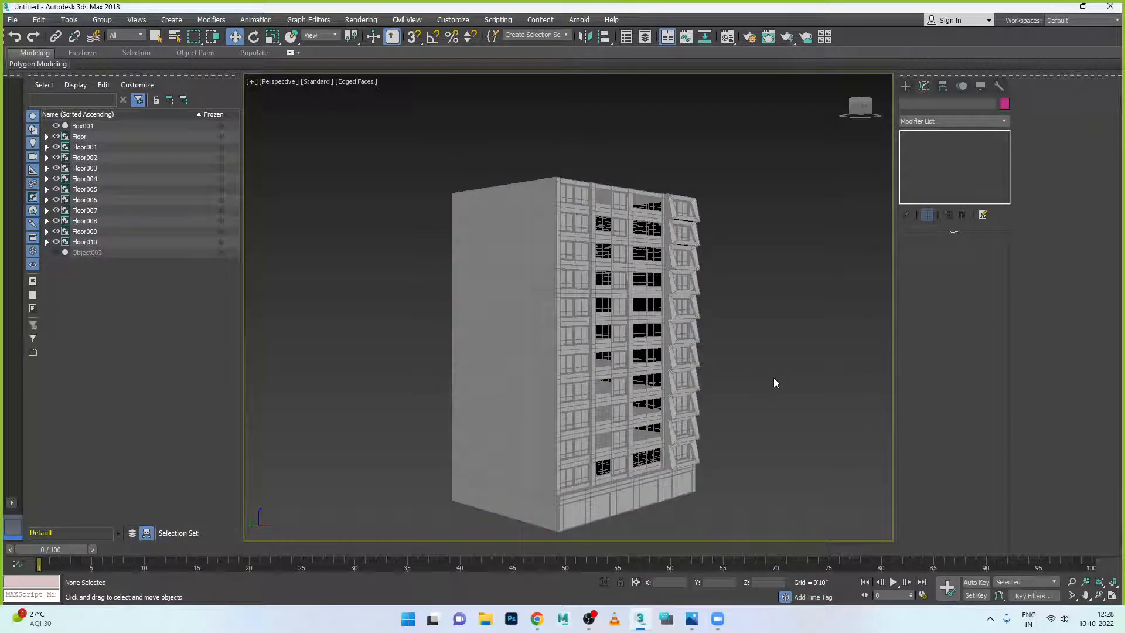
pyautogui.scroll(-3, 773, 379)
pyautogui.scroll(8, 780, 417)
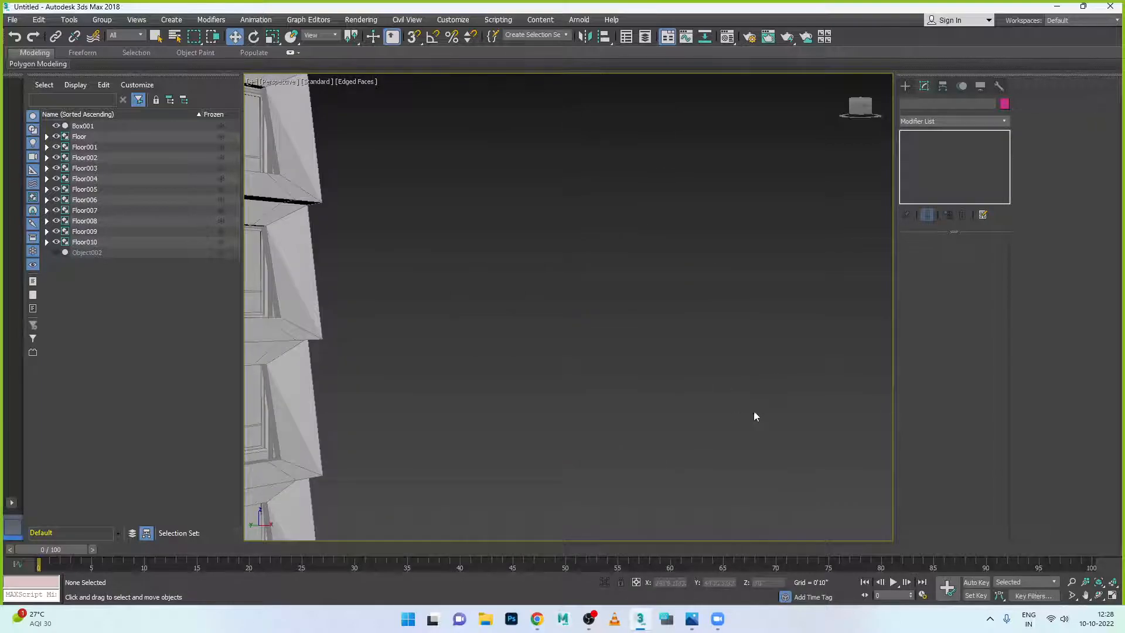
pyautogui.scroll(-5, 764, 416)
pyautogui.scroll(1, 645, 451)
pyautogui.scroll(-6, 741, 410)
# - Recentre the view, select the ground-level Floor group and view it from above
pyautogui.moveTo(736, 430); pyautogui.dragTo(610, 422, button='middle')
pyautogui.scroll(4, 645, 424)
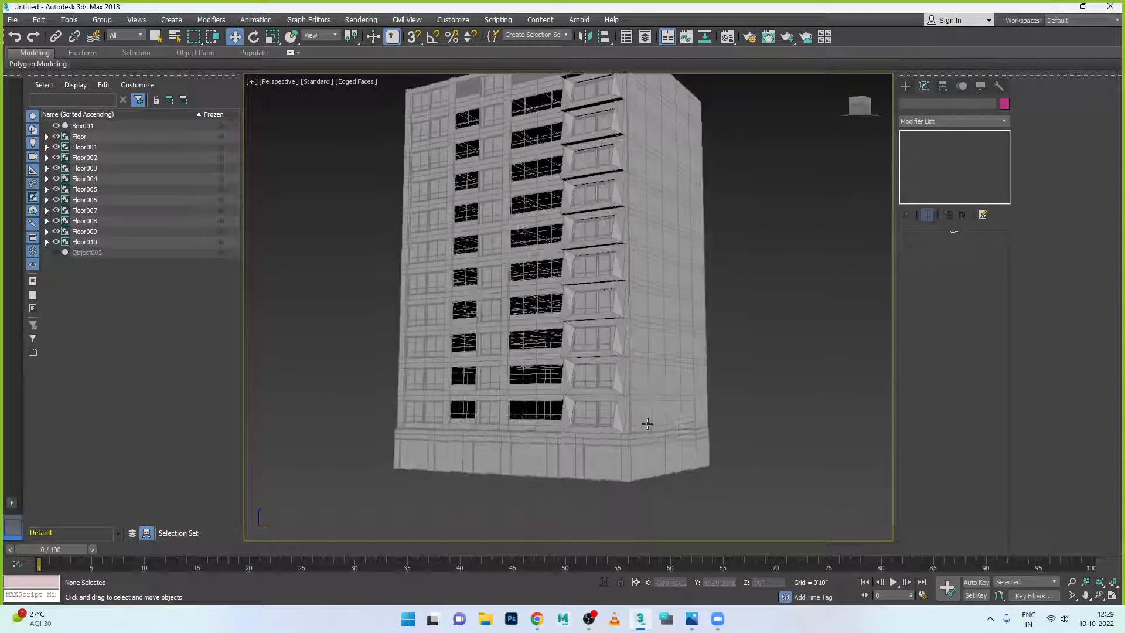
pyautogui.click(608, 420)
pyautogui.keyDown('alt'); pyautogui.moveTo(695, 329); pyautogui.dragTo(776, 381, button='middle'); pyautogui.keyUp('alt')
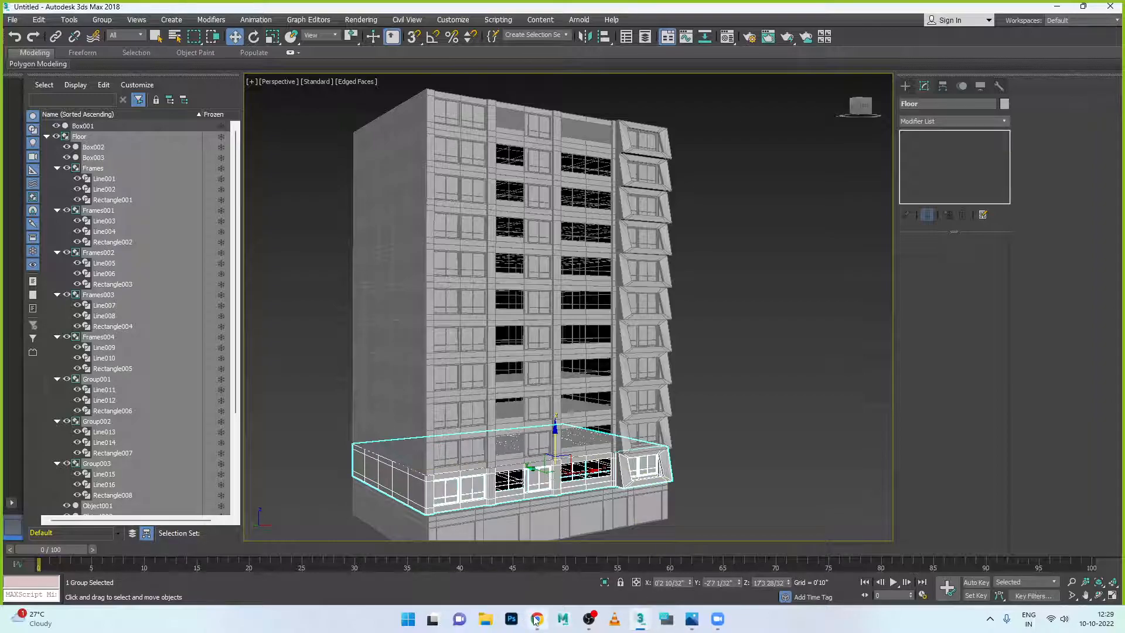
pyautogui.moveTo(536, 618)
pyautogui.click(670, 604)
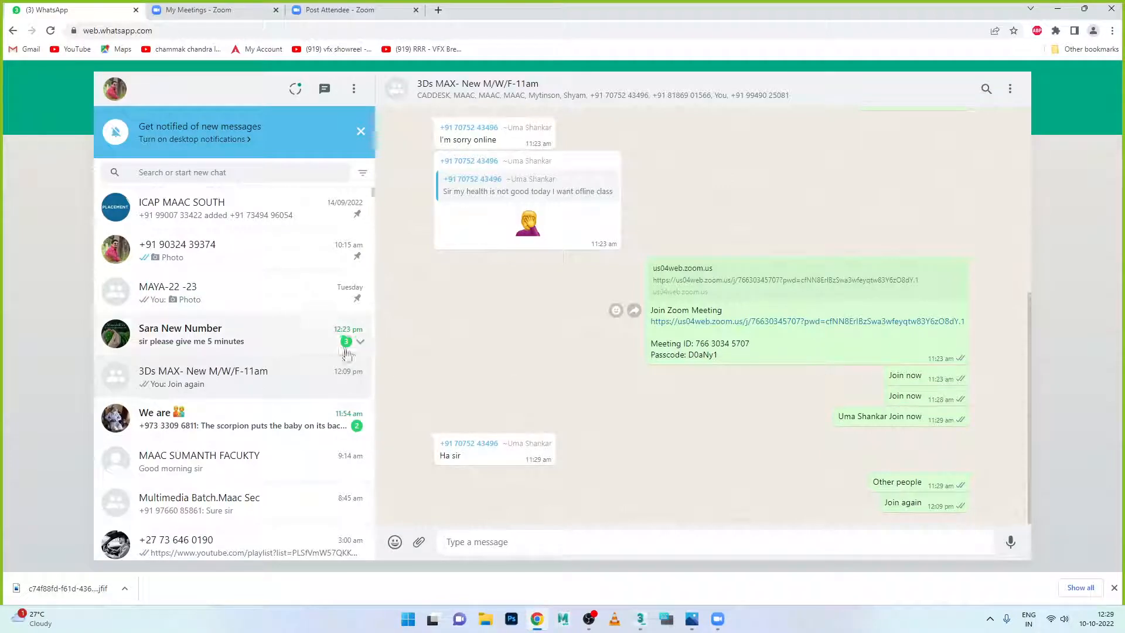
pyautogui.click(258, 254)
pyautogui.click(824, 359)
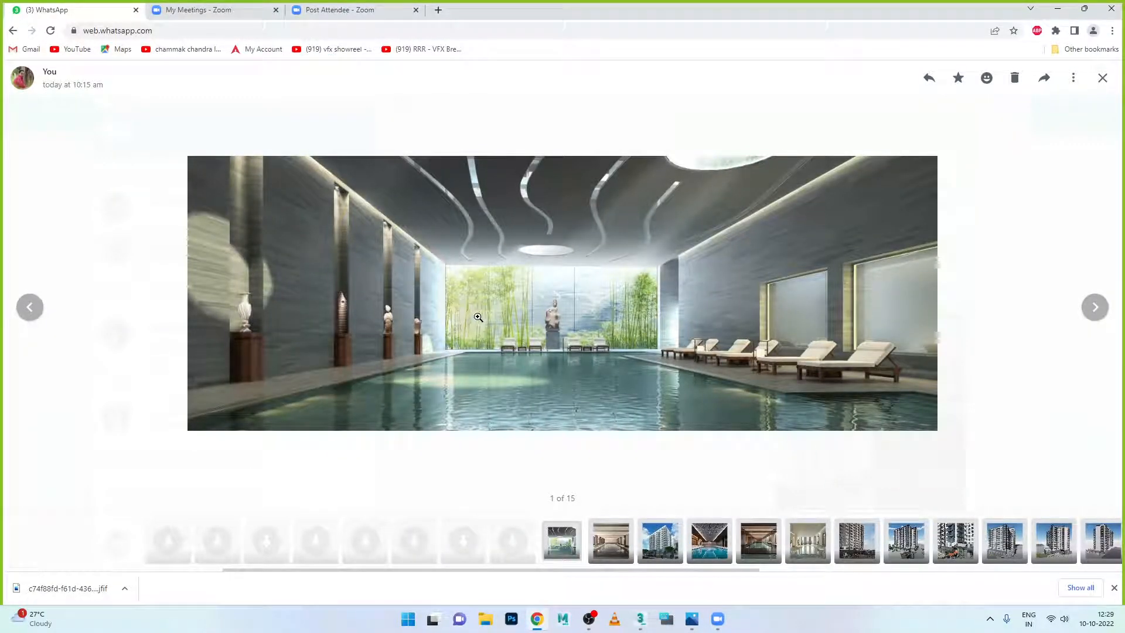
pyautogui.click(1096, 309)
pyautogui.click(1096, 308)
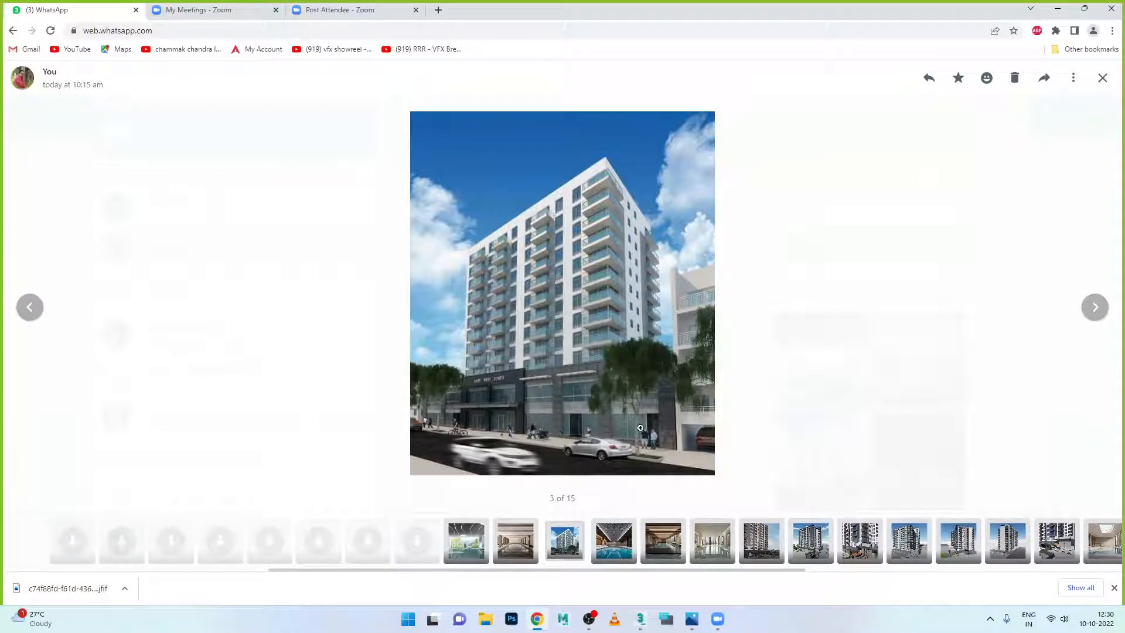
pyautogui.click(1094, 308)
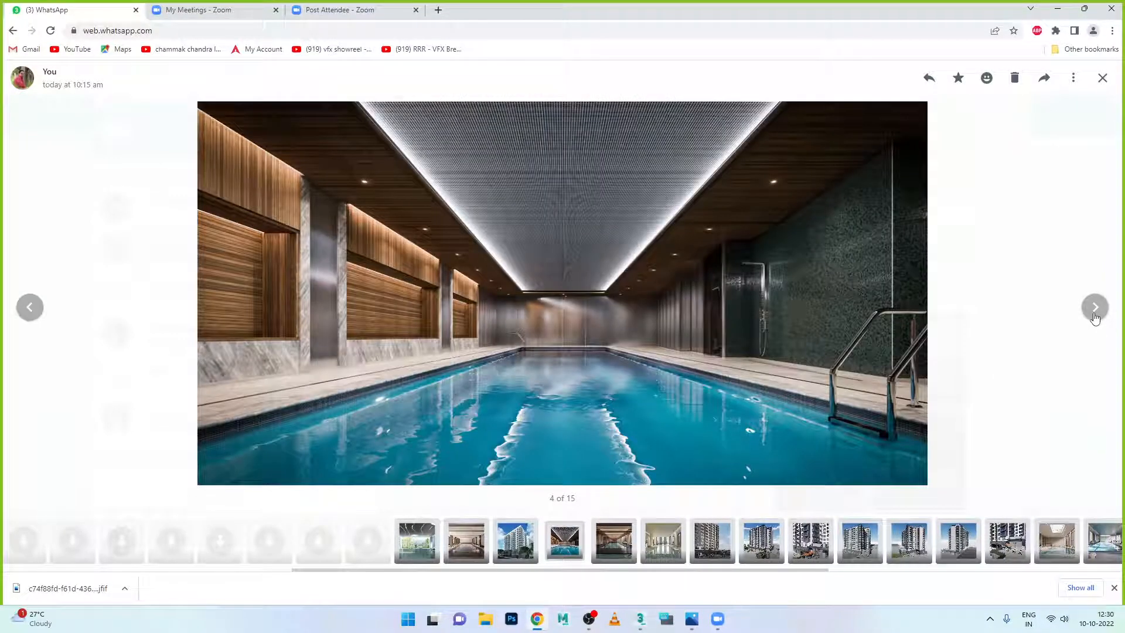
pyautogui.click(1094, 307)
pyautogui.click(1094, 307)
pyautogui.click(1094, 316)
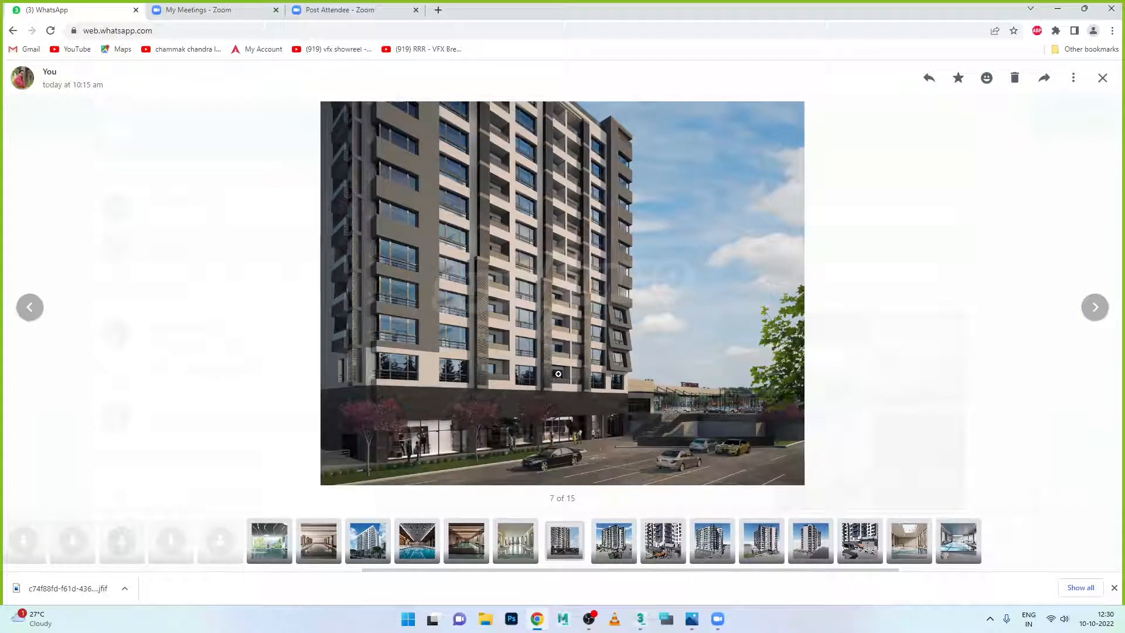
pyautogui.click(442, 344)
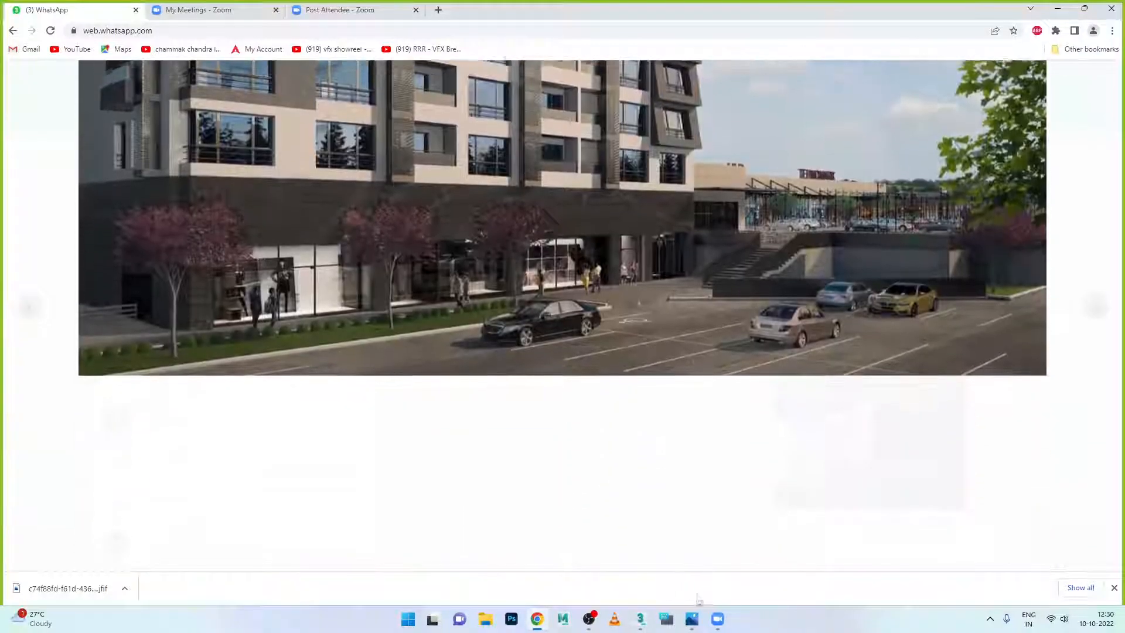
pyautogui.click(640, 619)
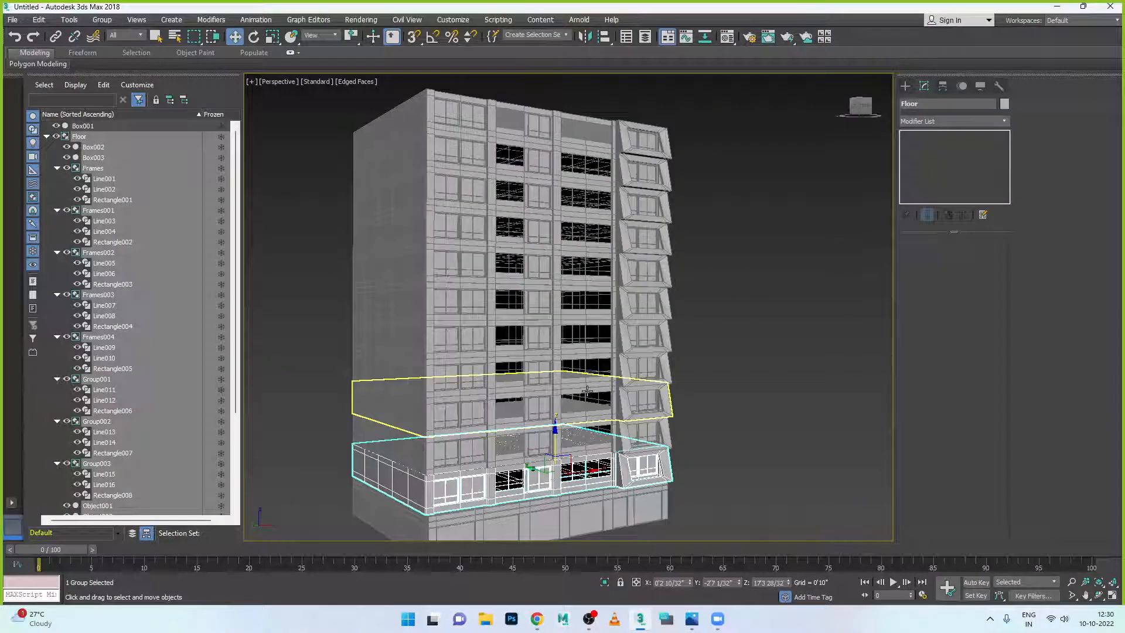
# - Orbit and zoom to inspect the tower's side facade from several angles
pyautogui.keyDown('alt'); pyautogui.moveTo(544, 378); pyautogui.dragTo(460, 375, button='middle'); pyautogui.keyUp('alt')
pyautogui.scroll(3, 541, 408)
pyautogui.scroll(5, 459, 375)
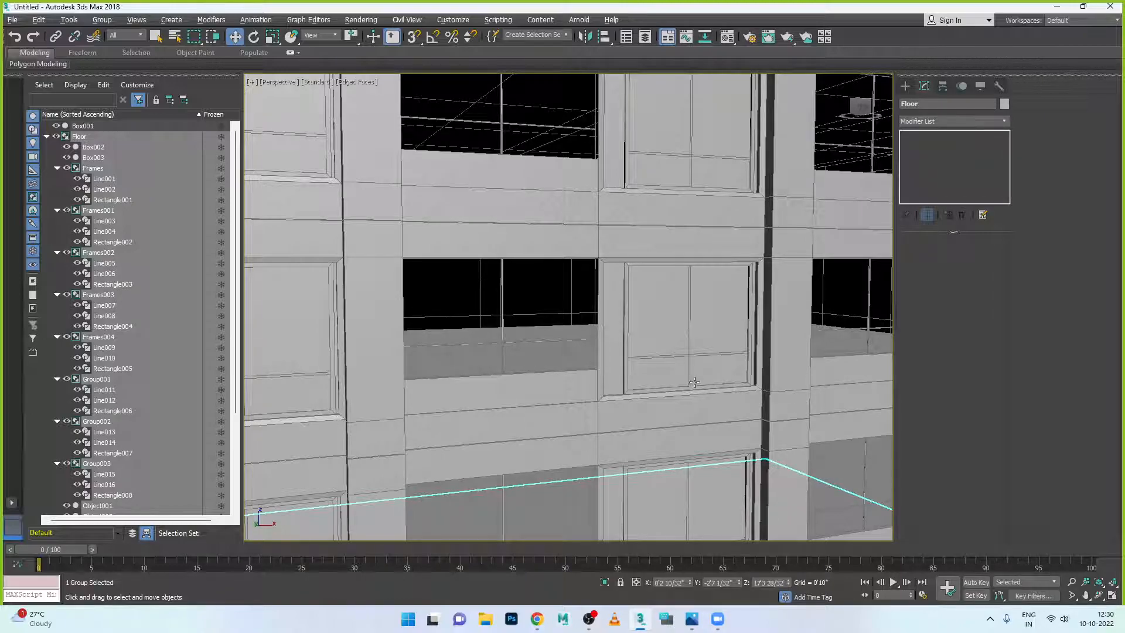
pyautogui.scroll(-3, 781, 382)
pyautogui.keyDown('alt'); pyautogui.moveTo(781, 382); pyautogui.dragTo(741, 381, button='middle'); pyautogui.keyUp('alt')
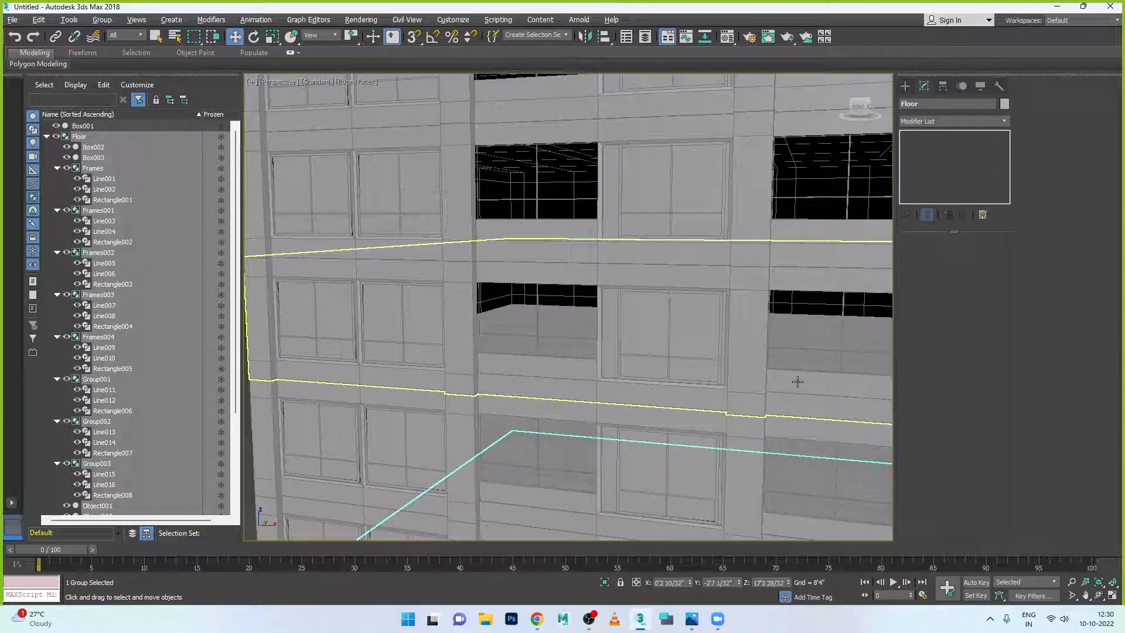
# - Select and deselect middle floor Floor003, then bring the OBS recording window forward
pyautogui.click(794, 383)
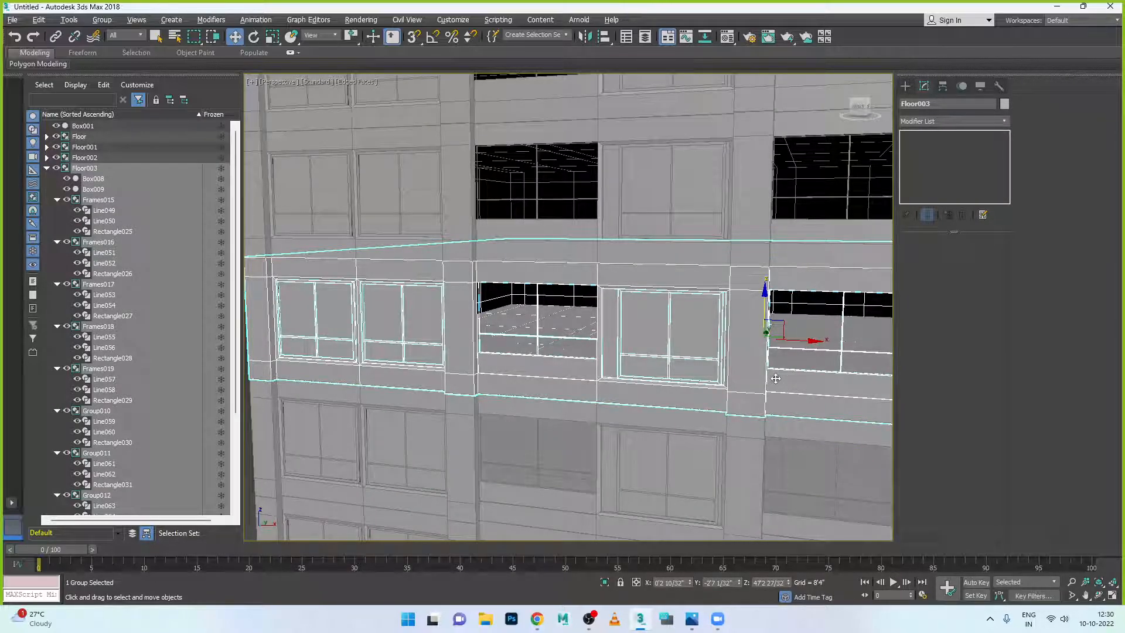
pyautogui.scroll(-6, 775, 379)
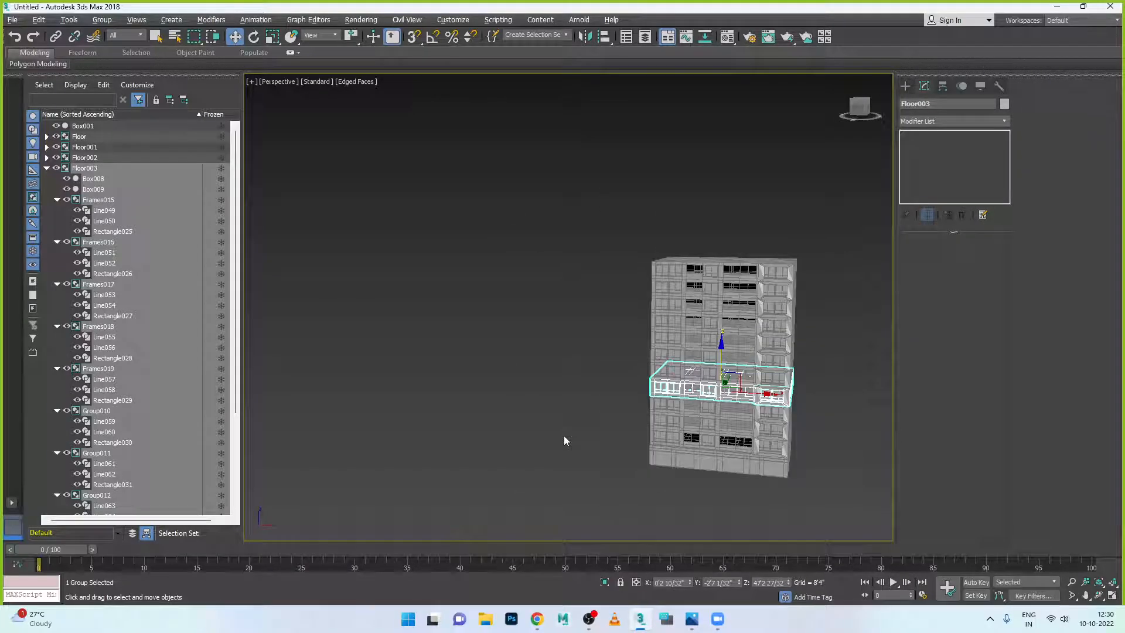
pyautogui.click(563, 435)
pyautogui.scroll(10, 708, 470)
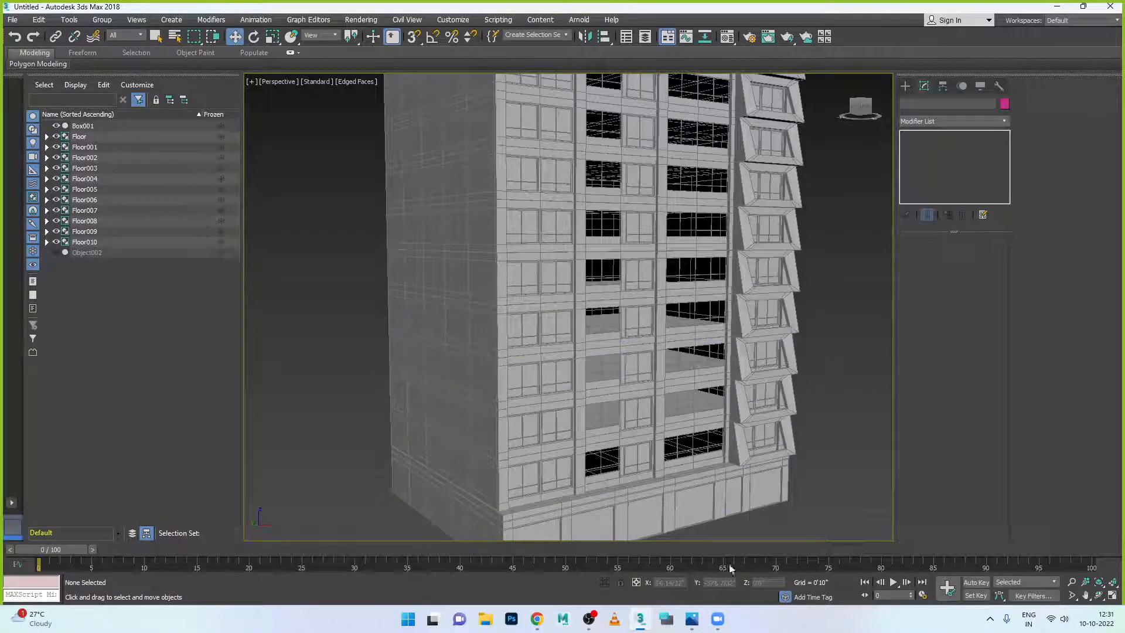
pyautogui.click(589, 619)
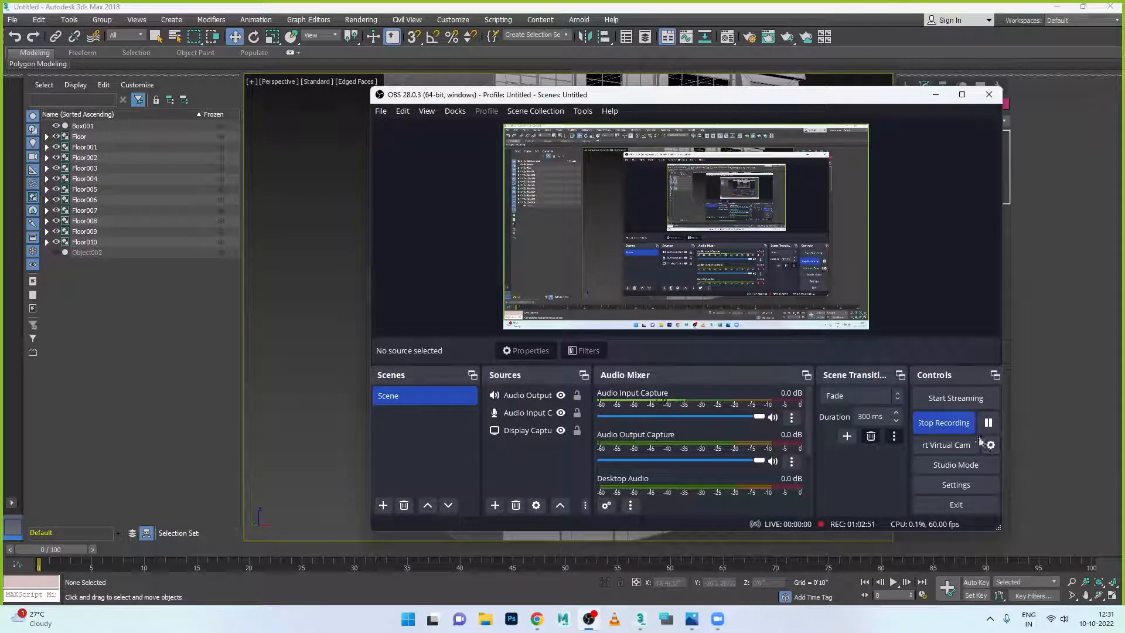